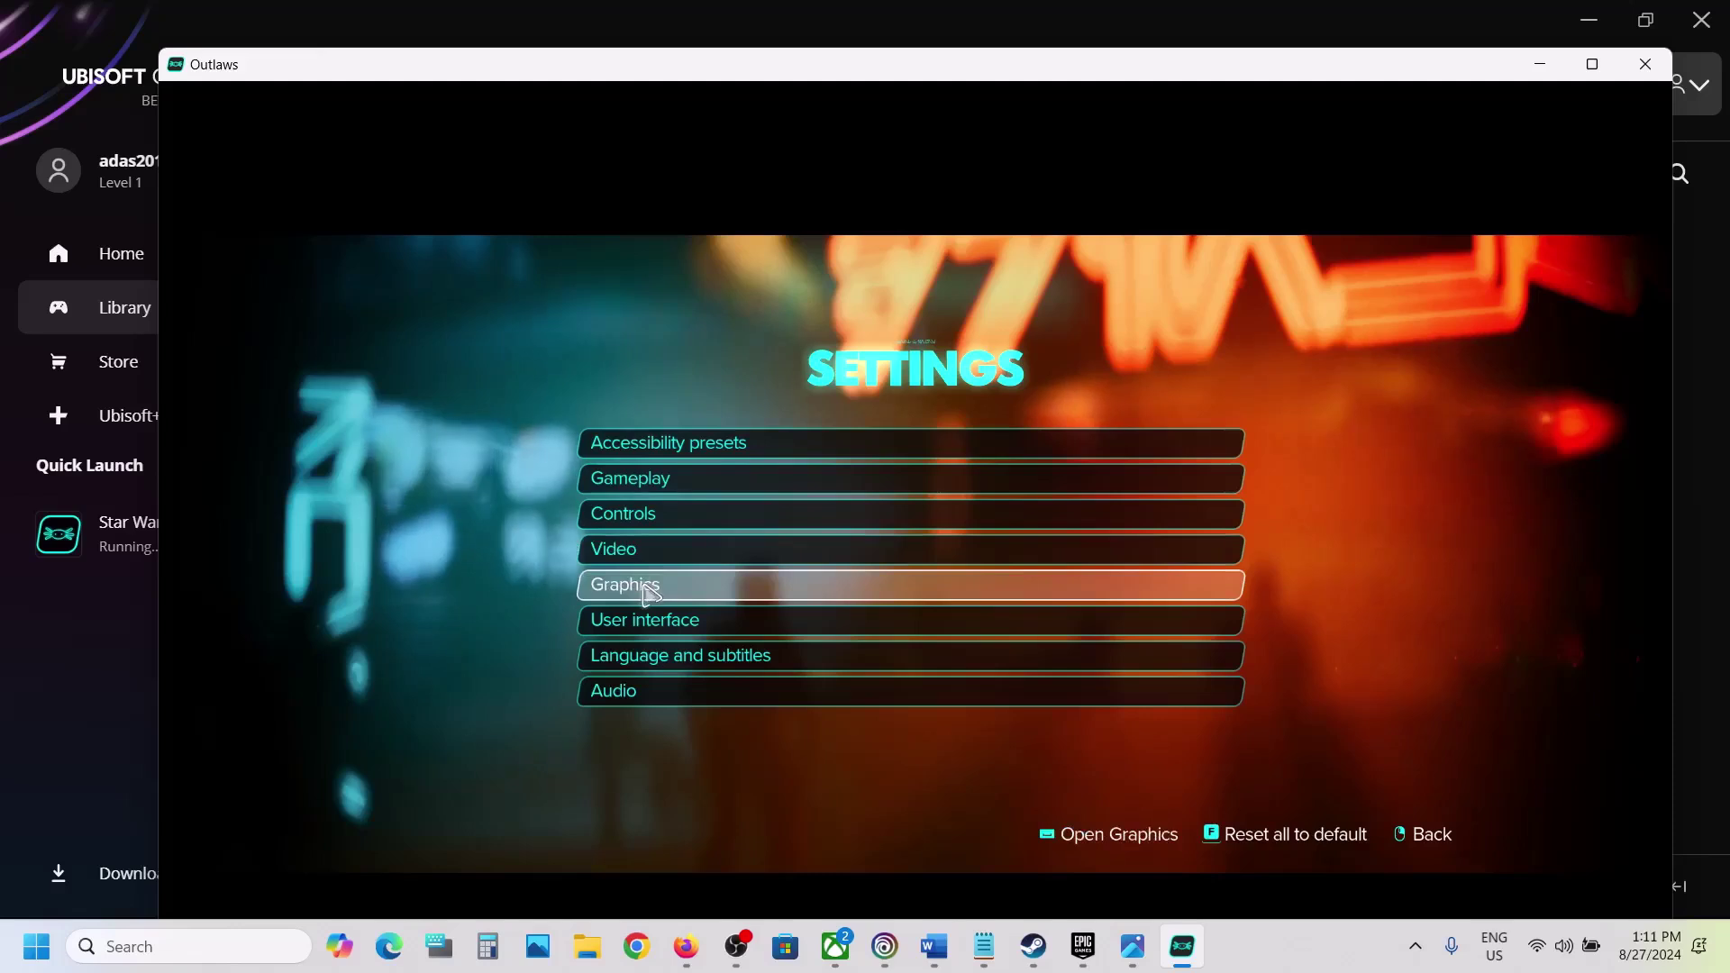
Step: Open the game's graphics settings and lower the overall quality preset to Medium
left_click(650, 590)
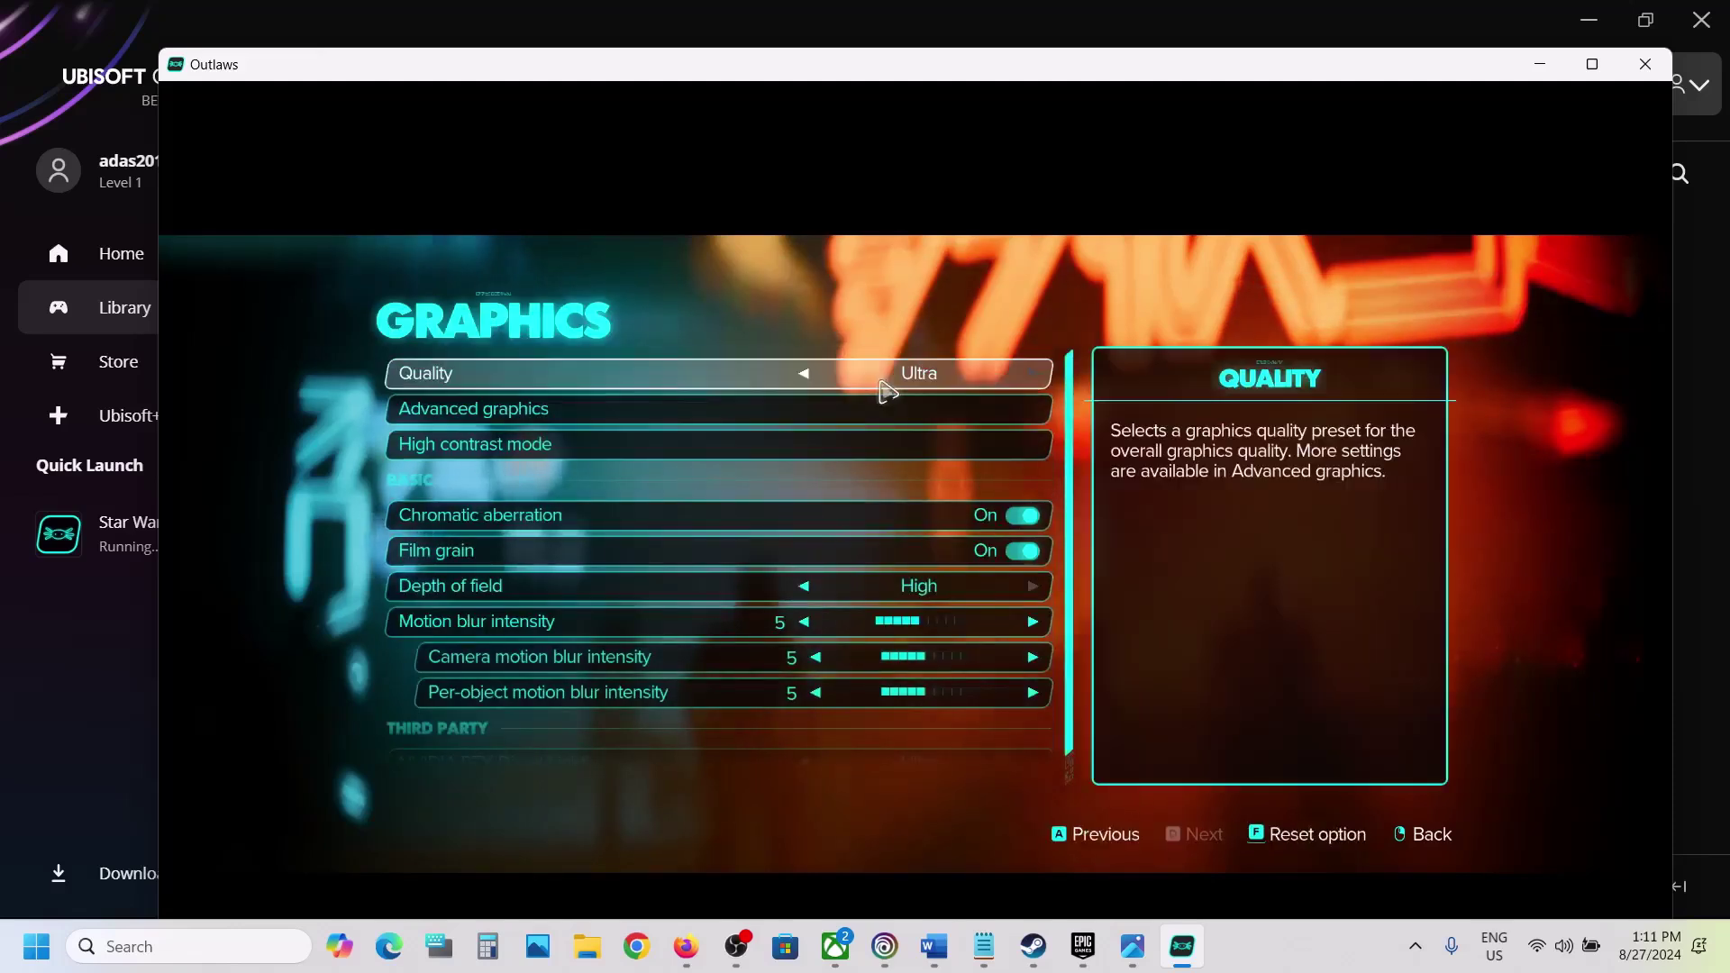
left_click(809, 375)
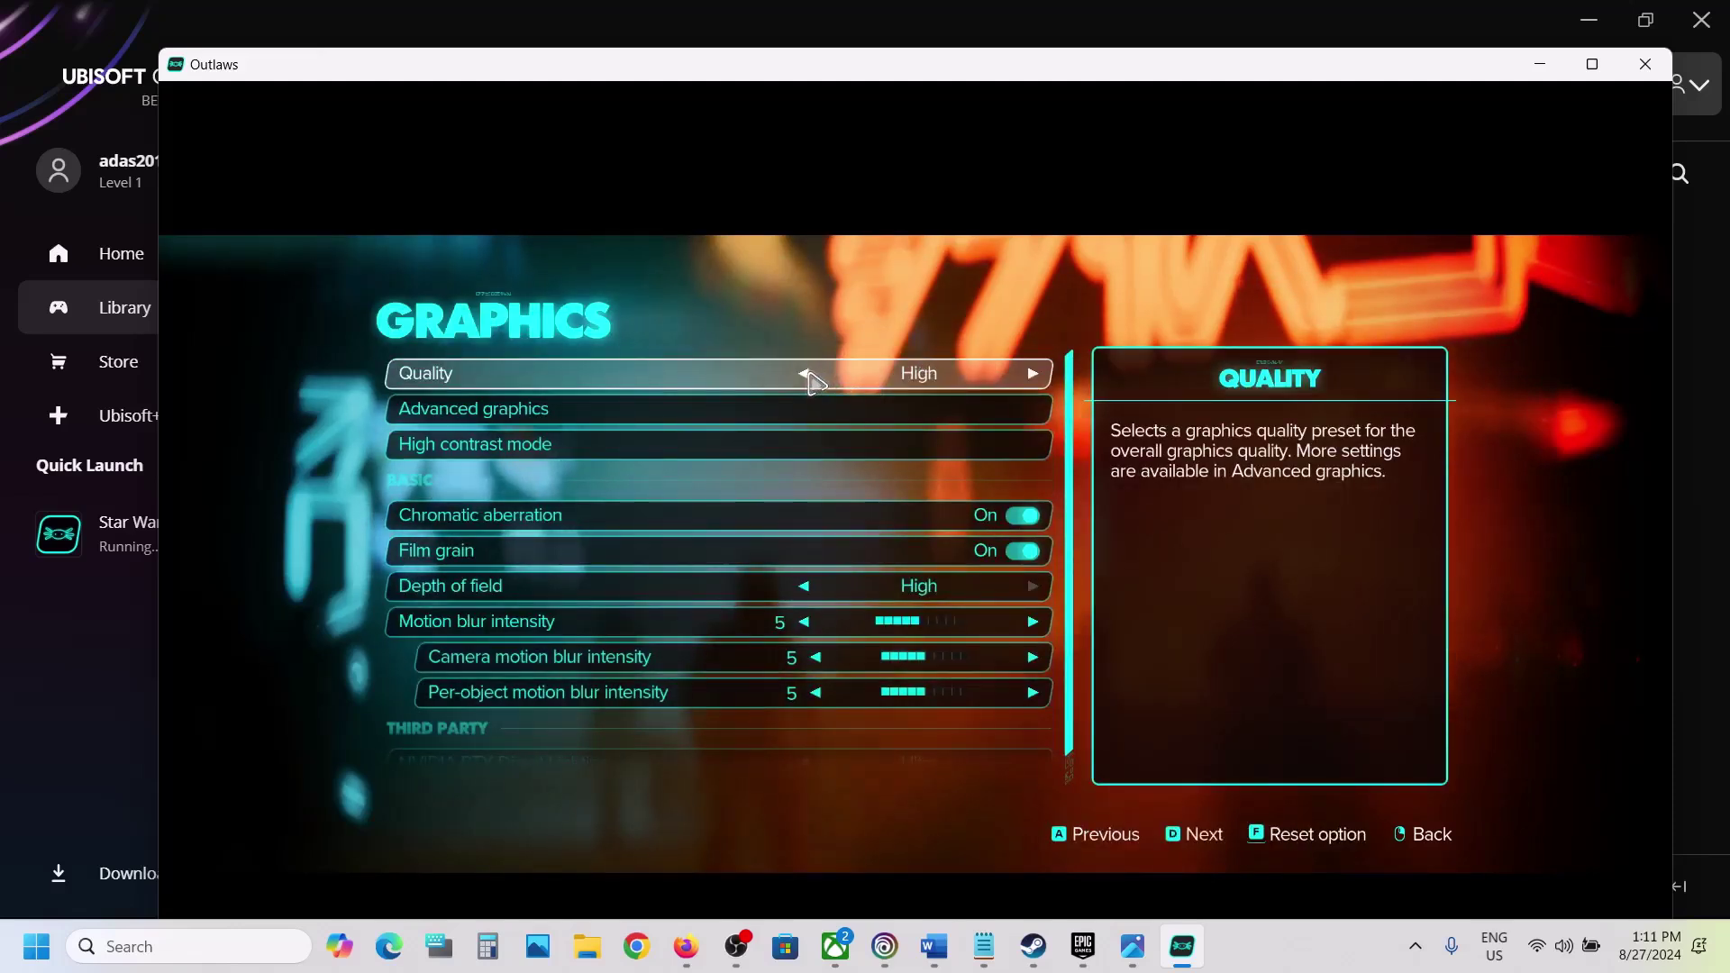
left_click(809, 374)
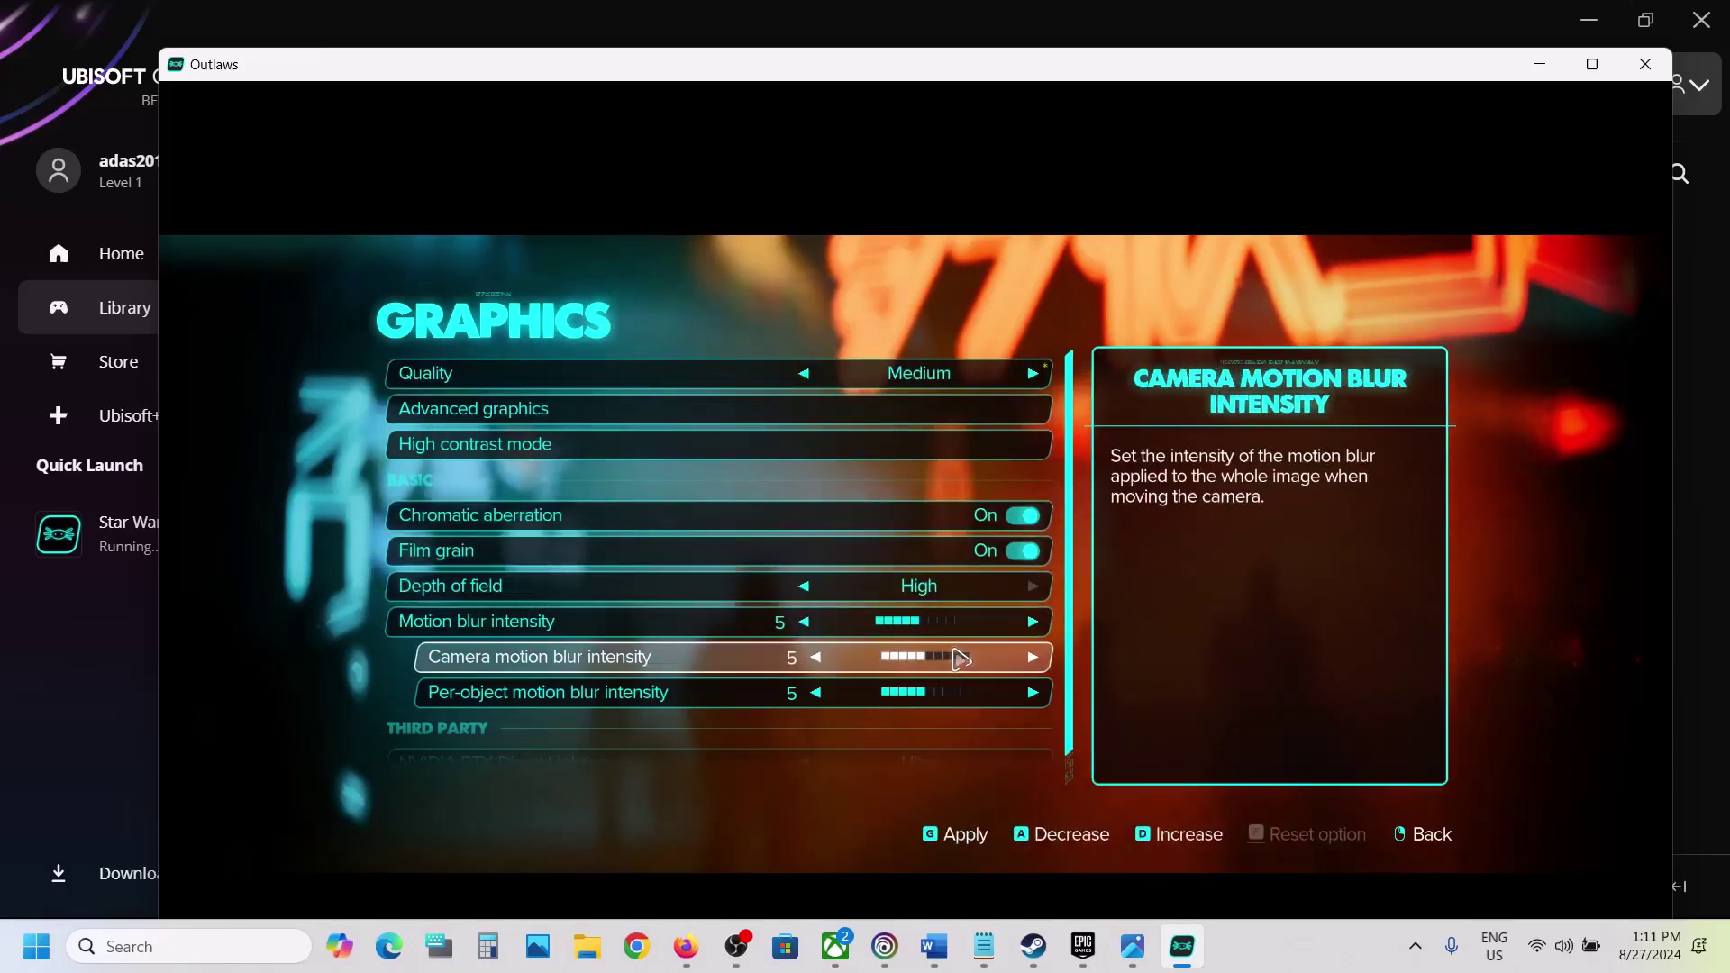
Step: Set NVIDIA RTX Direct Lighting to Off, apply the graphics changes and keep them
scroll(959, 658, "down", 3)
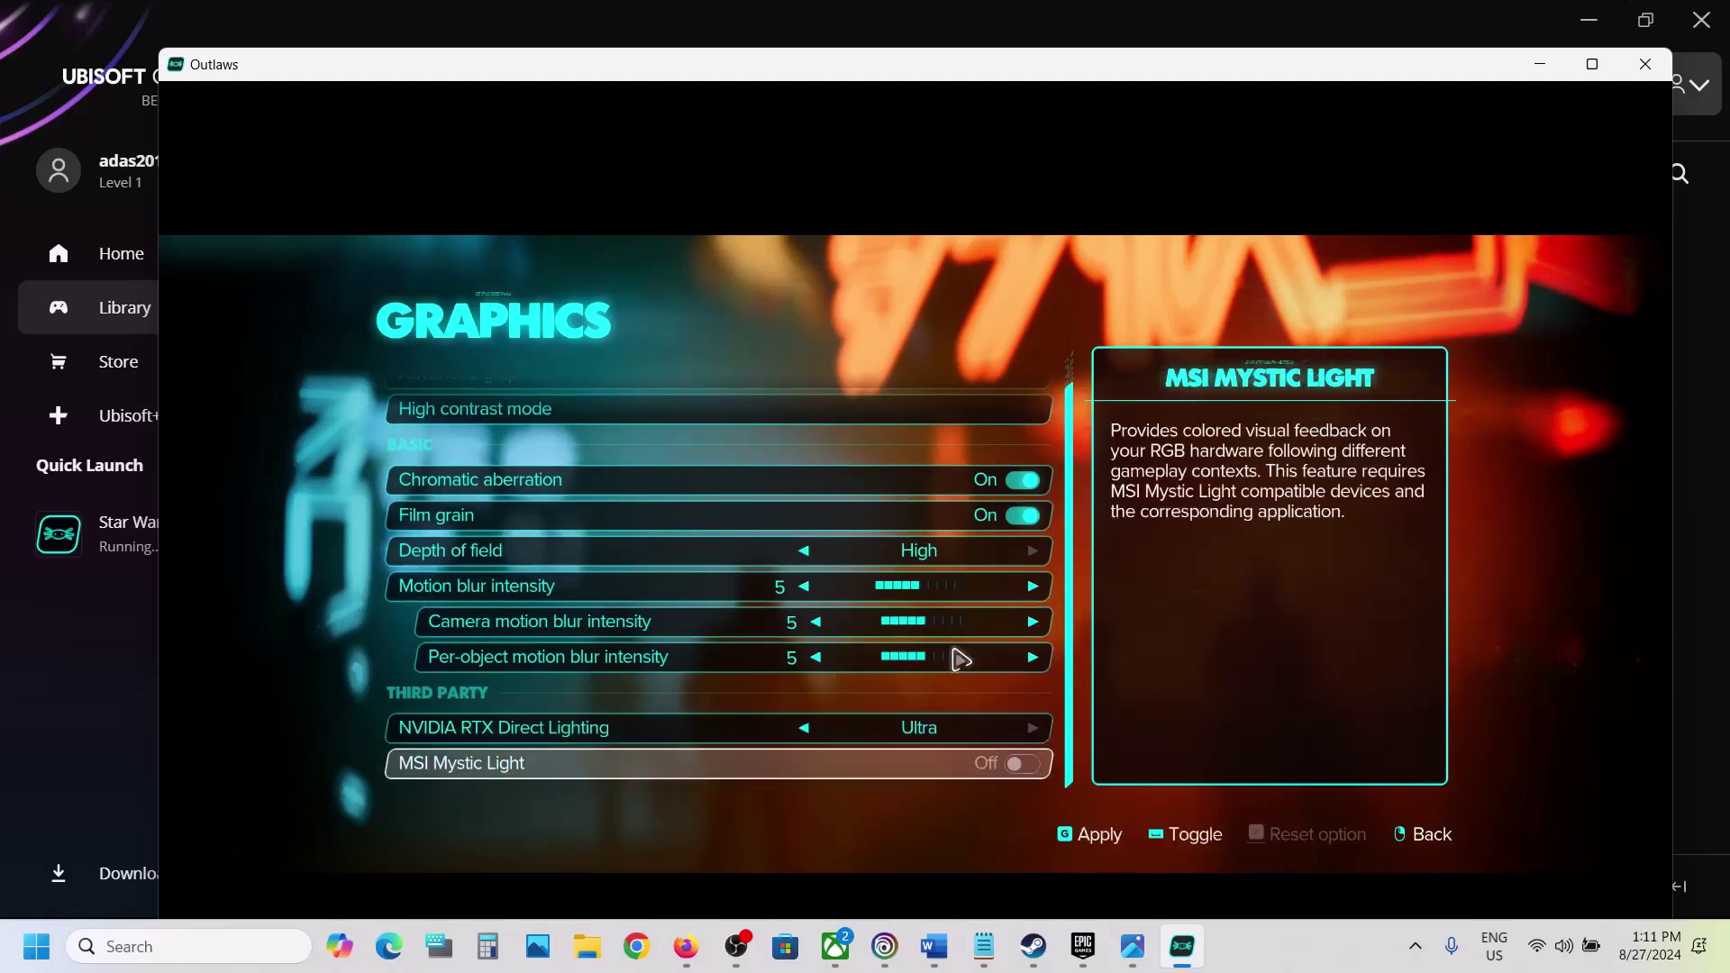
scroll(960, 658, "up", 1)
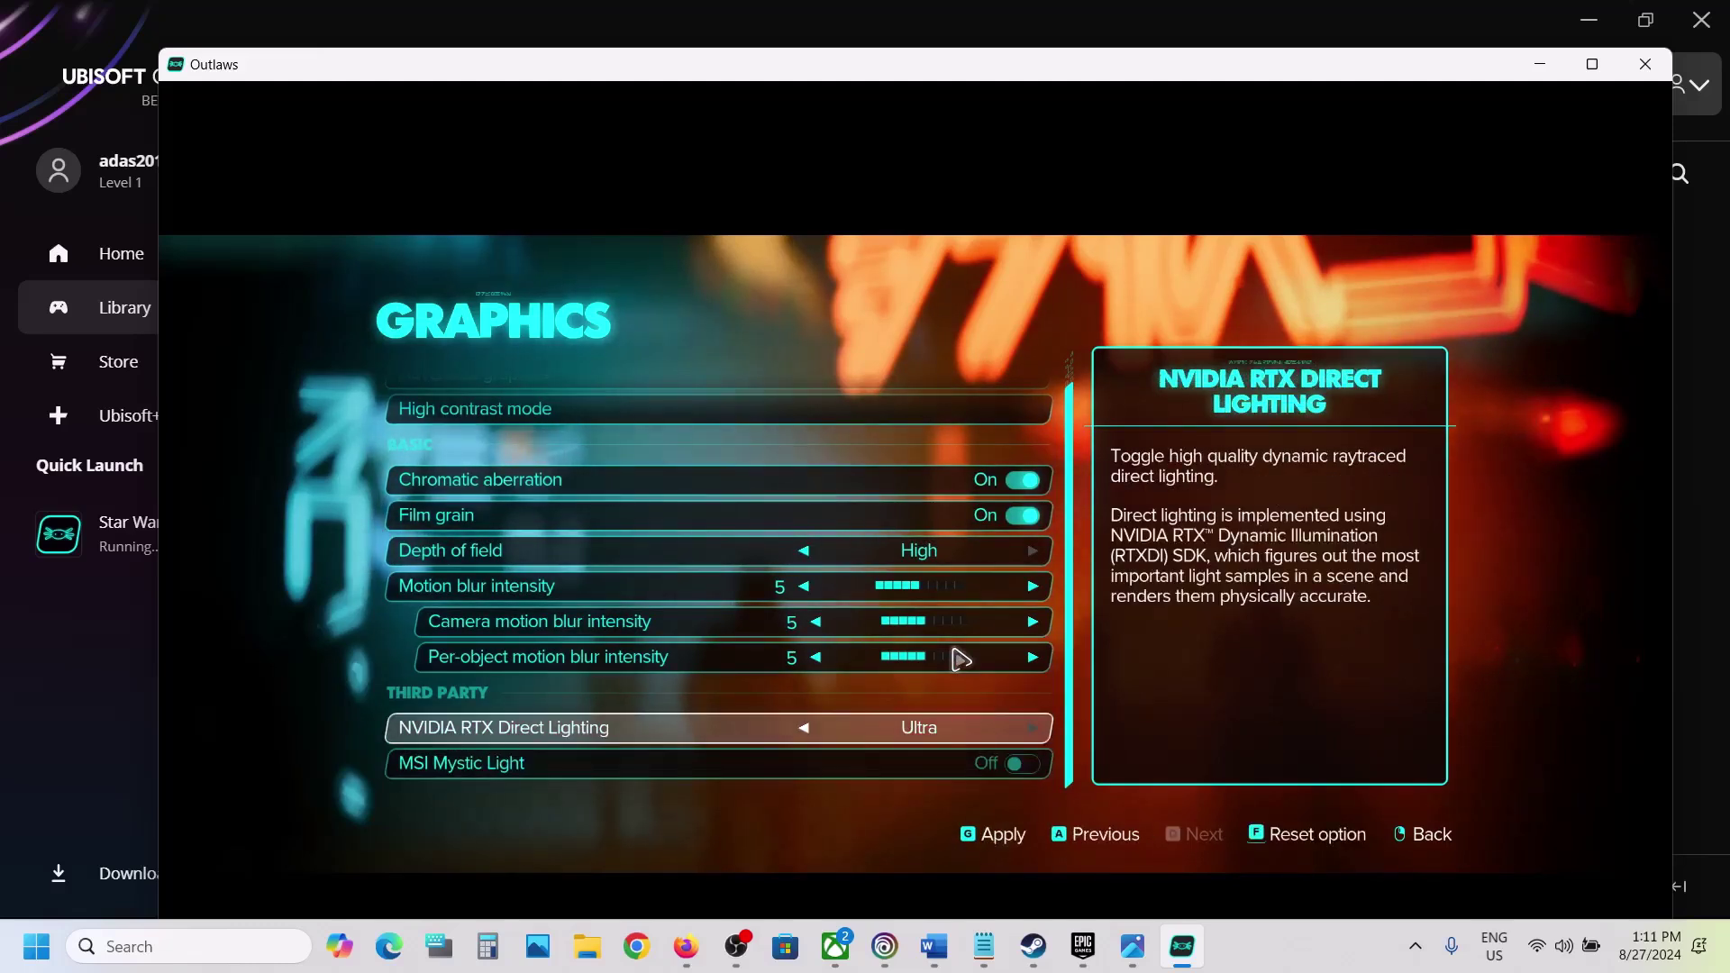
key("a")
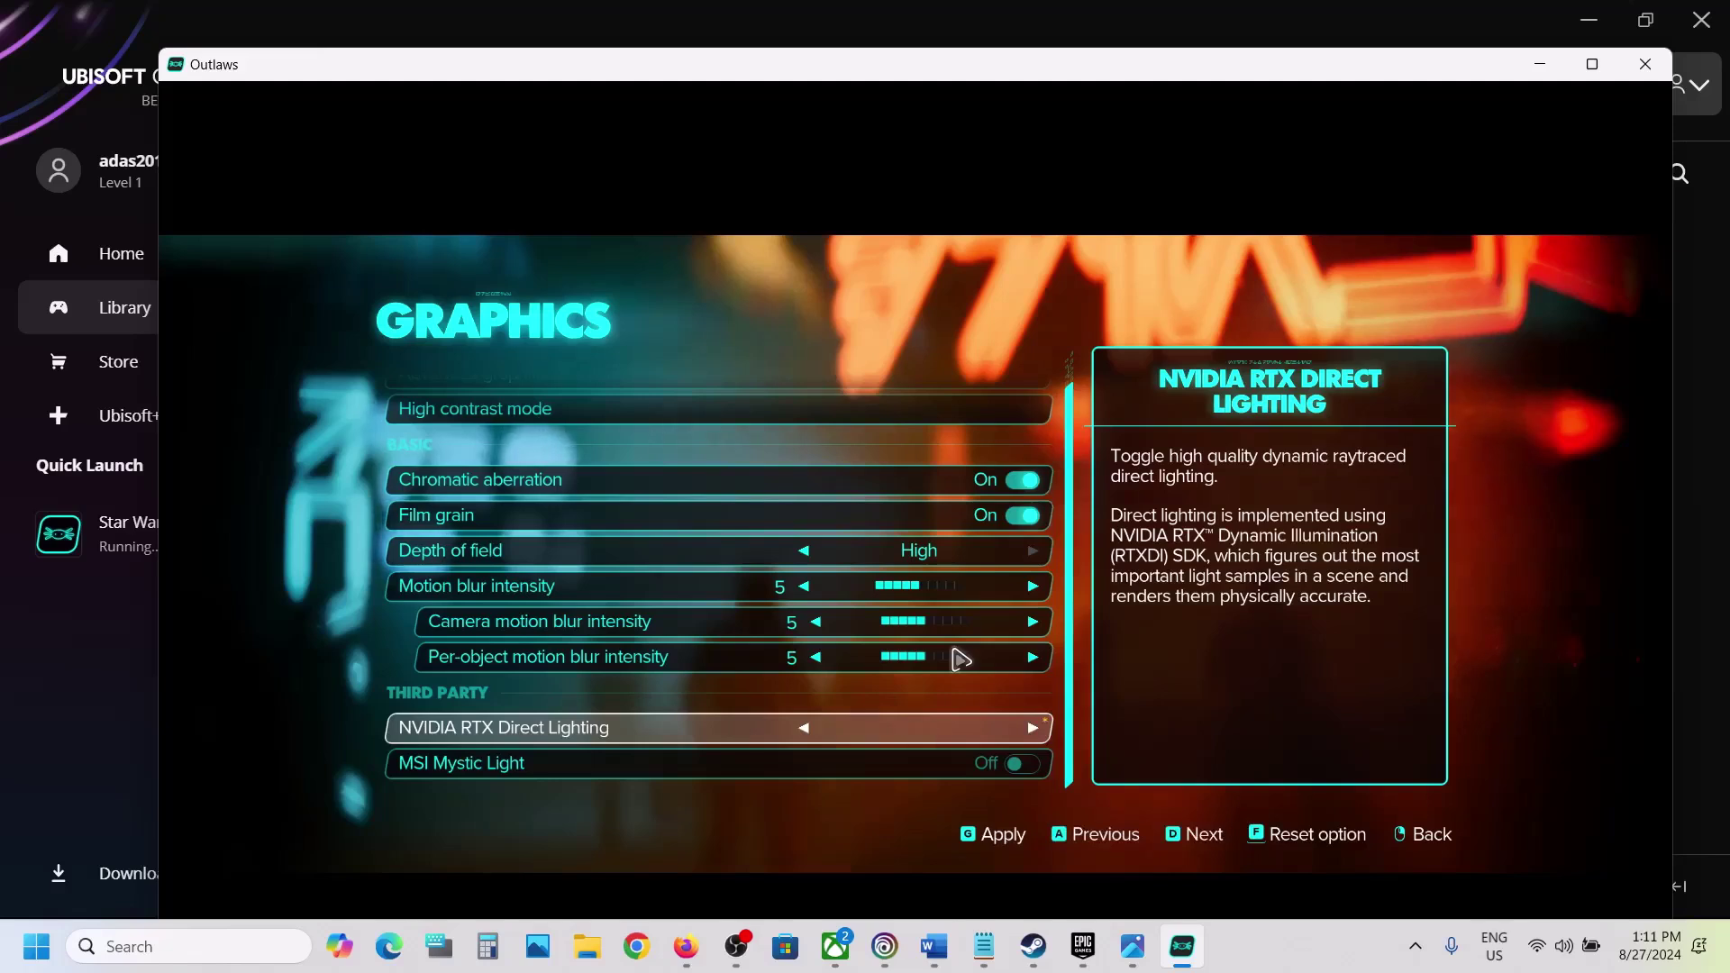
key("a")
key("a")
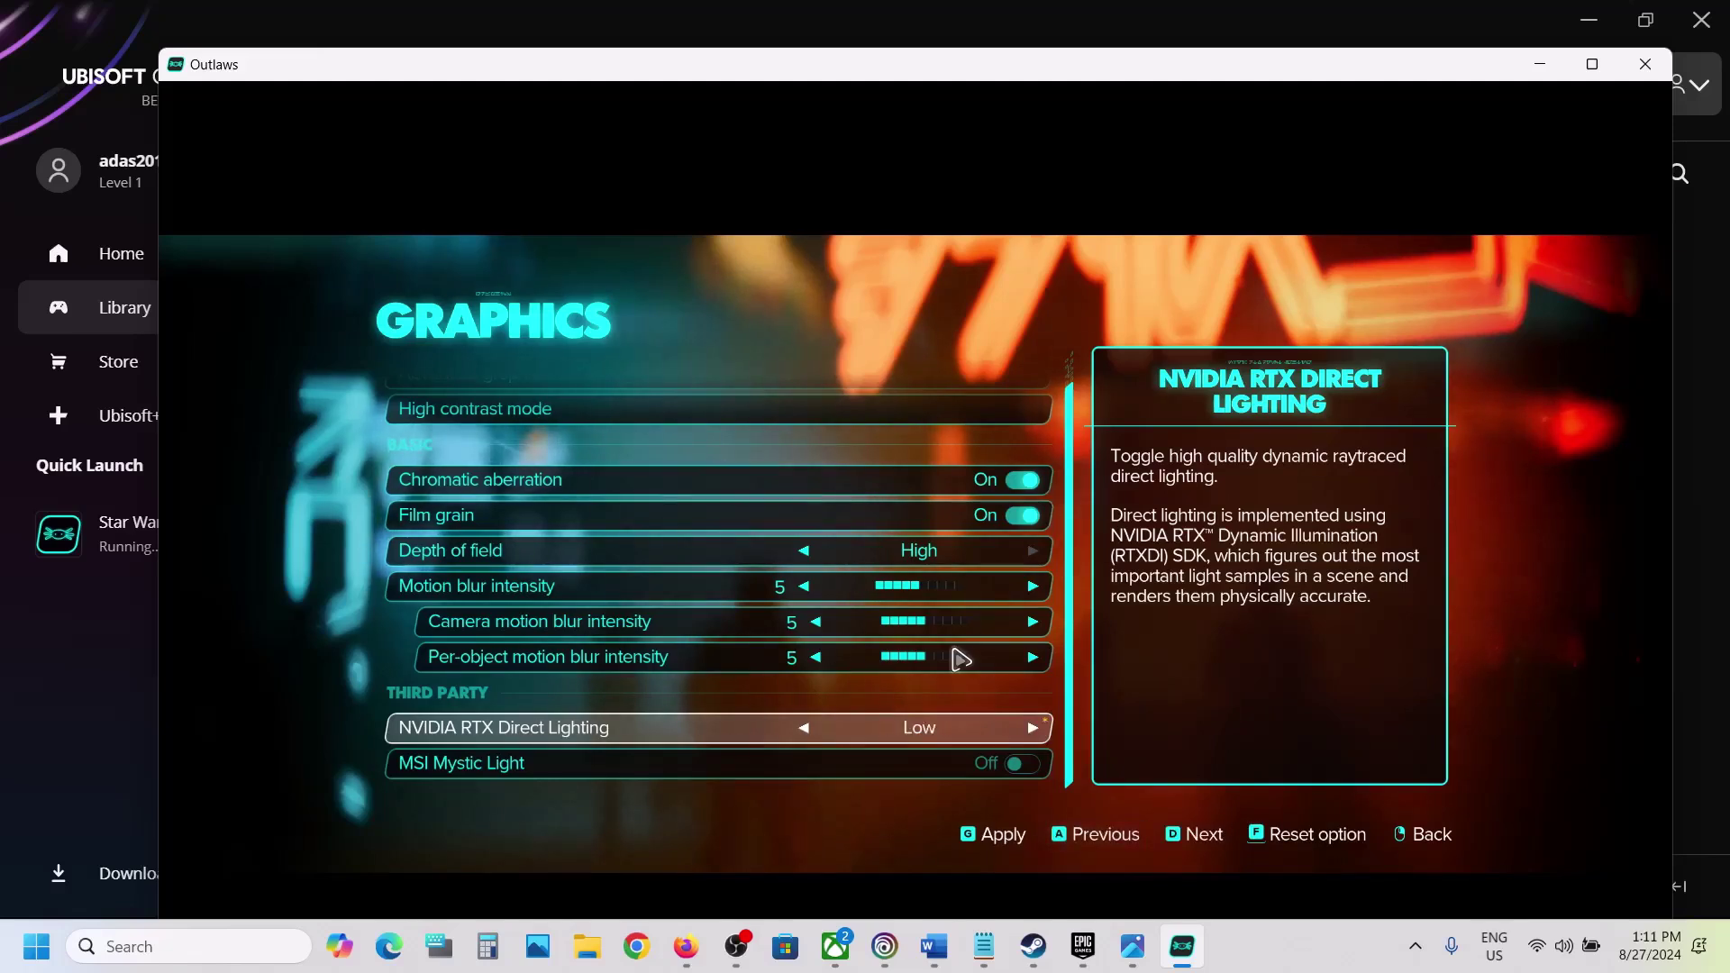
key("a")
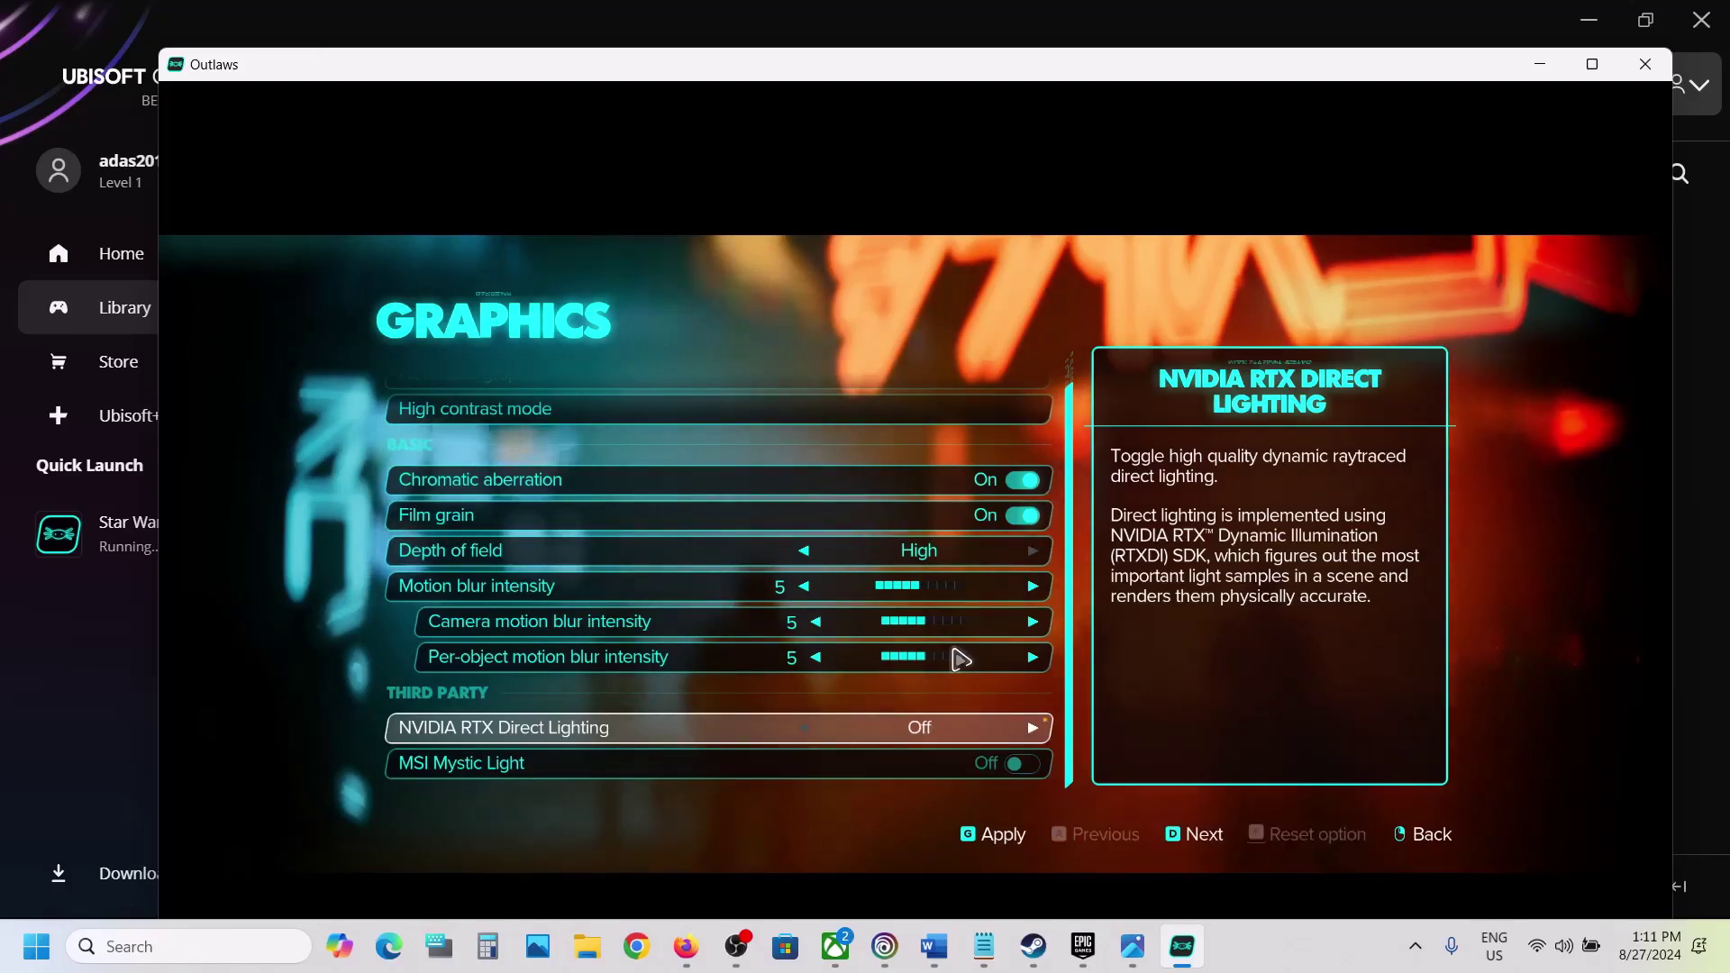
key("Up")
key("Up")
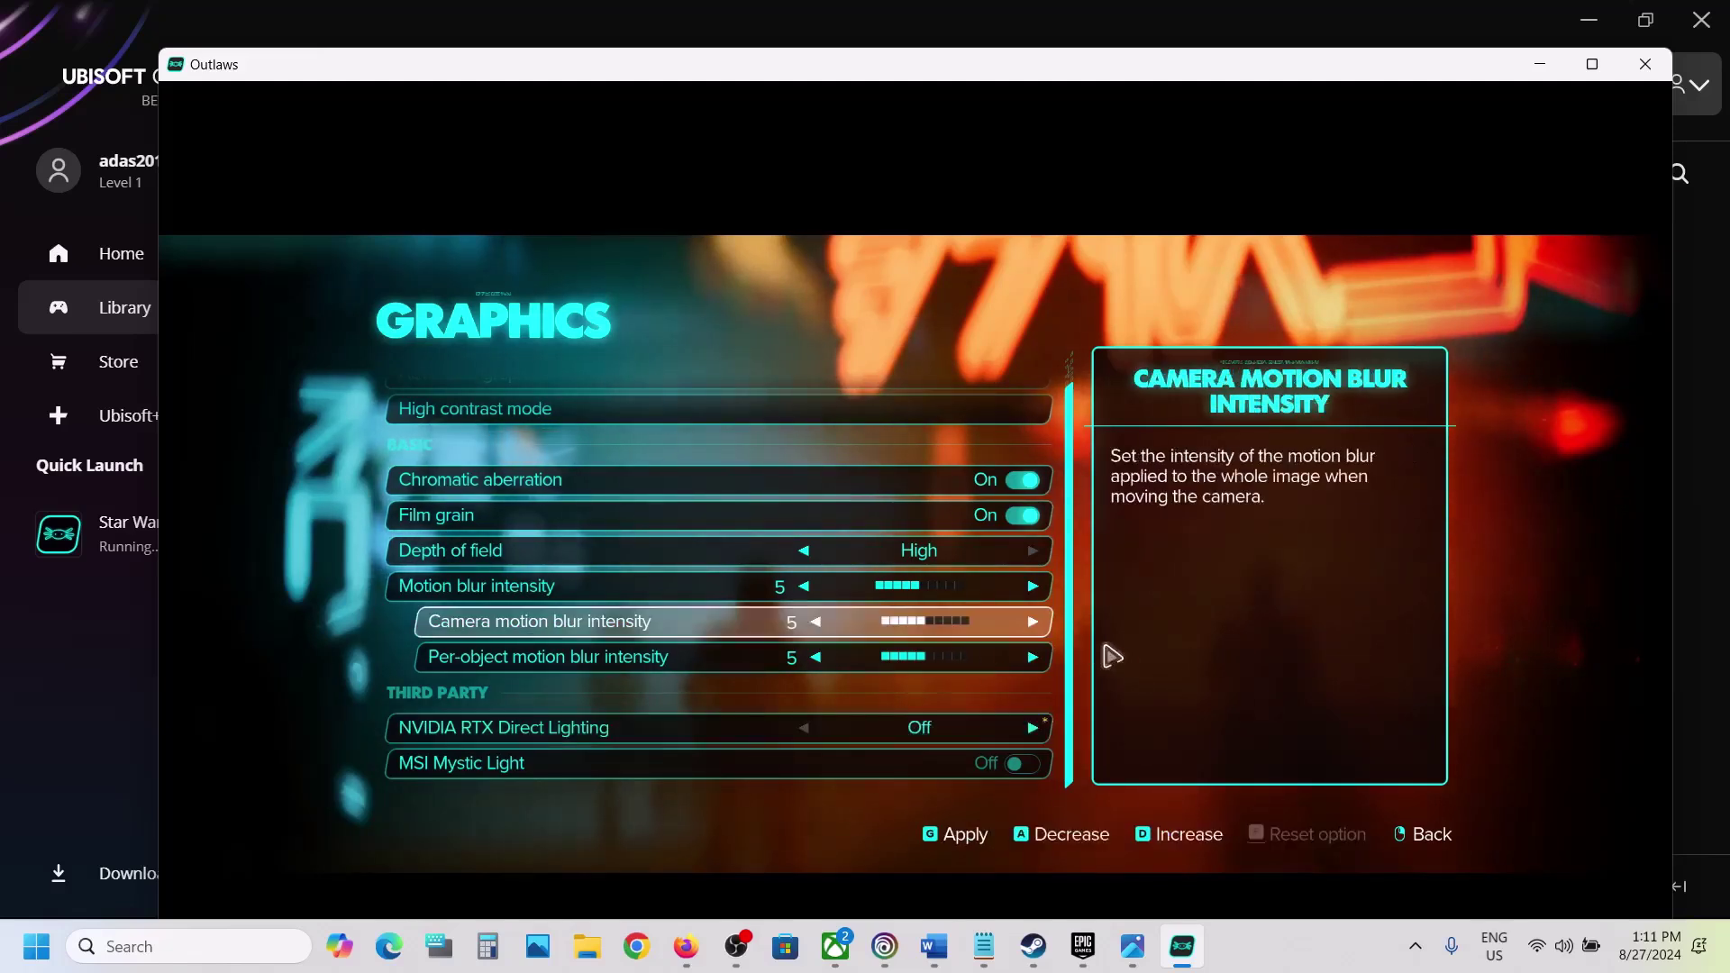
left_click(958, 846)
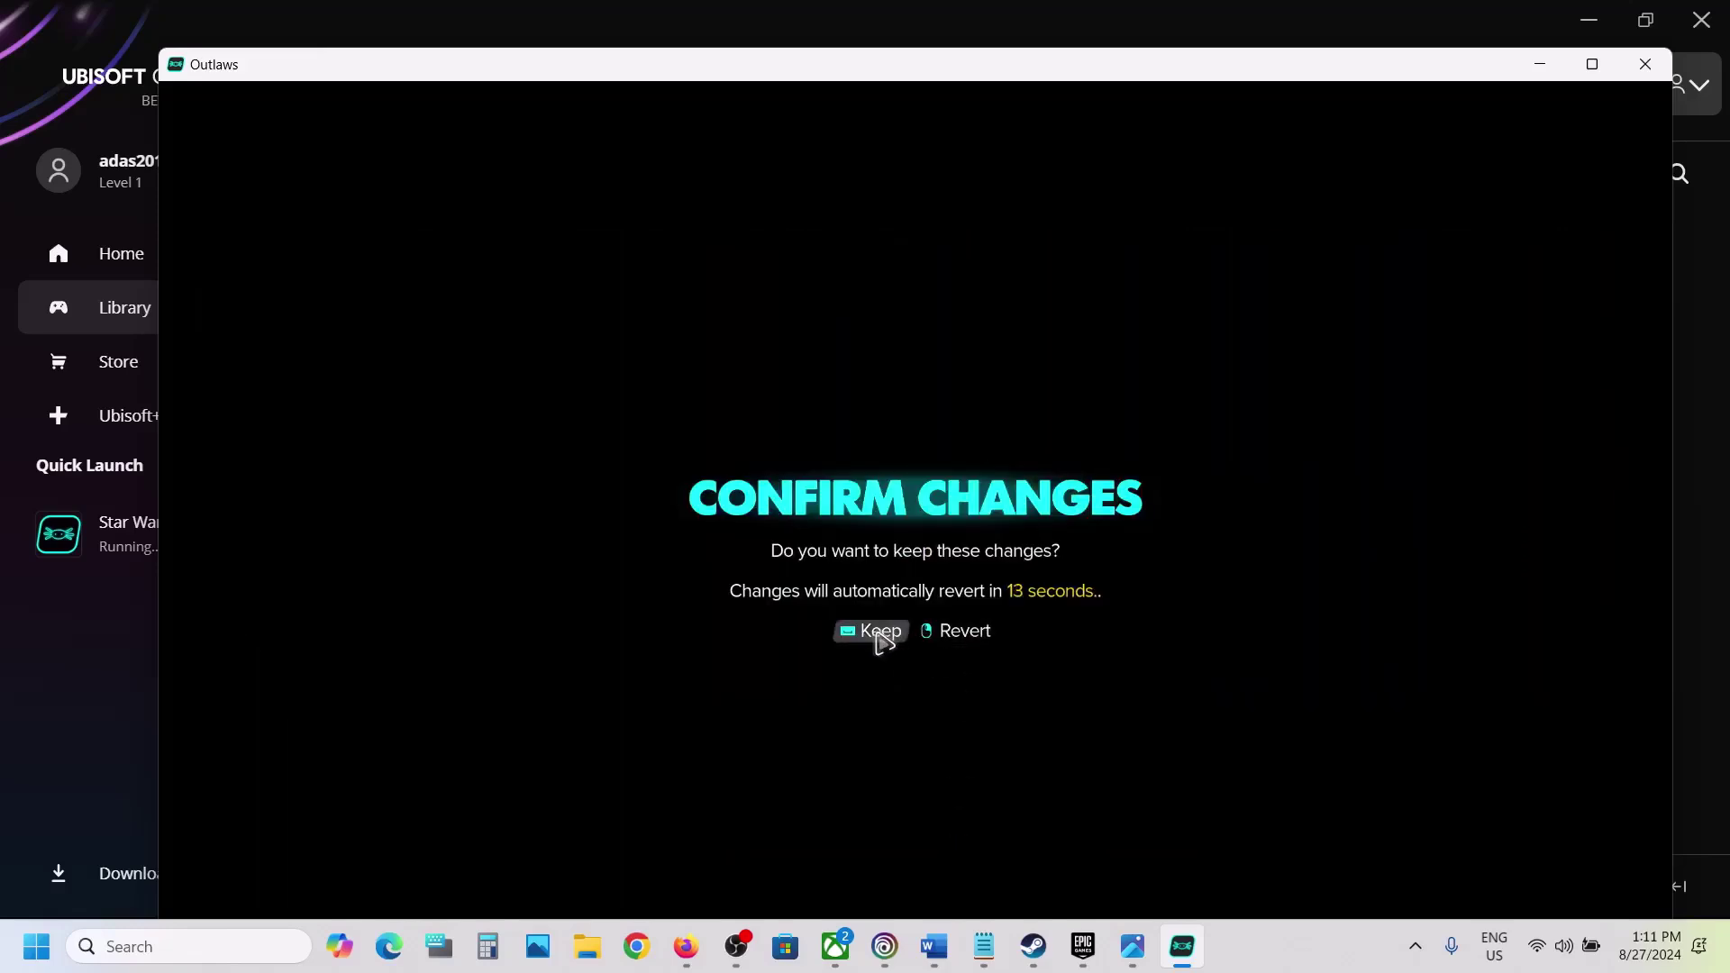
left_click(882, 638)
Step: Switch to the Word document with the troubleshooting steps and look at the PC's power options for restarting
left_click(1292, 966)
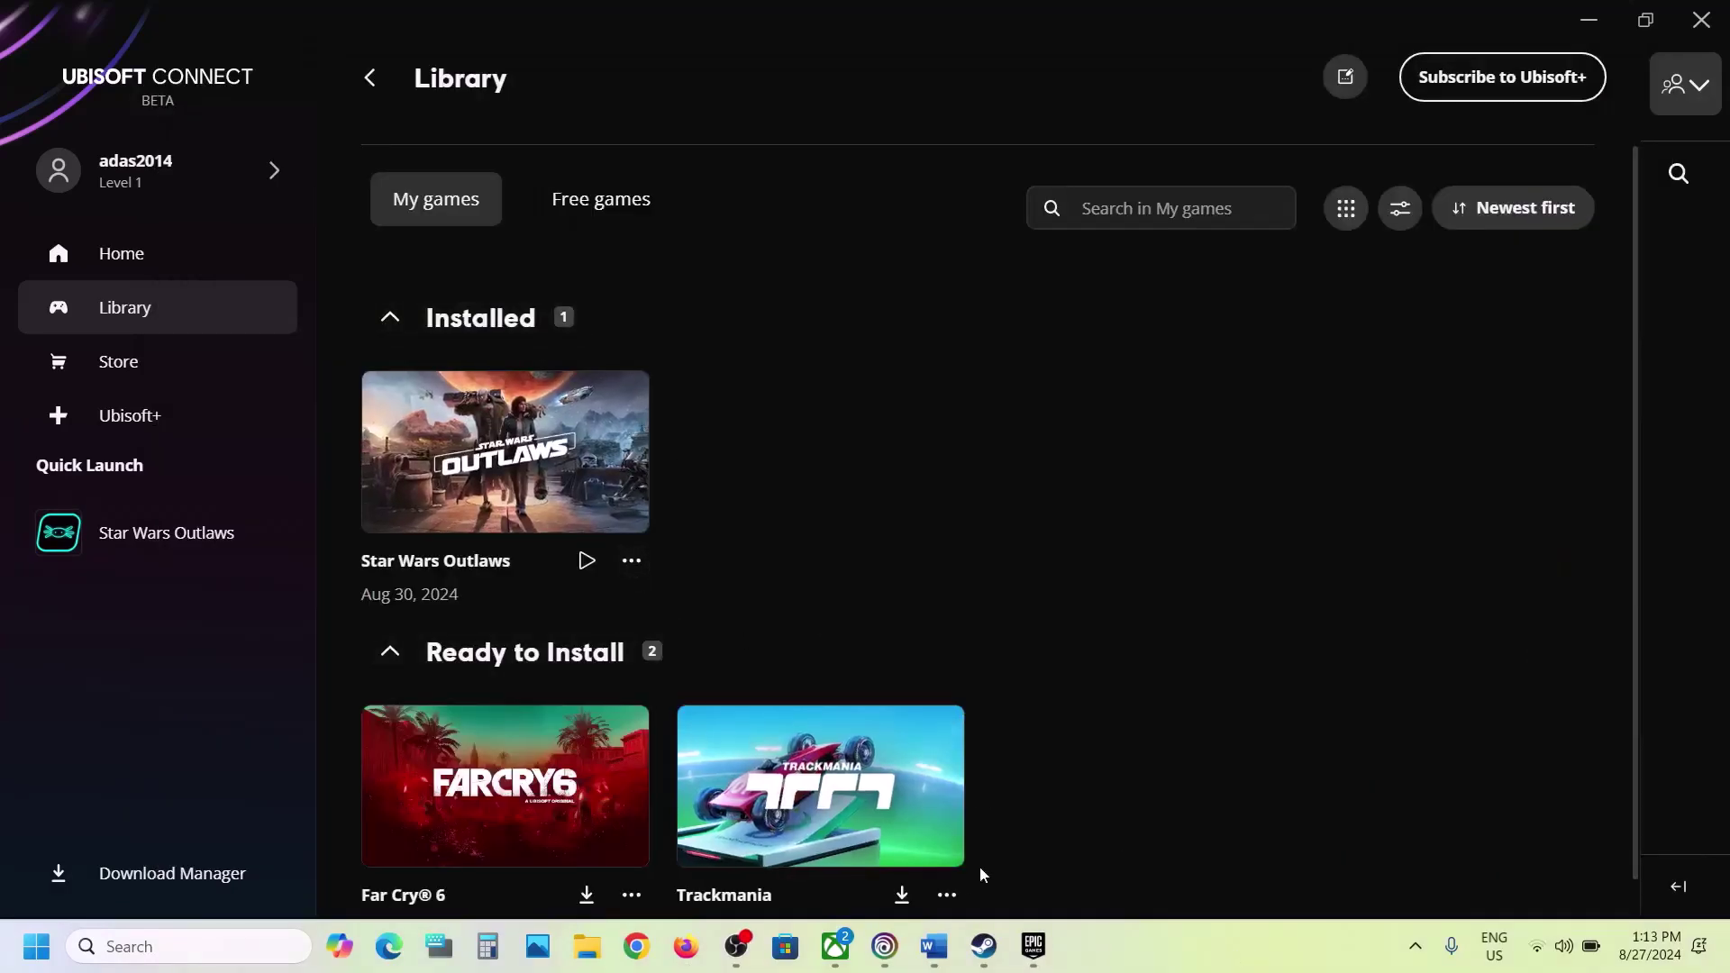
left_click(933, 945)
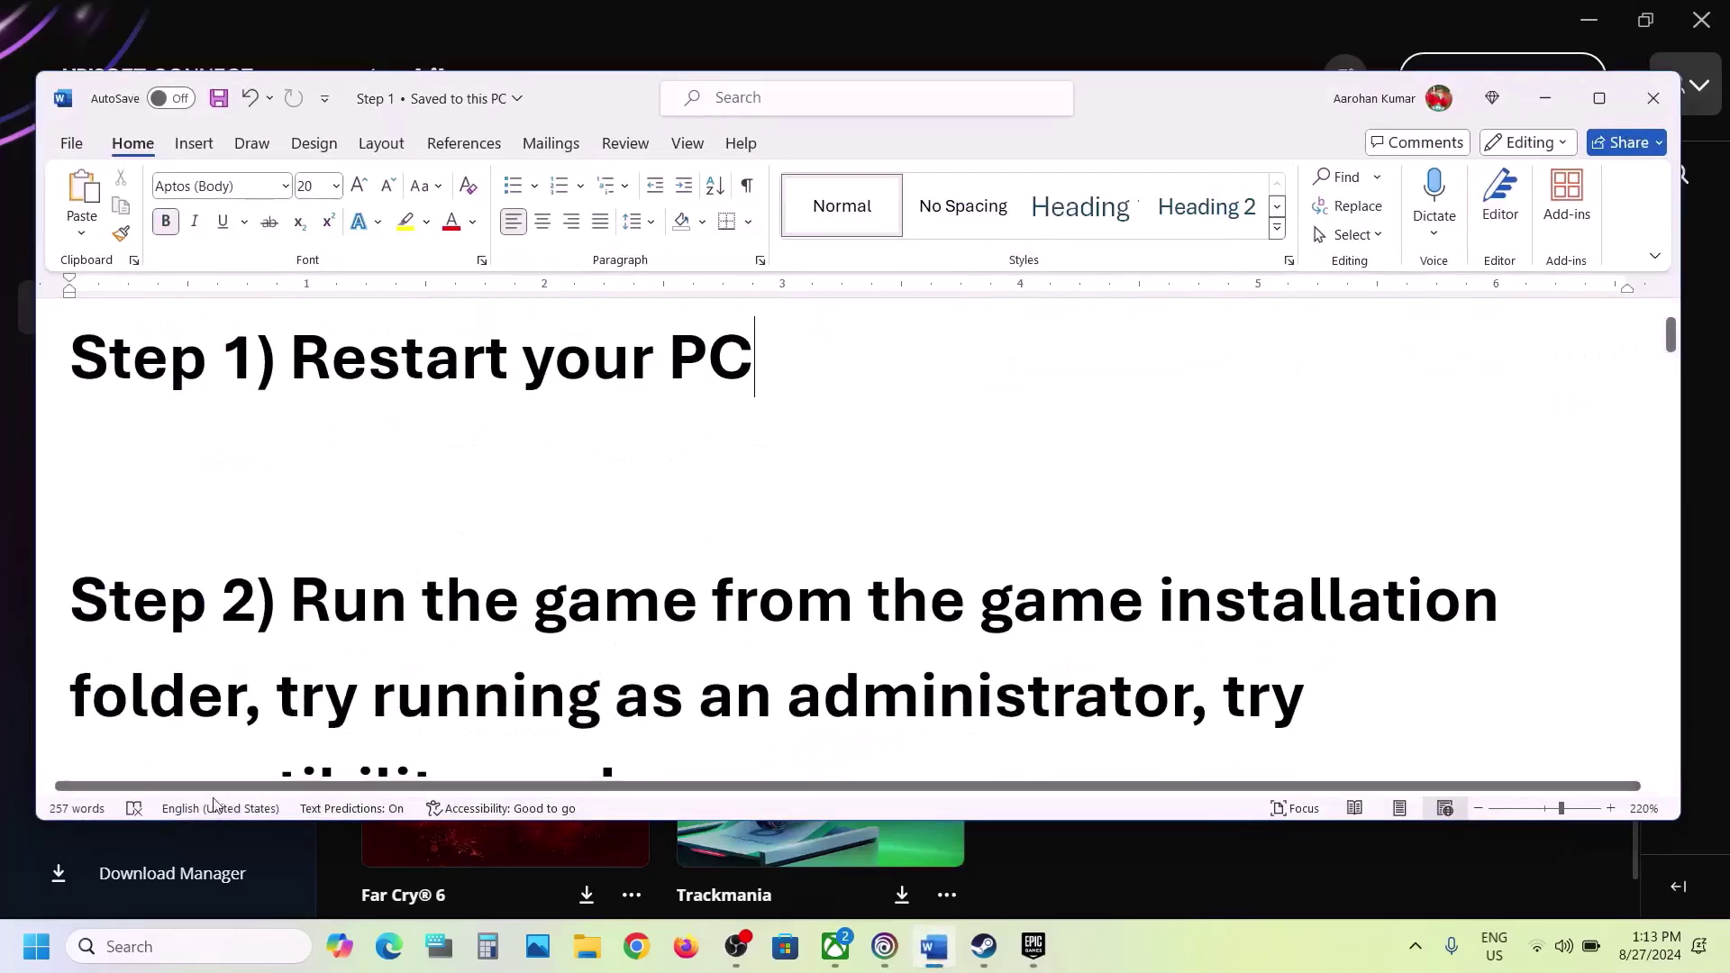
left_click(23, 966)
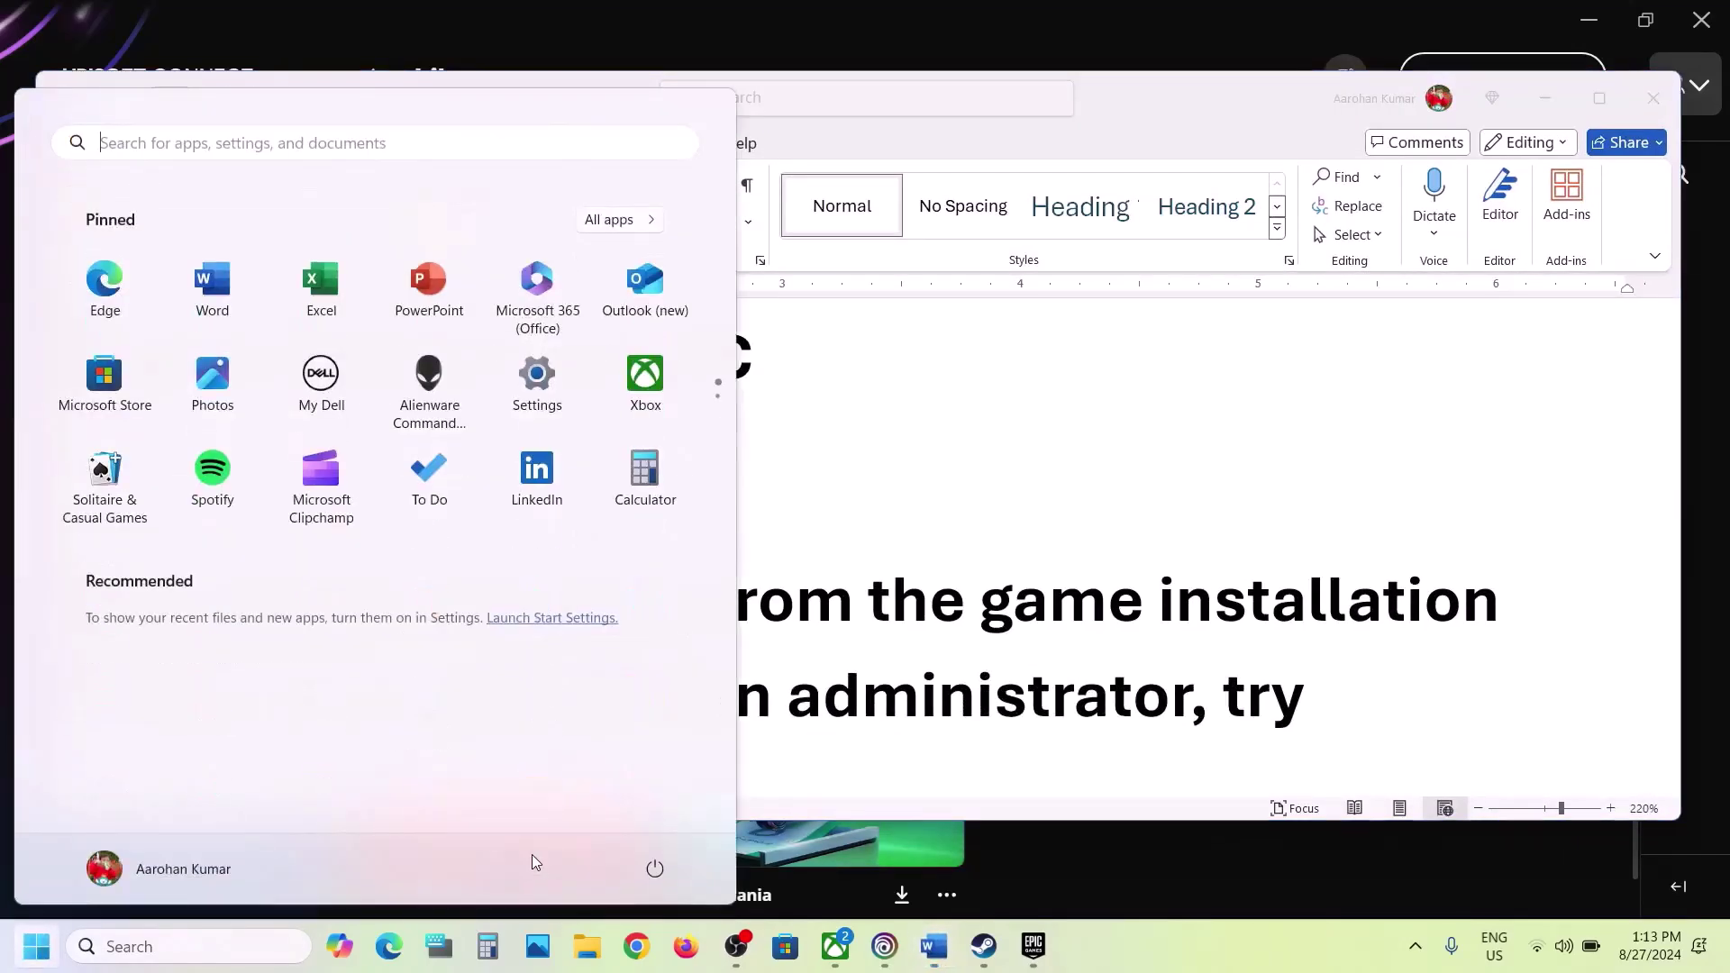
left_click(656, 869)
key("Escape")
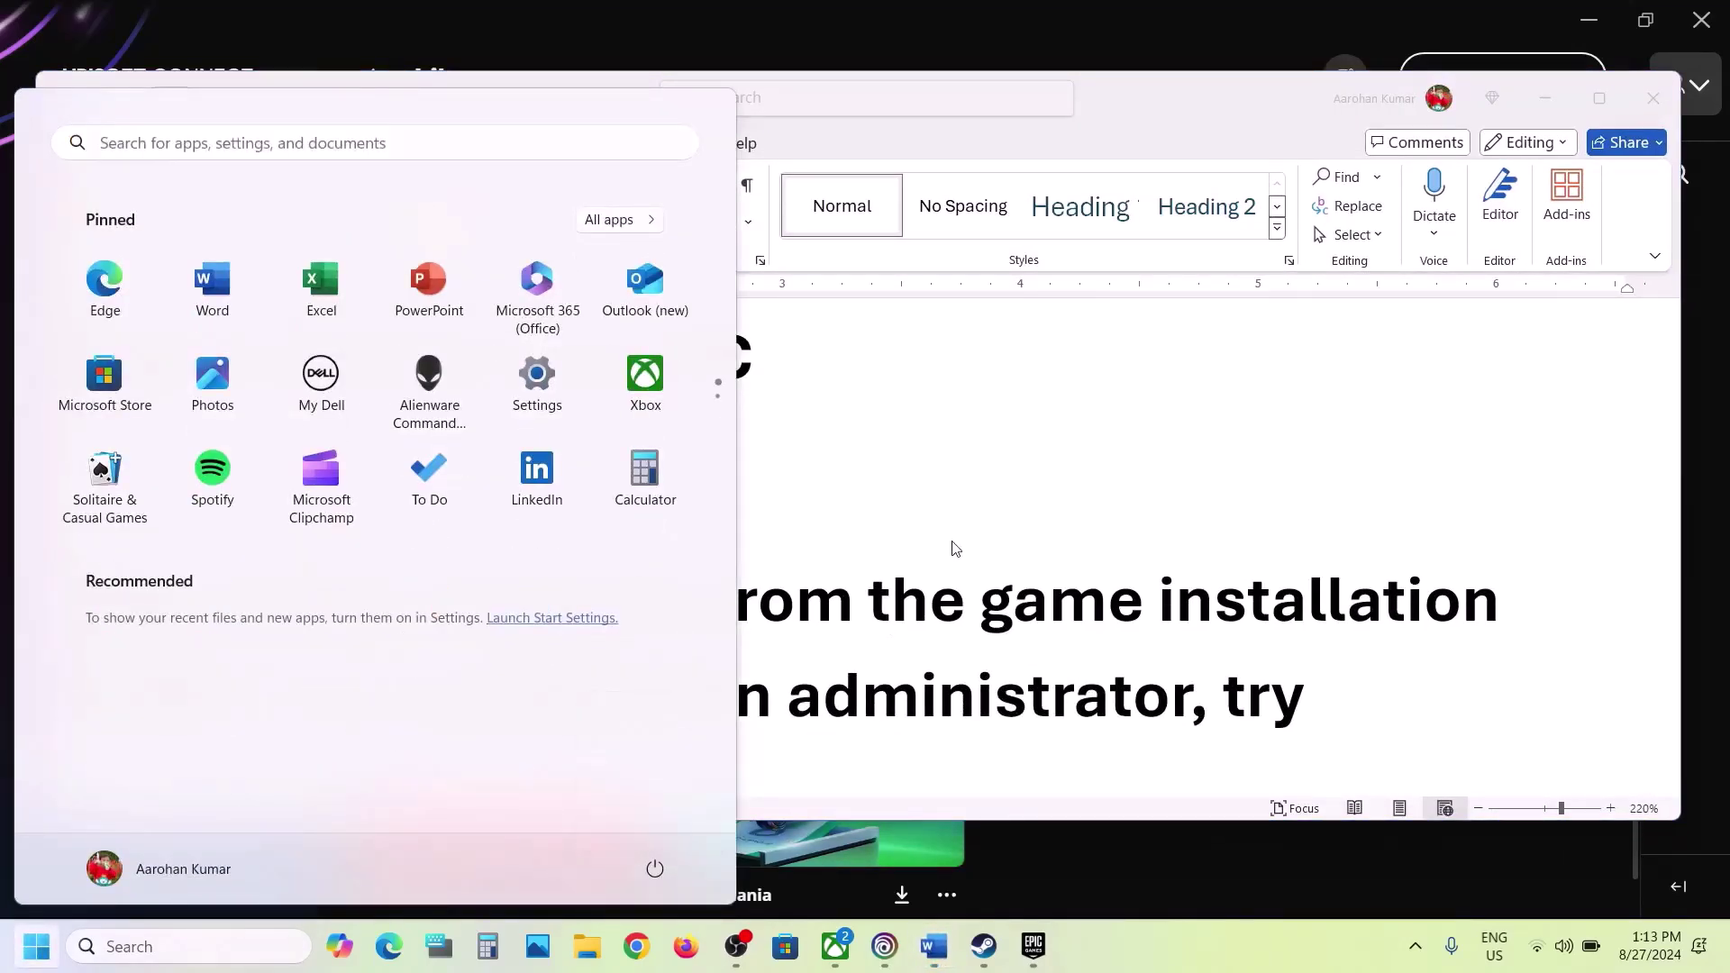
left_click(956, 549)
Step: Select the phrase "Run the game from the game installation folder" in Step 2 of the document
scroll(953, 545, "down", 2)
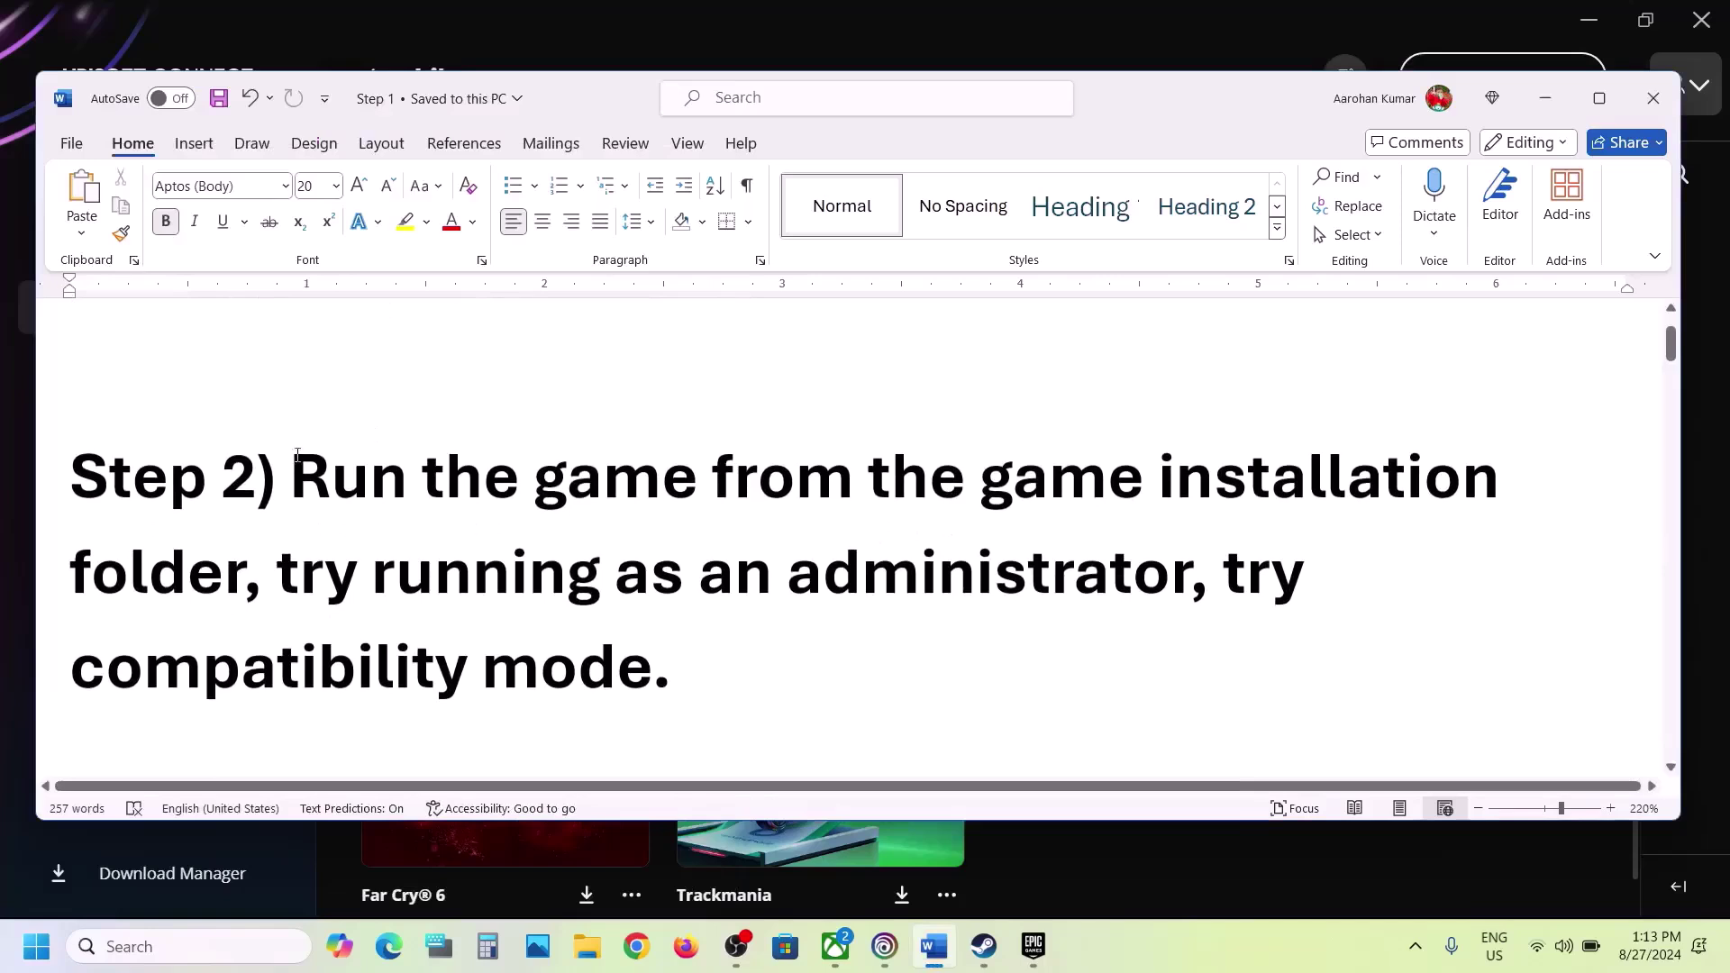
left_click_drag(293, 477, 243, 573)
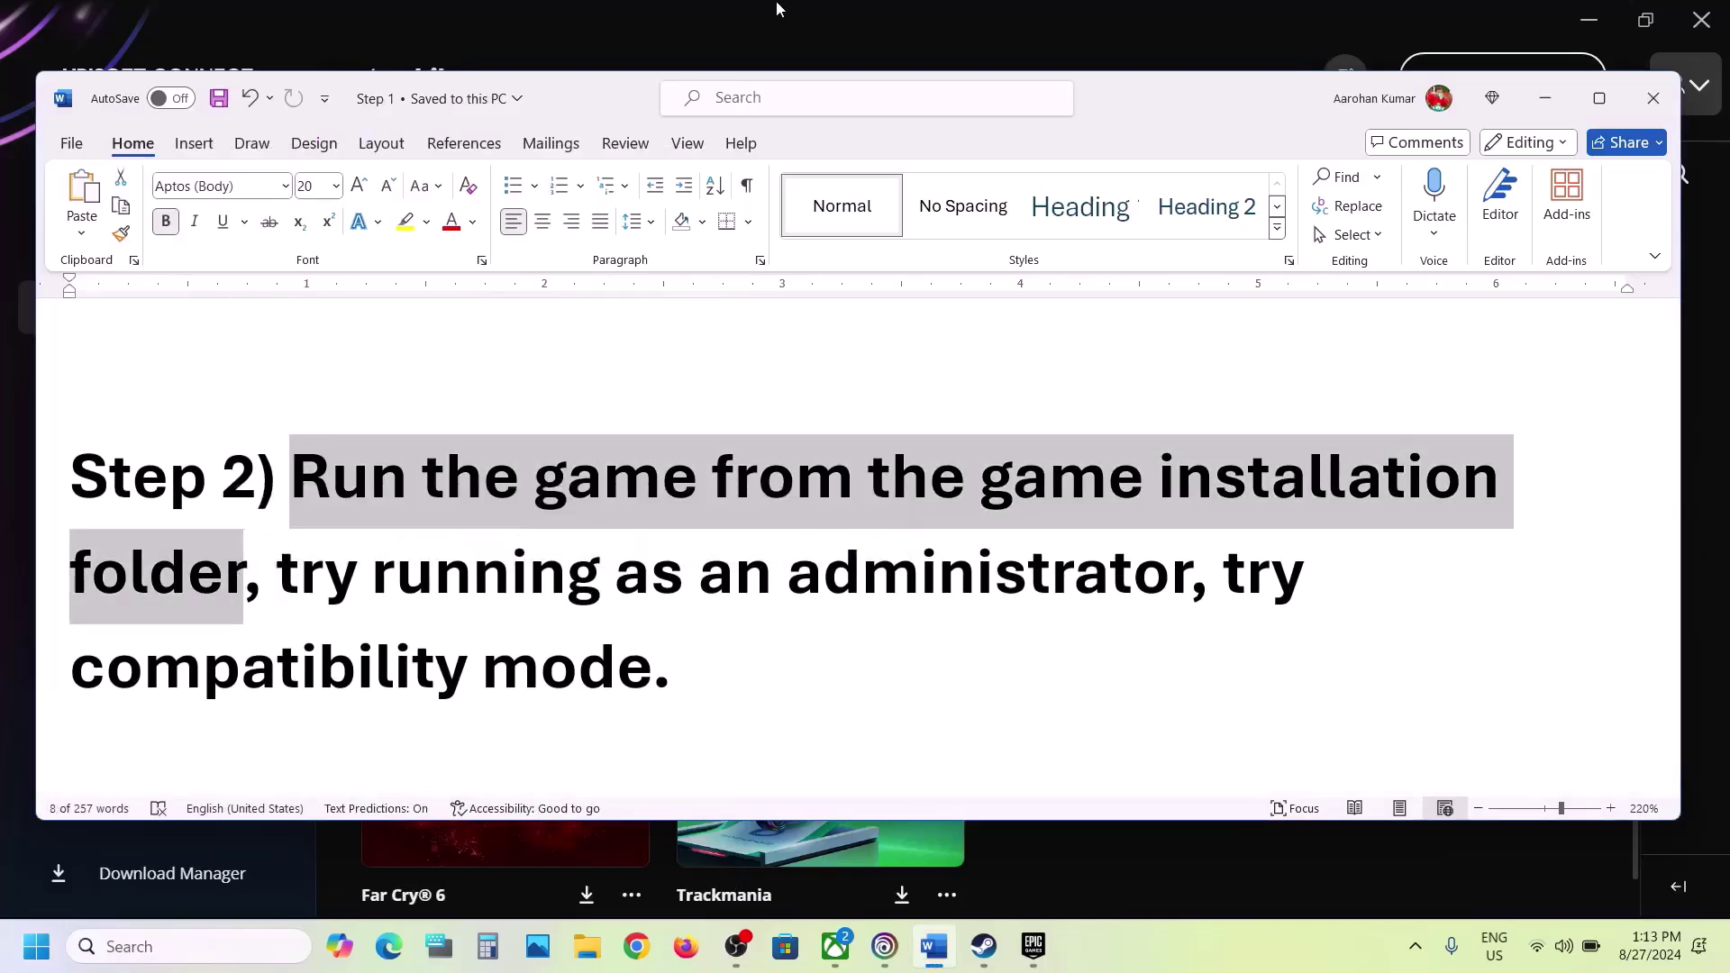
Step: Switch to Ubisoft Connect and open the installation folder of Star Wars Outlaws from the game's properties
left_click(764, 27)
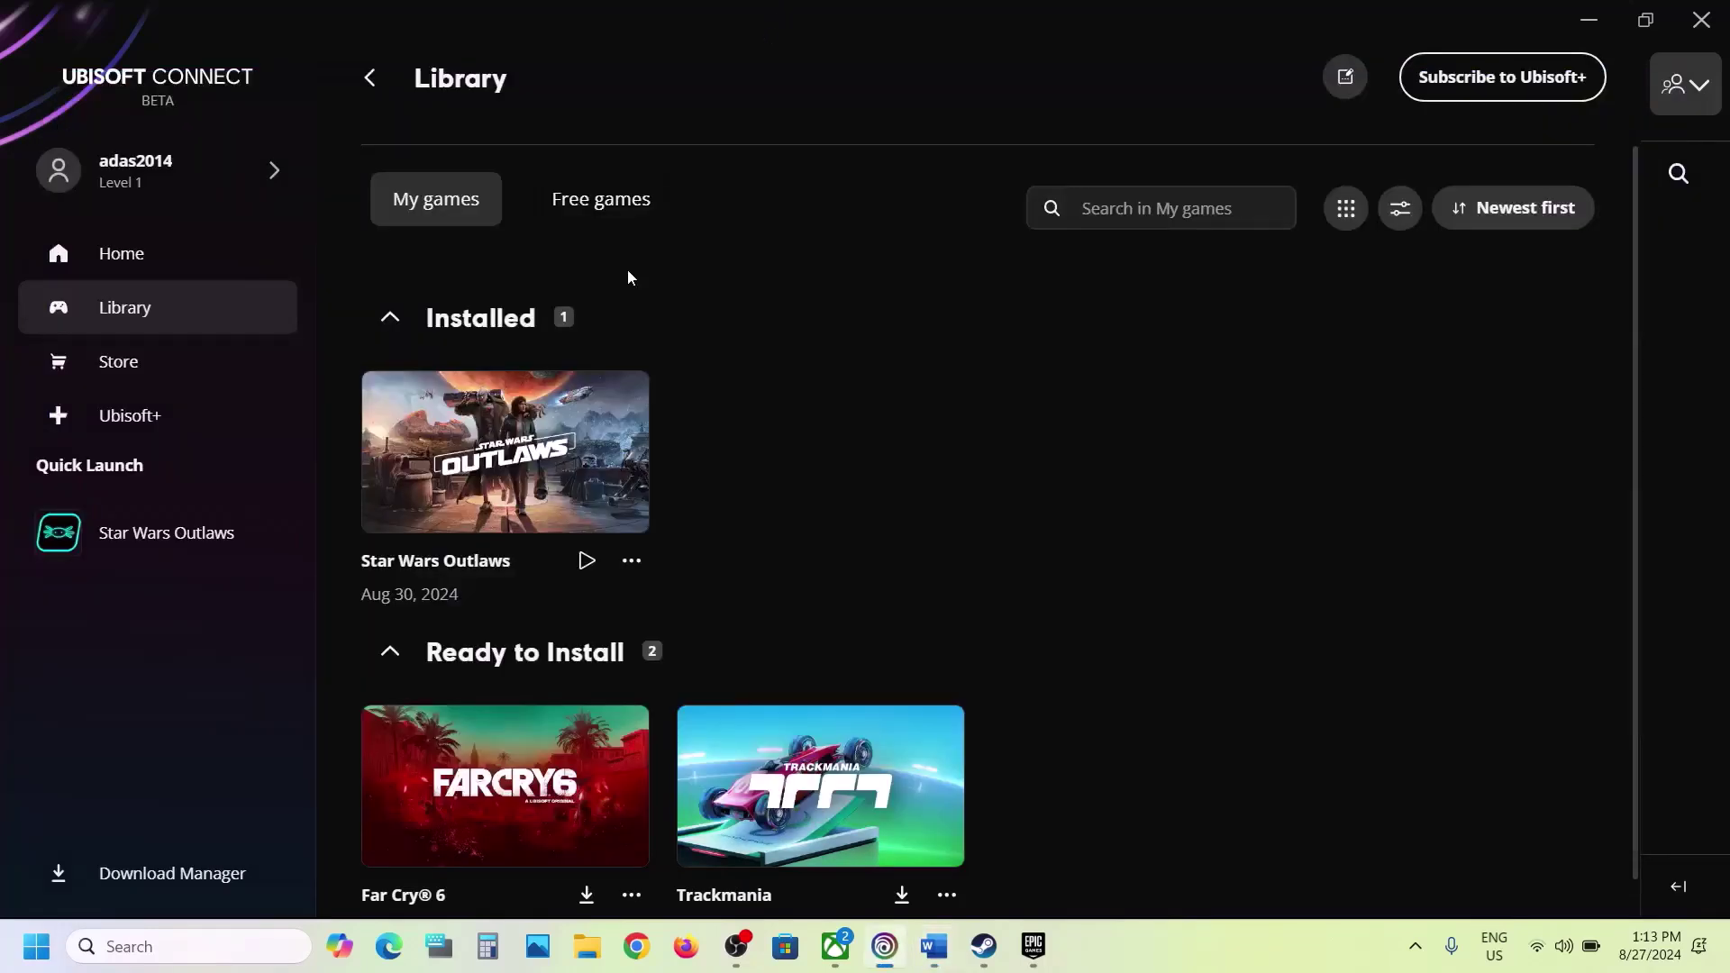
left_click(632, 562)
mouse_move(749, 540)
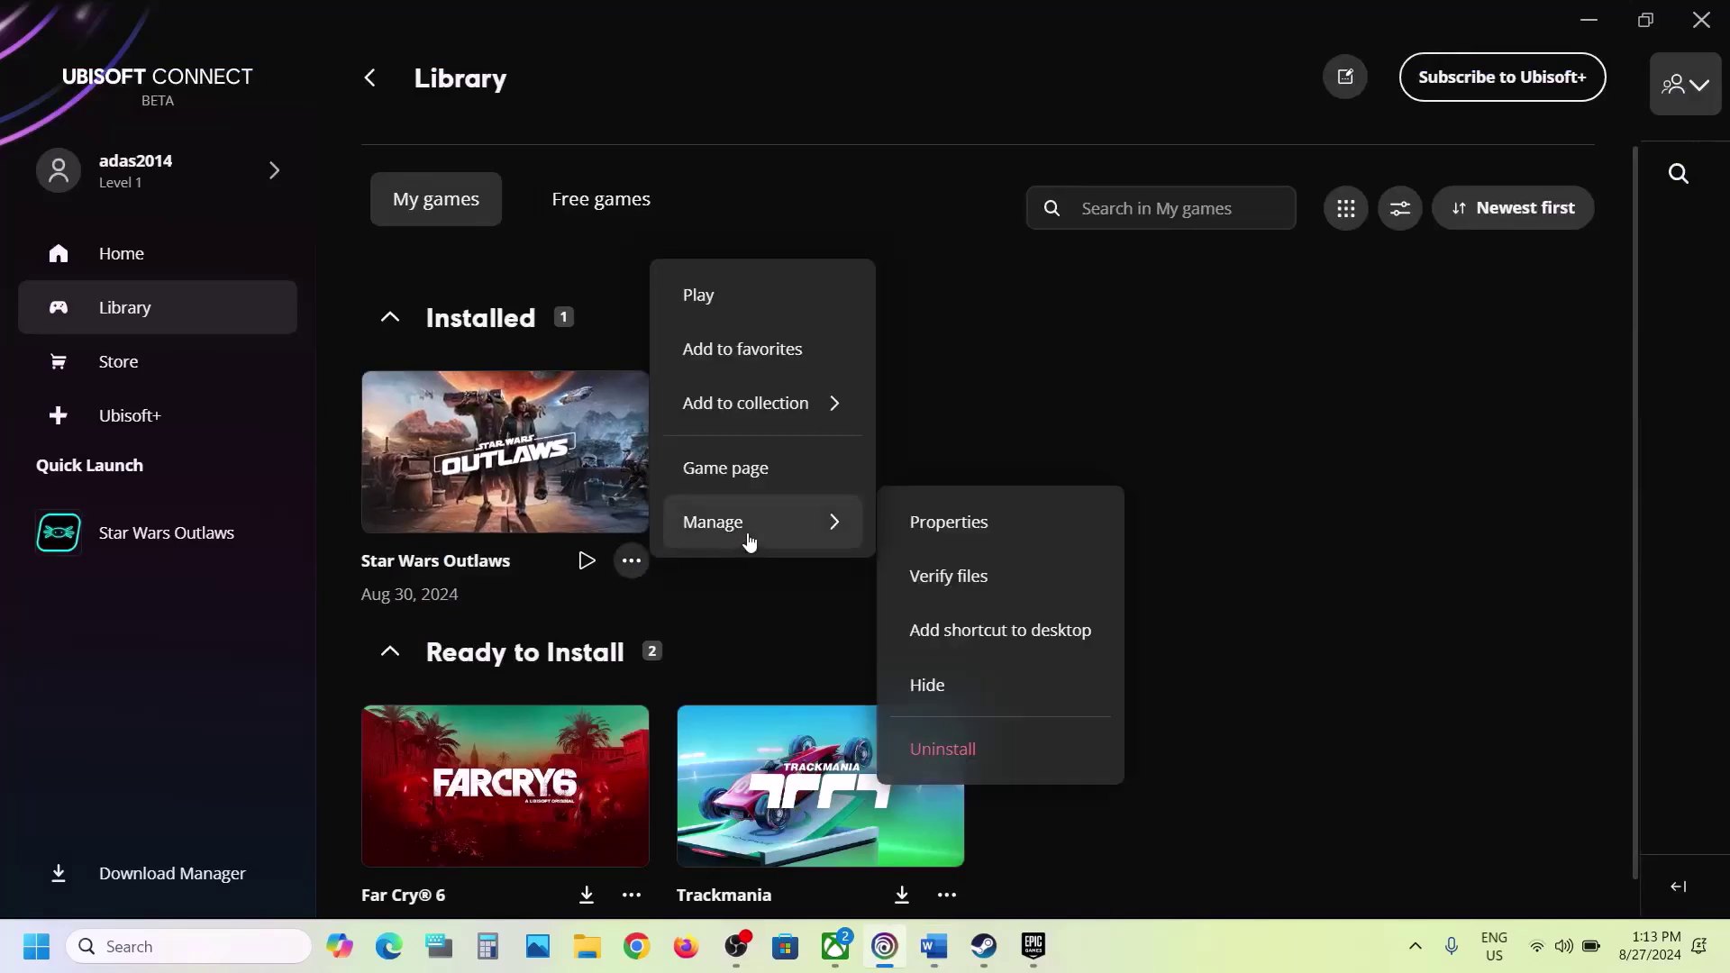
left_click(946, 522)
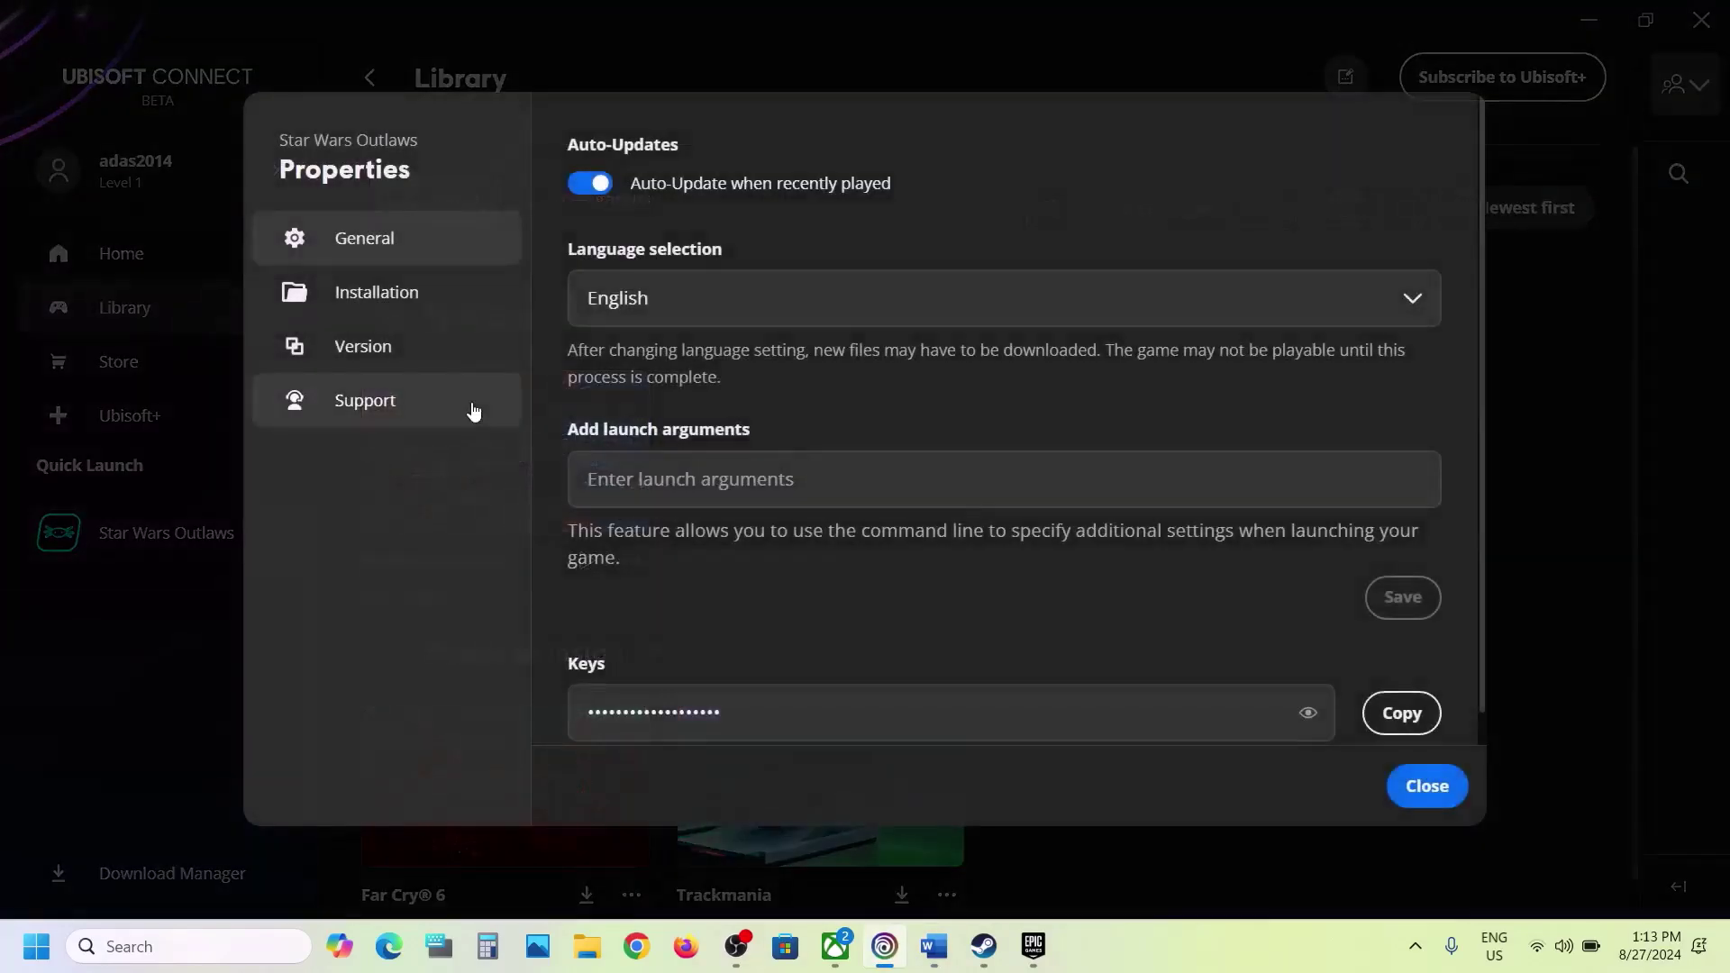
left_click(376, 296)
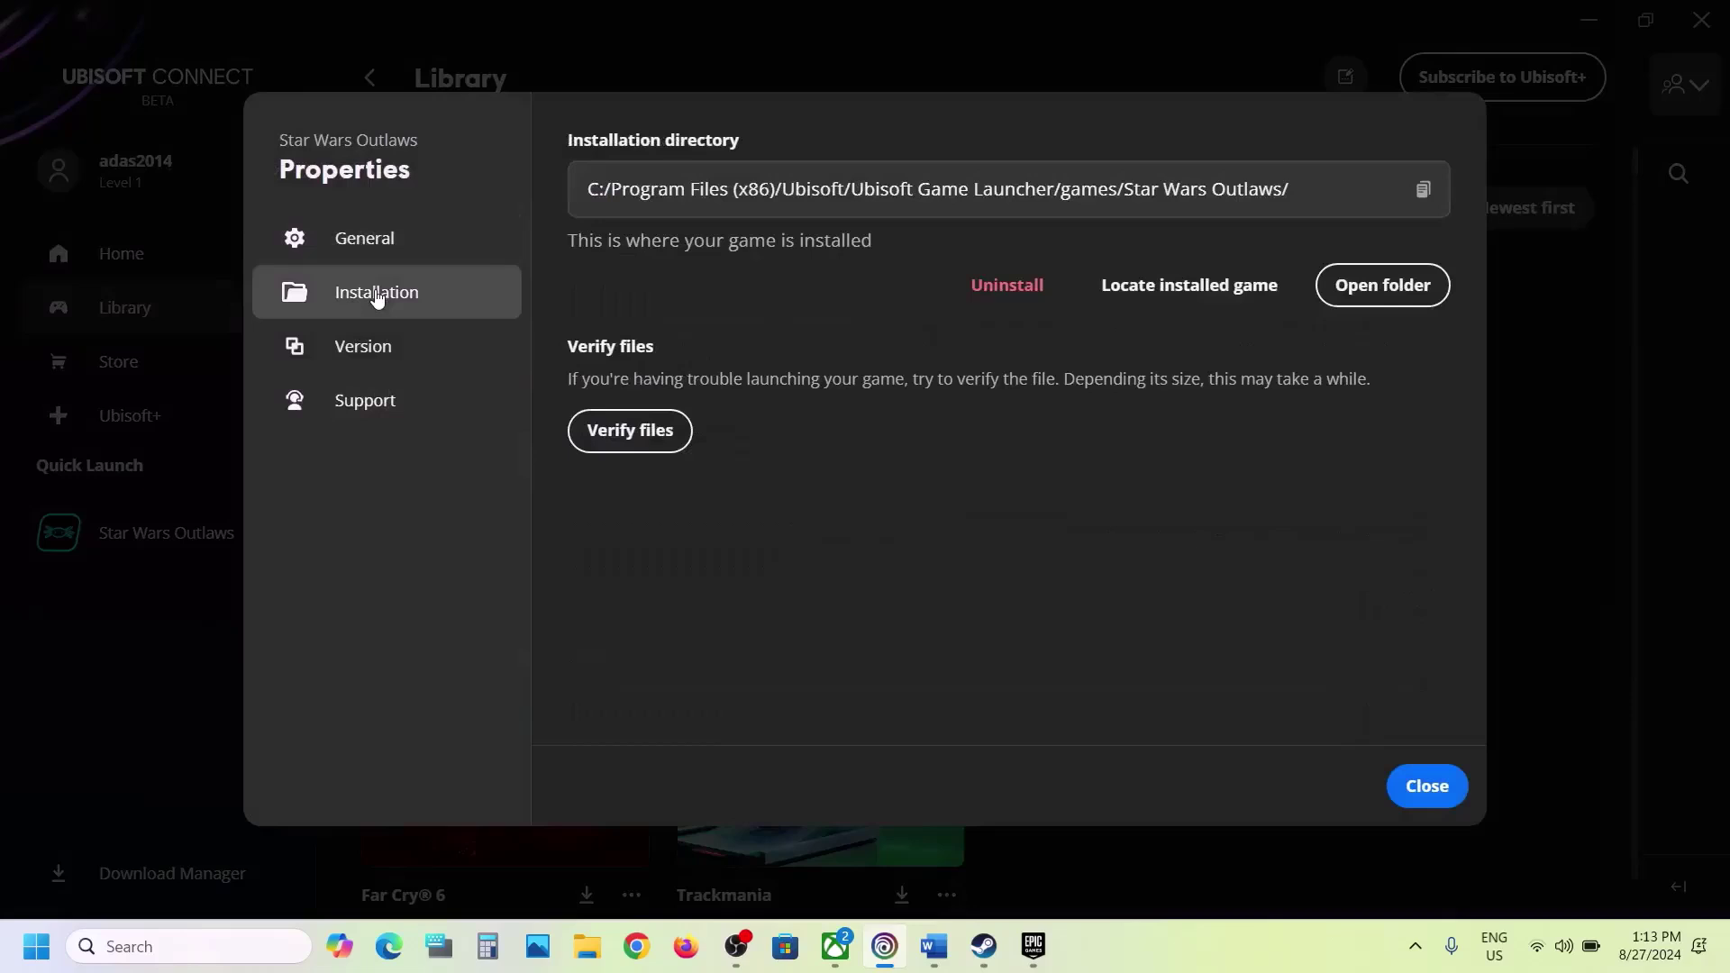
left_click(1373, 301)
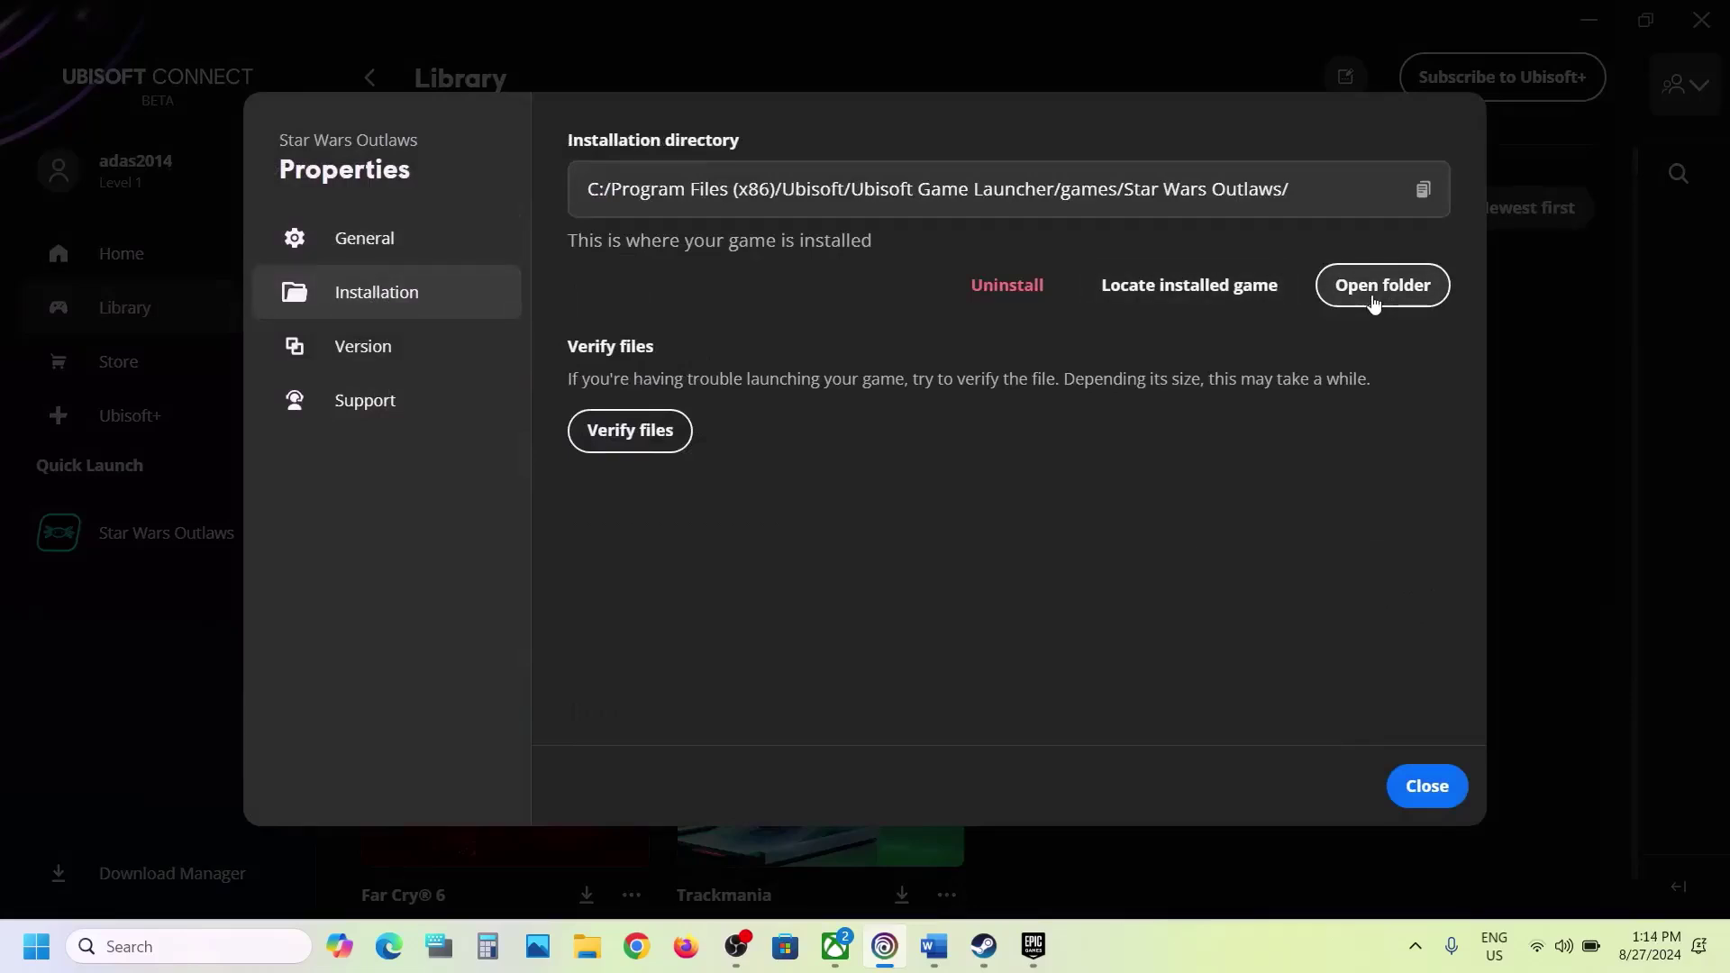
Step: Set the Outlaws application in the installation folder to run as an administrator and save its properties
scroll(764, 477, "down", 2)
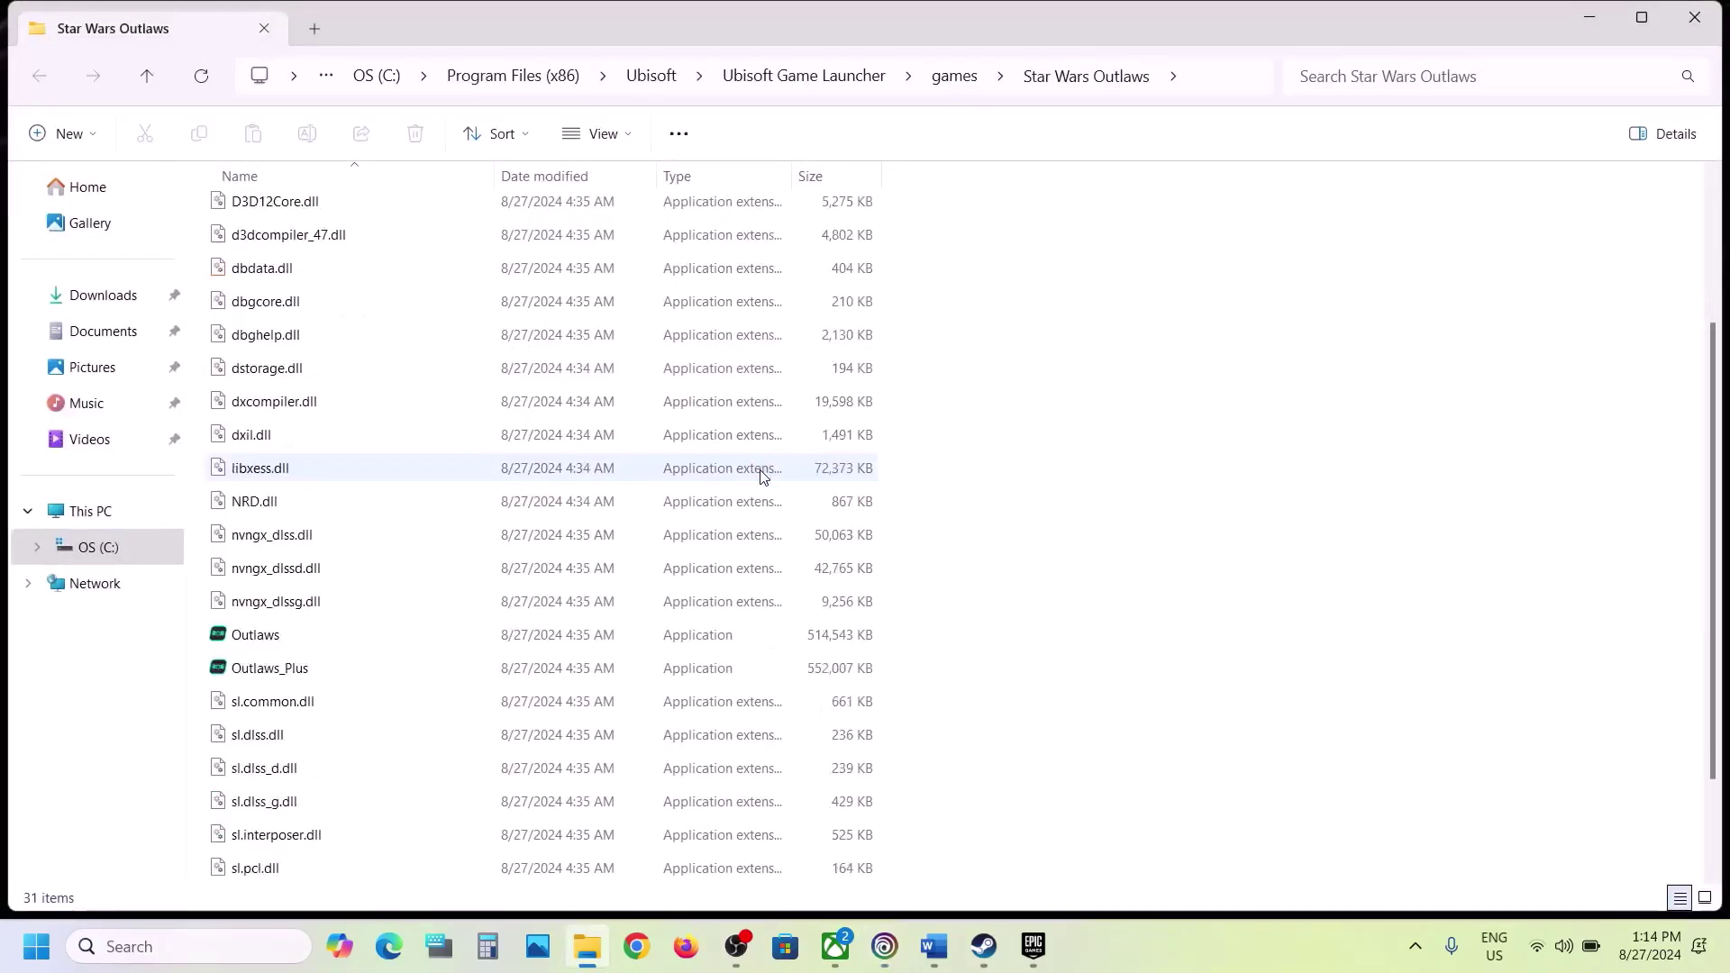
scroll(259, 671, "down", 2)
left_click(247, 479)
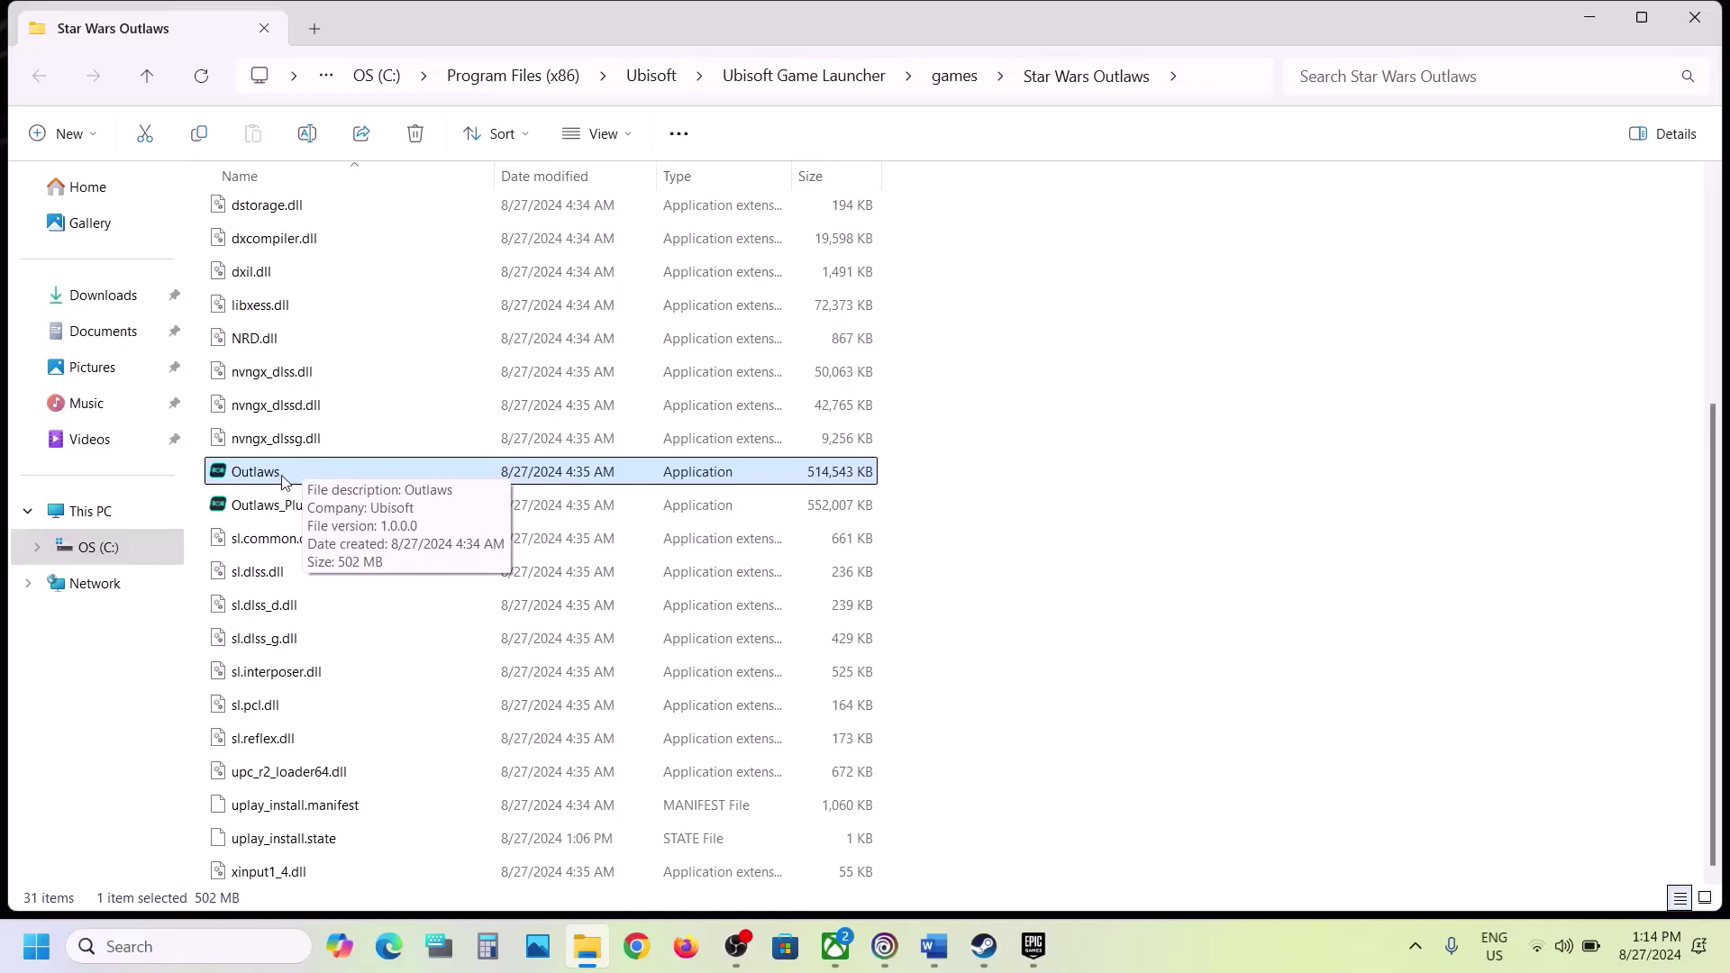
double_click(281, 473)
key("shift+F10")
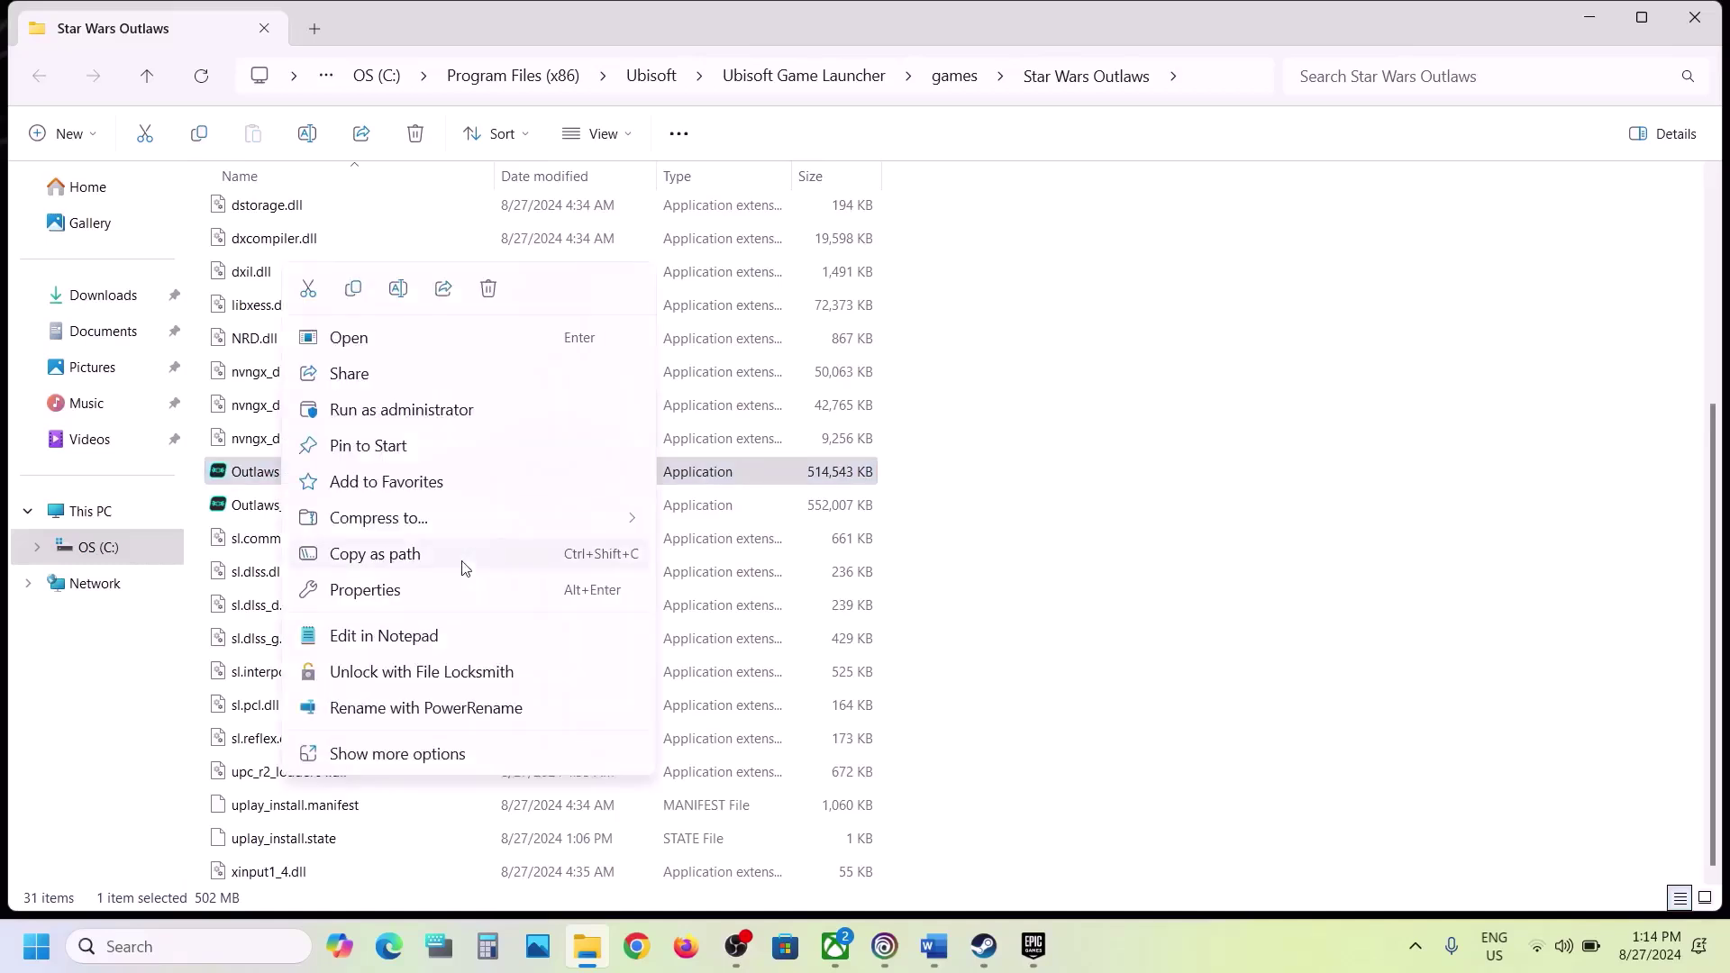
left_click(415, 585)
left_click(522, 355)
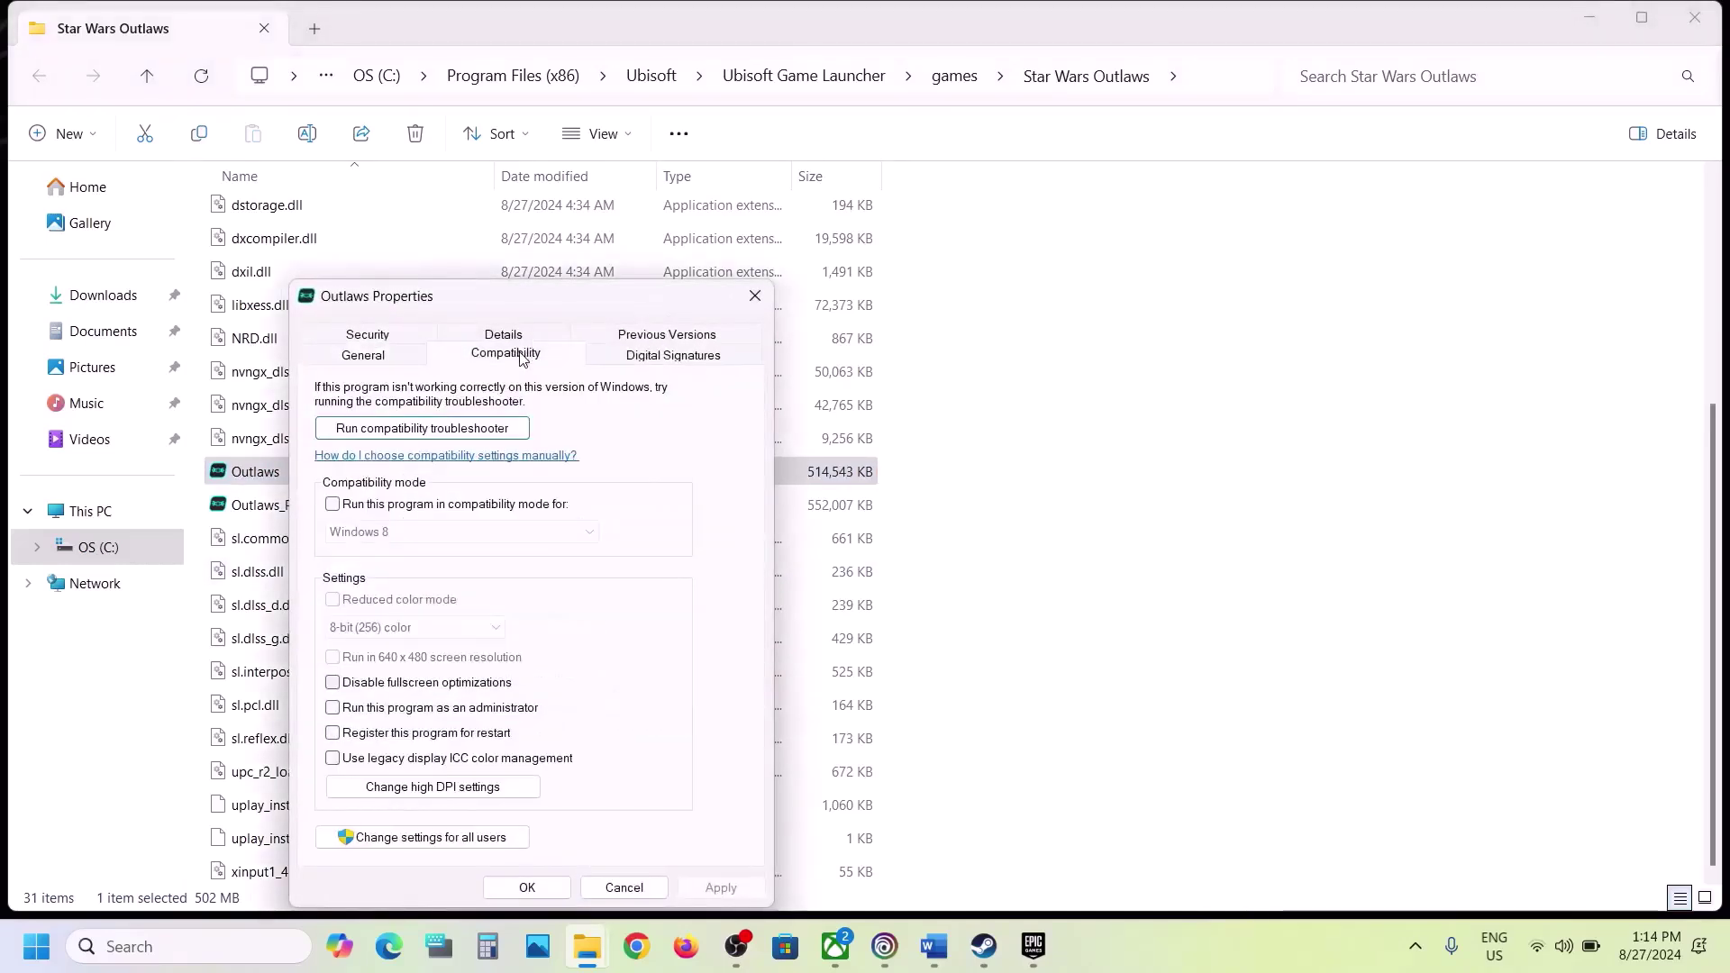
left_click(333, 707)
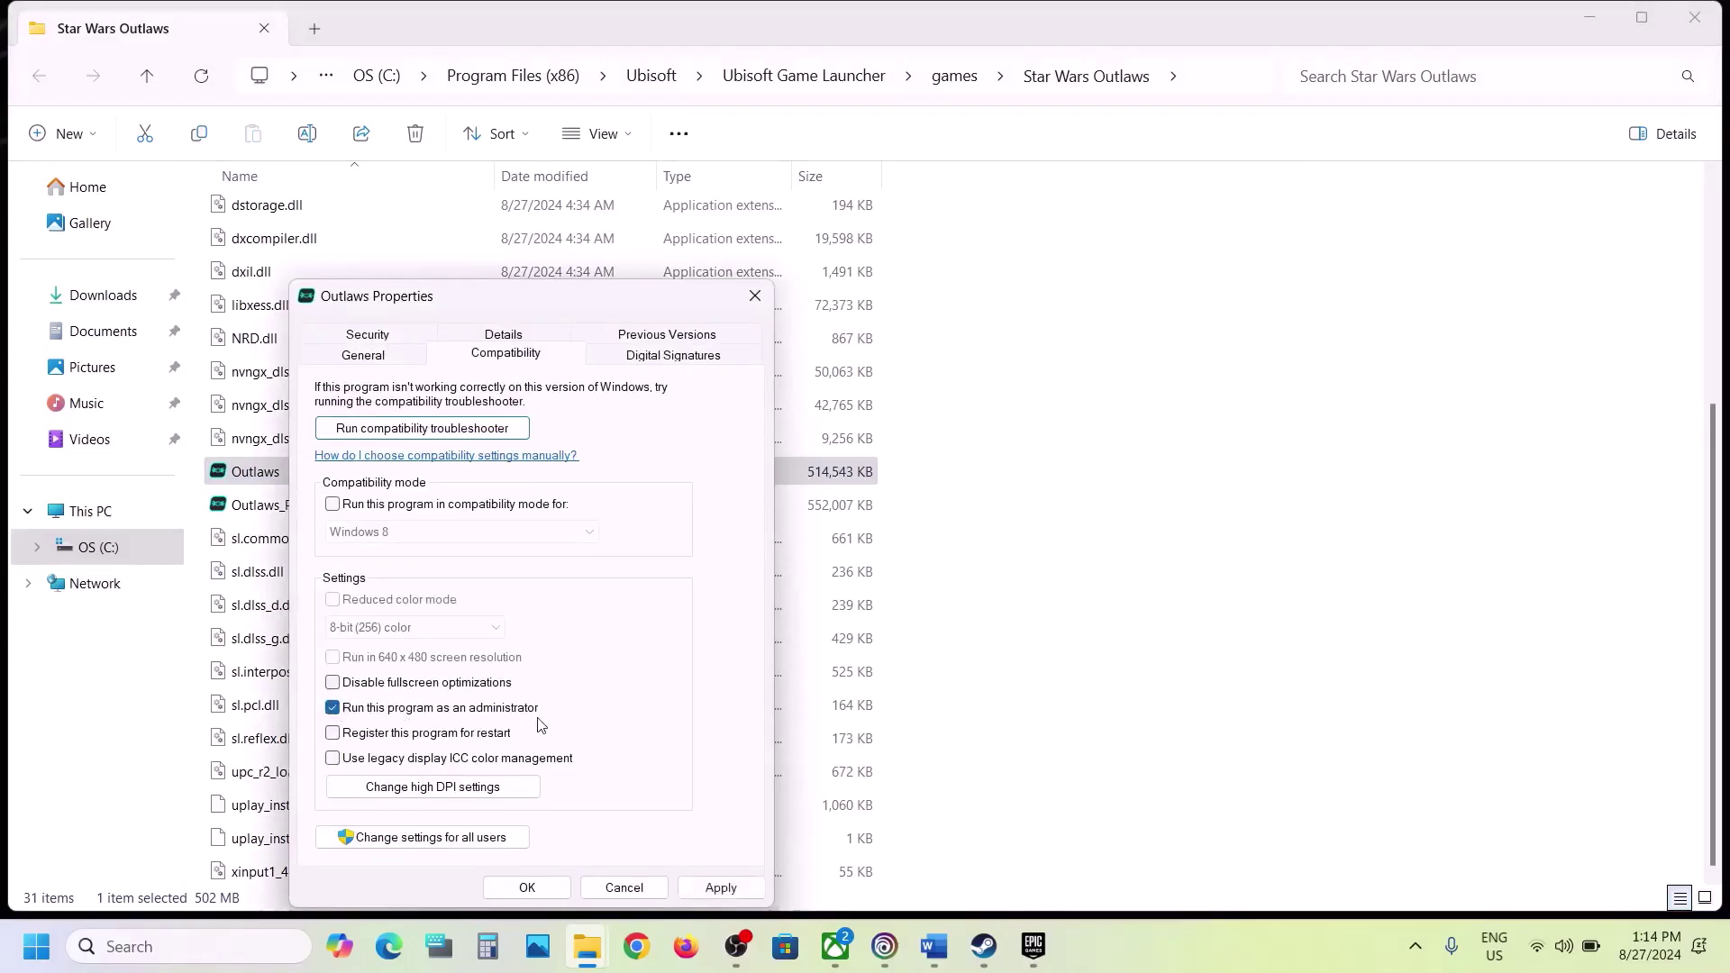
left_click(721, 887)
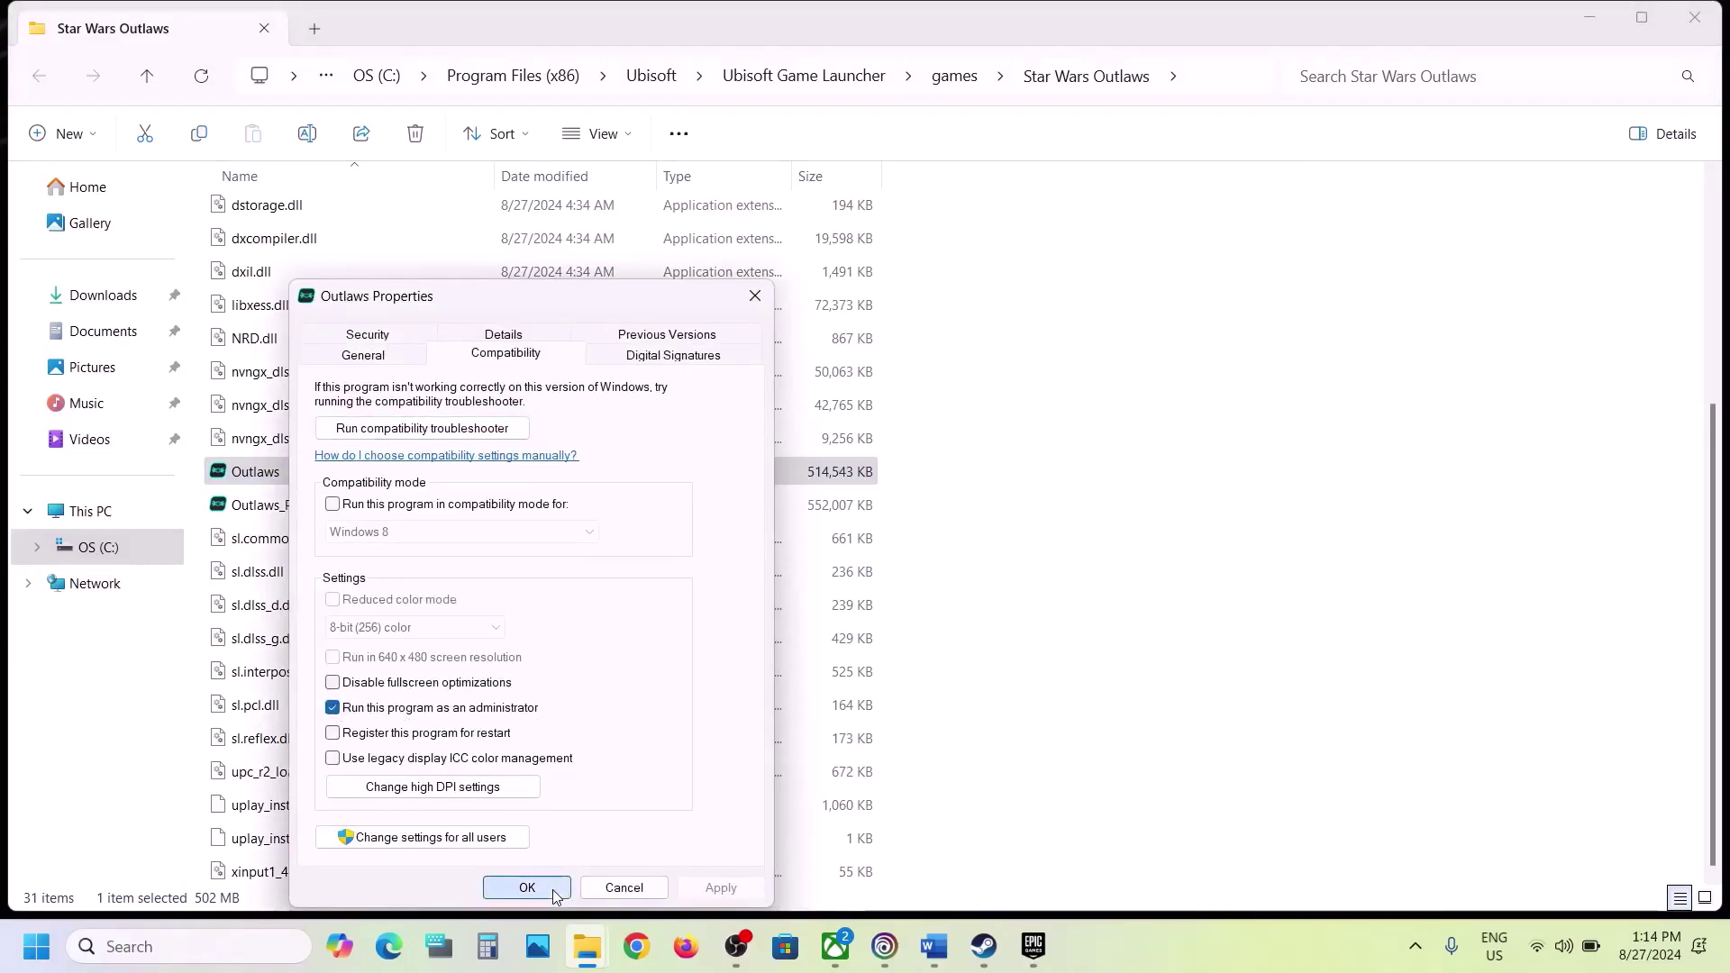
left_click(527, 887)
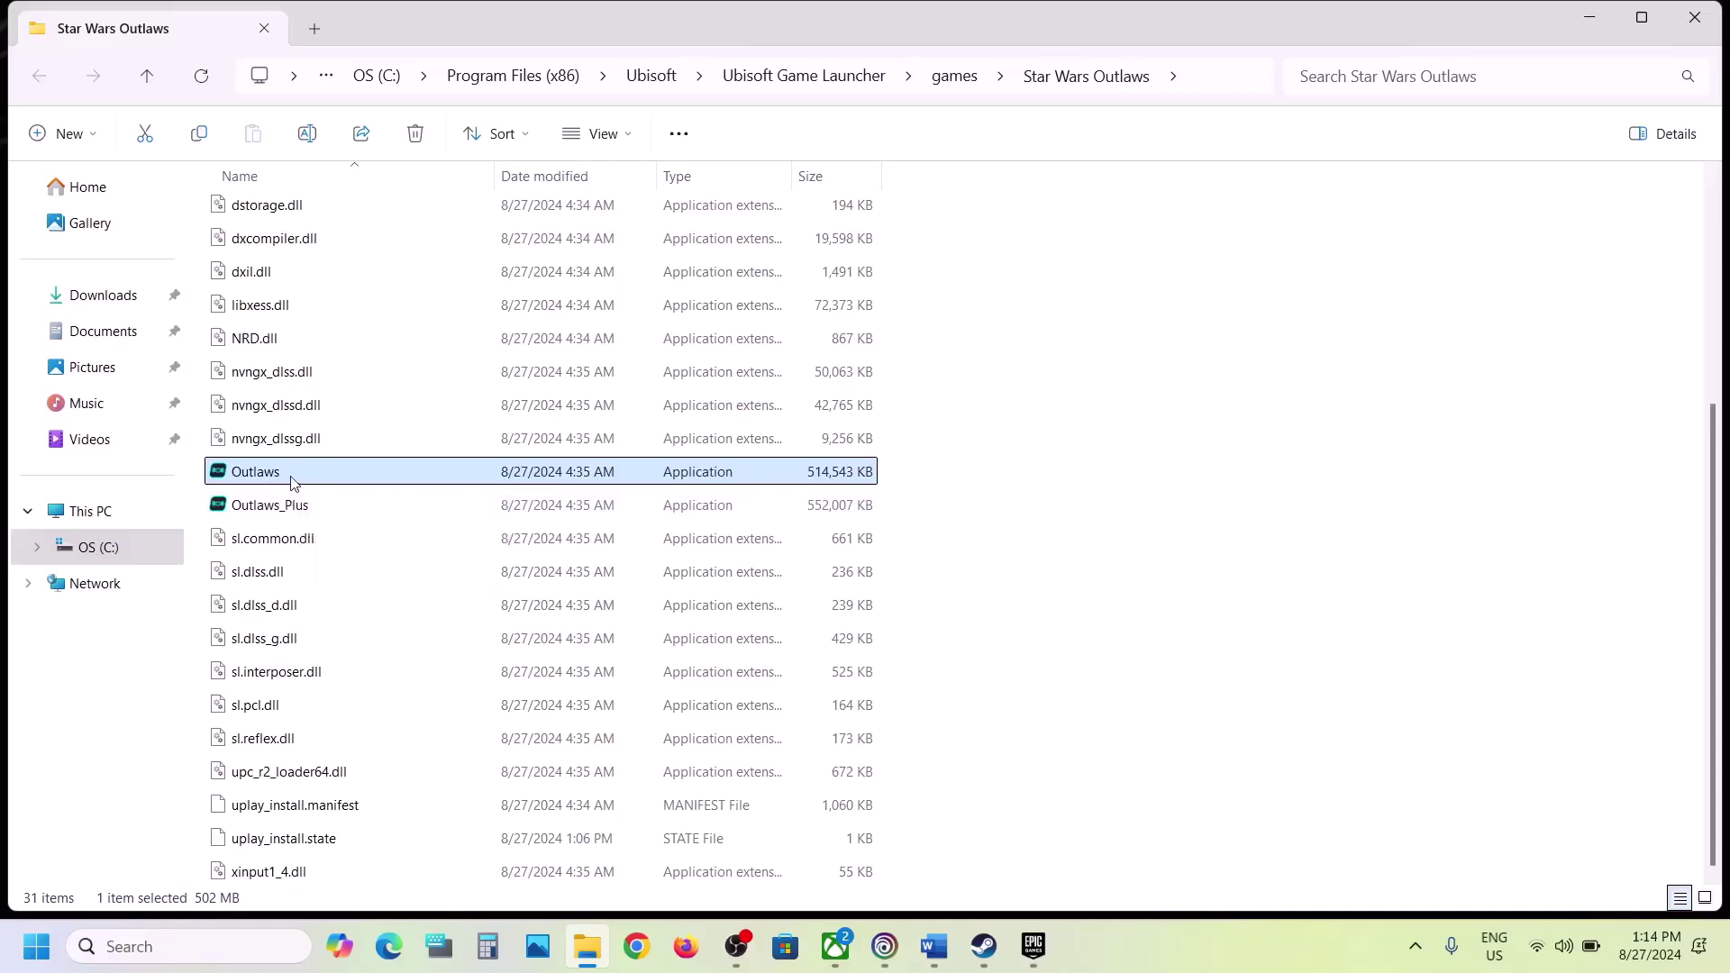
Step: Enable compatibility mode for Windows 8 on the Outlaws application and apply the setting
right_click(332, 466)
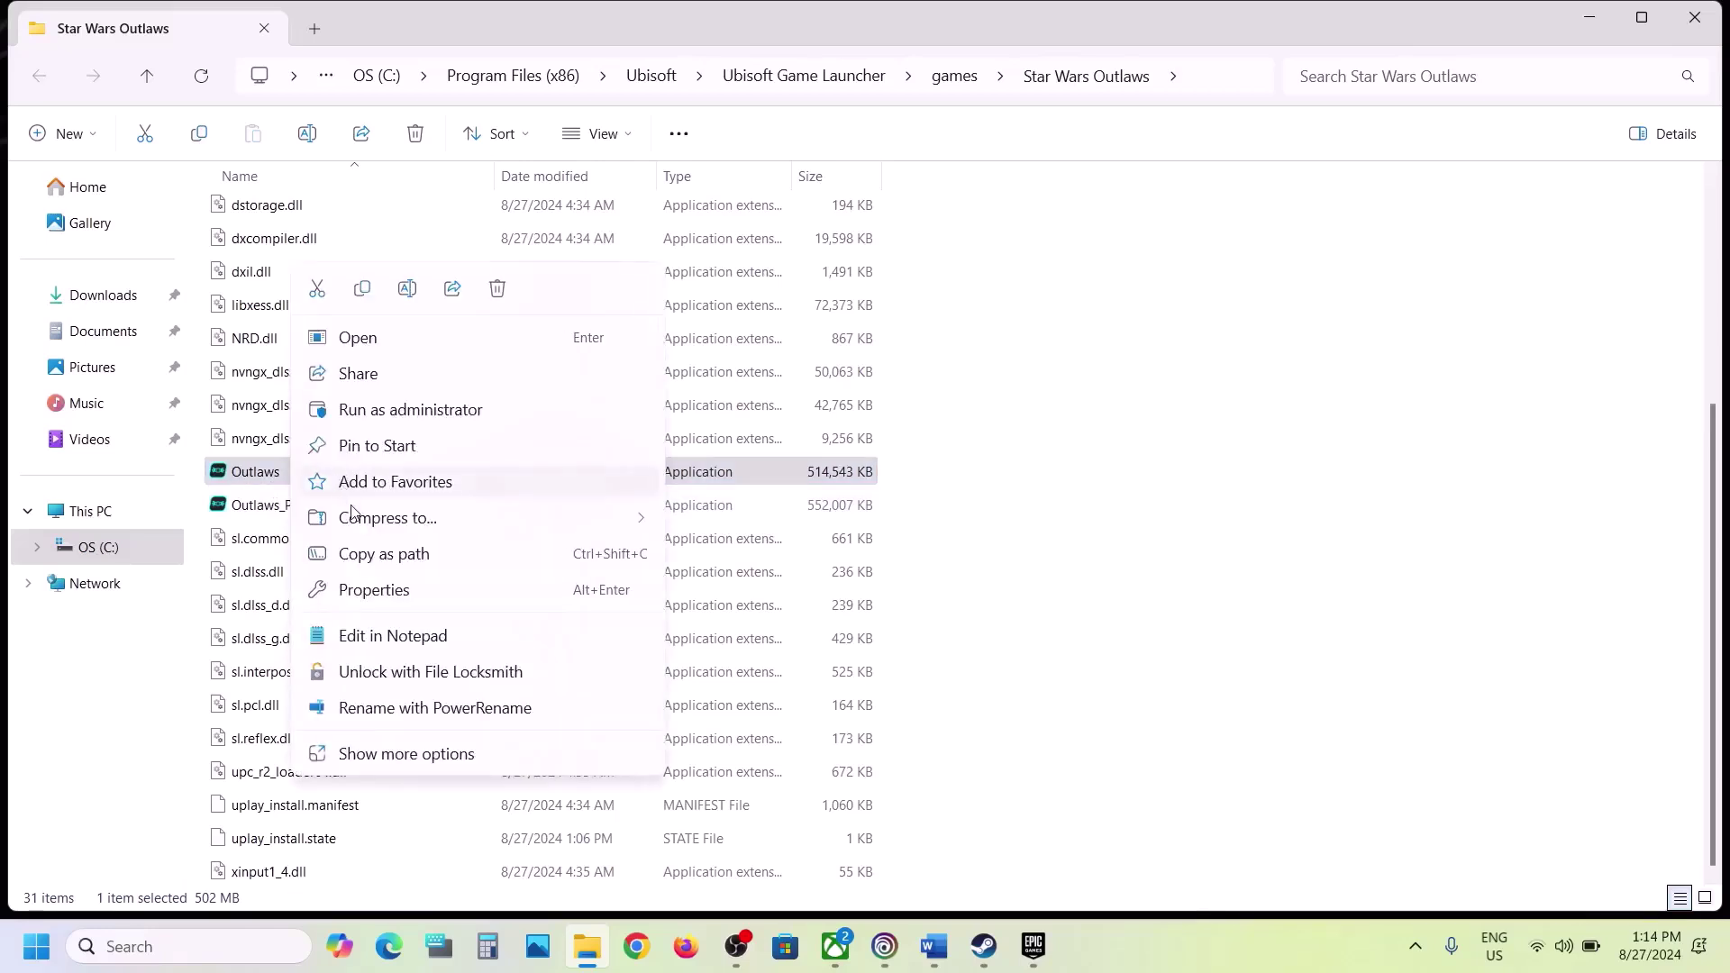
left_click(397, 591)
left_click(510, 353)
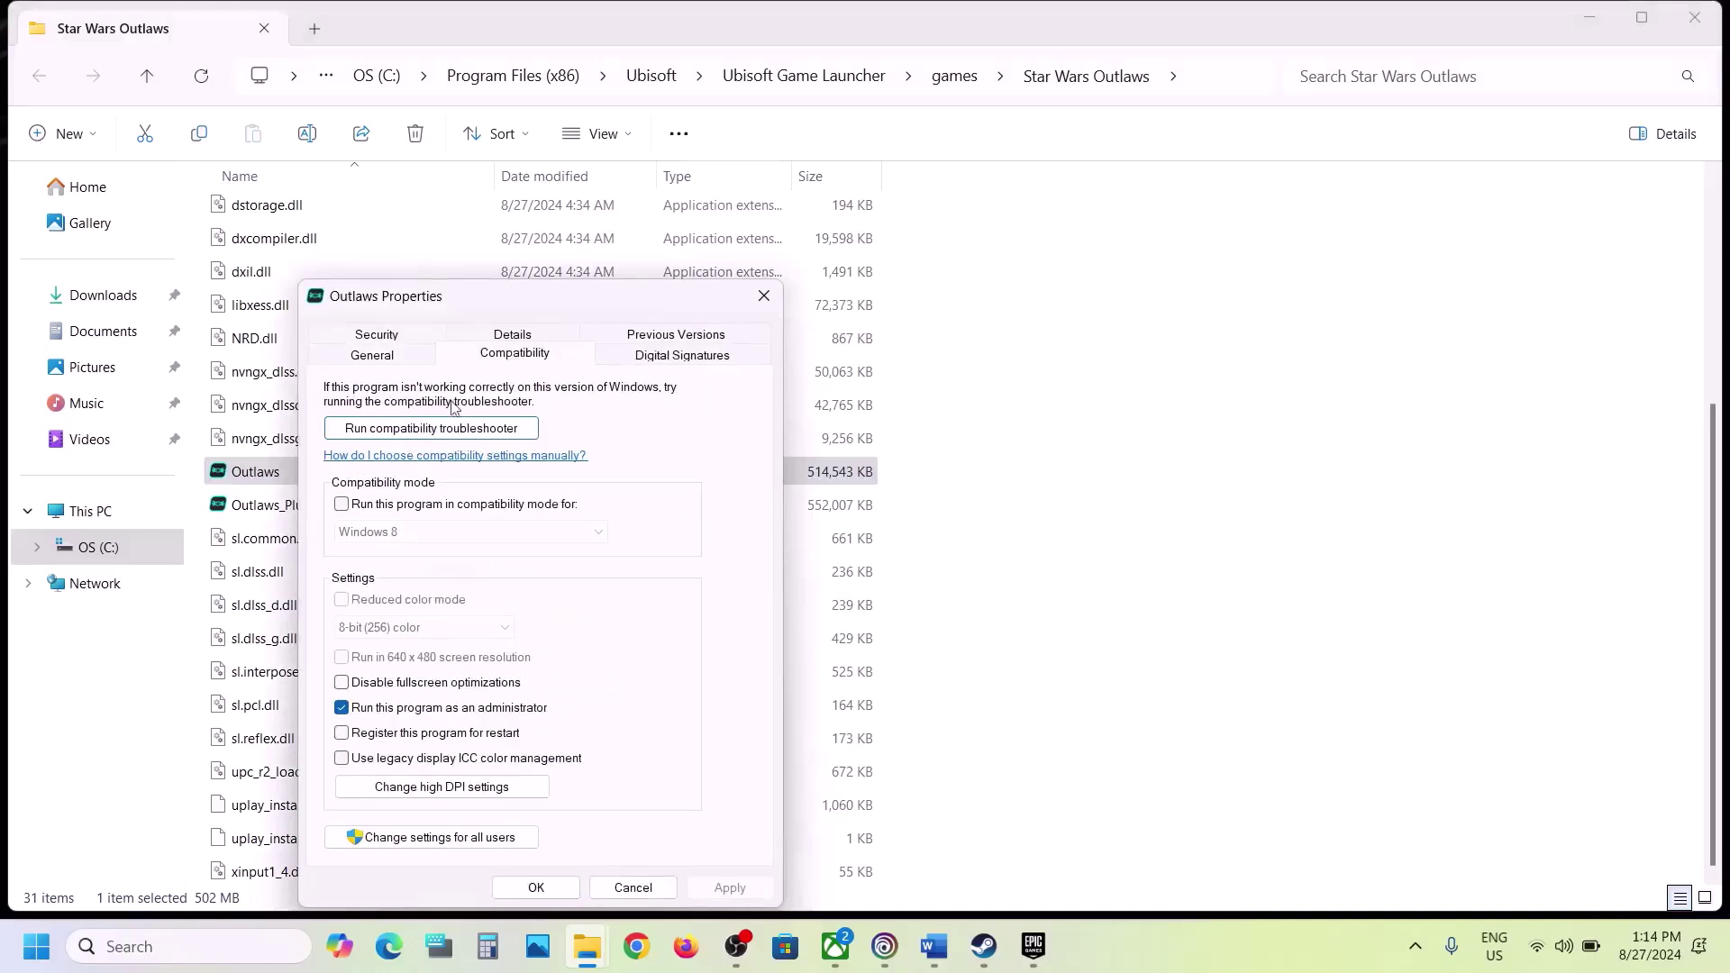
left_click(342, 503)
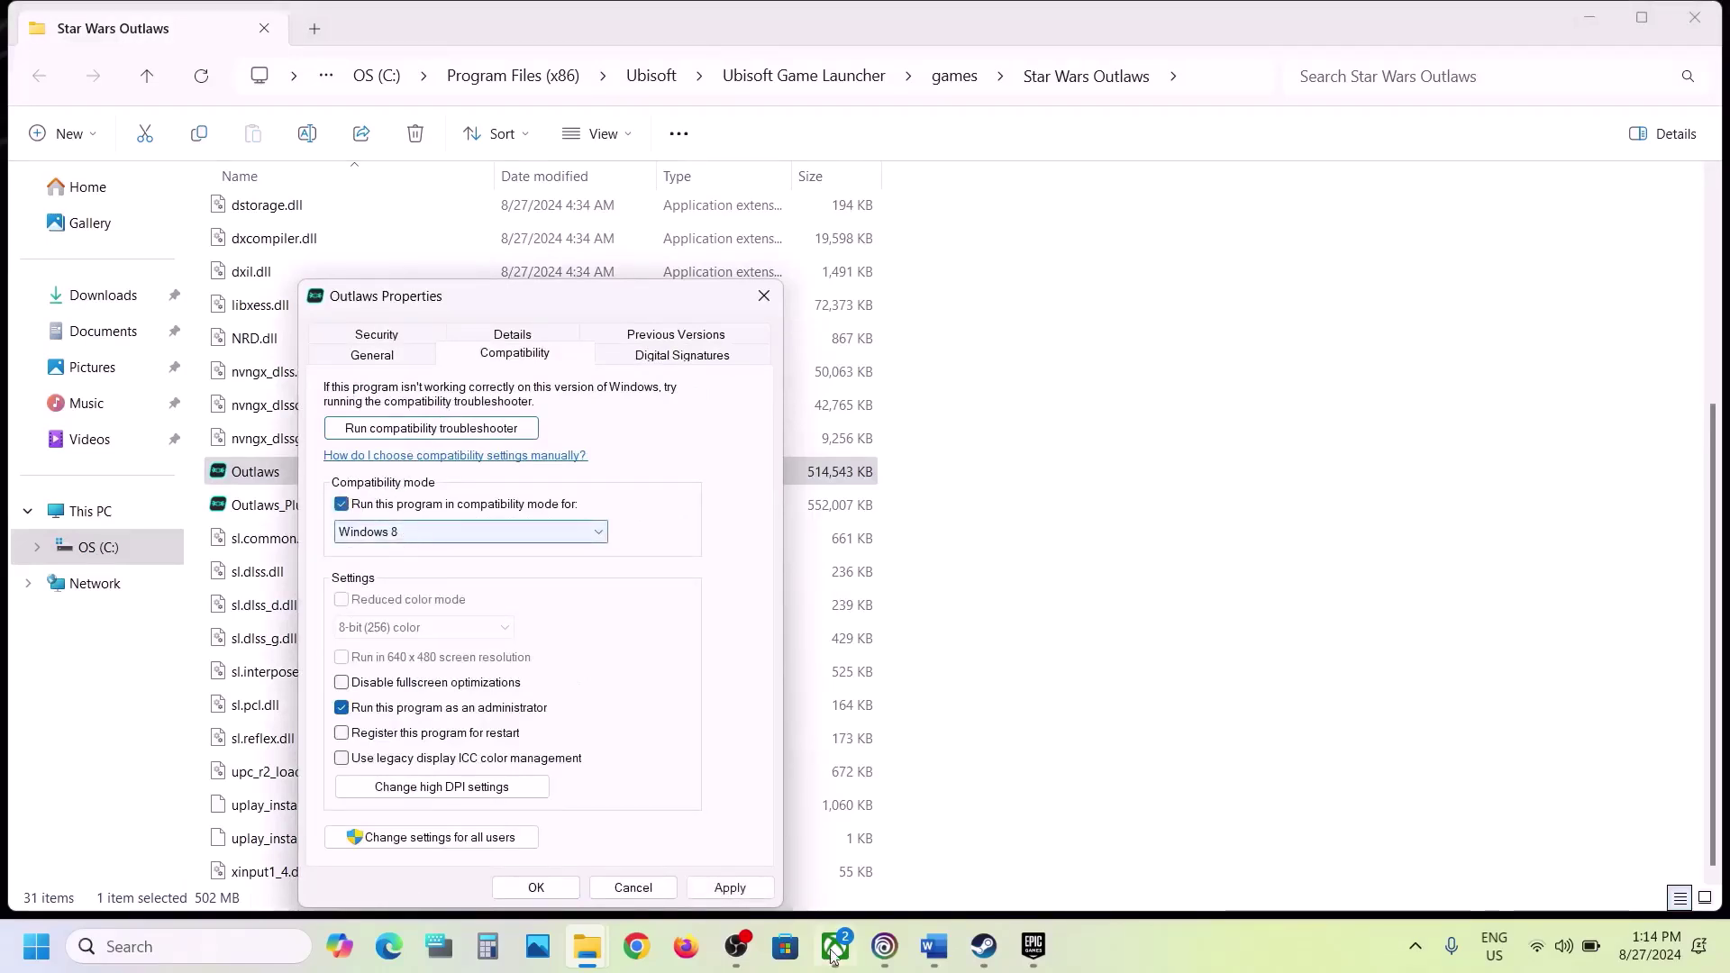
left_click(747, 890)
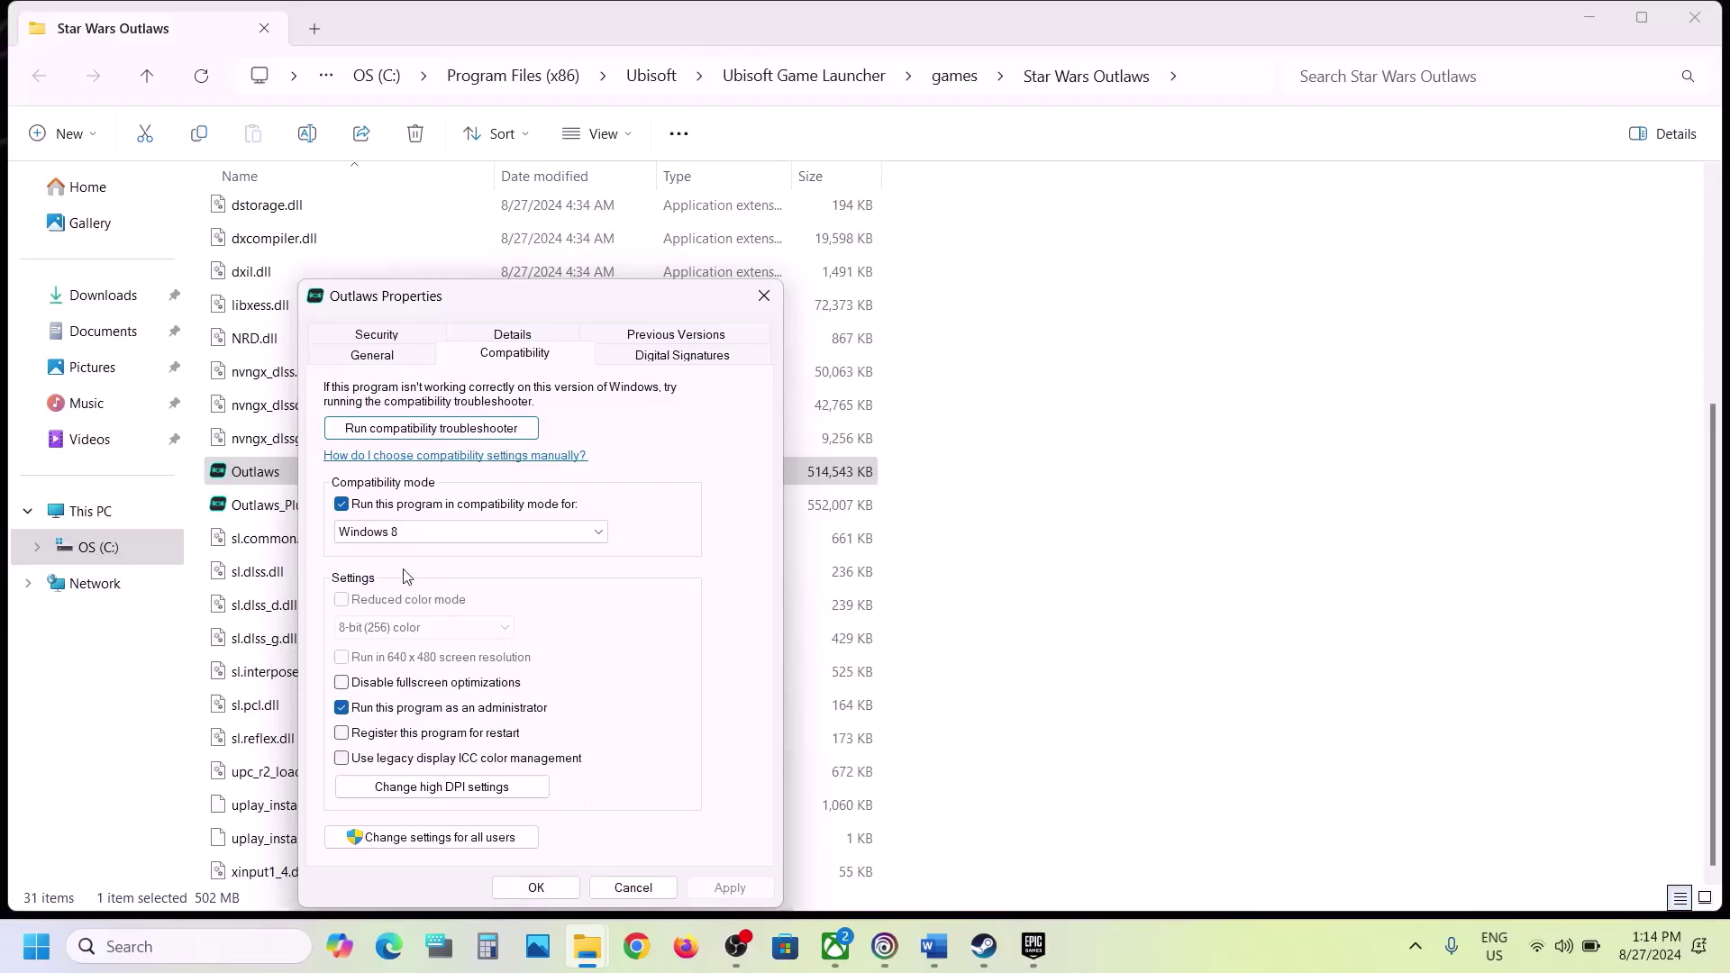
Step: Change the compatibility mode to Windows 7, disable fullscreen optimizations, and save the Outlaws properties
left_click(406, 532)
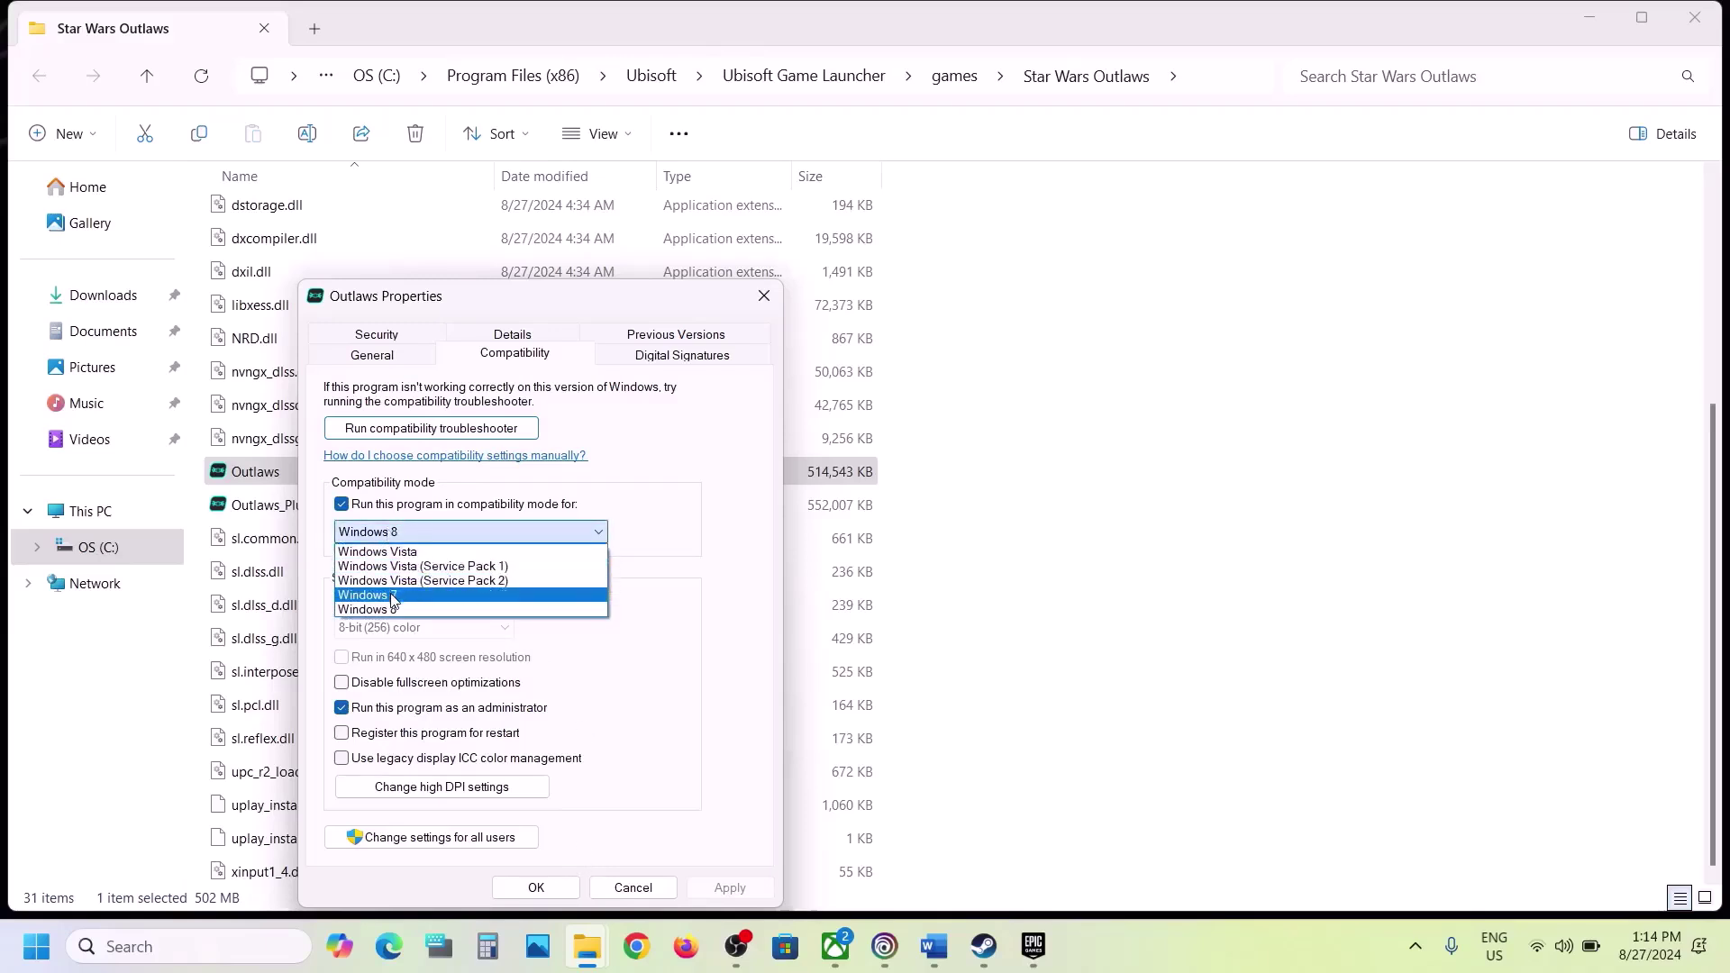
left_click(391, 595)
left_click(730, 887)
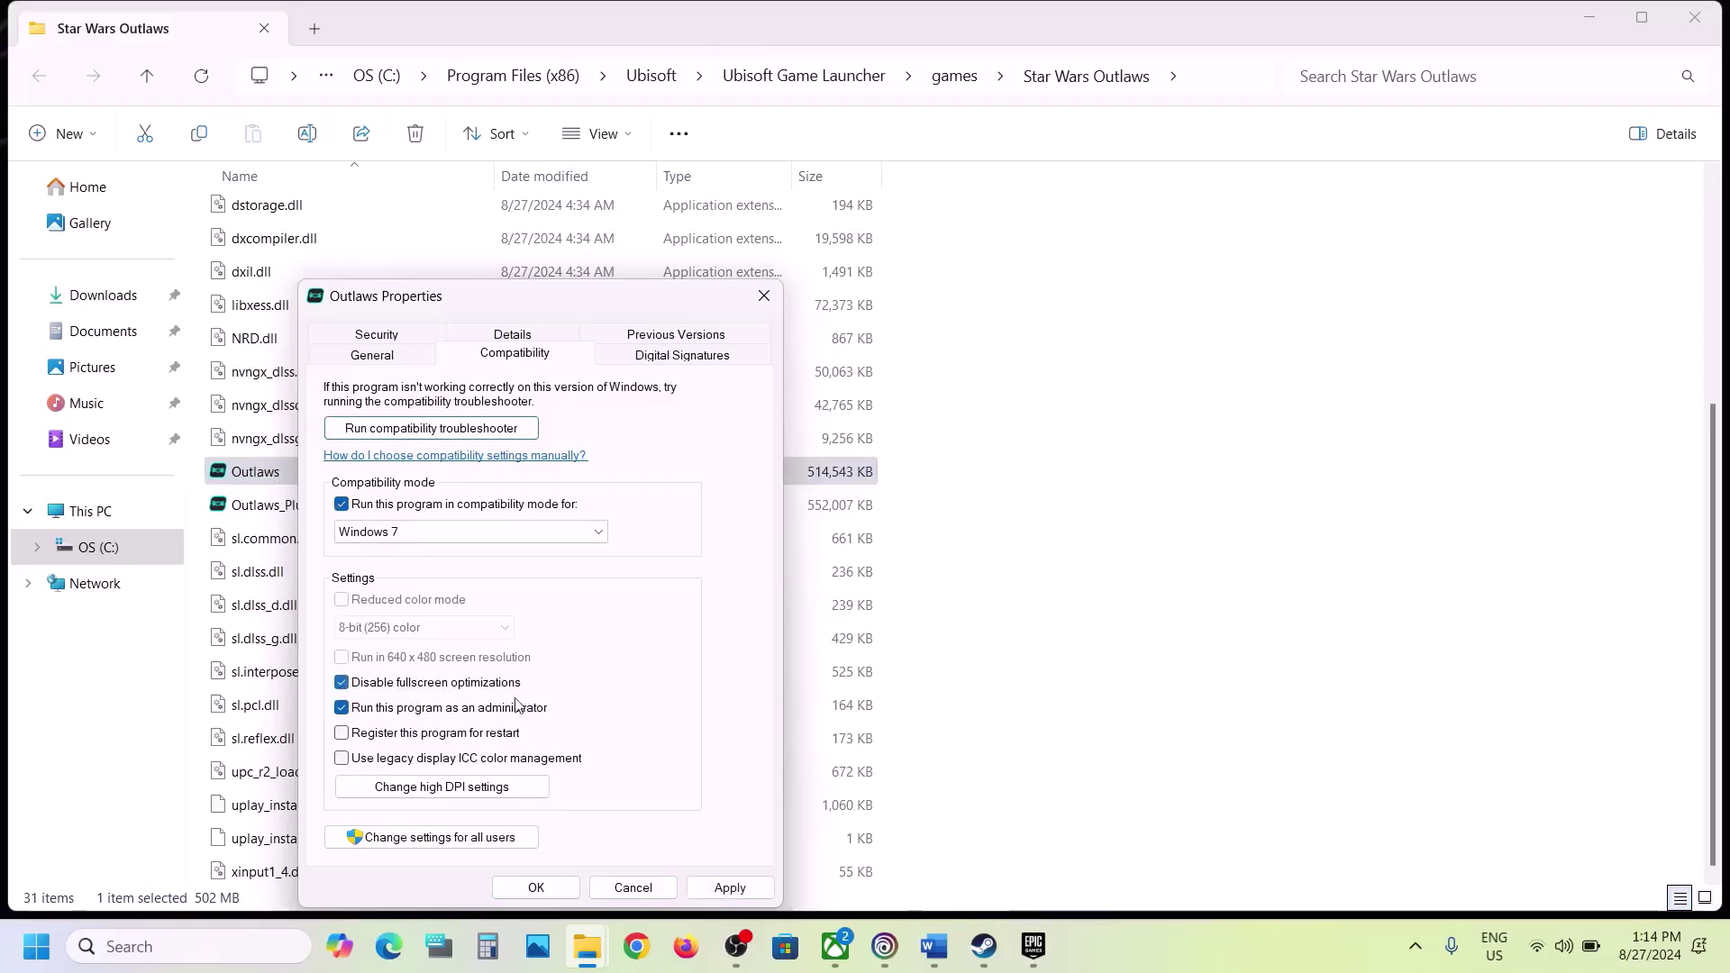
left_click(723, 886)
left_click(536, 888)
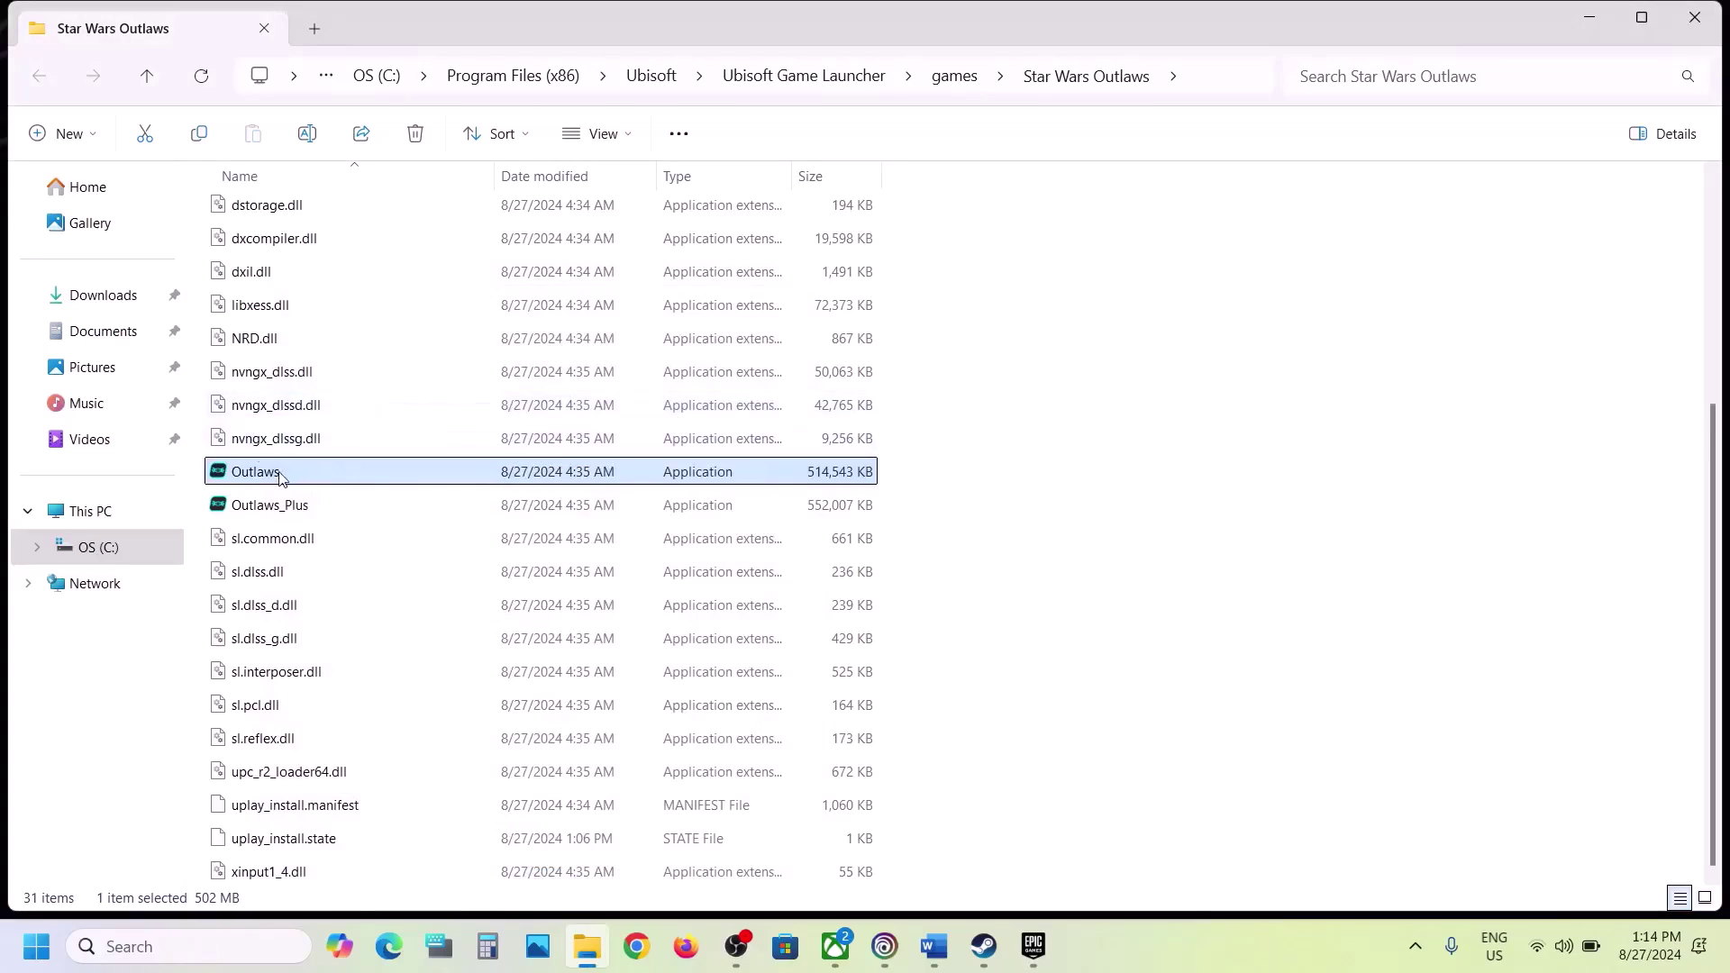
Step: Set the Outlaws_Plus application in the installation folder to run as an administrator and apply the change
left_click(268, 517)
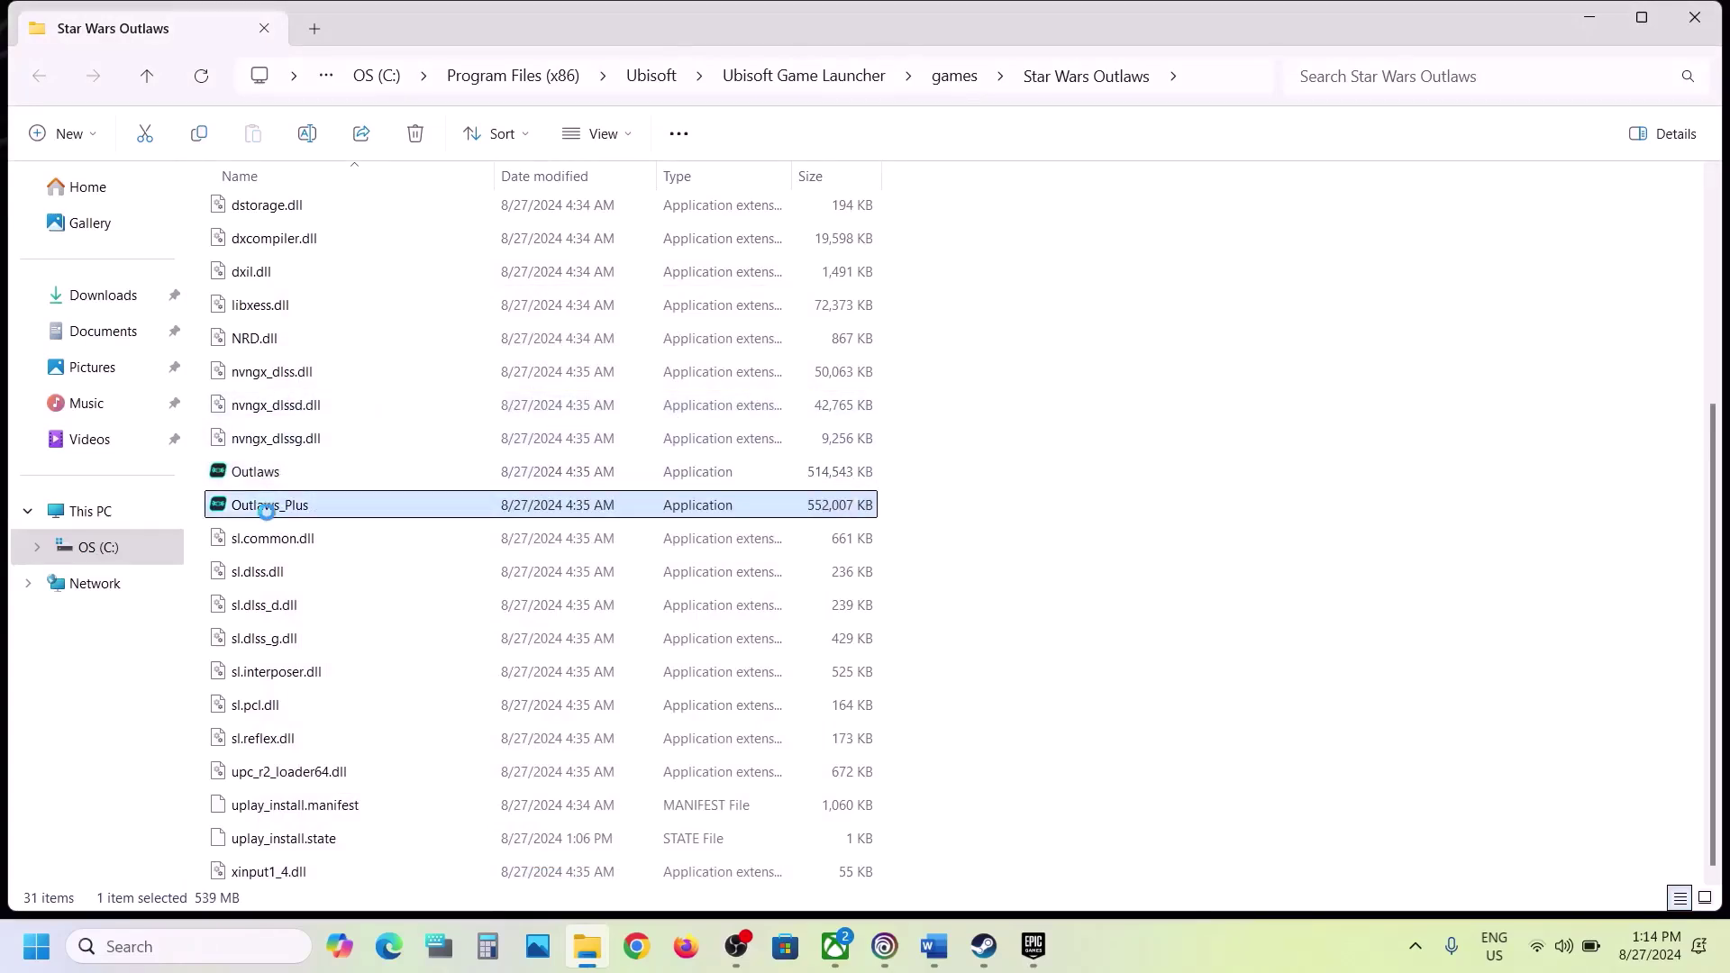
right_click(333, 510)
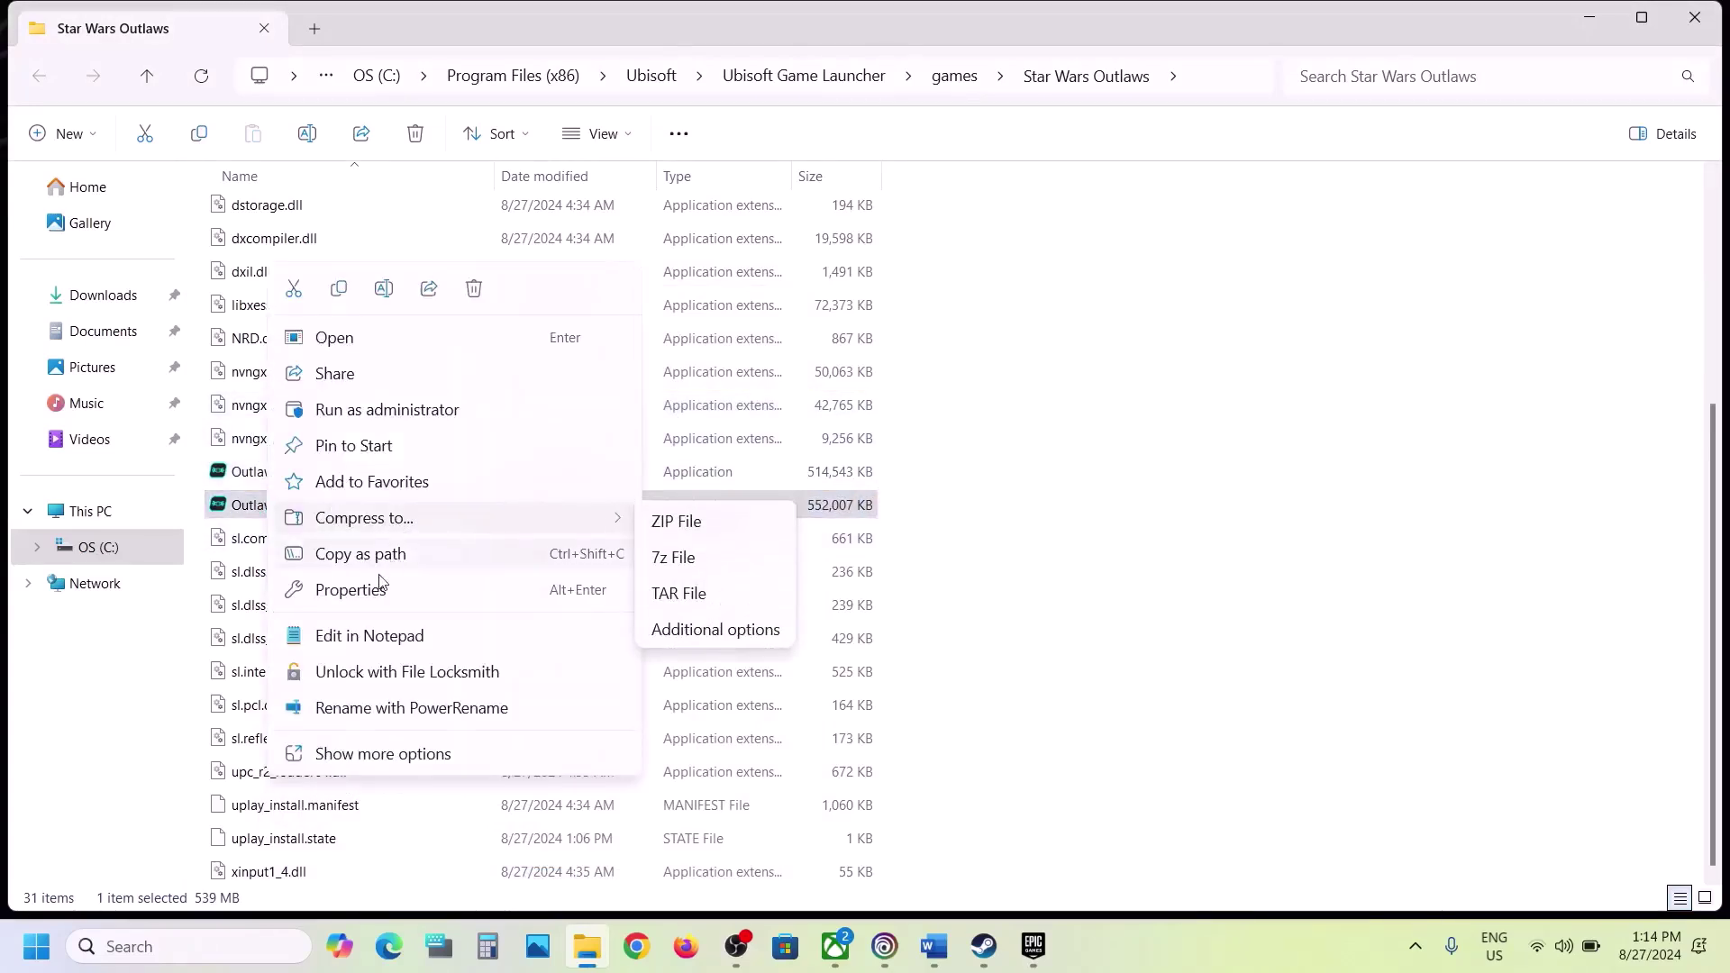
left_click(351, 591)
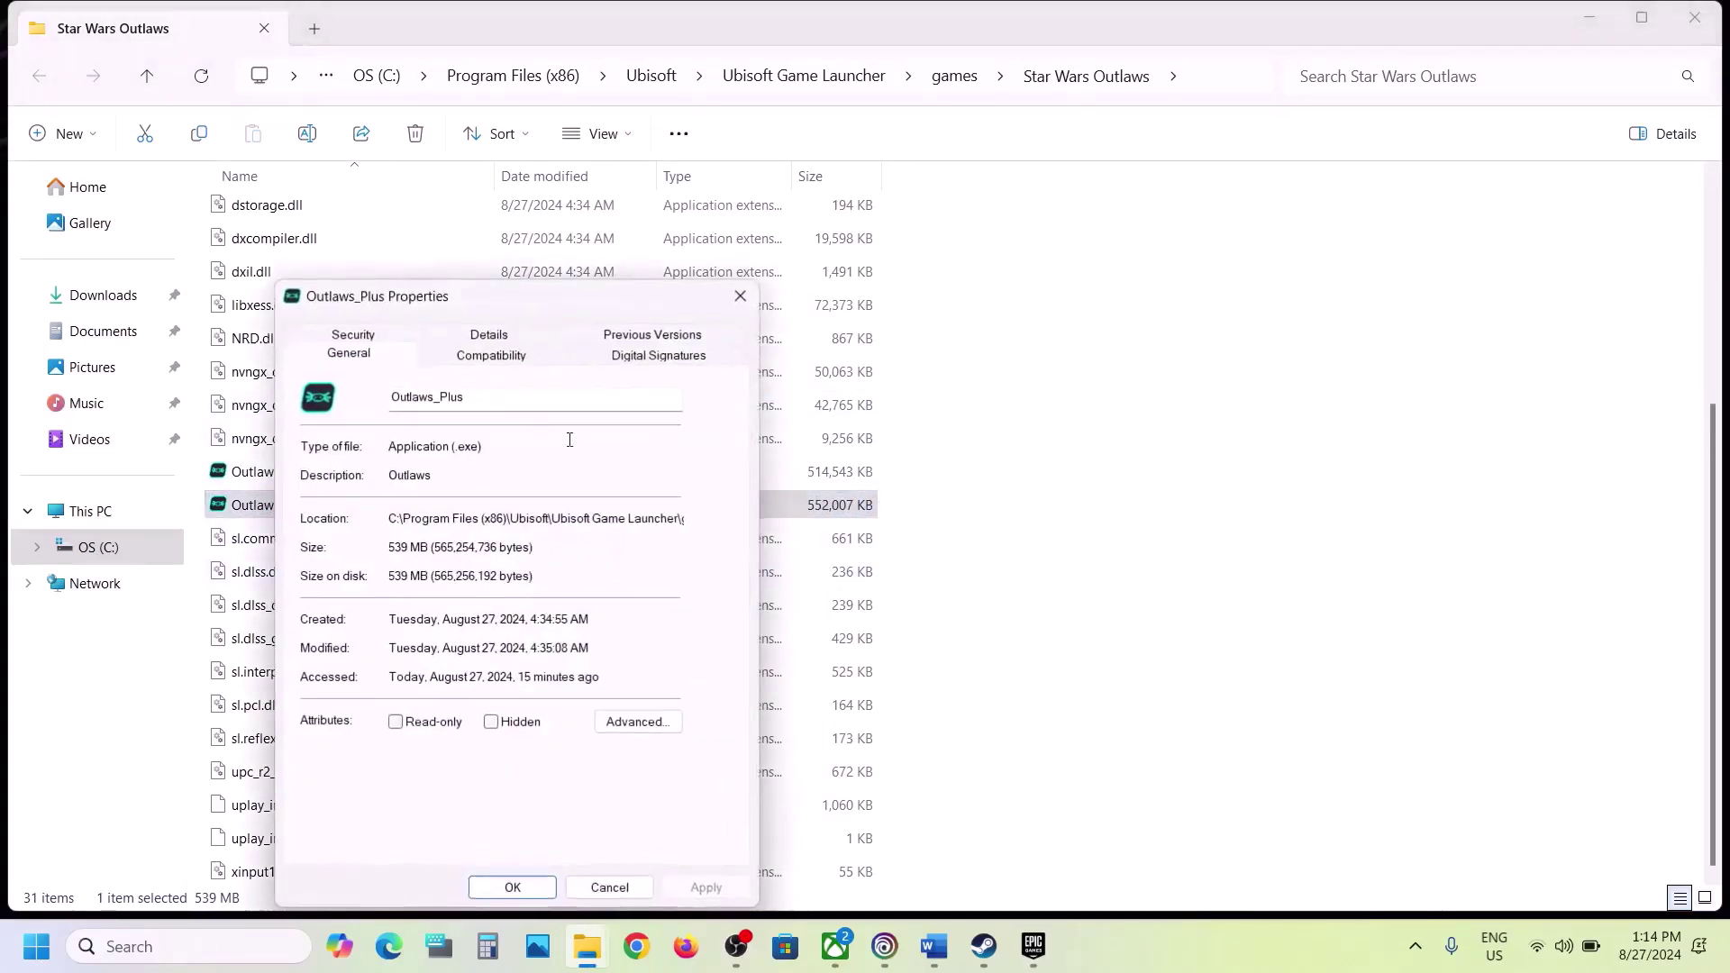
left_click(460, 358)
left_click(317, 710)
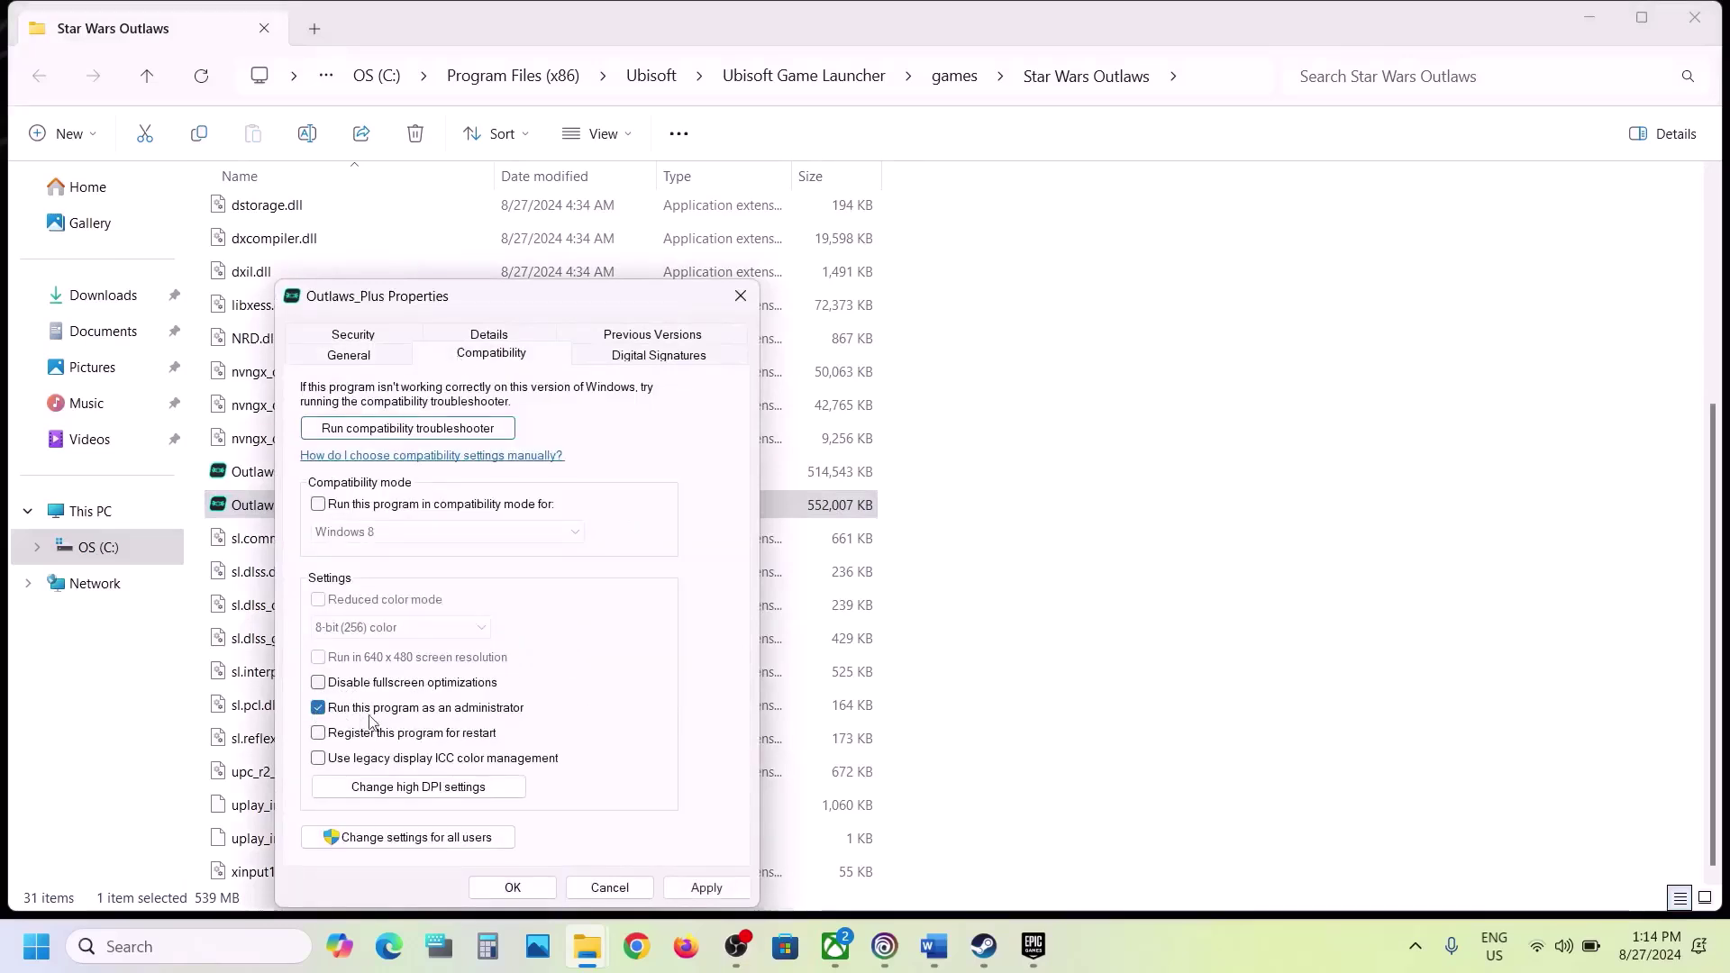
left_click(706, 887)
Step: Apply Windows 8 compatibility mode to Outlaws_Plus, change it to Windows 7 with fullscreen optimizations disabled, and save the properties
left_click(317, 505)
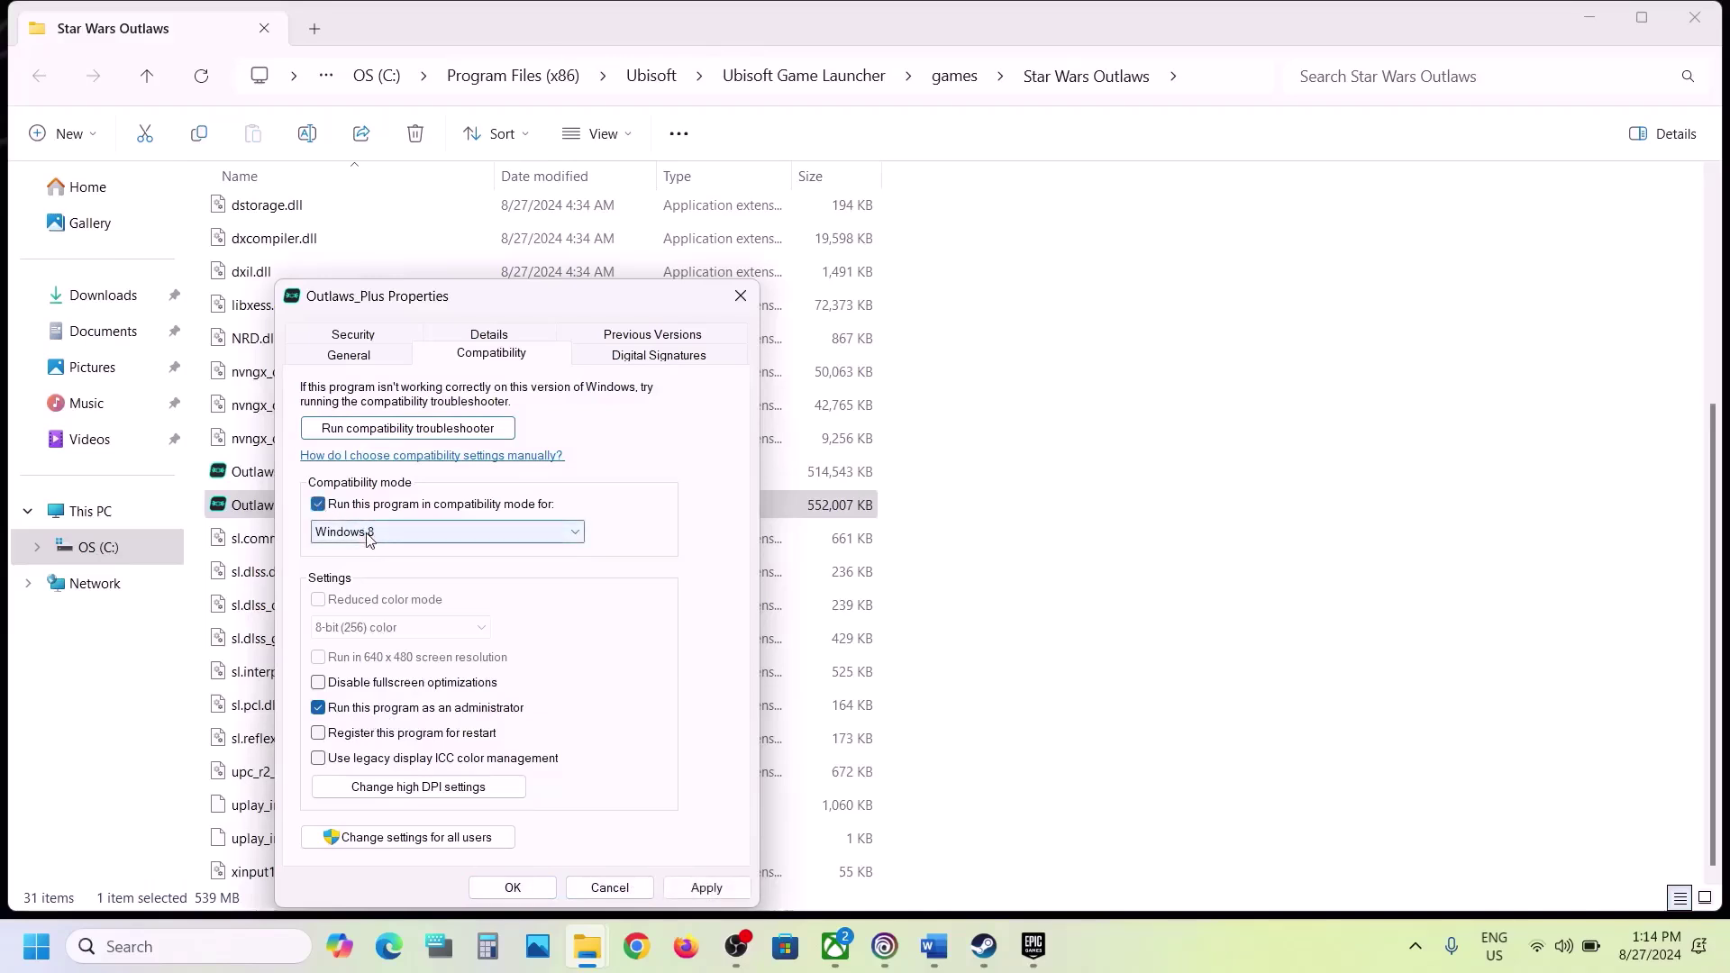
left_click(704, 886)
left_click(437, 530)
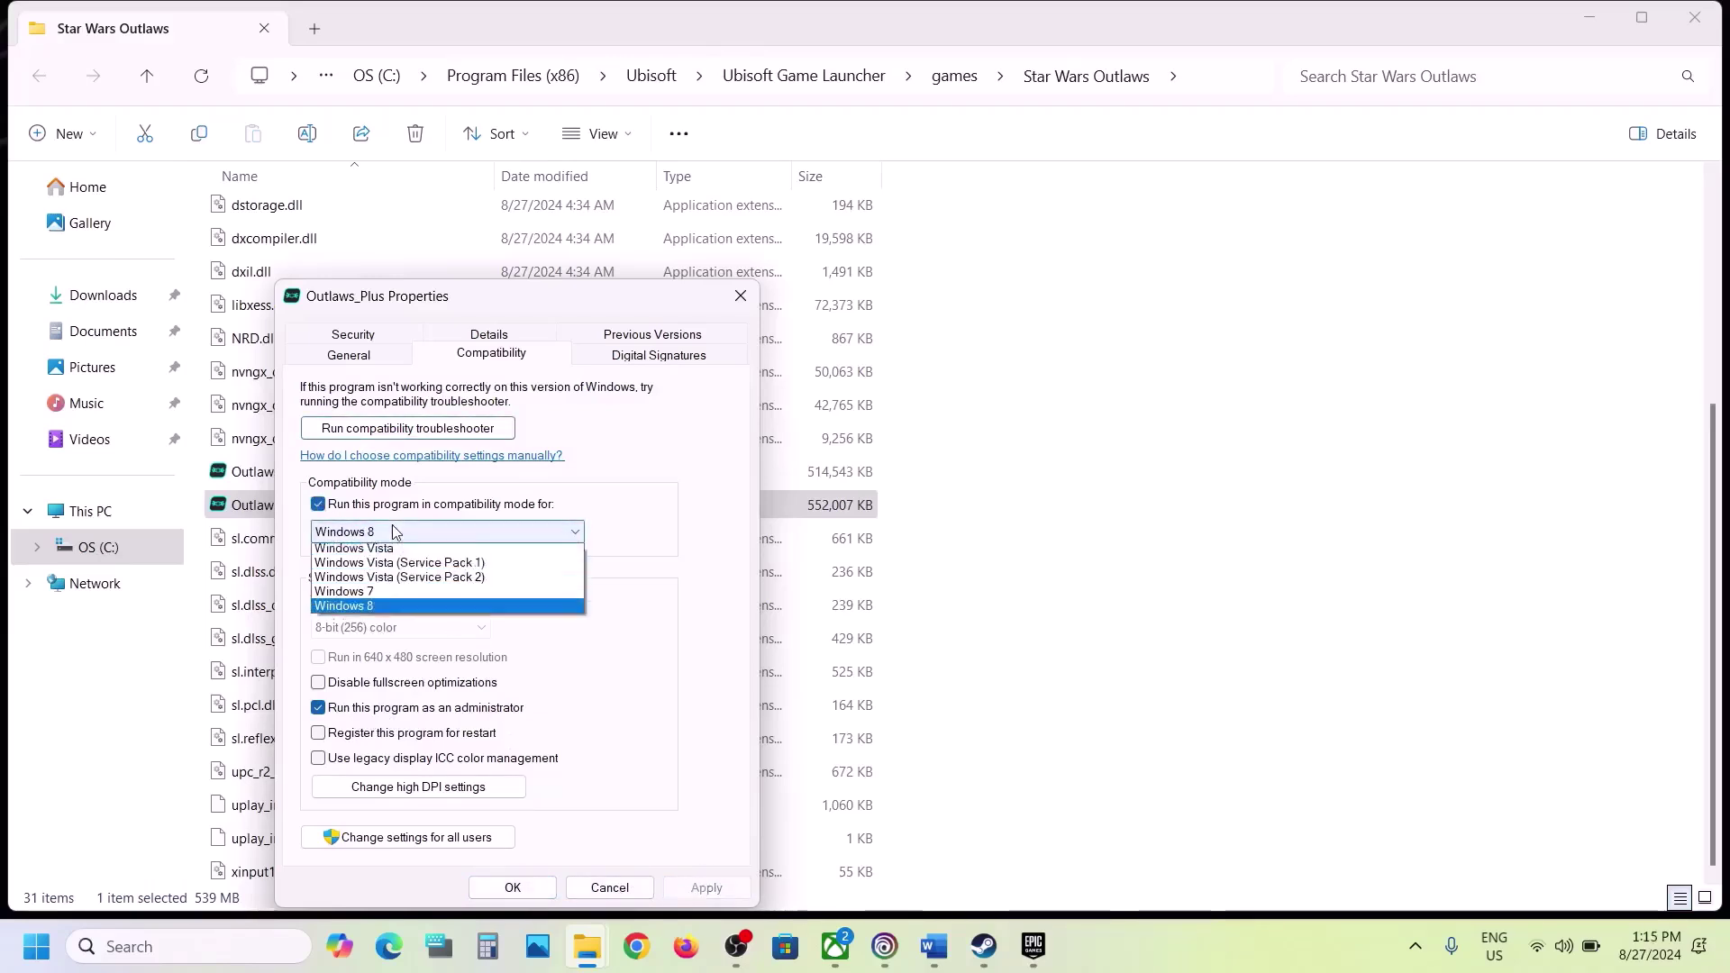
left_click(365, 596)
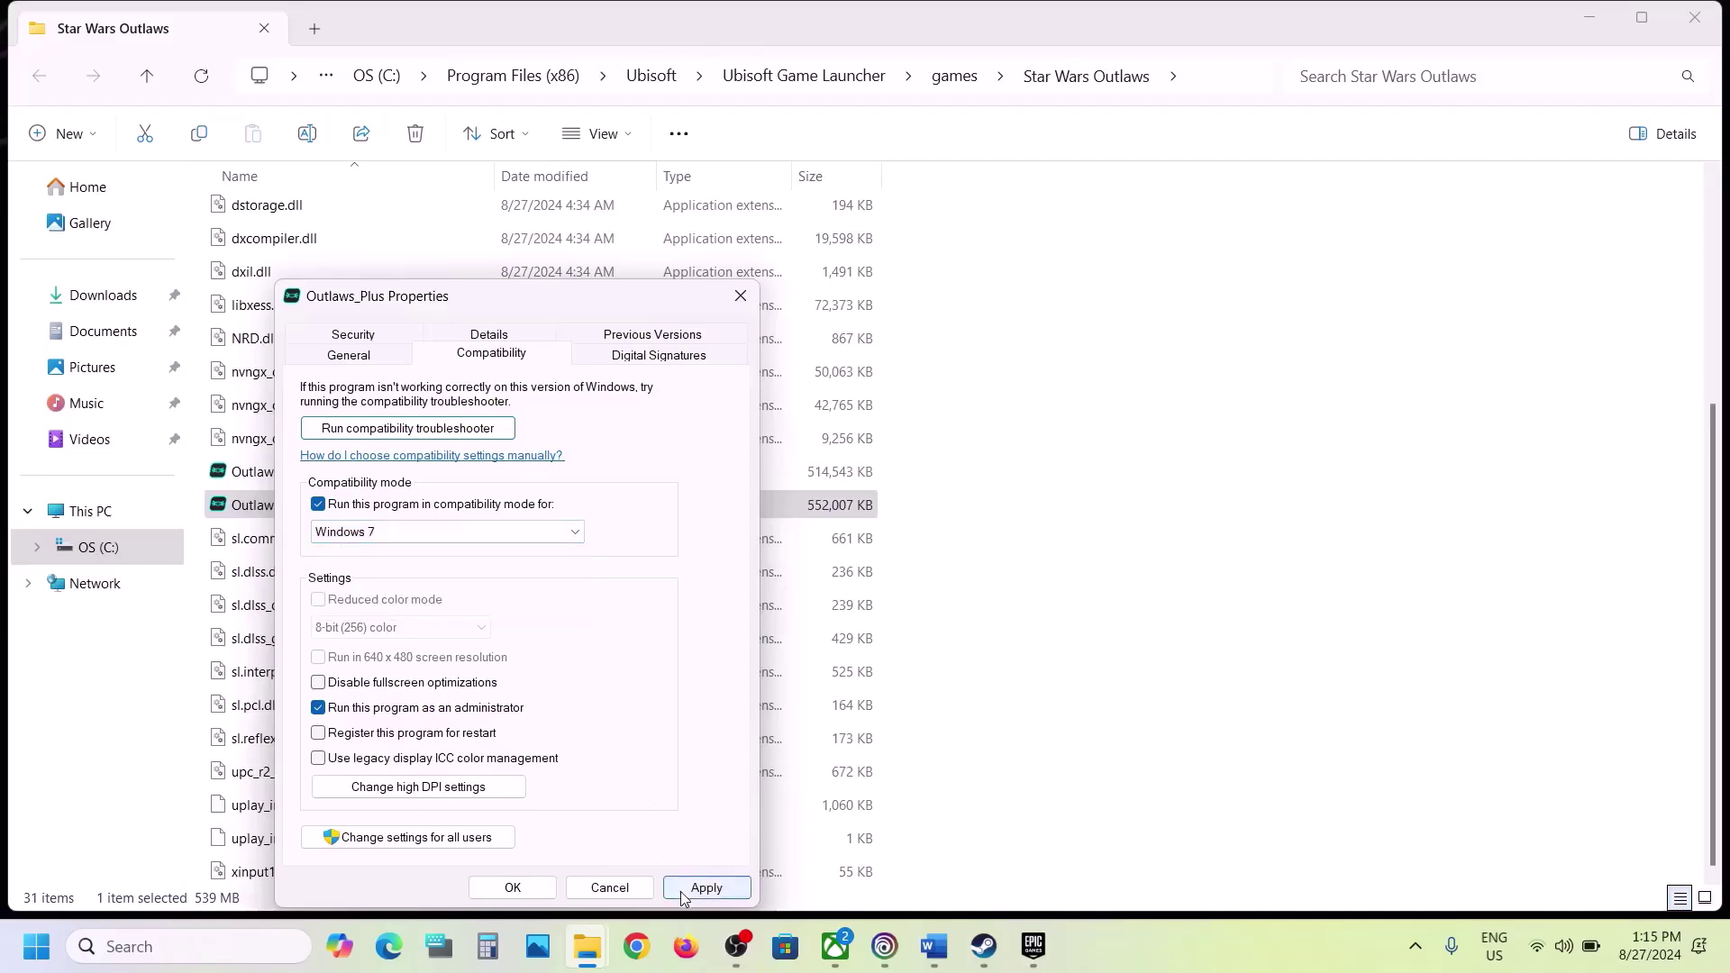
left_click(681, 888)
left_click(712, 887)
left_click(513, 885)
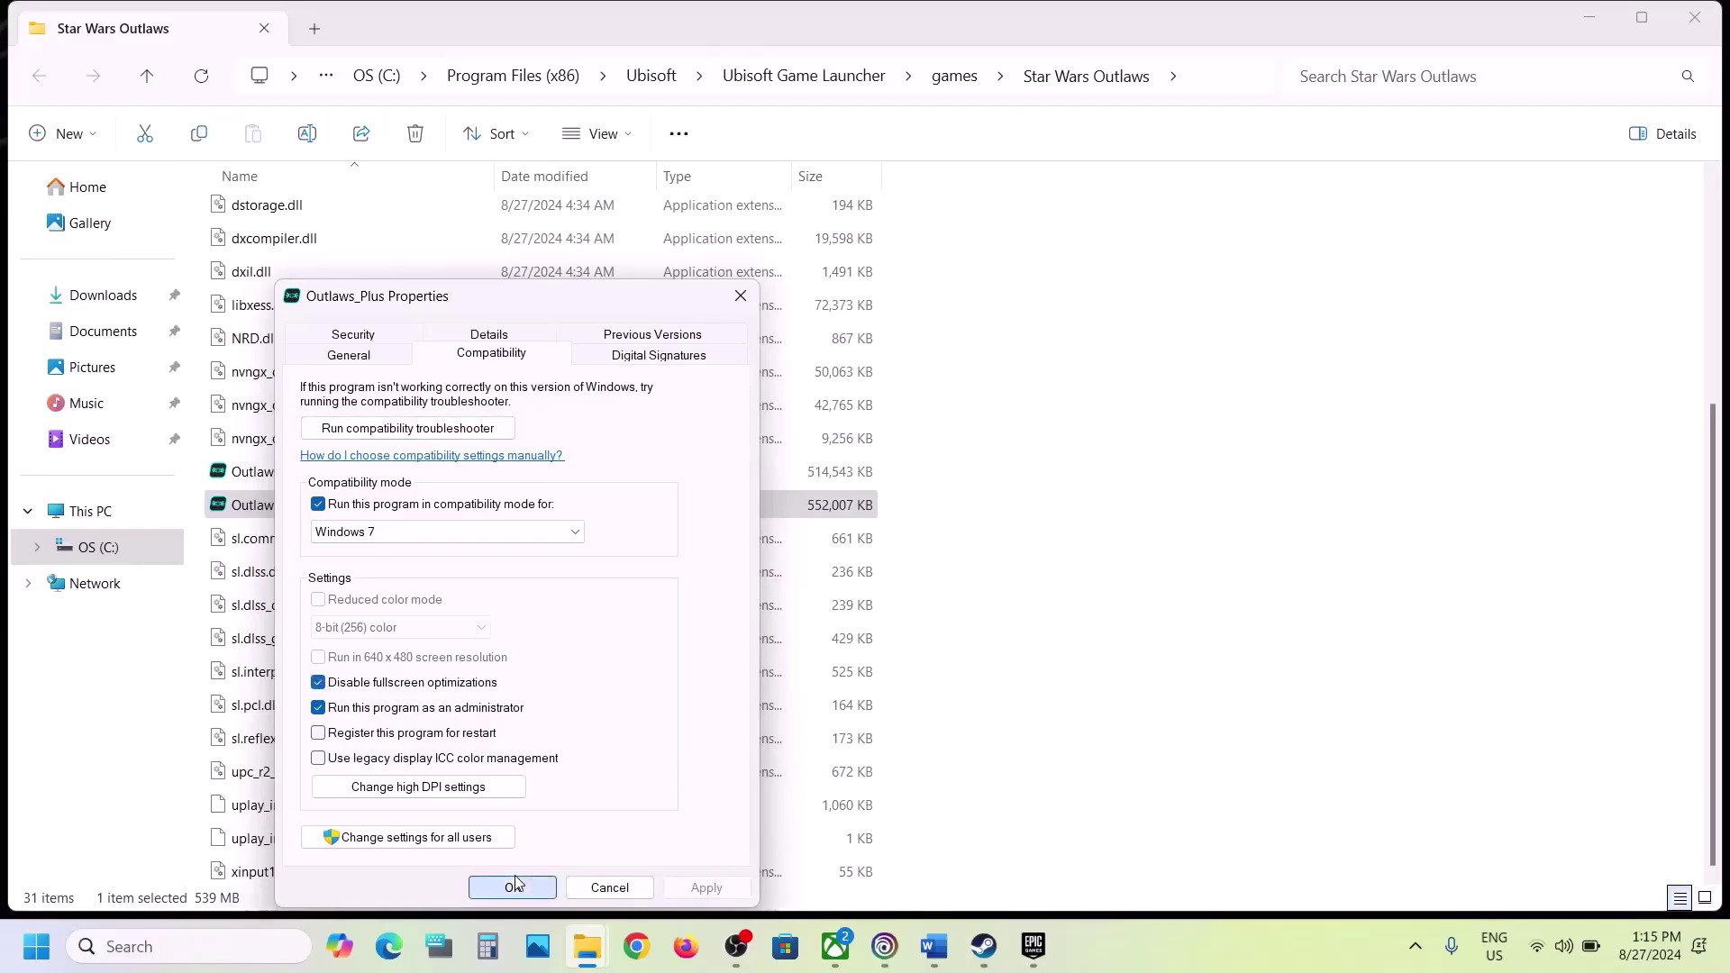
Step: Turn off compatibility mode for the Outlaws application, allow fullscreen optimizations again, and save its properties
left_click(269, 475)
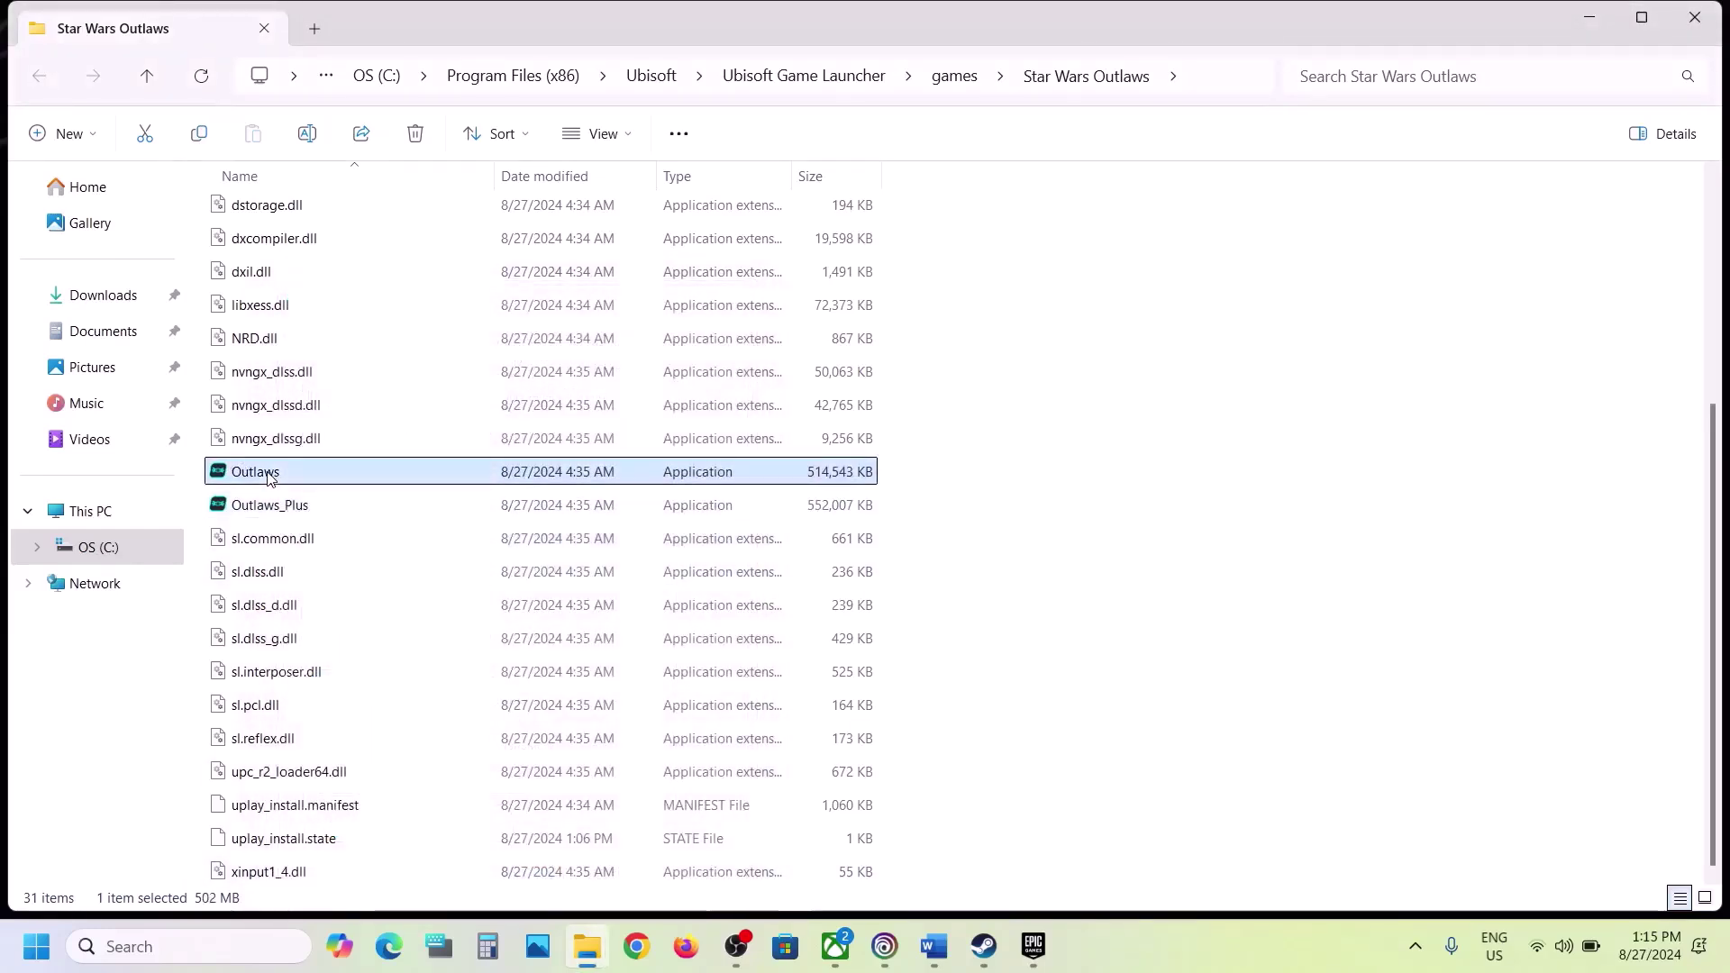
right_click(269, 479)
left_click(371, 587)
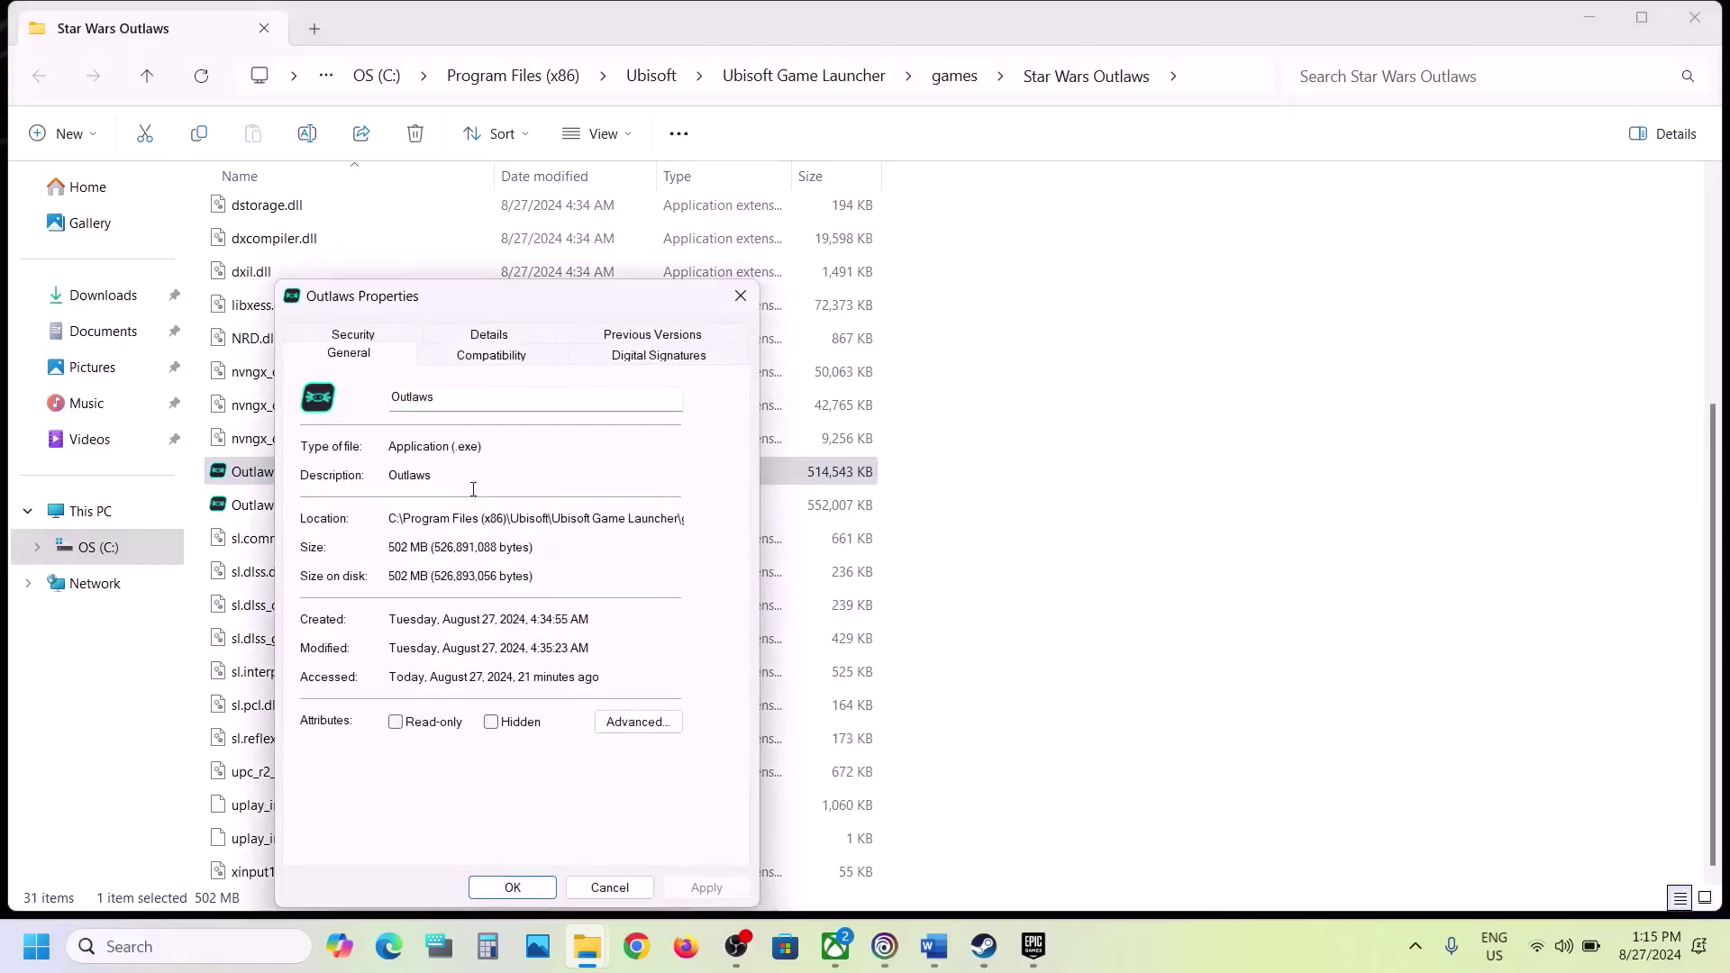
left_click(436, 358)
left_click(318, 503)
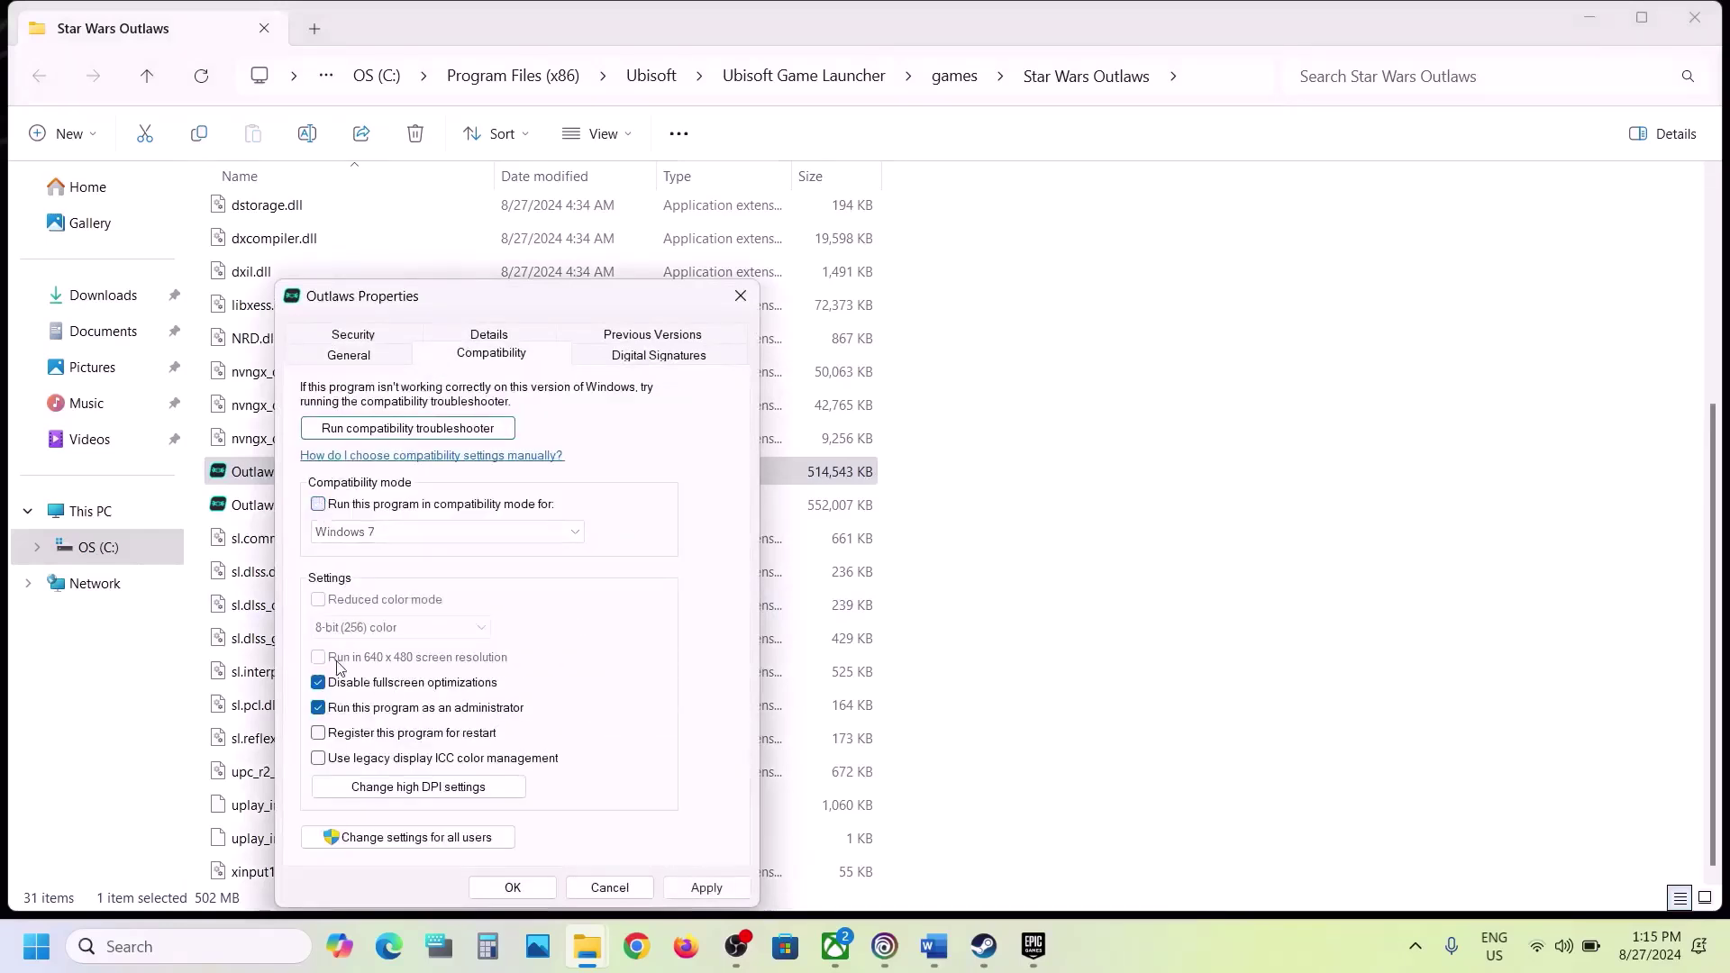
left_click(319, 684)
left_click(513, 888)
Step: Turn off compatibility mode and allow fullscreen optimizations for Outlaws_Plus, save, and close the installation folder and the game's properties
left_click(298, 507)
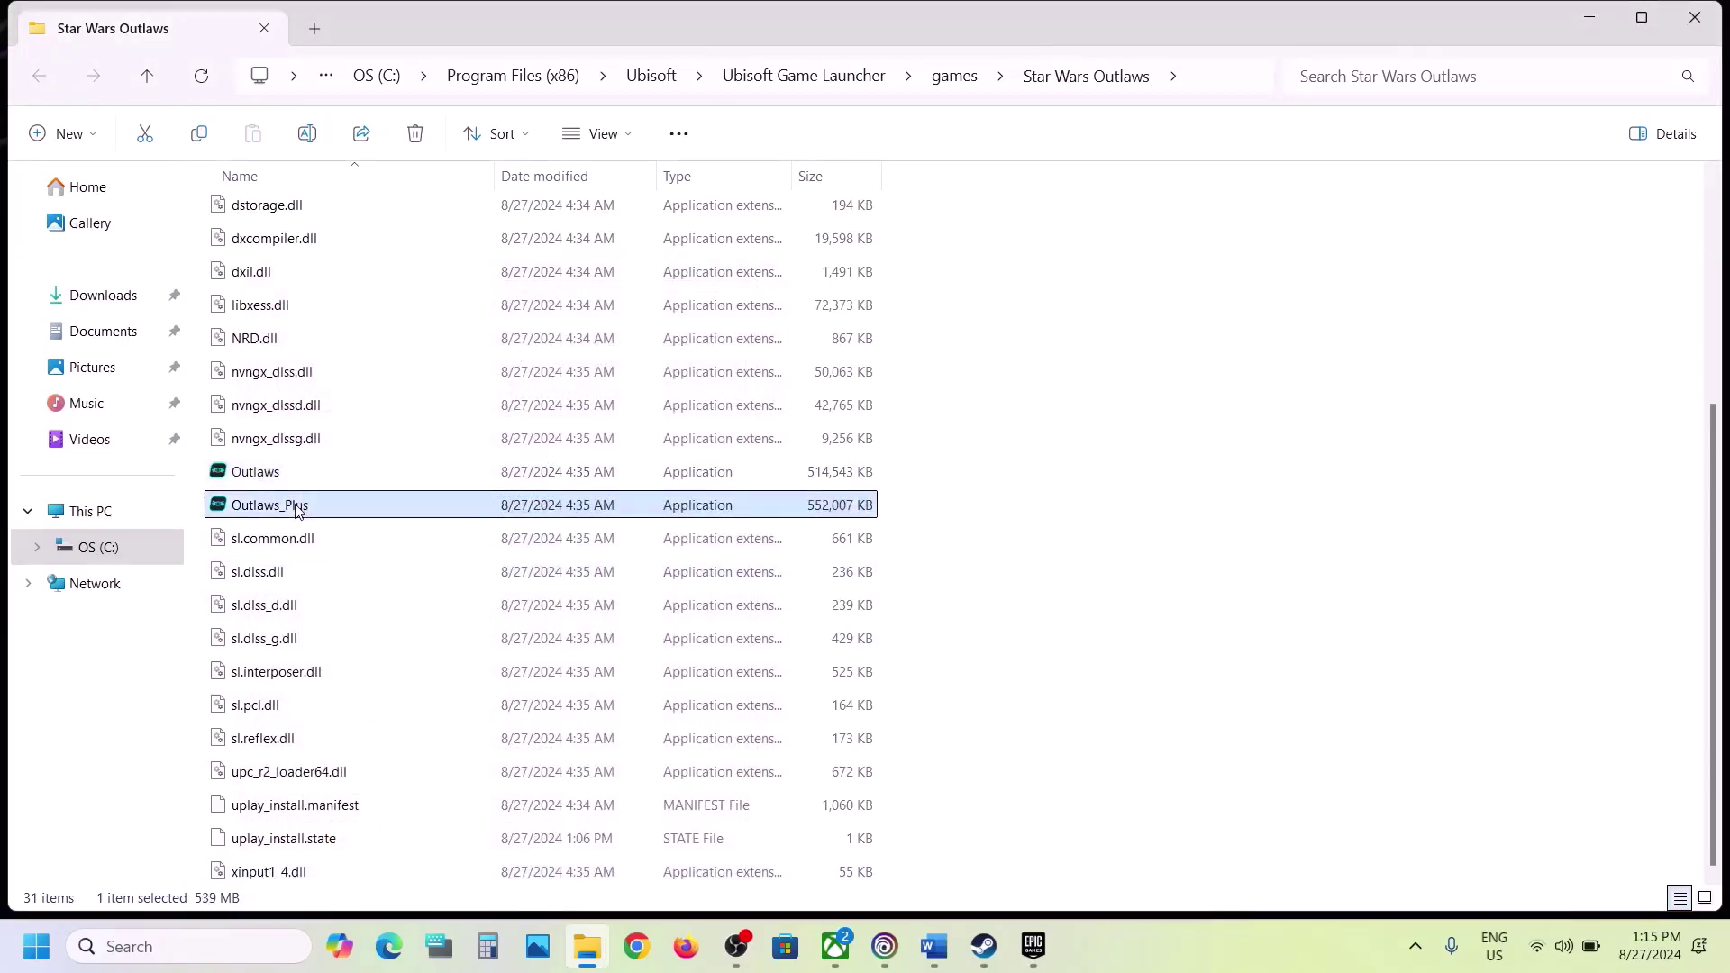
right_click(297, 507)
left_click(389, 587)
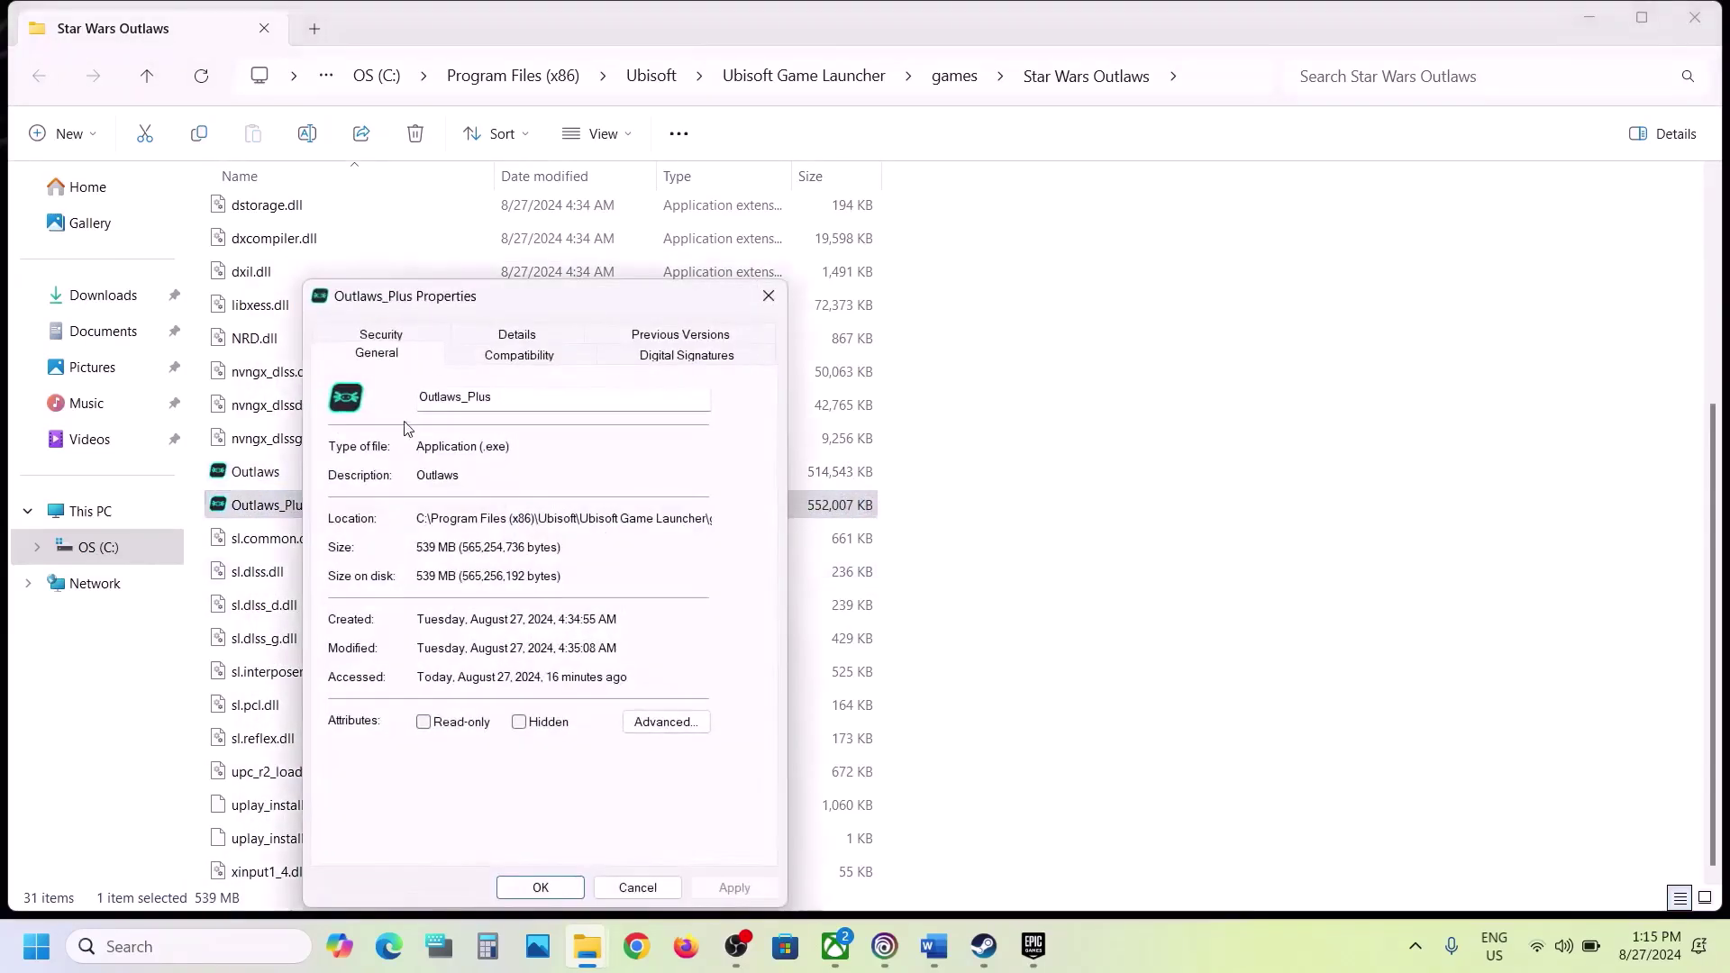
left_click(469, 365)
left_click(350, 506)
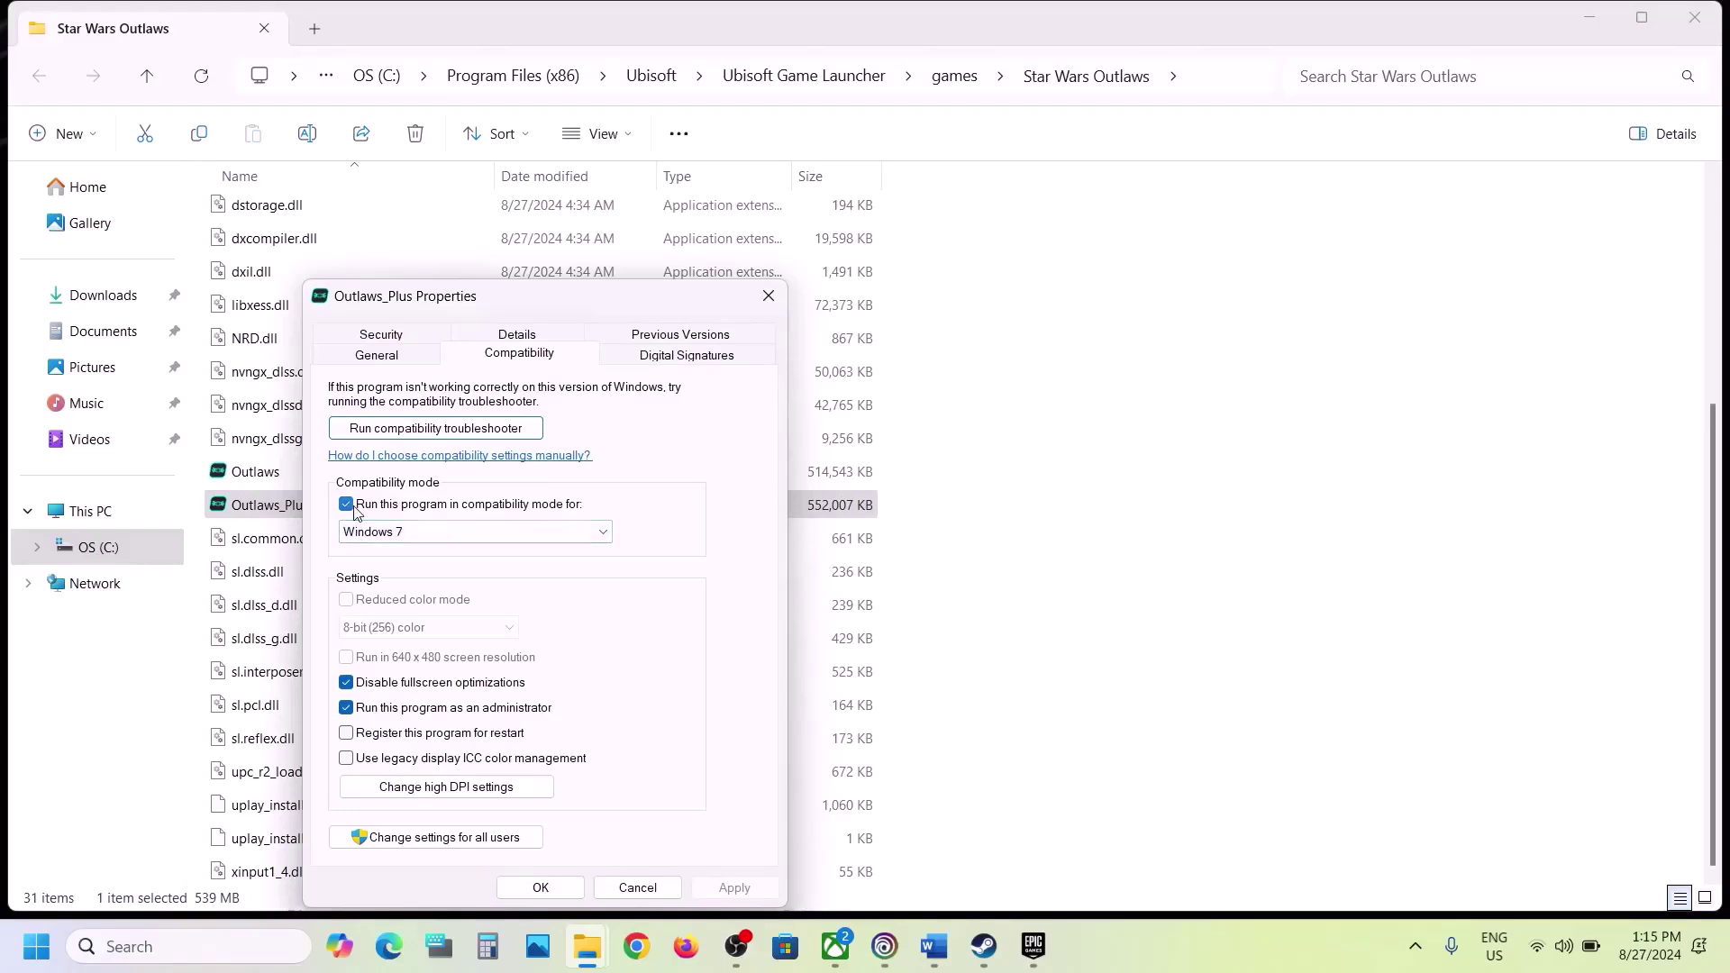
left_click(349, 506)
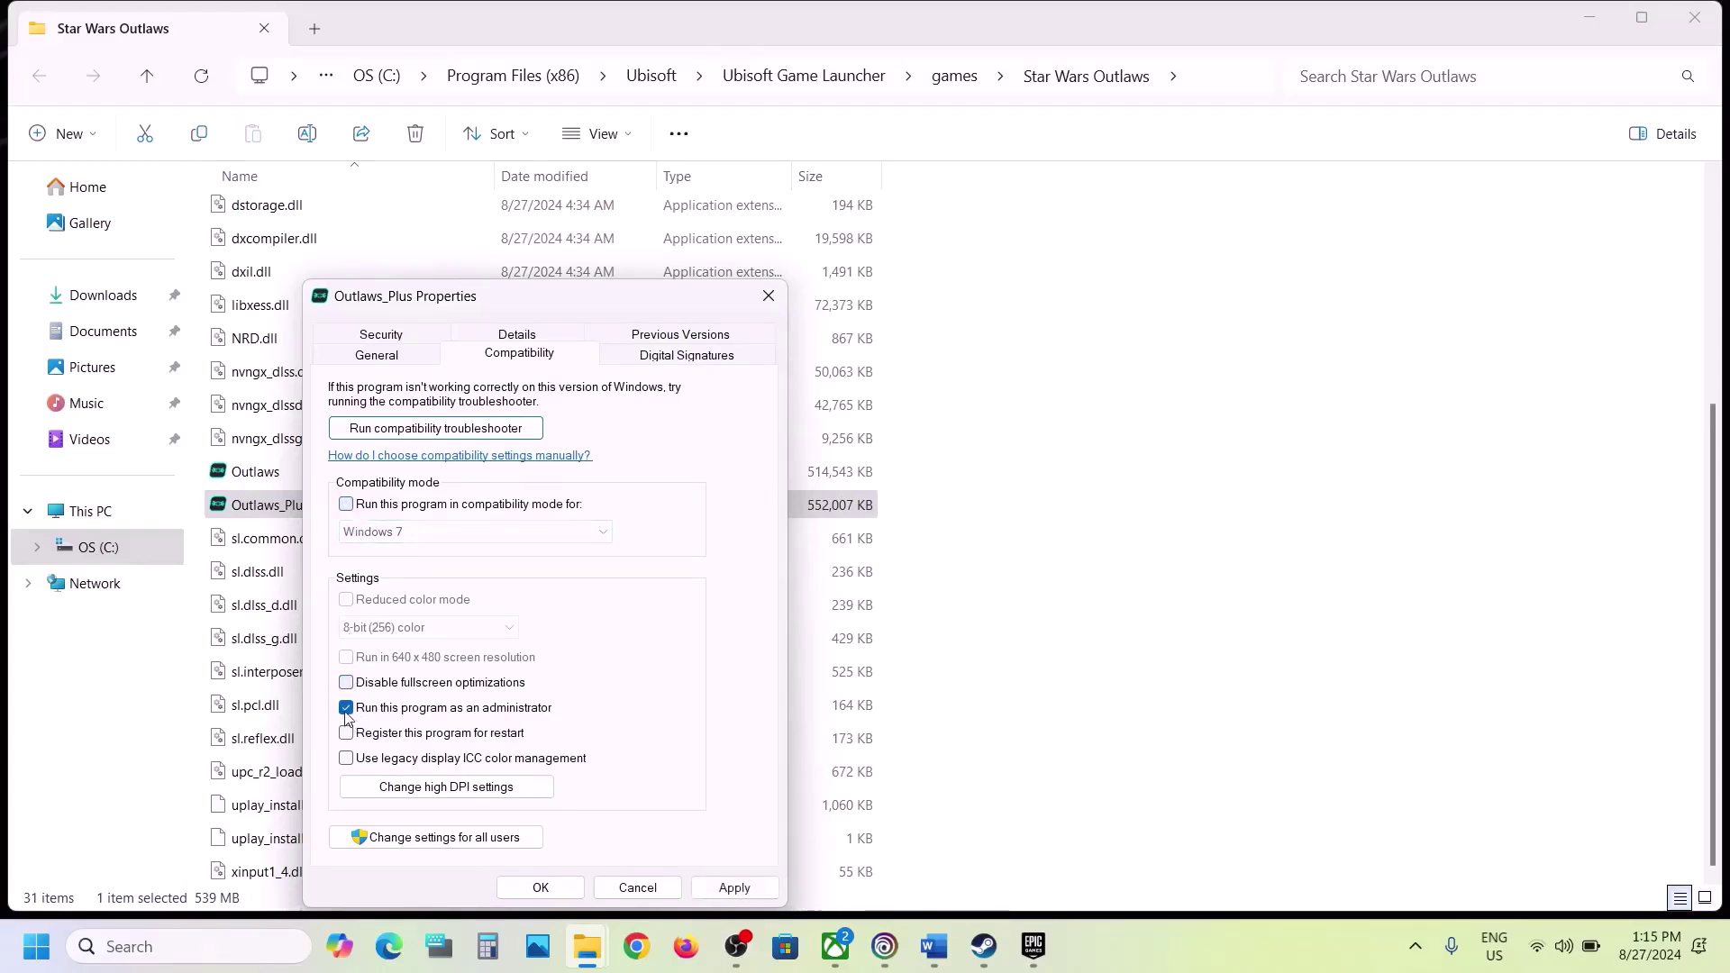
left_click(540, 887)
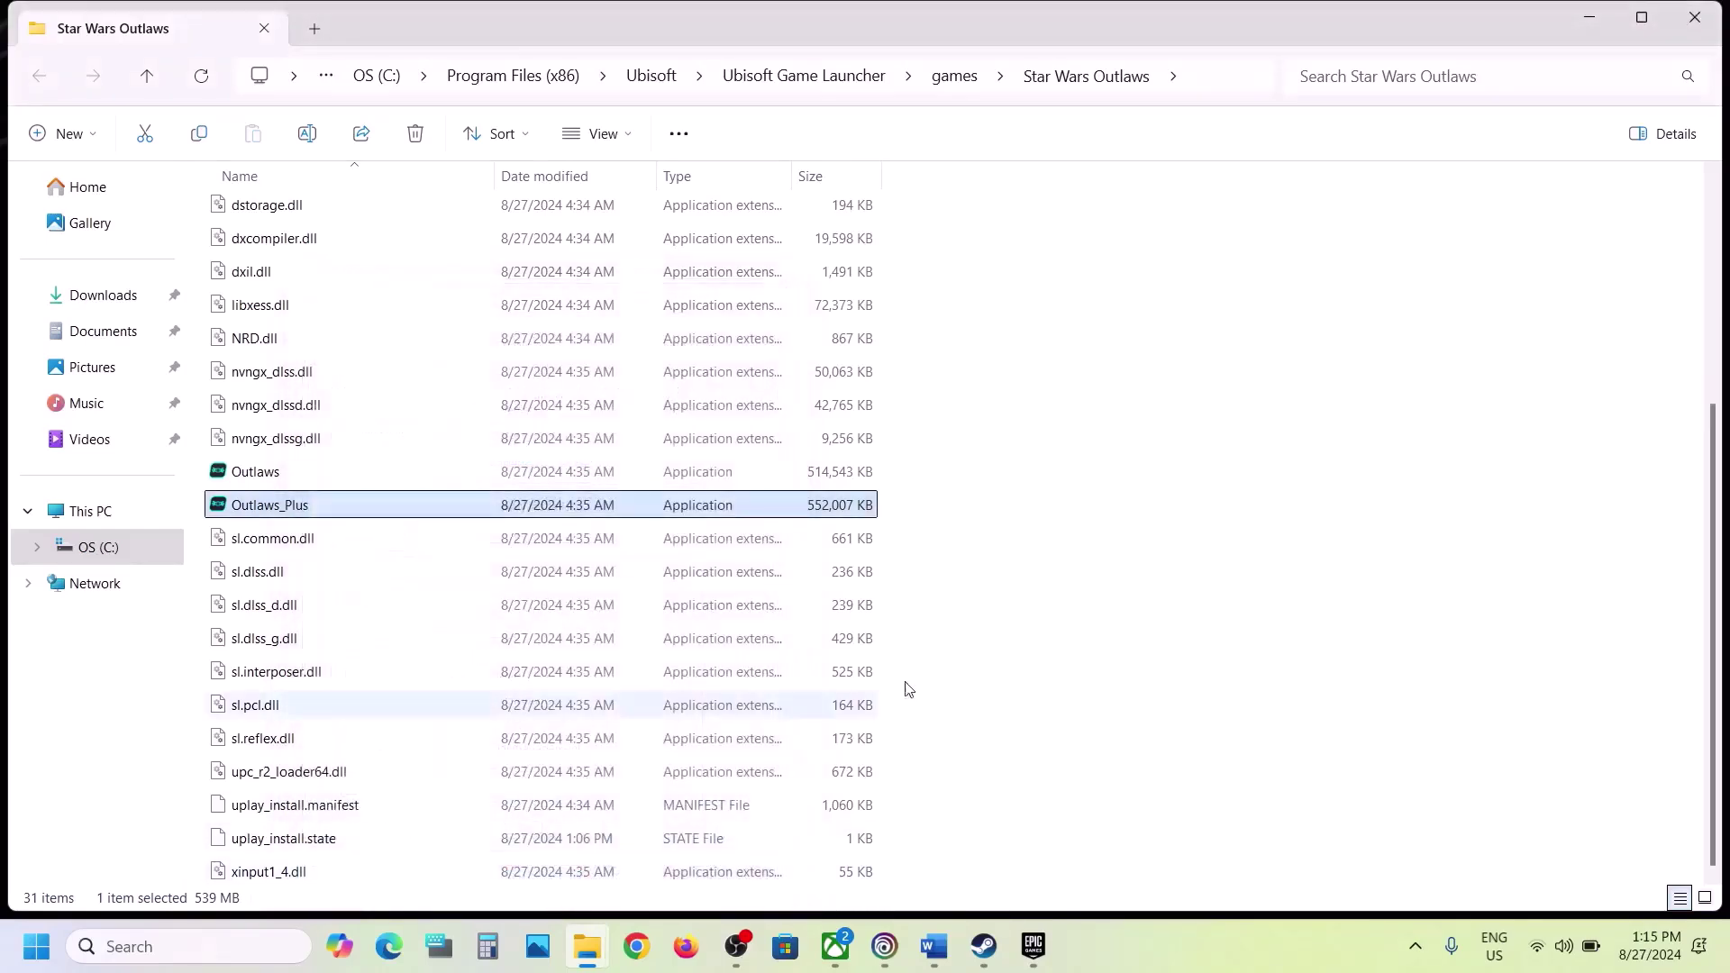
left_click(1694, 17)
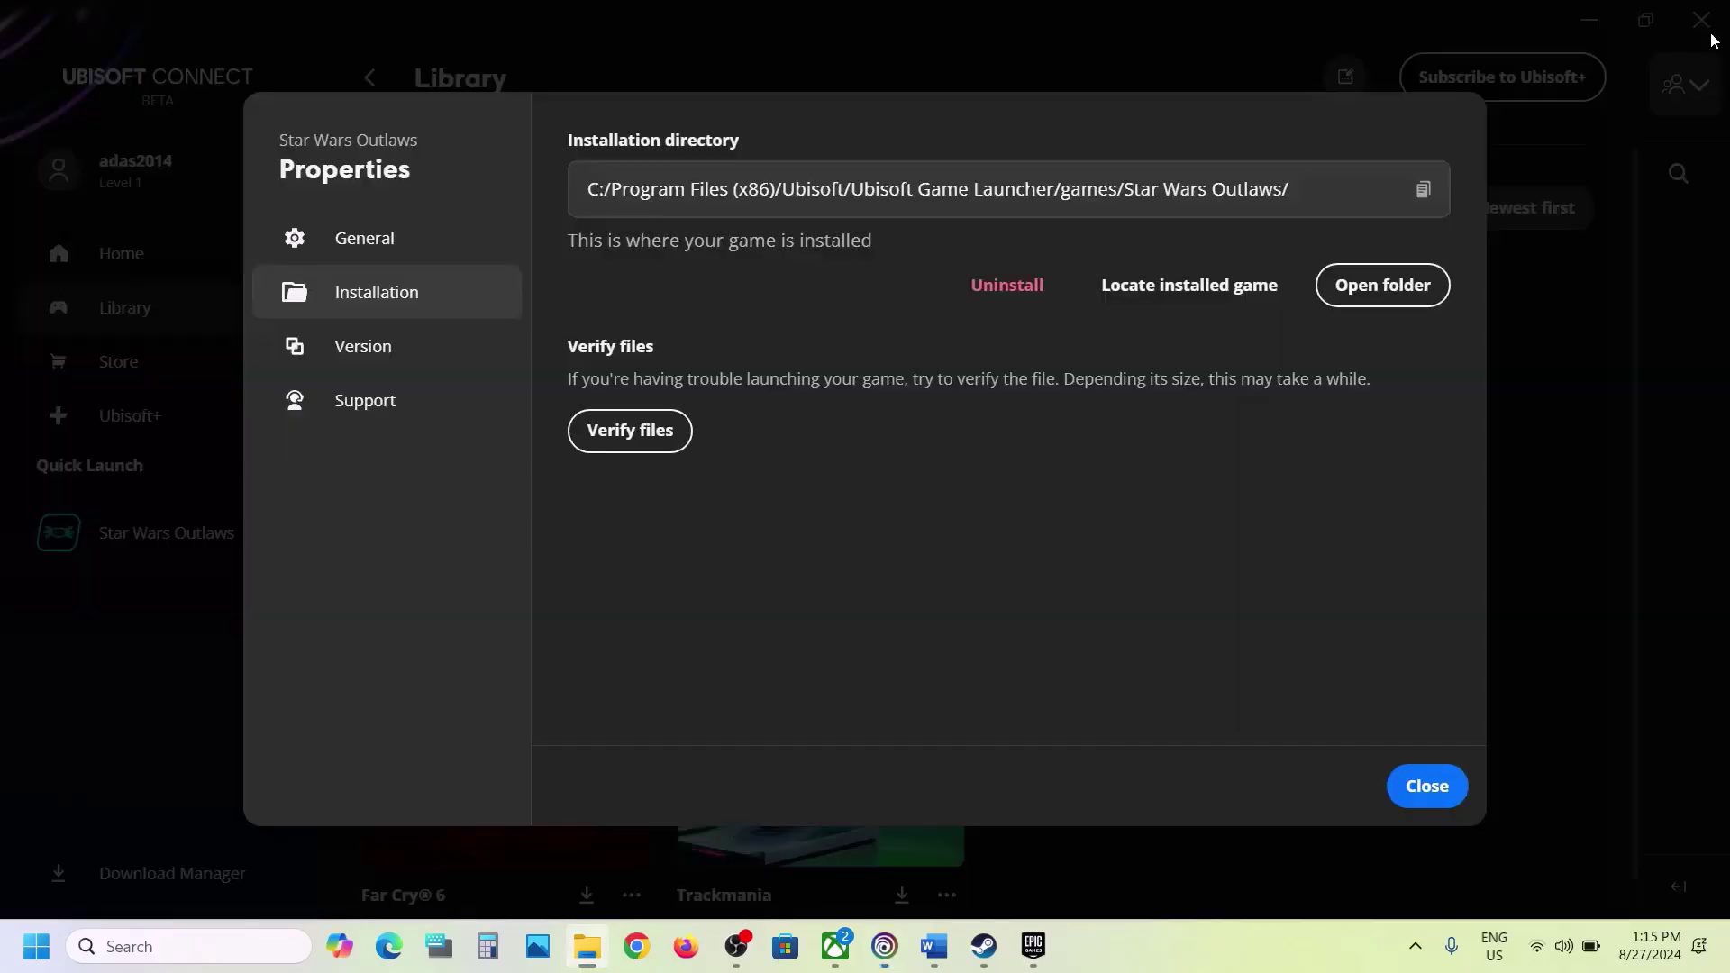
left_click(1427, 785)
Step: Switch to the Word notes, maximize the window, and read Step 3 on allowing the game exe through antivirus and Windows Security
left_click(933, 946)
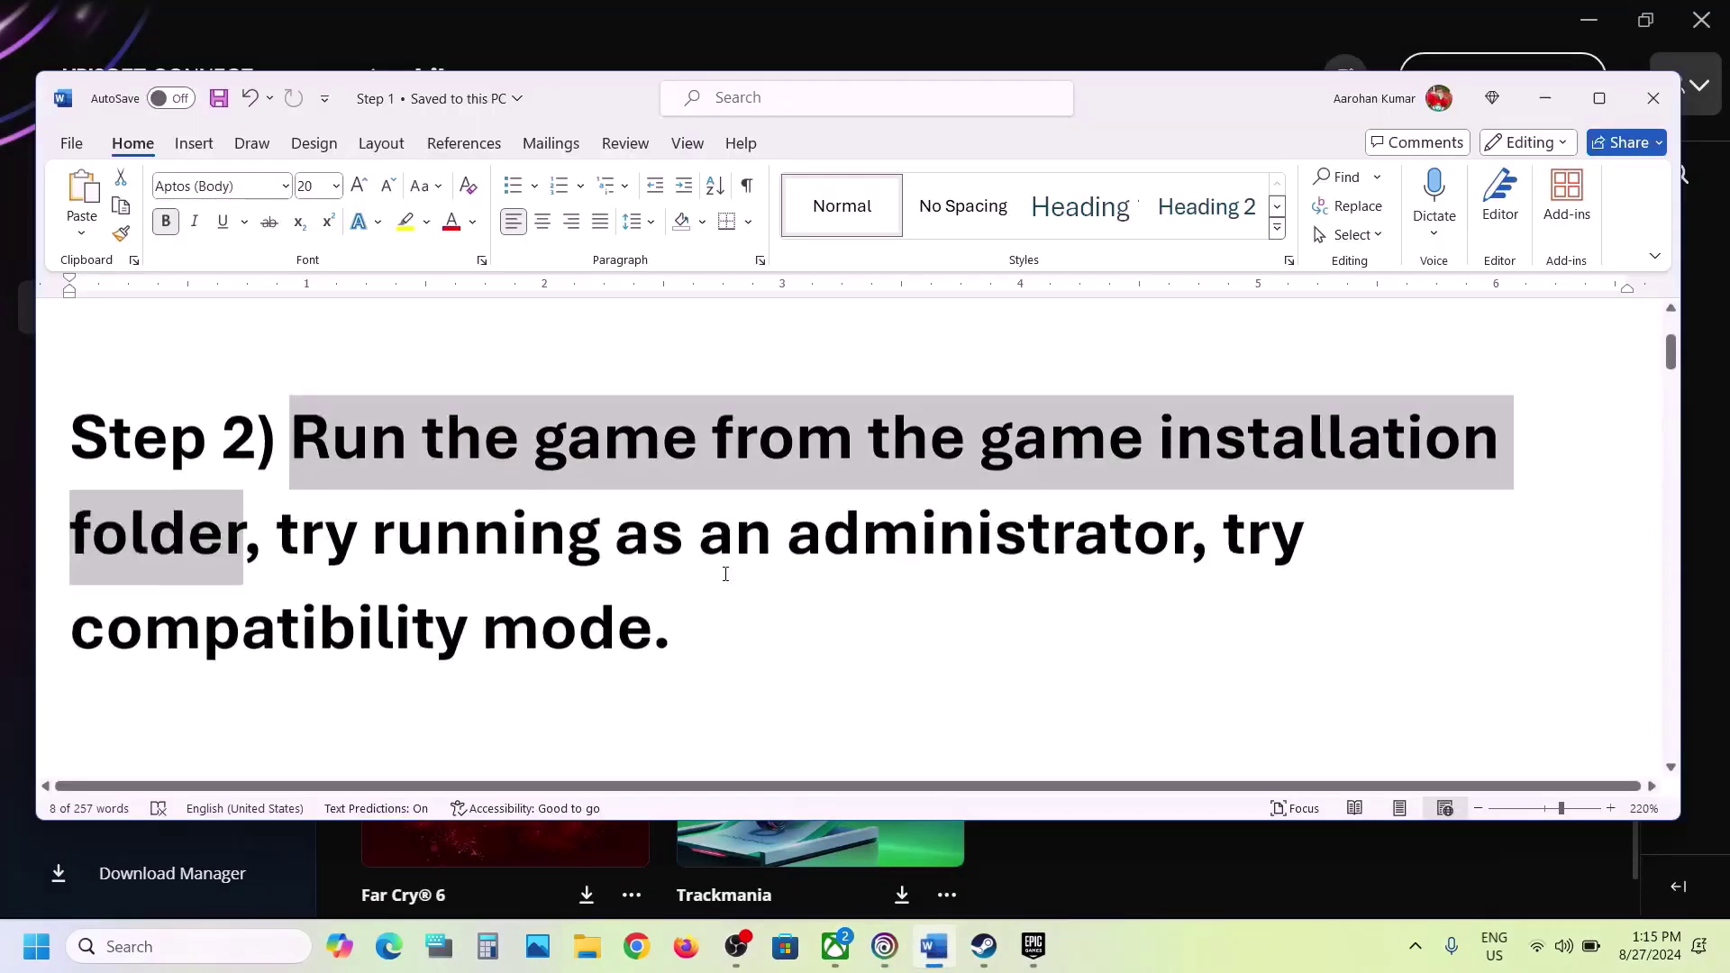
scroll(762, 585, "down", 3)
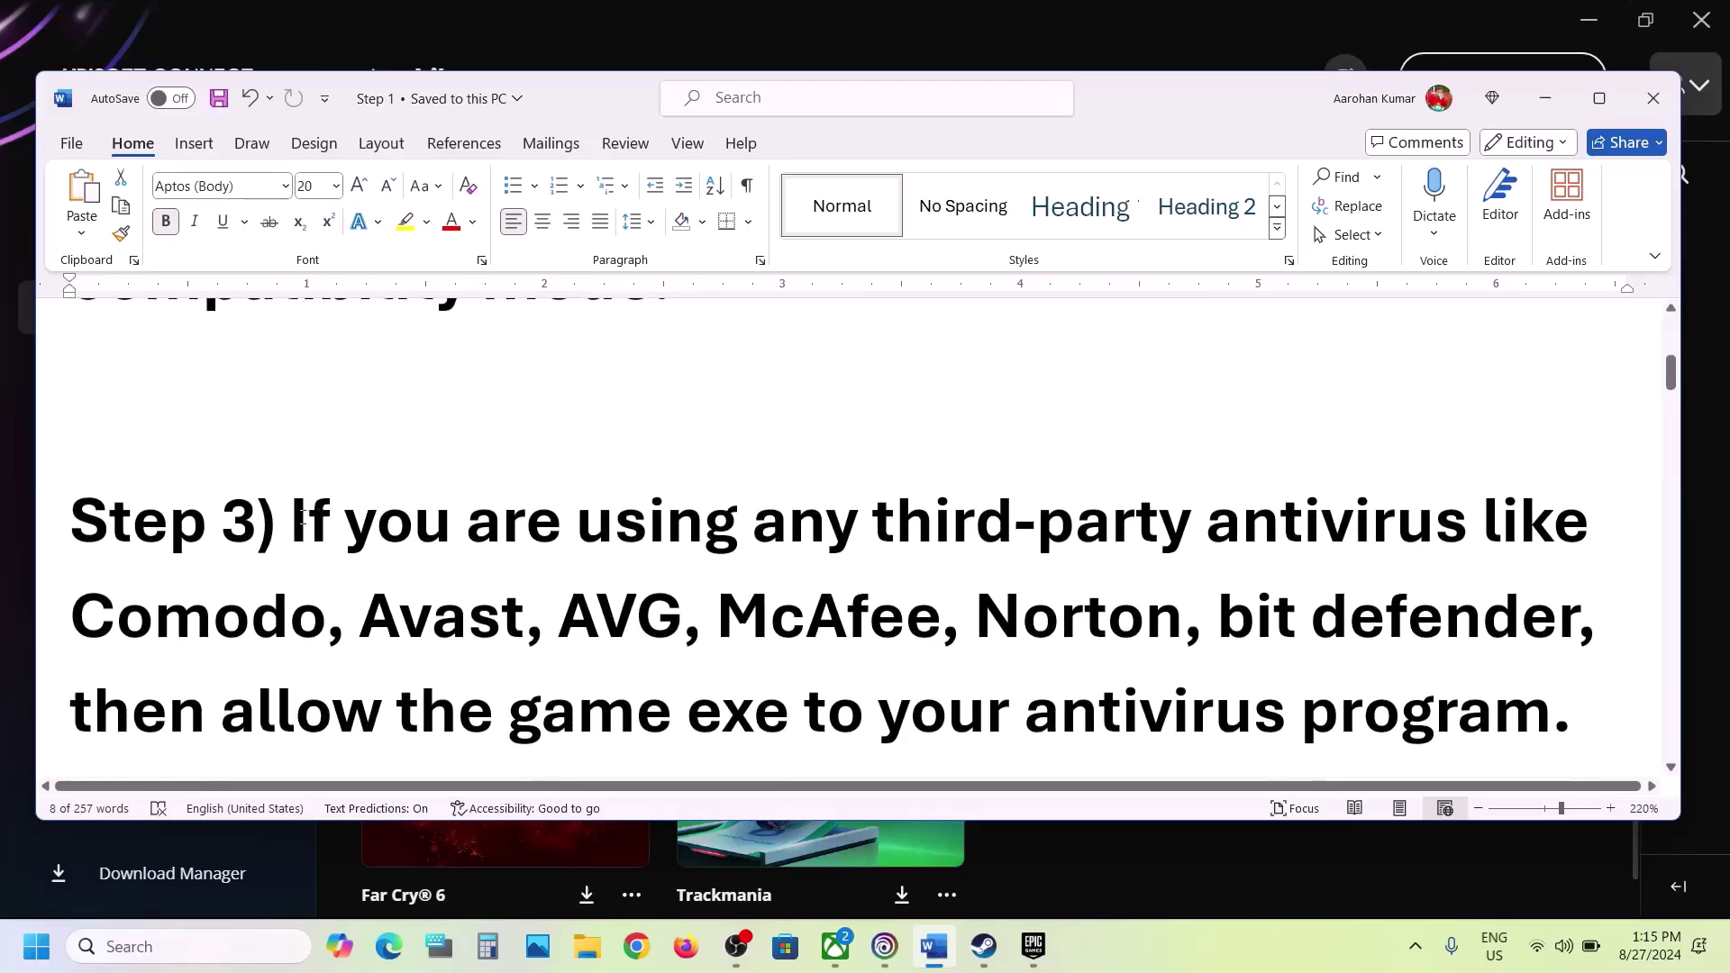
left_click_drag(300, 518, 649, 523)
left_click(1599, 97)
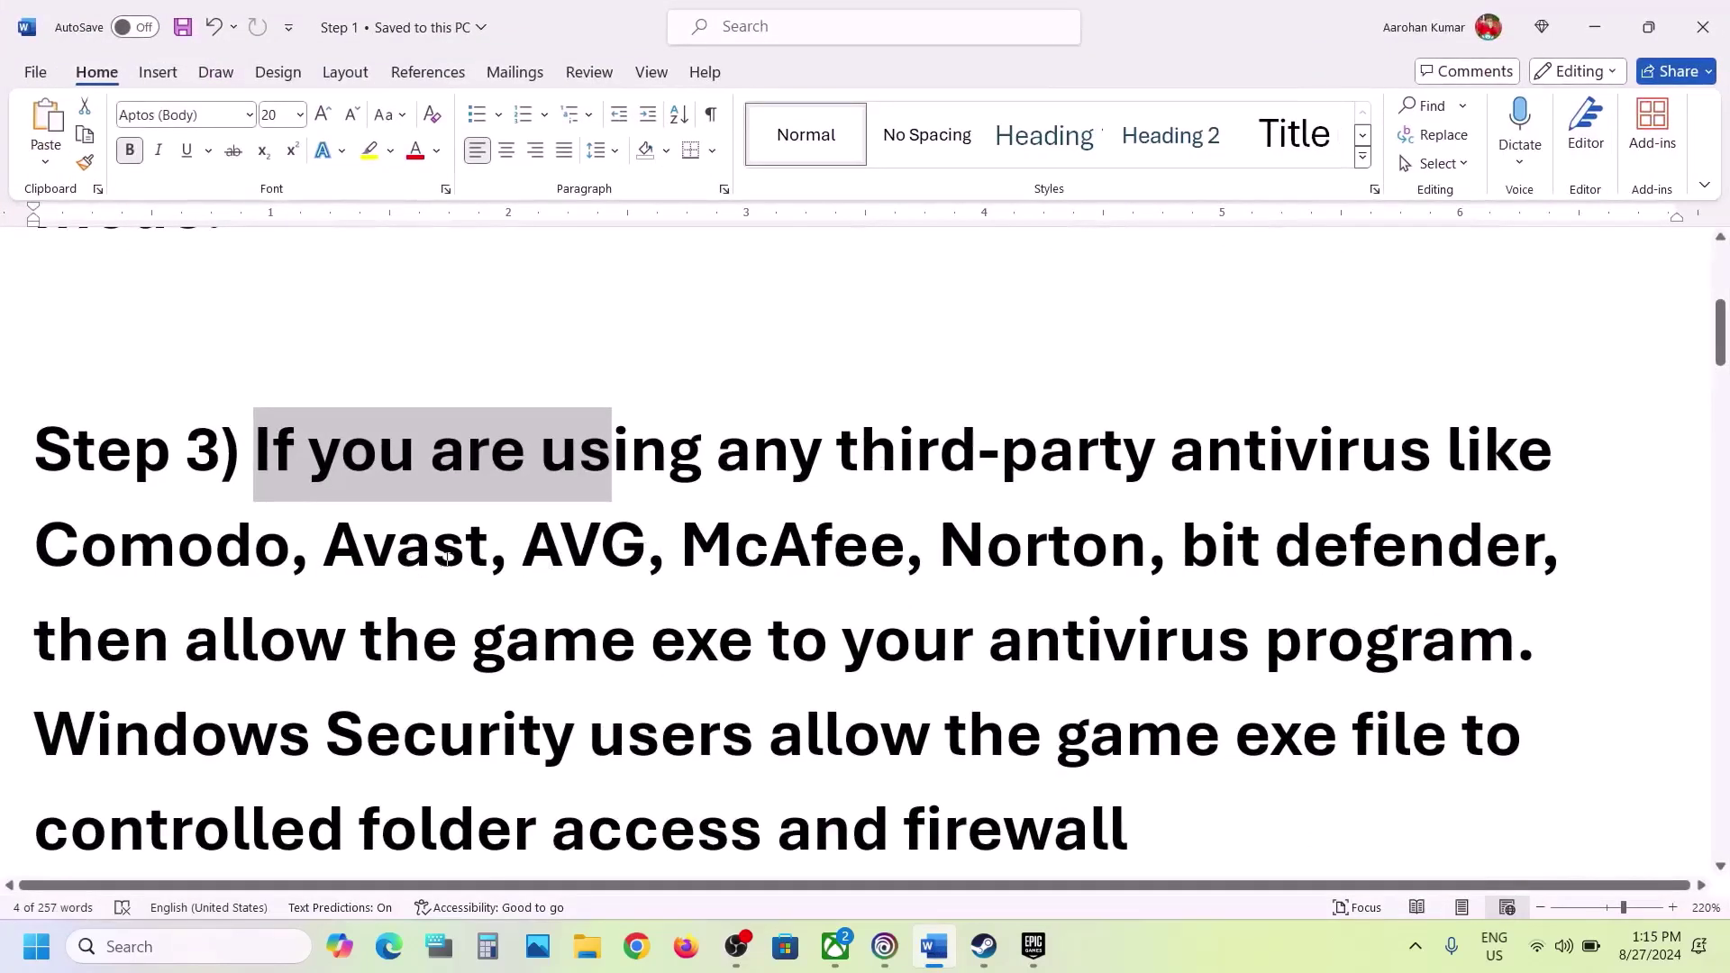
left_click_drag(408, 549, 1145, 554)
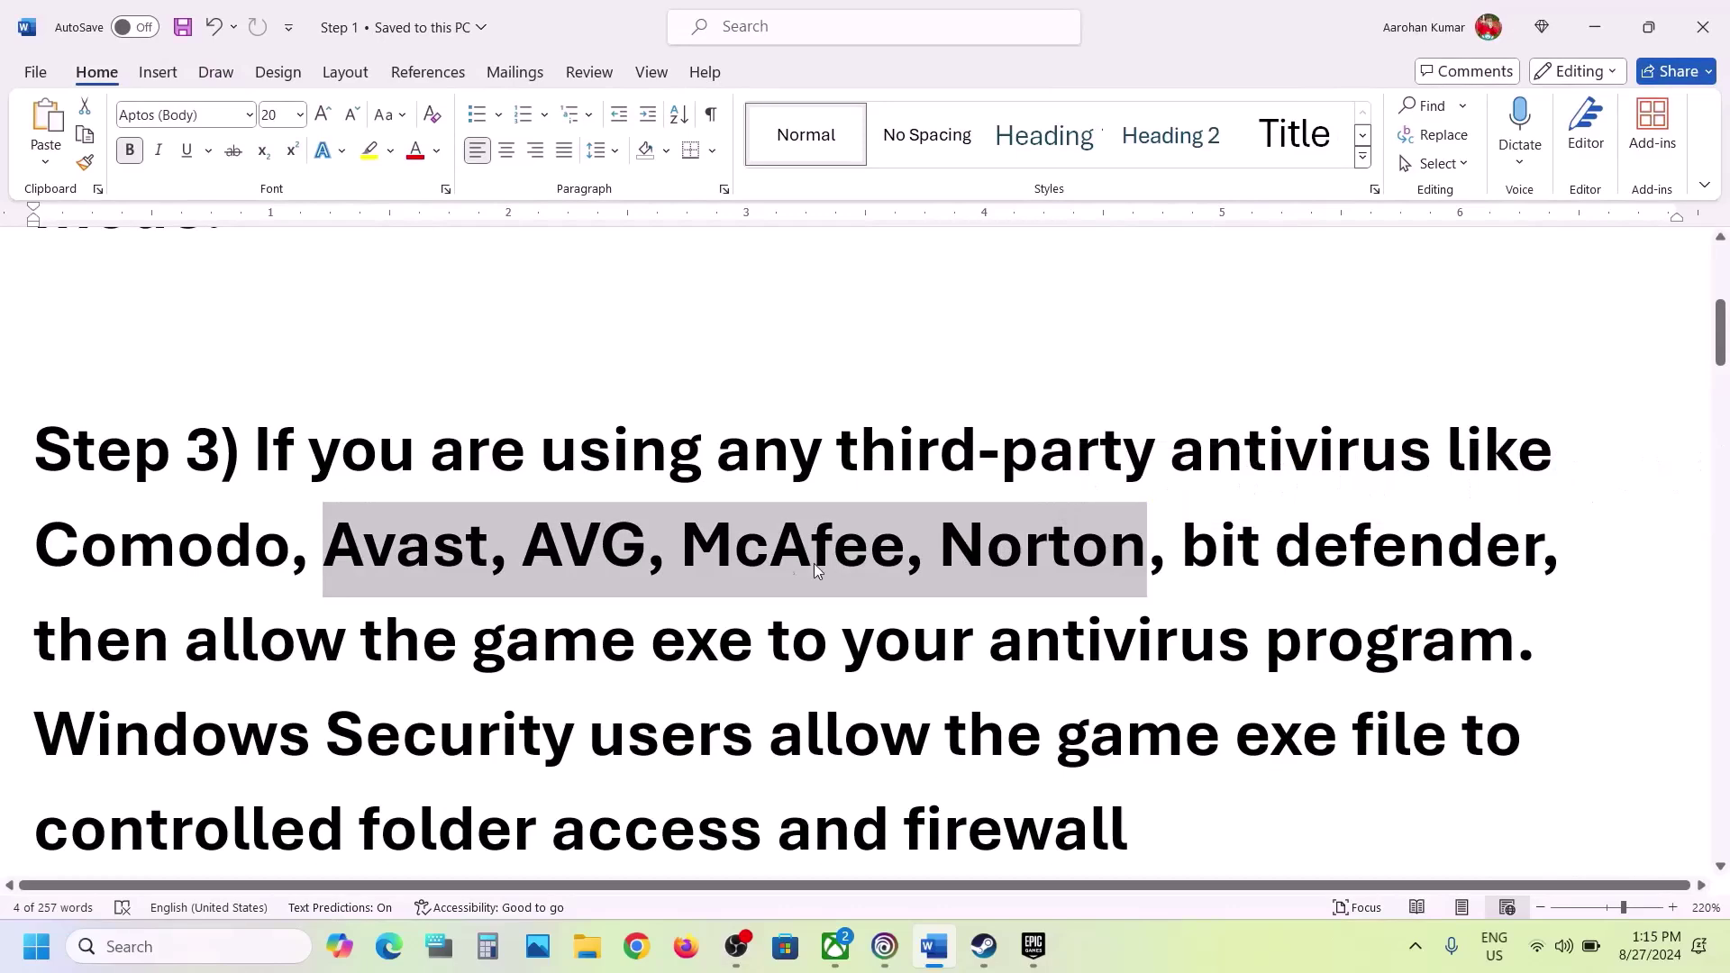
left_click_drag(196, 641, 1514, 648)
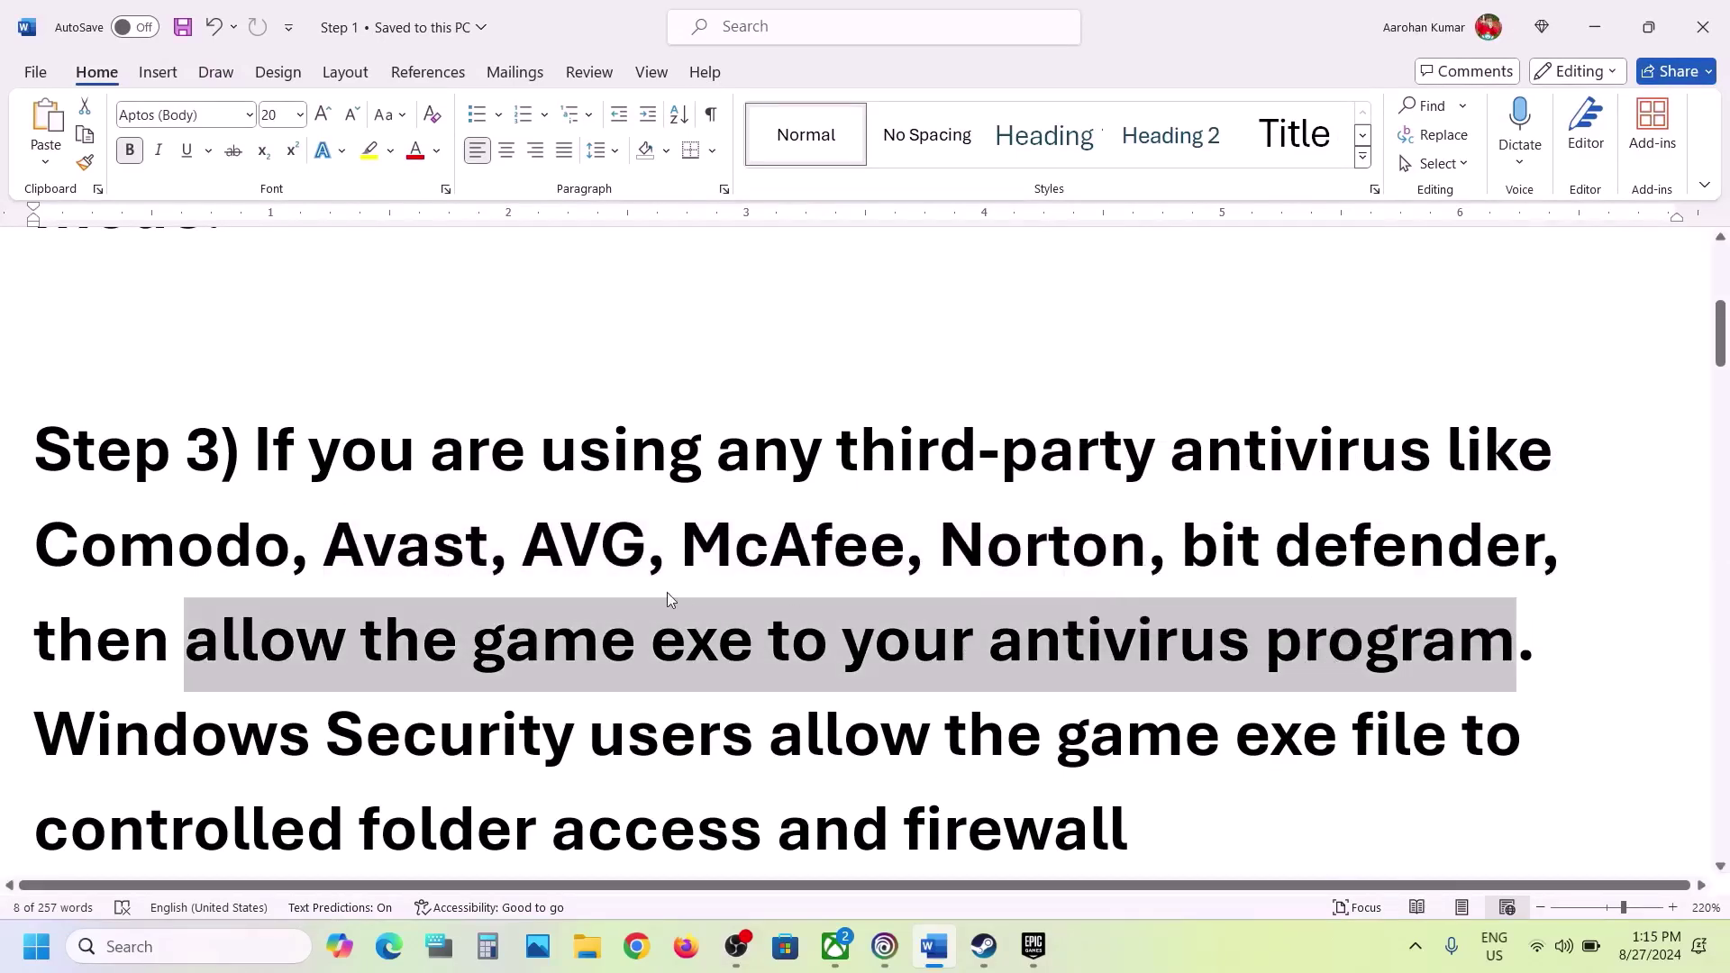
scroll(669, 599, "down", 3)
left_click_drag(38, 533, 732, 539)
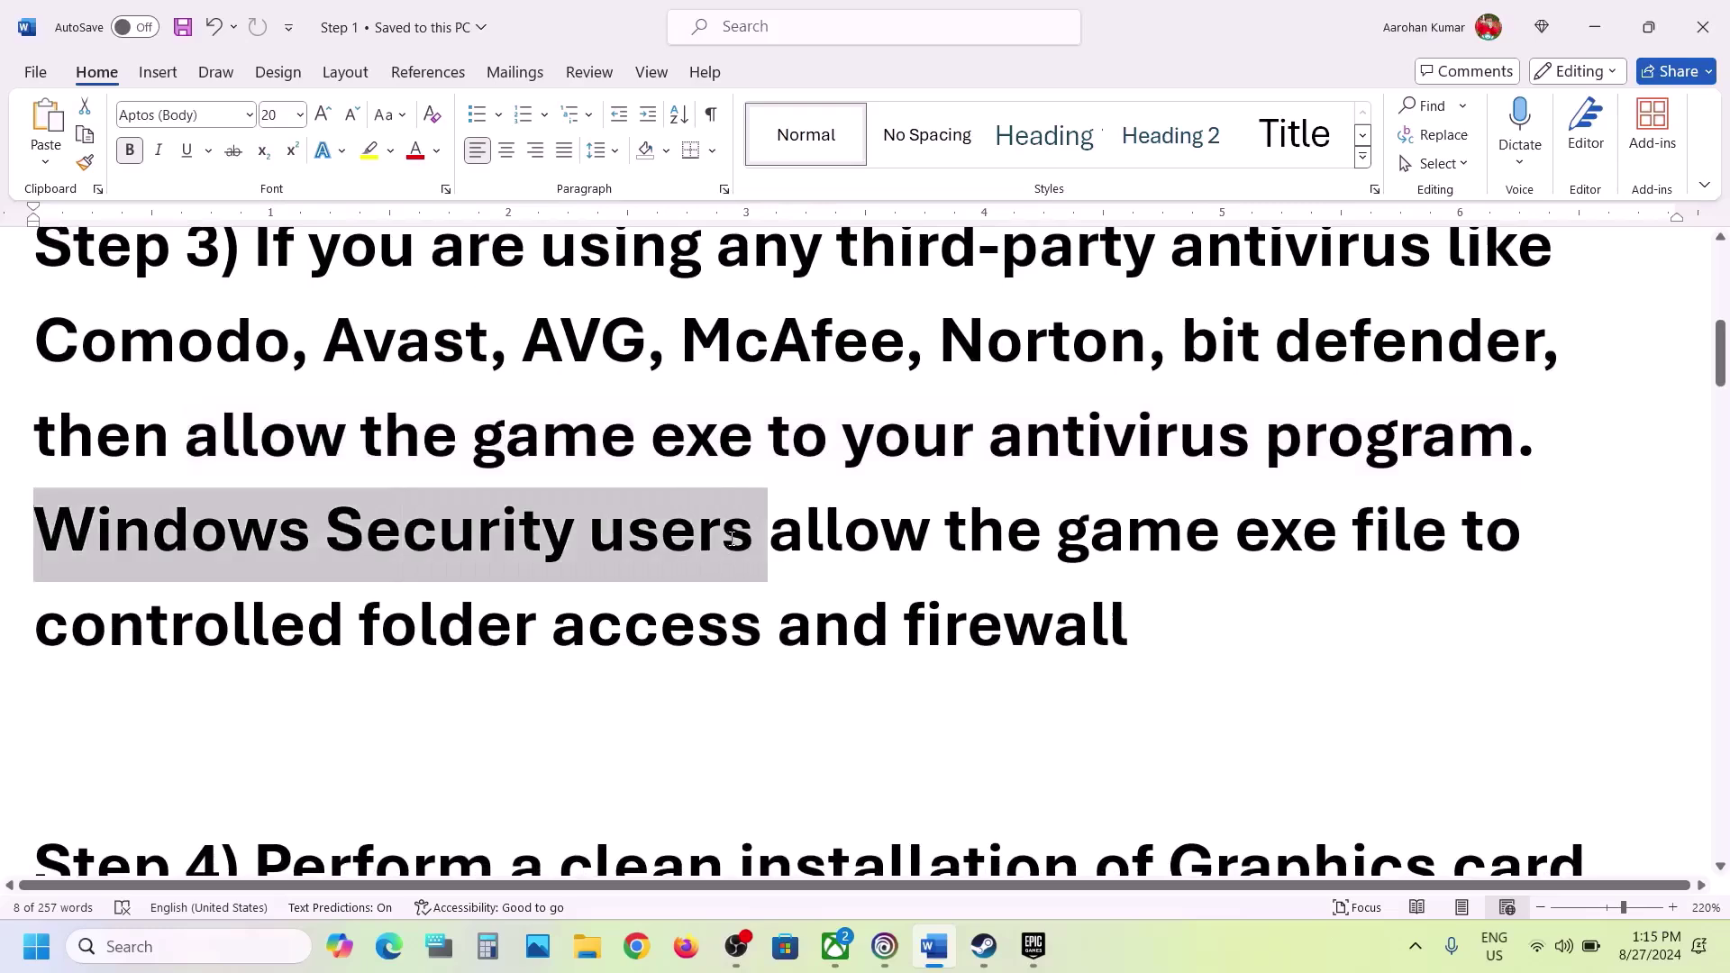
Step: Switch to Windows Settings and open the virus and threat protection page of Windows Security
key("super+i")
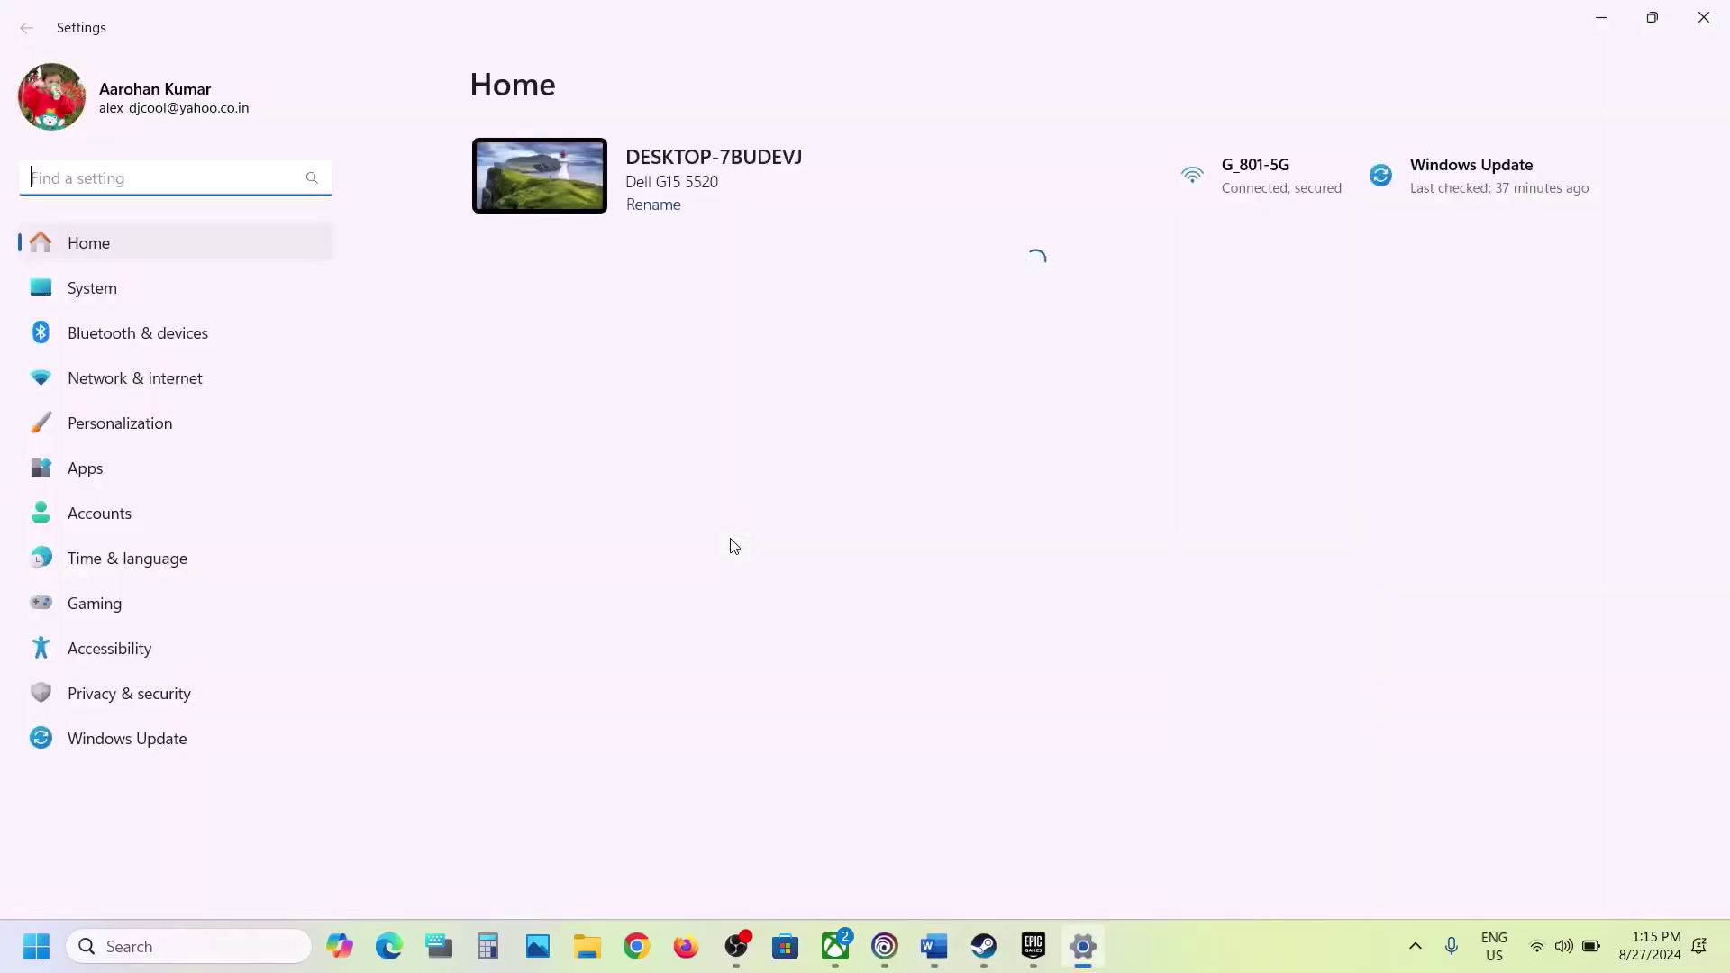
left_click(133, 696)
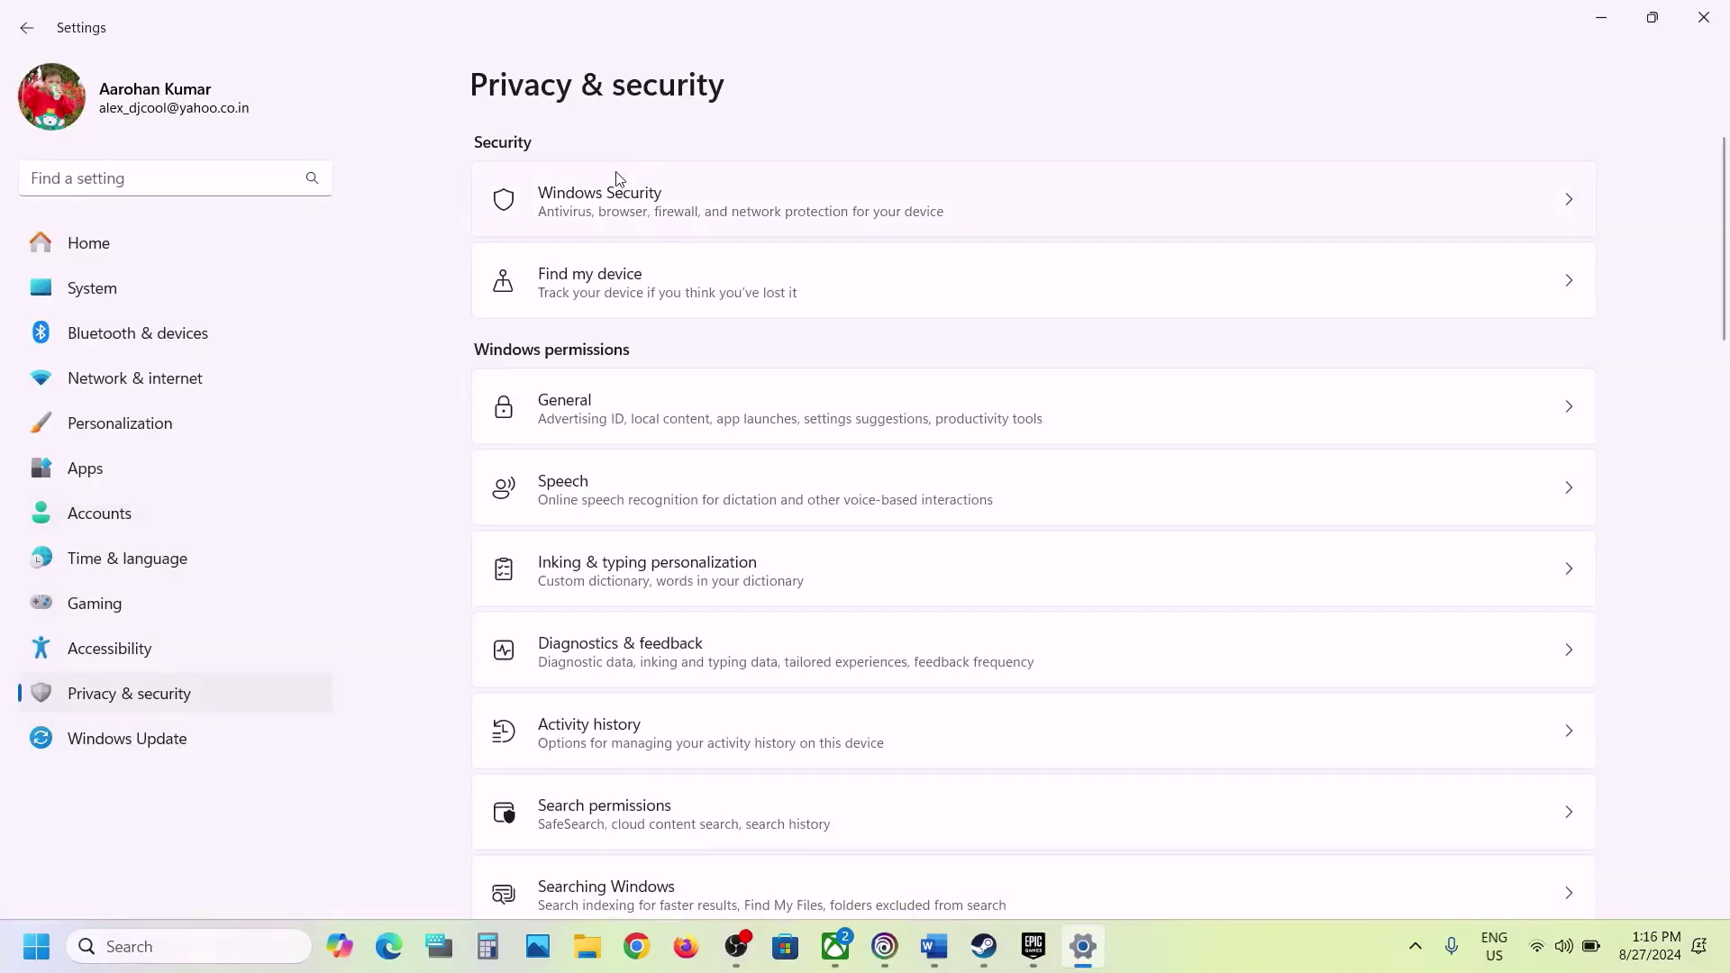
left_click(603, 220)
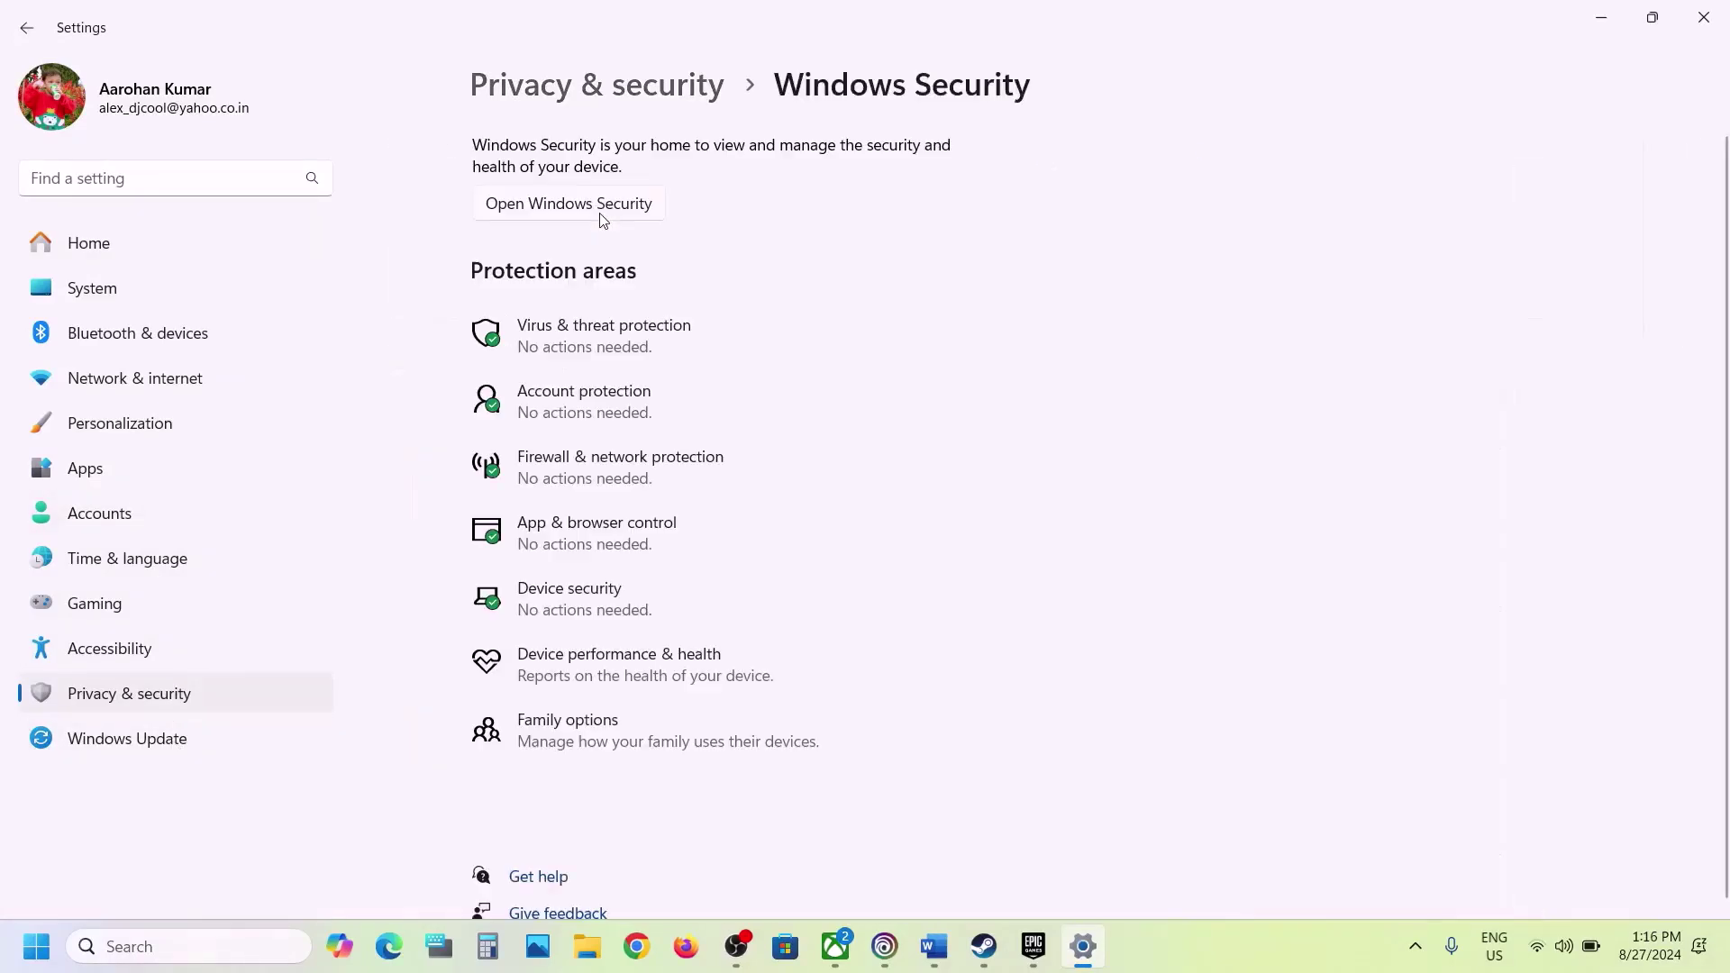
left_click(628, 347)
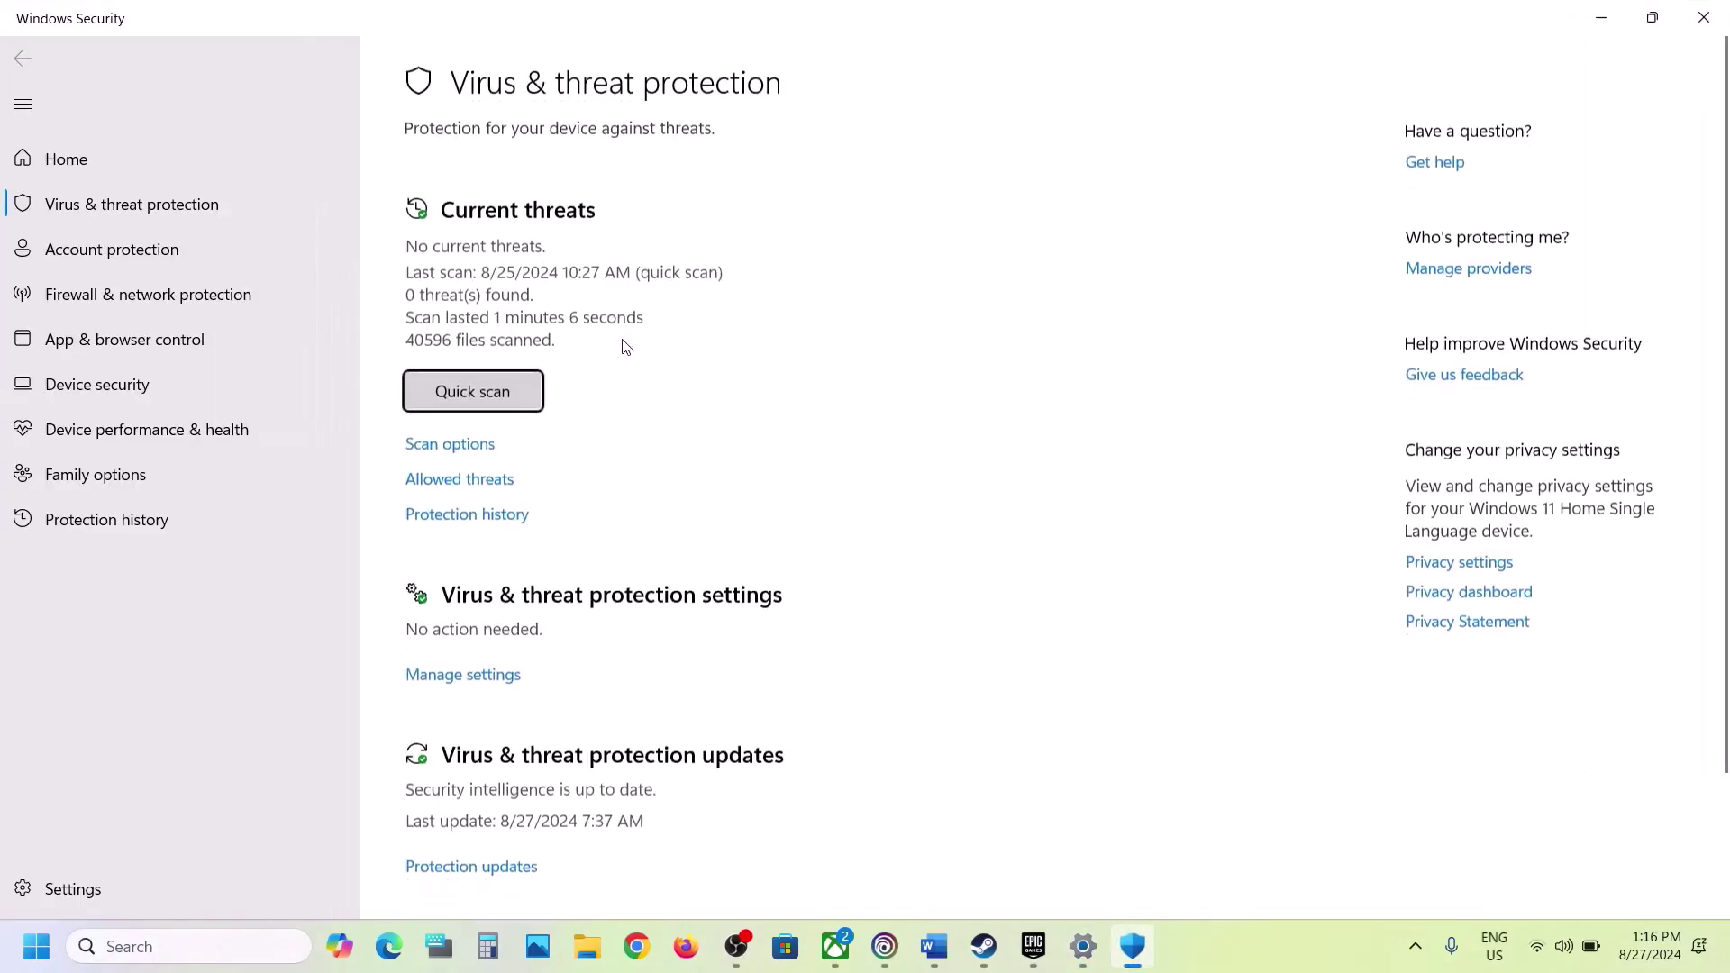
Step: Open the list of apps allowed through Controlled folder access in the ransomware protection settings
scroll(605, 682, "down", 2)
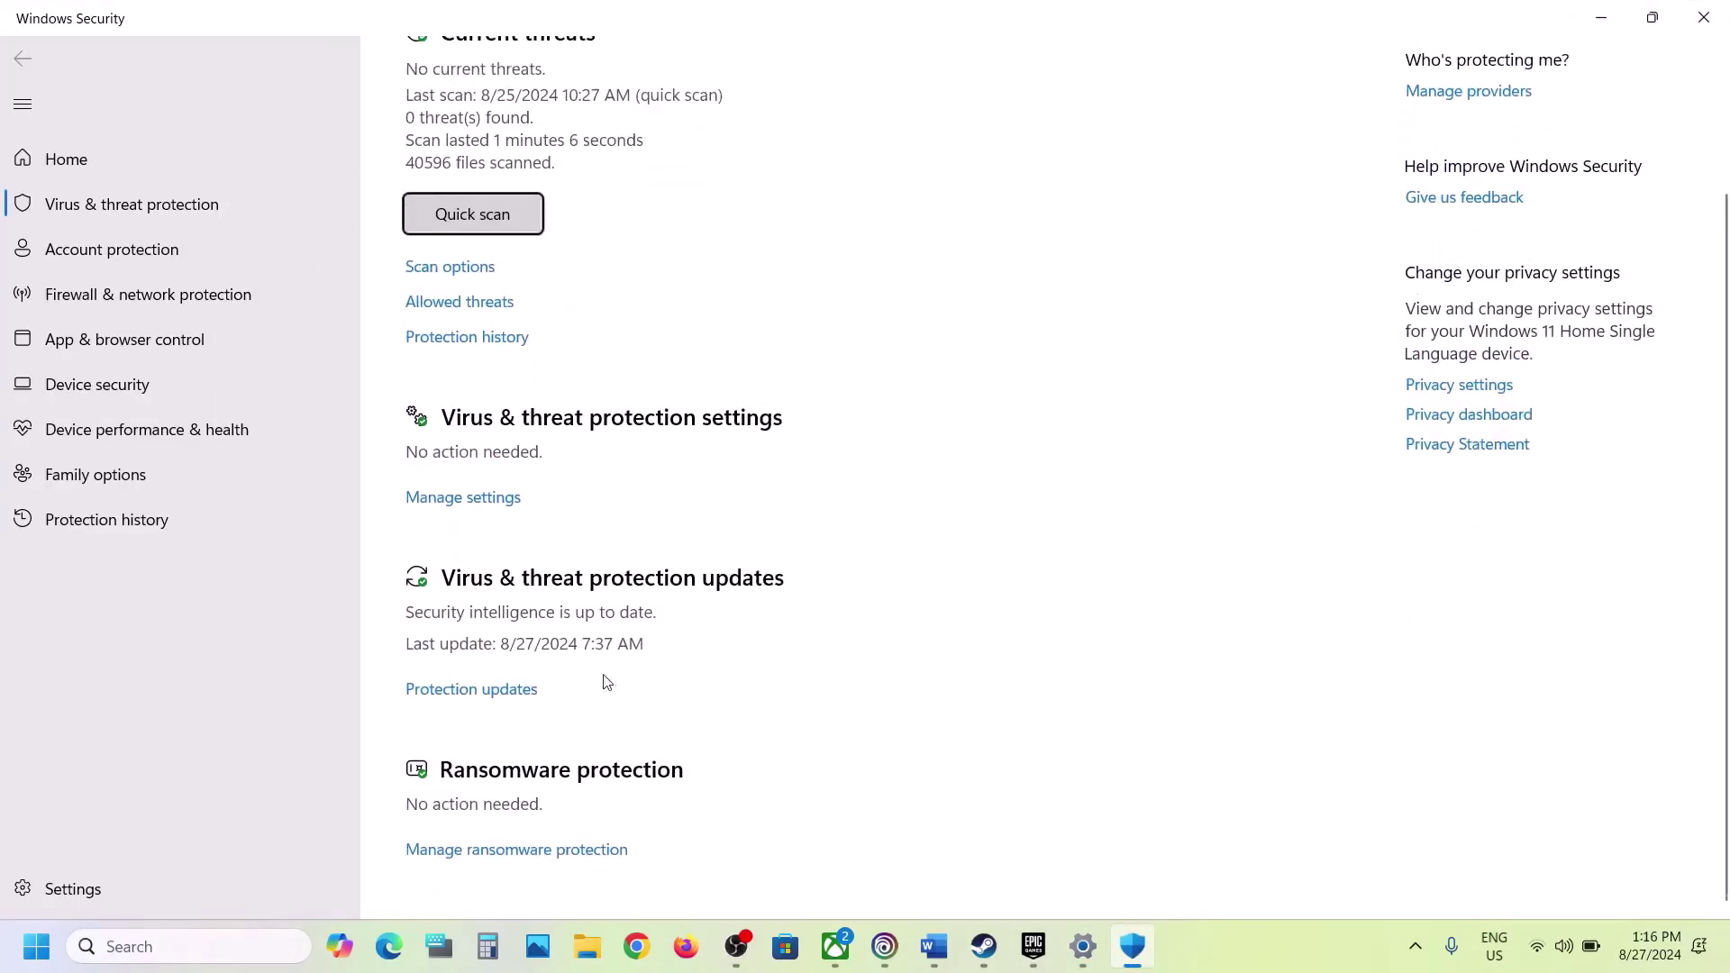
left_click(516, 851)
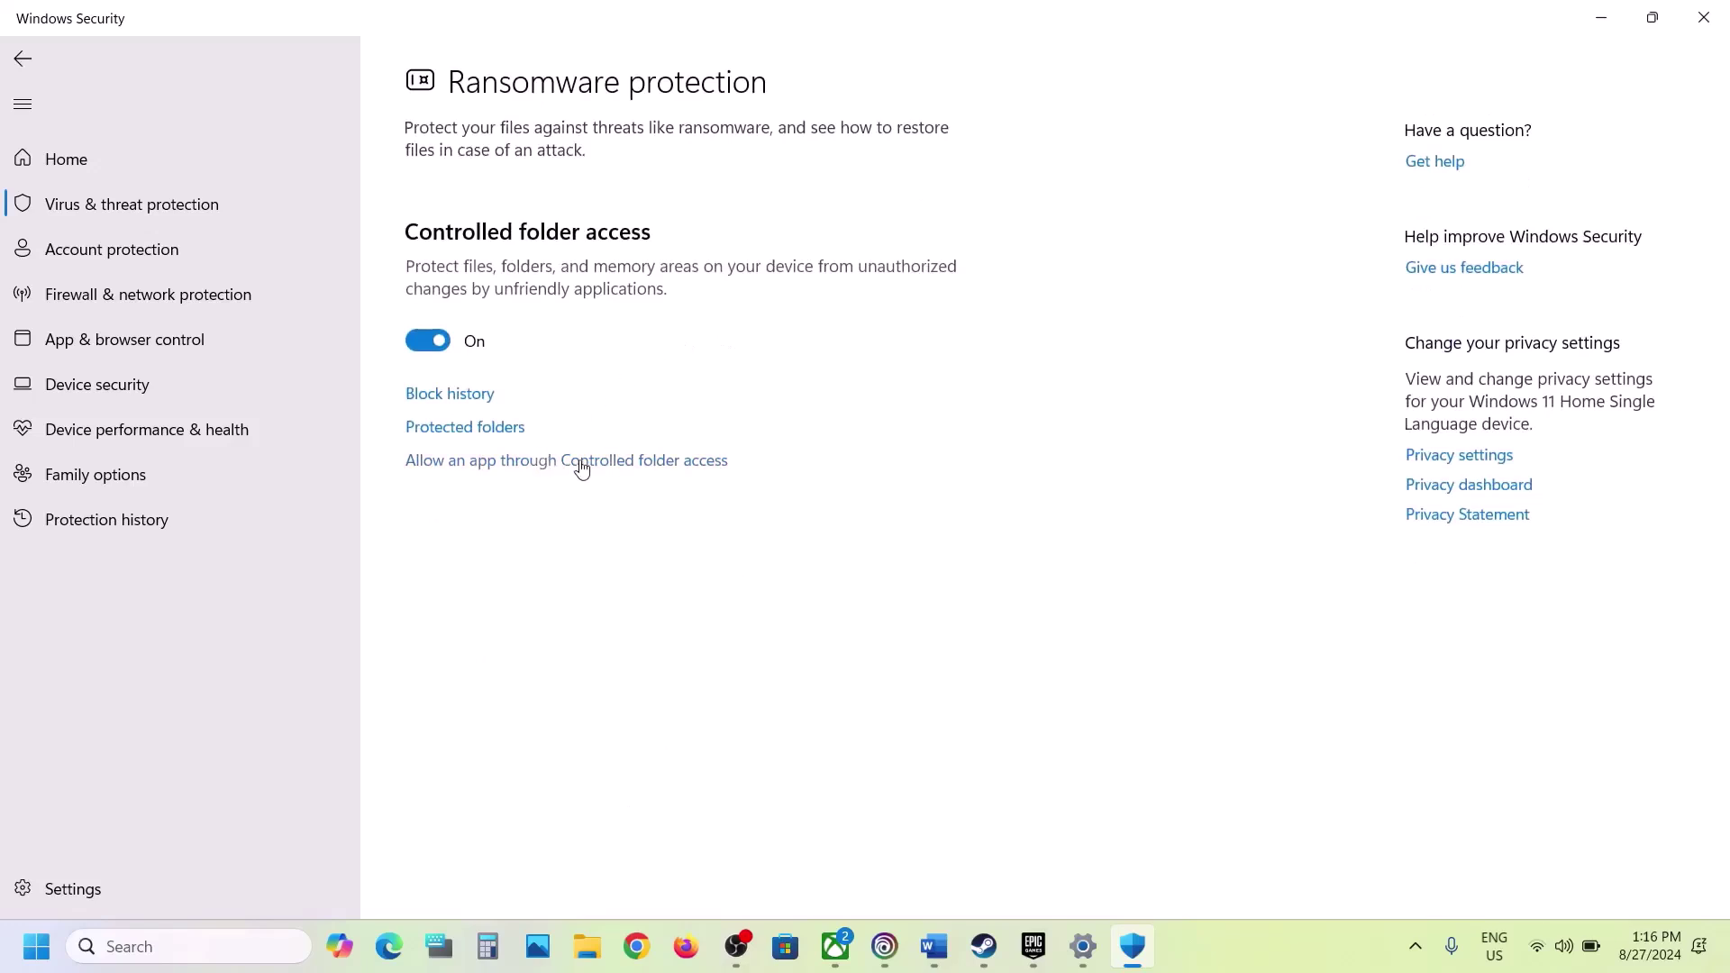
left_click(568, 468)
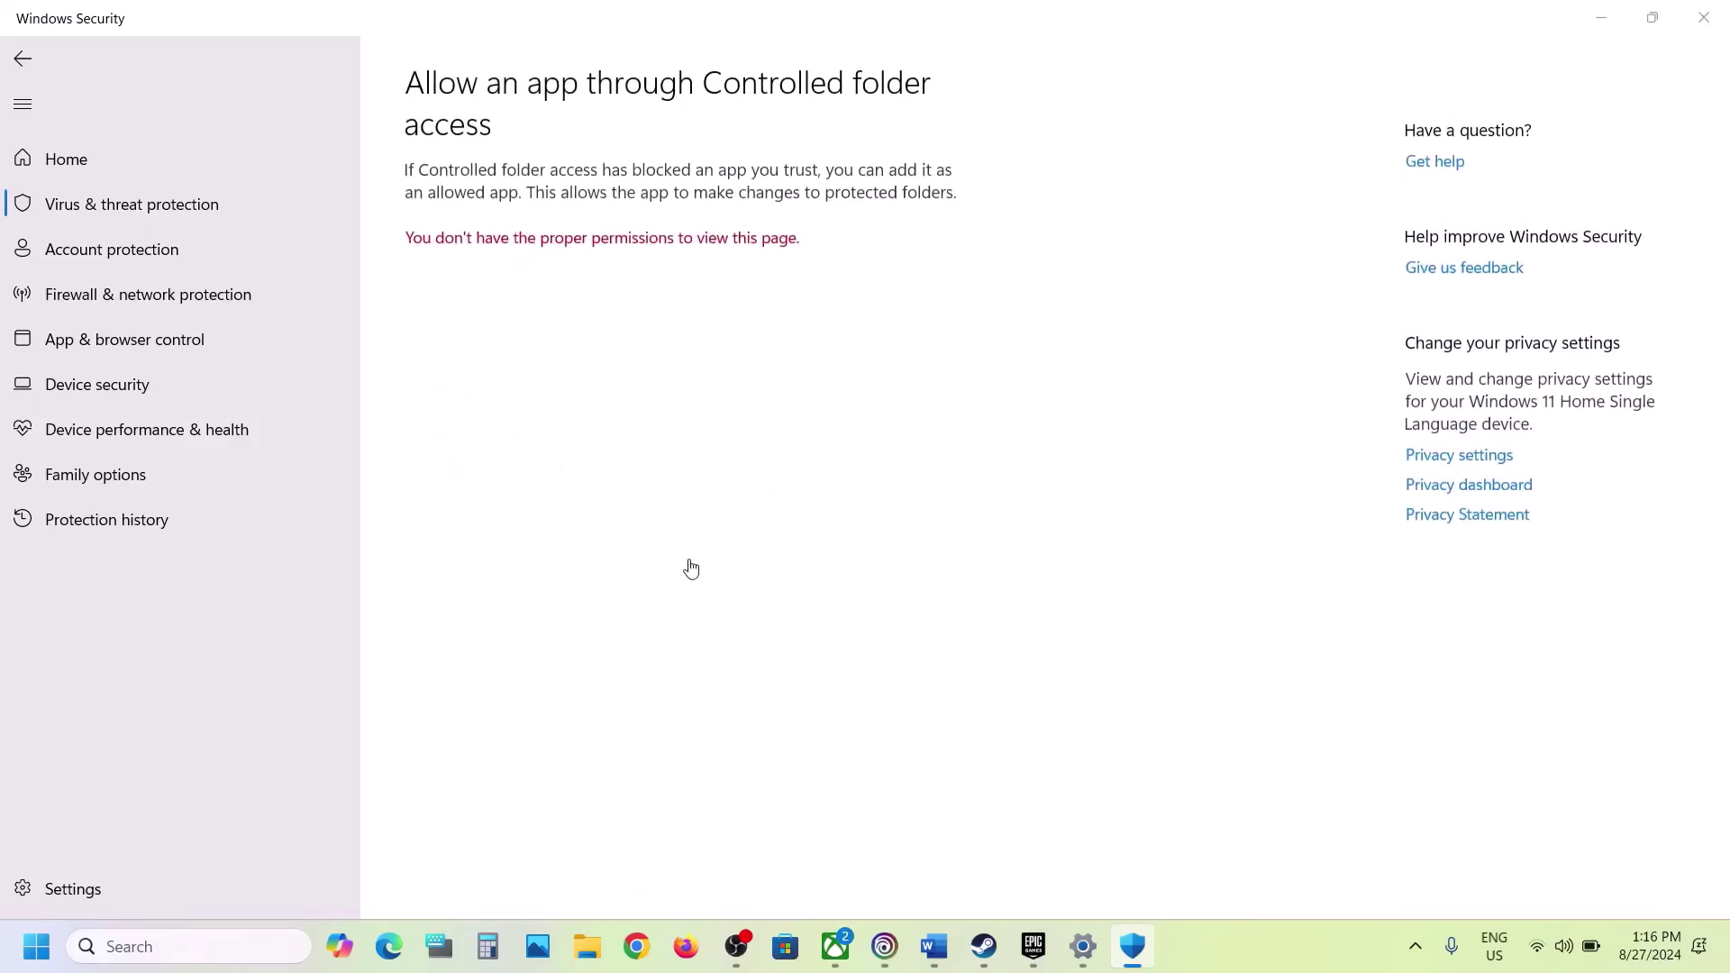
Step: Start browsing for an app to allow through Controlled folder access and open Program Files (x86) on the C: drive
scroll(648, 405, "down", 2)
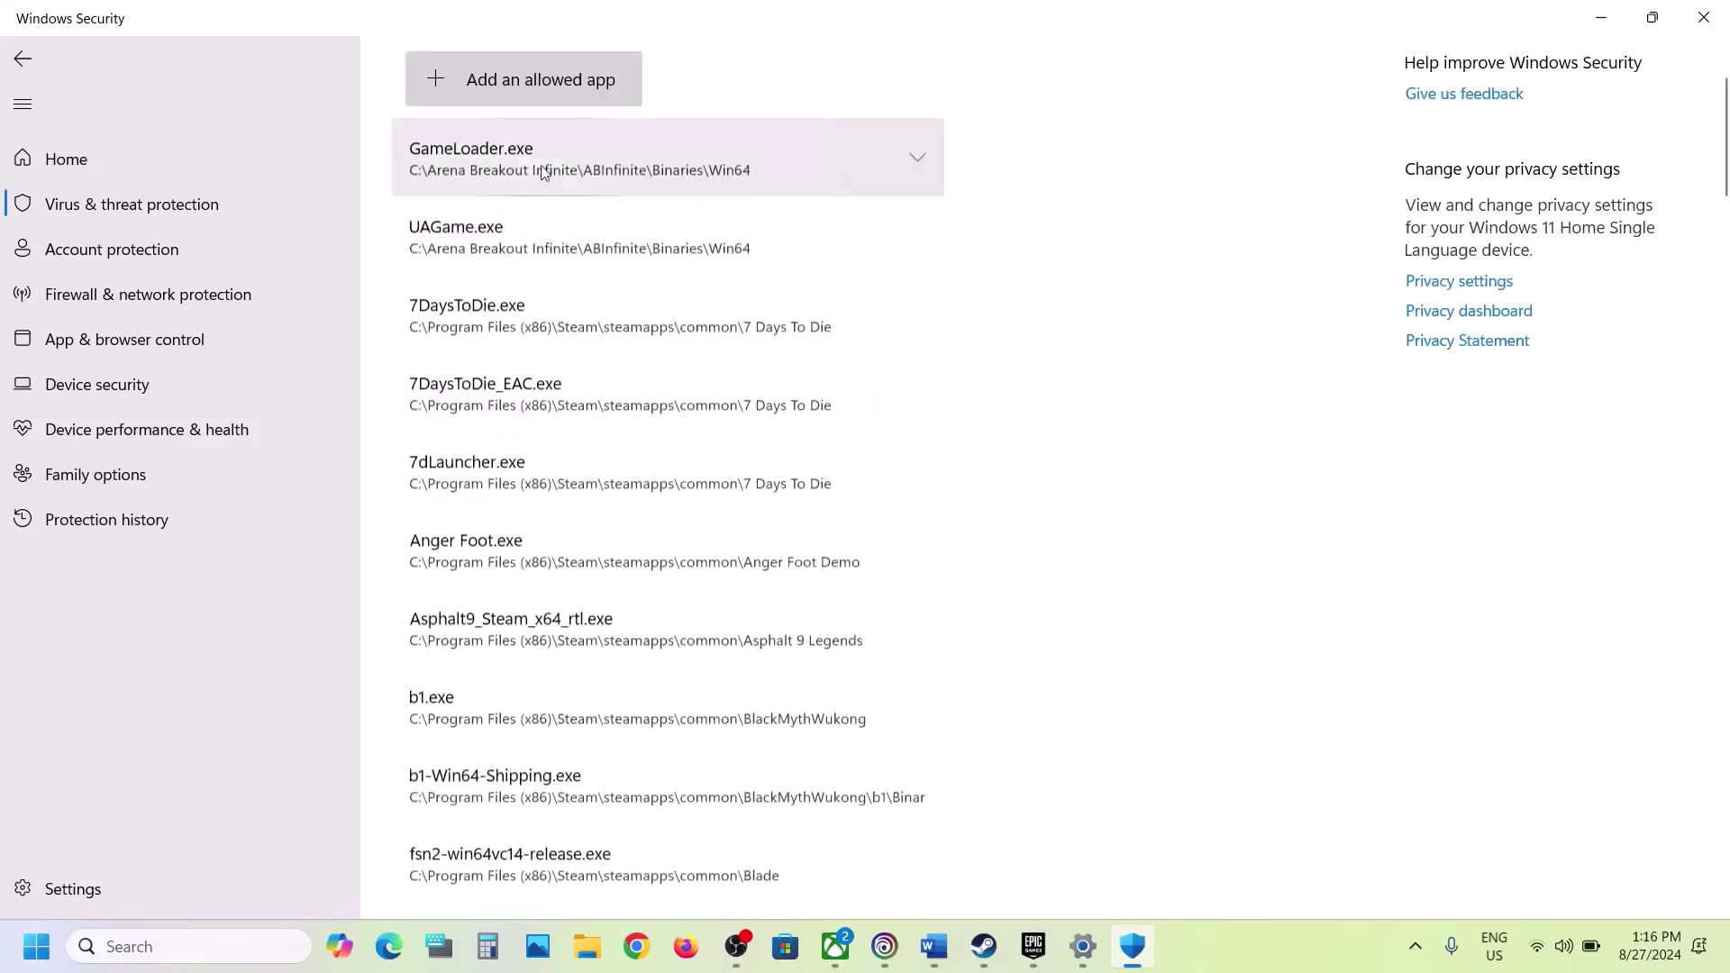
left_click(531, 89)
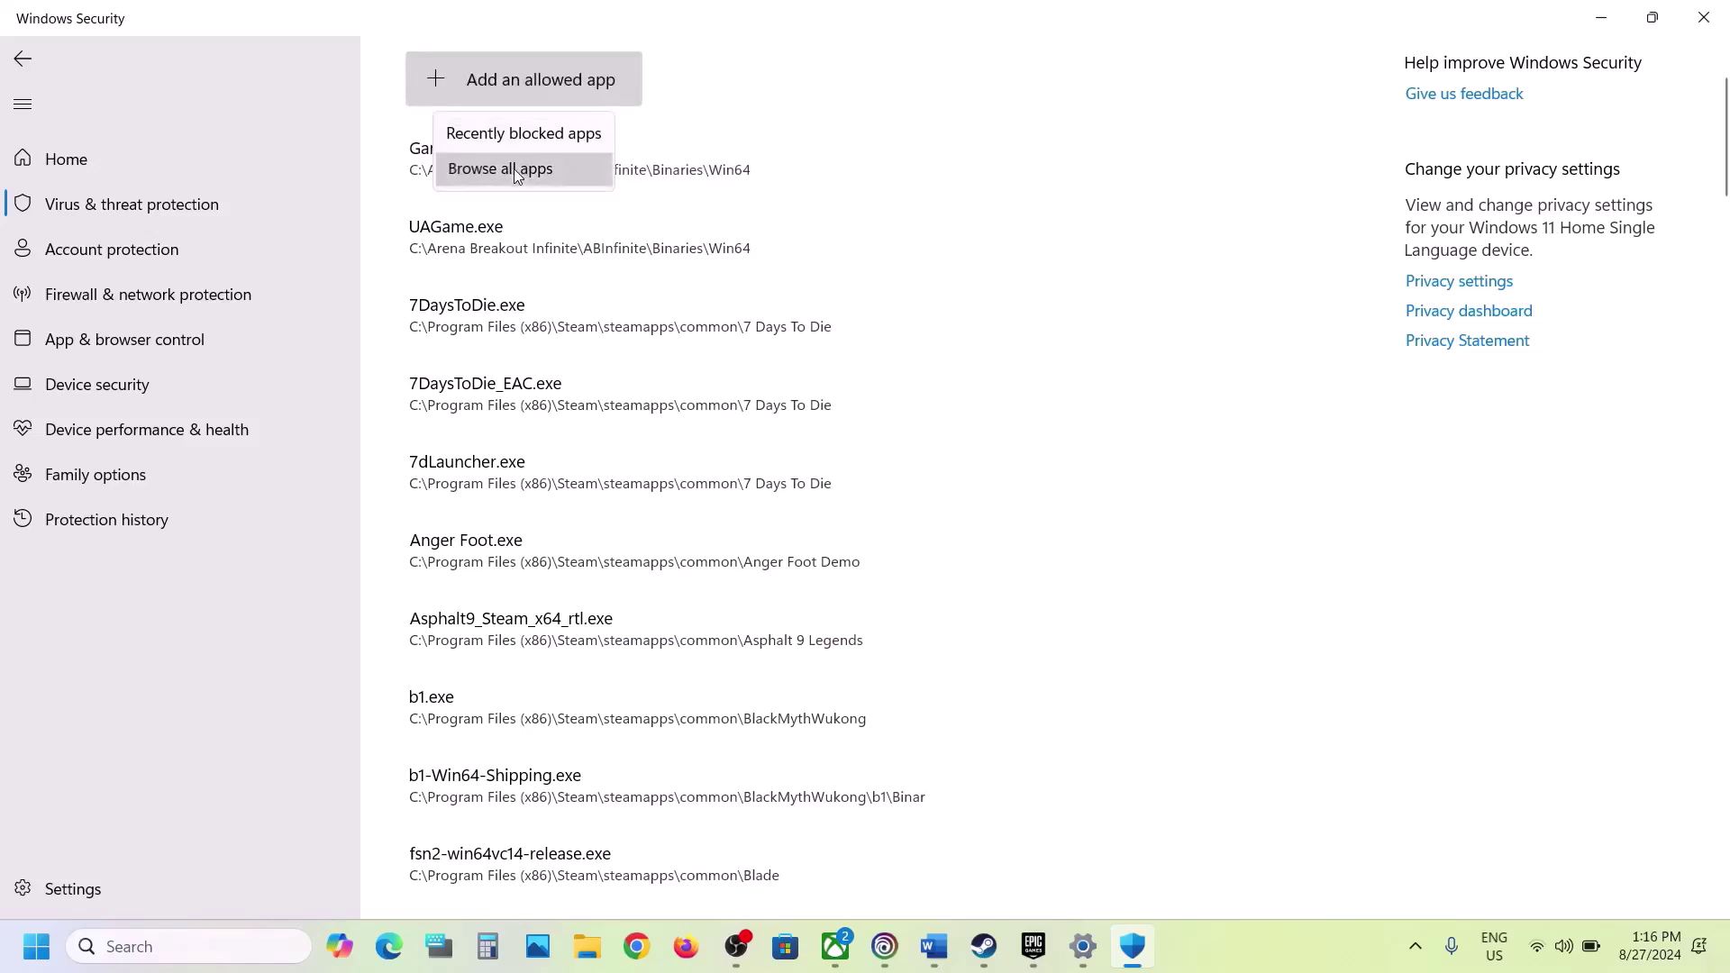
left_click(513, 170)
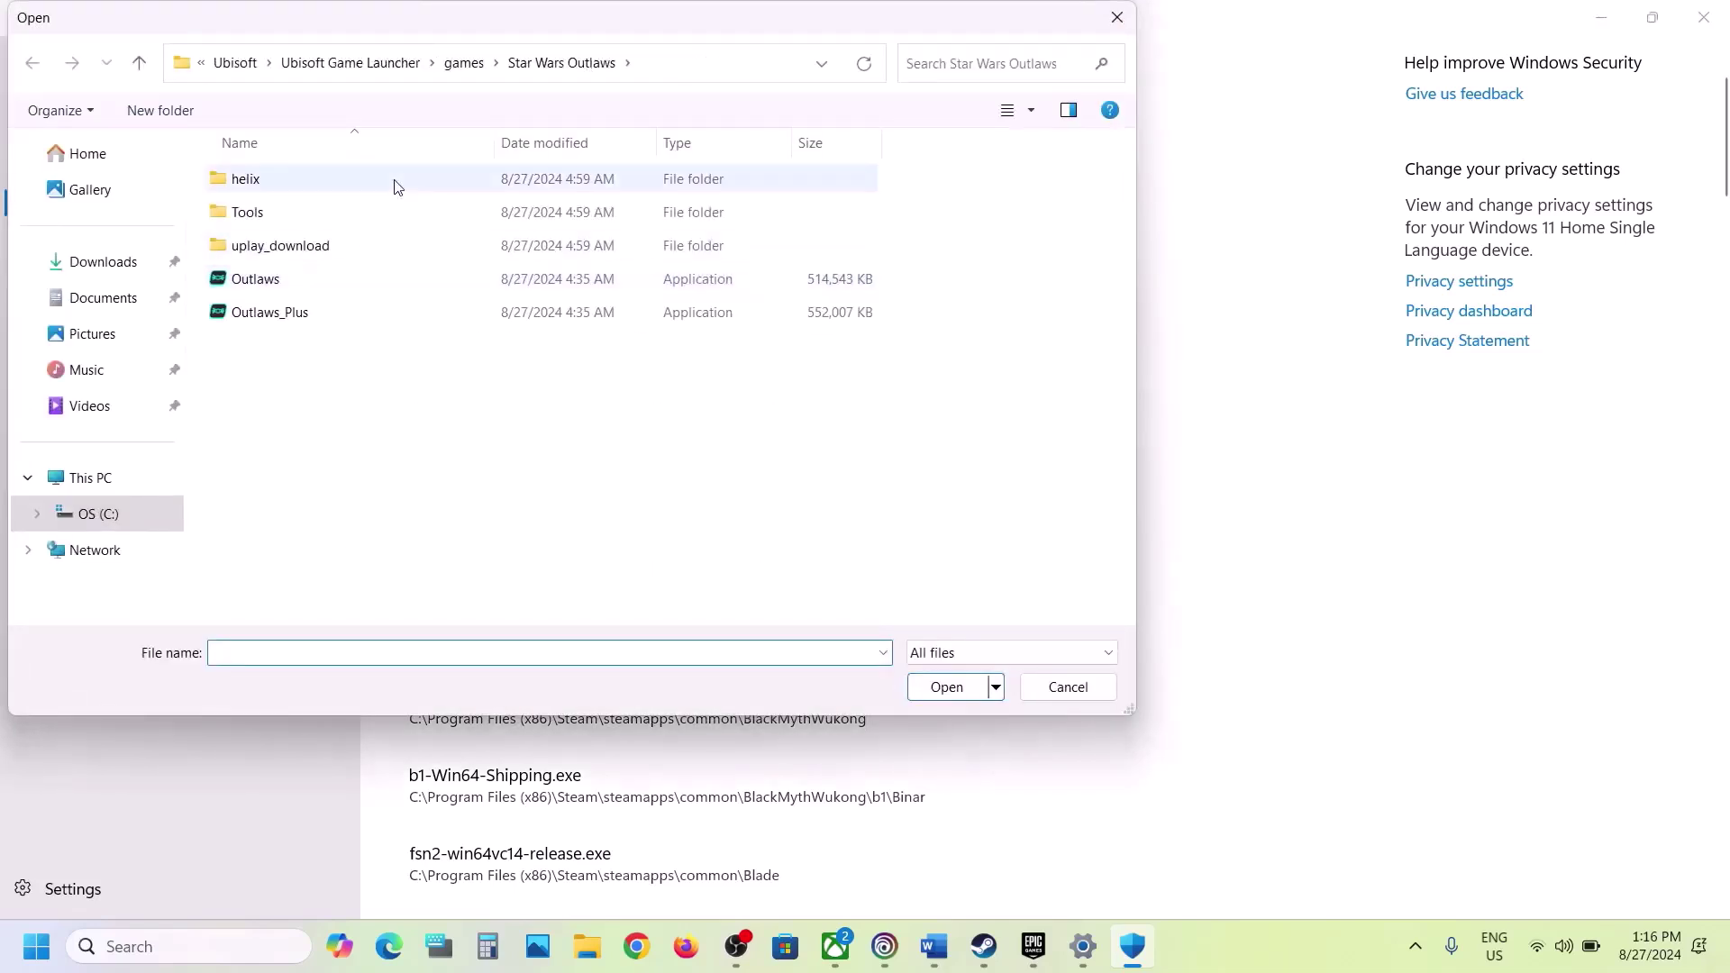
left_click(102, 488)
double_click(328, 211)
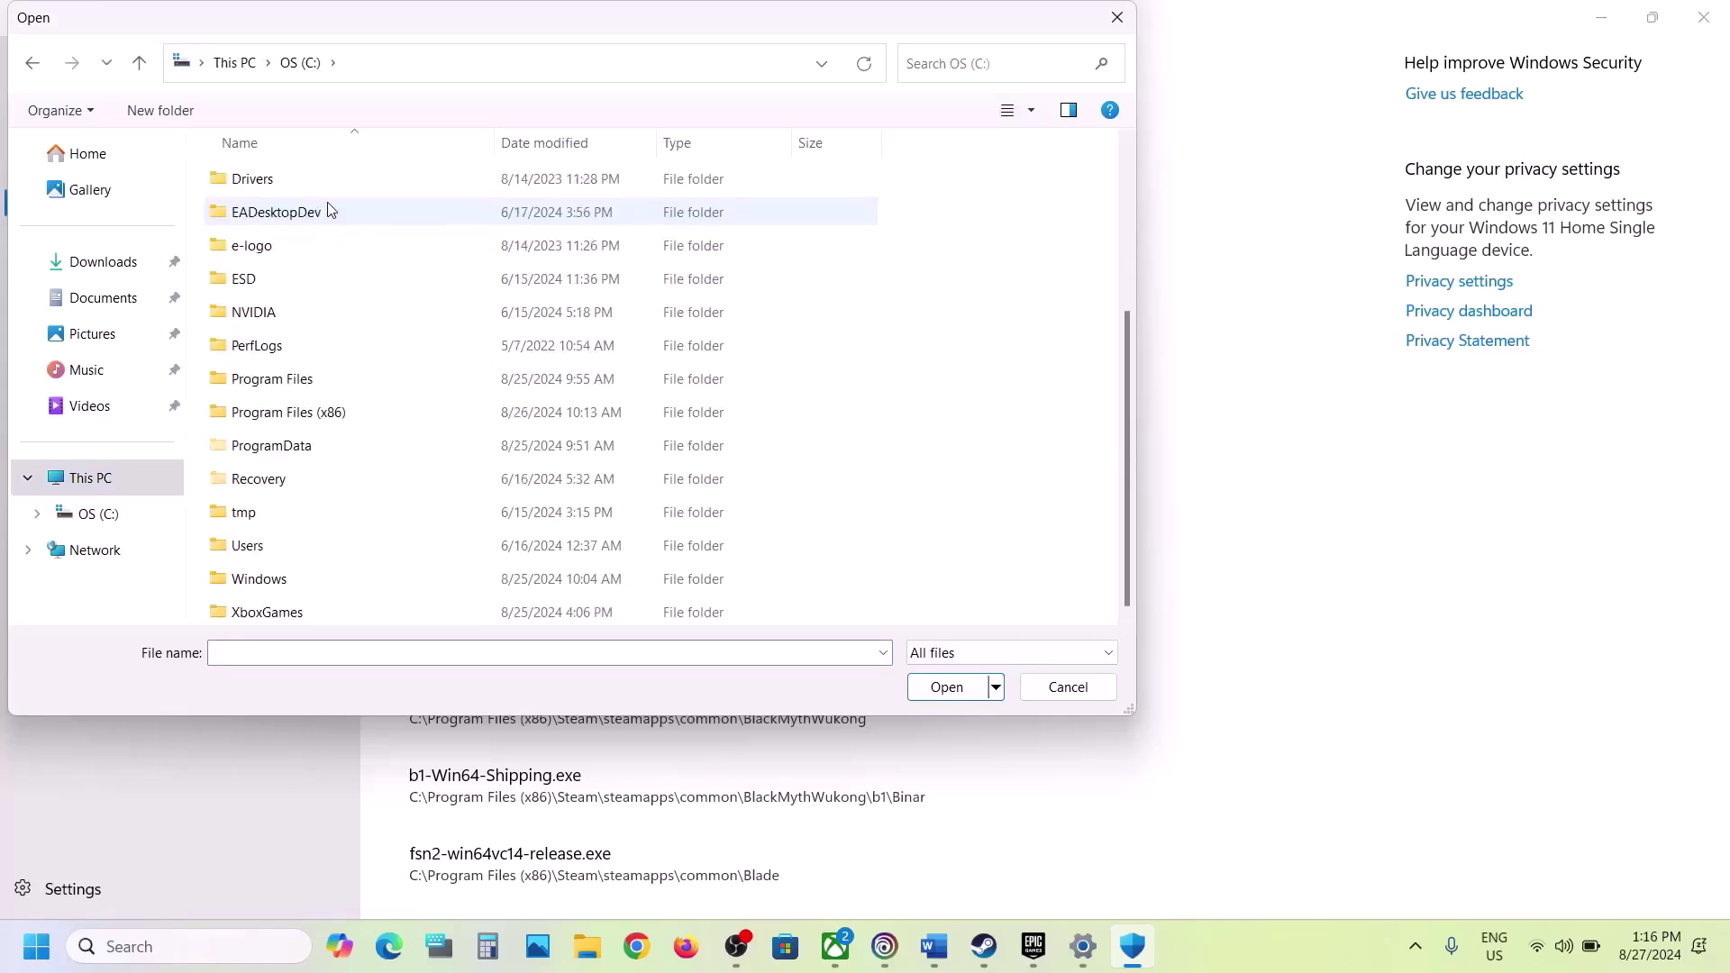
double_click(307, 413)
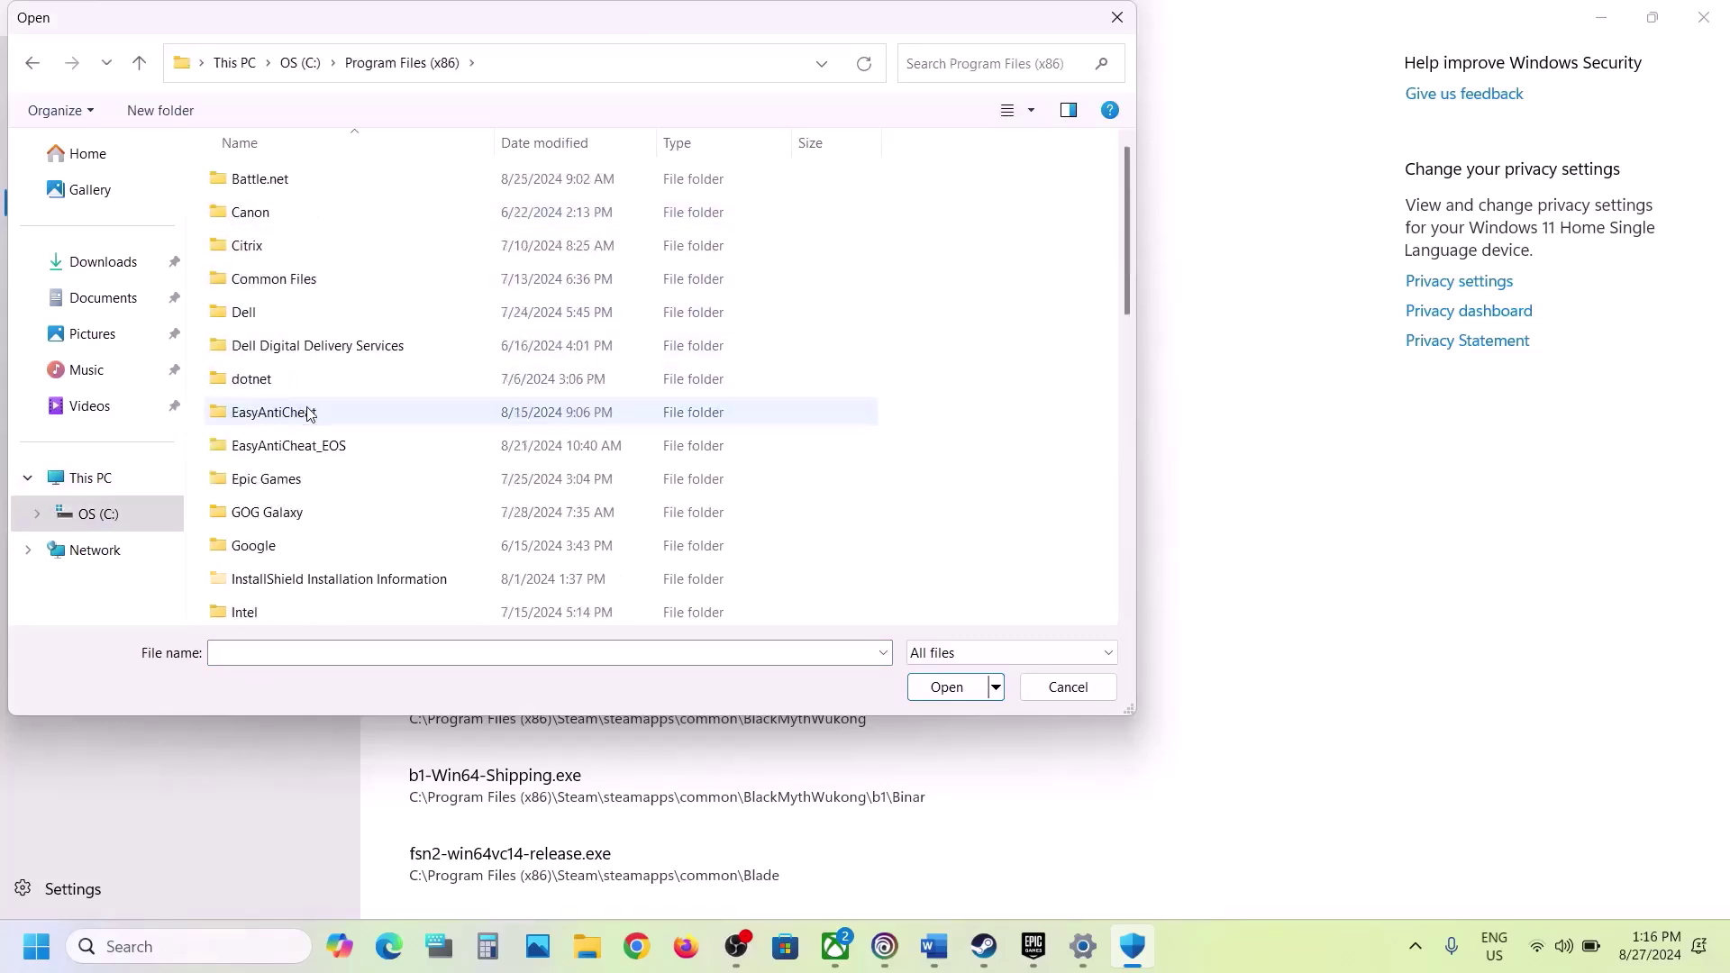
Step: Allow Outlaws from the Ubisoft\Ubisoft Game Launcher\games\Star Wars Outlaws folder through Controlled folder access
scroll(307, 413, "down", 6)
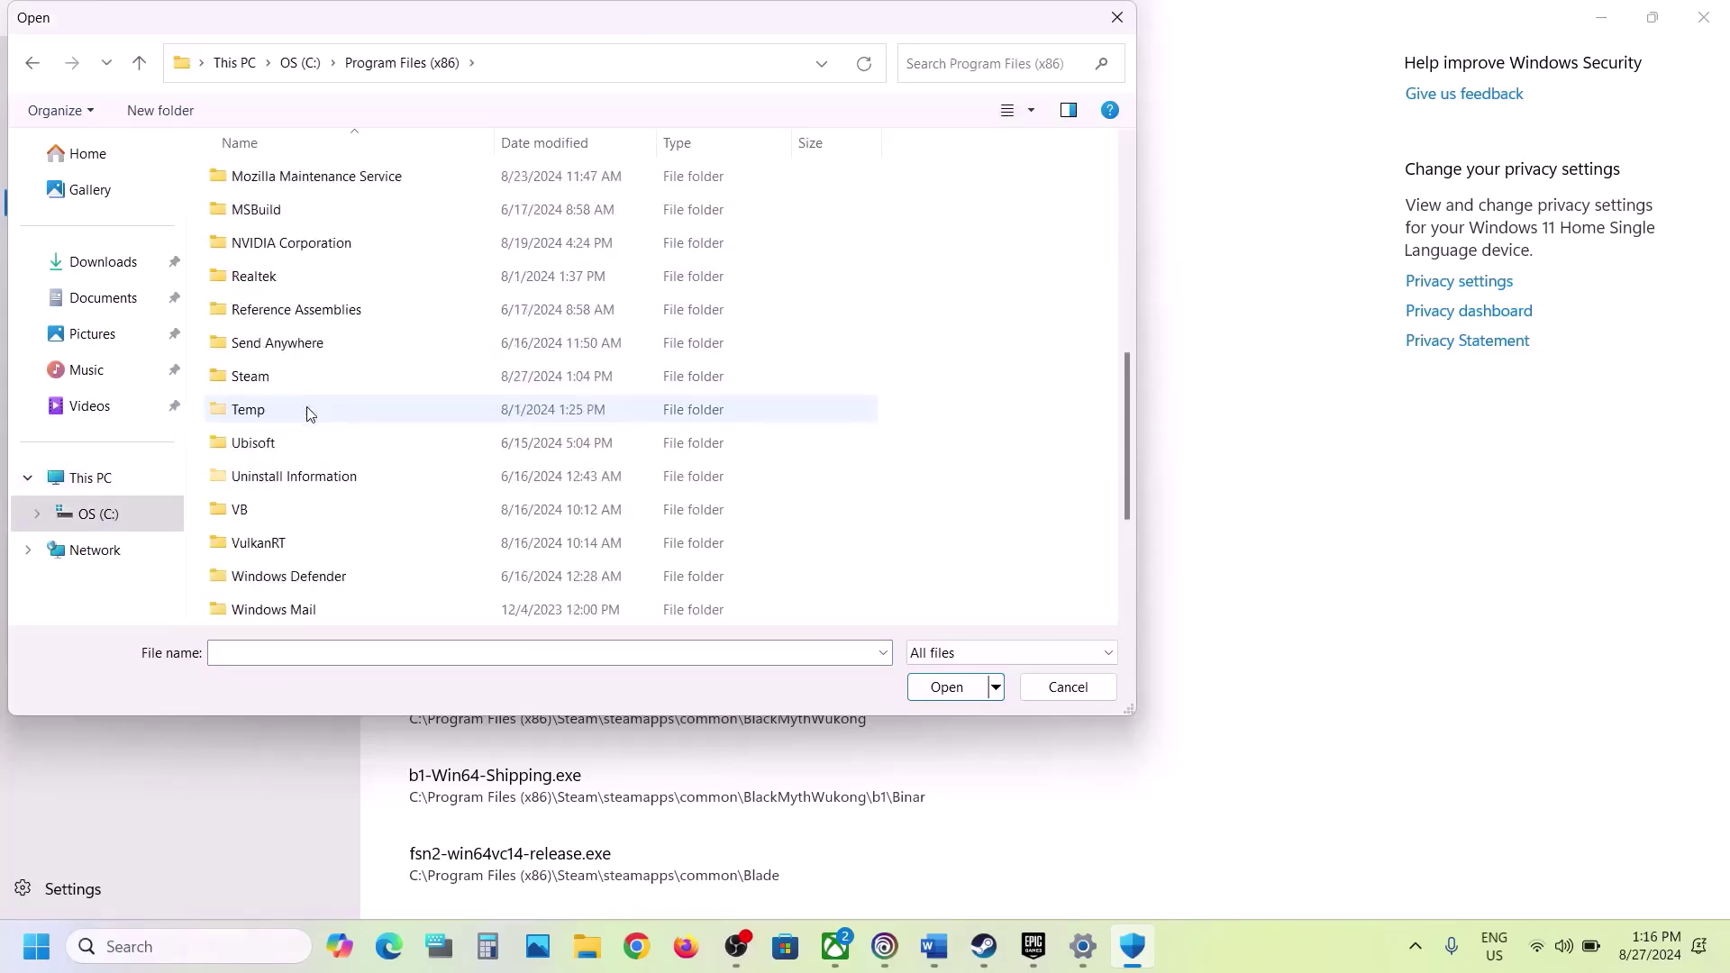
double_click(266, 443)
left_click(309, 180)
double_click(309, 180)
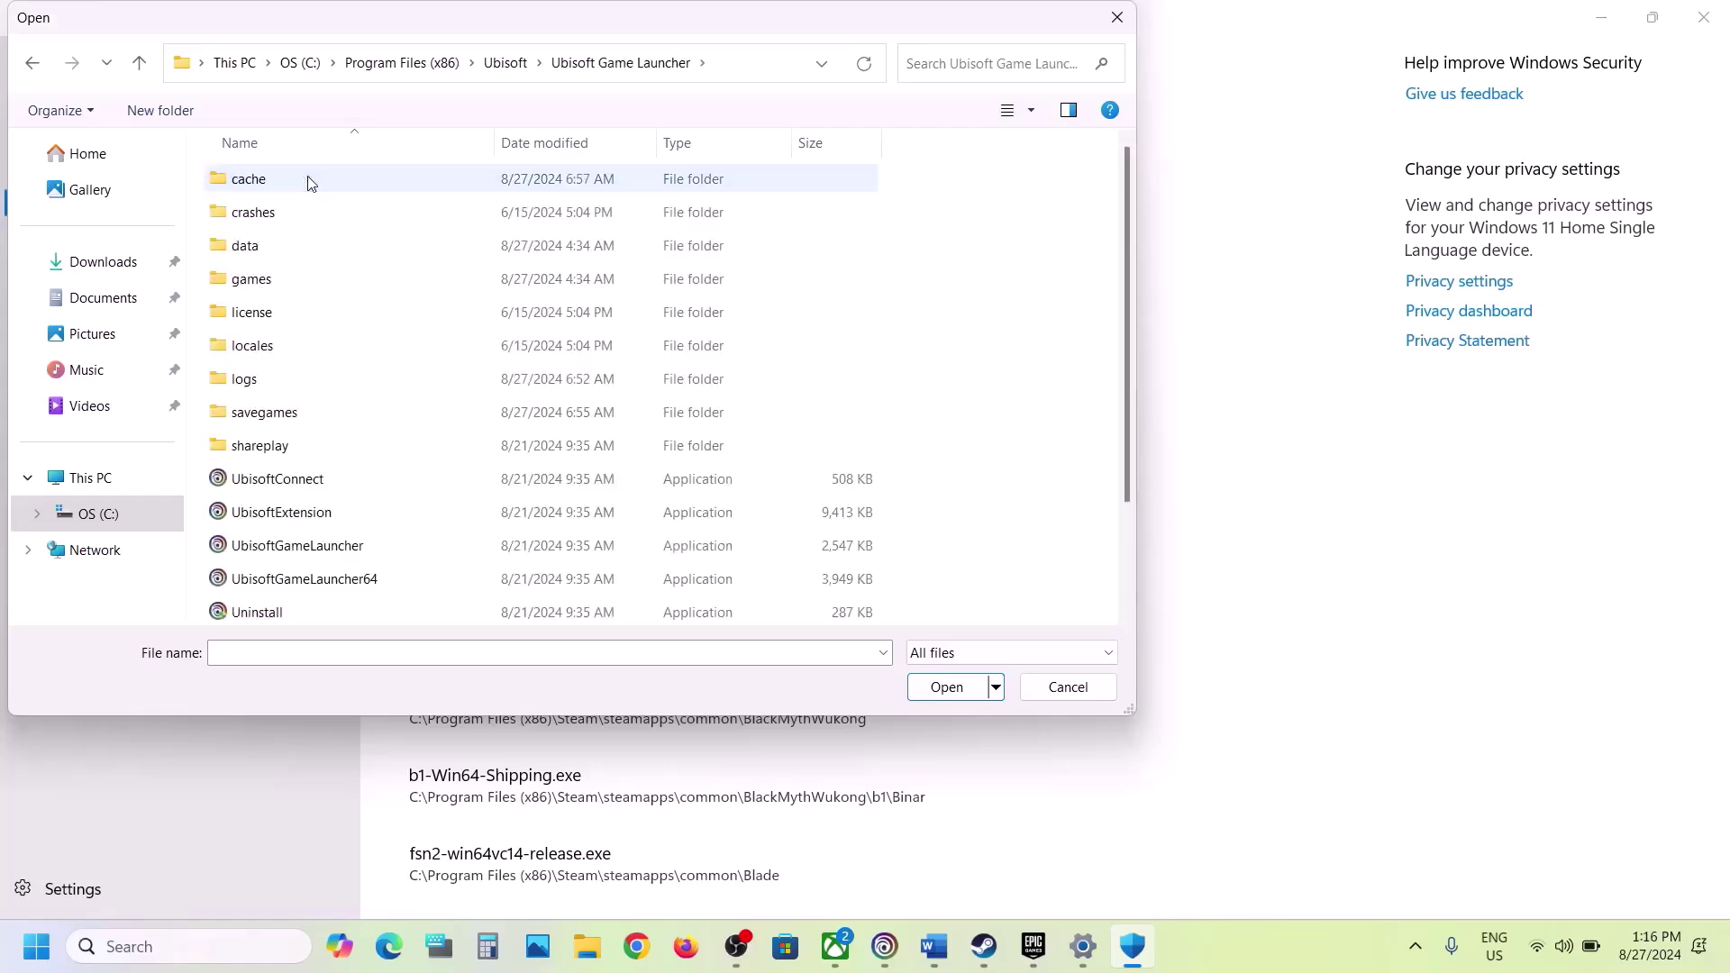
left_click(263, 283)
double_click(321, 286)
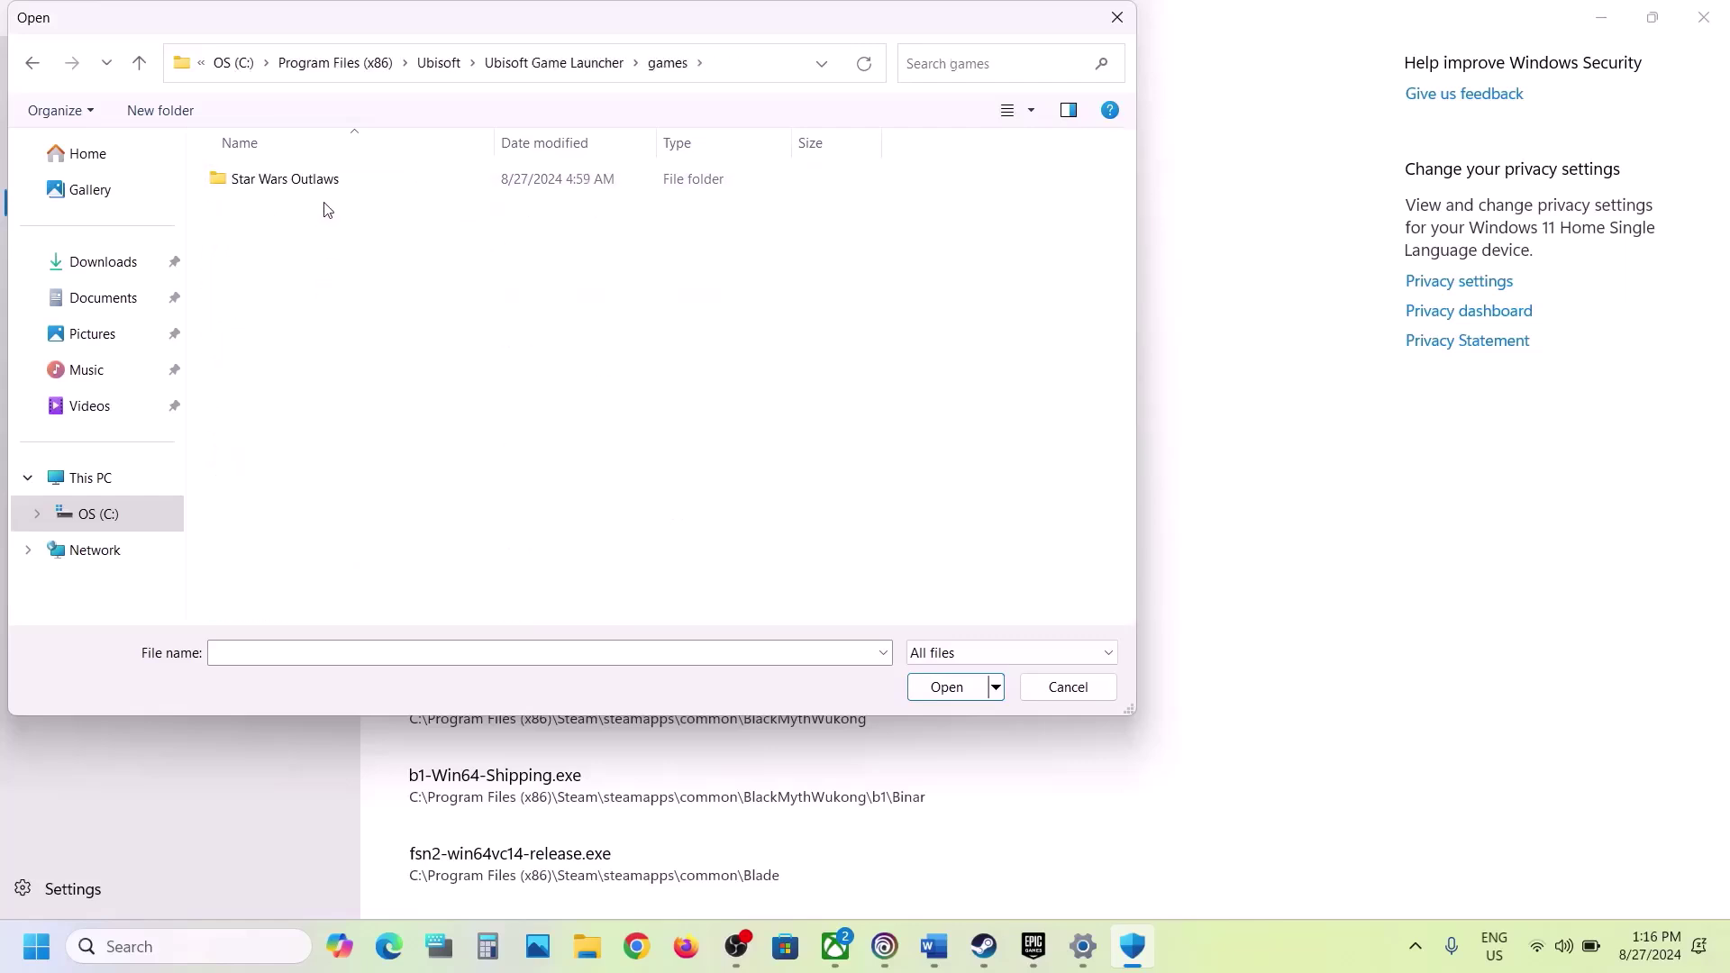
double_click(313, 180)
left_click(301, 282)
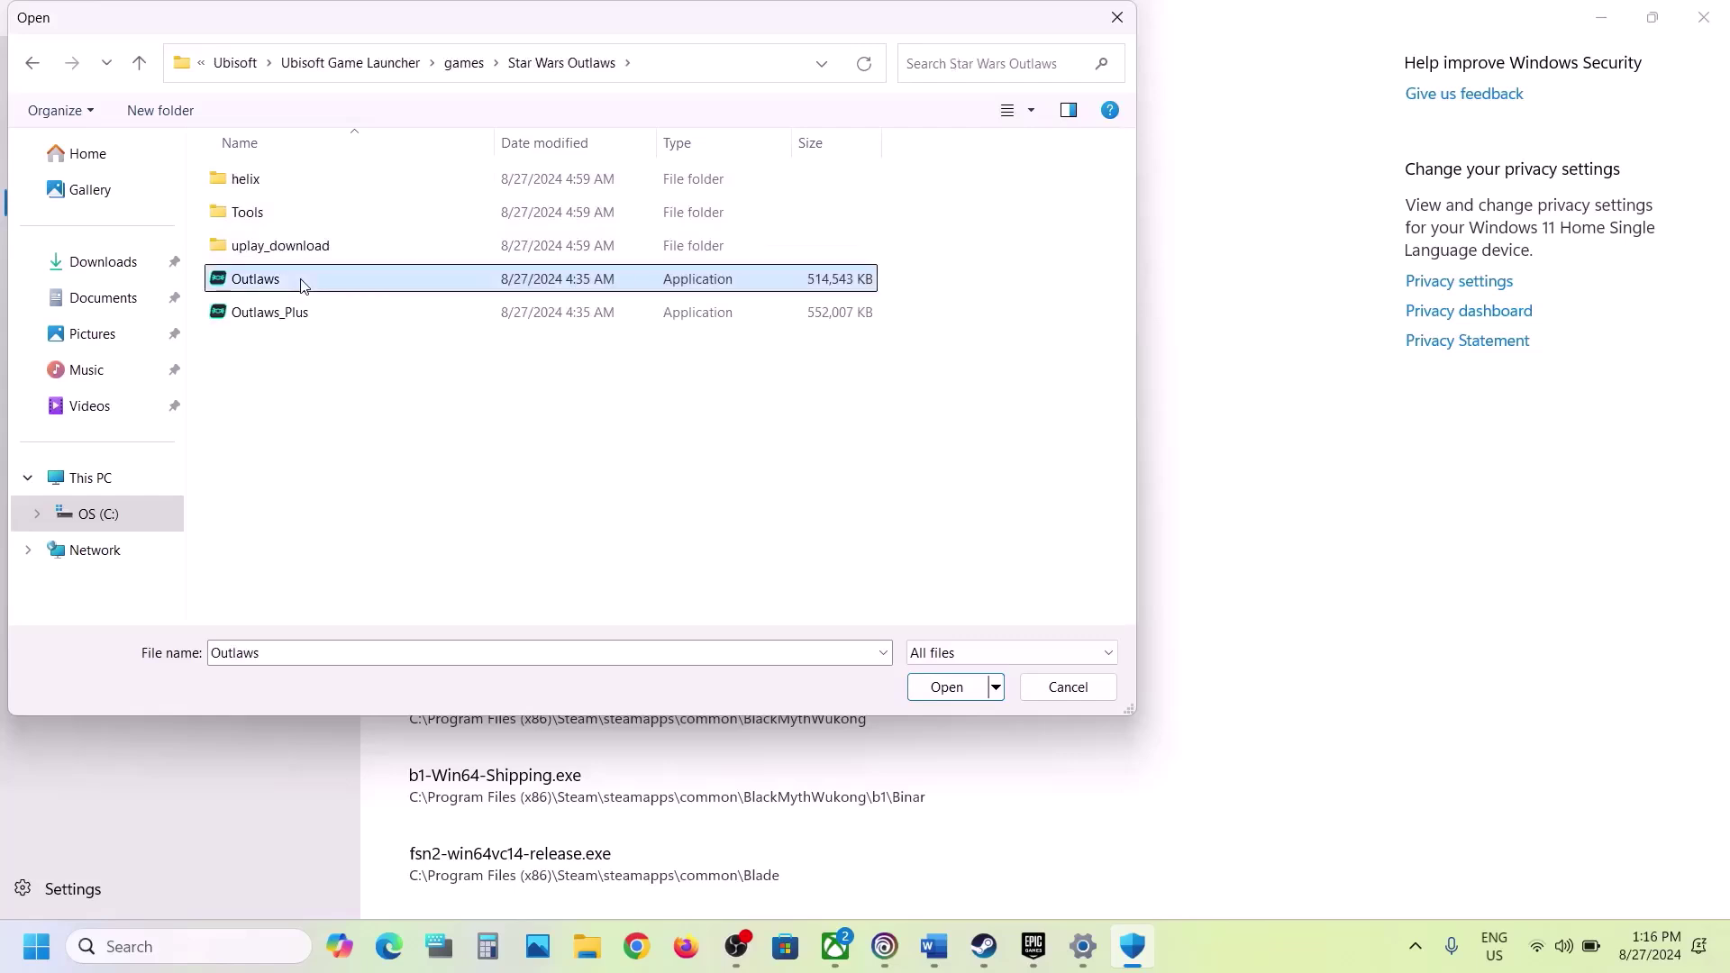
left_click(937, 690)
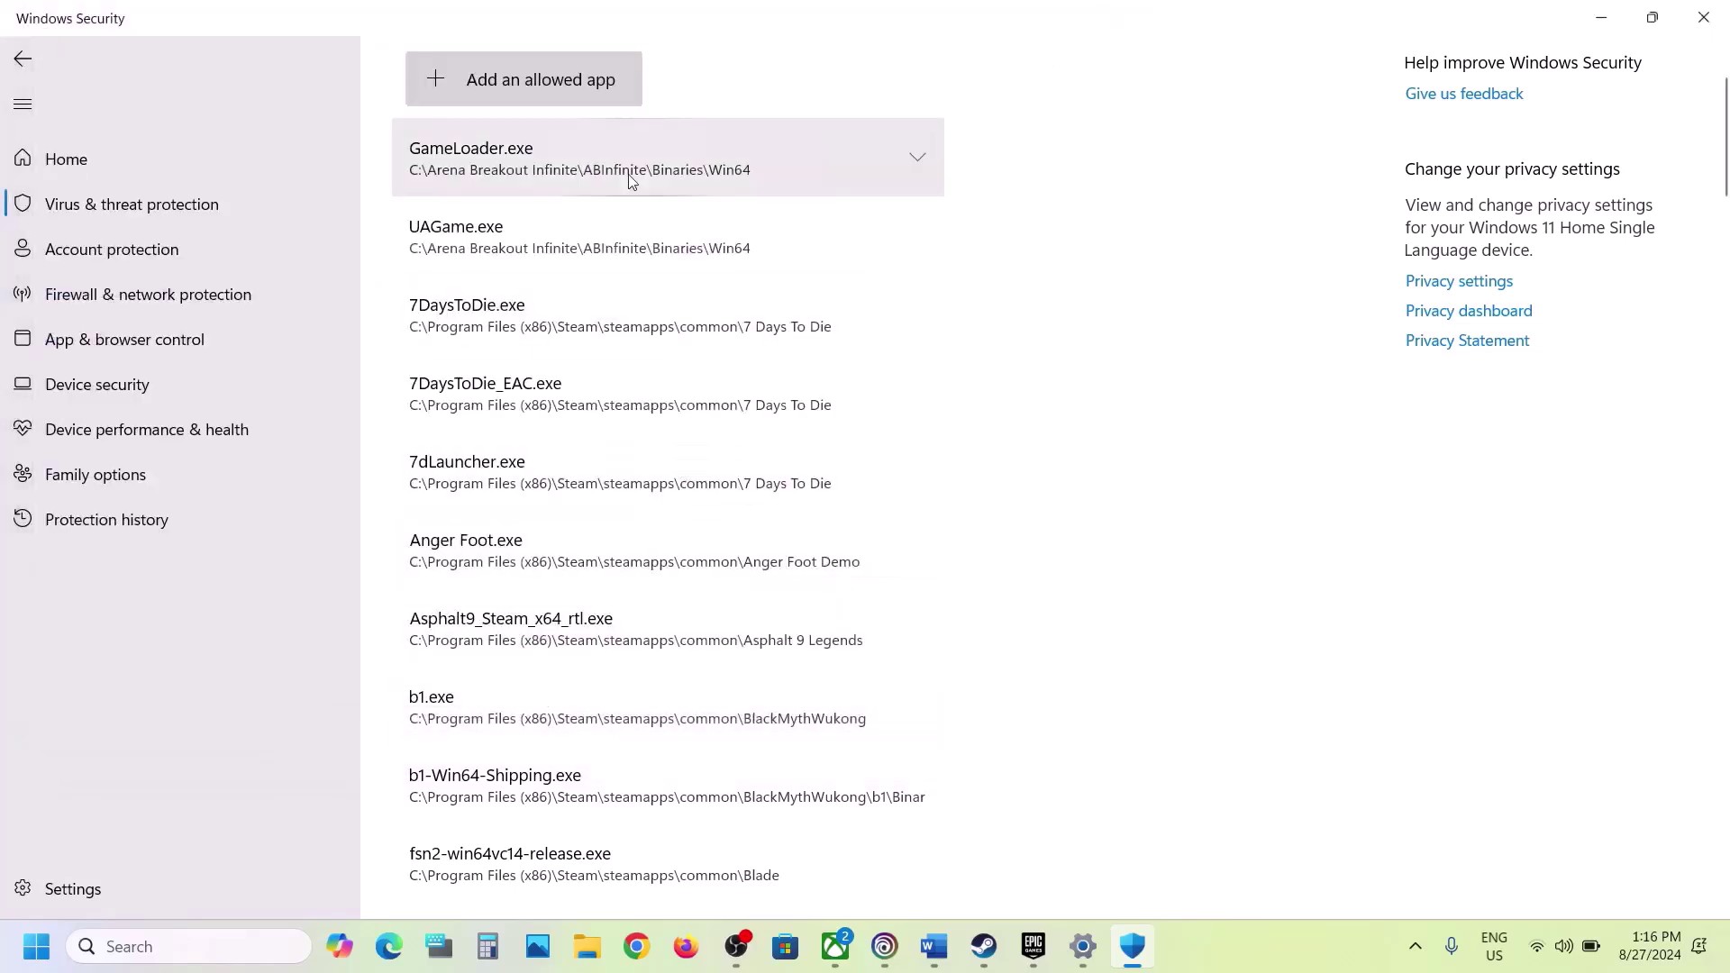
Step: Add Outlaws_Plus from the Star Wars Outlaws folder to the apps allowed through Controlled folder access
left_click(543, 94)
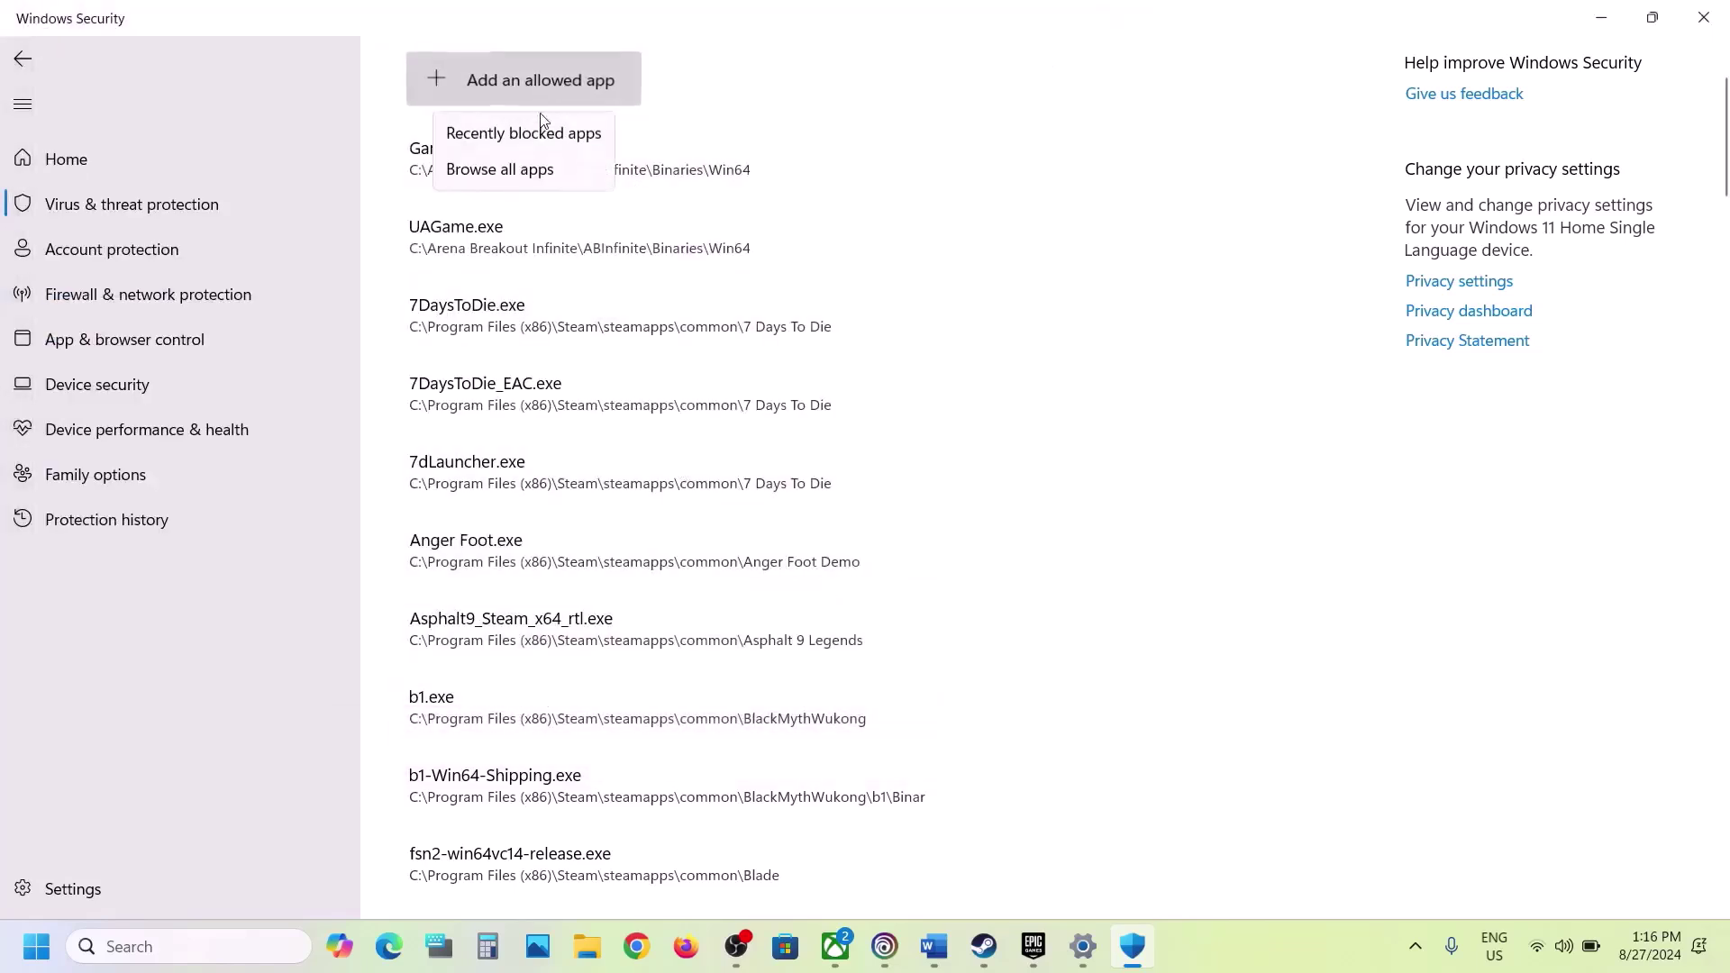
left_click(542, 170)
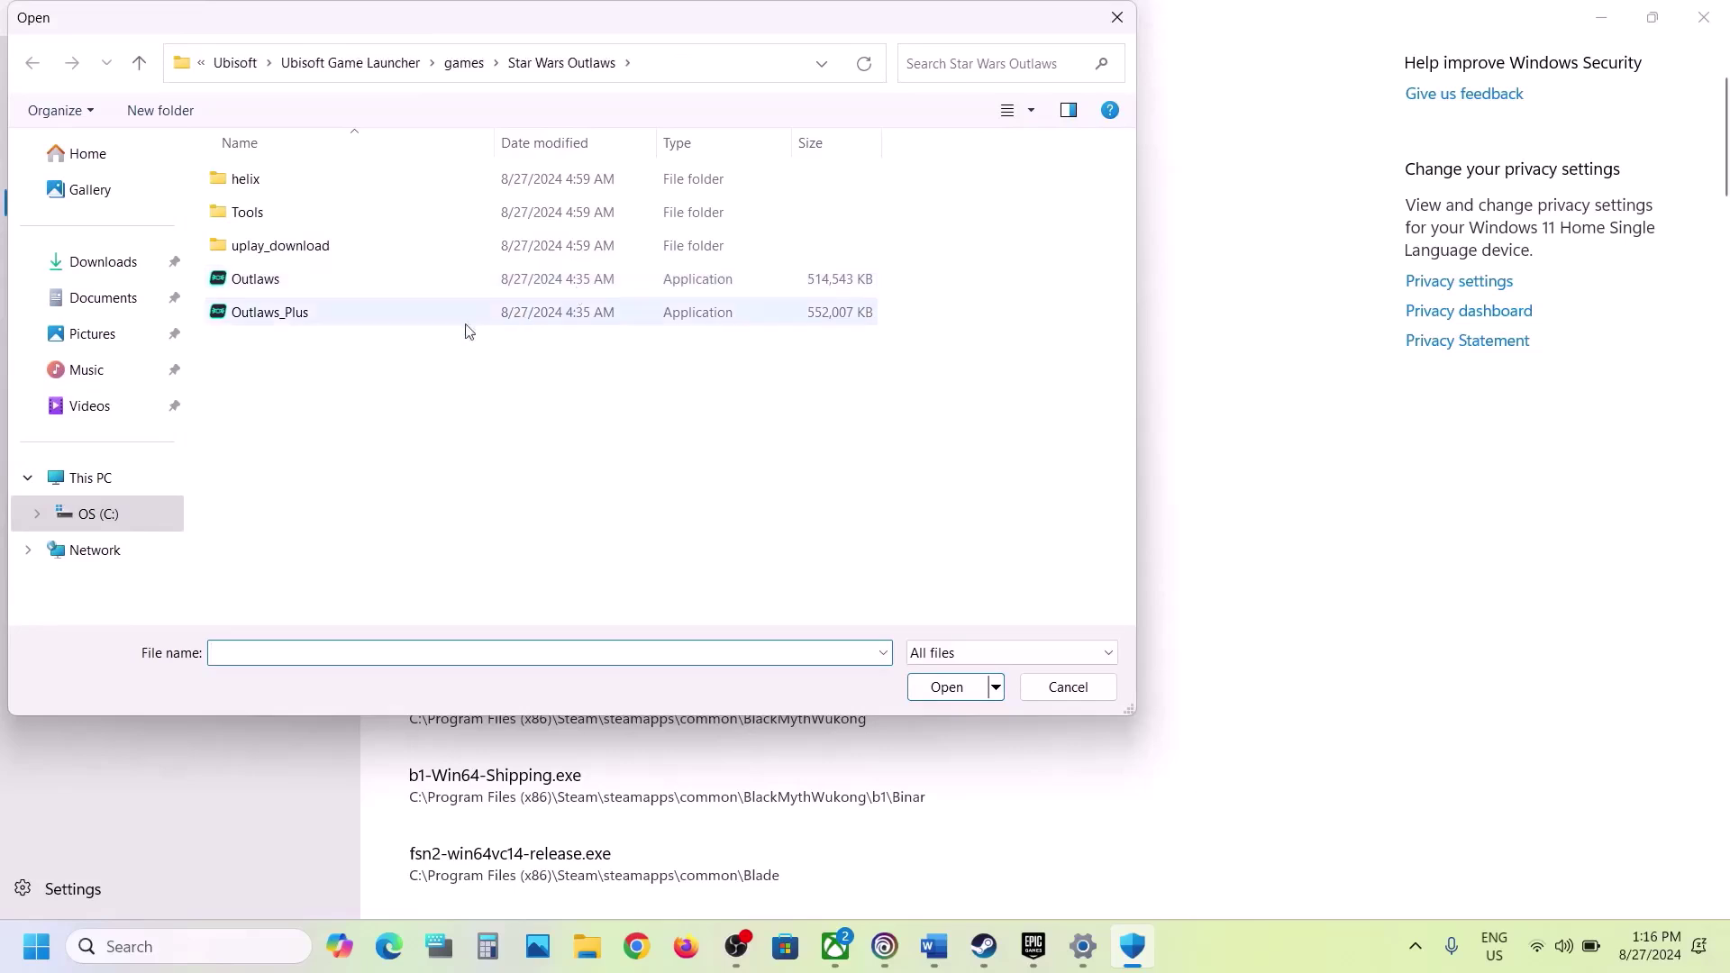
left_click(348, 320)
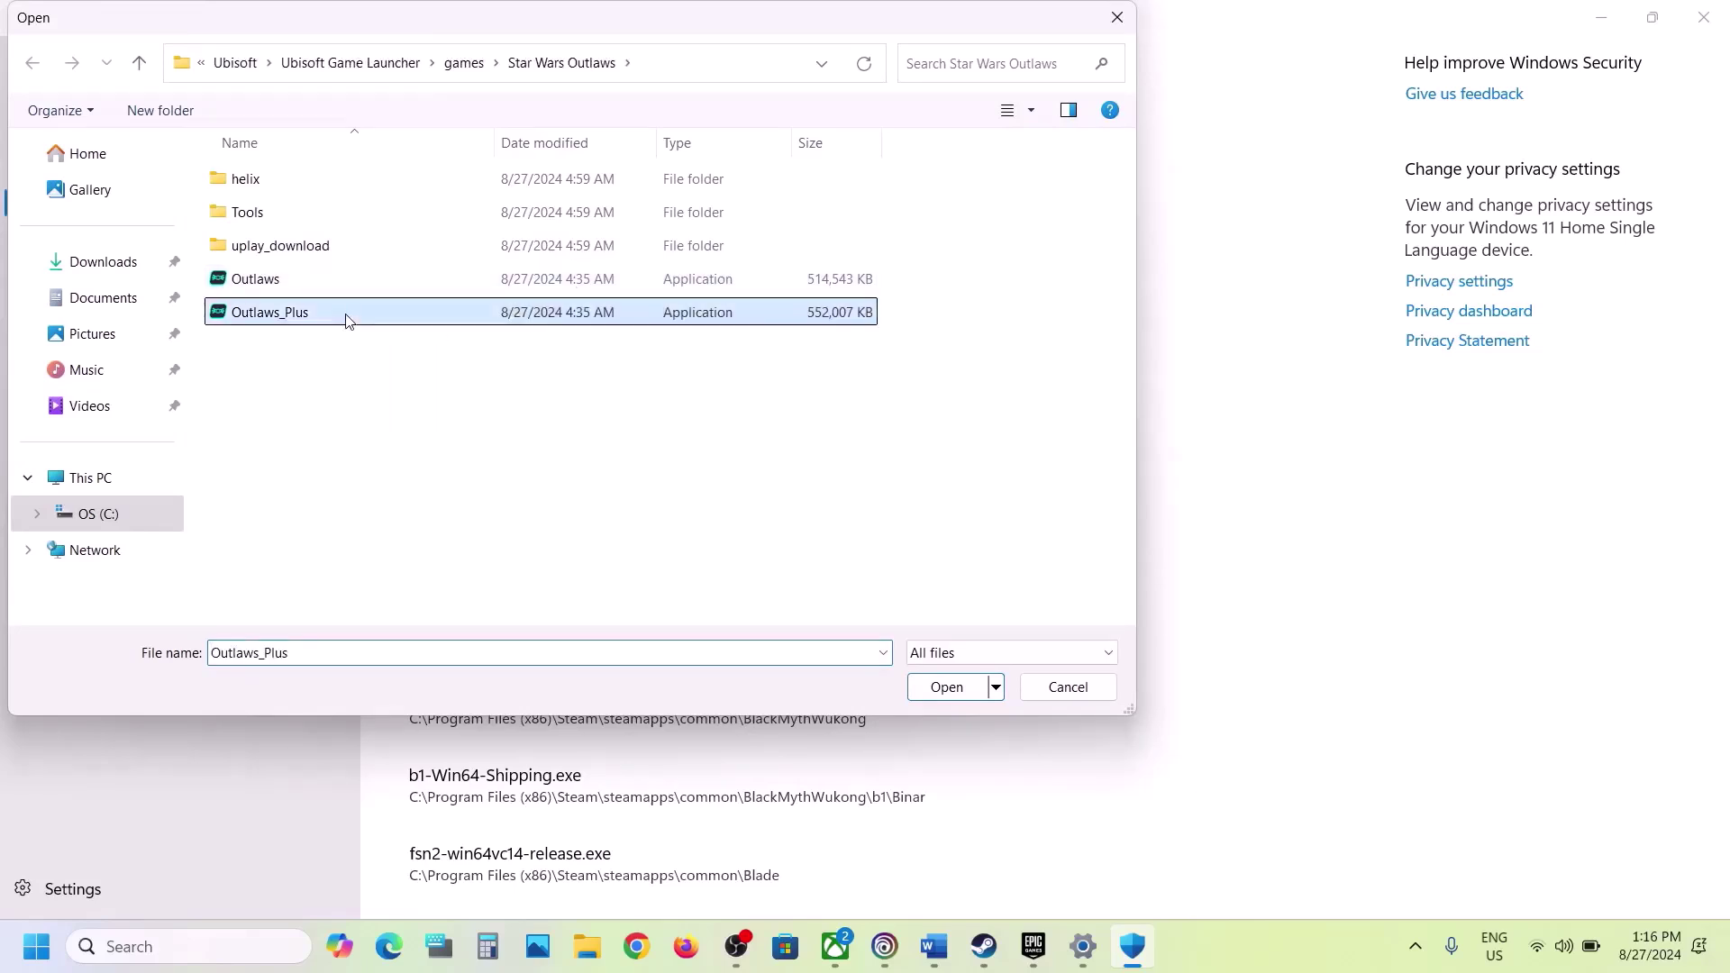
left_click(962, 695)
Step: Find and open Control Panel, and go to the list of apps allowed through Windows Defender Firewall
left_click(220, 961)
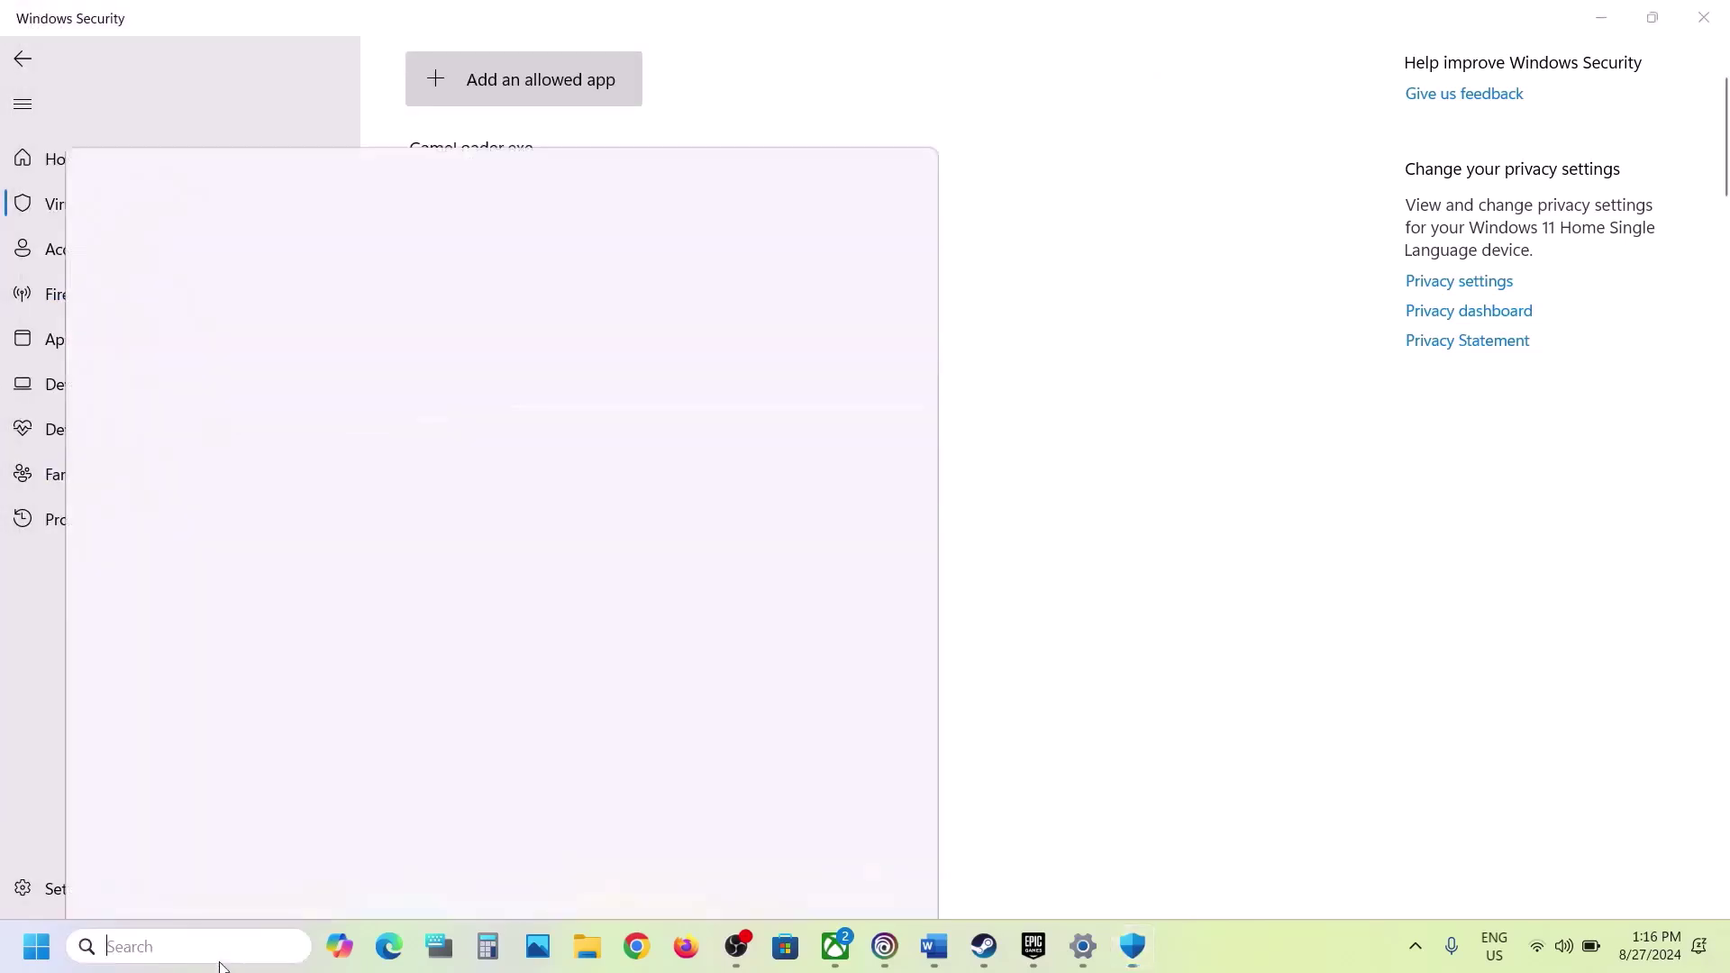
type("ontrol")
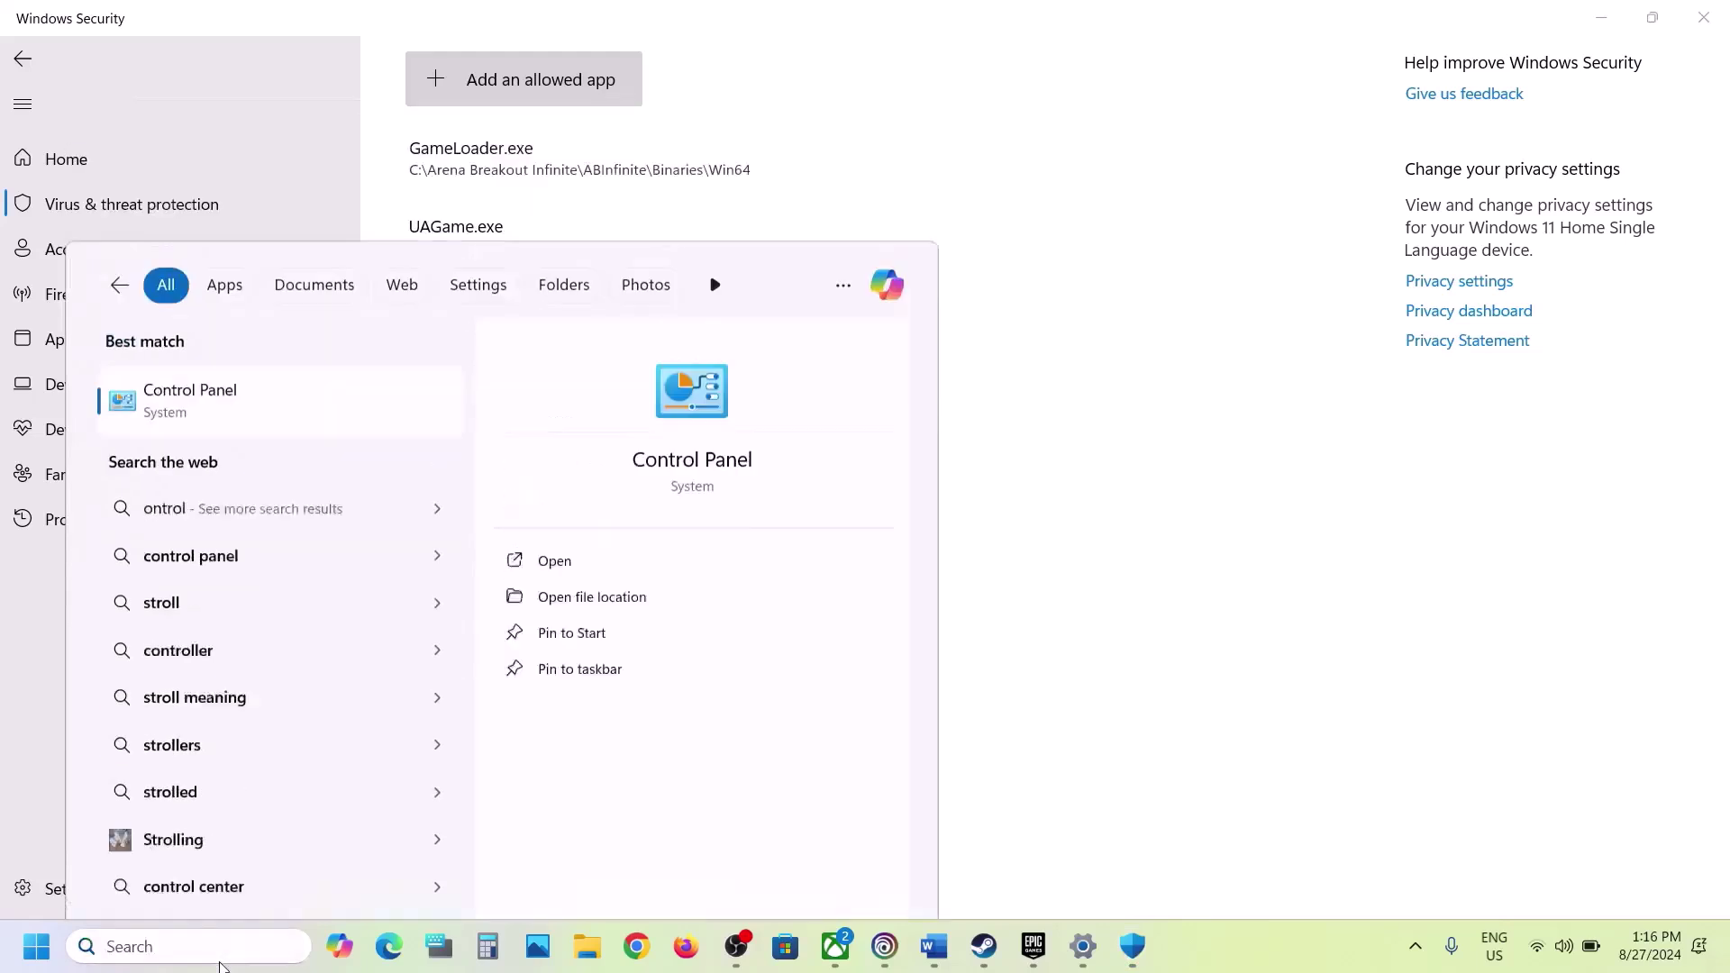
key("Return")
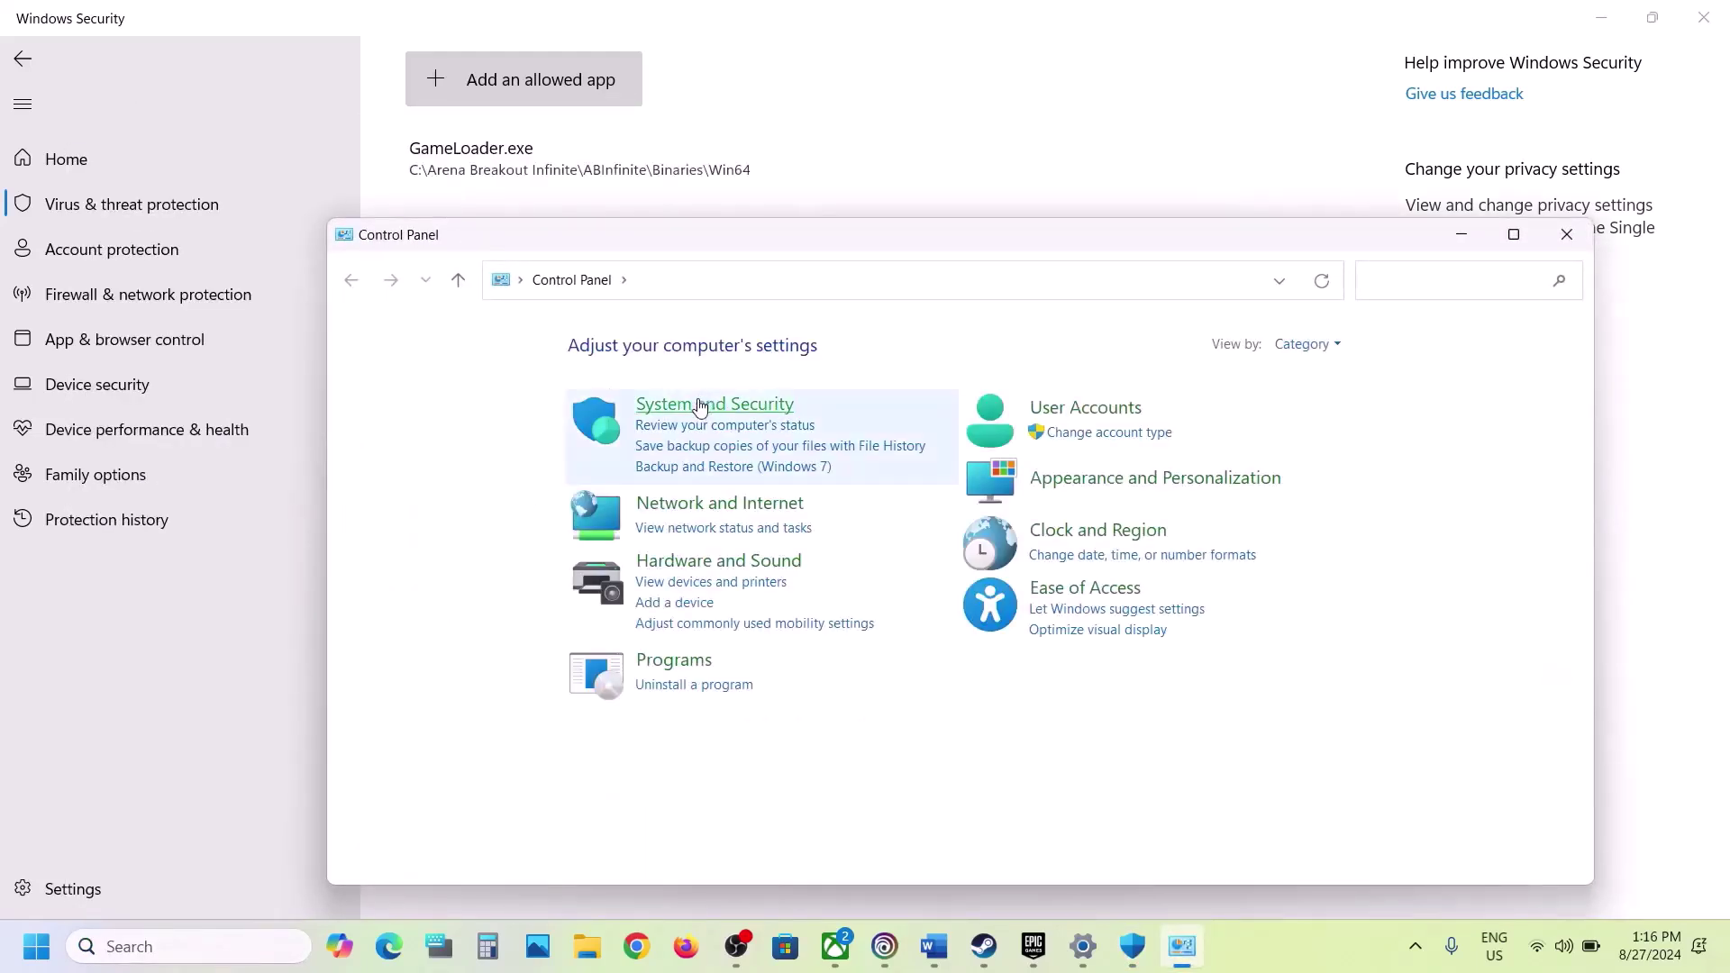
left_click(700, 405)
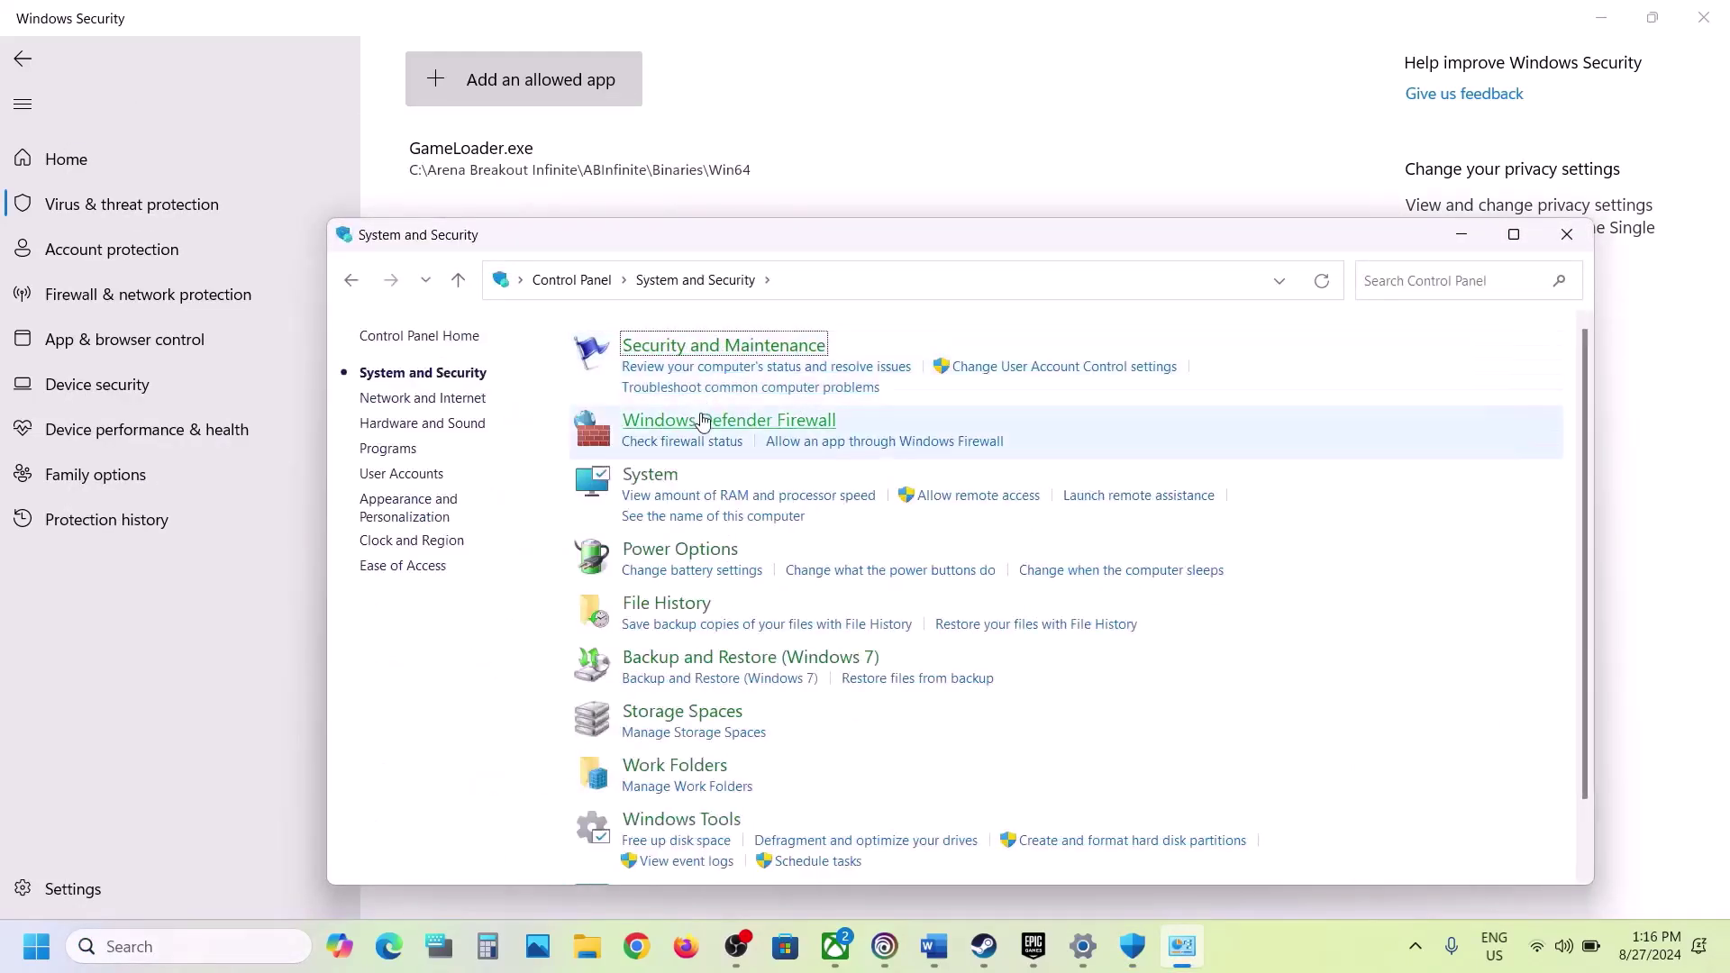
left_click(703, 420)
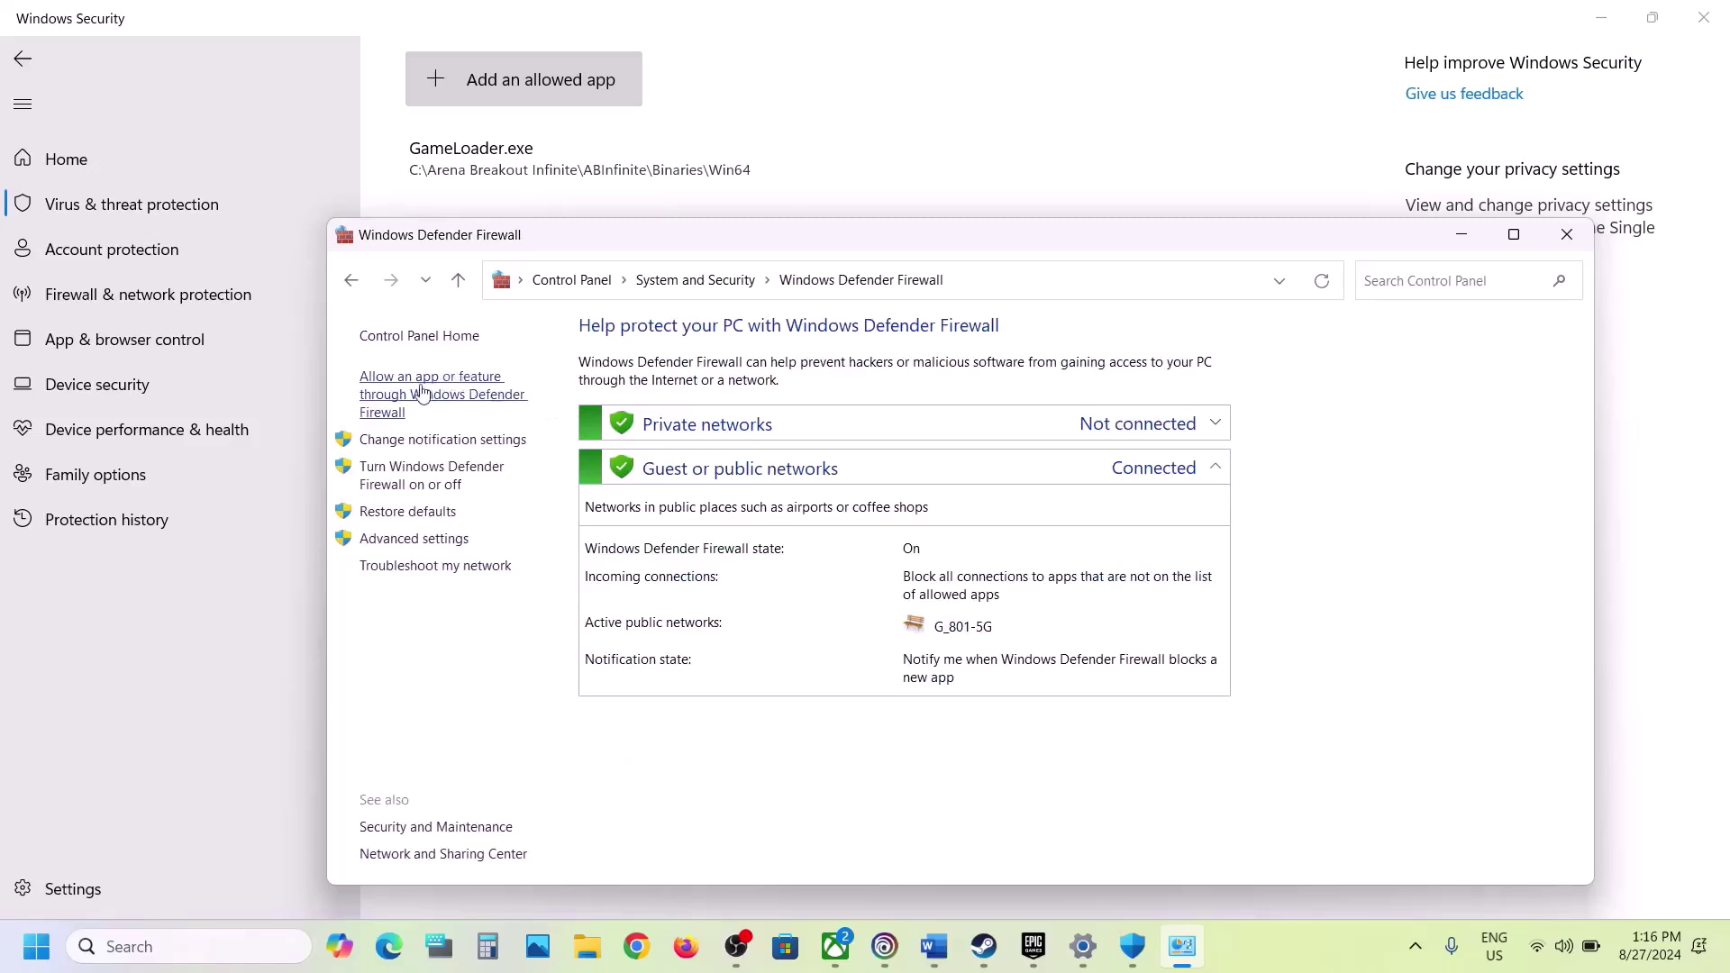
left_click(436, 389)
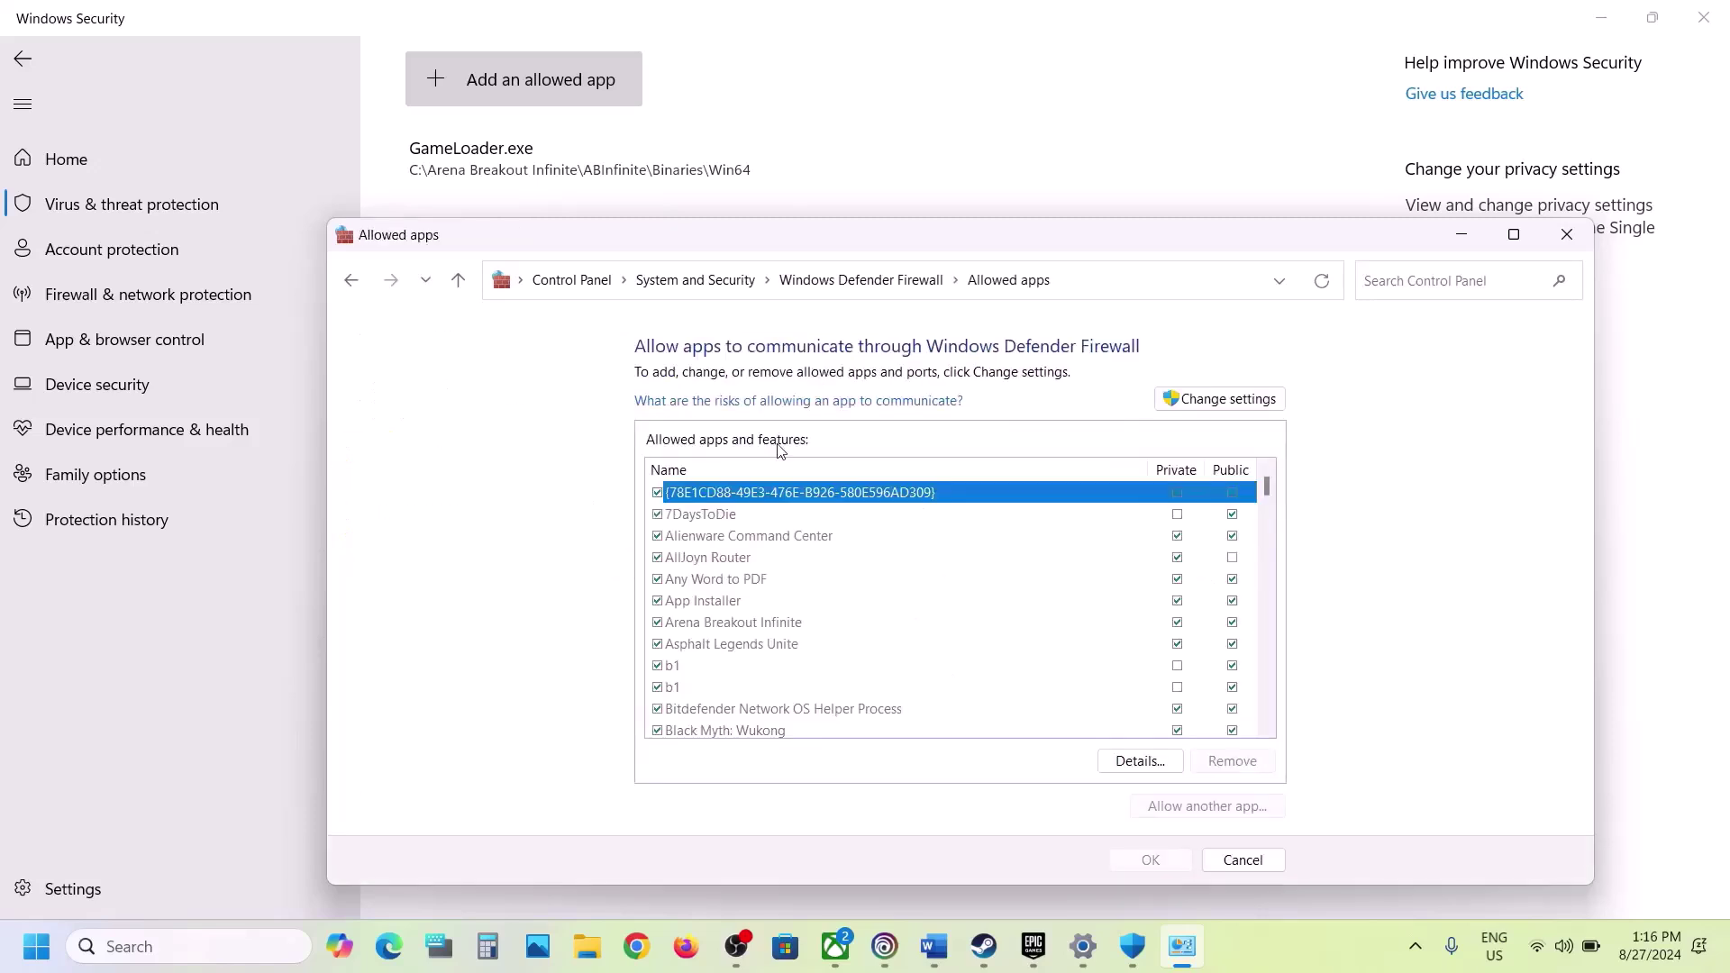
Step: Unlock the firewall's allowed apps for changes and try to add Outlaws from the Star Wars Outlaws folder
left_click(1192, 399)
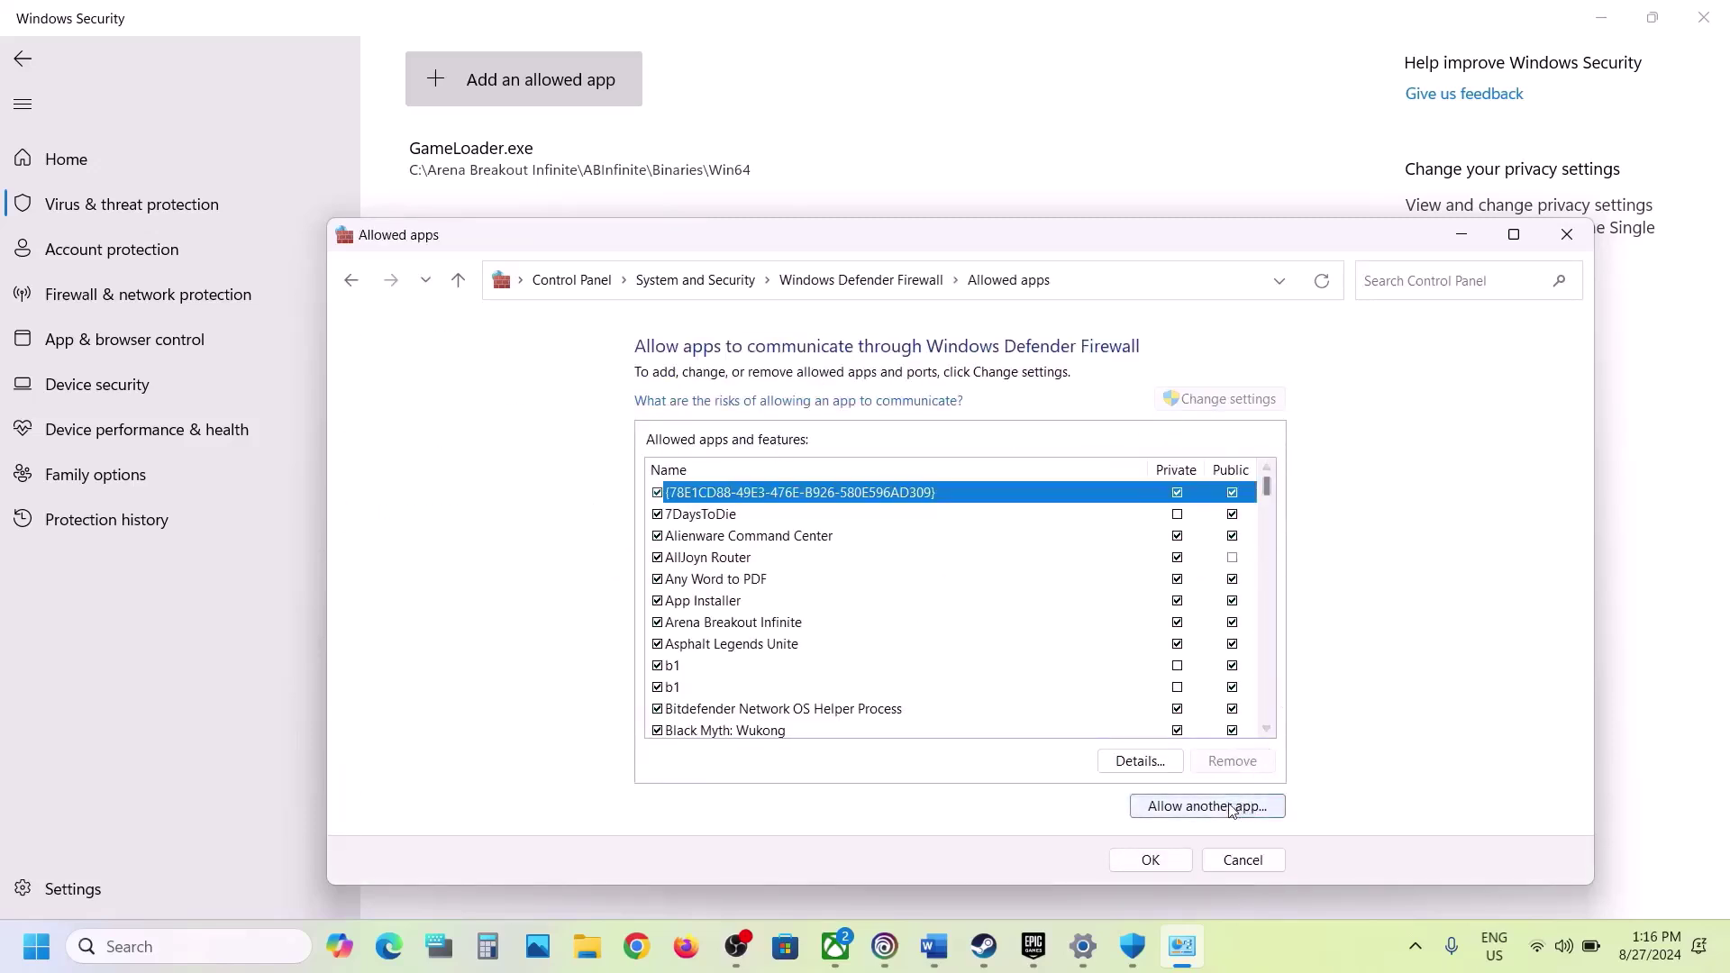
left_click(1216, 814)
left_click(1113, 675)
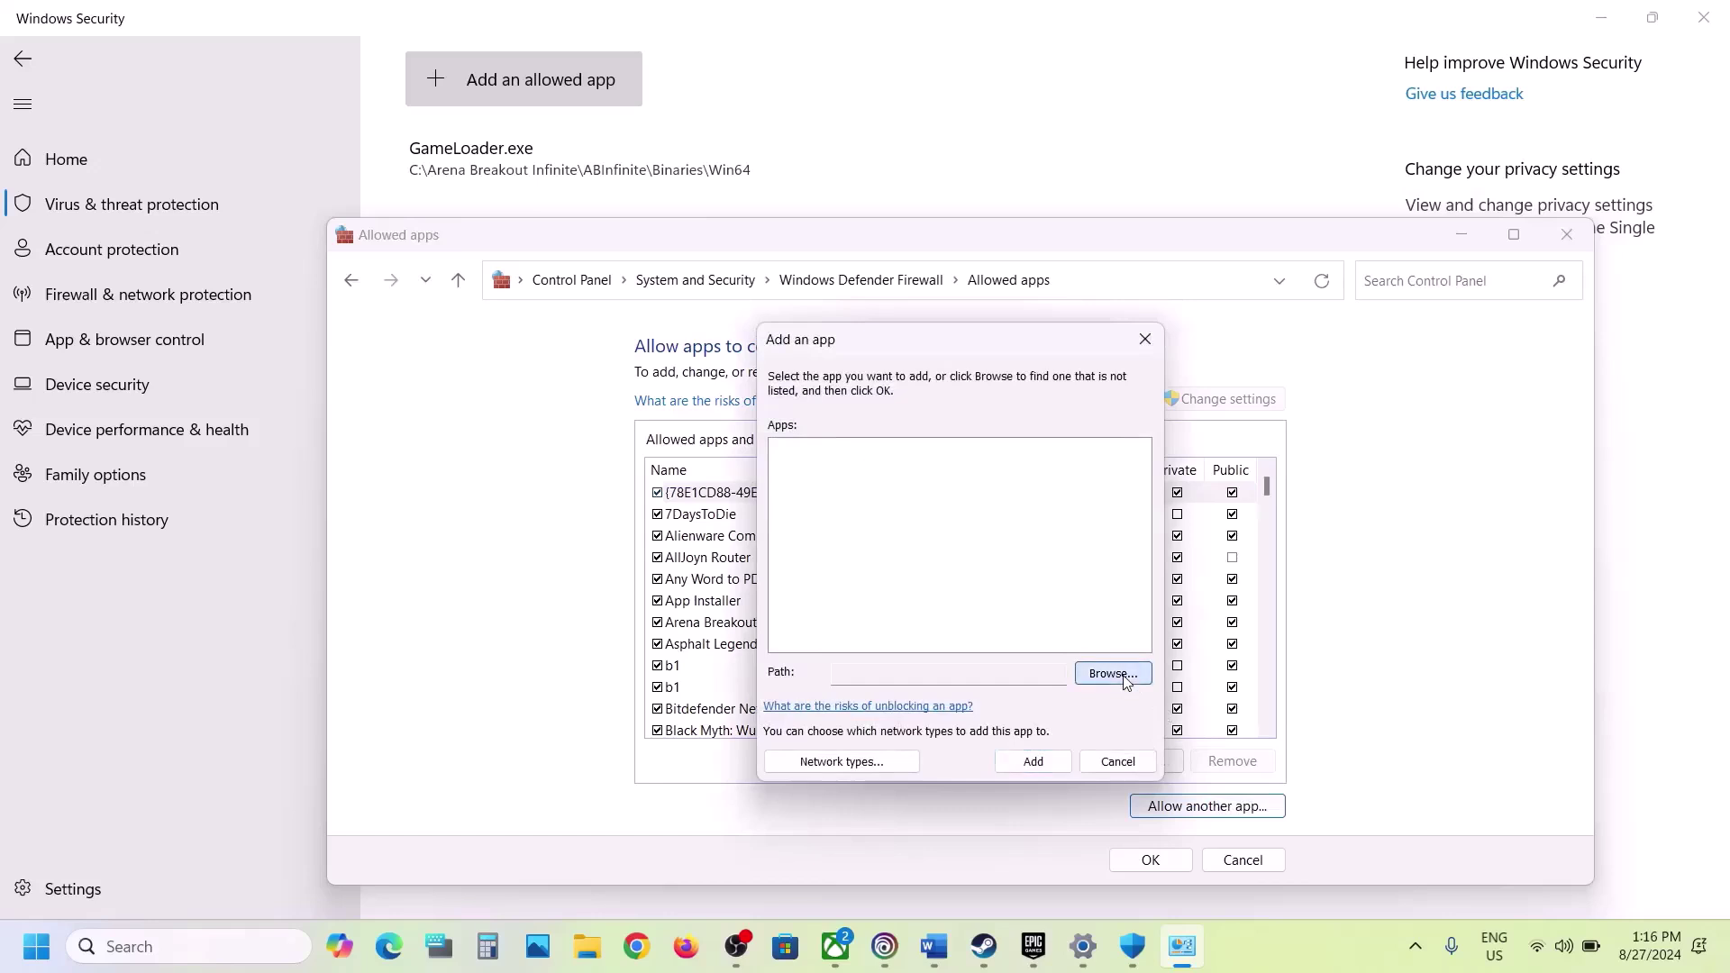
left_click(1050, 595)
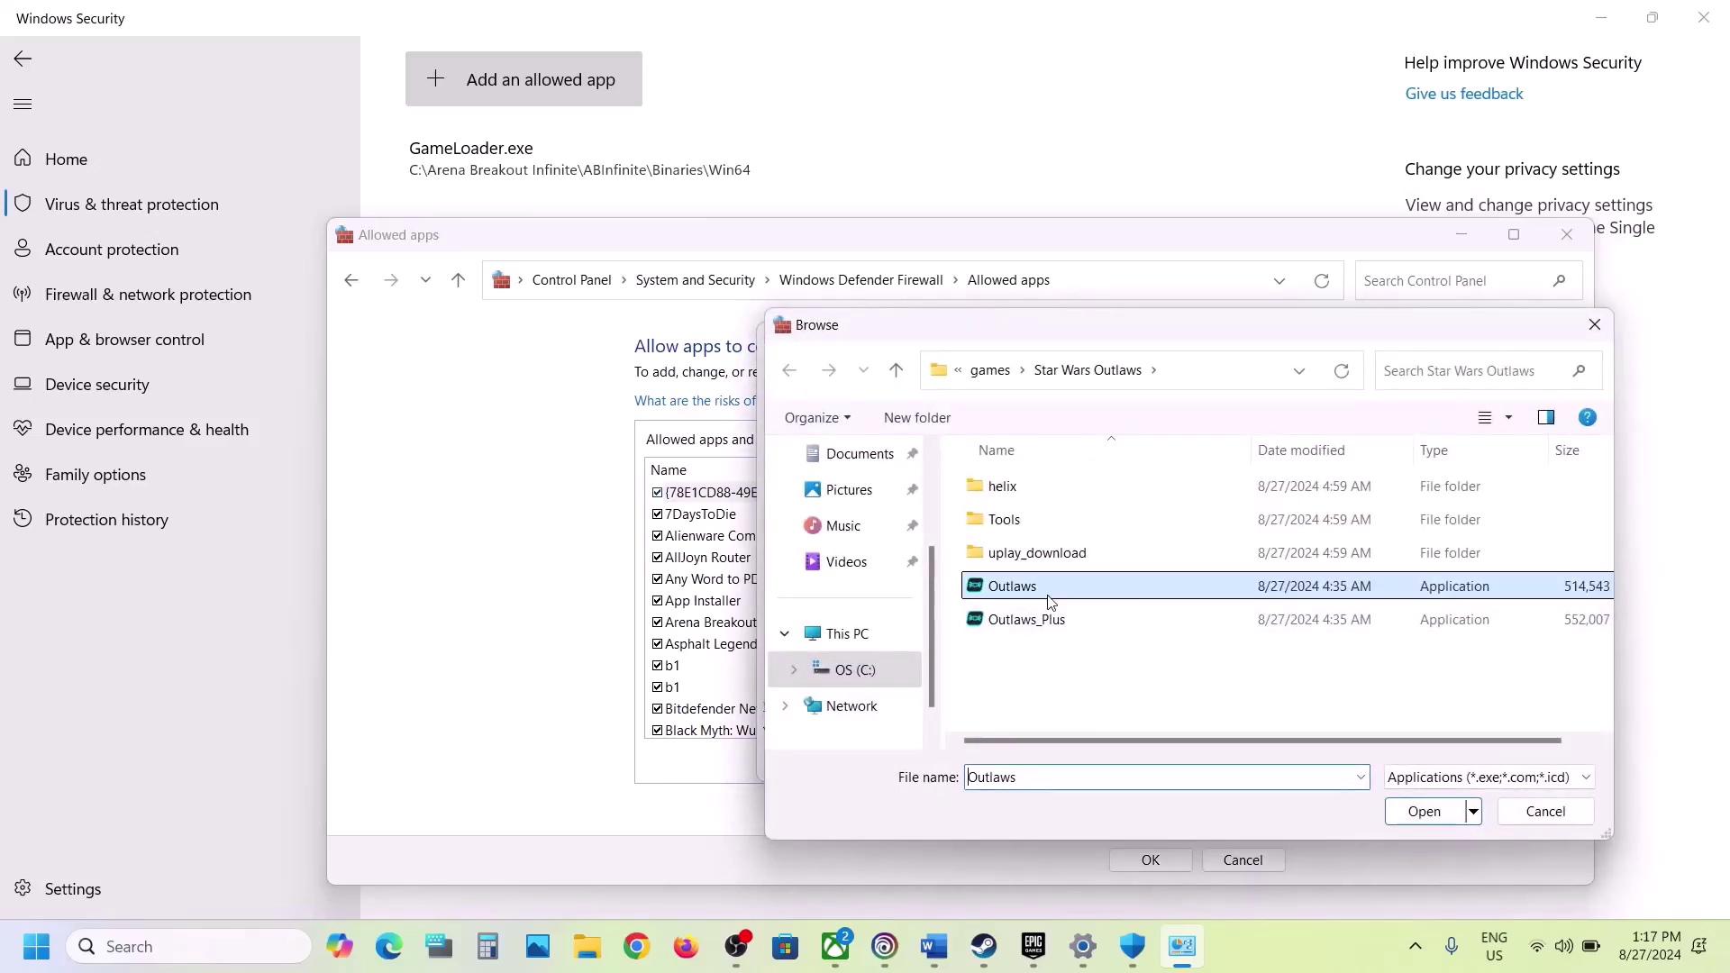
left_click(1419, 813)
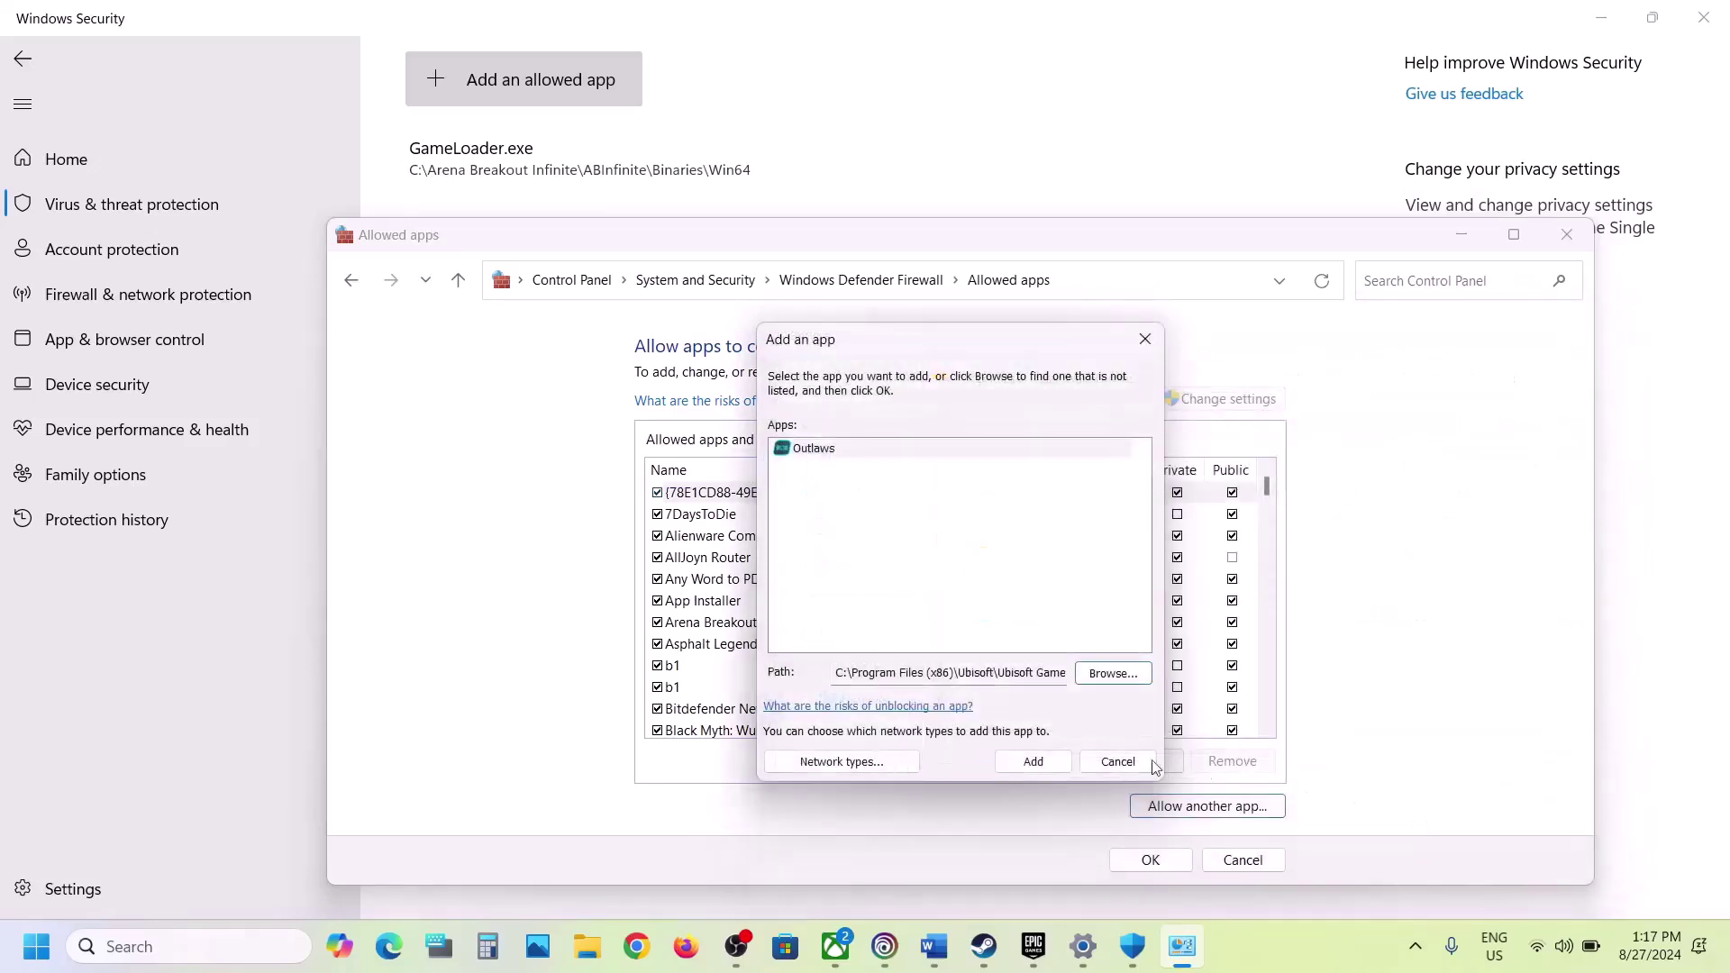
left_click(1034, 762)
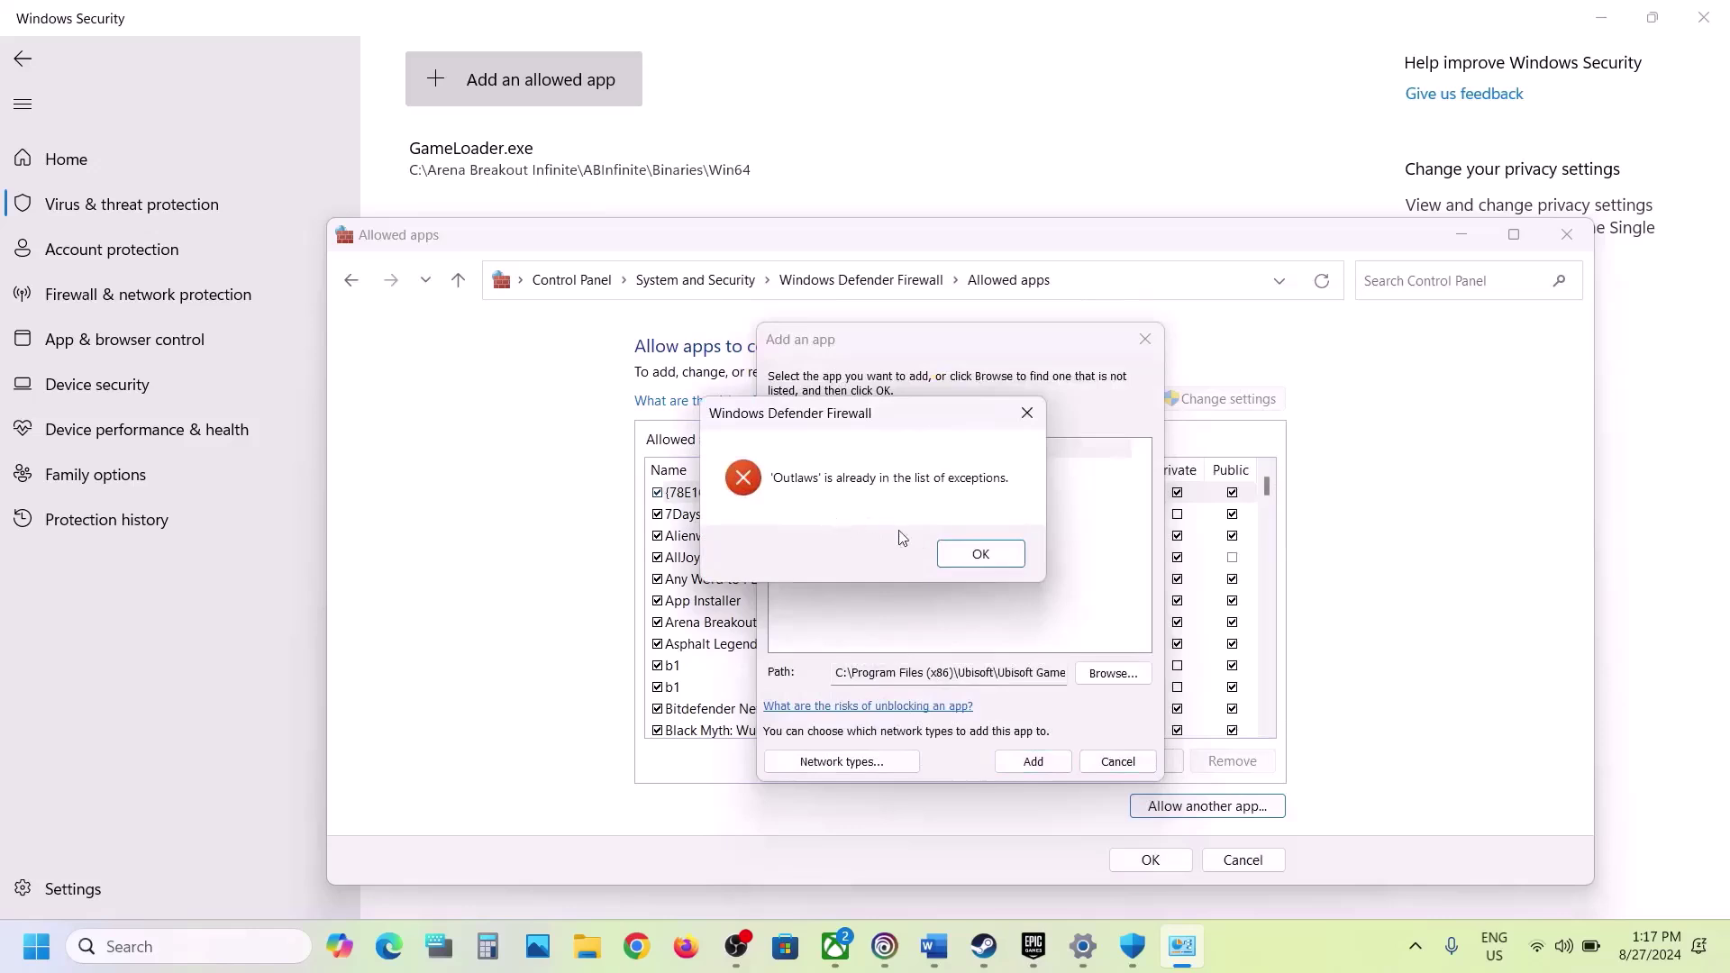
left_click(980, 556)
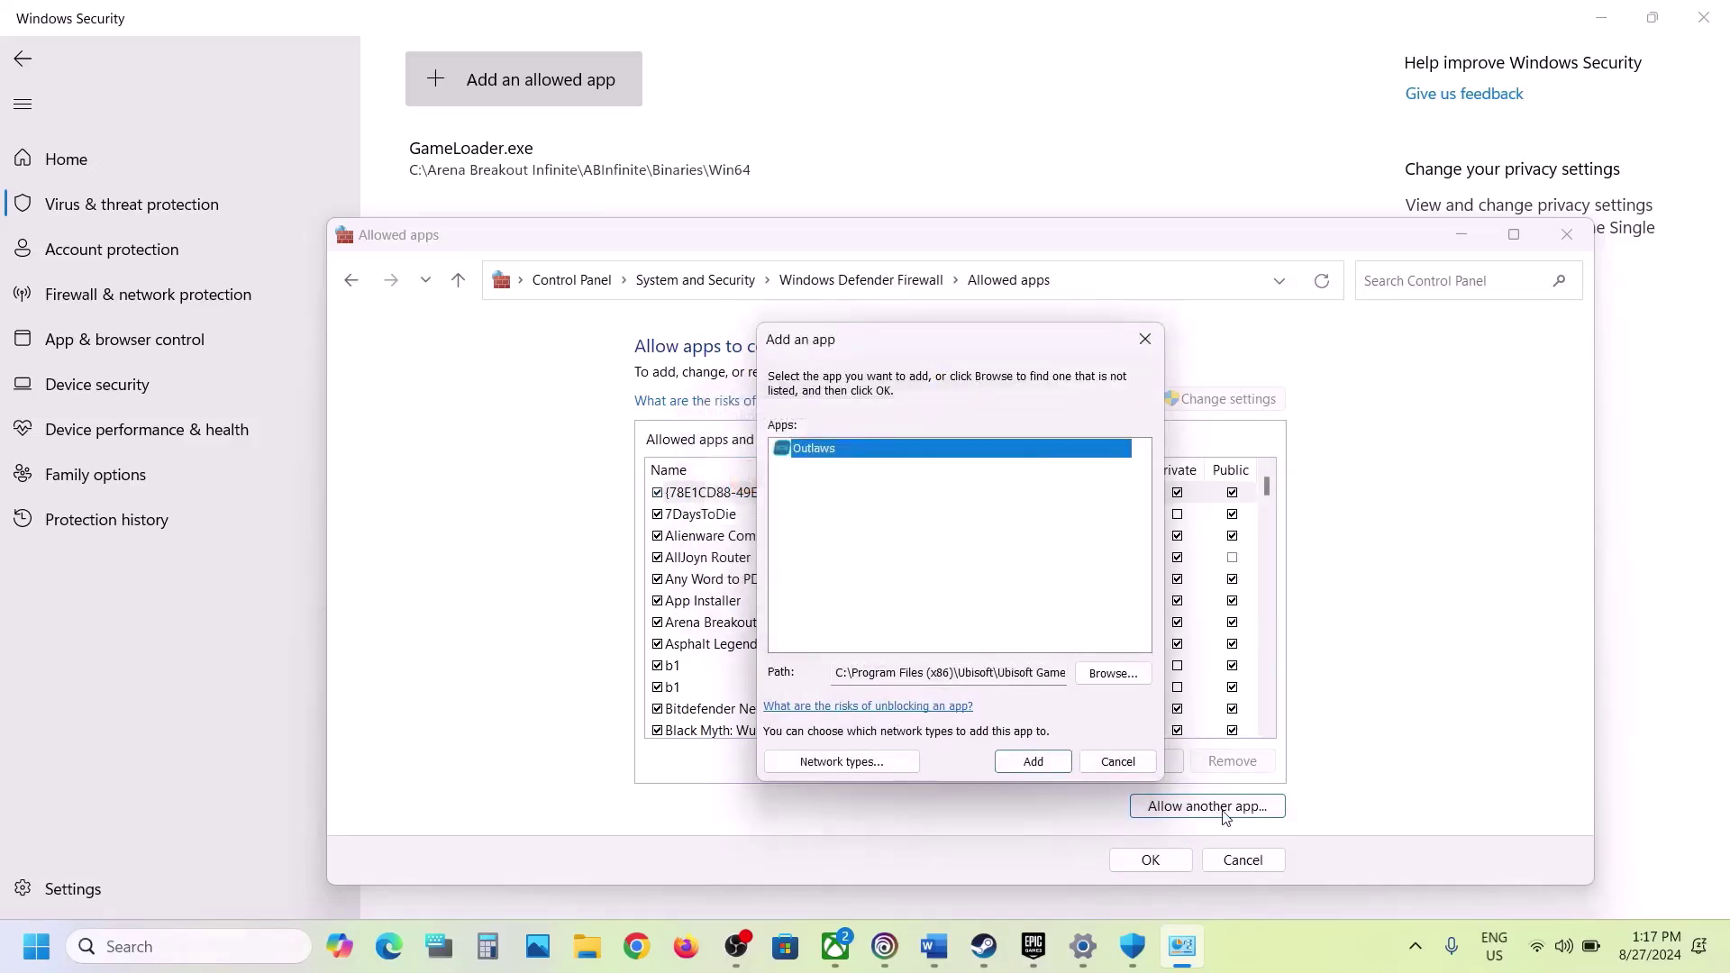
Step: Try to add Outlaws_Plus from the Star Wars Outlaws folder to the firewall's allowed apps
left_click(1113, 678)
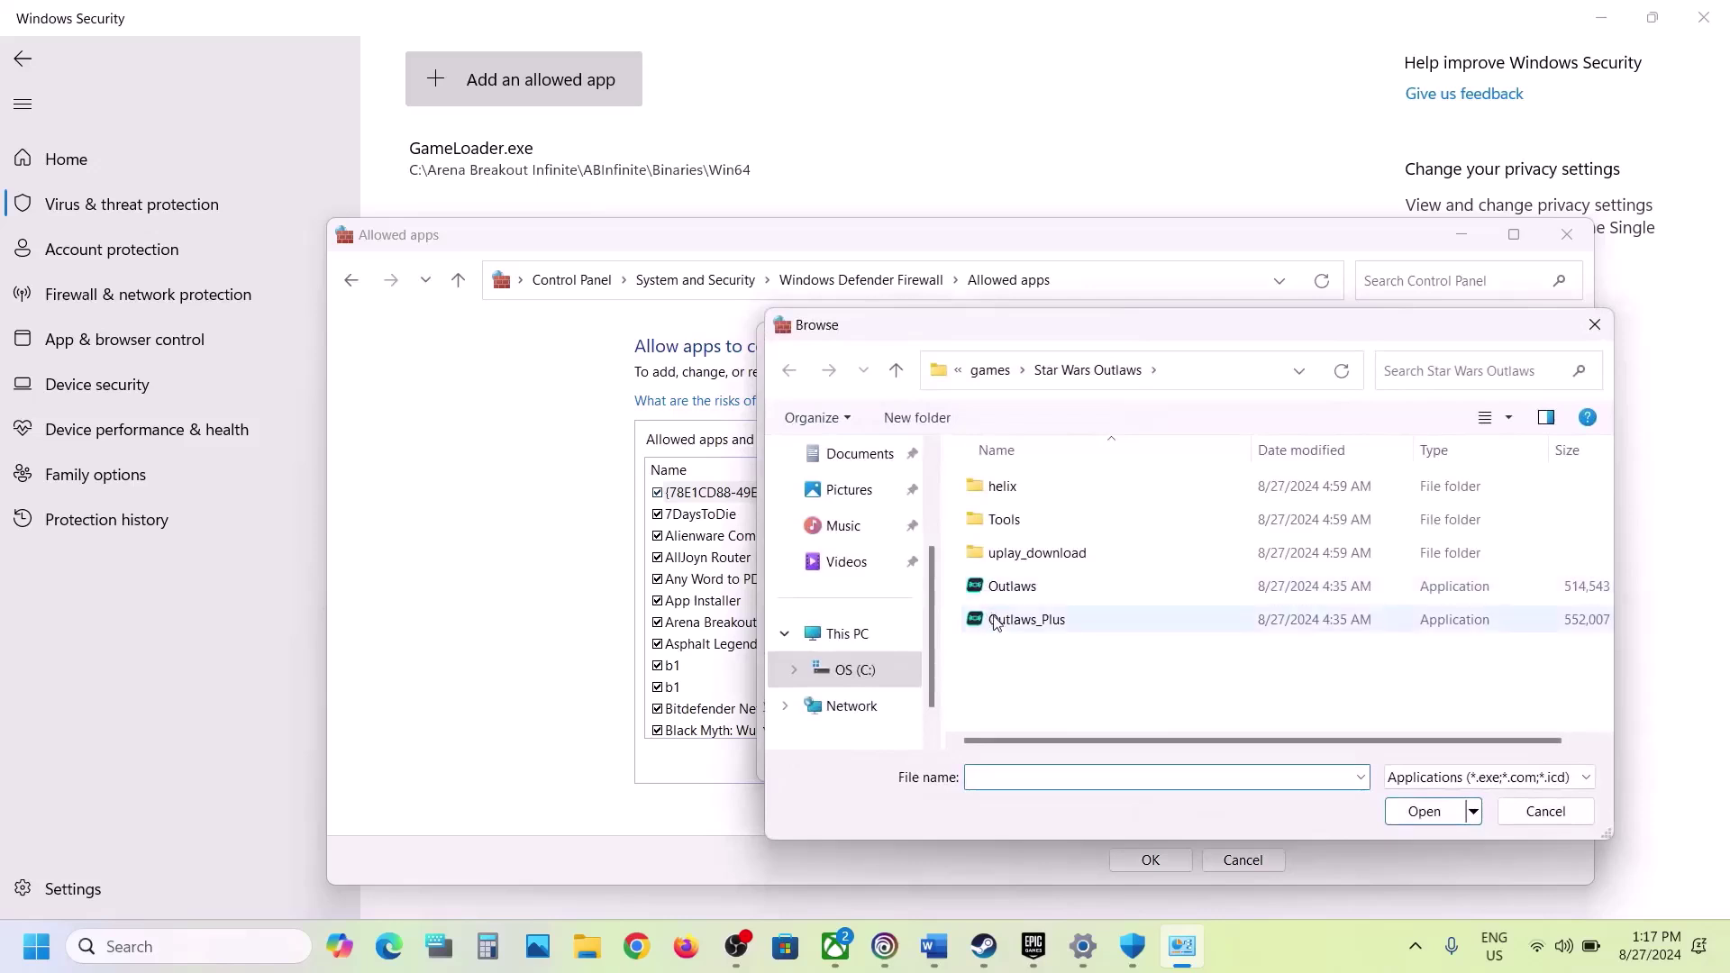
left_click(997, 621)
left_click(1415, 814)
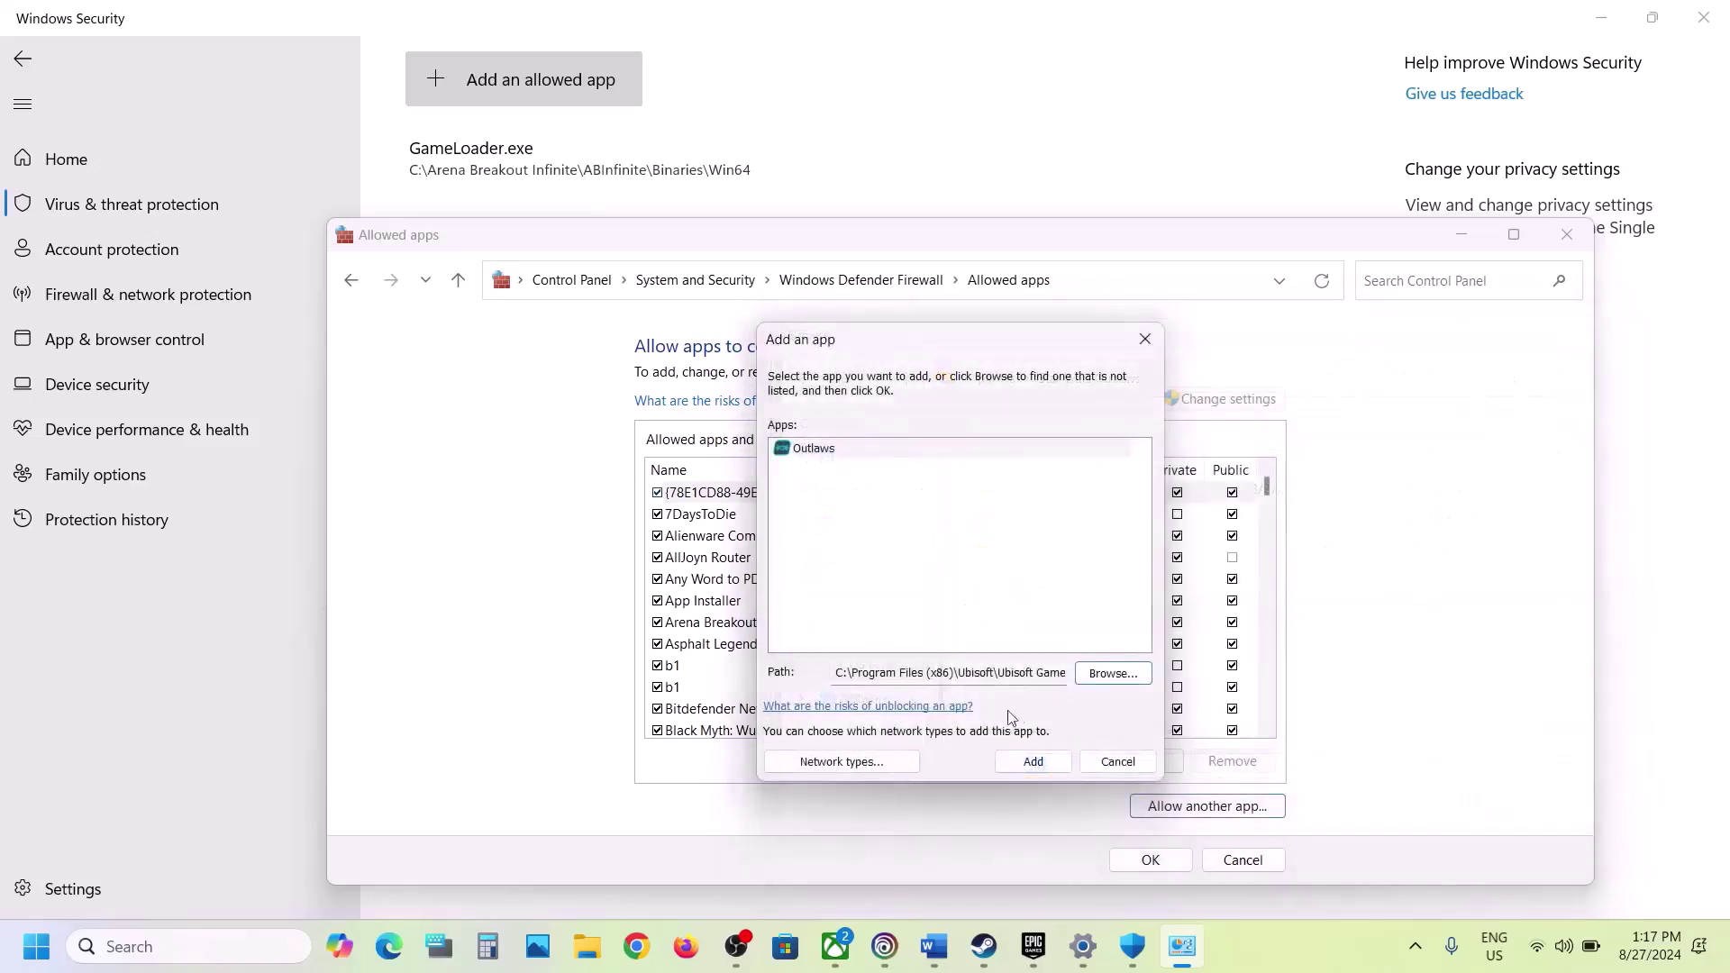
left_click(1044, 764)
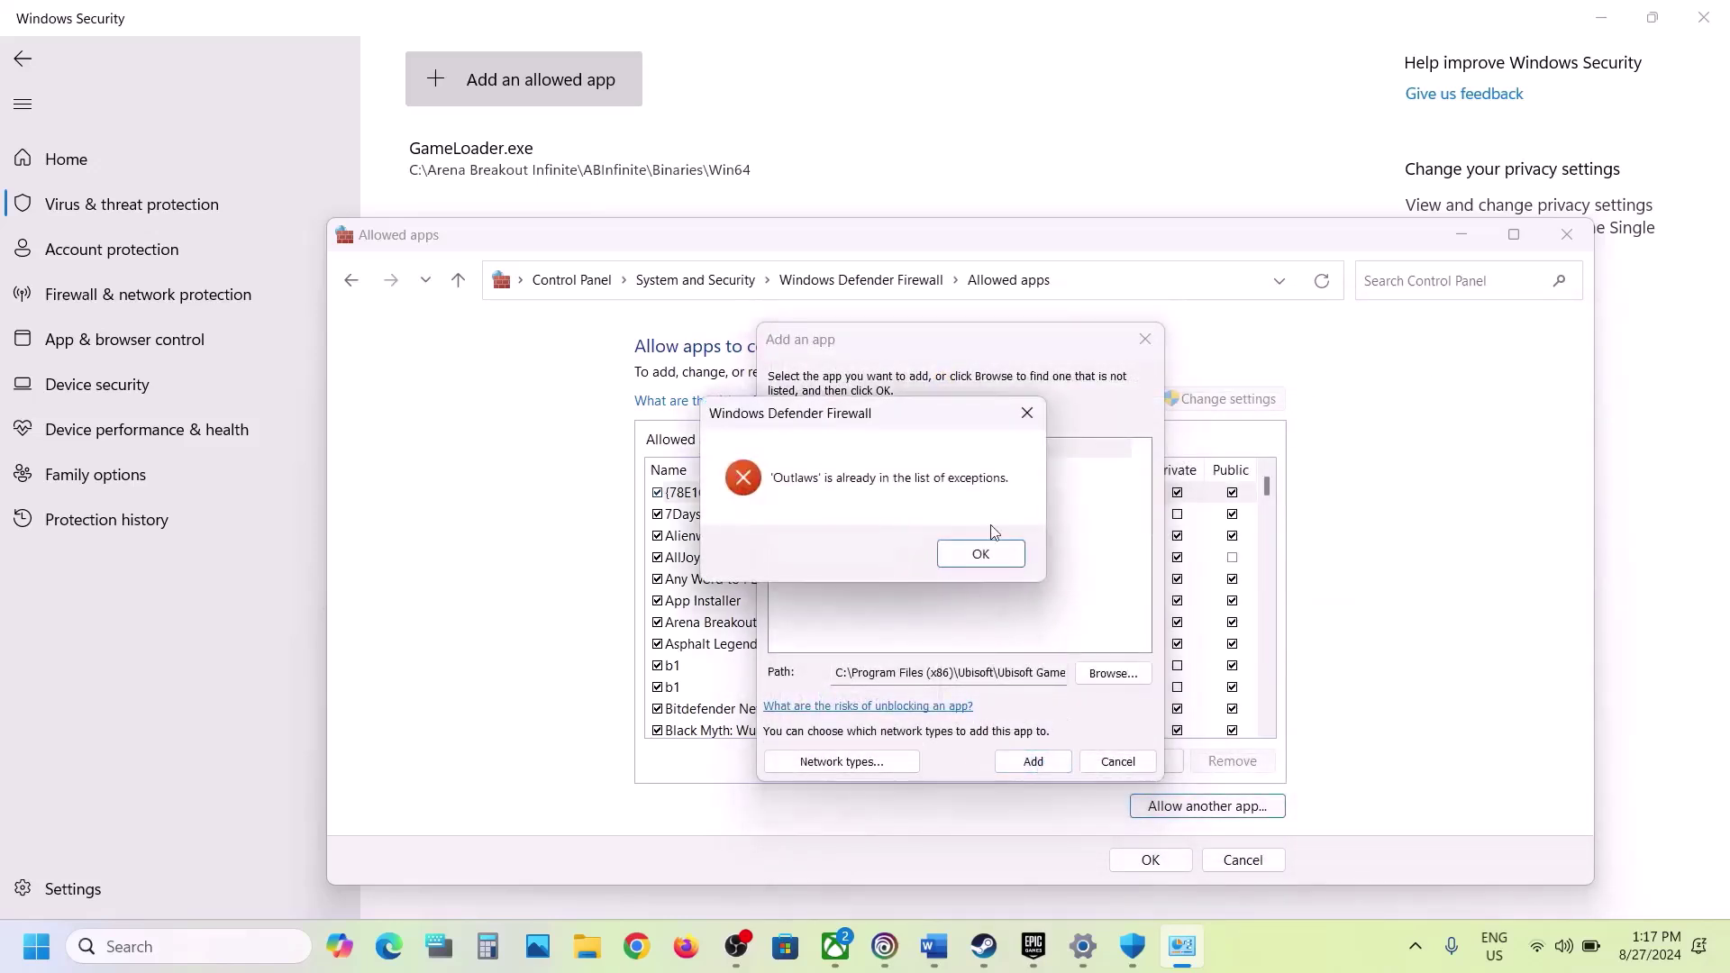
left_click(980, 553)
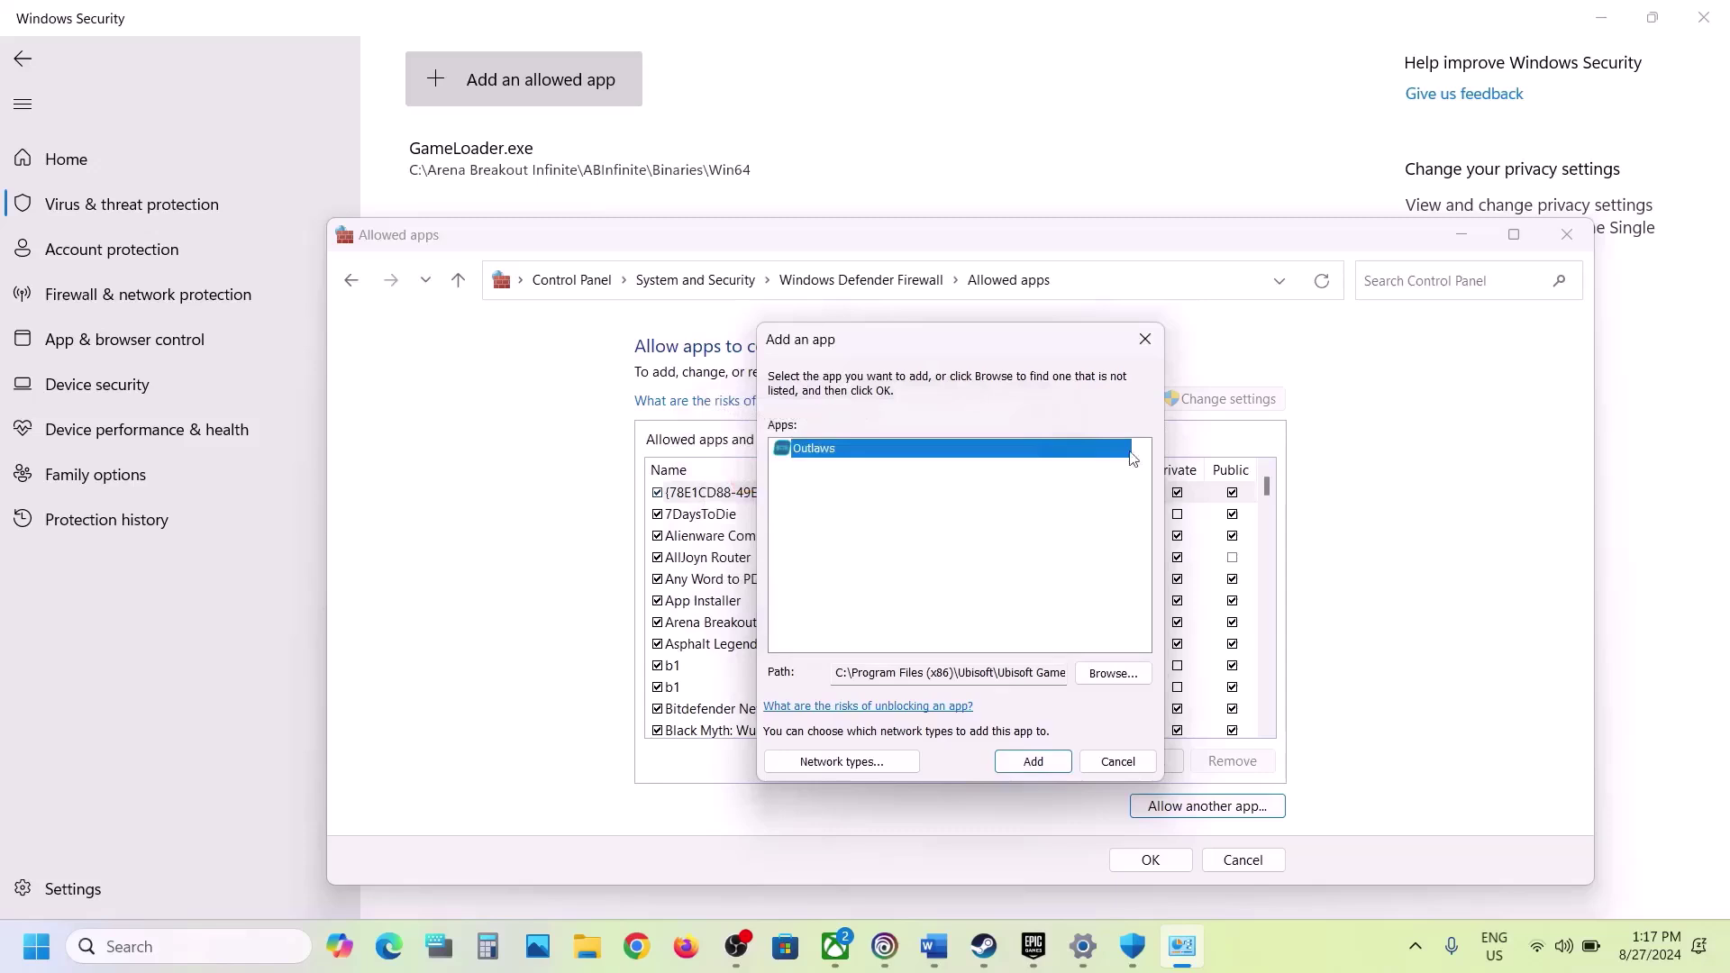
Step: Close the Add an app dialog along with the Control Panel, Windows Security and Settings windows
left_click(1158, 339)
left_click(1570, 234)
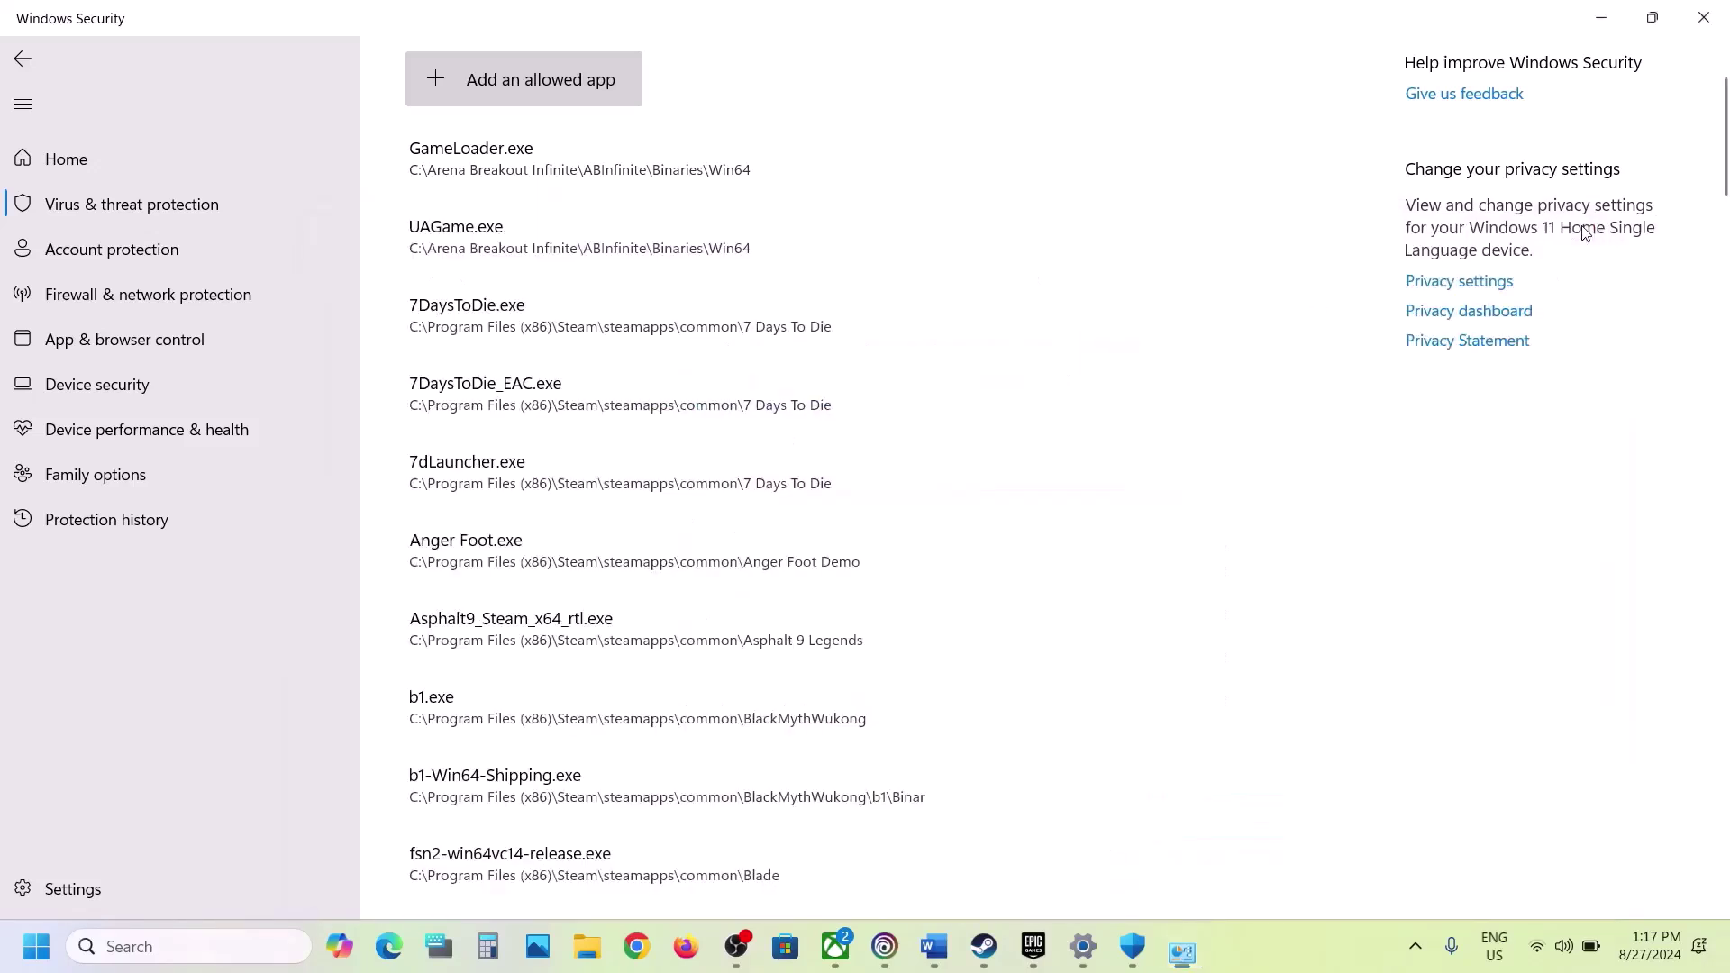
left_click(1706, 35)
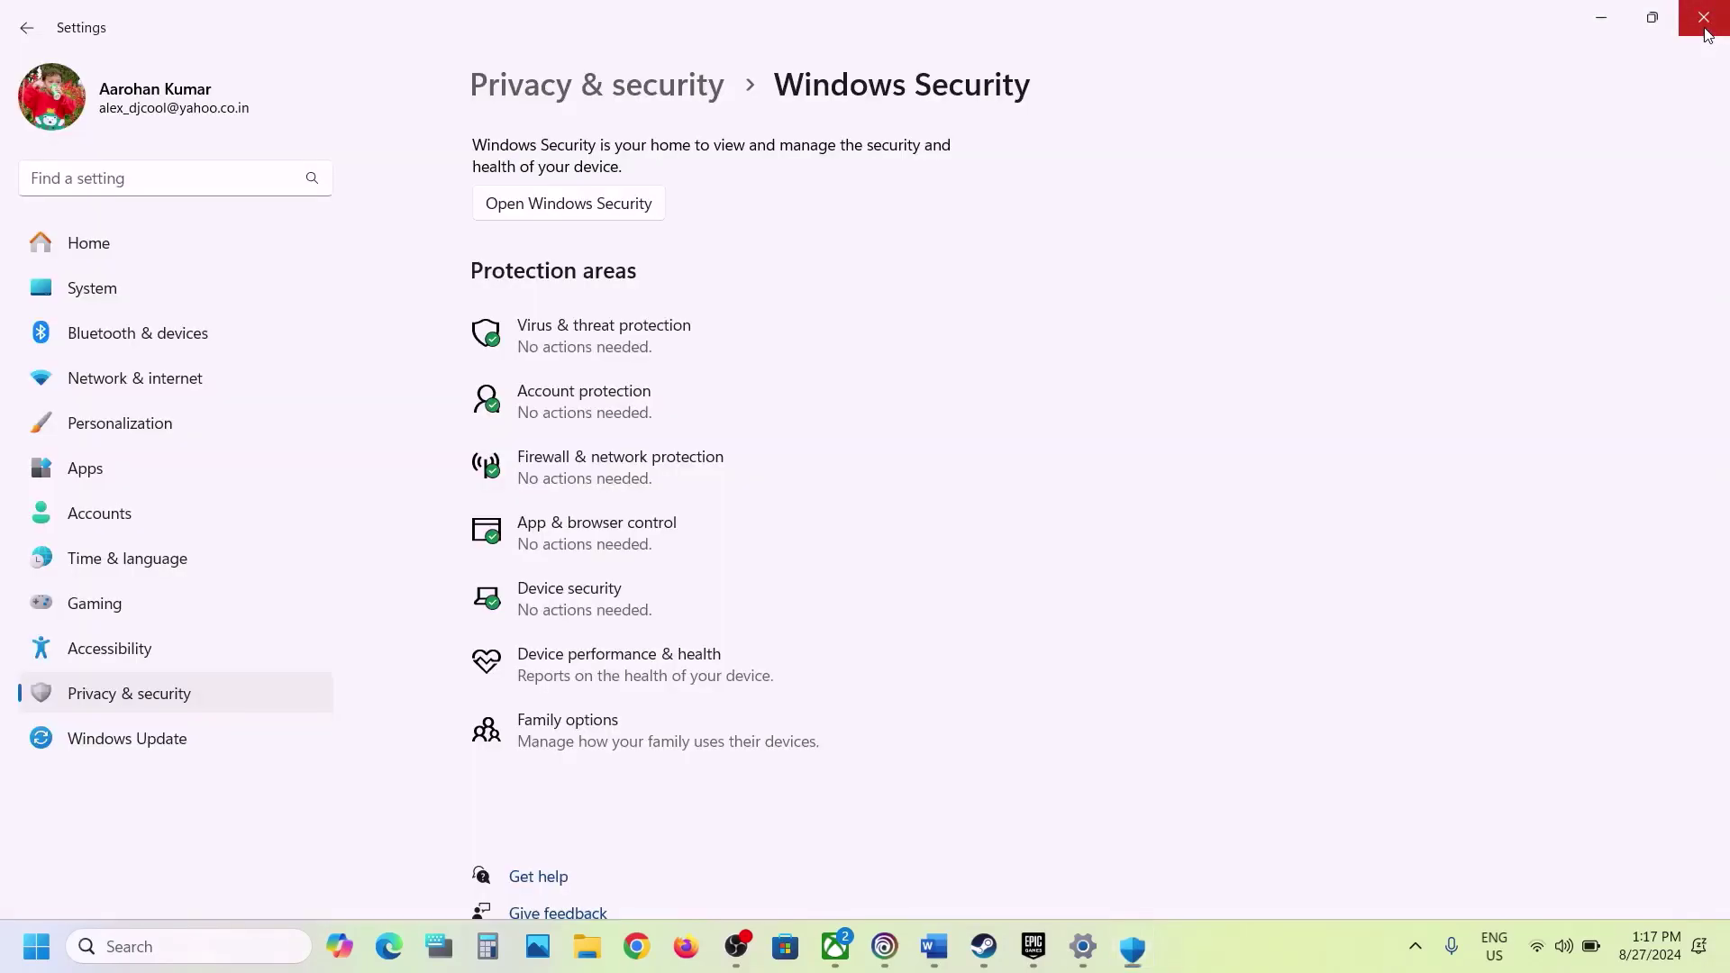
left_click(1705, 34)
Step: Read Step 4 in the Word notes on clean-installing the graphics driver, including the NVIDIA and AMD download links
scroll(827, 660, "down", 5)
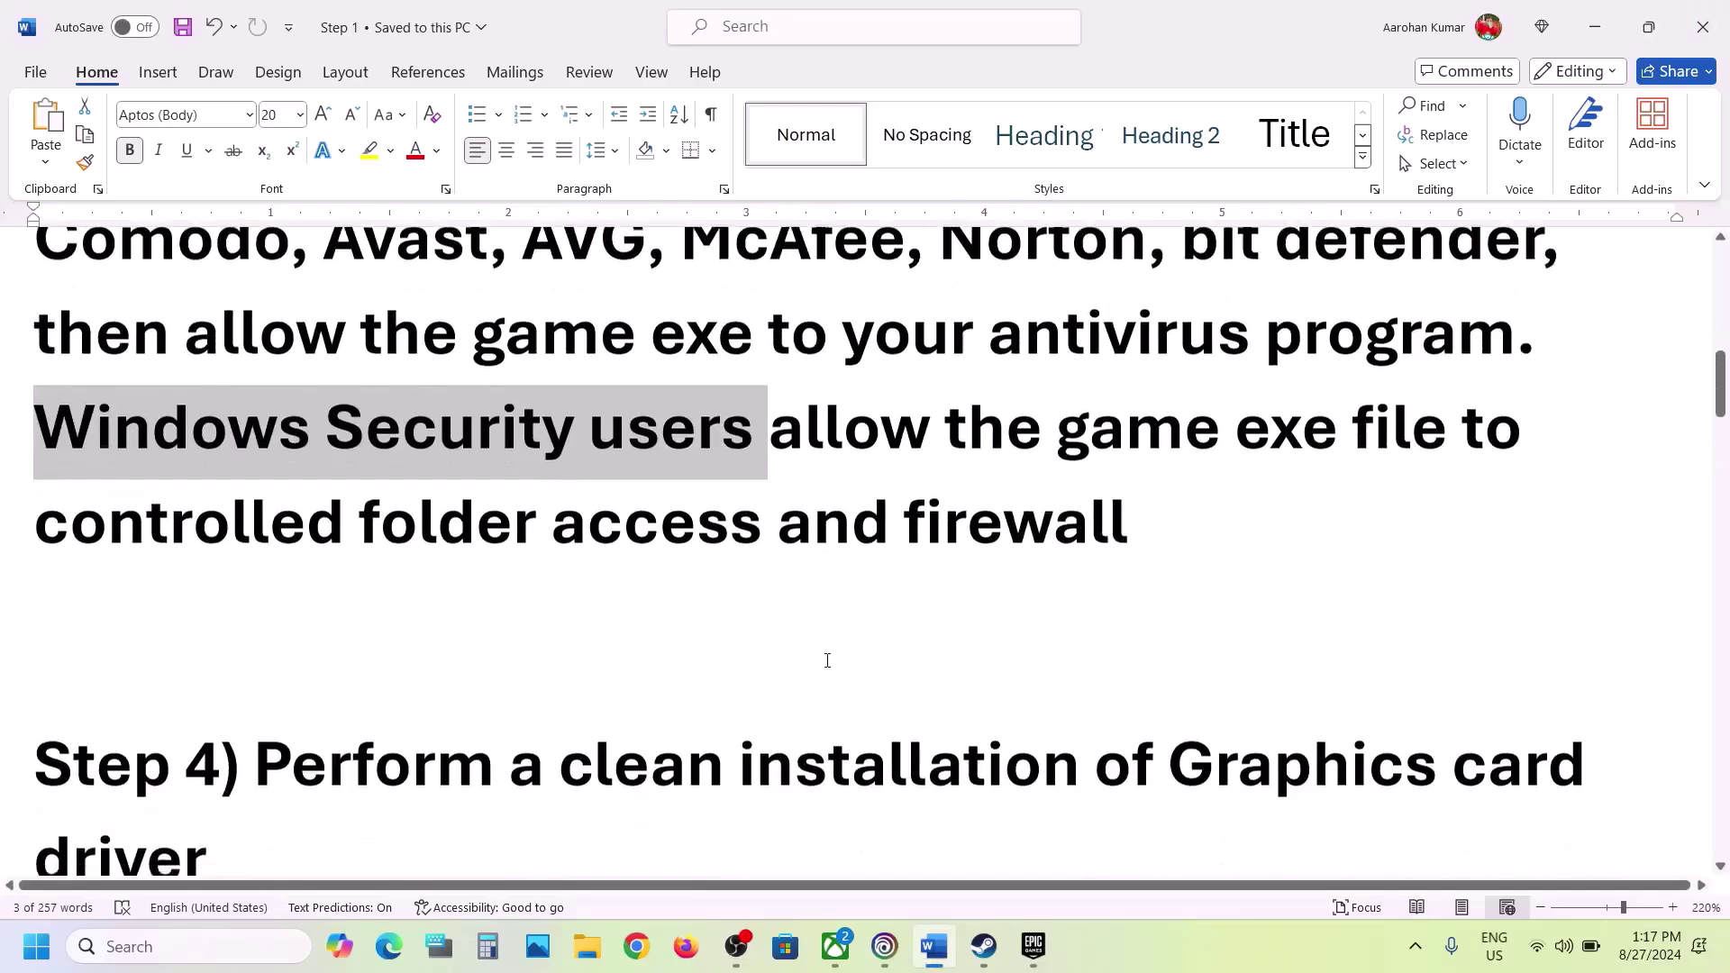
left_click_drag(269, 429, 738, 500)
left_click_drag(233, 655, 841, 685)
scroll(842, 684, "down", 3)
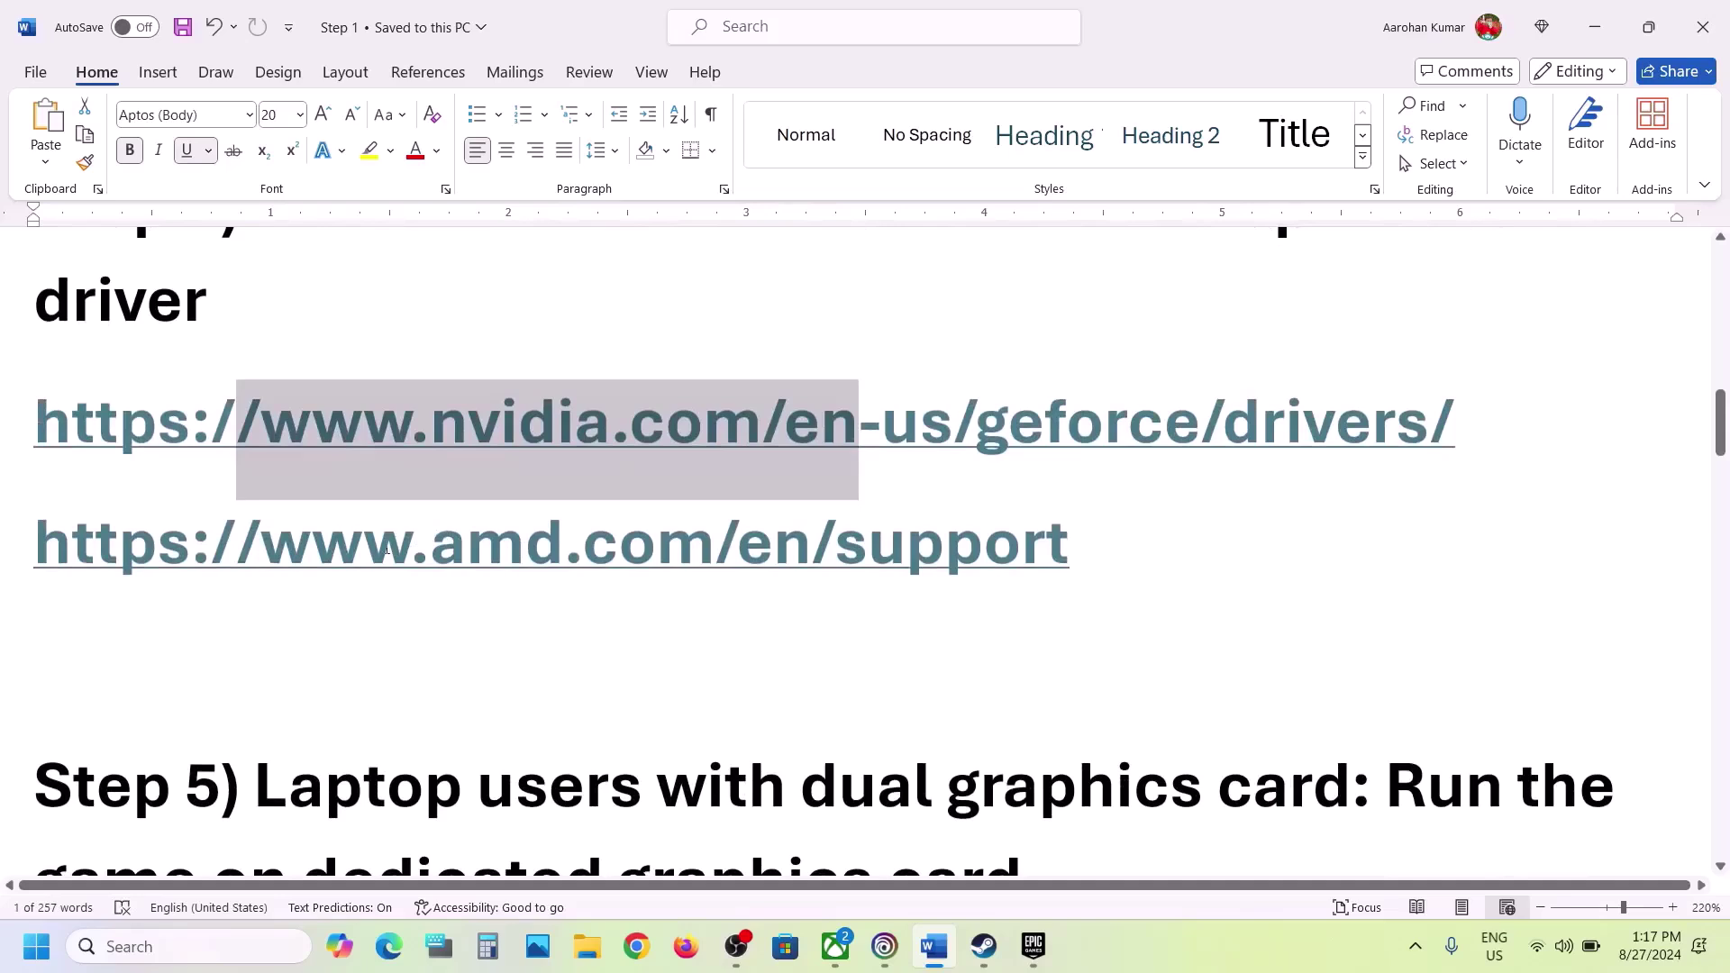
left_click_drag(387, 549, 946, 551)
Step: Switch to Chrome and search NVIDIA's manual driver list for the GeForce RTX 3050 Laptop GPU on Windows 11 in English (US)
left_click(905, 953)
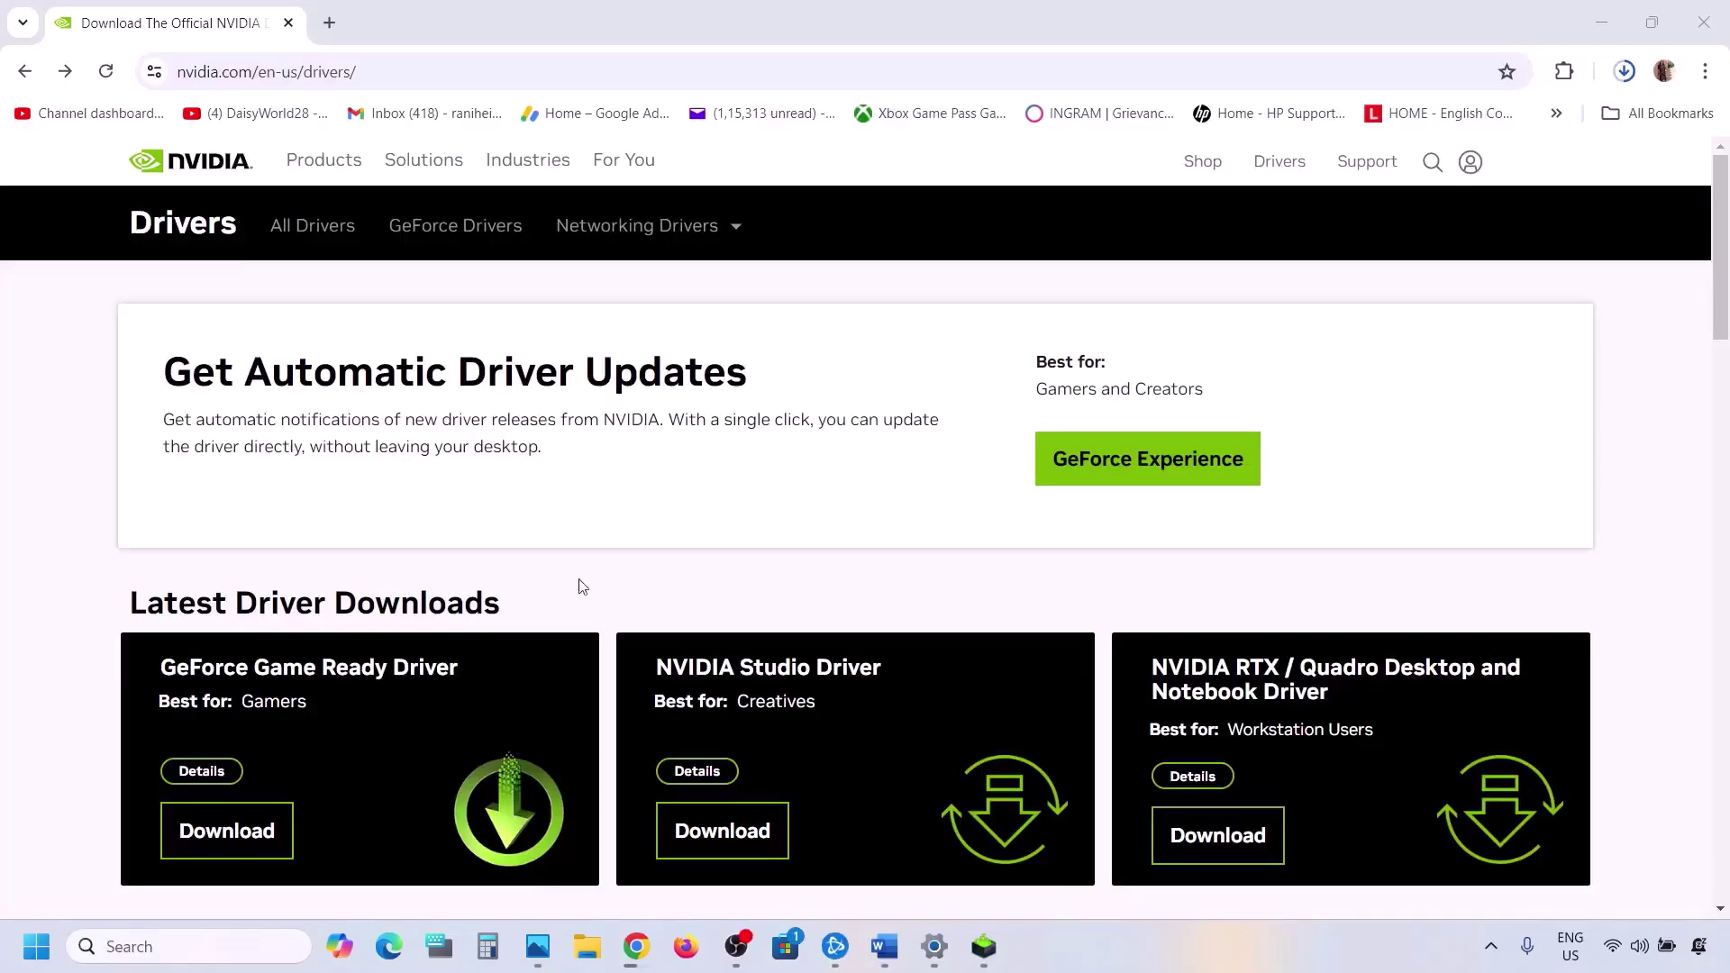
scroll(400, 646, "down", 8)
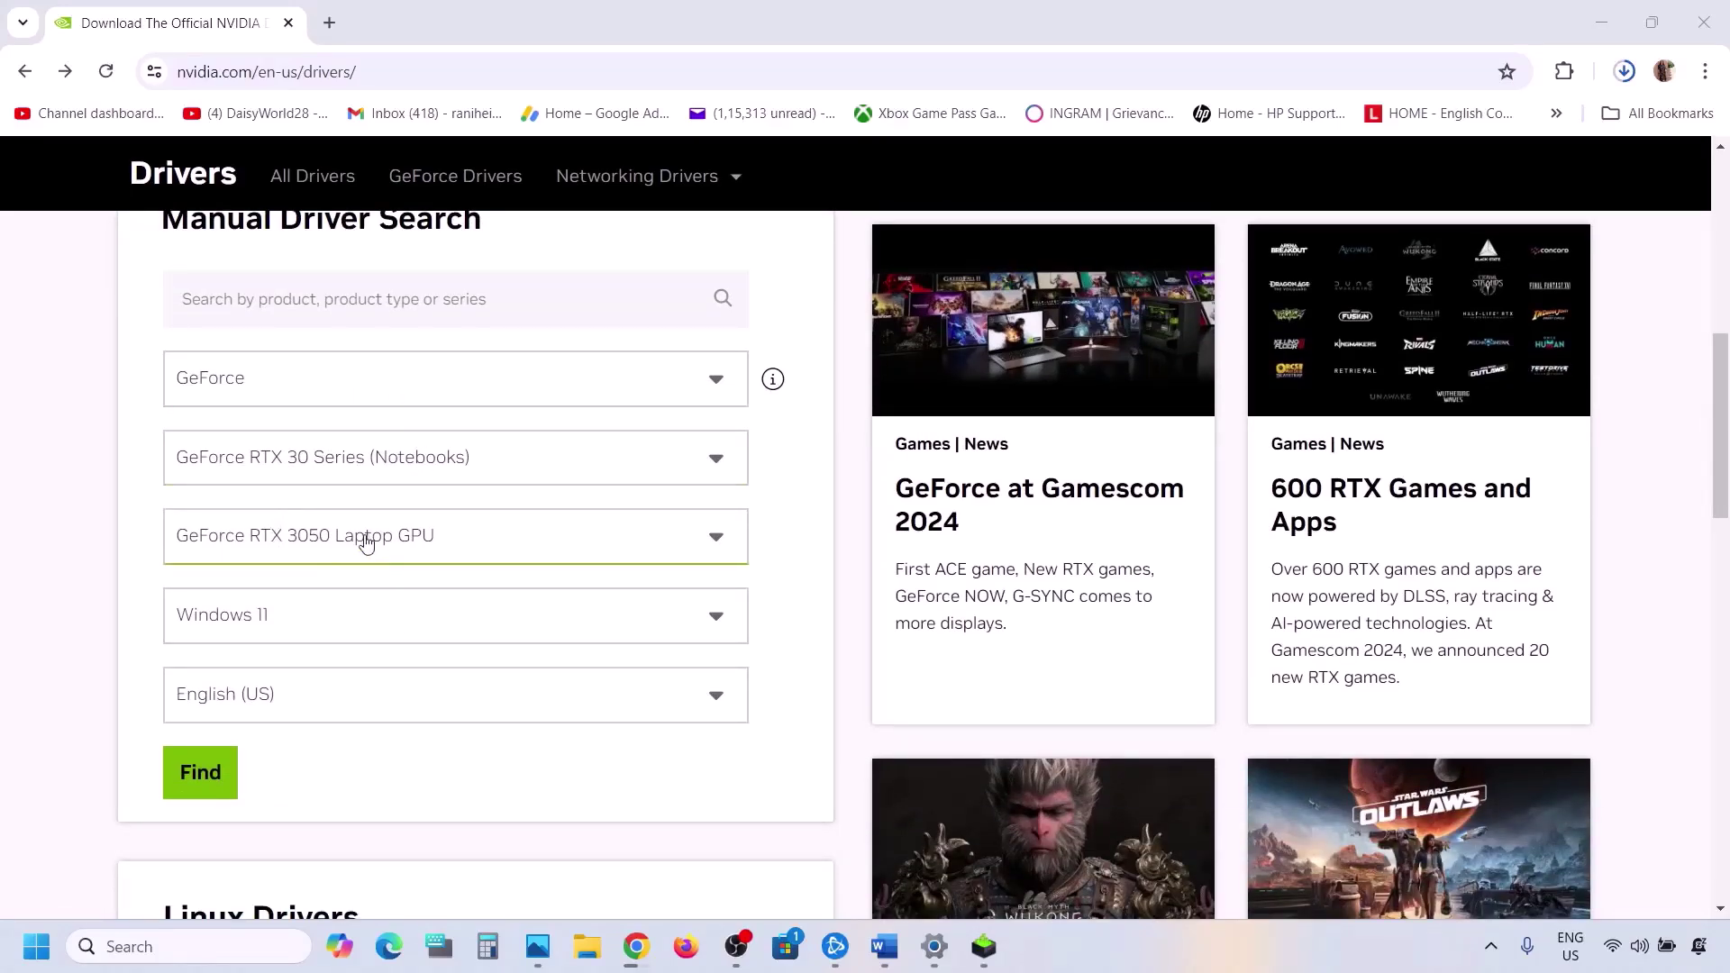
left_click(326, 489)
left_click(137, 496)
left_click(255, 639)
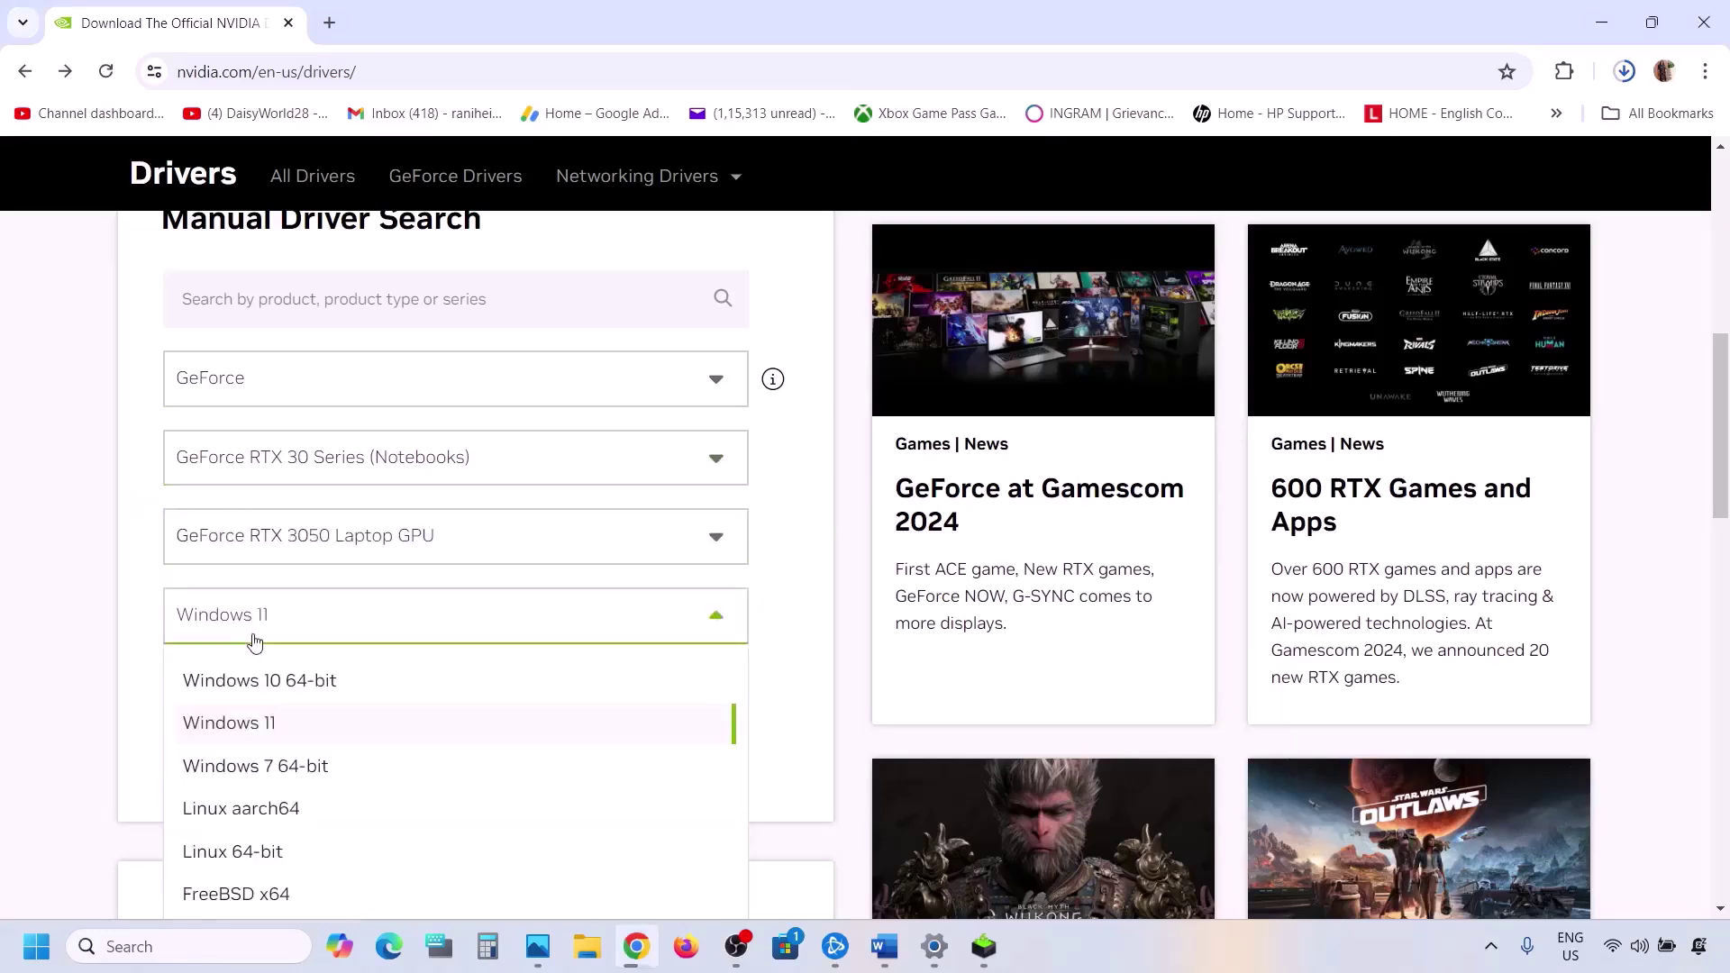
left_click(93, 586)
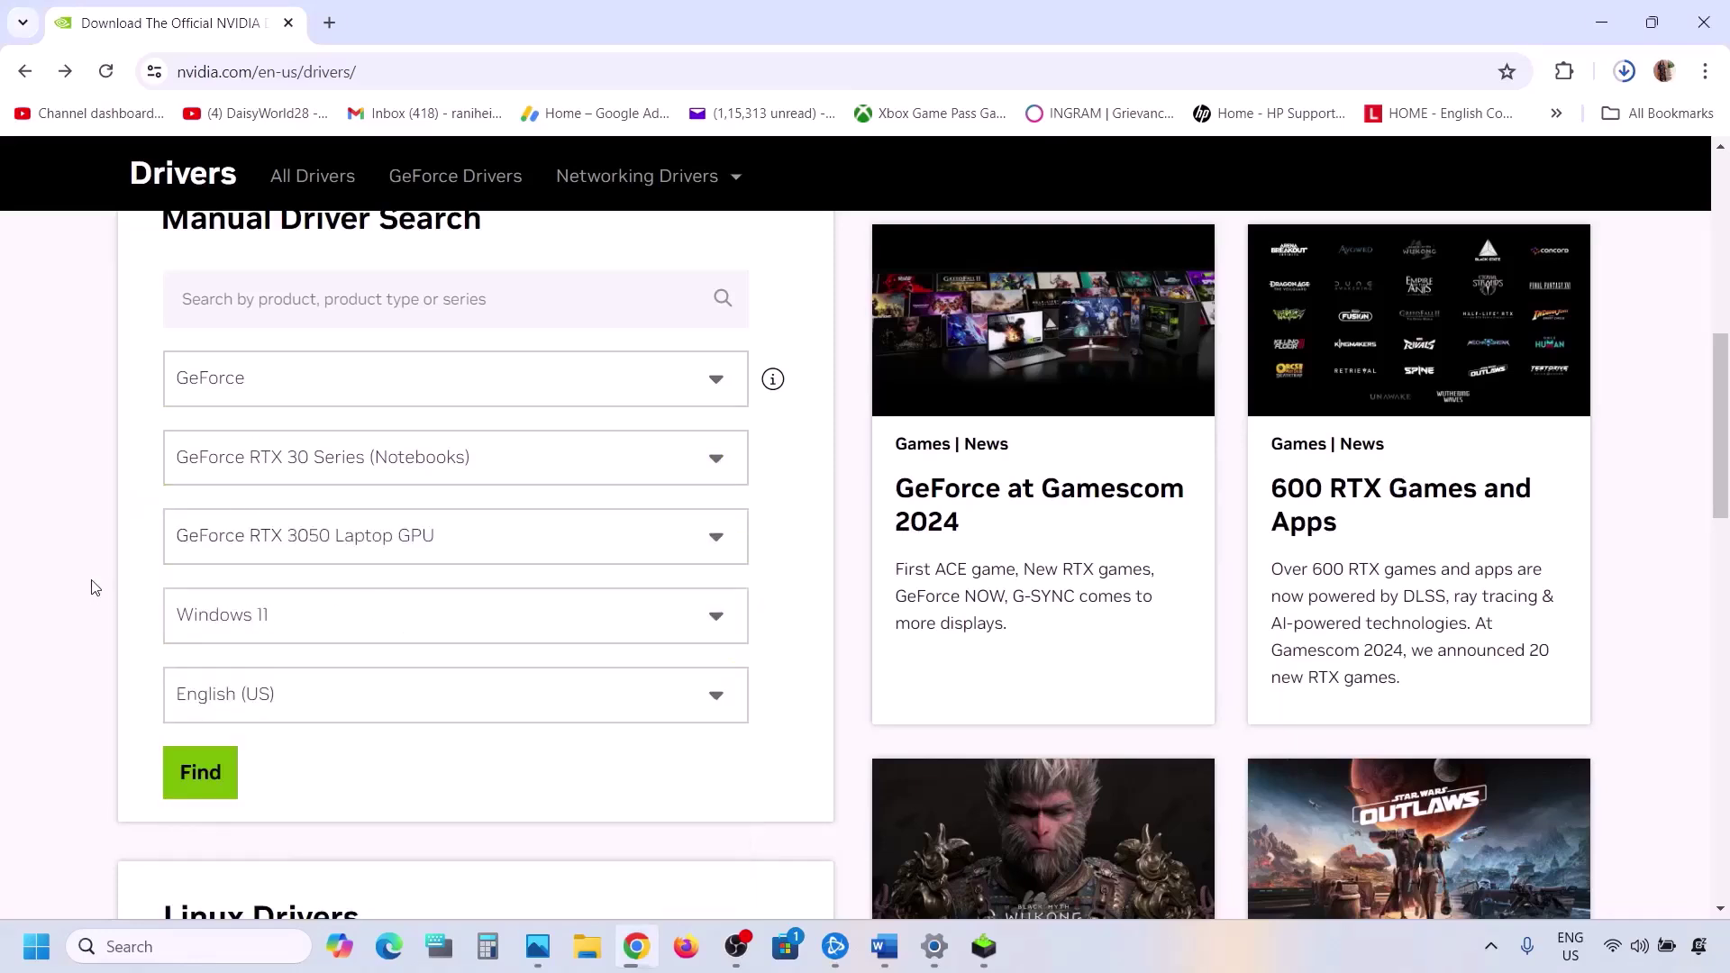
scroll(297, 647, "down", 1)
left_click(206, 677)
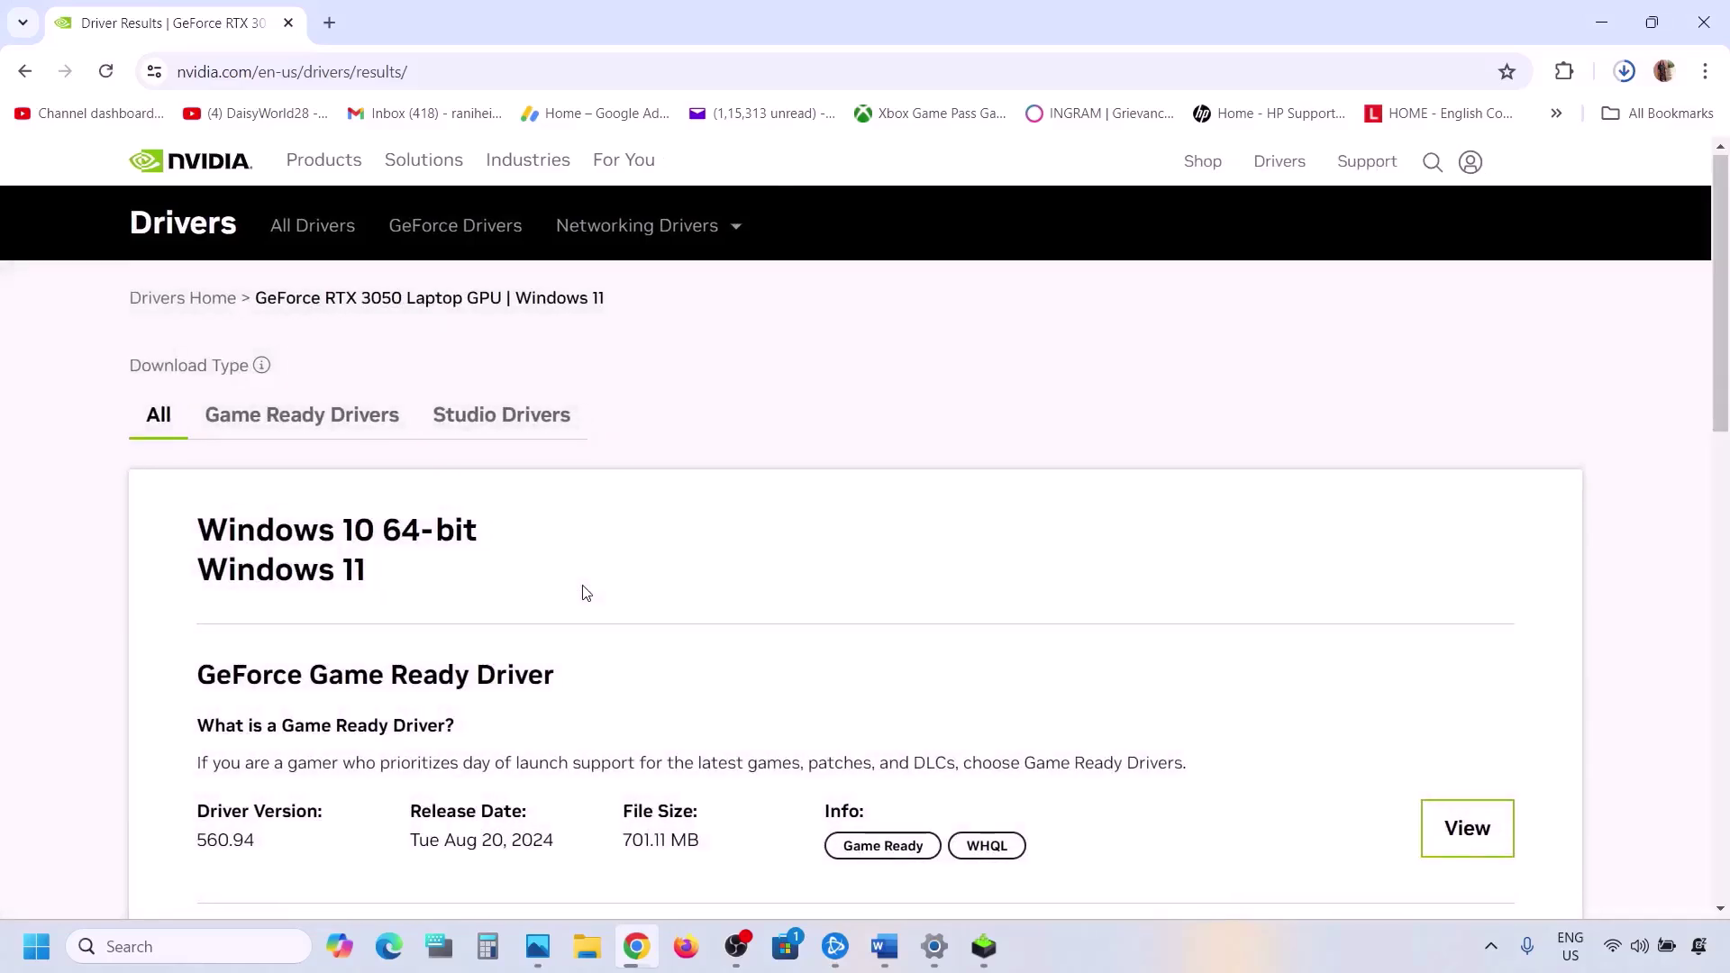
Step: Check the driver version in the results and download GeForce Game Ready Driver 560.94
scroll(583, 591, "down", 3)
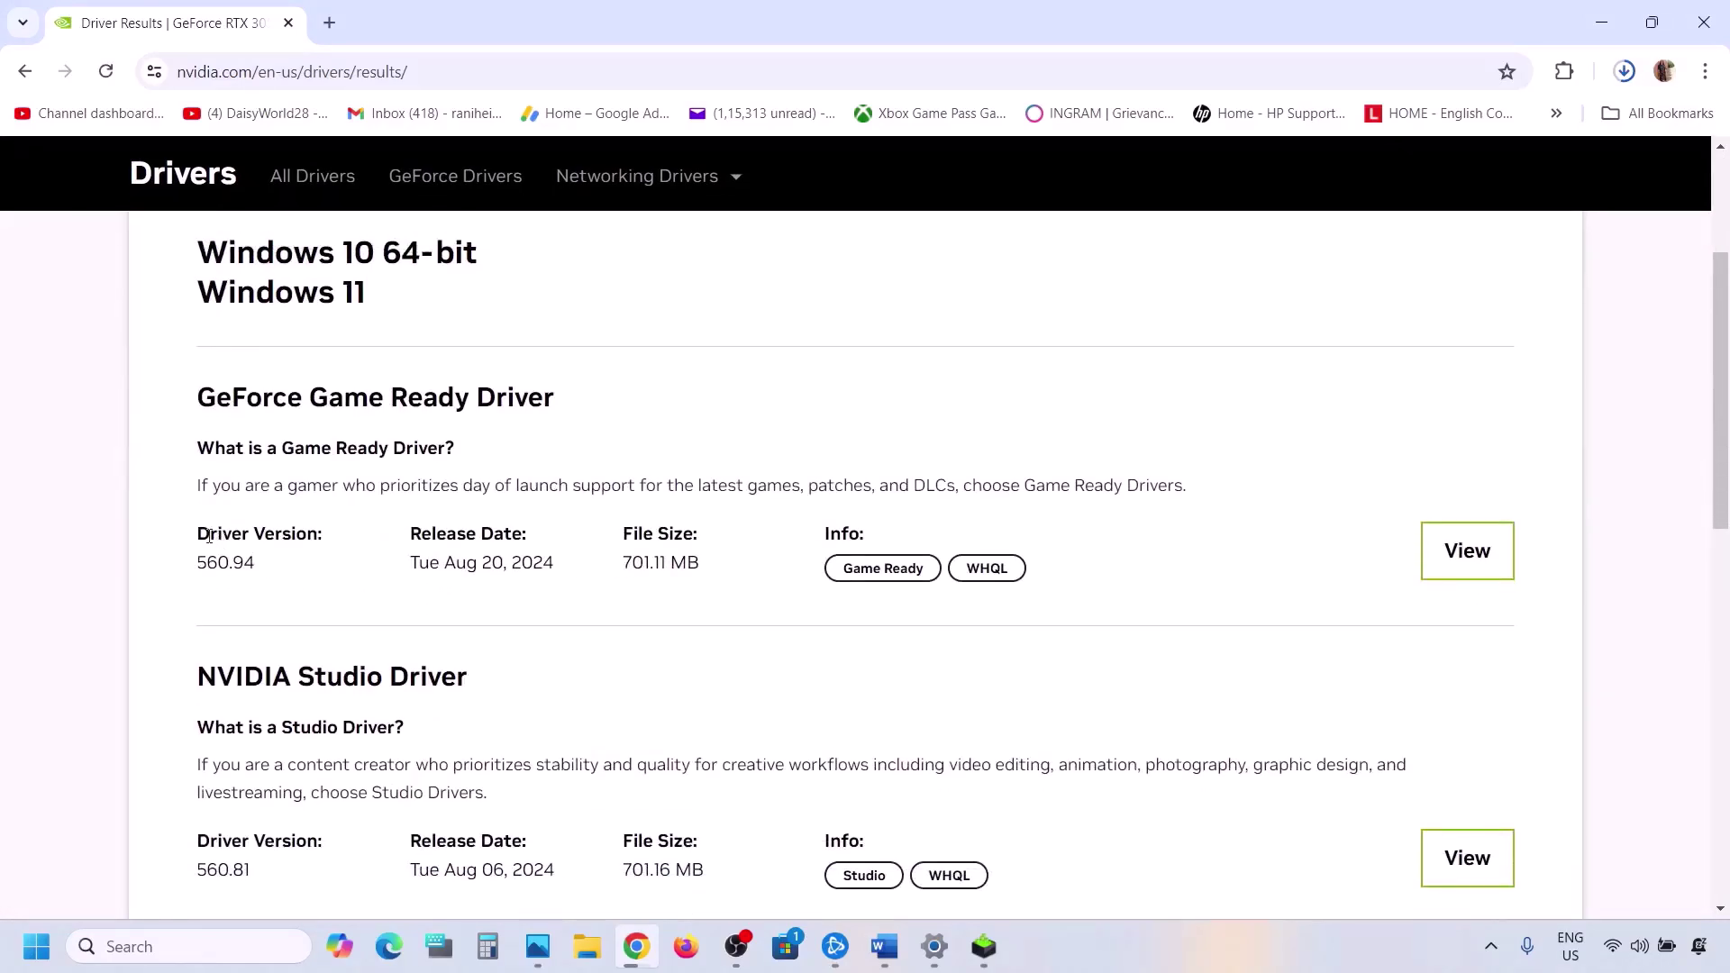
left_click_drag(208, 537, 314, 527)
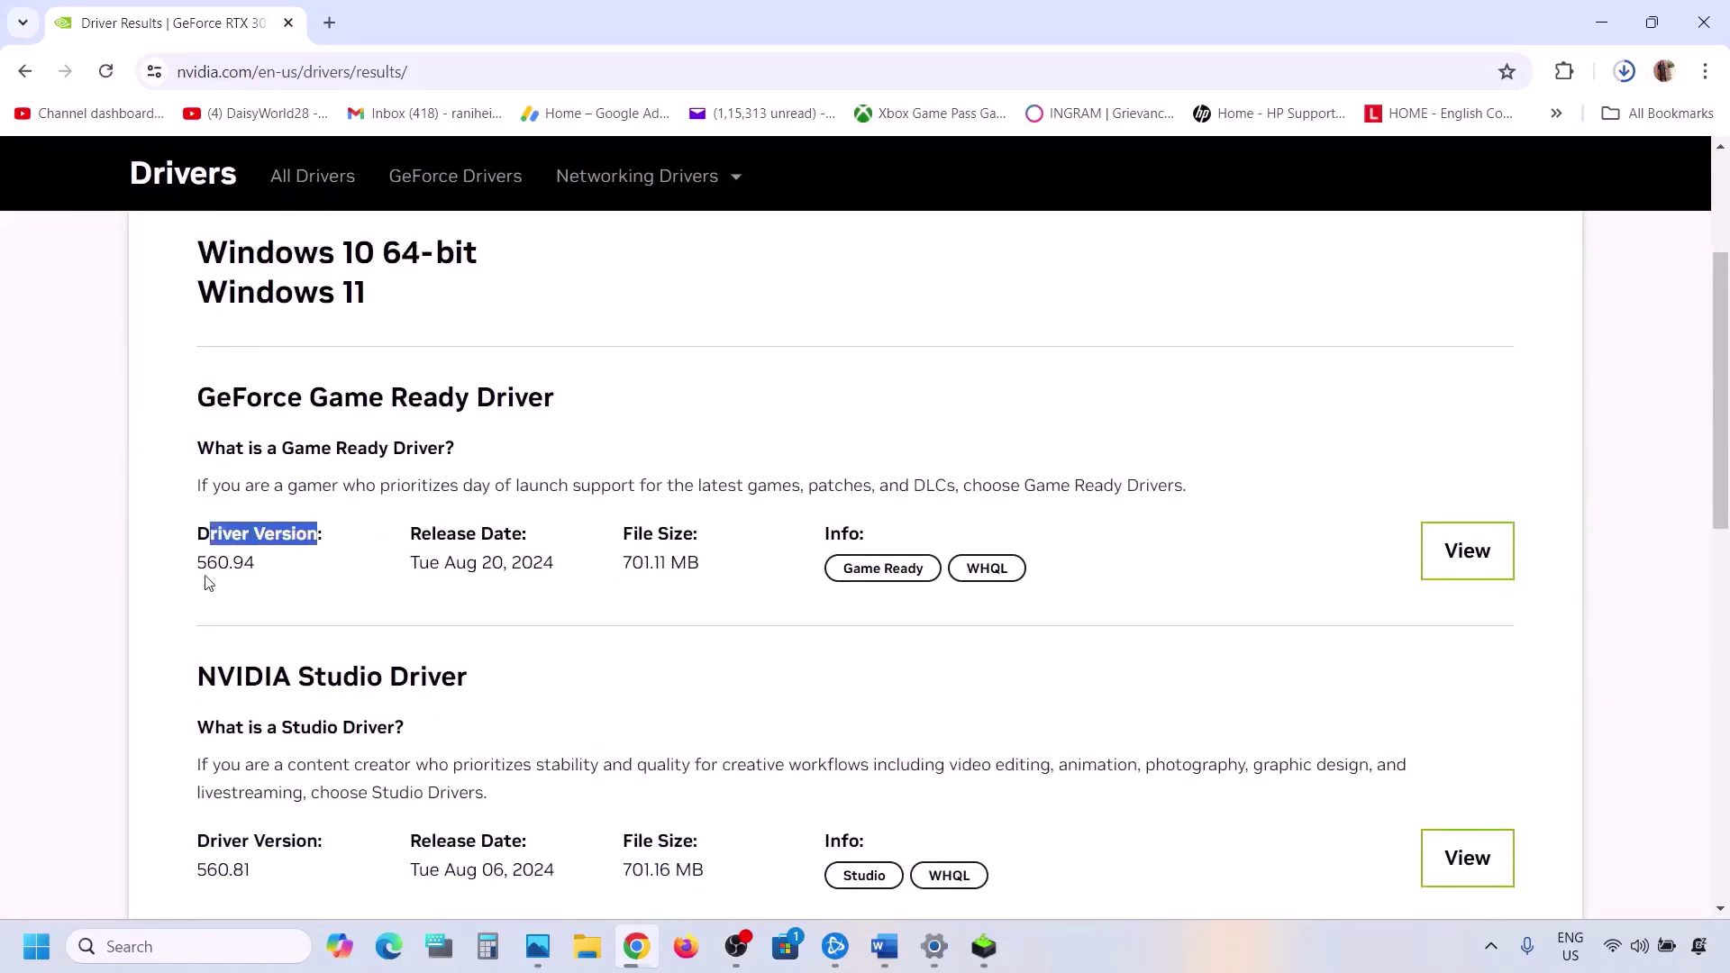
left_click_drag(207, 564, 308, 564)
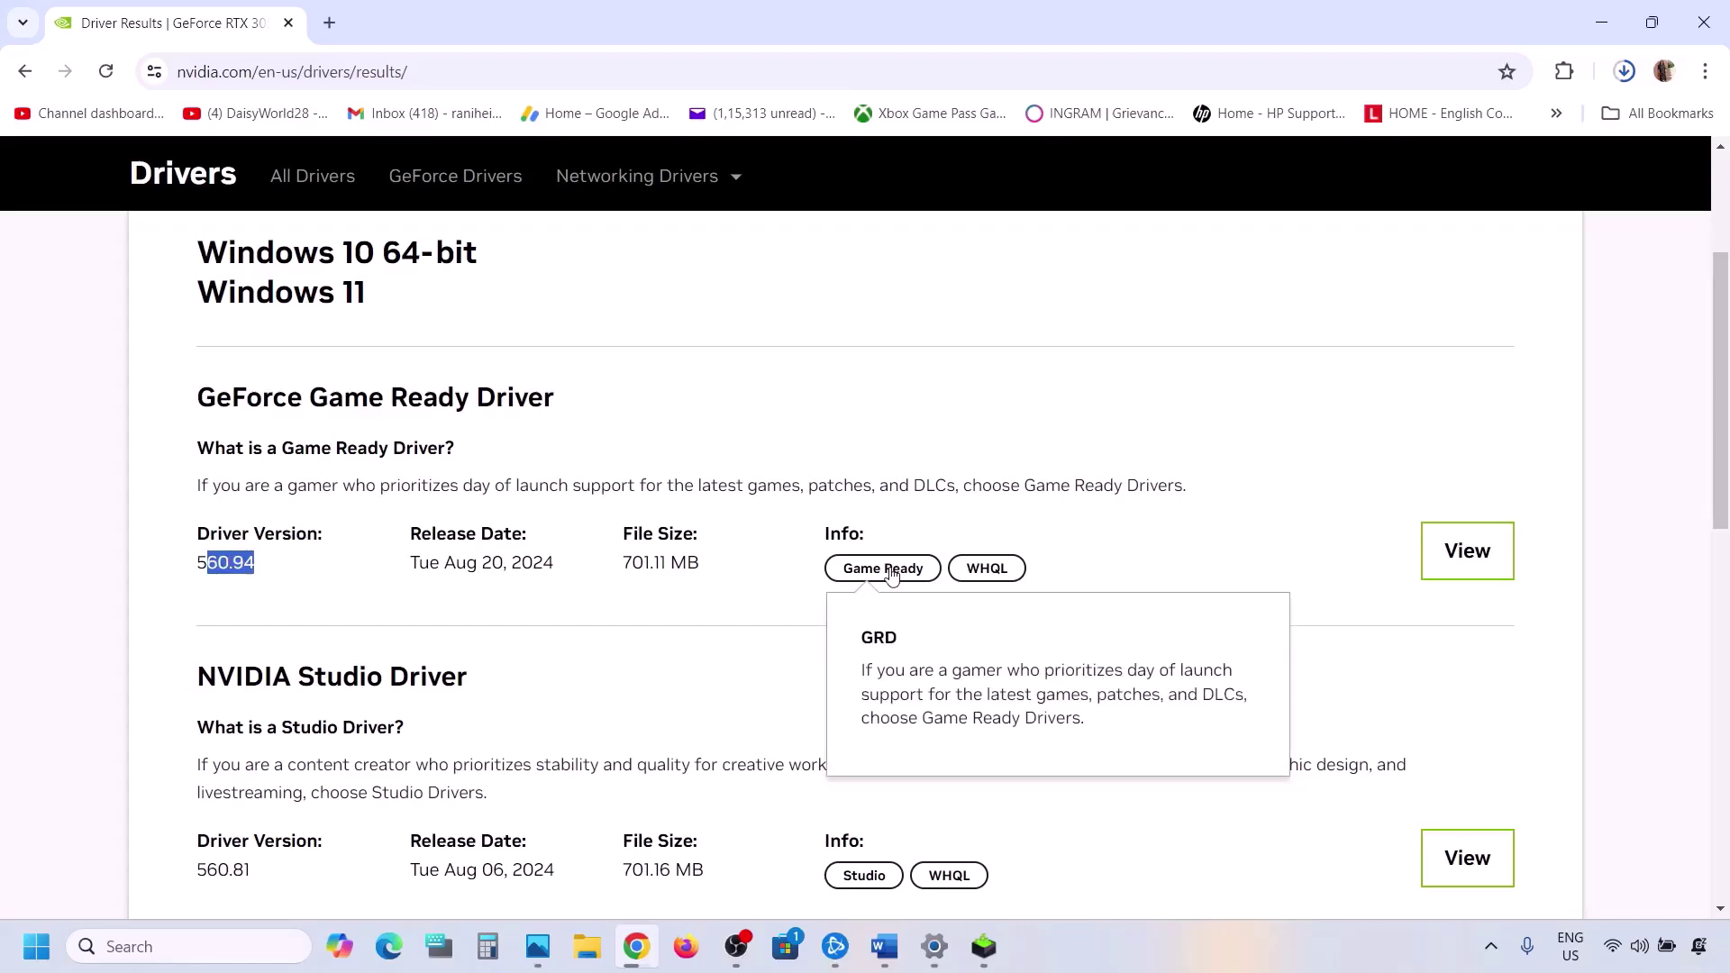
left_click(1478, 547)
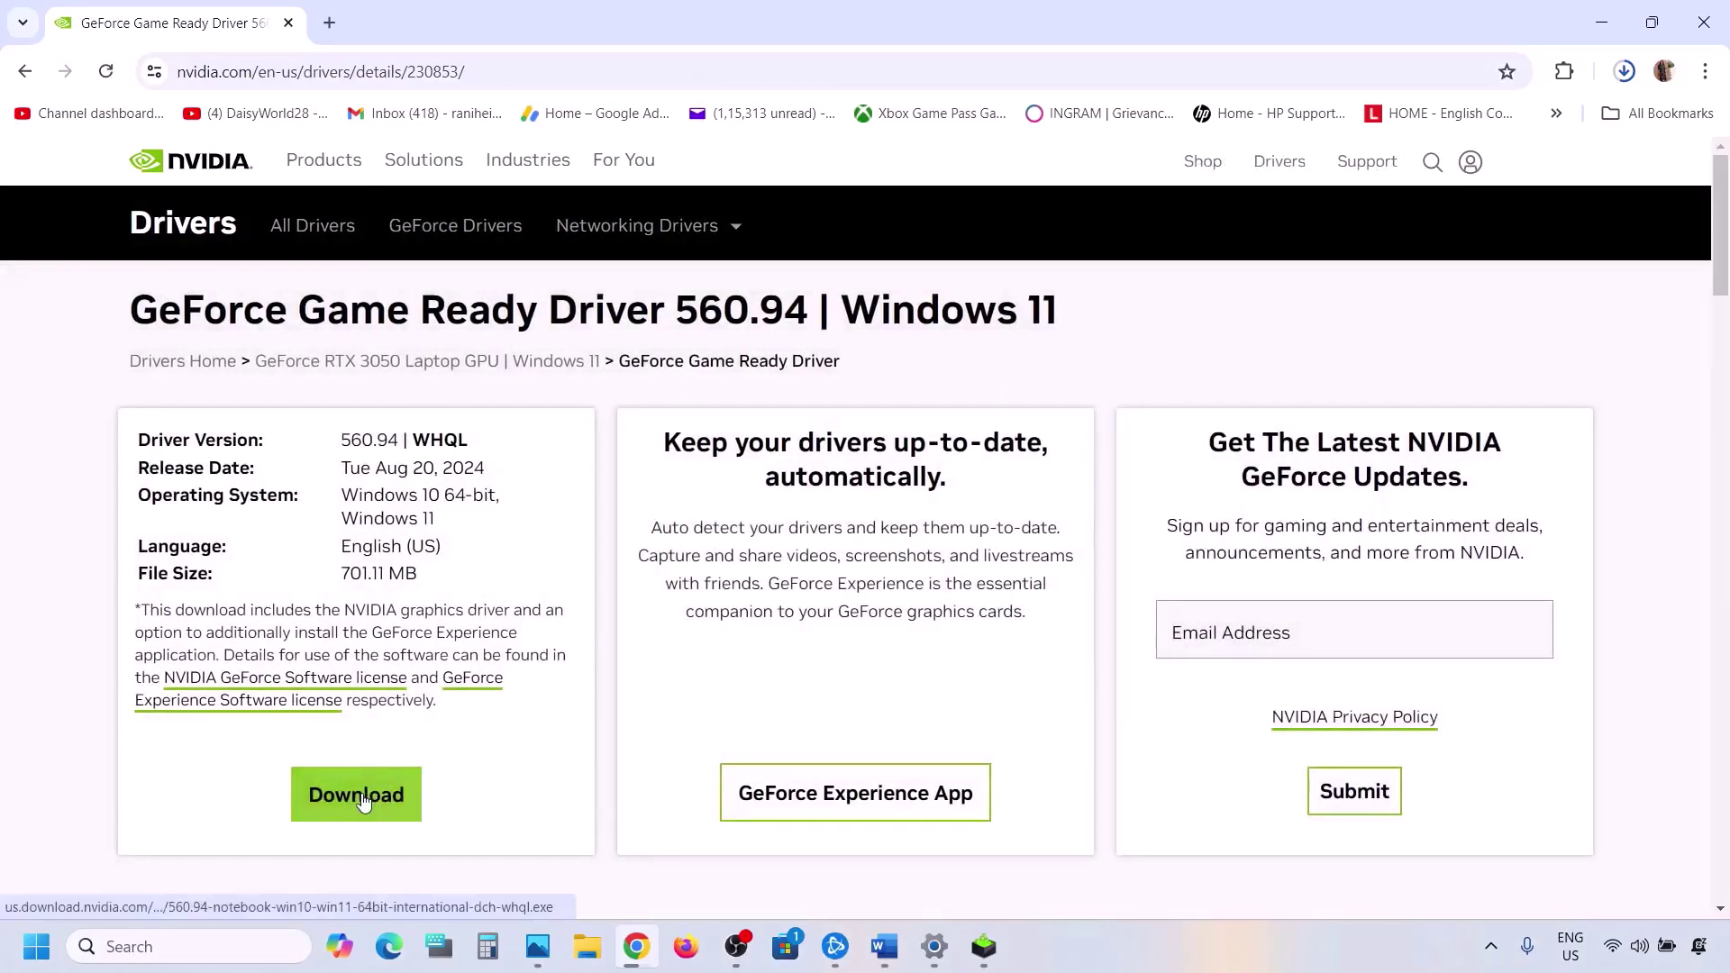
left_click(364, 800)
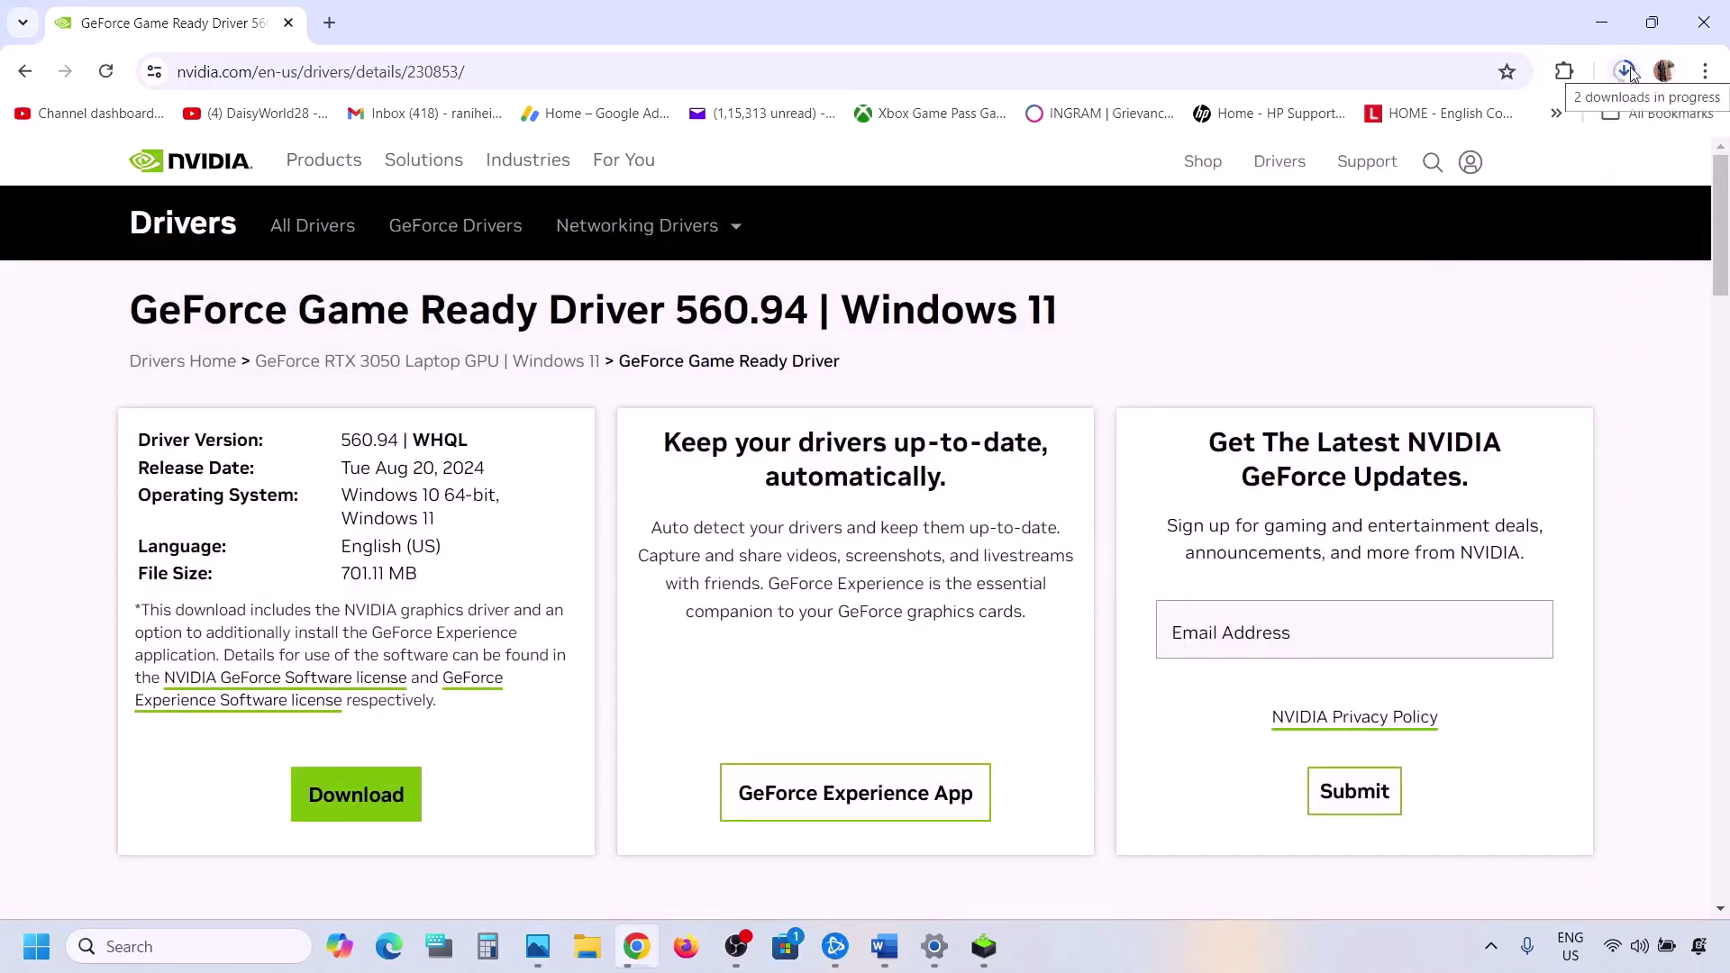
Step: Install the NVIDIA Graphics Driver with GeForce Experience, using the Custom (Advanced) option with a clean installation
left_click(984, 948)
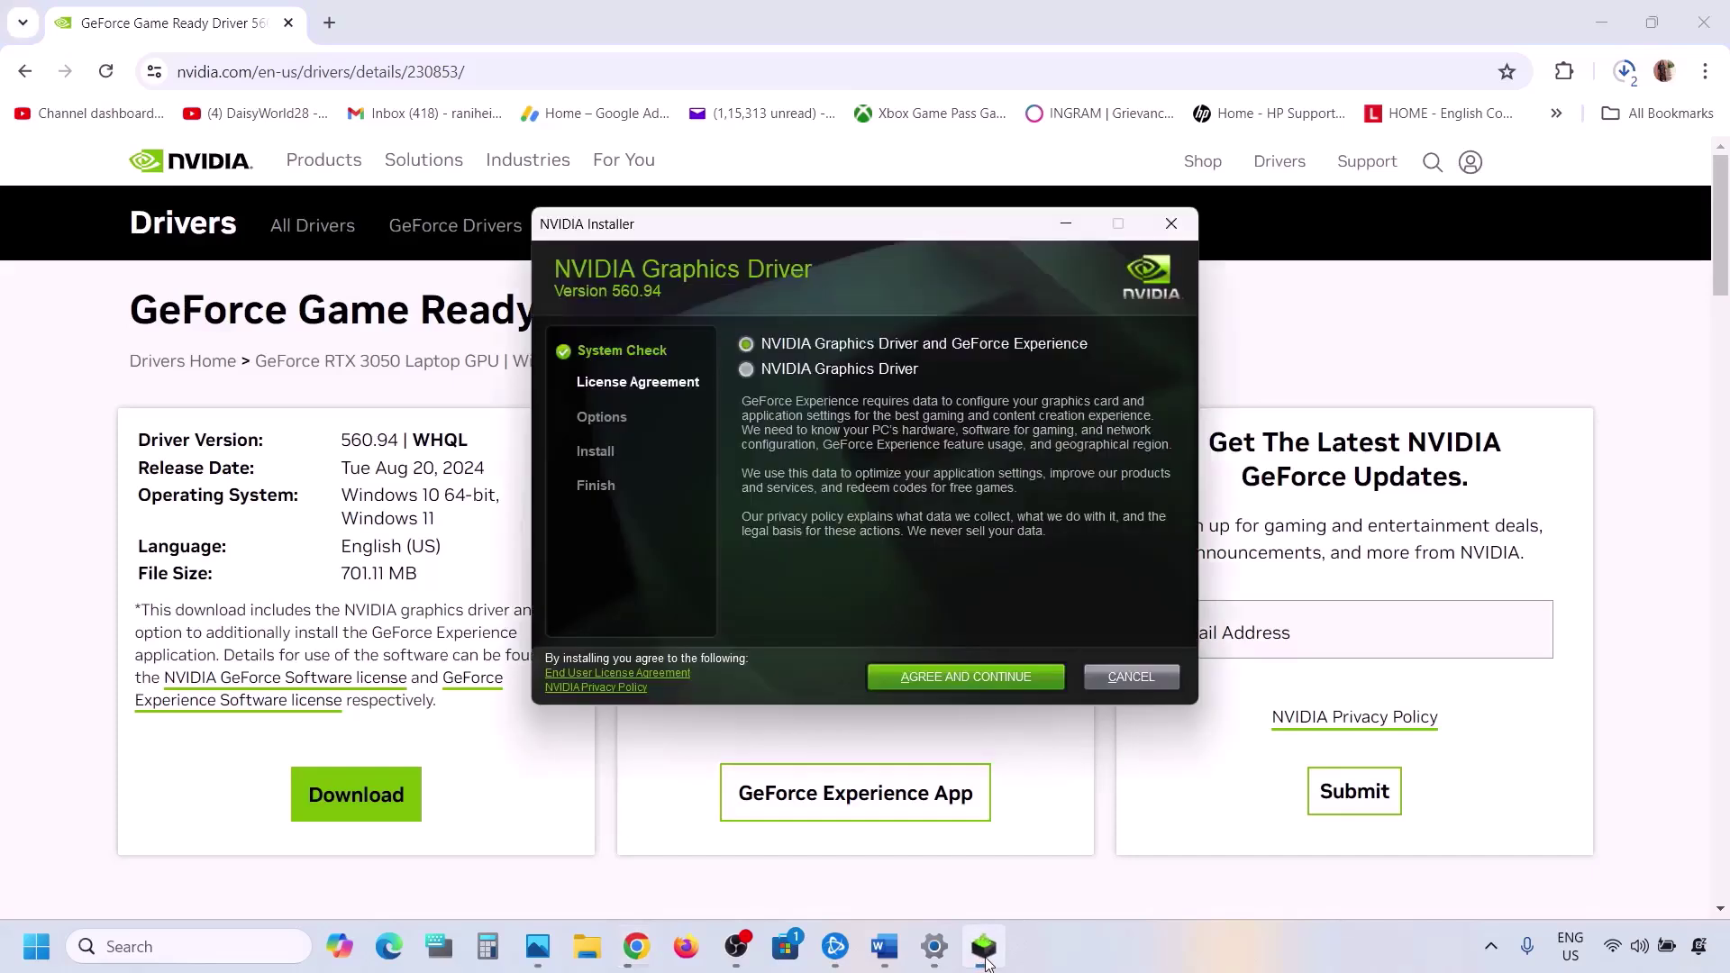
left_click(970, 677)
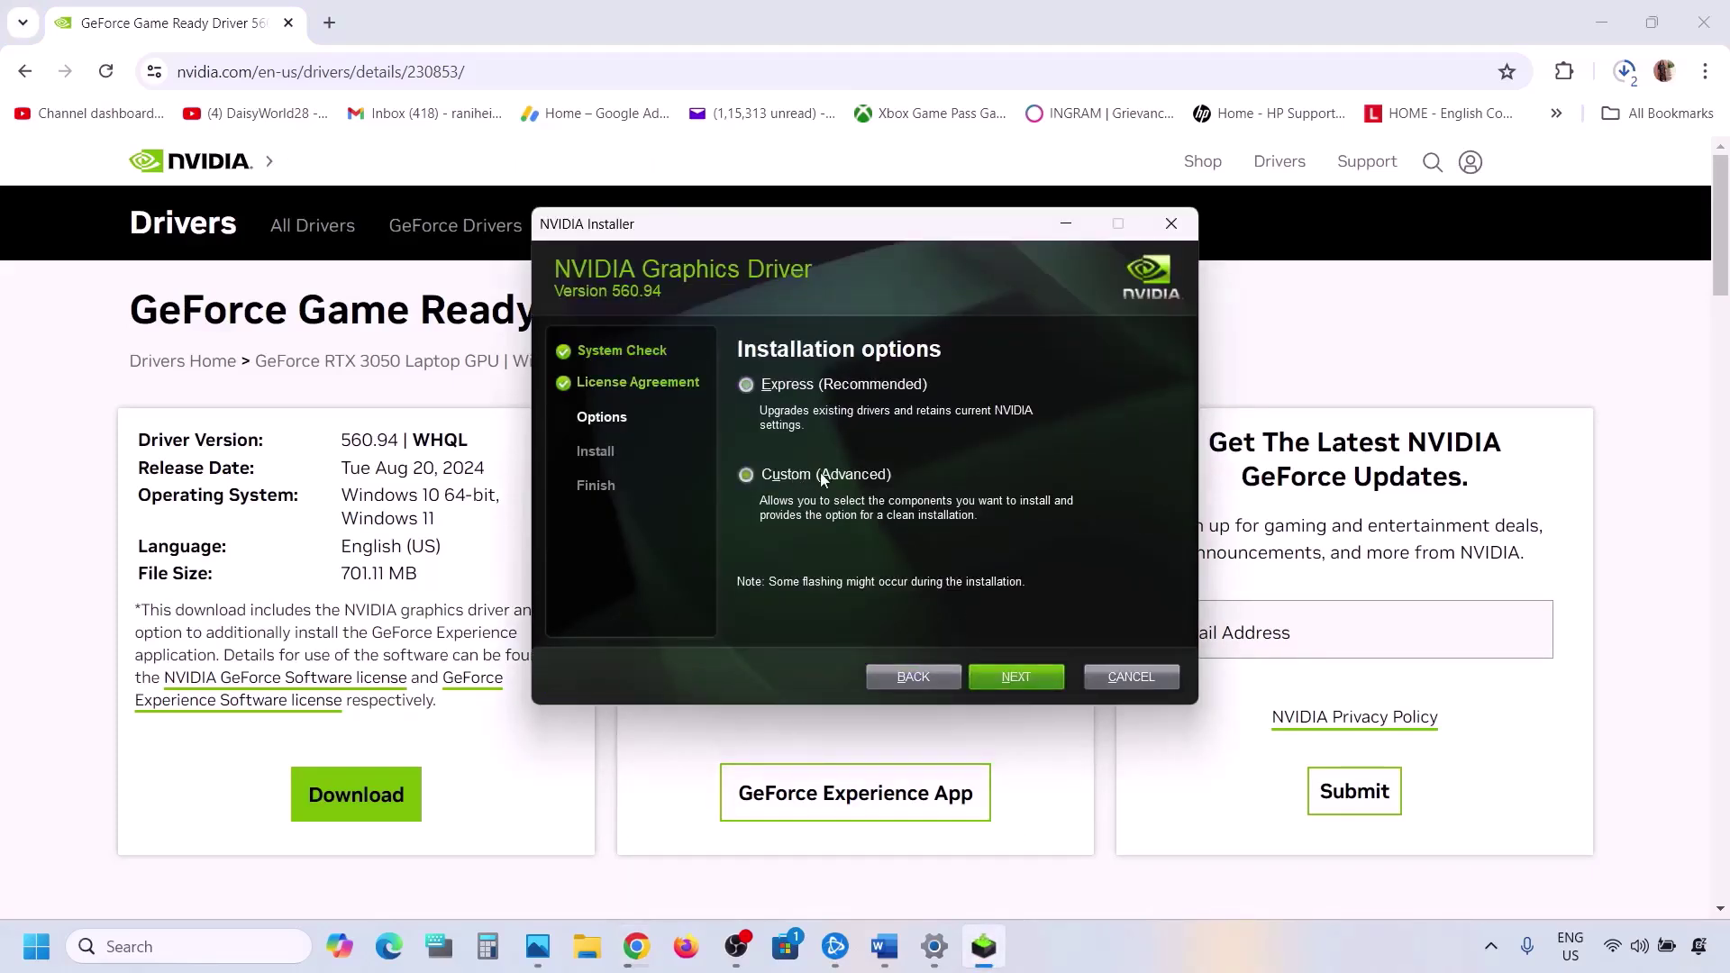
left_click(1000, 679)
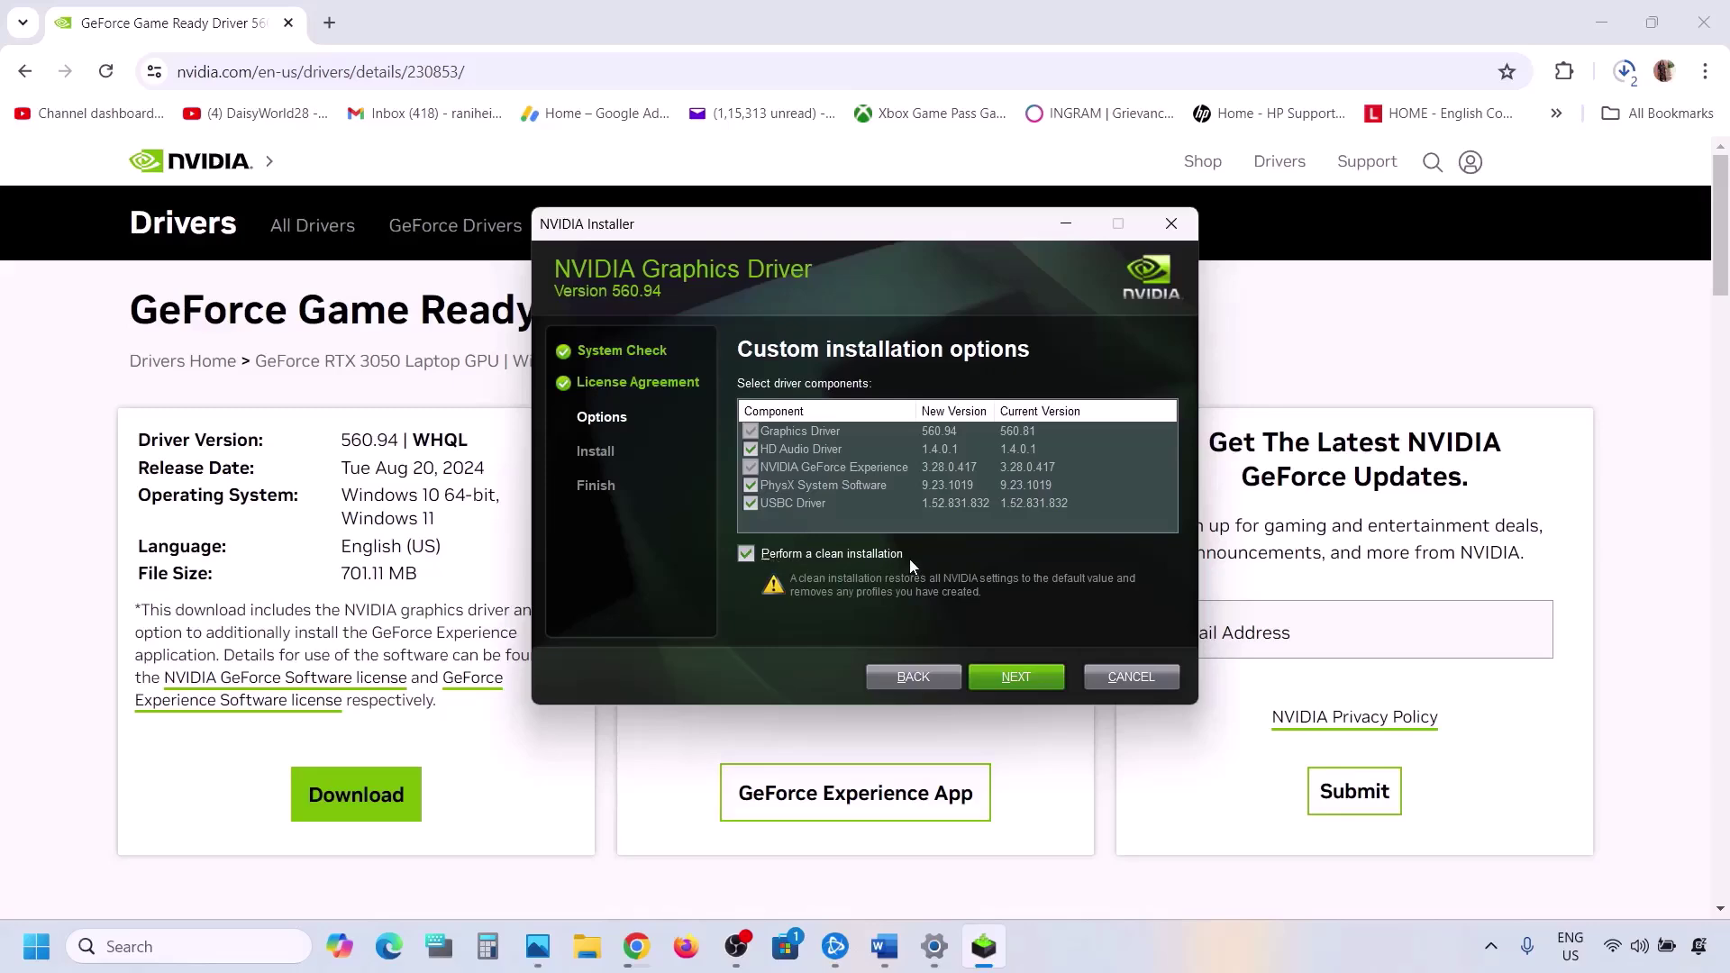
left_click(1022, 680)
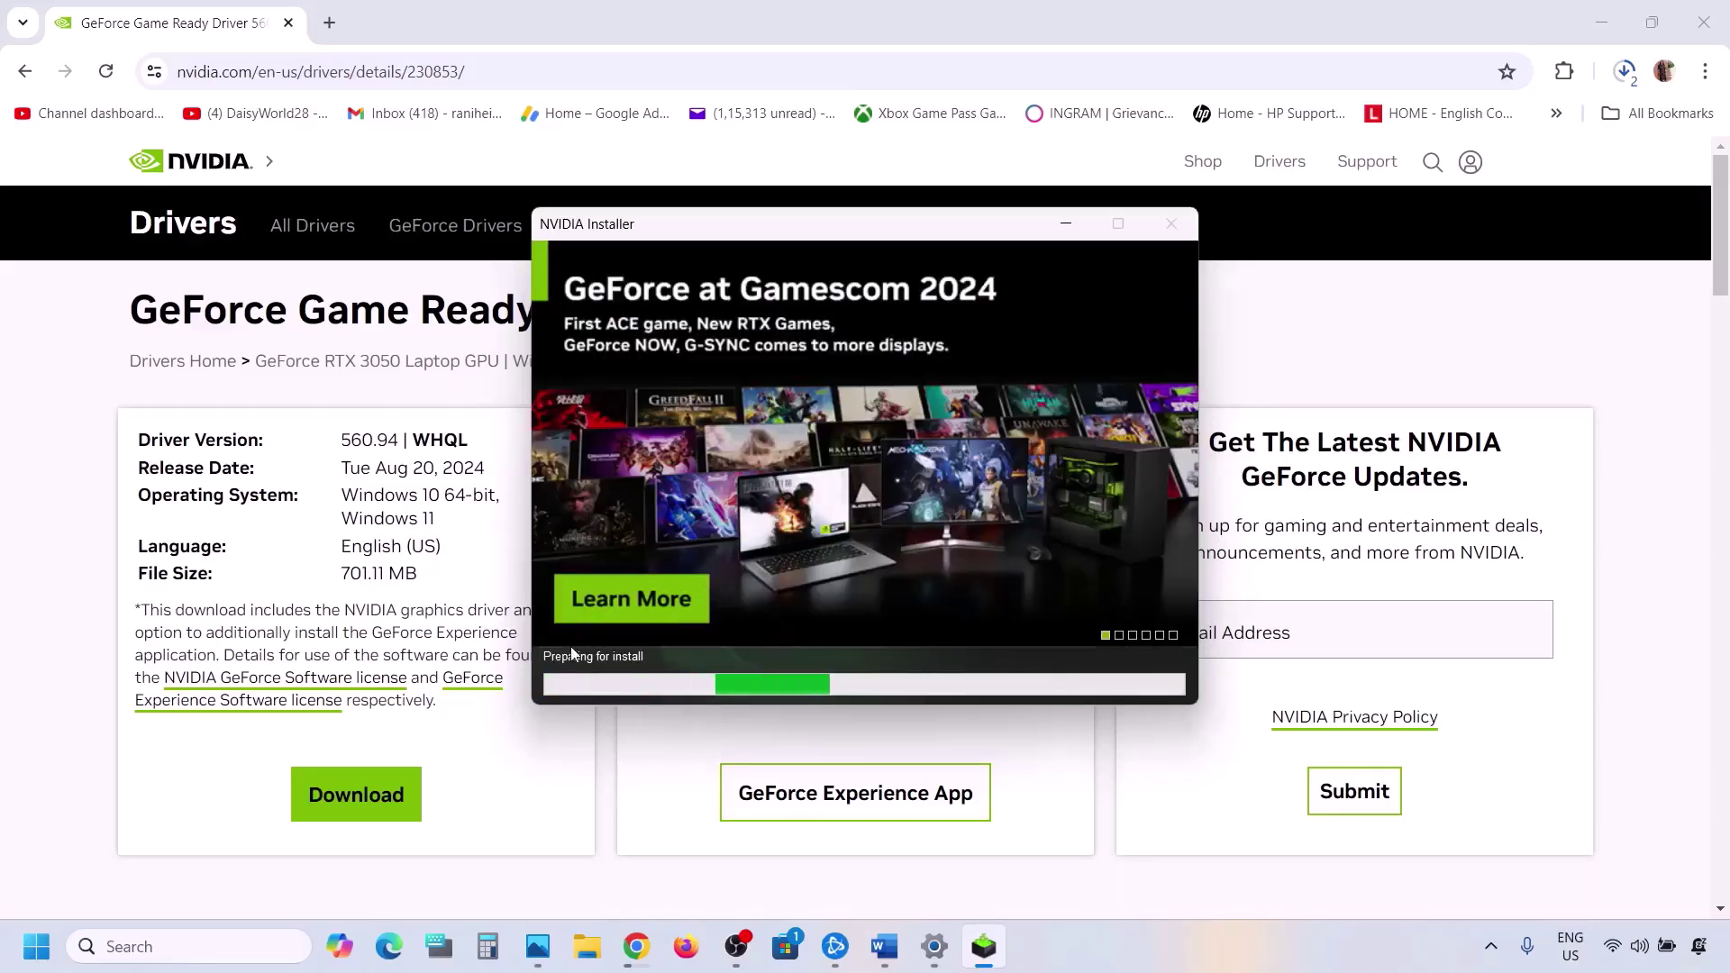
Step: Bring up the computer's power options
left_click(36, 946)
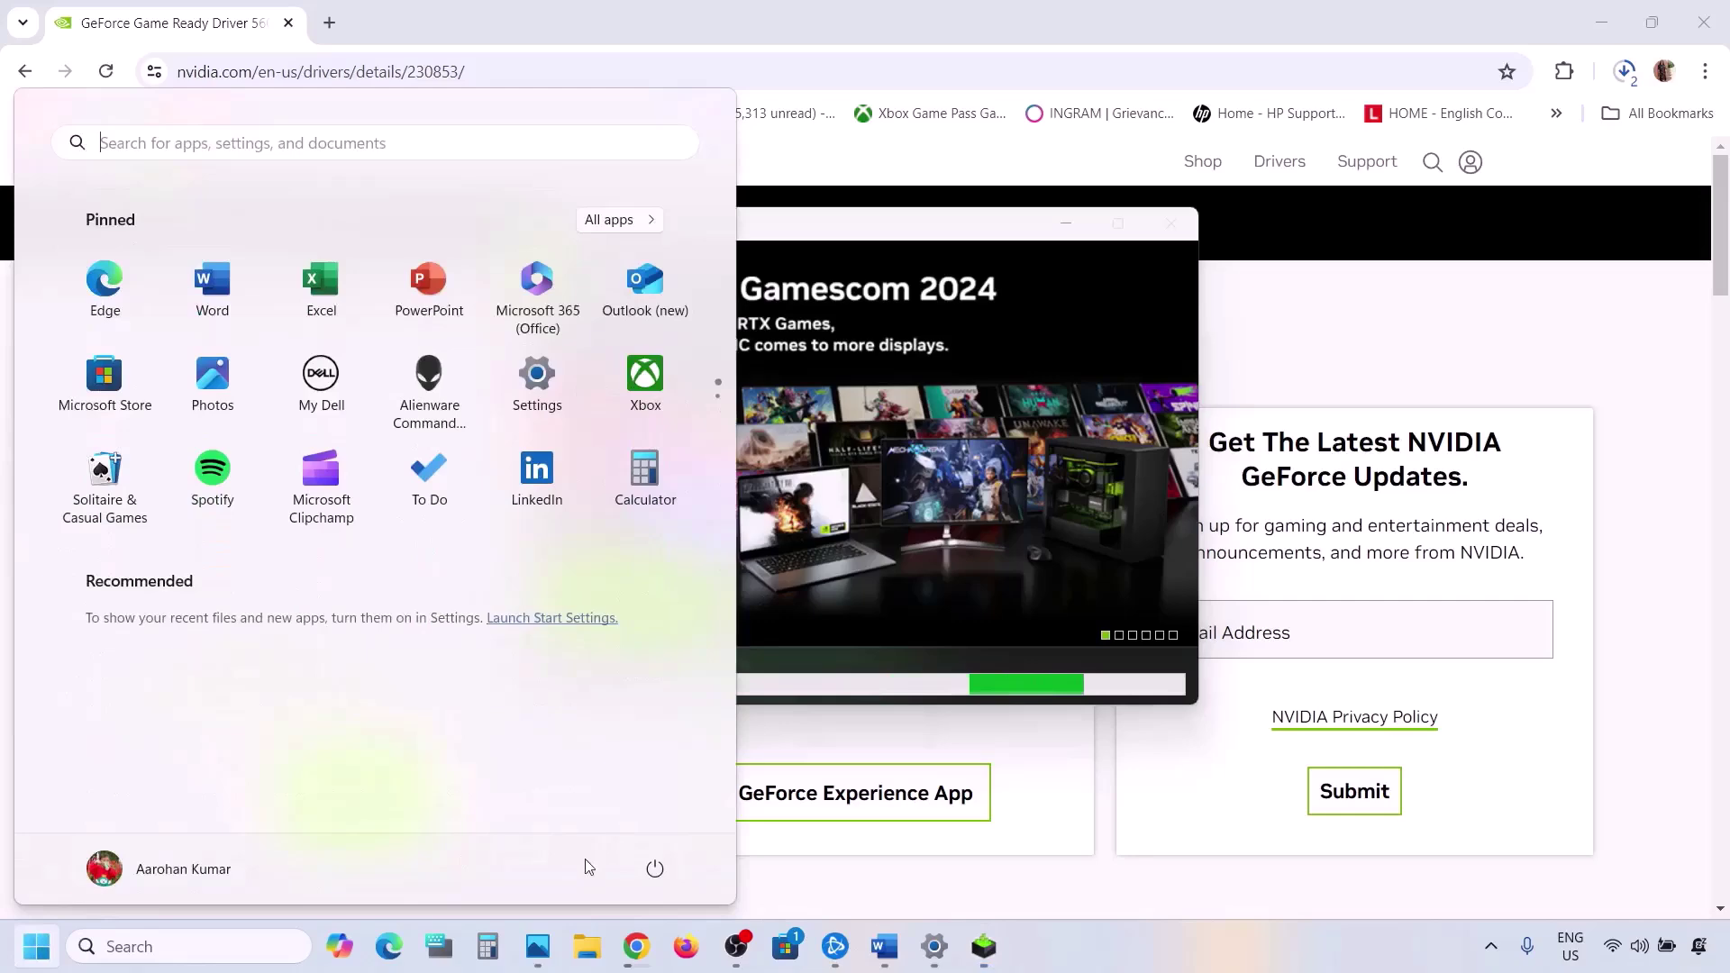
left_click(655, 870)
left_click(1095, 507)
left_click(1095, 507)
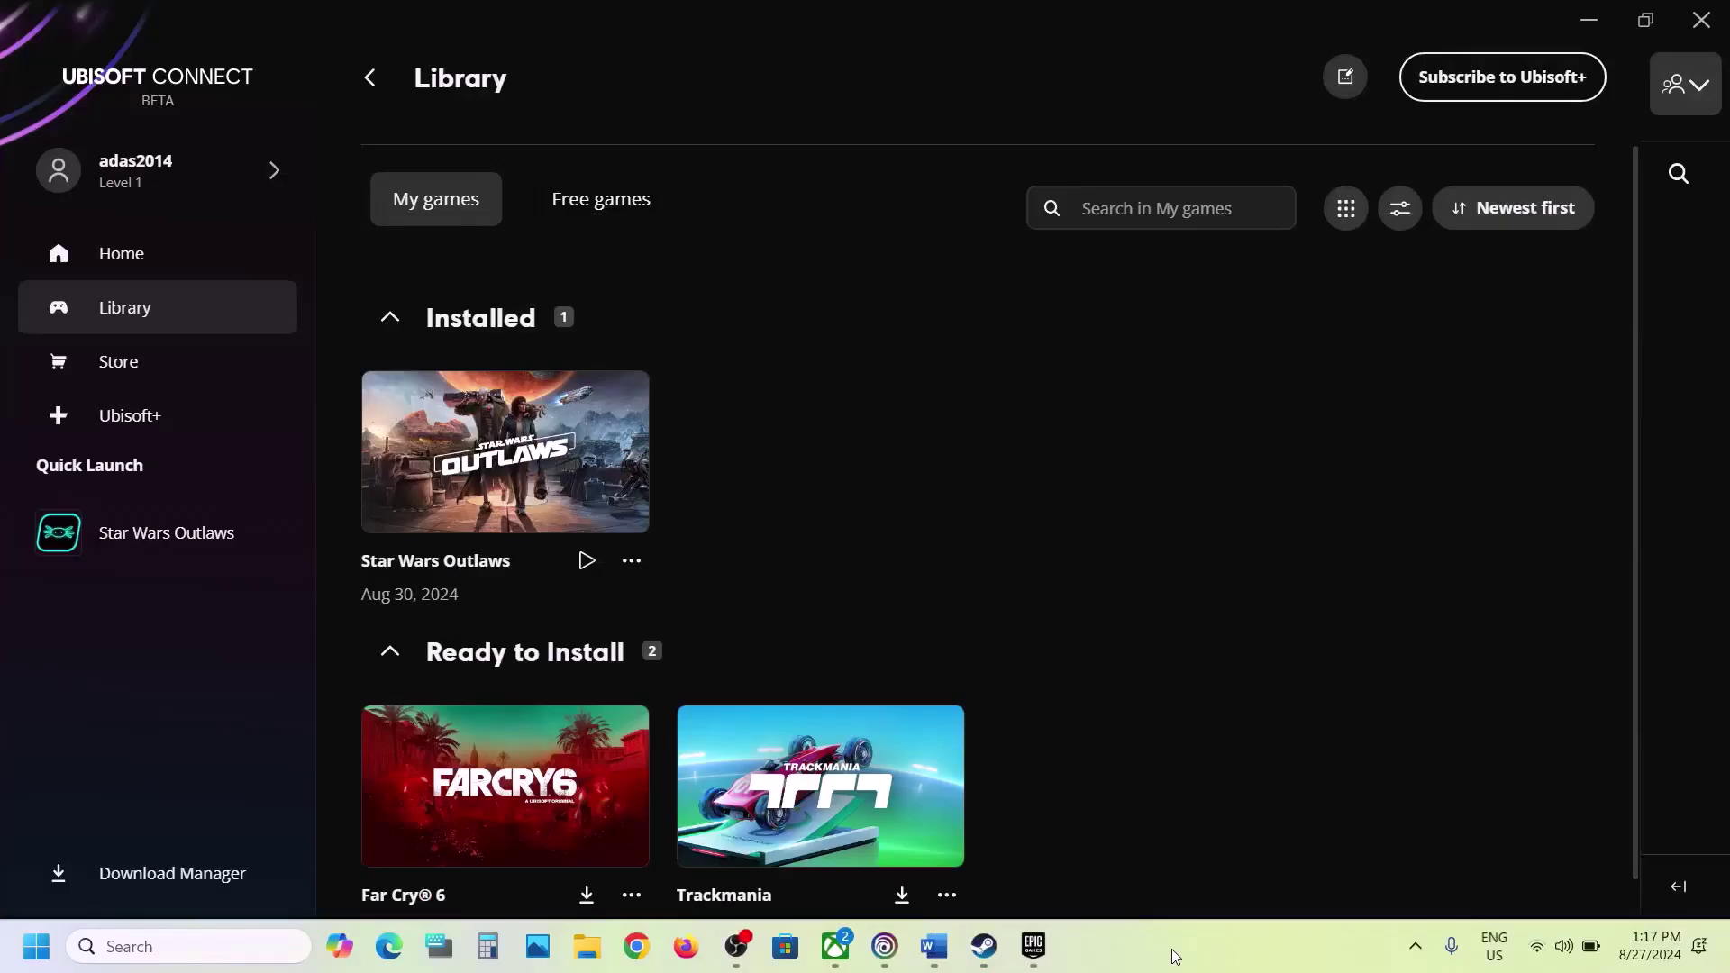
Step: Switch to the Word notes and read Step 5 on running the game on the dedicated graphics card
left_click(926, 940)
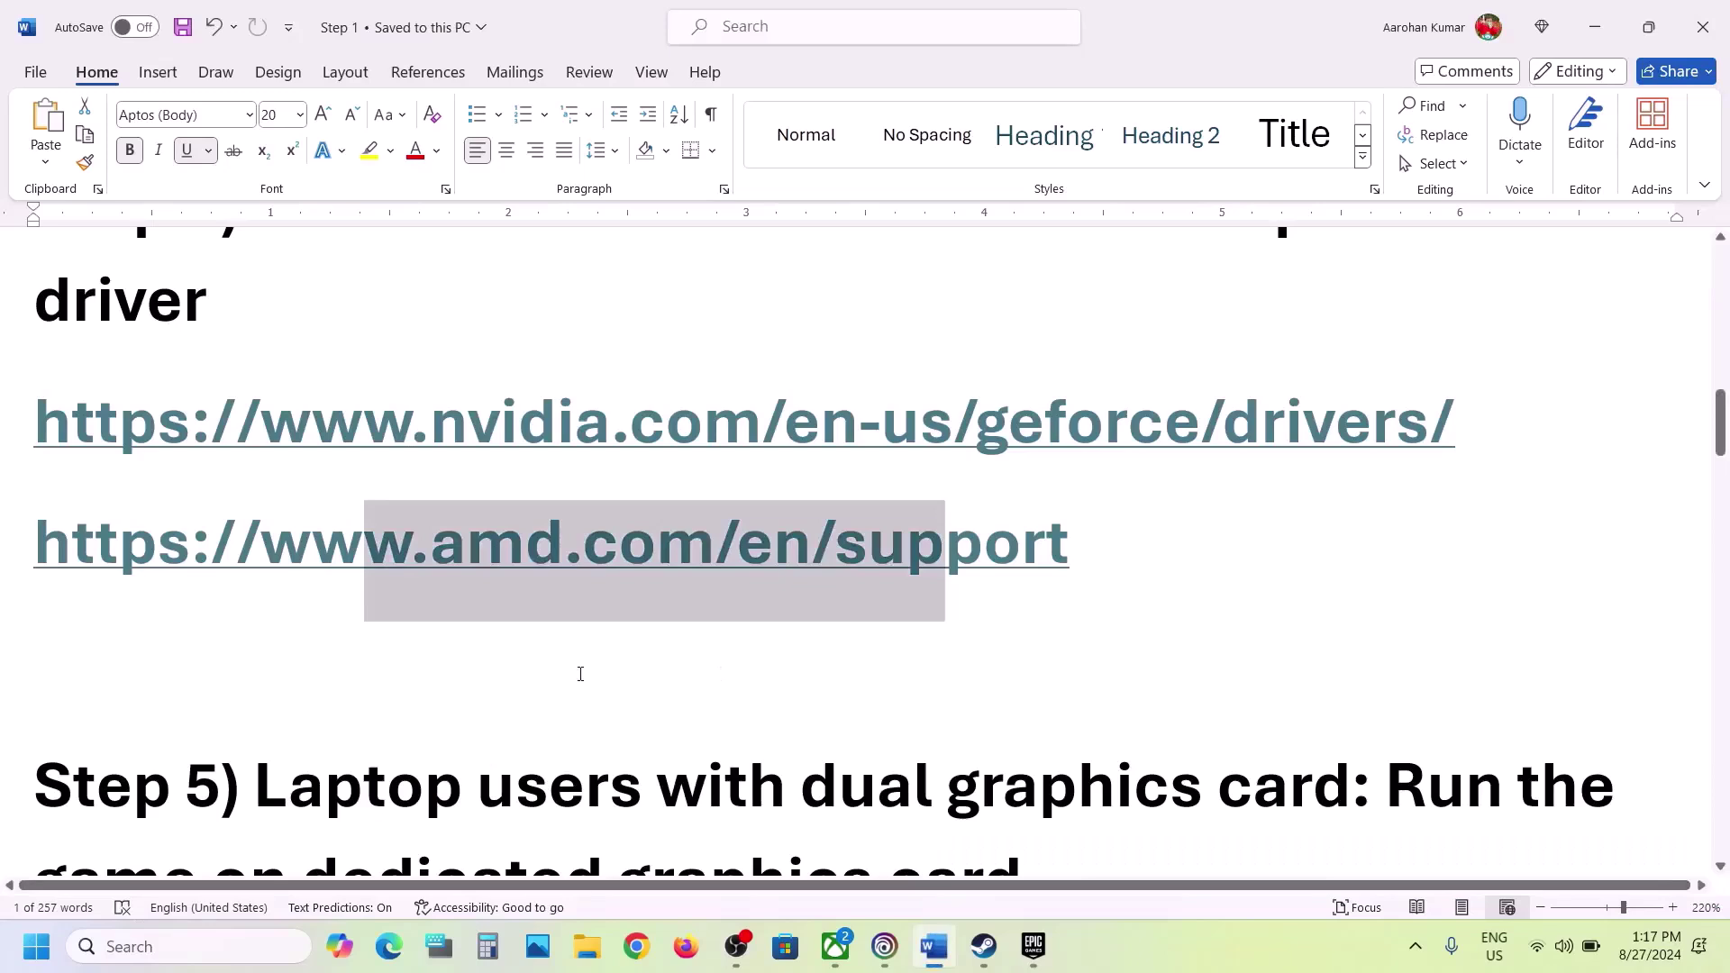
scroll(580, 674, "down", 3)
scroll(580, 674, "up", 1)
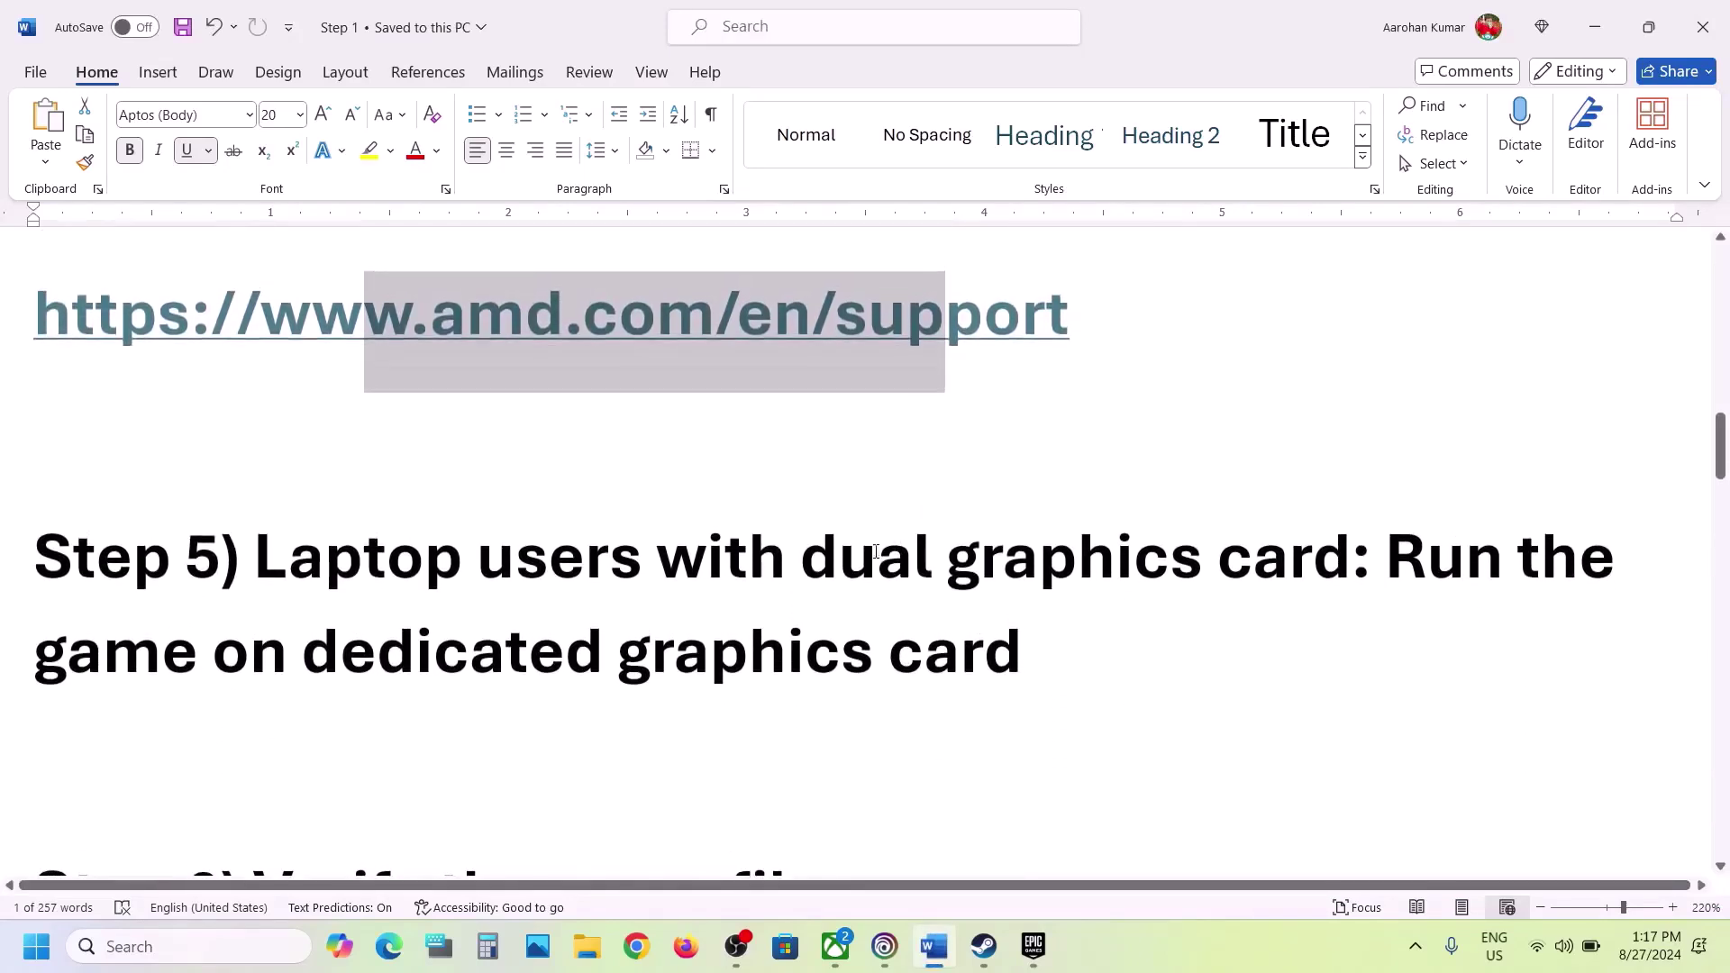
left_click_drag(857, 552, 1347, 557)
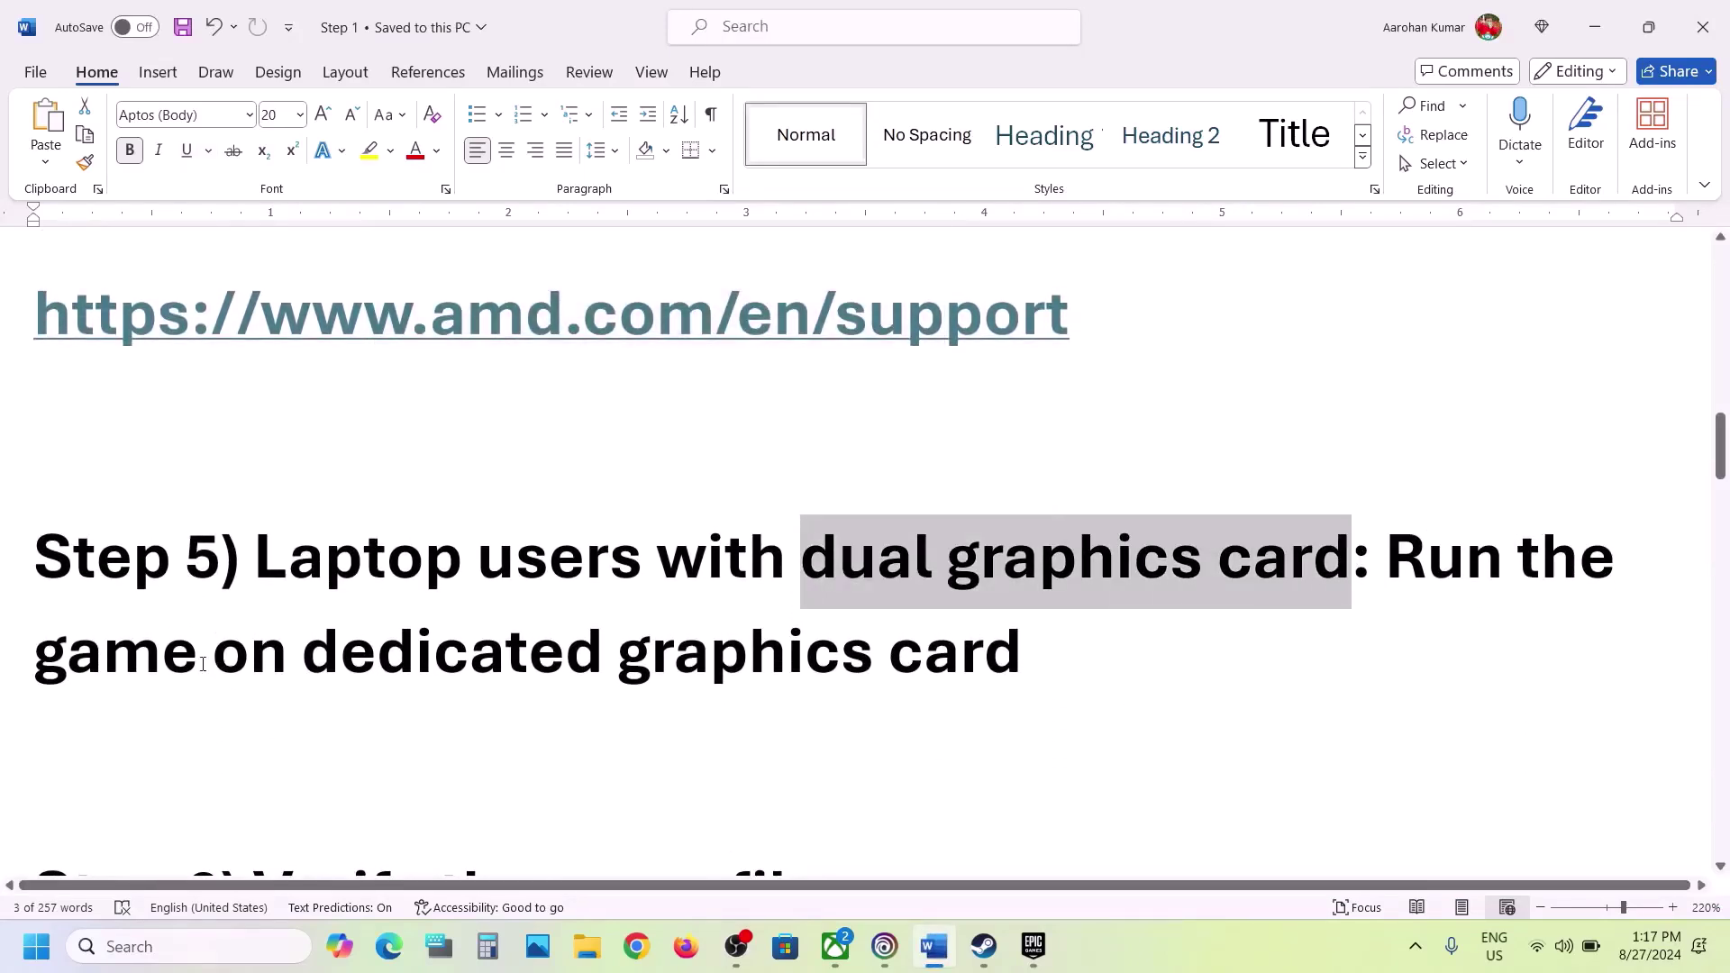
left_click_drag(203, 664, 1023, 653)
left_click(924, 653)
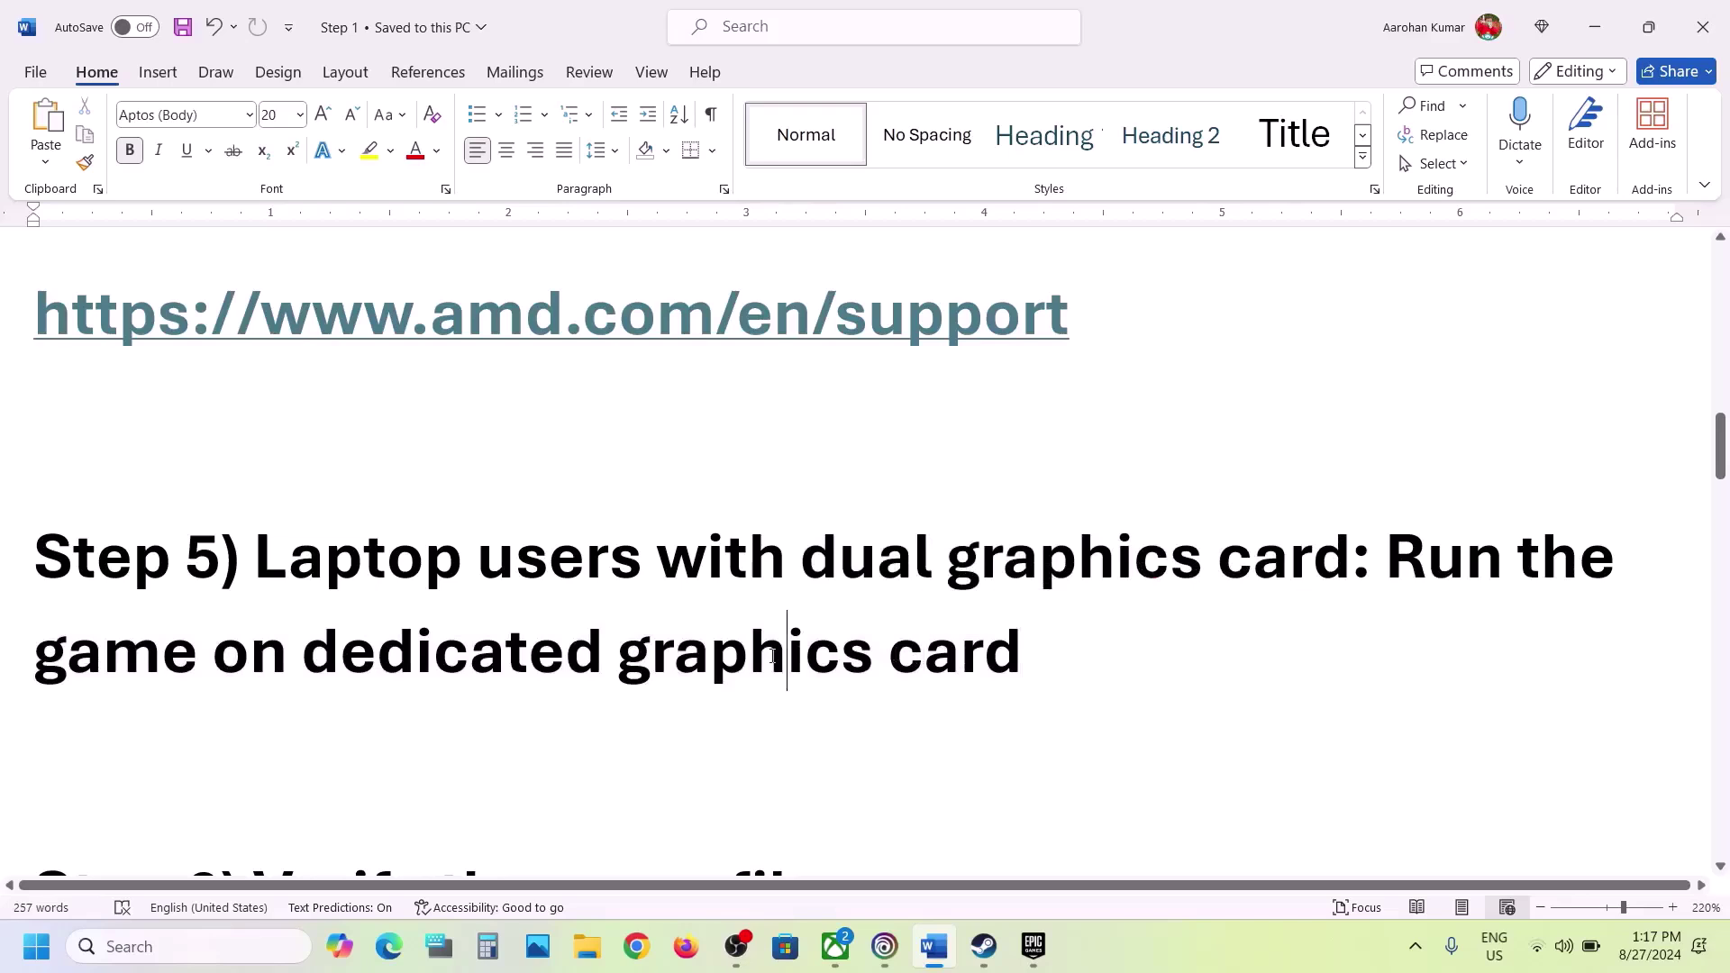
Step: Copy the word "graphics" from Step 5, search Windows for it and open Graphics settings
double_click(772, 656)
key("ctrl+c")
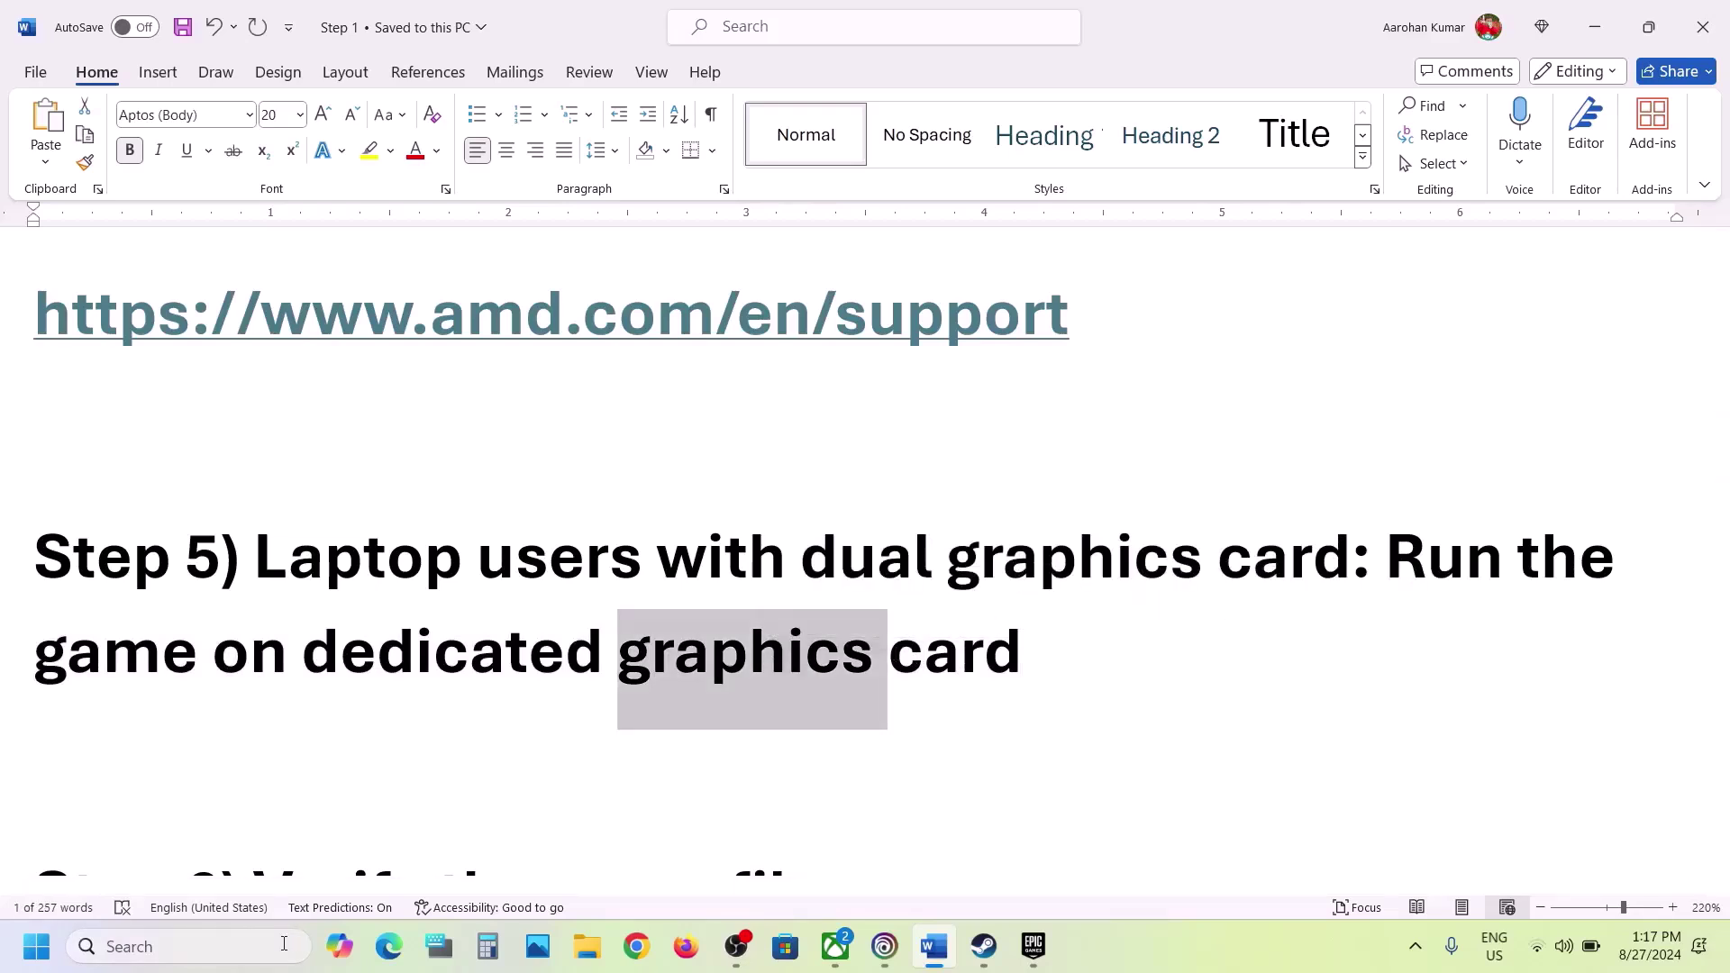
left_click(285, 946)
key("ctrl+v")
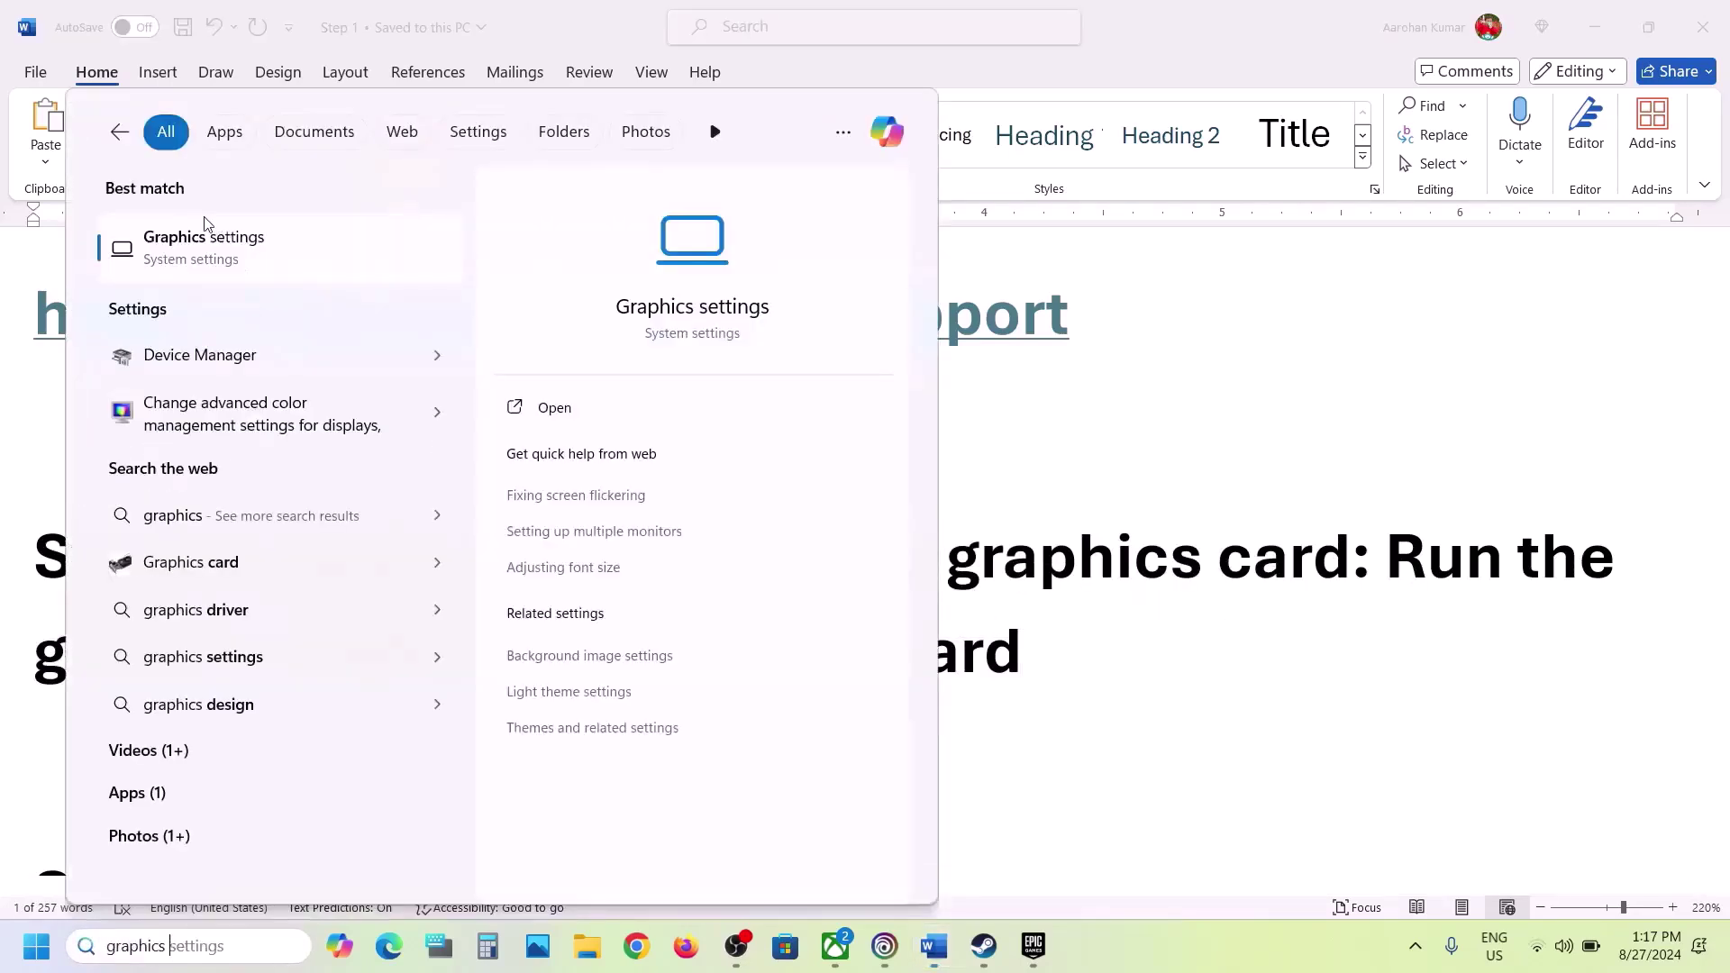
left_click(205, 248)
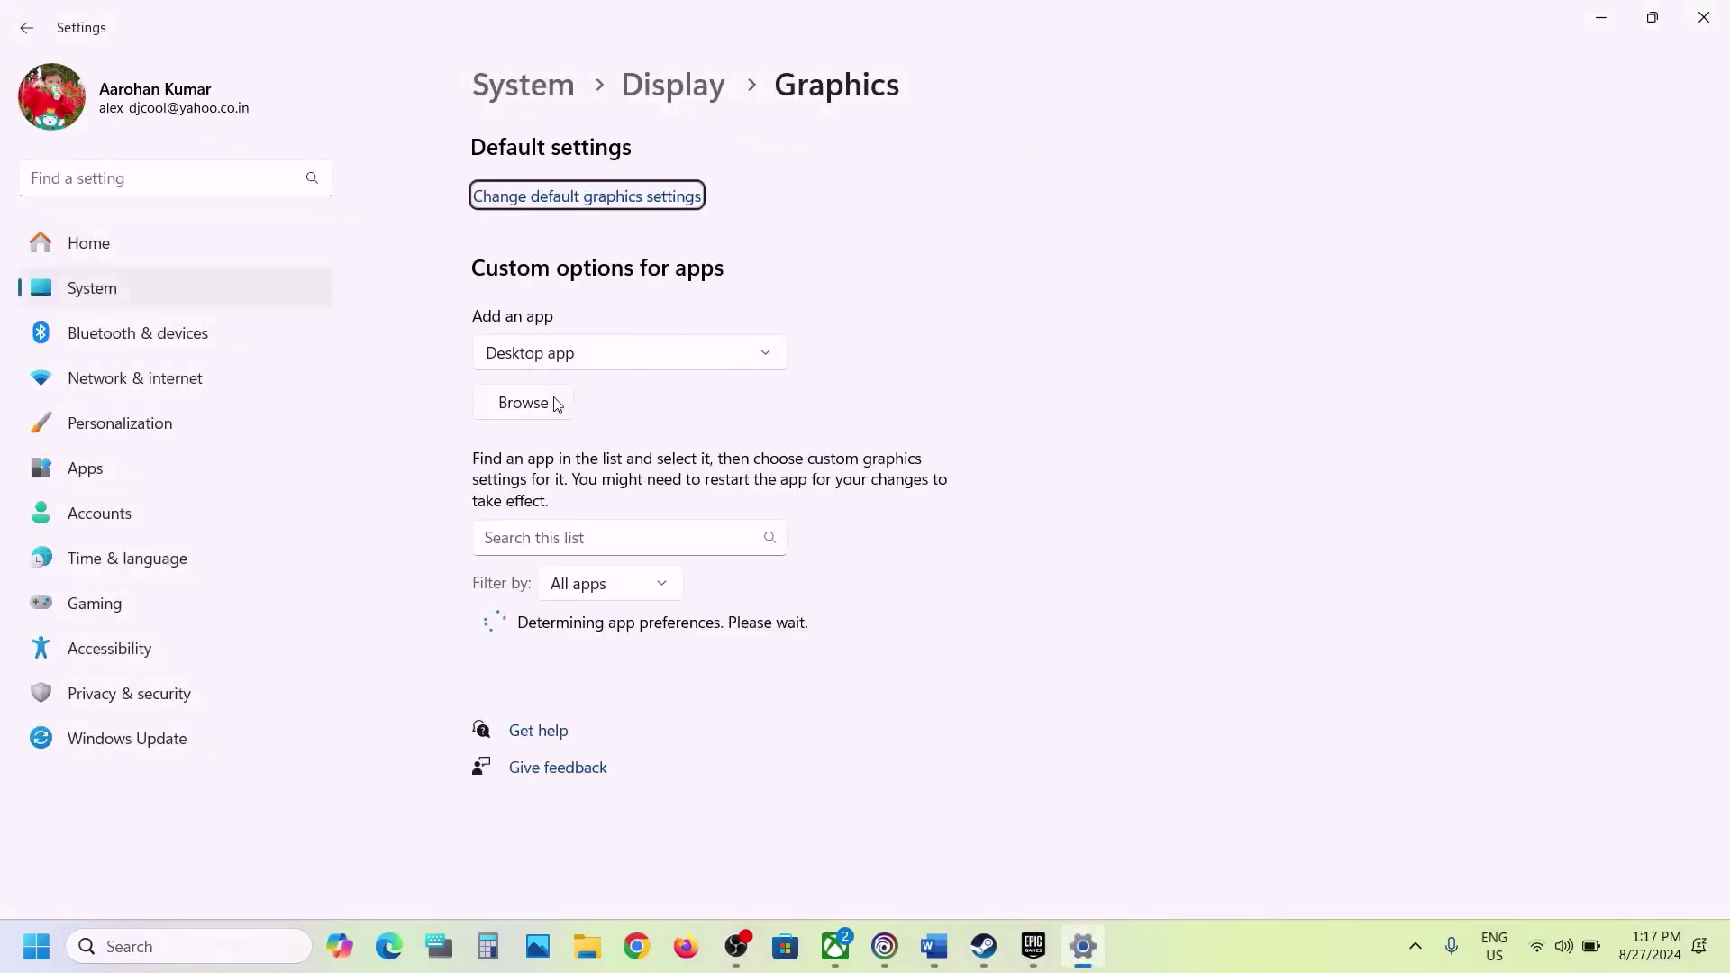
Step: Add the Outlaws application from the Star Wars Outlaws folder to the custom graphics options for apps
left_click(556, 404)
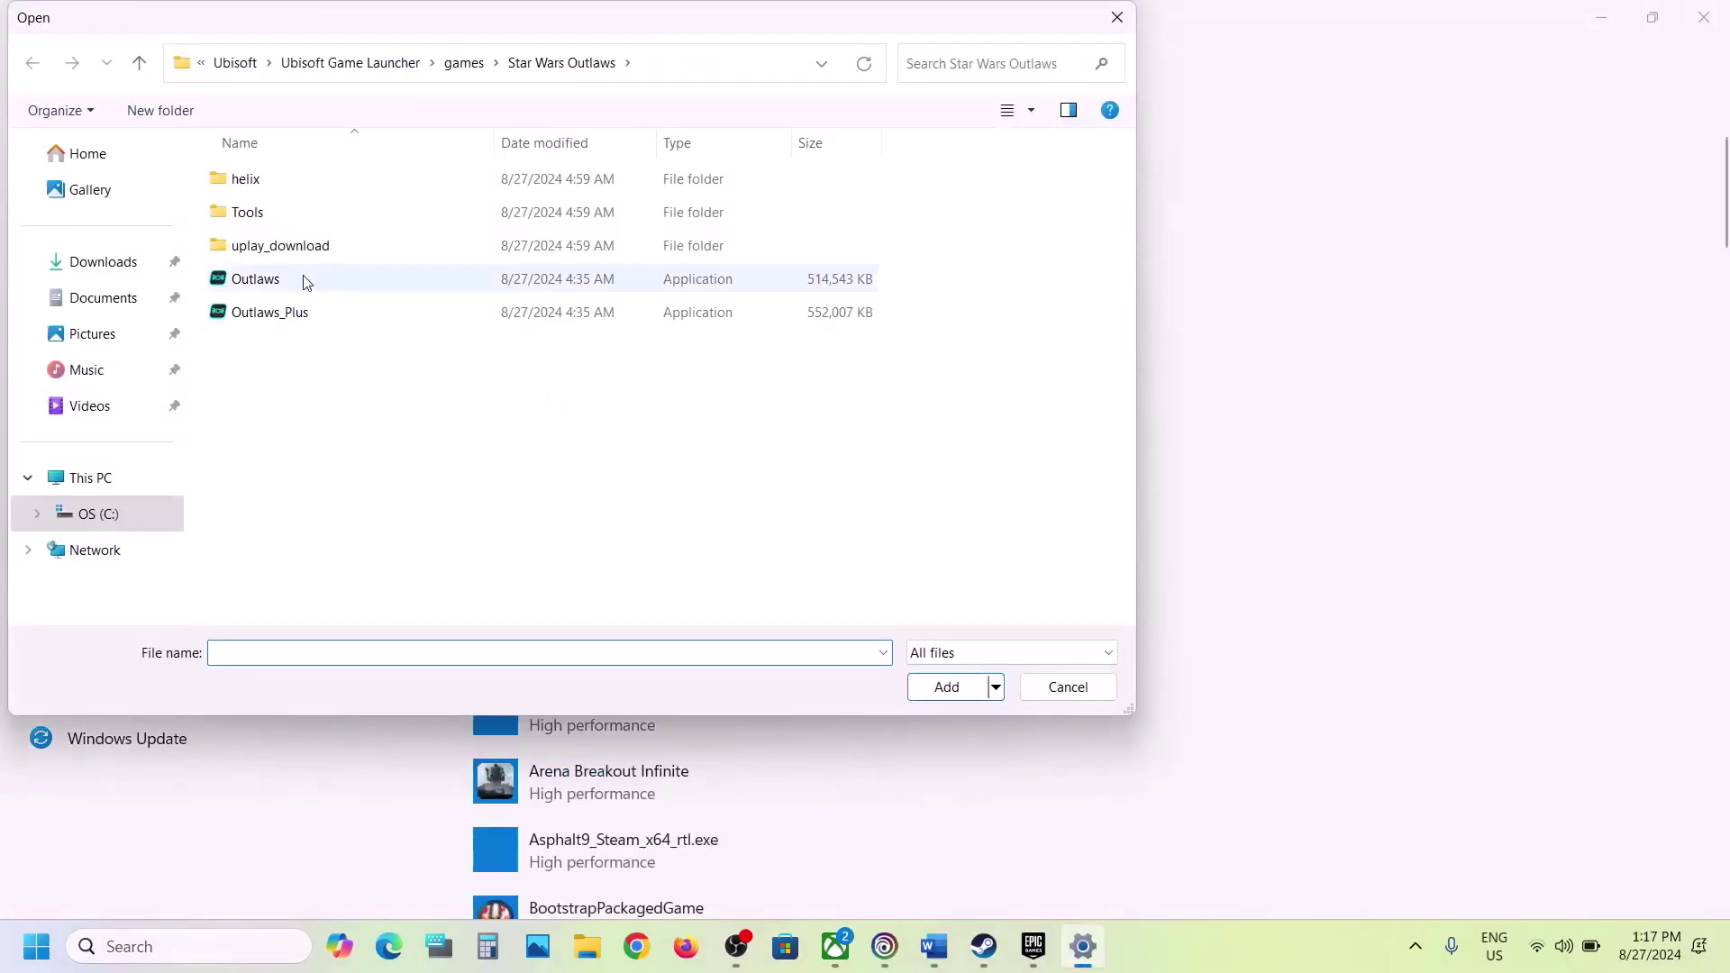
left_click(303, 282)
left_click(946, 687)
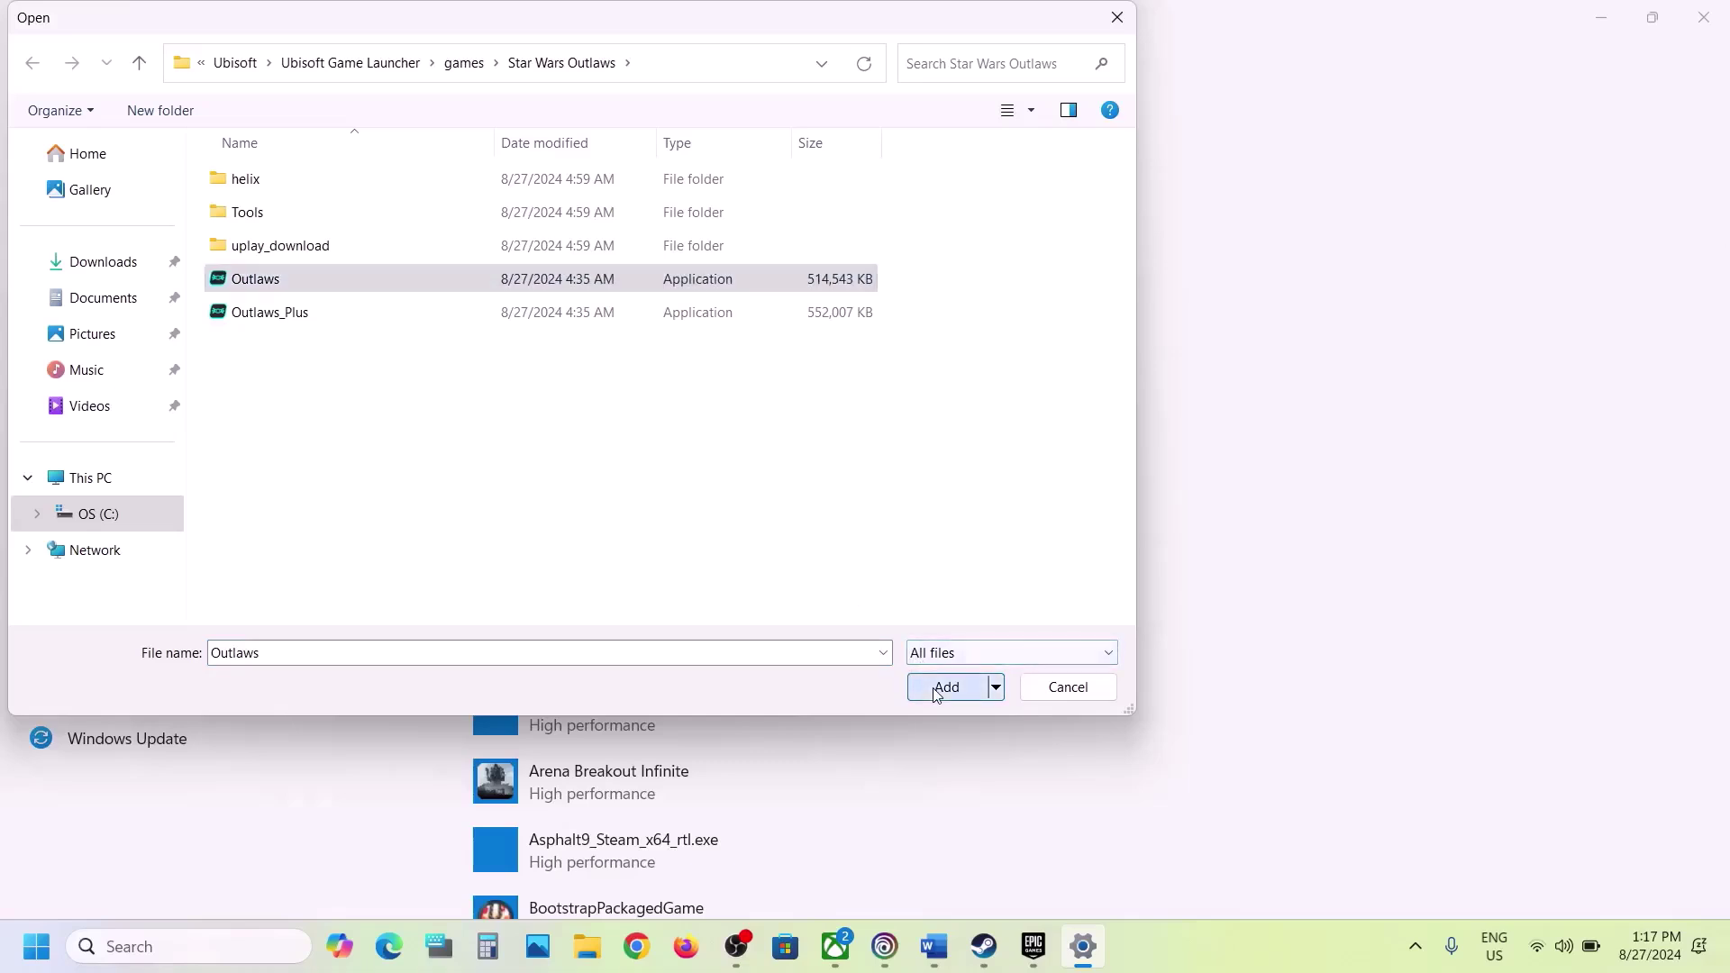
Step: Save High performance as the graphics preference for the Outlaws entry that points to Outlaws_Plus.exe
scroll(707, 715, "down", 20)
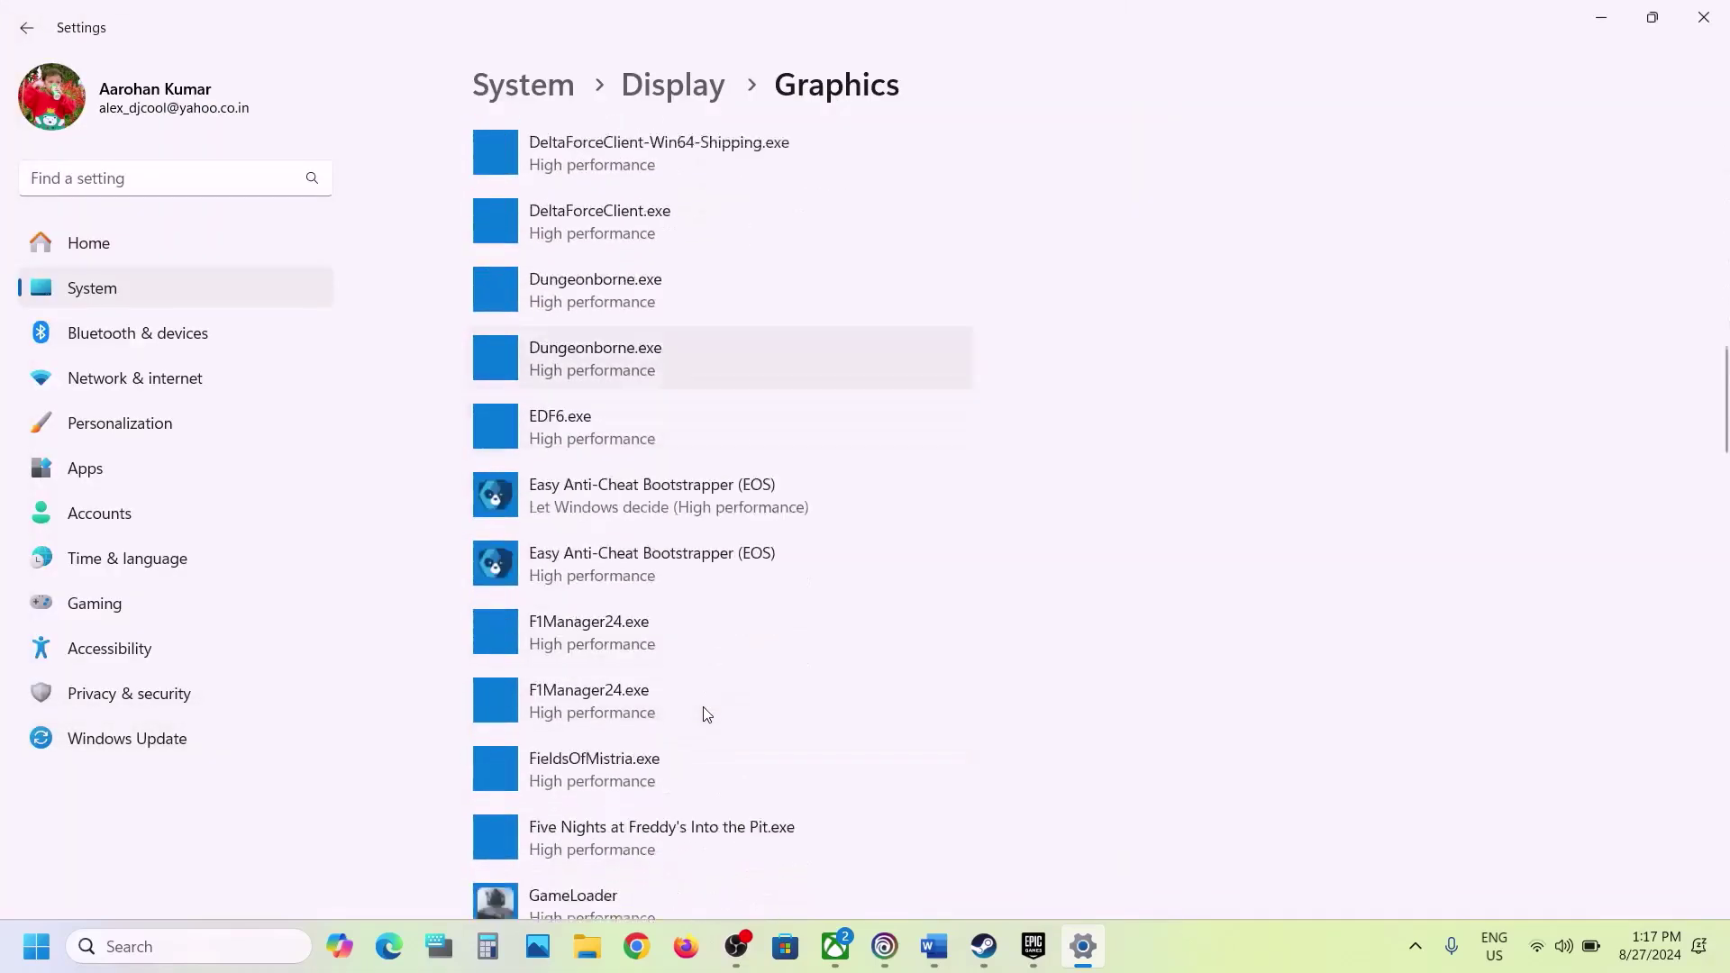
scroll(708, 715, "down", 4)
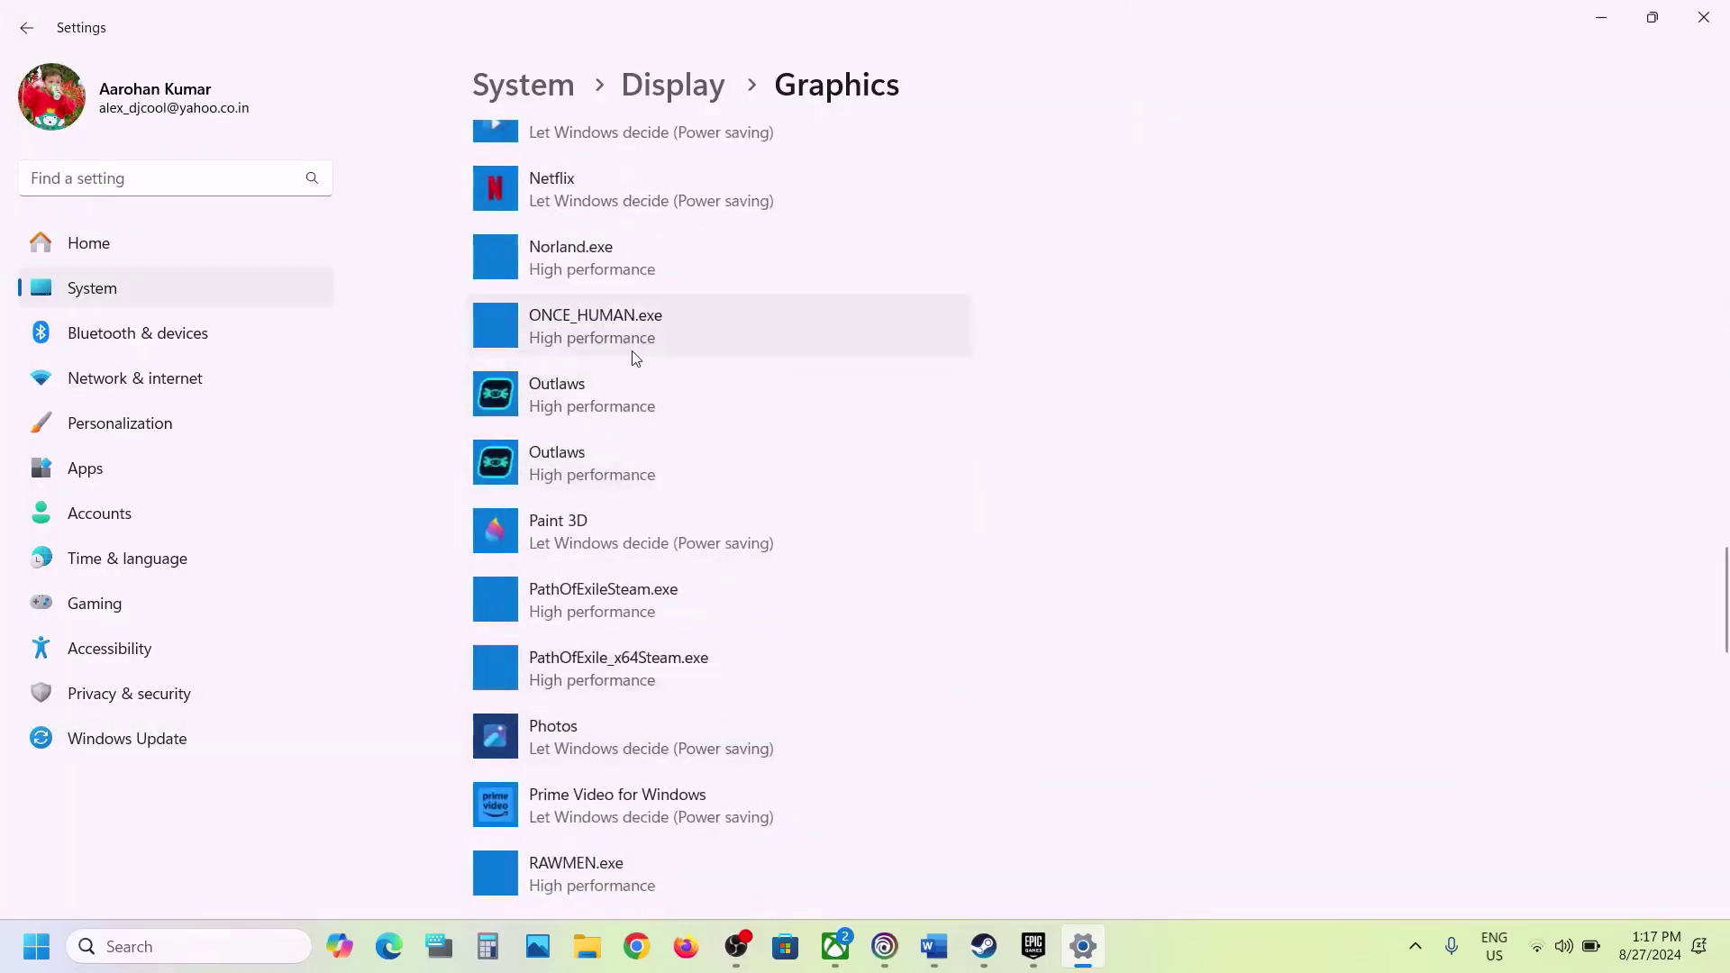
left_click(733, 409)
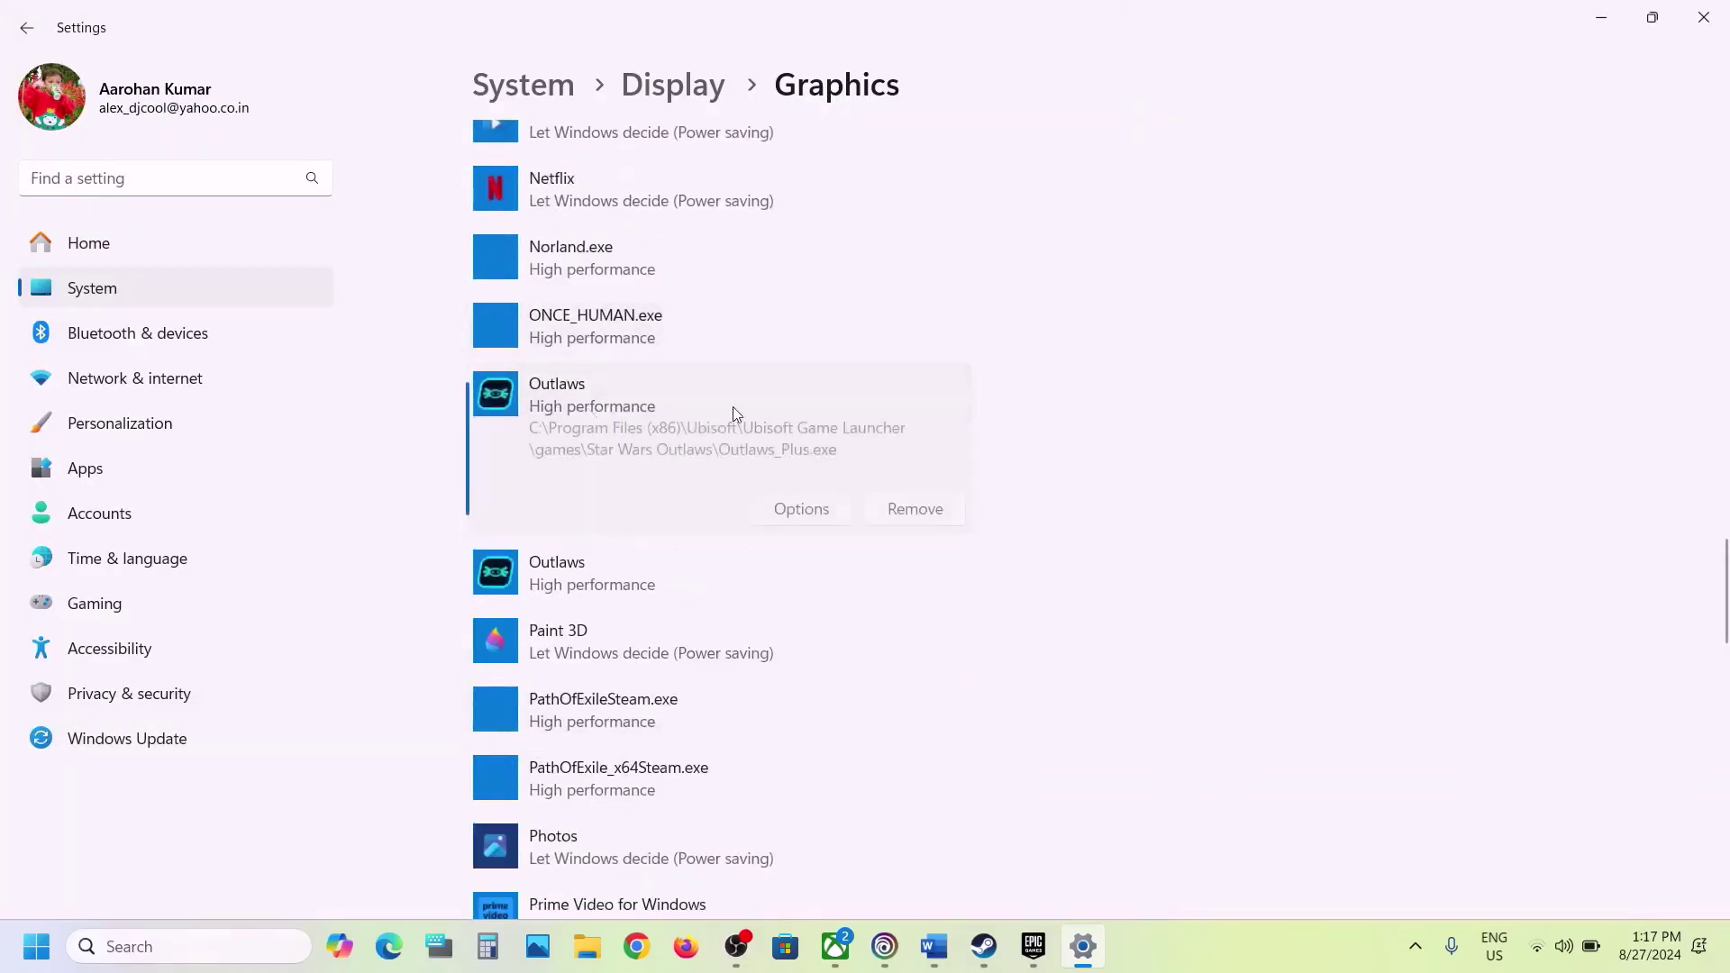
left_click(793, 510)
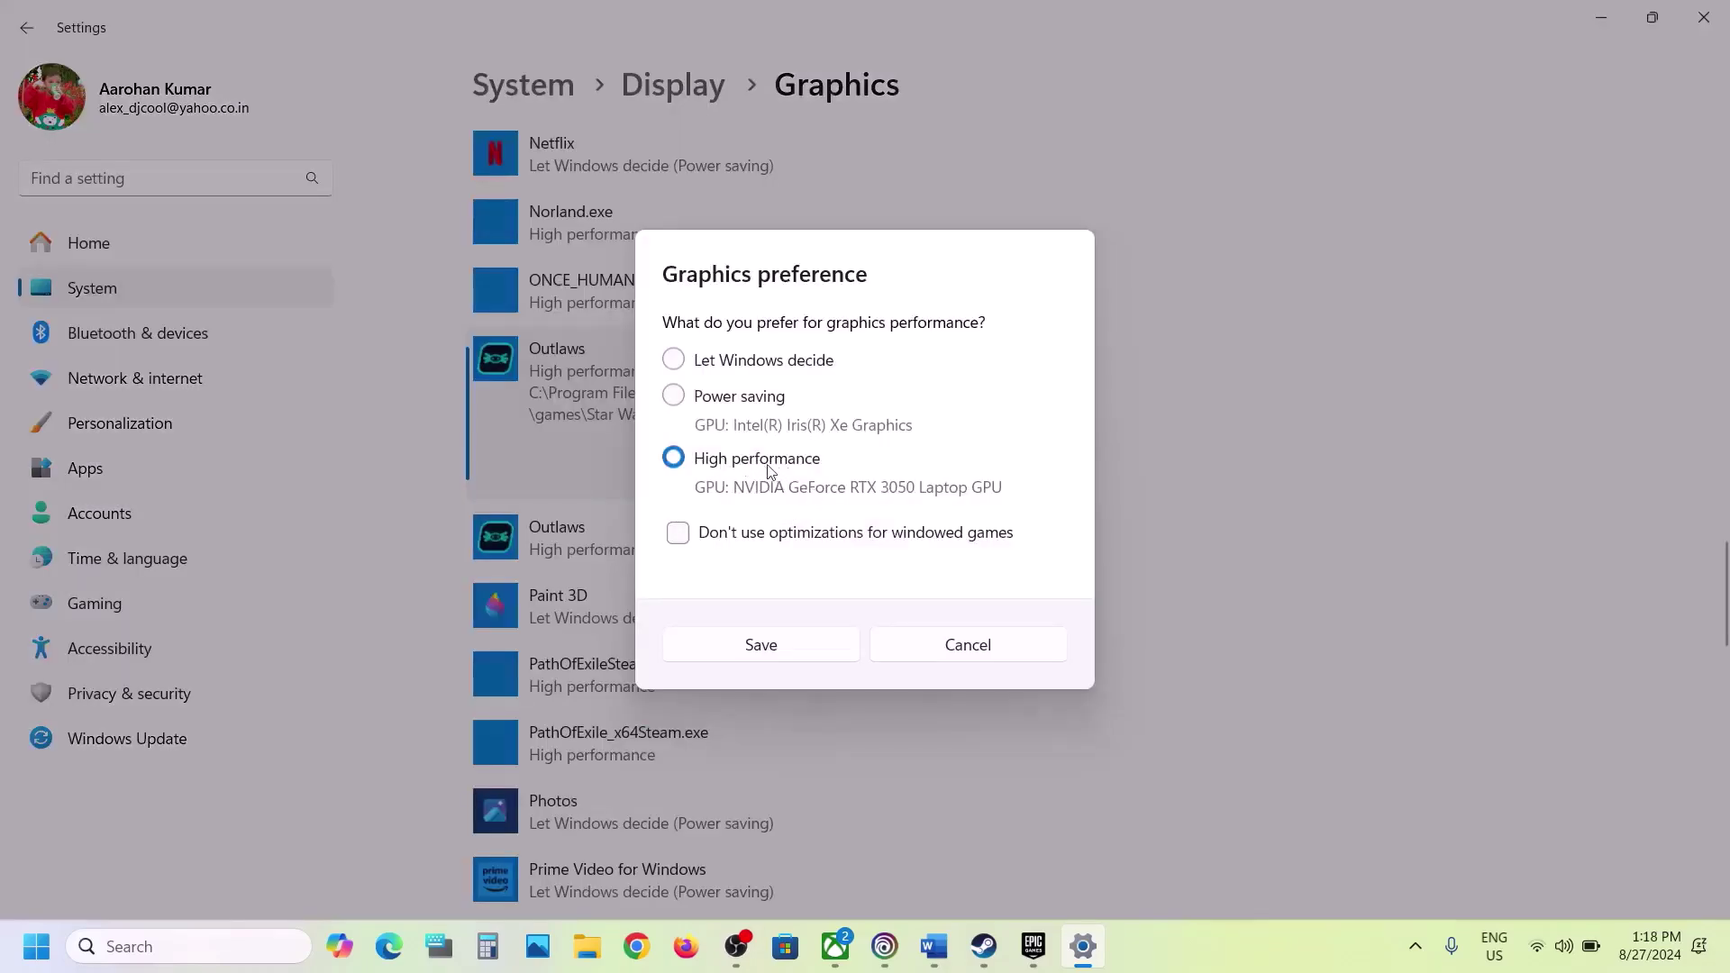
left_click(761, 643)
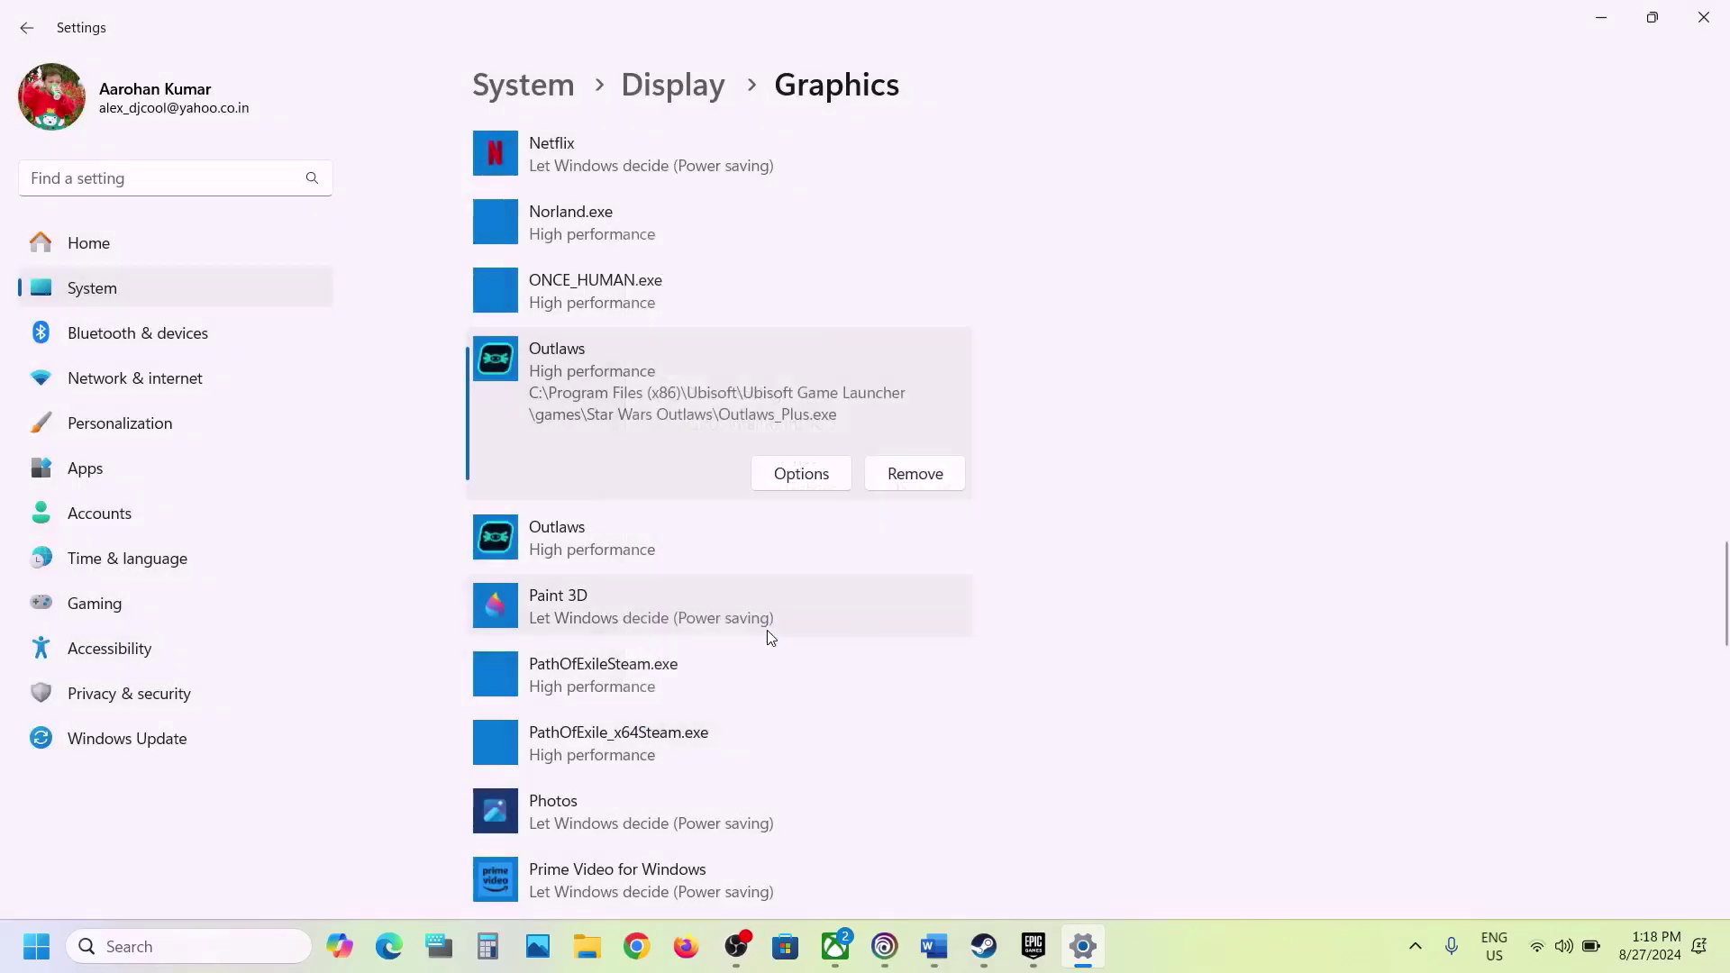
Step: Add Outlaws_Plus from the Star Wars Outlaws folder to the custom graphics options for apps
scroll(767, 633, "up", 15)
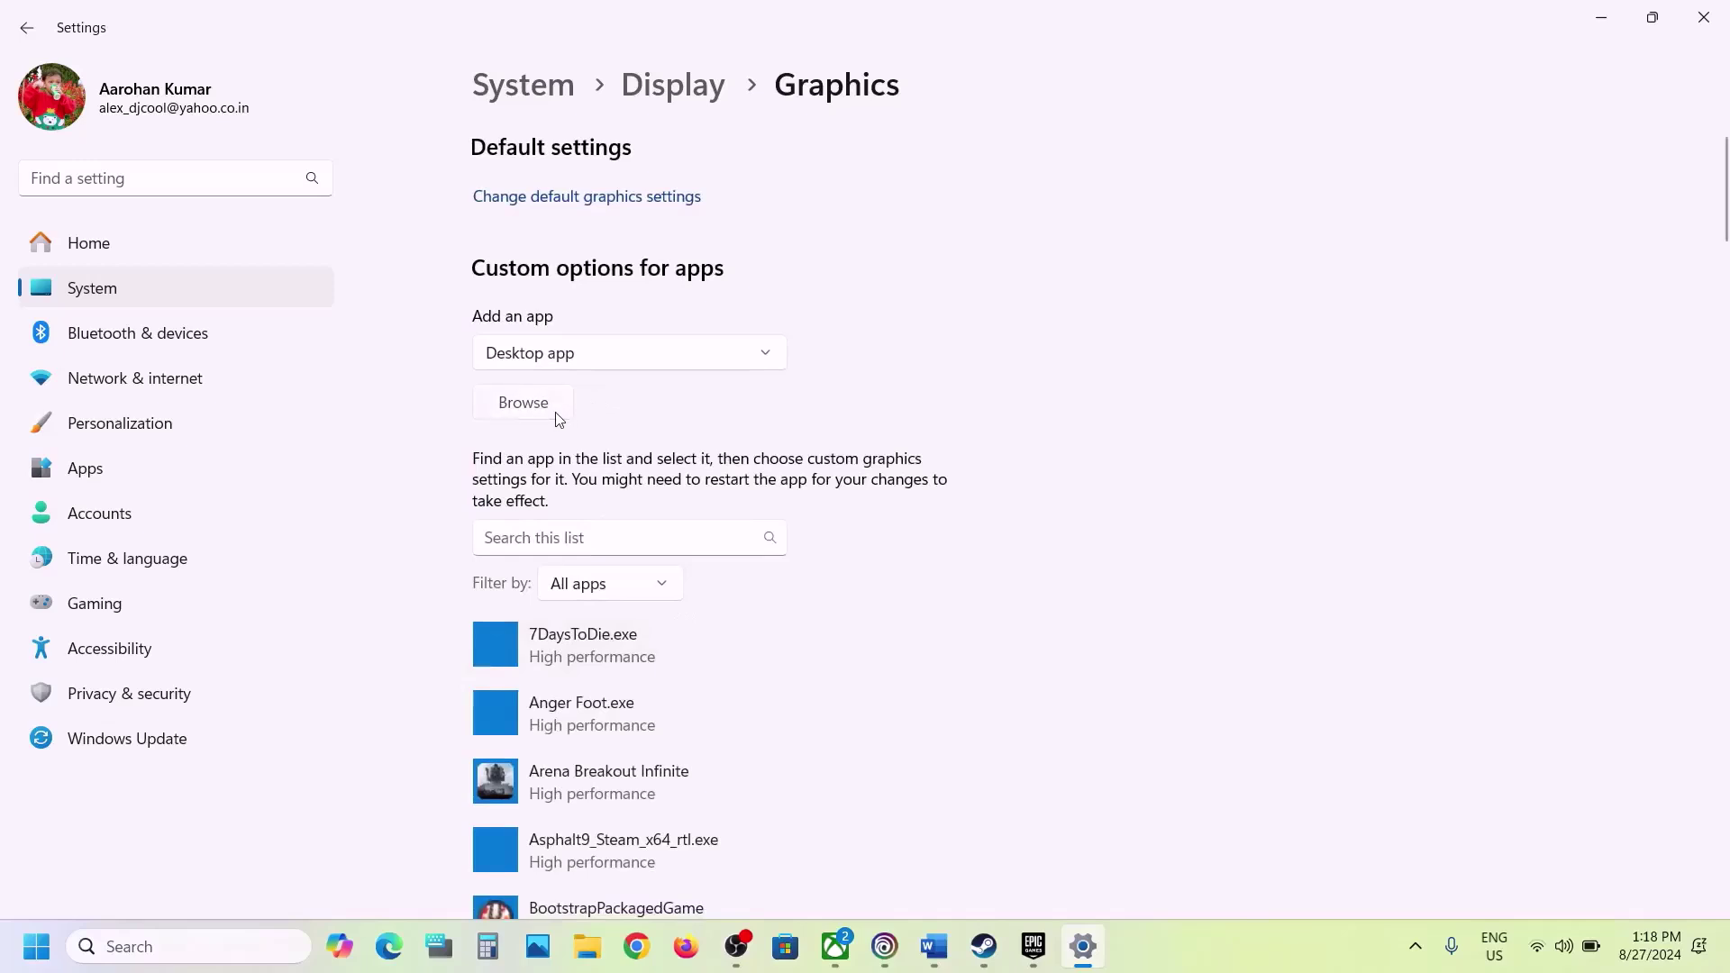
left_click(559, 417)
left_click(290, 315)
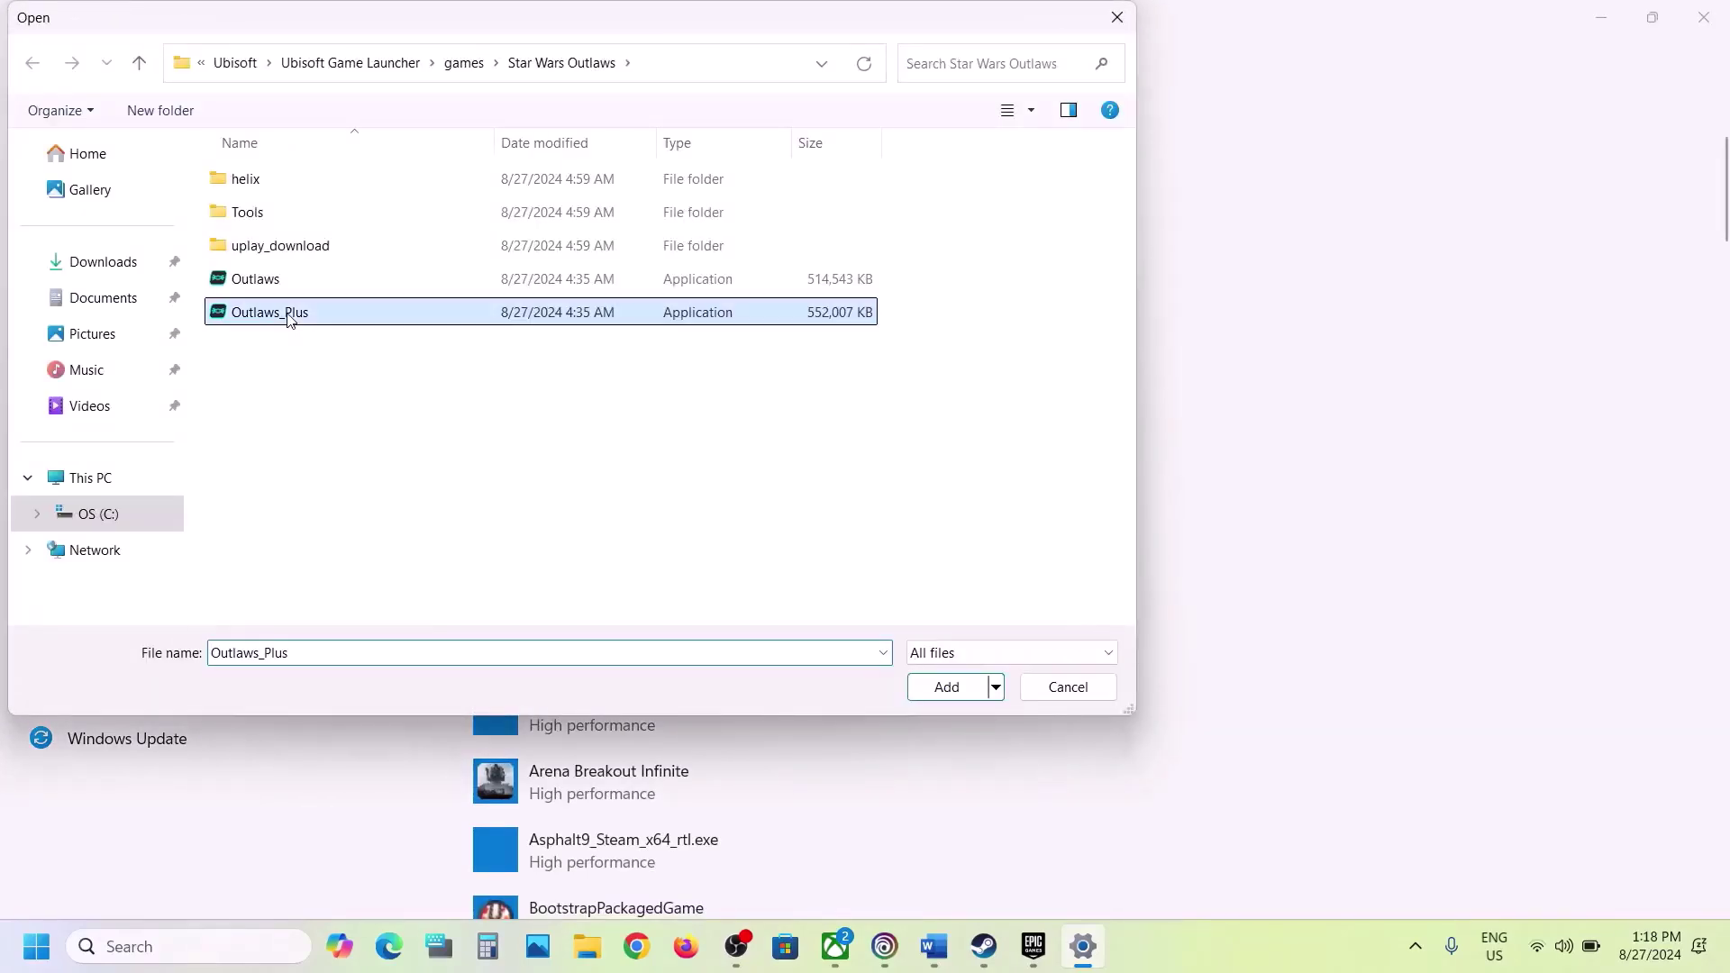
left_click(911, 687)
Step: Save High performance as the graphics preference for the Outlaws entry that points to Outlaws.exe, and close Settings
scroll(912, 687, "down", 10)
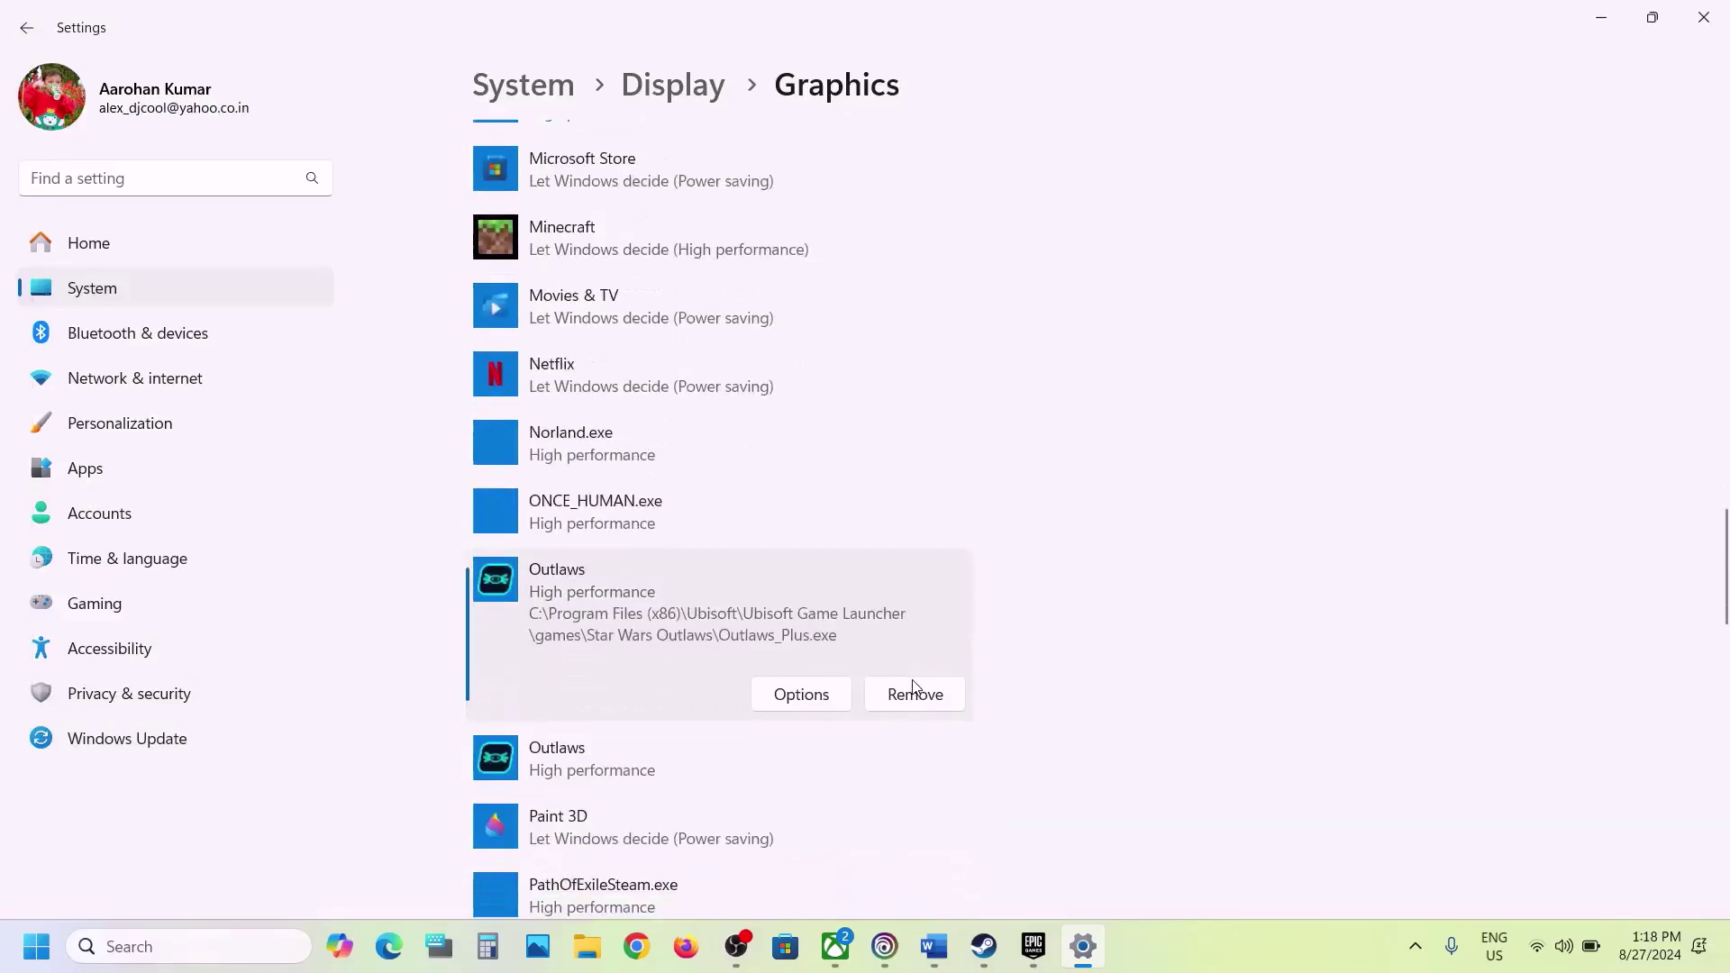
left_click(764, 697)
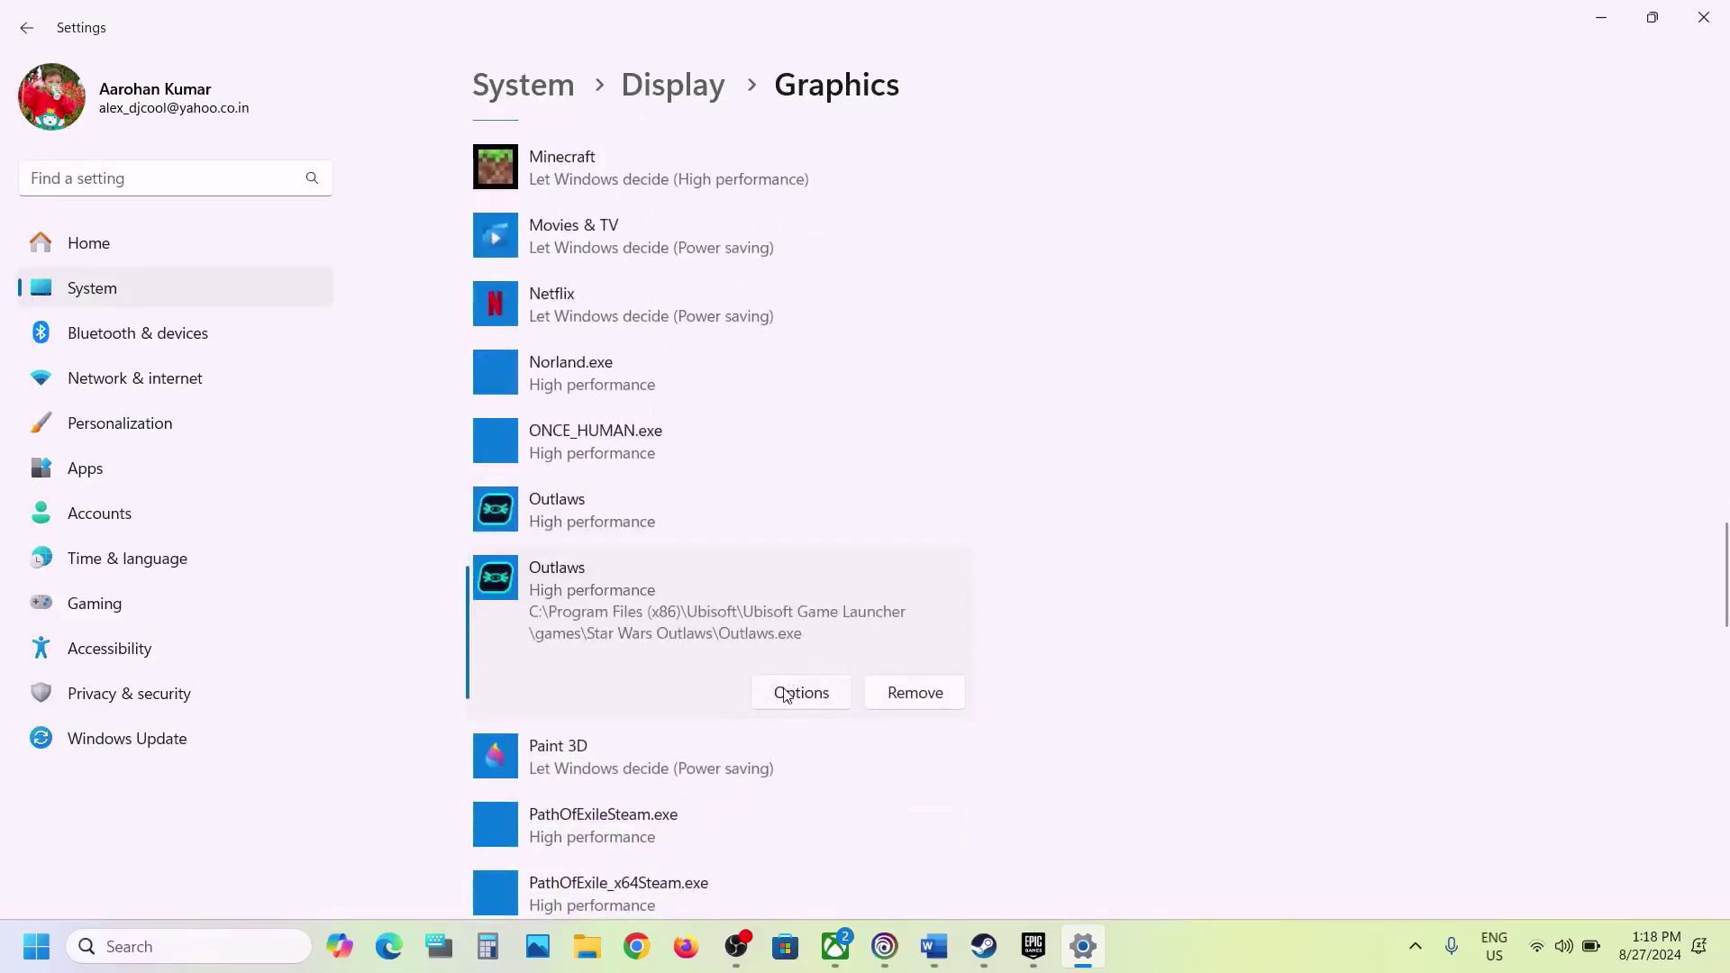
left_click(786, 694)
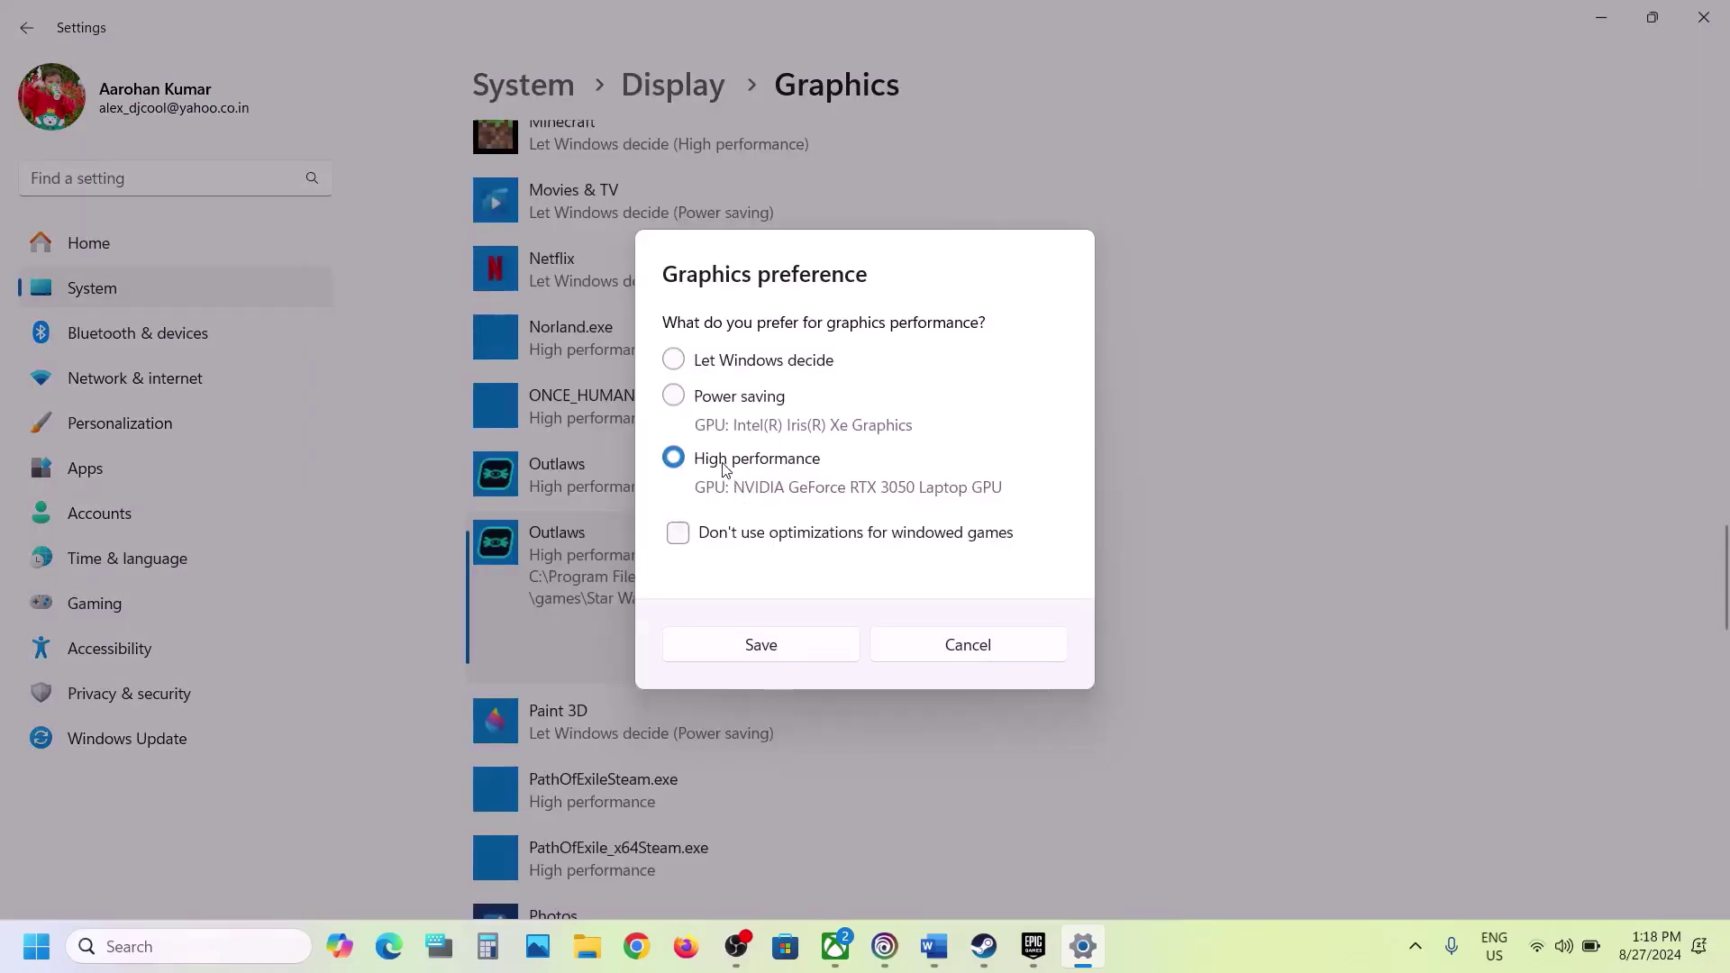
left_click(789, 648)
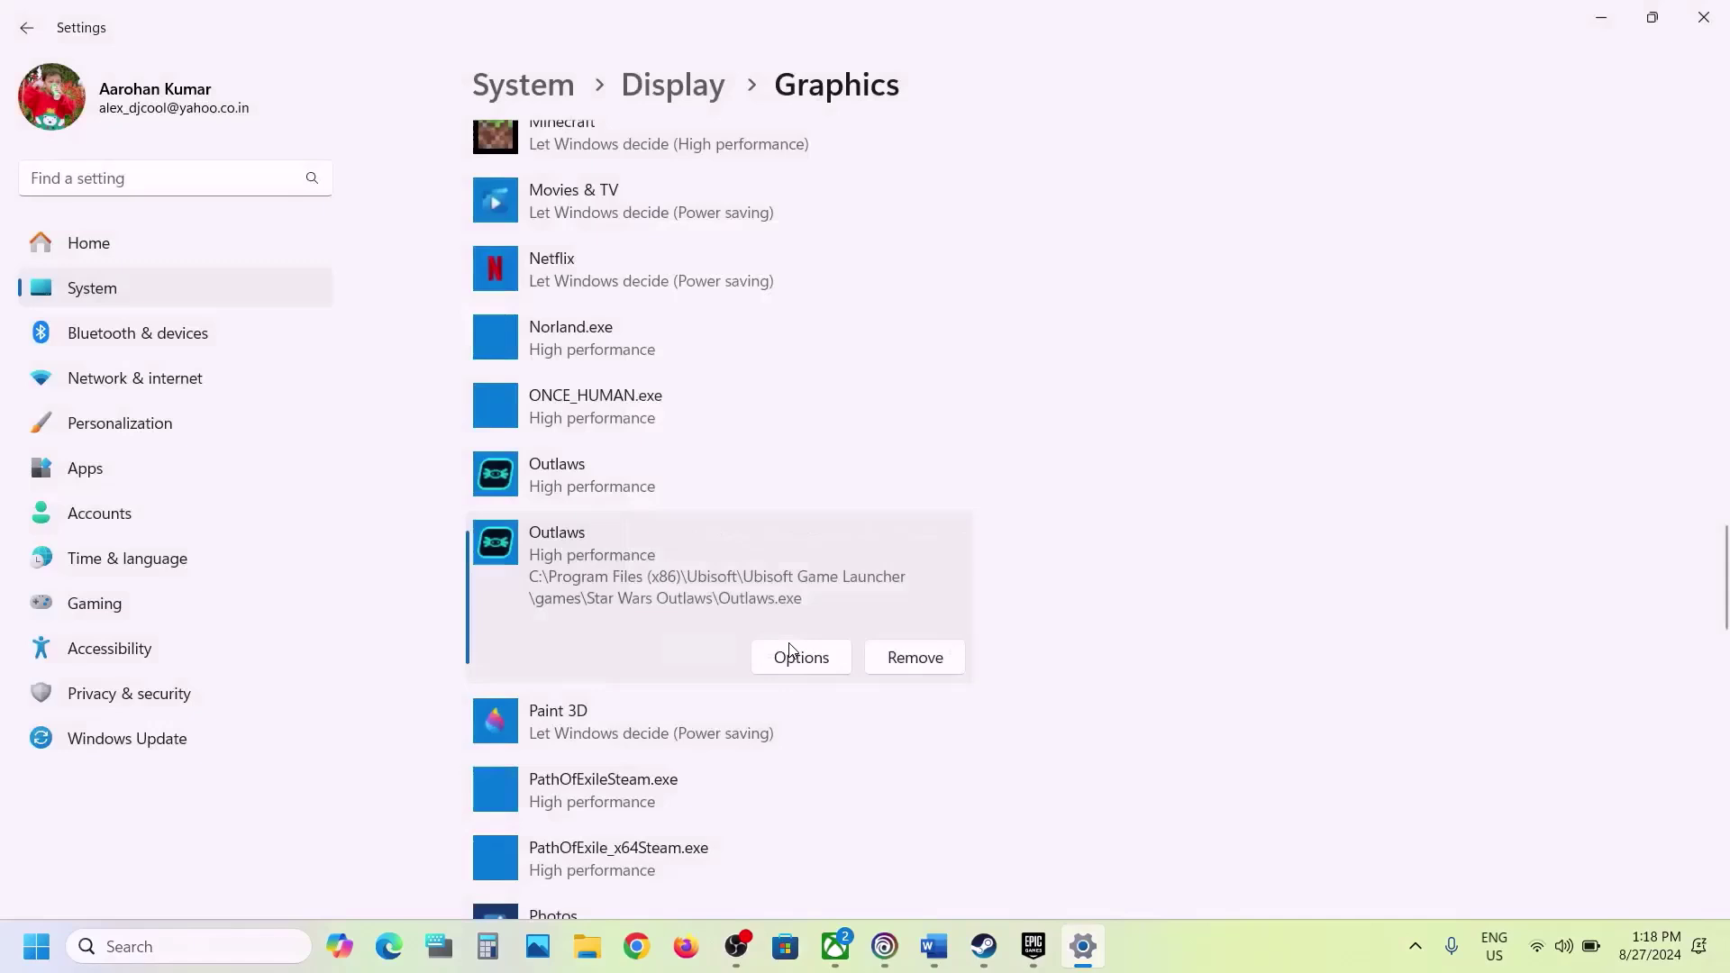
left_click(1703, 17)
Step: Review Step 6 in the document and switch to Ubisoft Connect to locate the Verify files option for Star Wars Outlaws
scroll(935, 458, "down", 3)
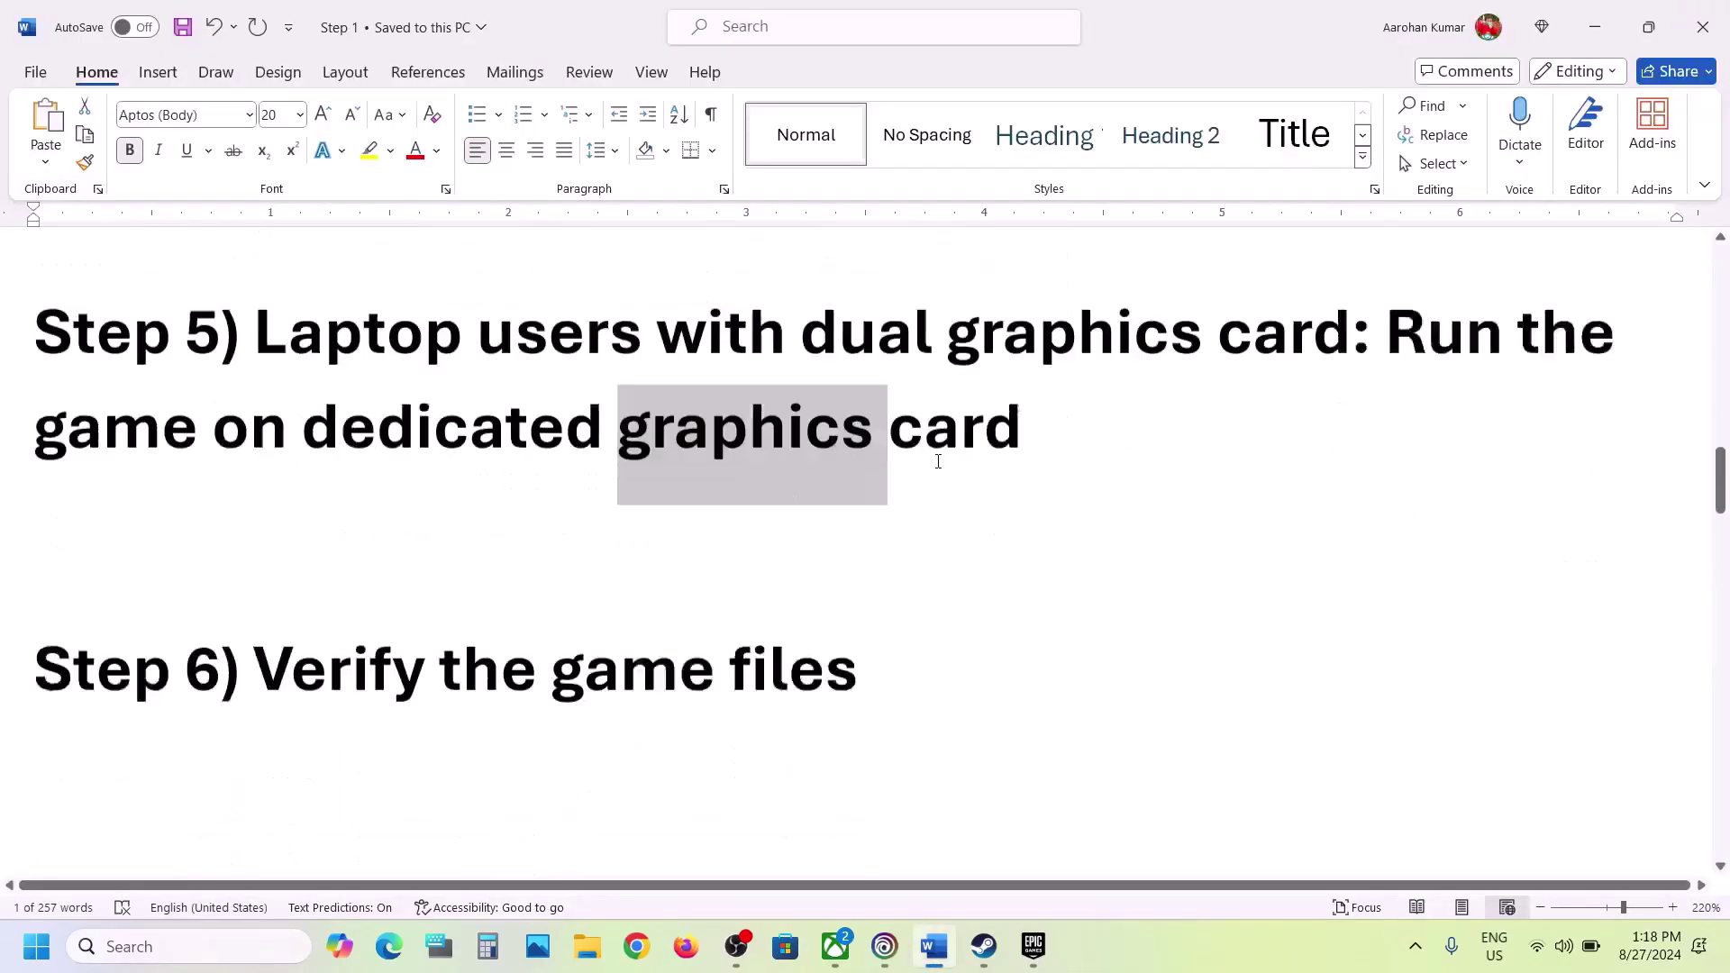
scroll(937, 461, "up", 2)
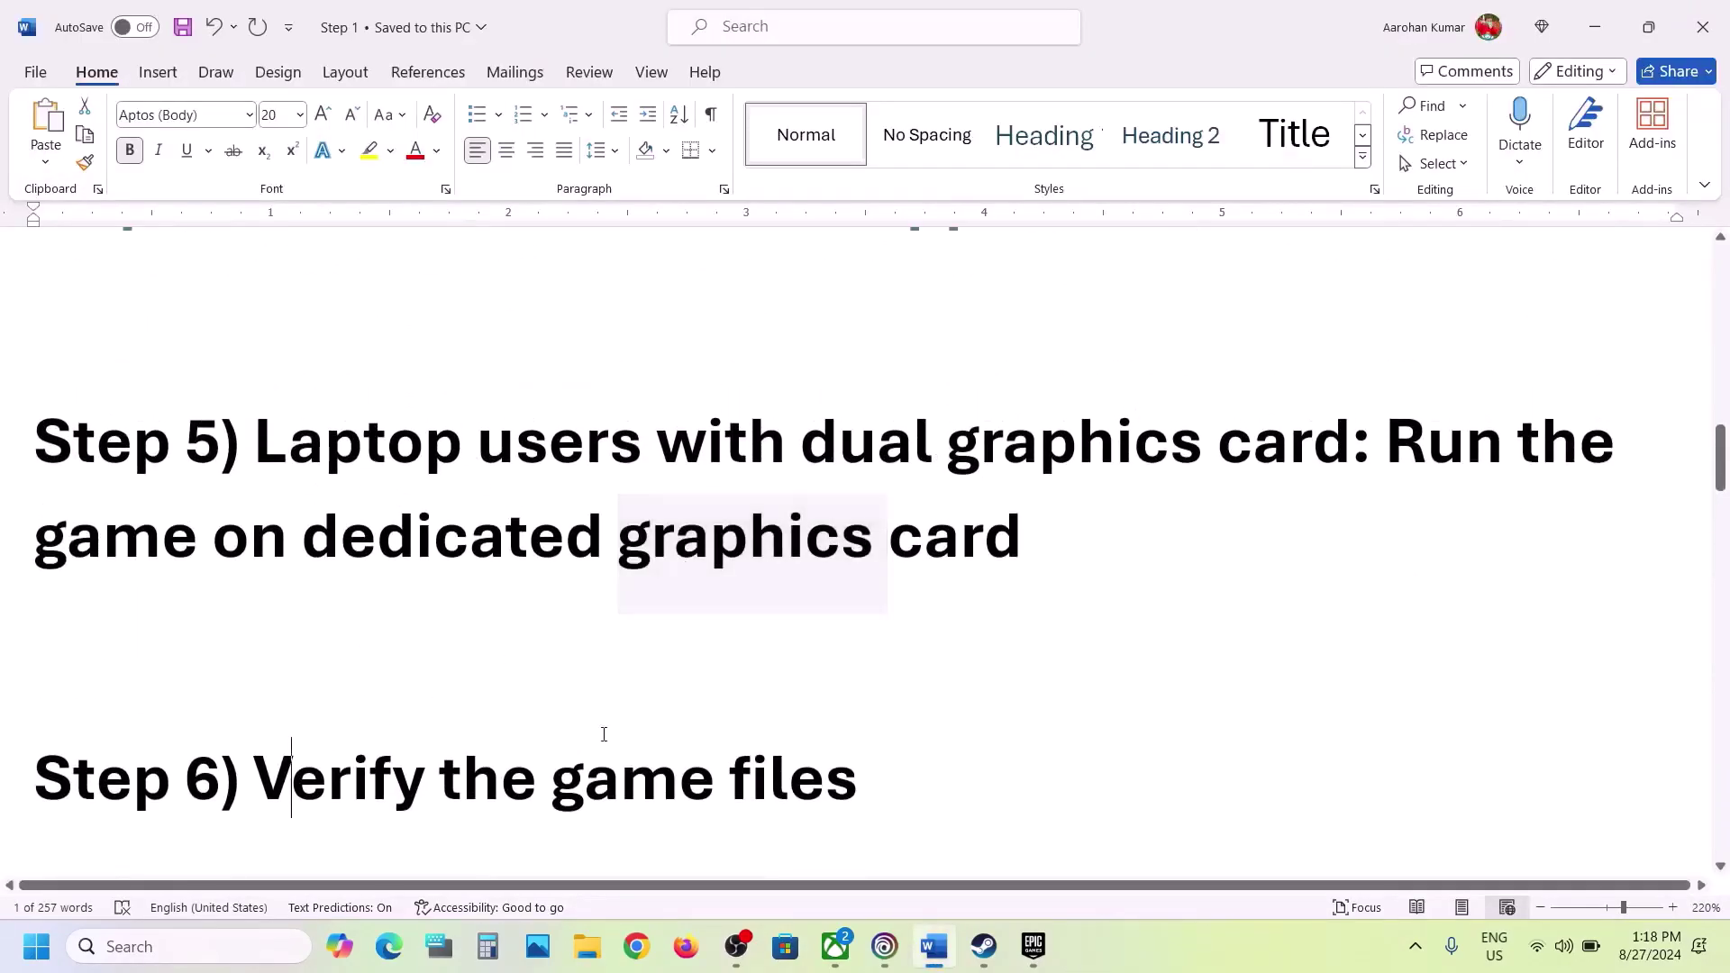
left_click_drag(290, 772, 733, 731)
scroll(739, 733, "down", 1)
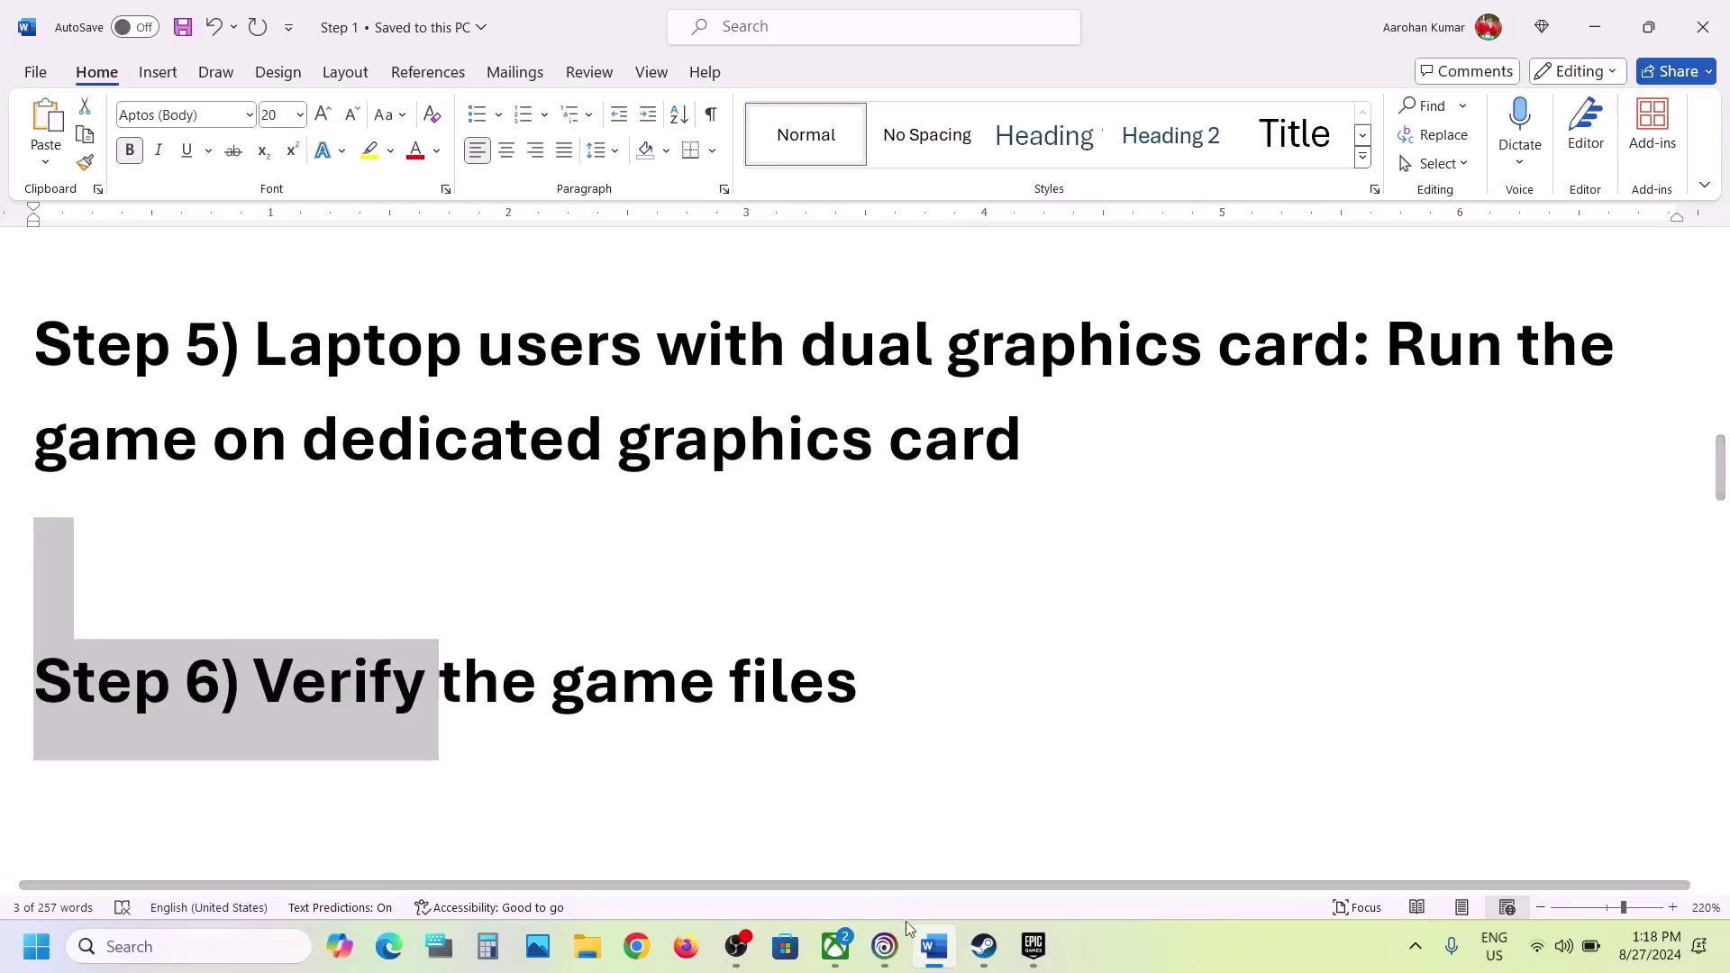
left_click(888, 953)
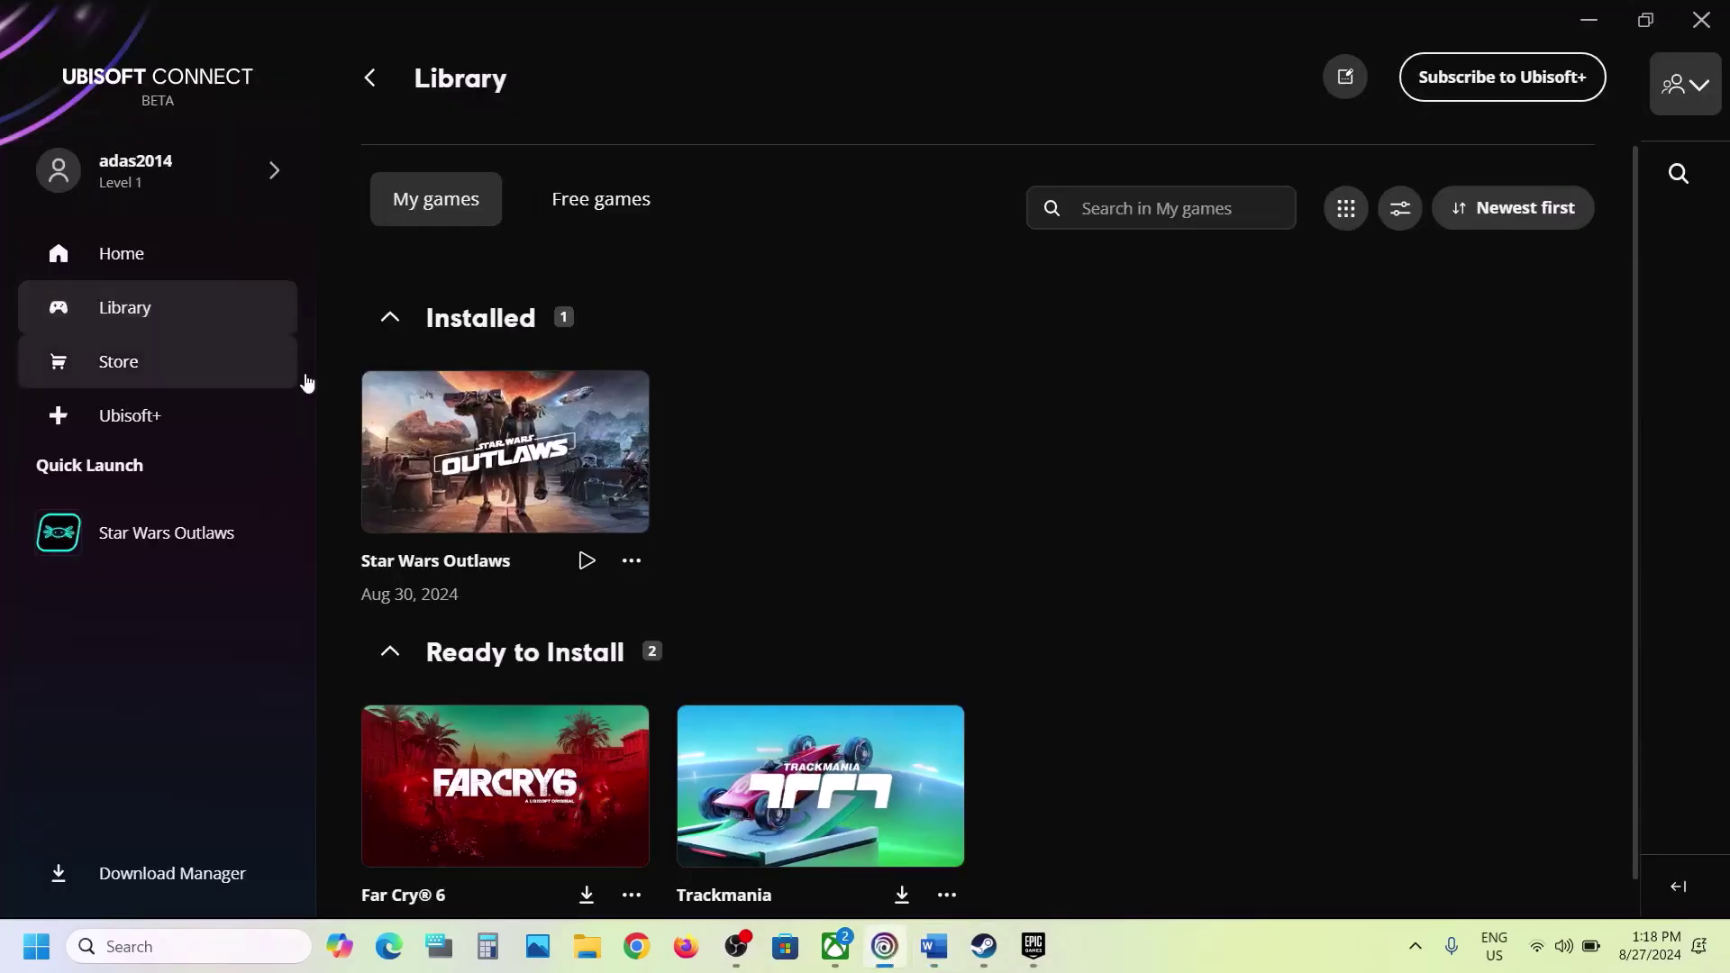
left_click(632, 562)
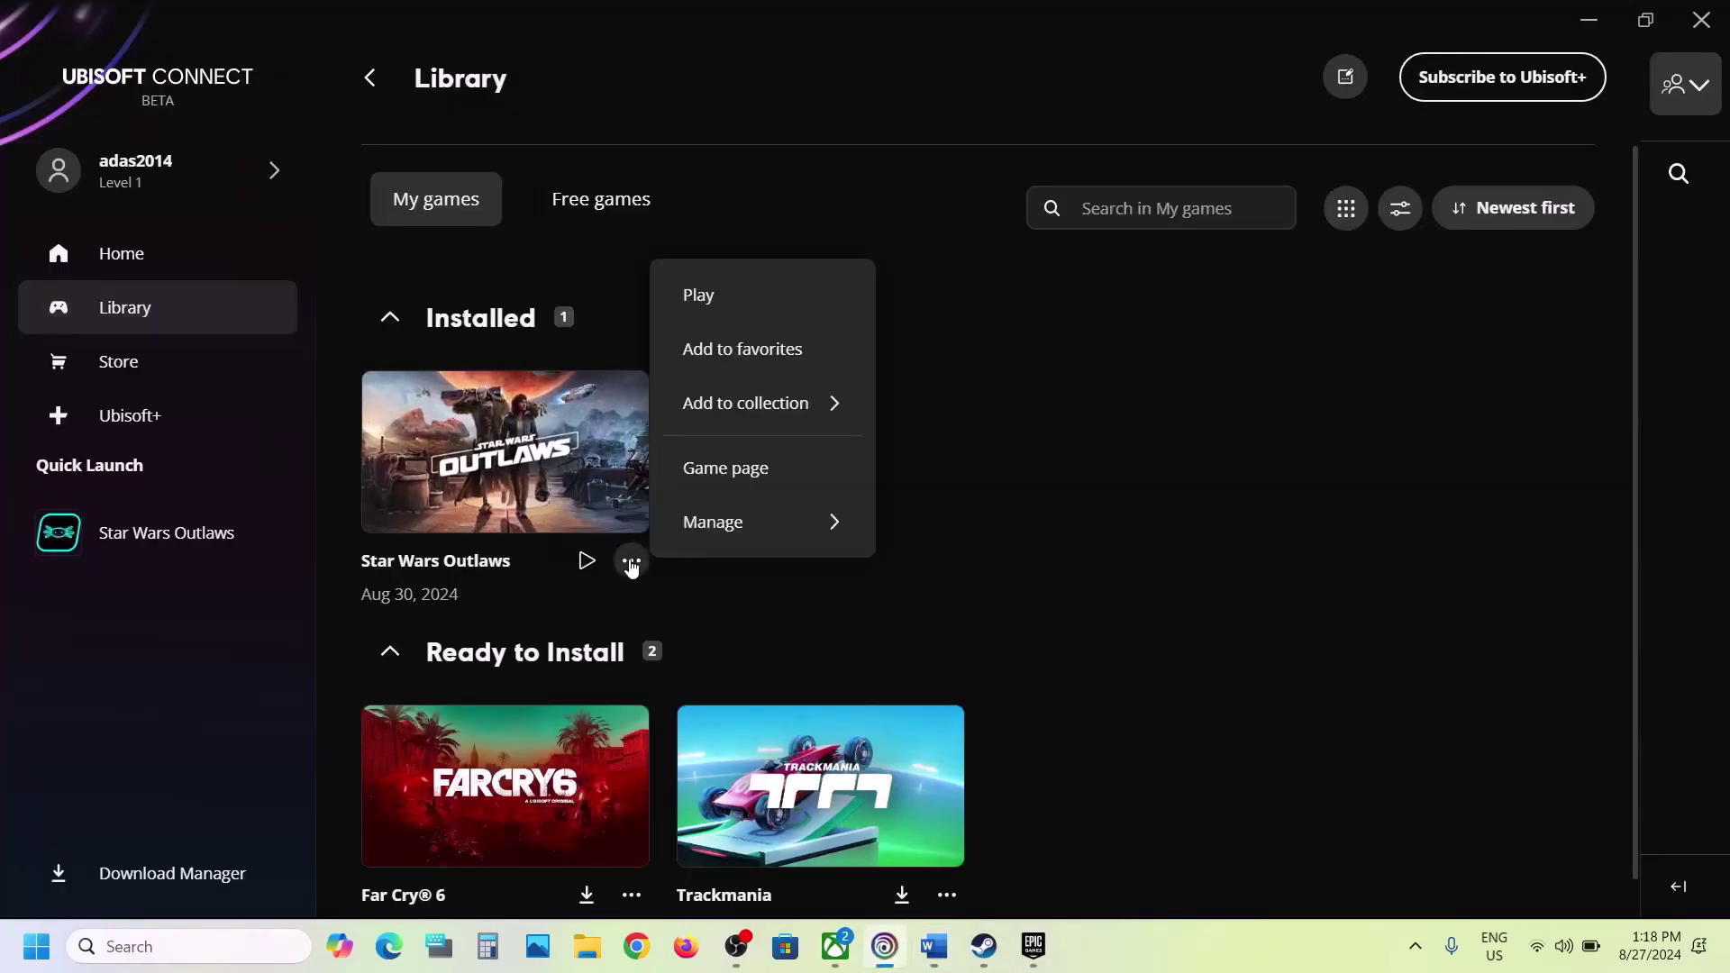
mouse_move(726, 544)
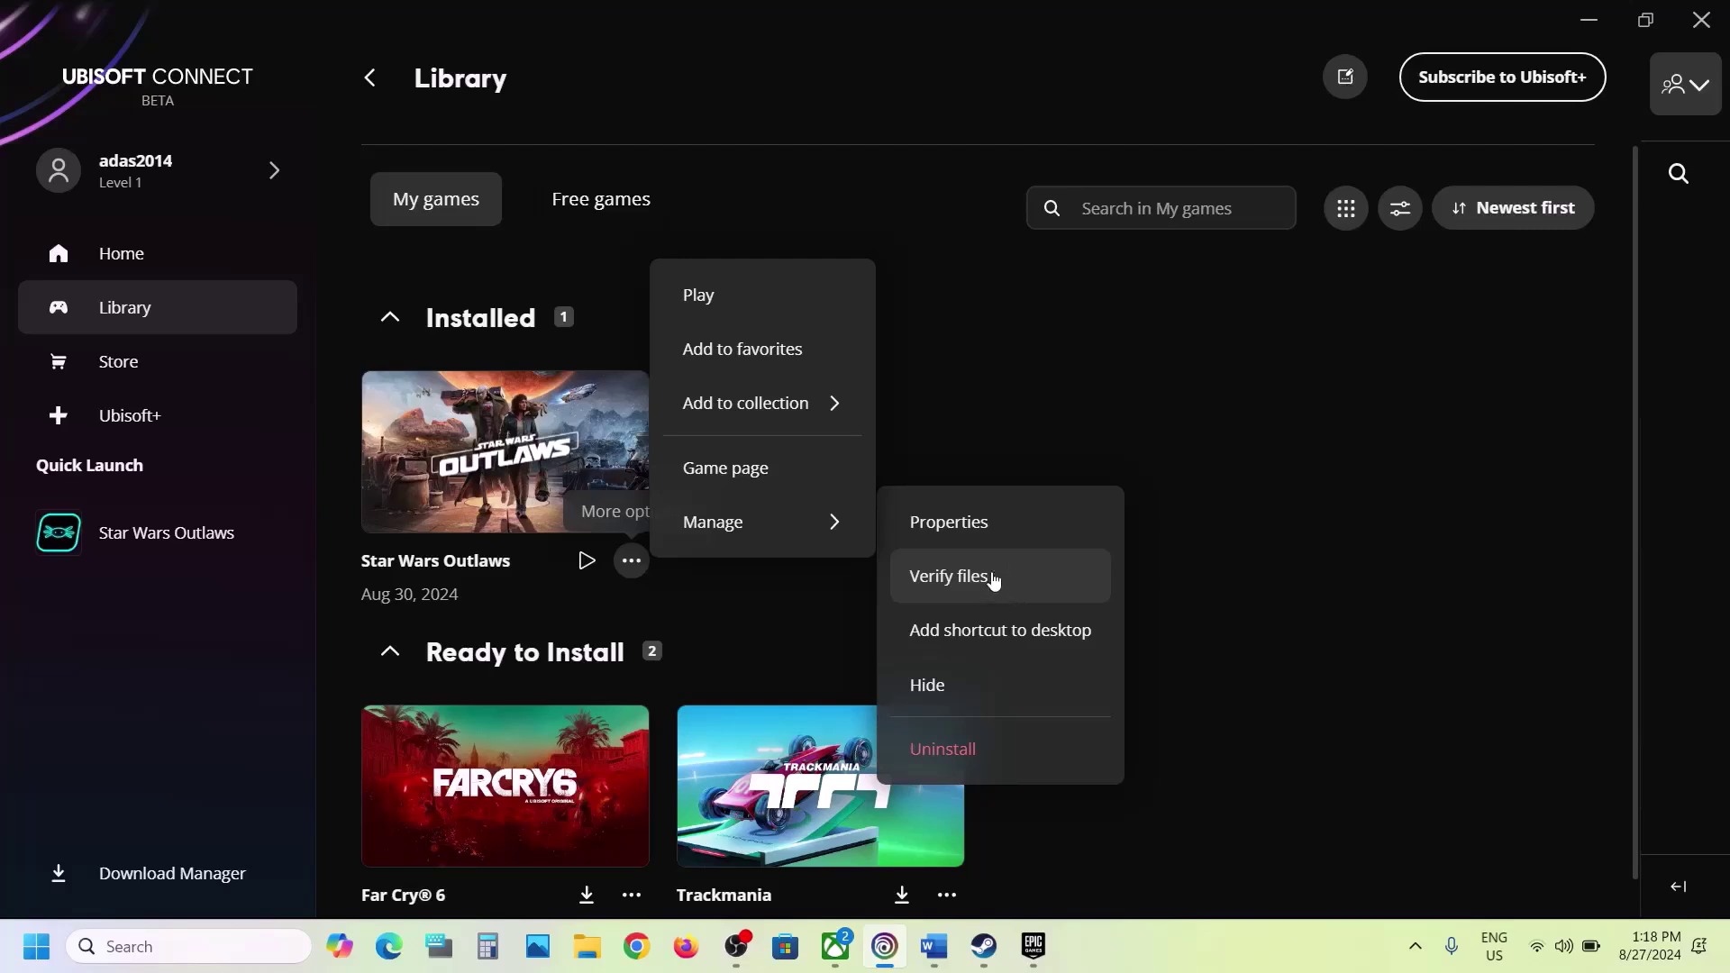
left_click(1240, 613)
Step: Highlight "Update Windows" in Step 7 of the Word document and check for updates on the Windows Update settings page
left_click(932, 953)
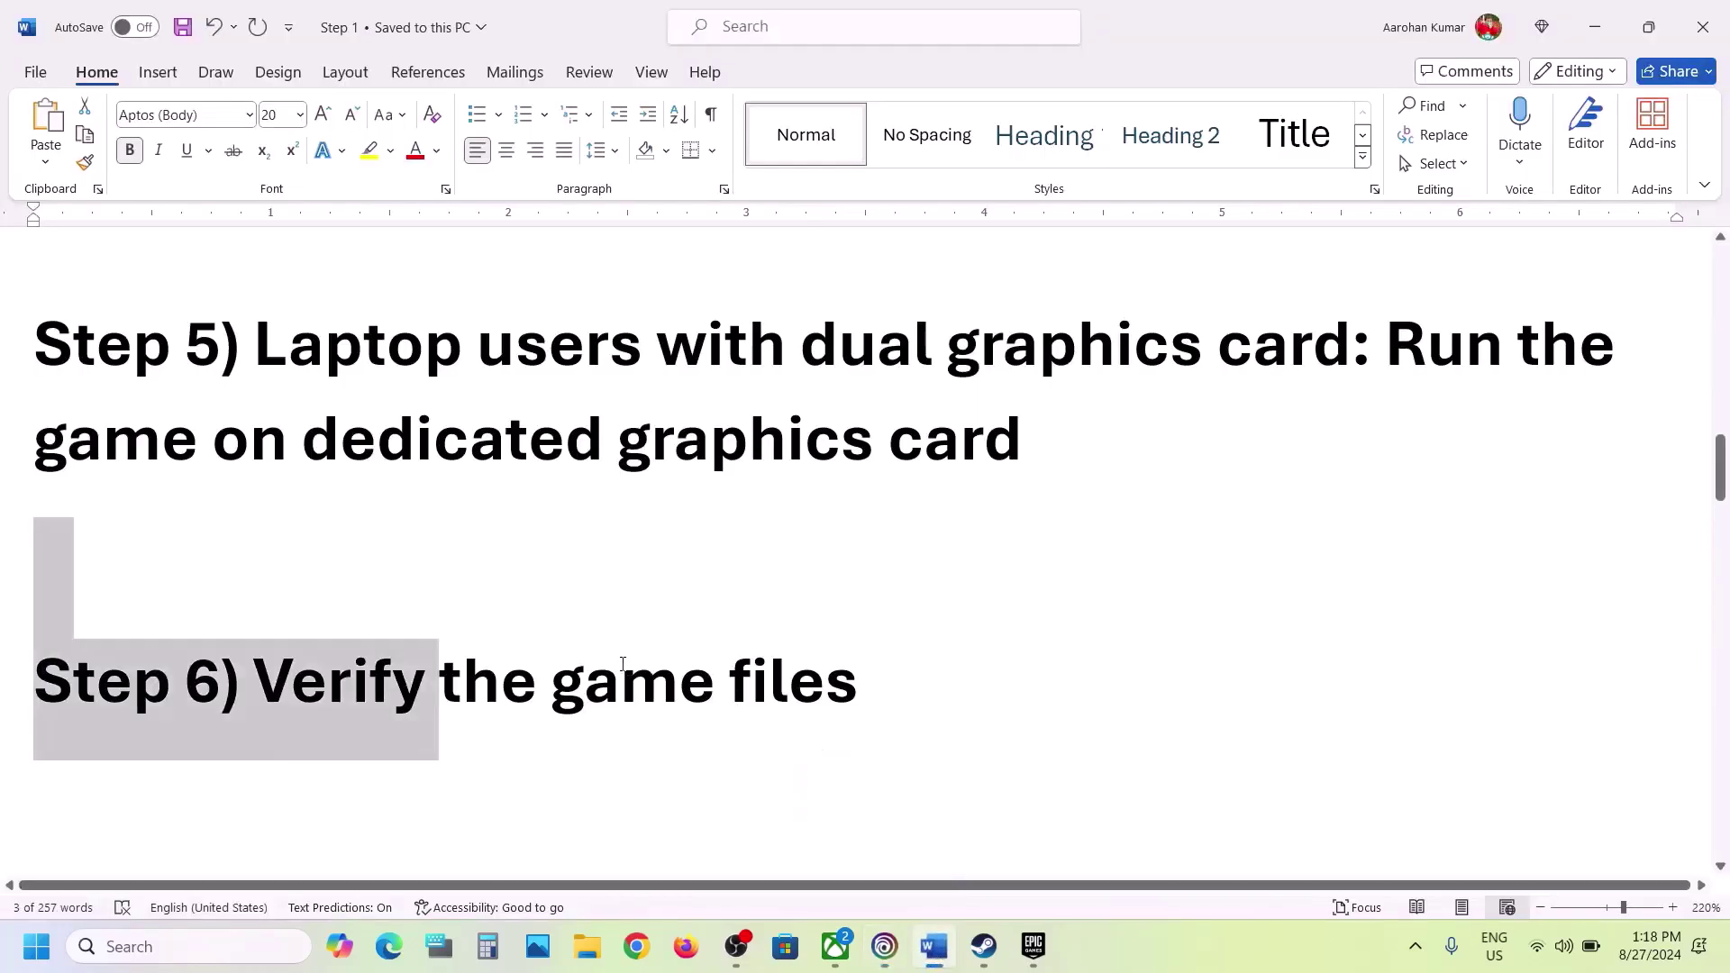
scroll(618, 664, "down", 4)
left_click_drag(300, 573, 923, 568)
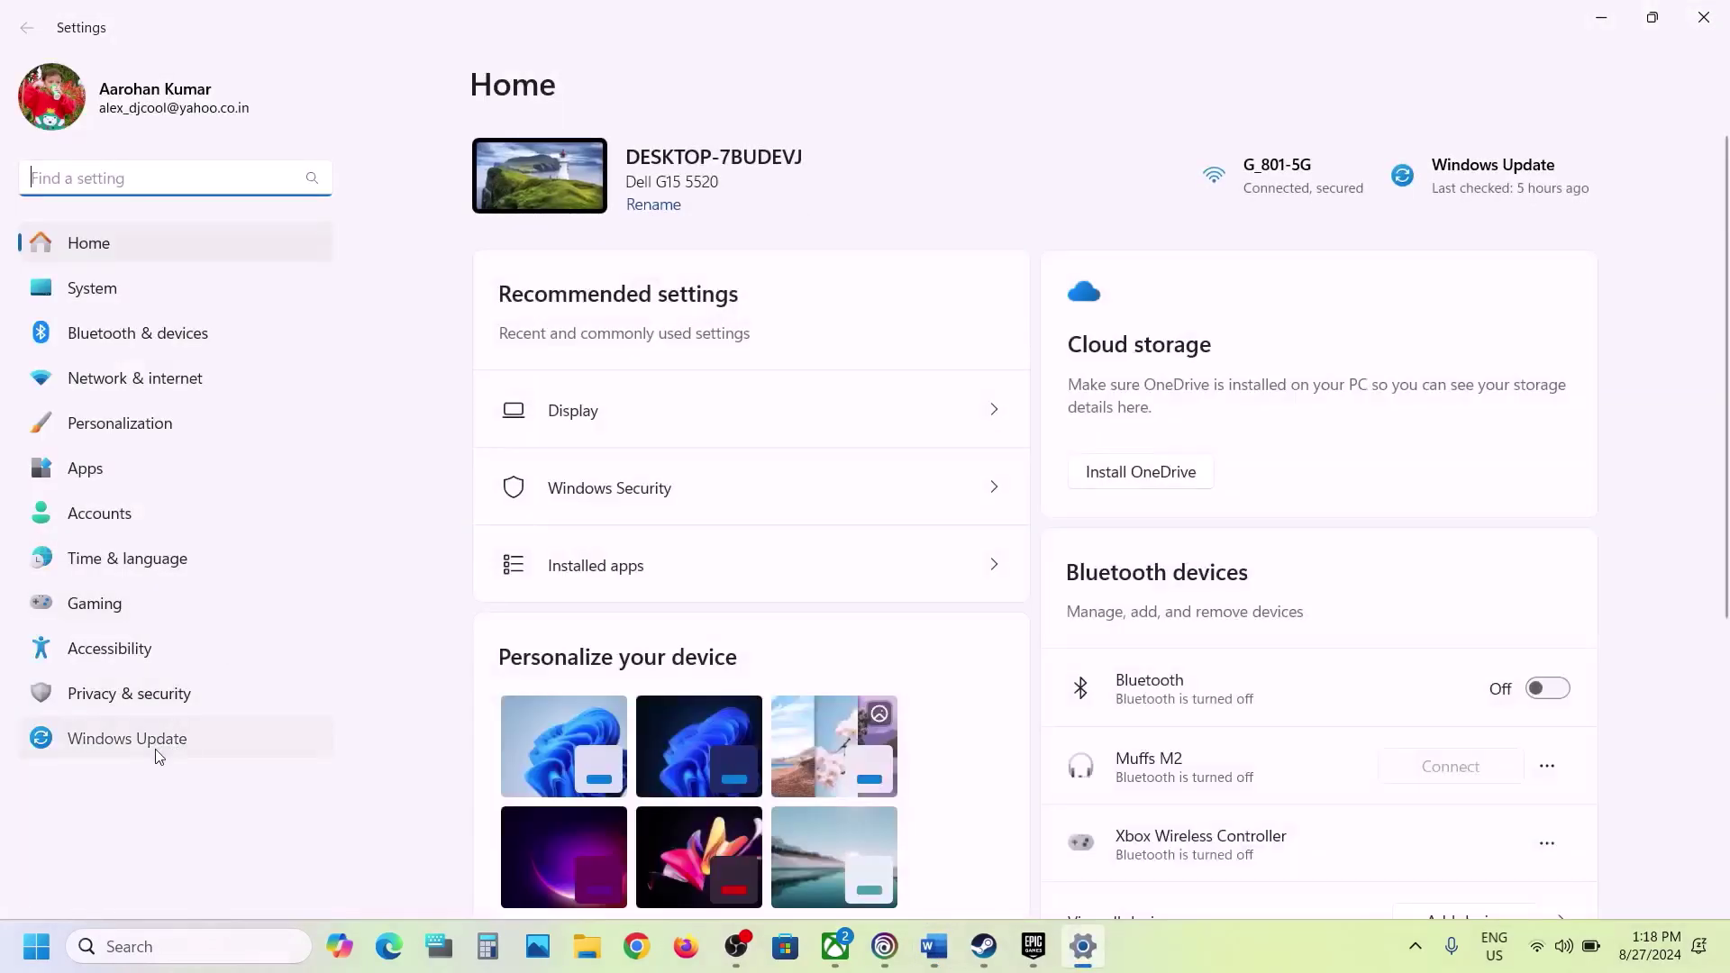
left_click(157, 753)
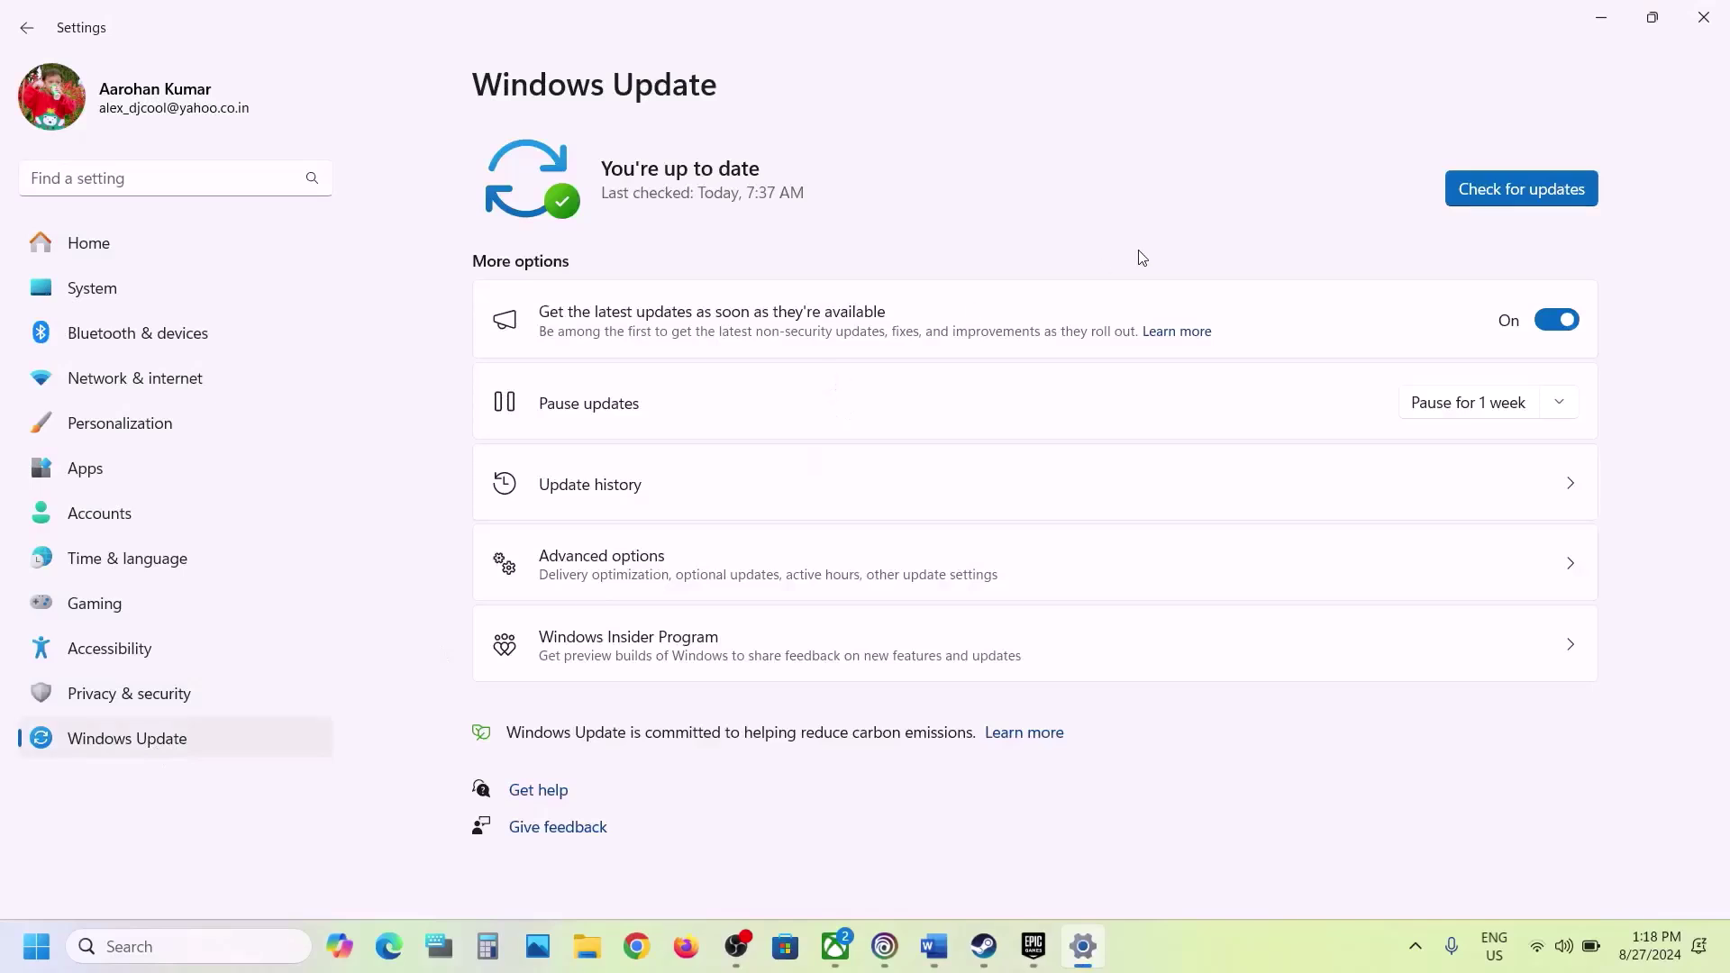
left_click(1522, 200)
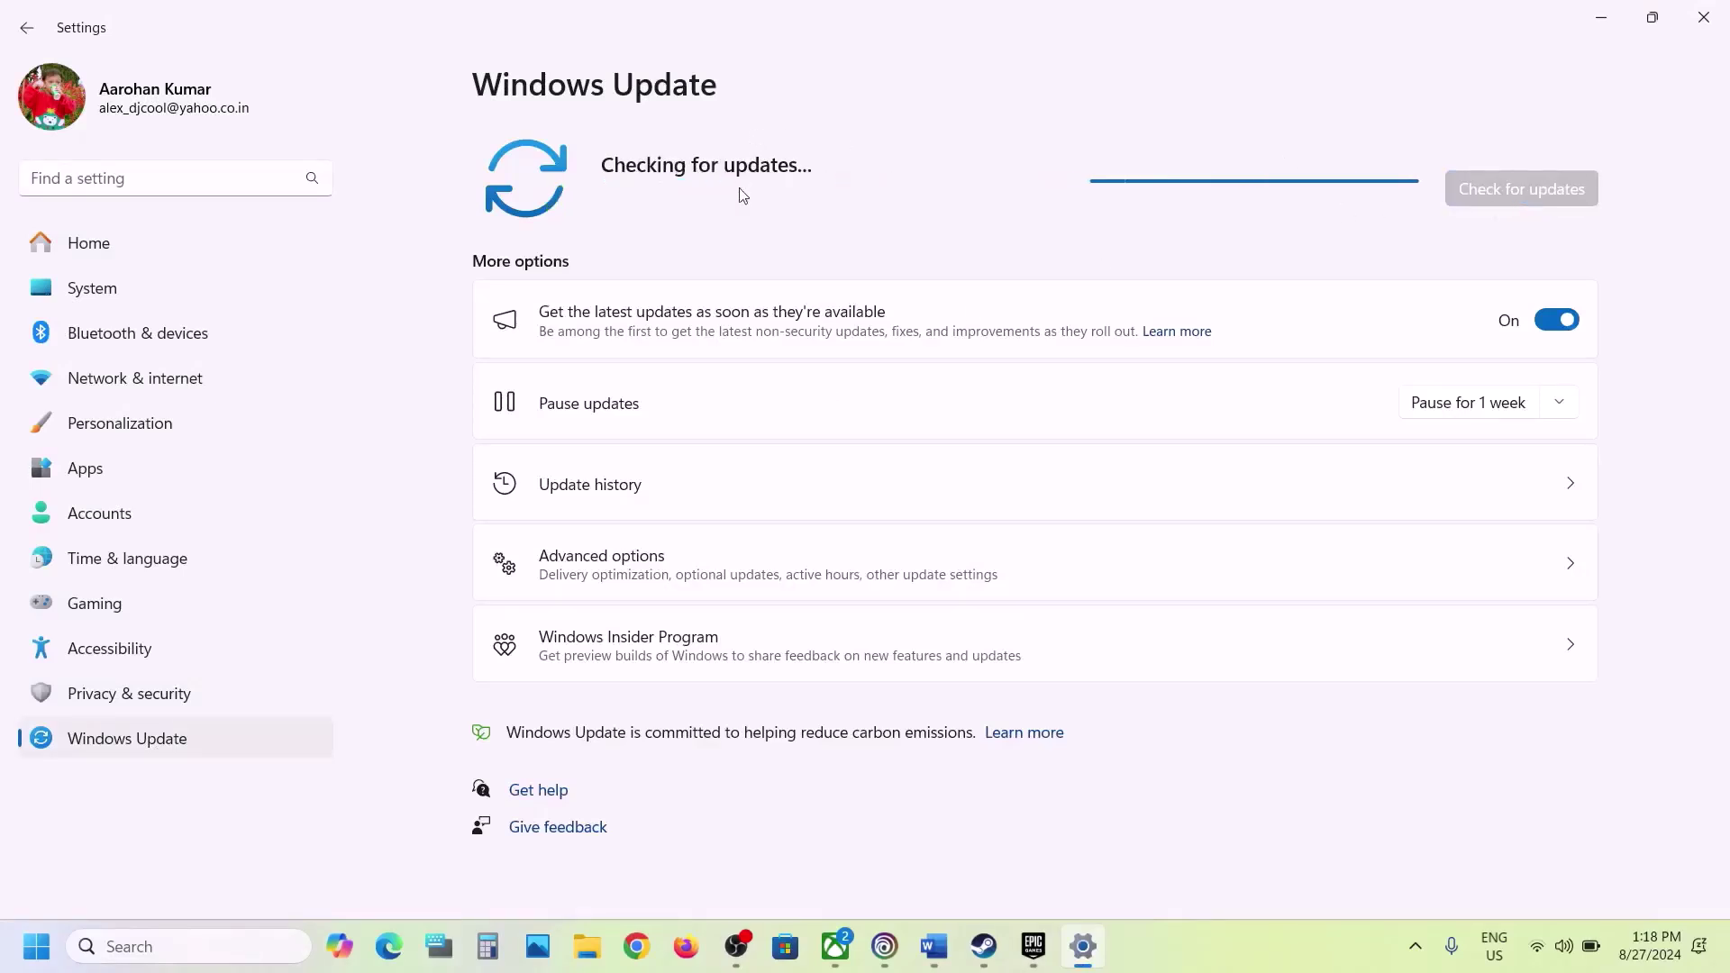
Step: Bring up the Windows power options to view Restart, and dismiss them without restarting
left_click(27, 962)
left_click(655, 869)
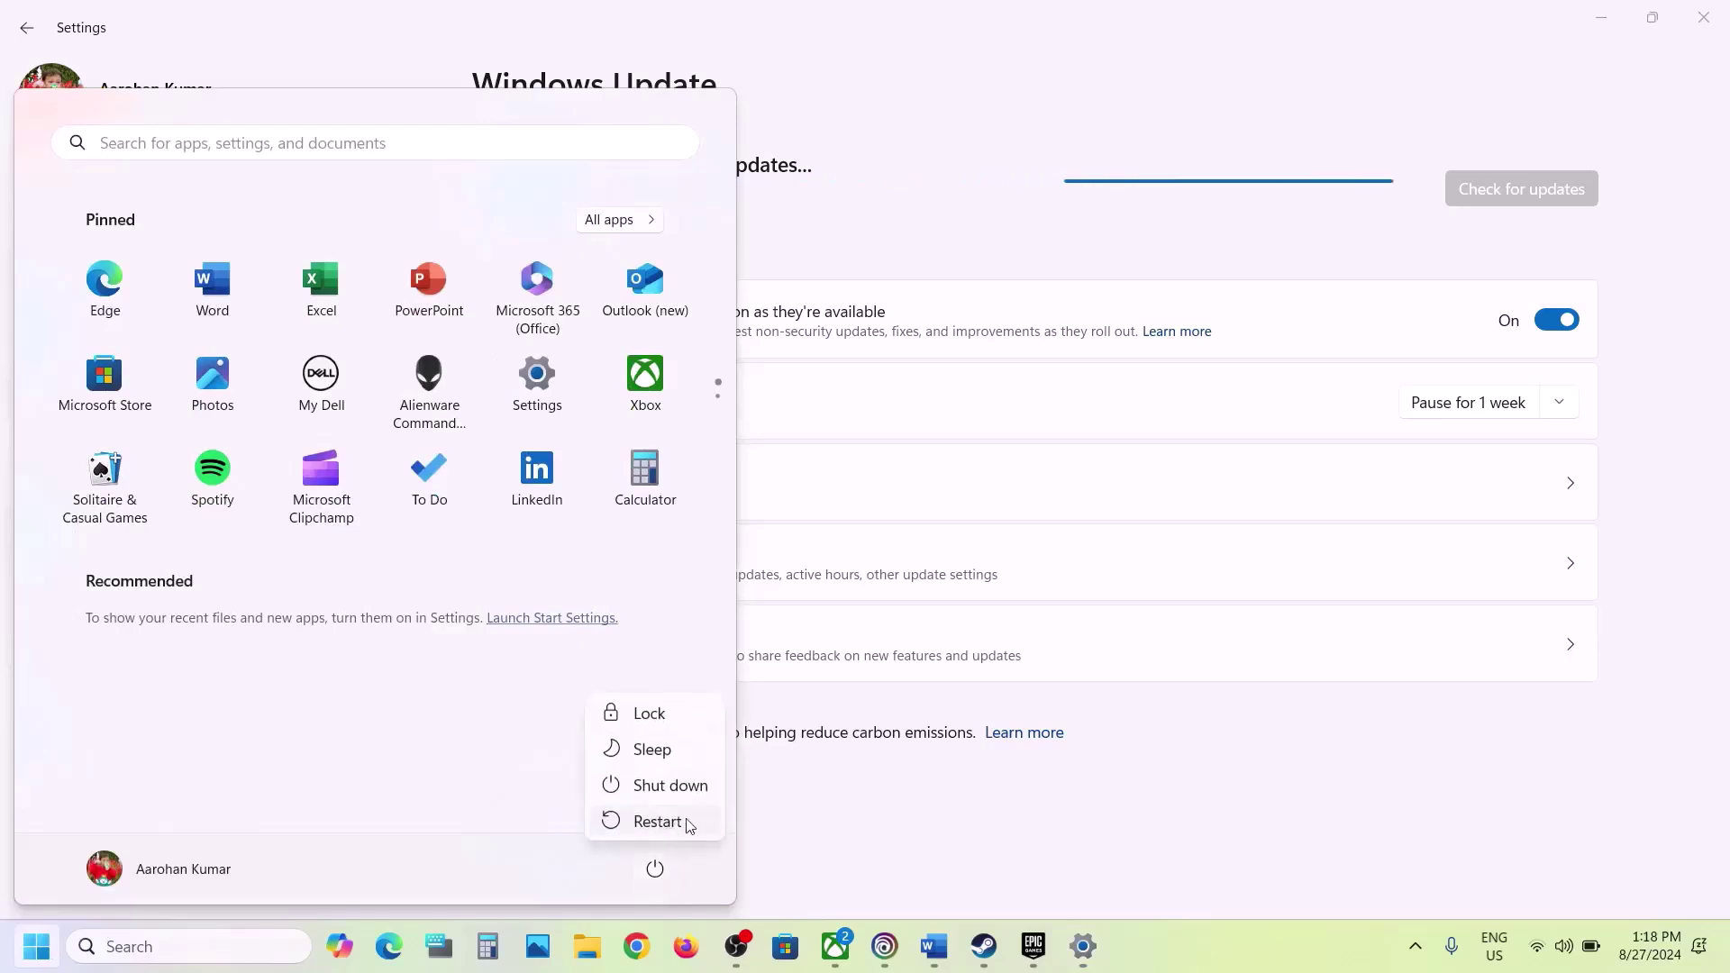
left_click(889, 830)
left_click(888, 830)
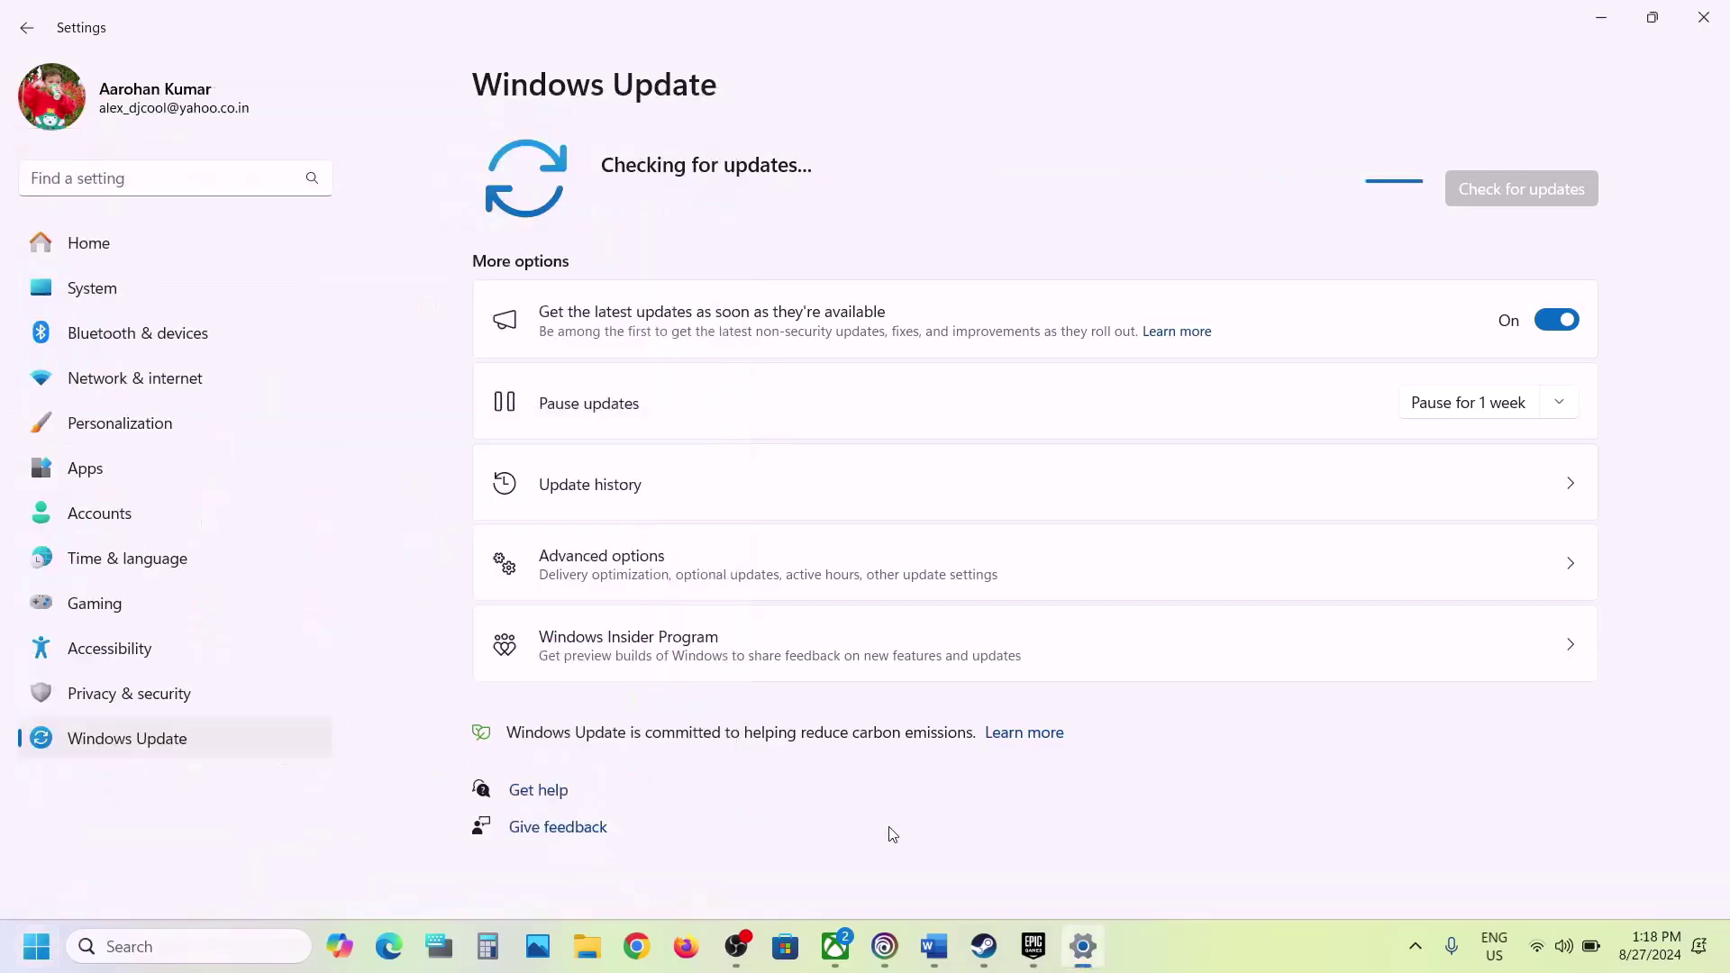
Step: Search Windows for winver, run it to examine the installed Windows version and build, and close the About Windows window
left_click(188, 944)
type("winve")
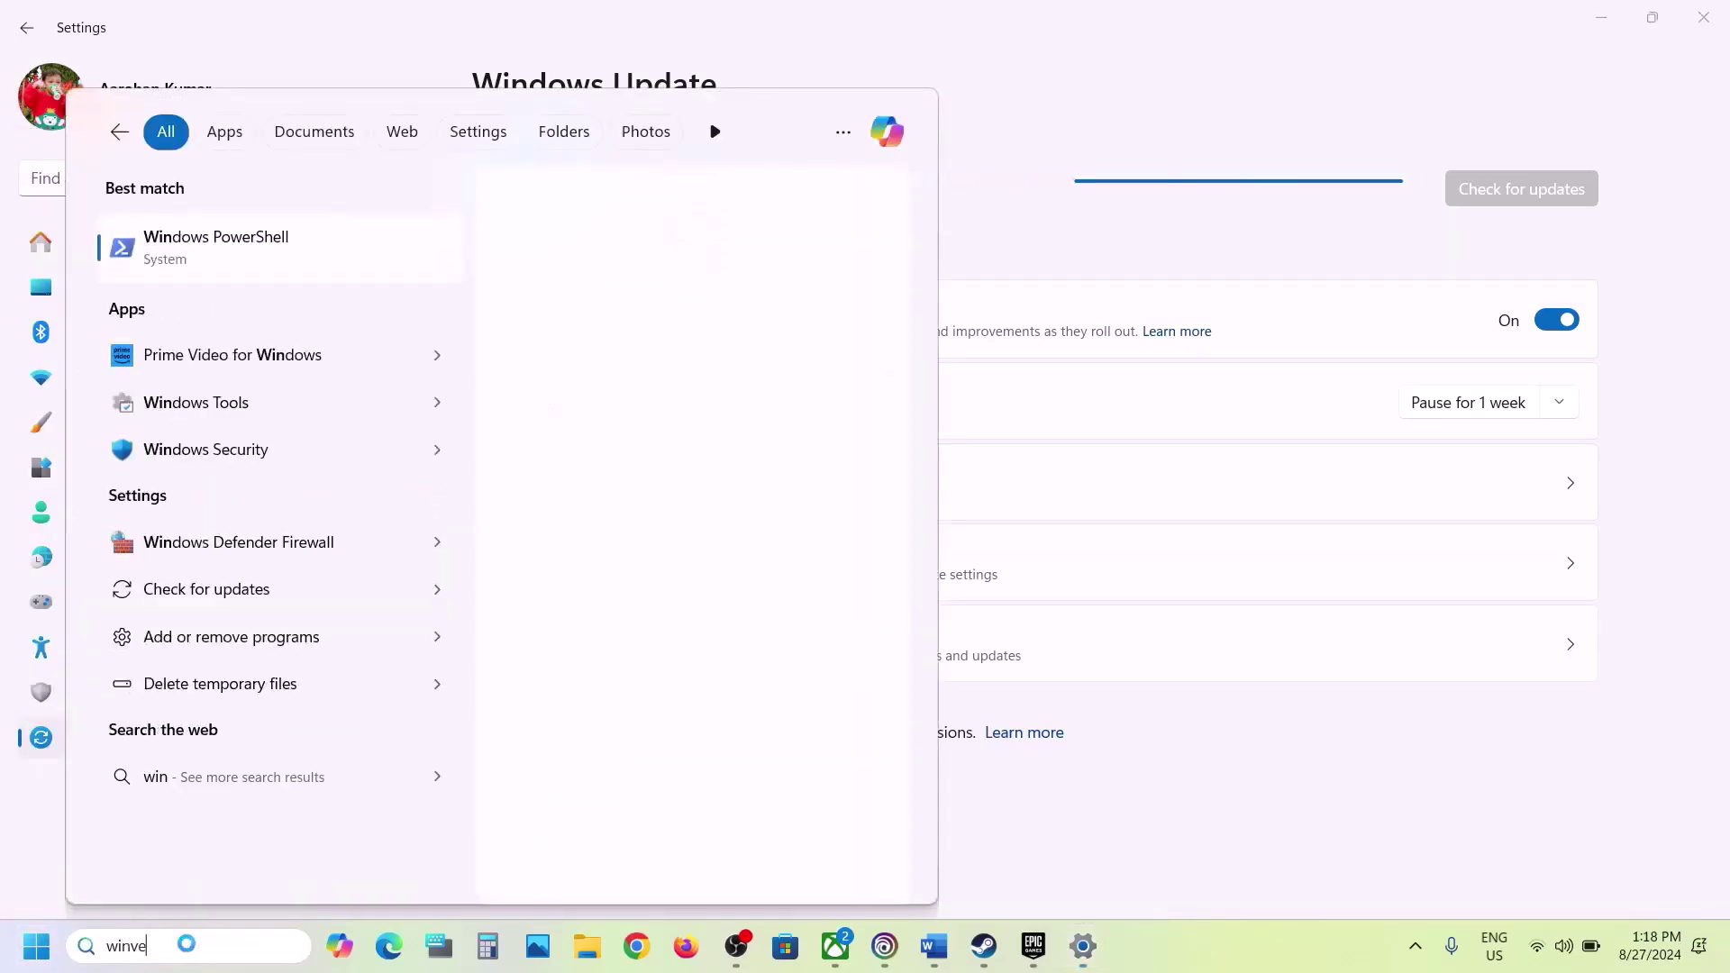
type("r")
double_click(135, 944)
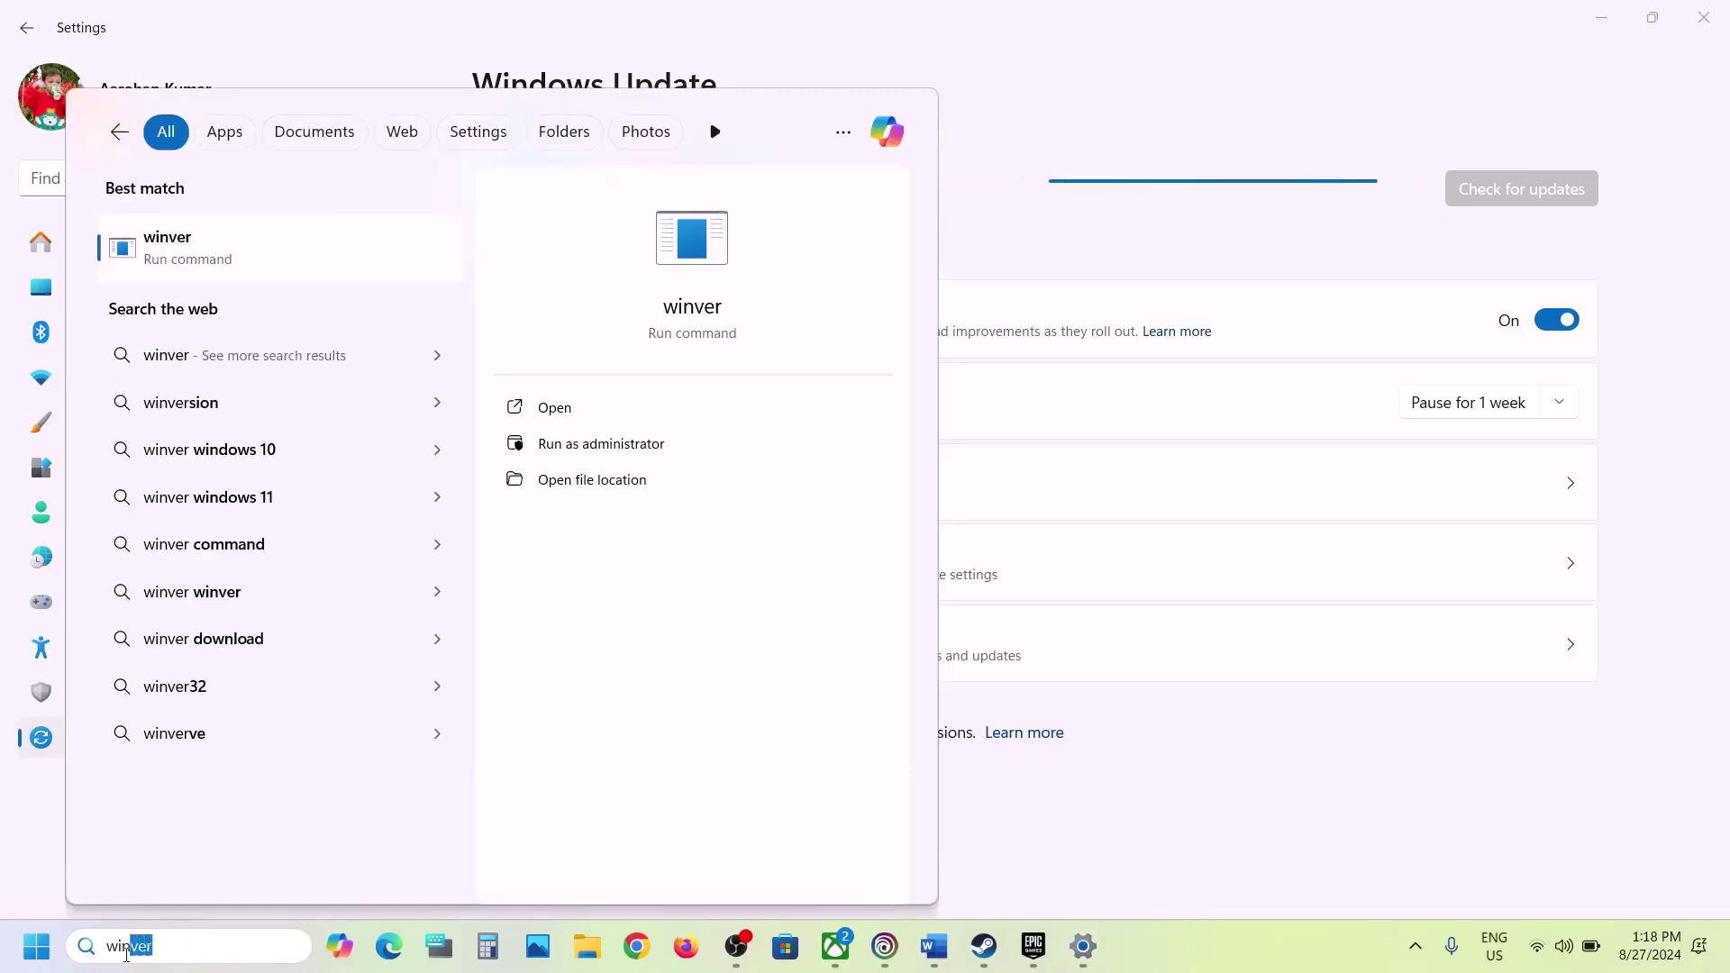
left_click(223, 261)
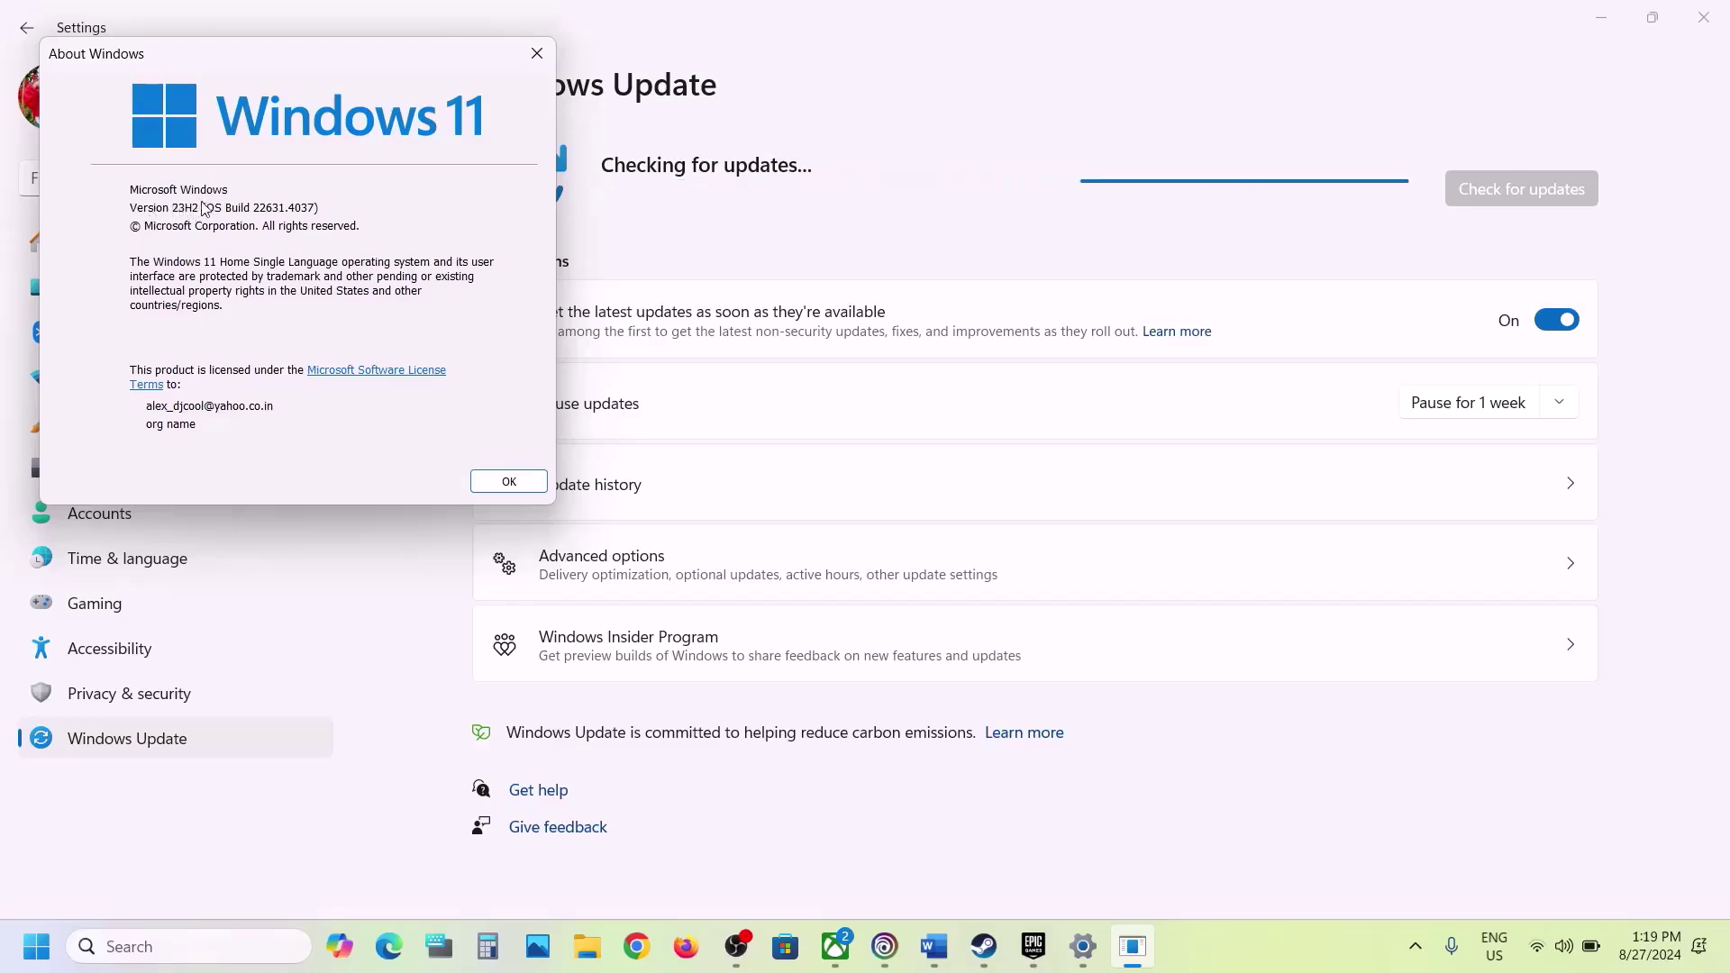
left_click(527, 55)
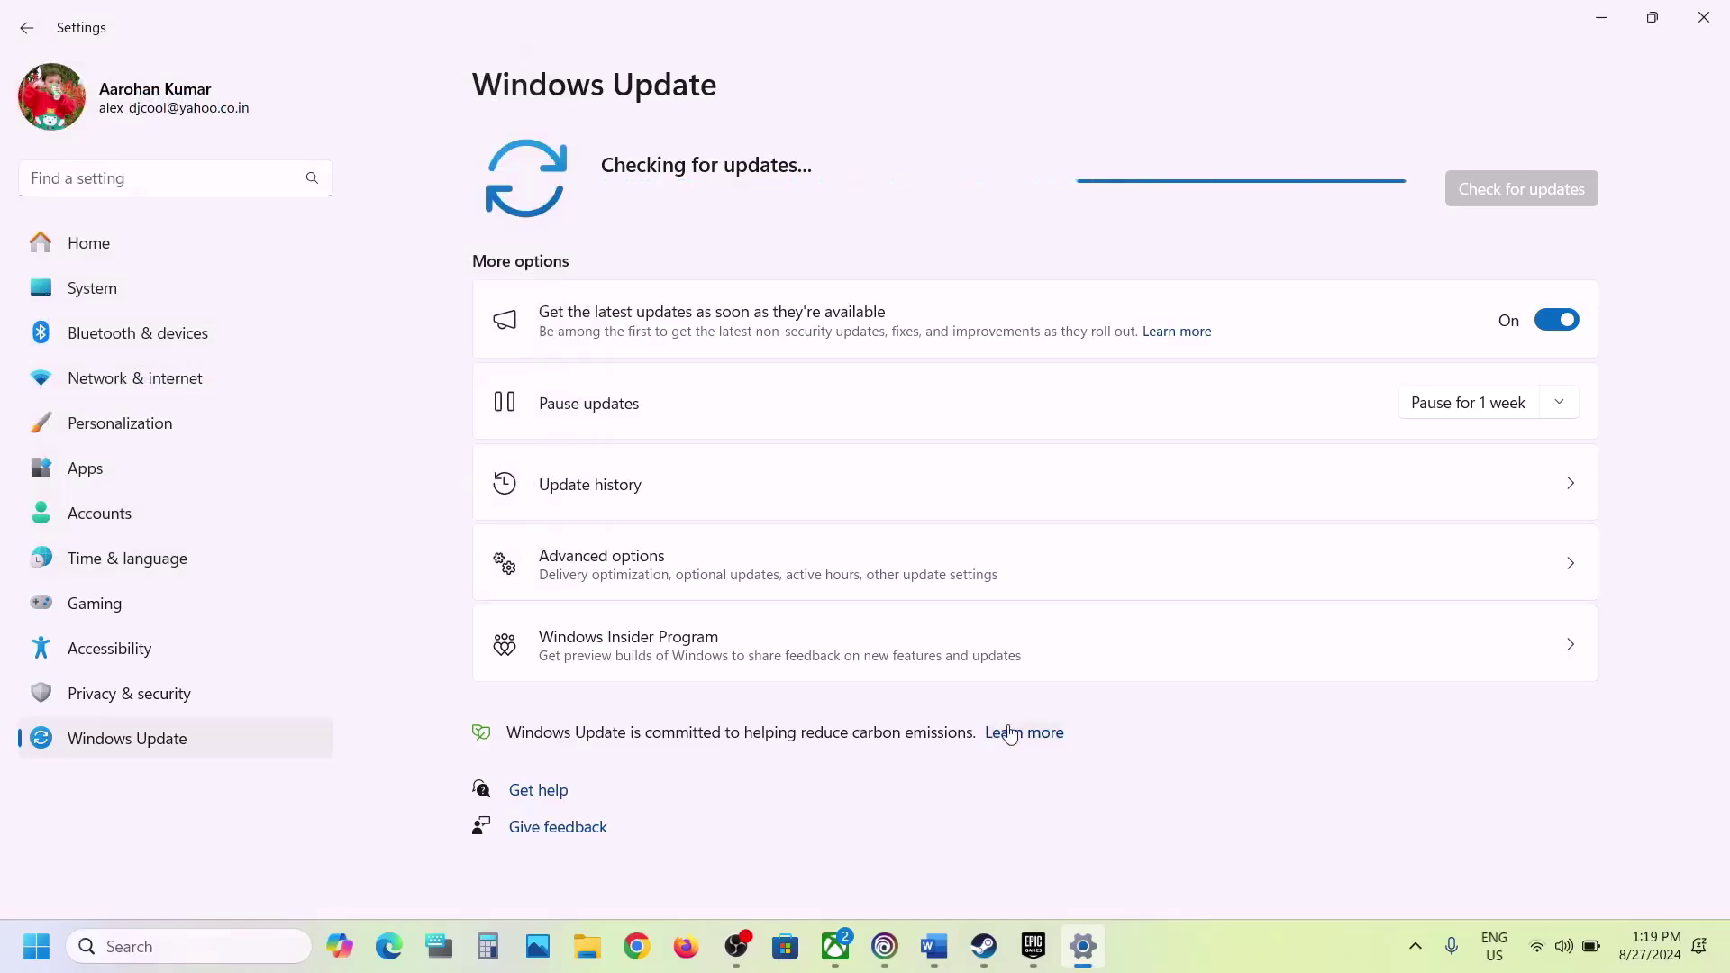
Step: Return to the Word document and highlight "Try -dx11/-dx12" in Step 8
mouse_move(934, 946)
left_click(956, 882)
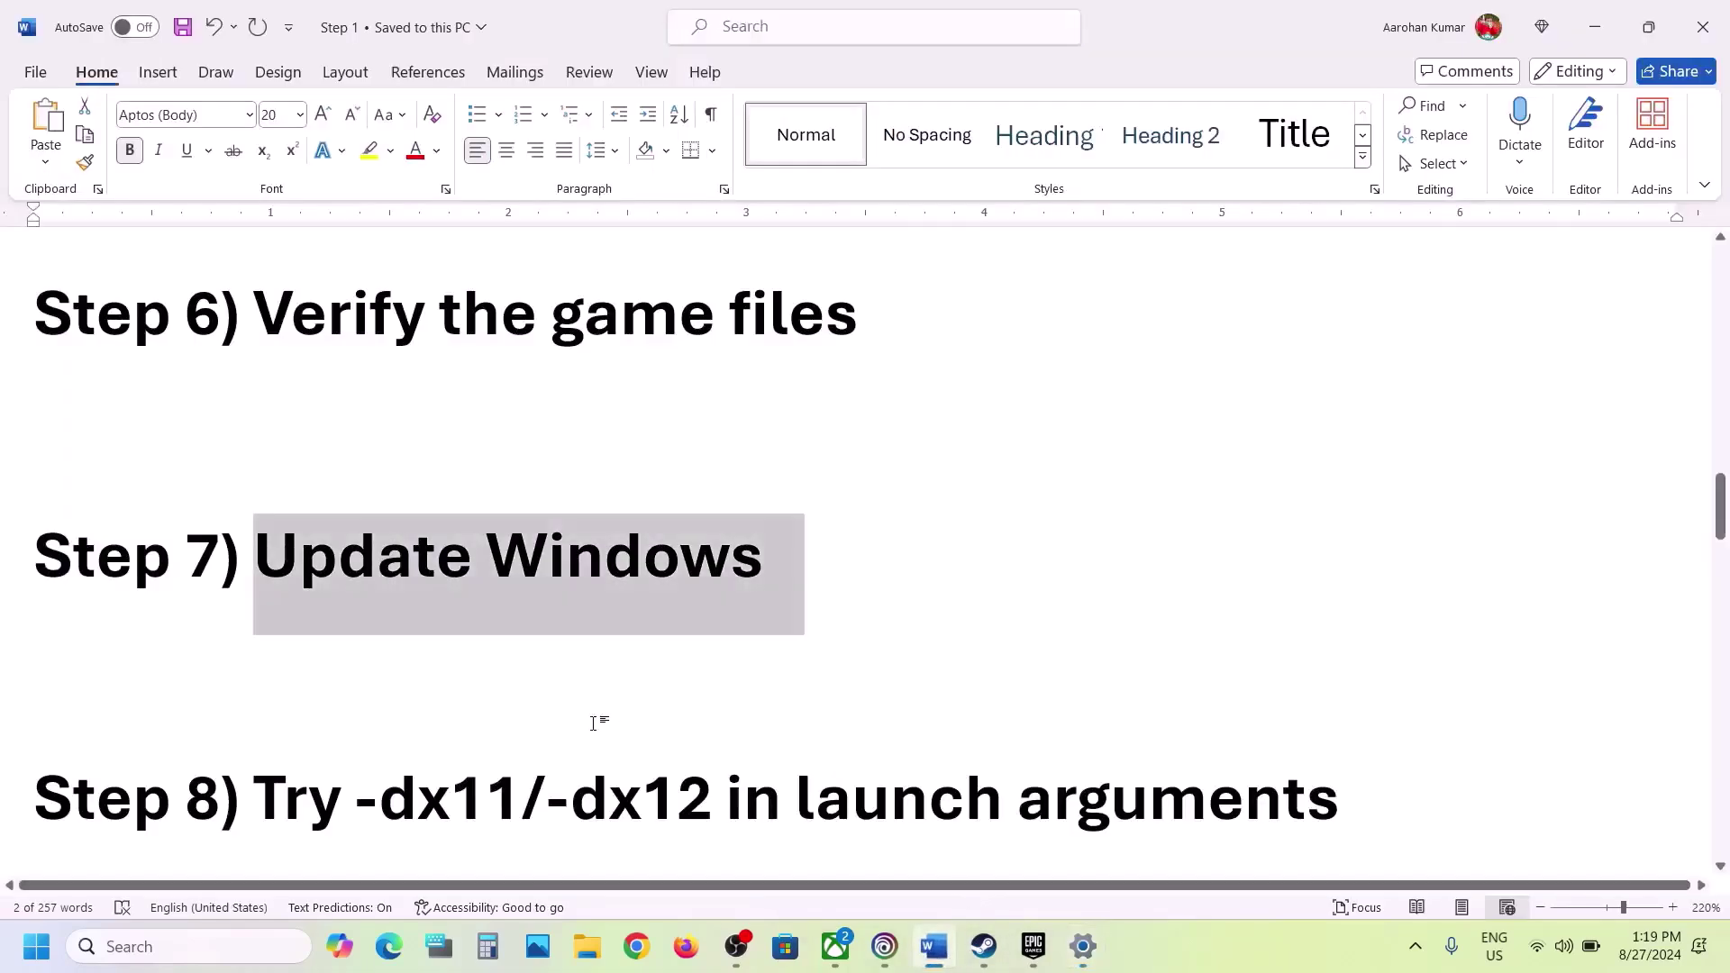
scroll(594, 722, "down", 3)
left_click_drag(348, 581, 716, 590)
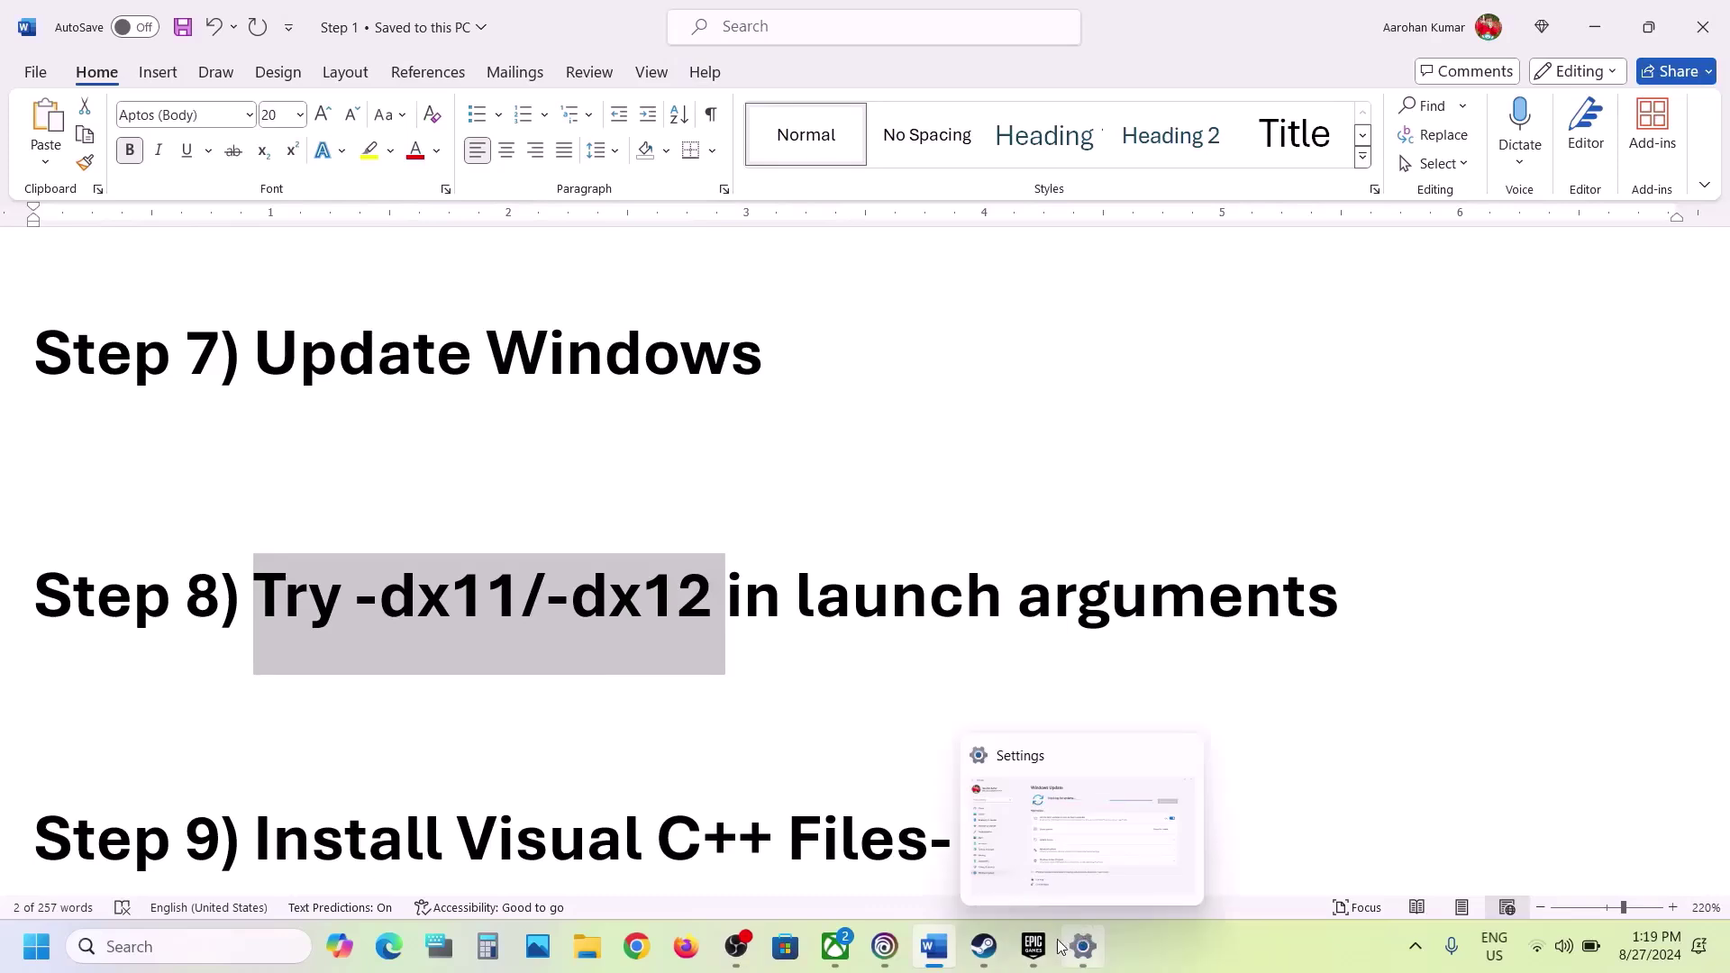
mouse_move(1043, 950)
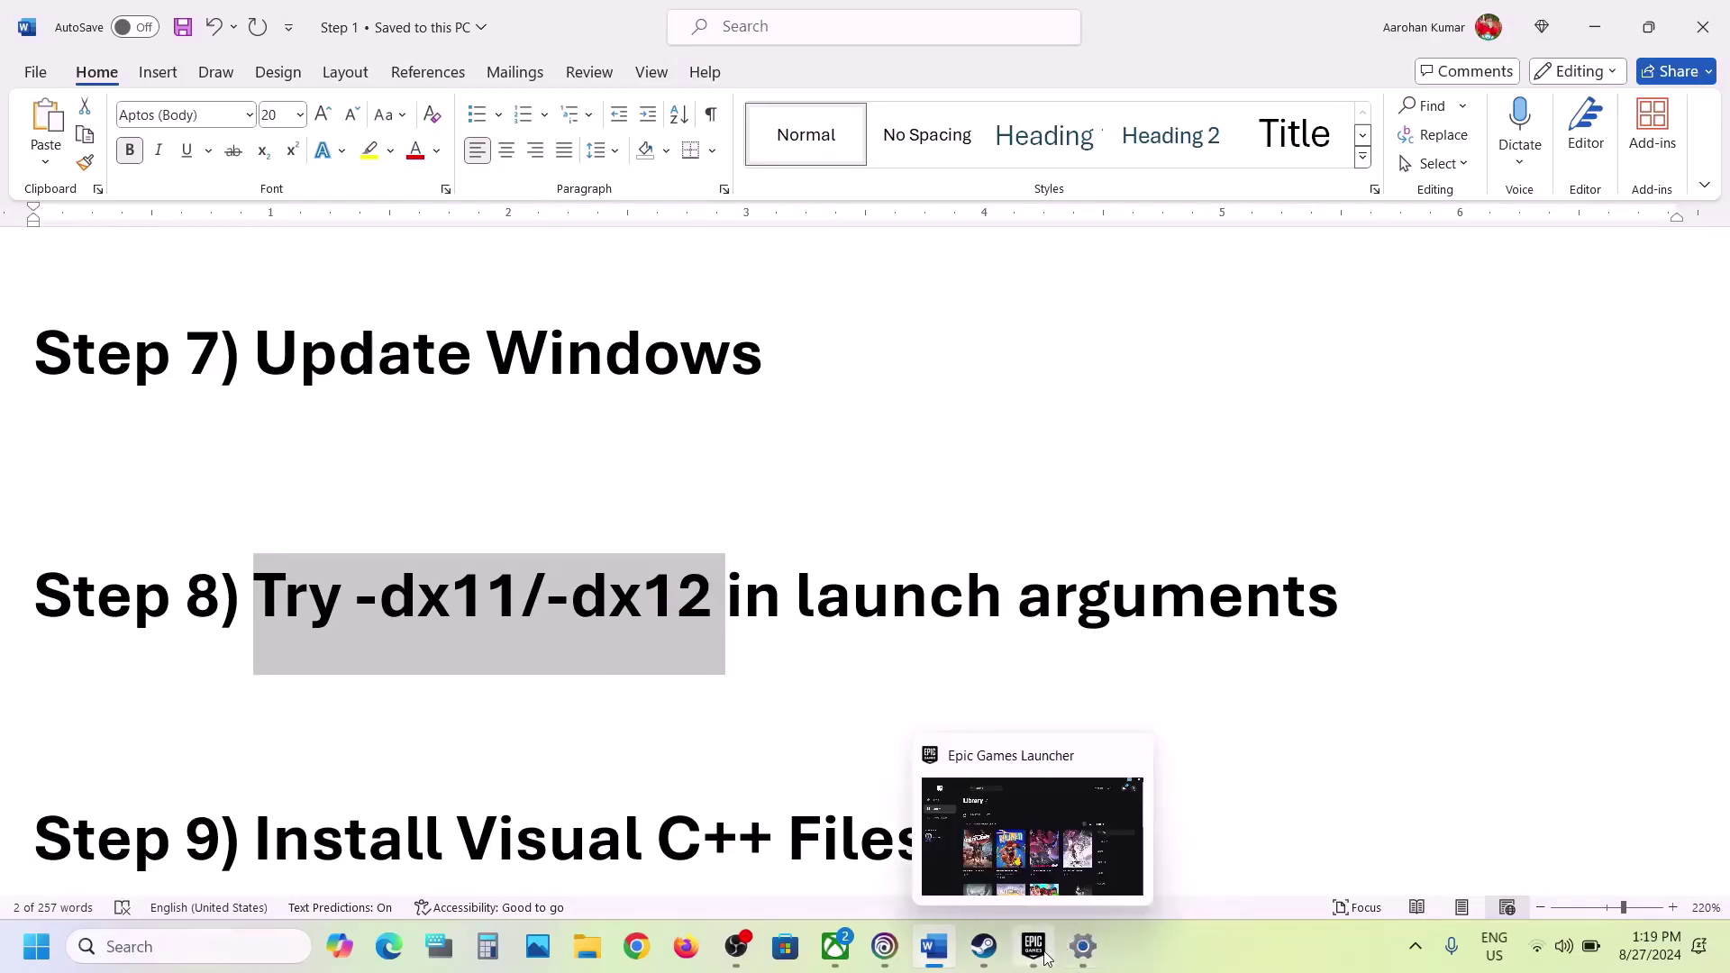
Step: In Ubisoft Connect, save -dx11 as the launch argument in the Star Wars Outlaws properties and close them
left_click(884, 946)
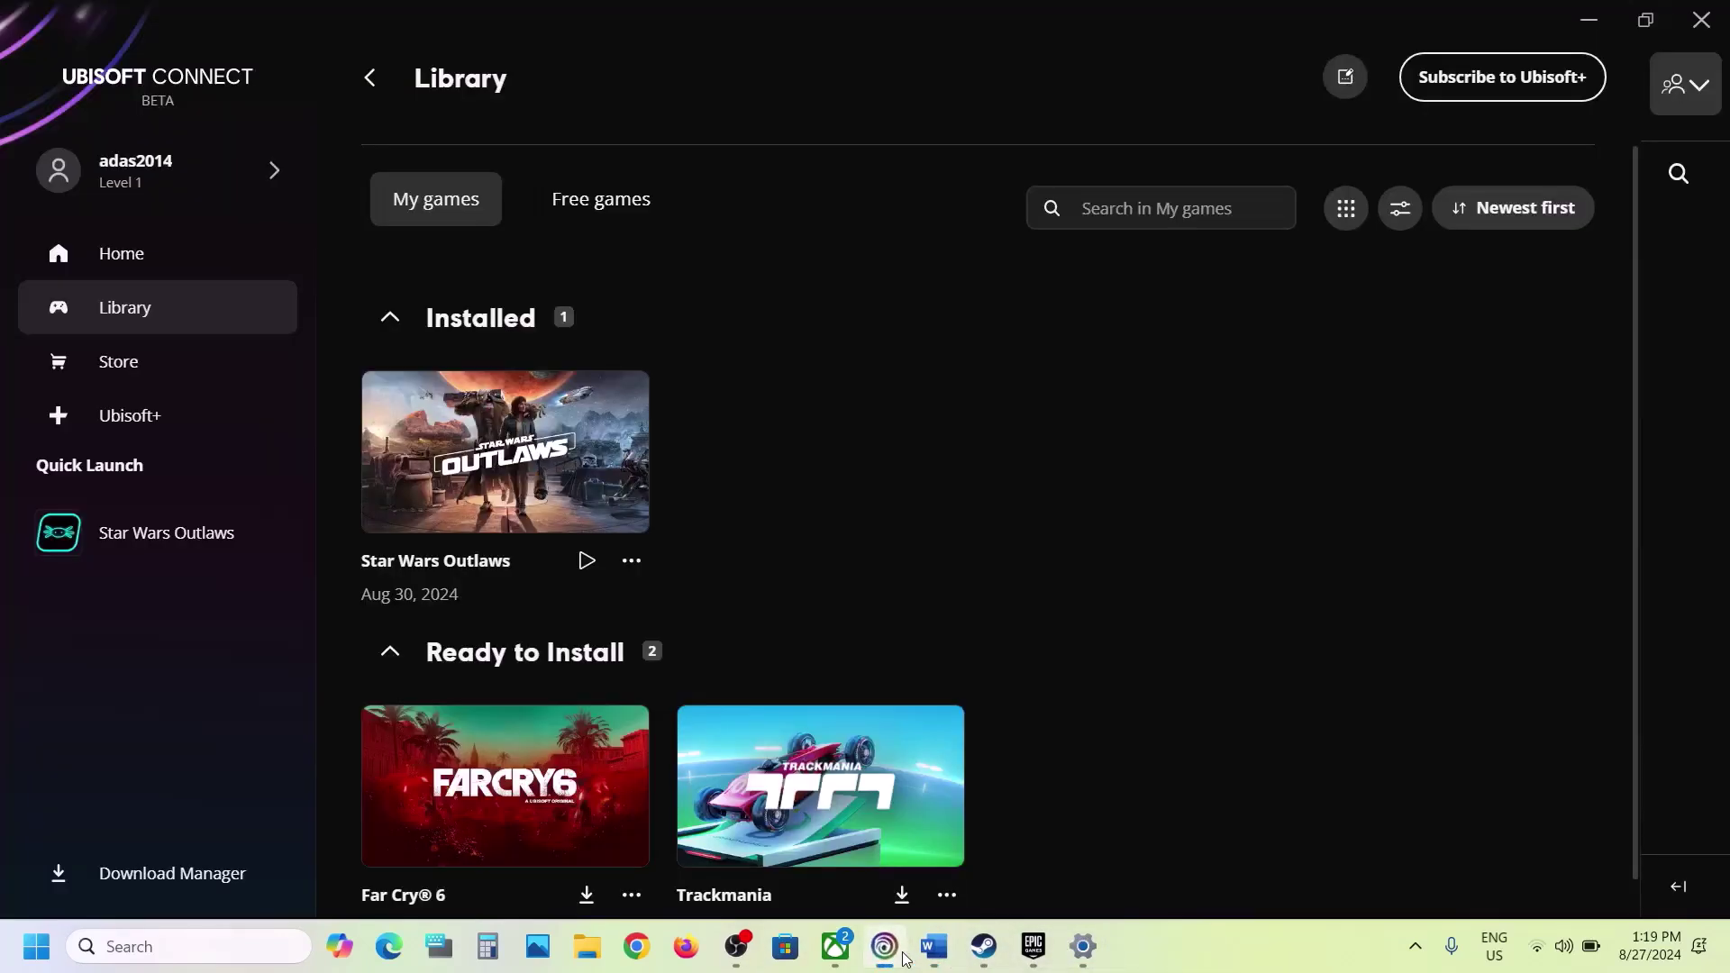
left_click(632, 561)
mouse_move(761, 517)
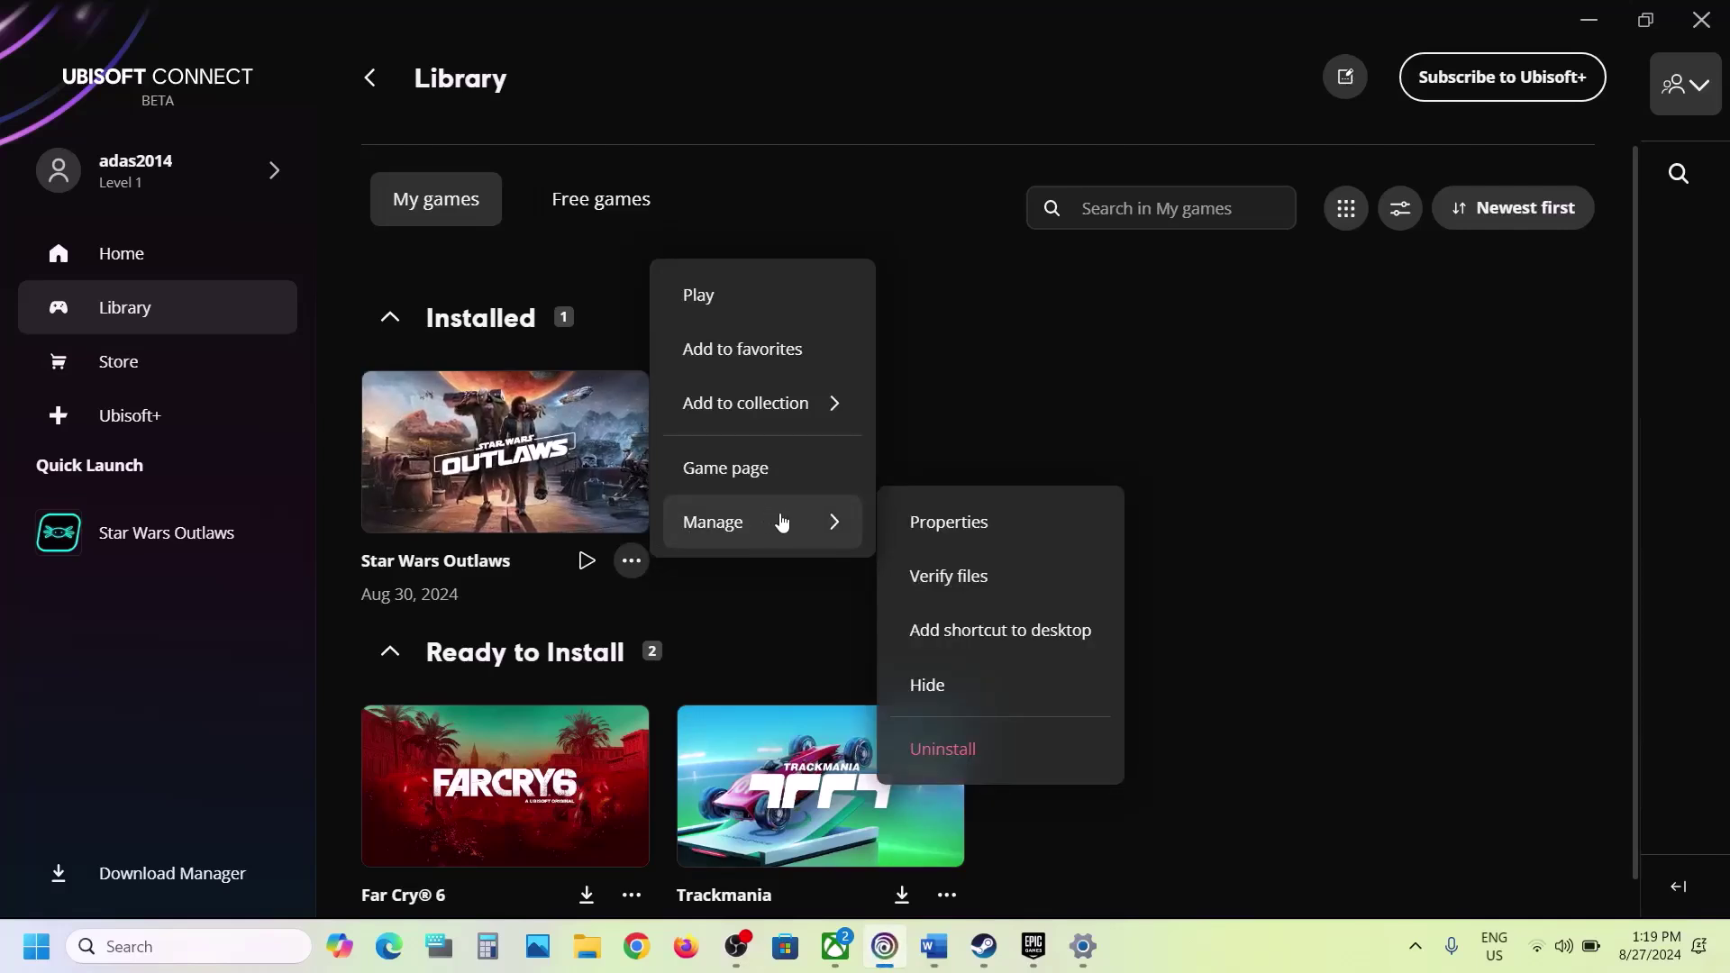
left_click(945, 523)
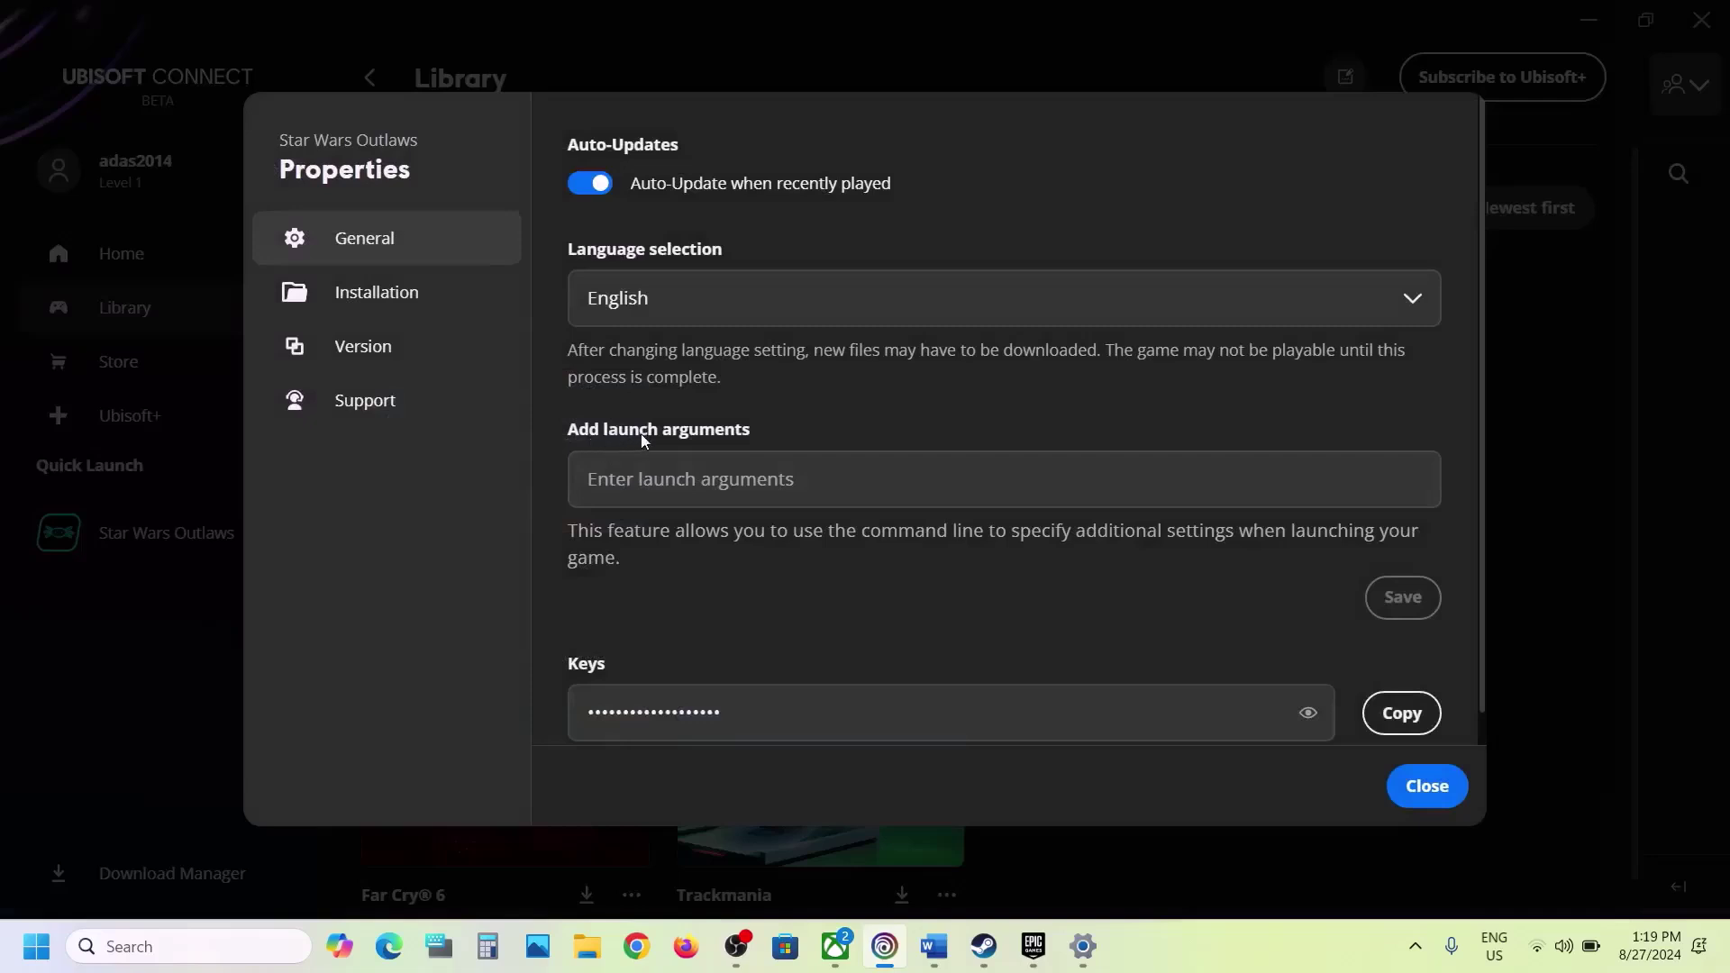
left_click(718, 479)
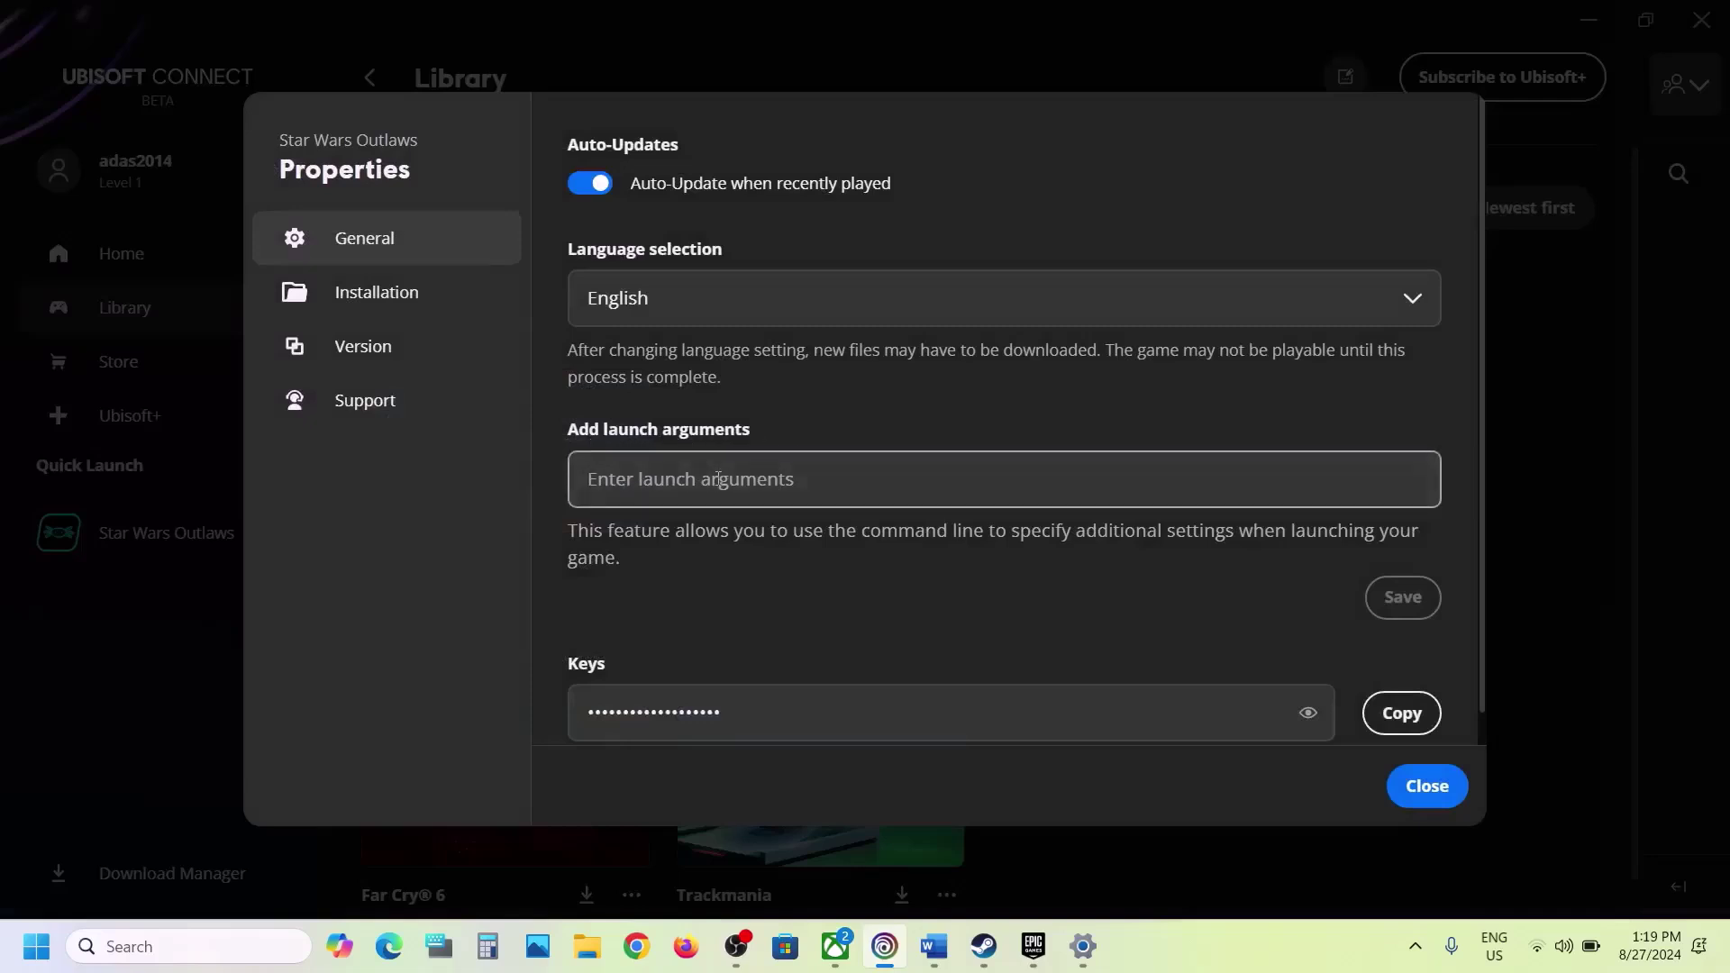
type("-dx11")
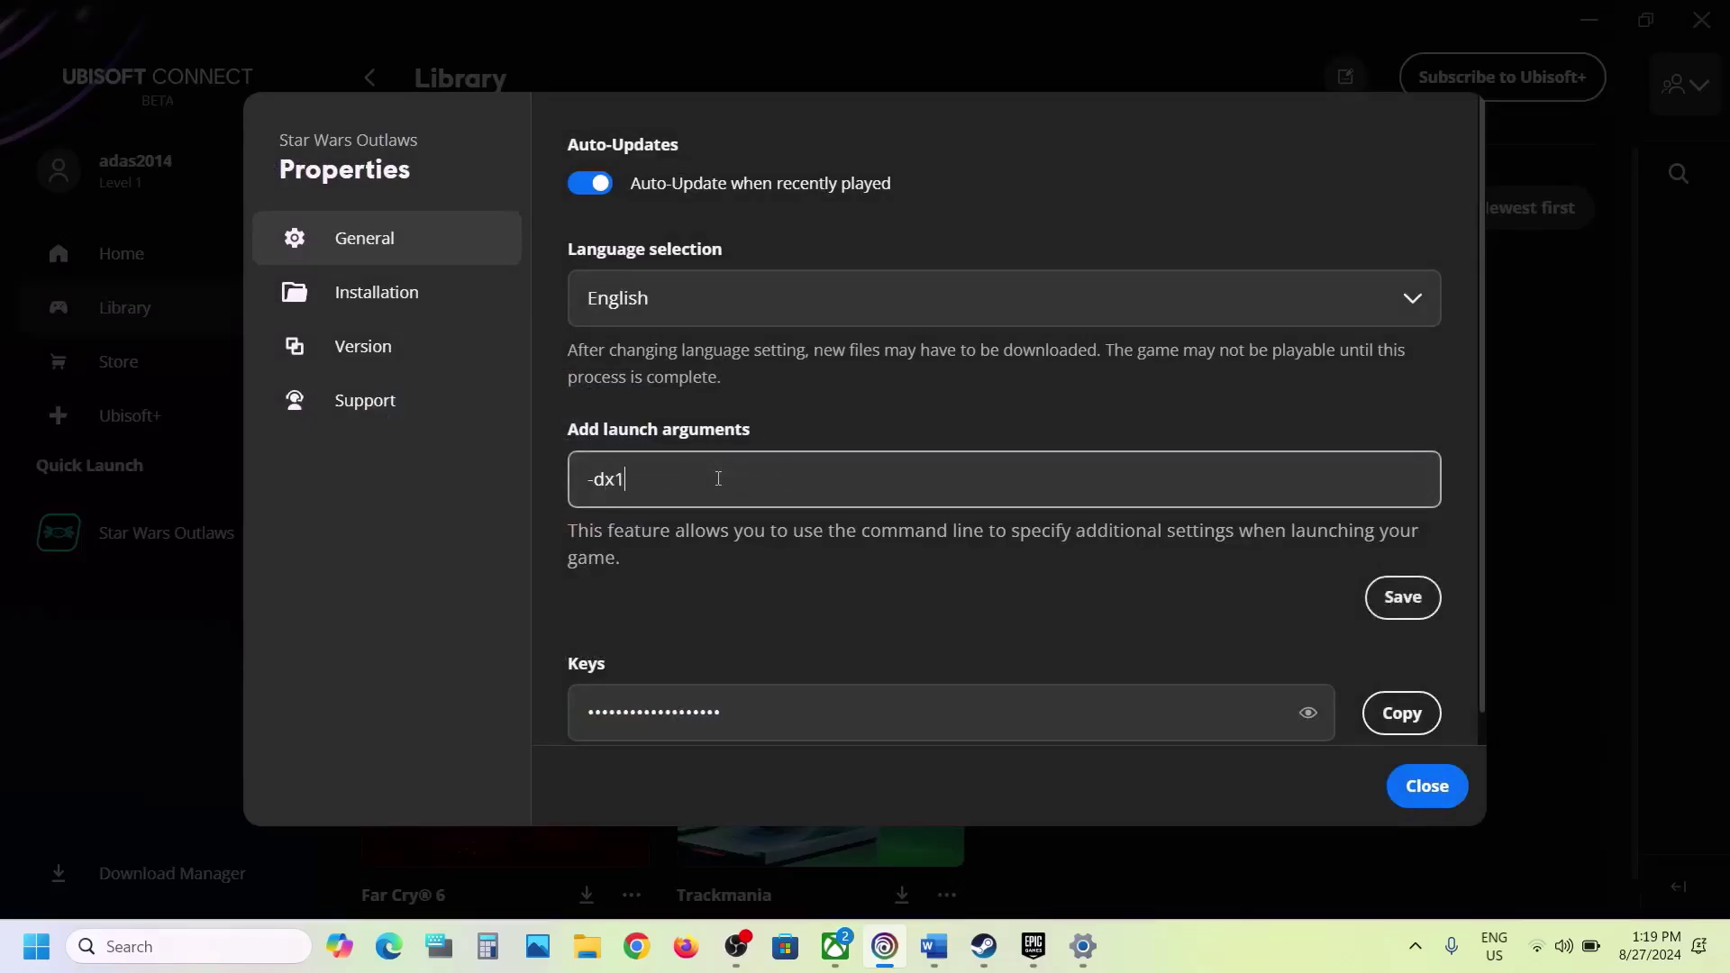
left_click(1400, 602)
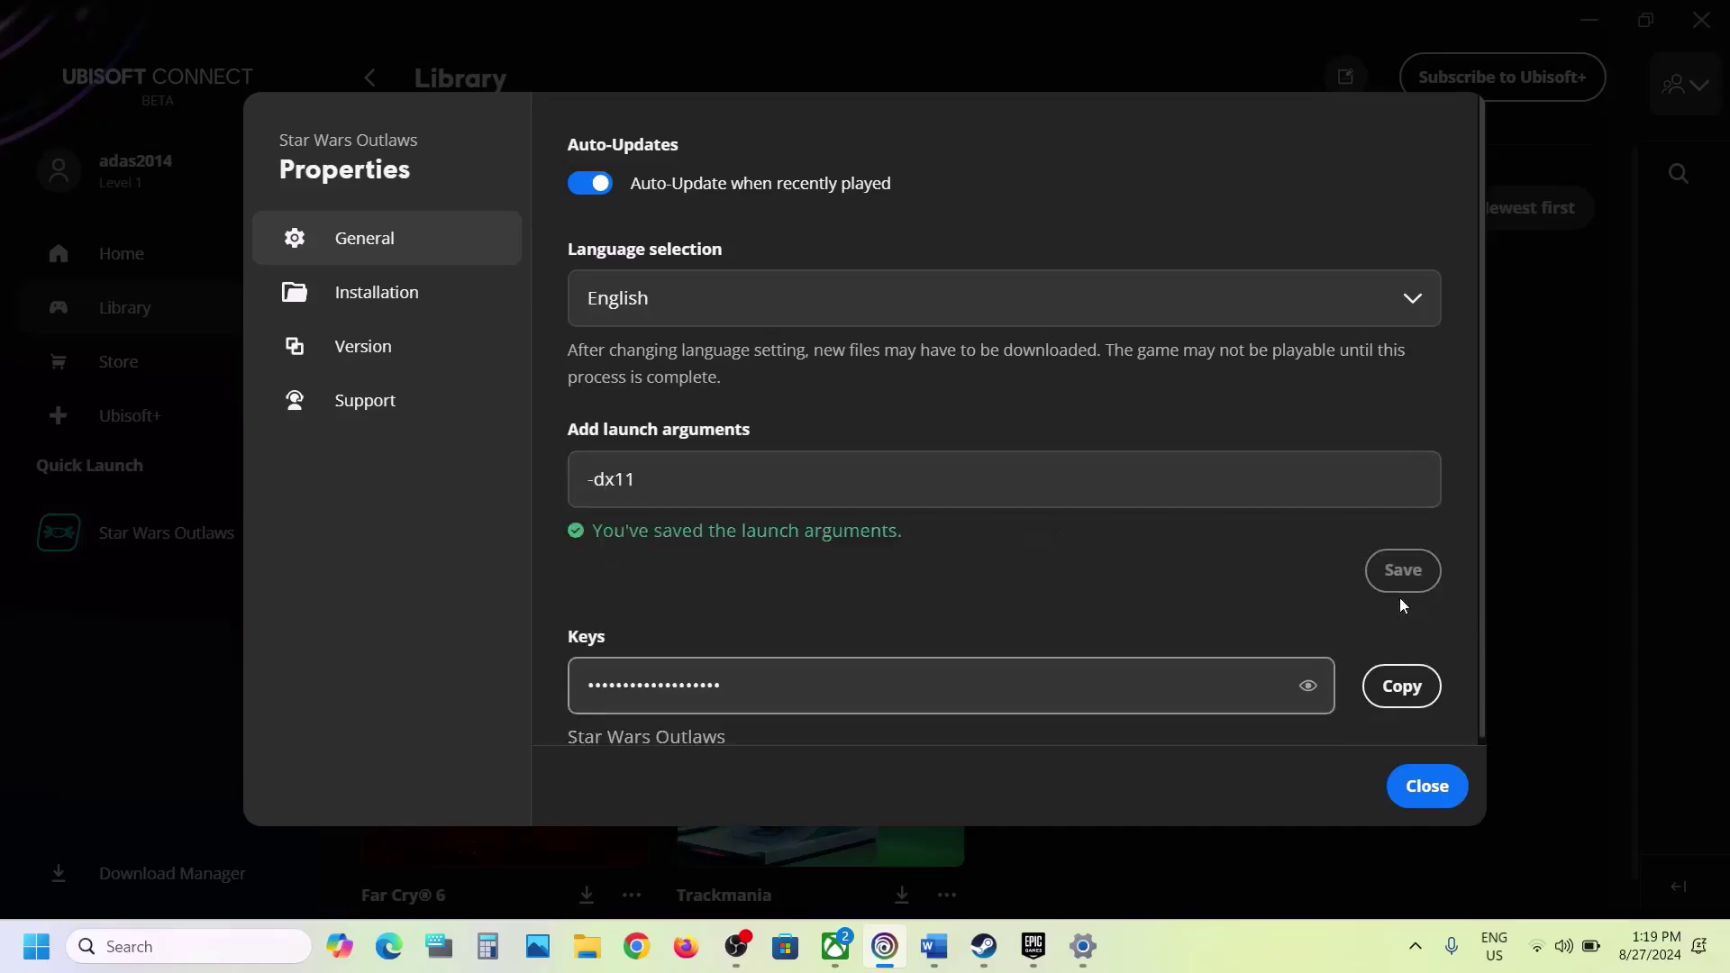
left_click(1405, 784)
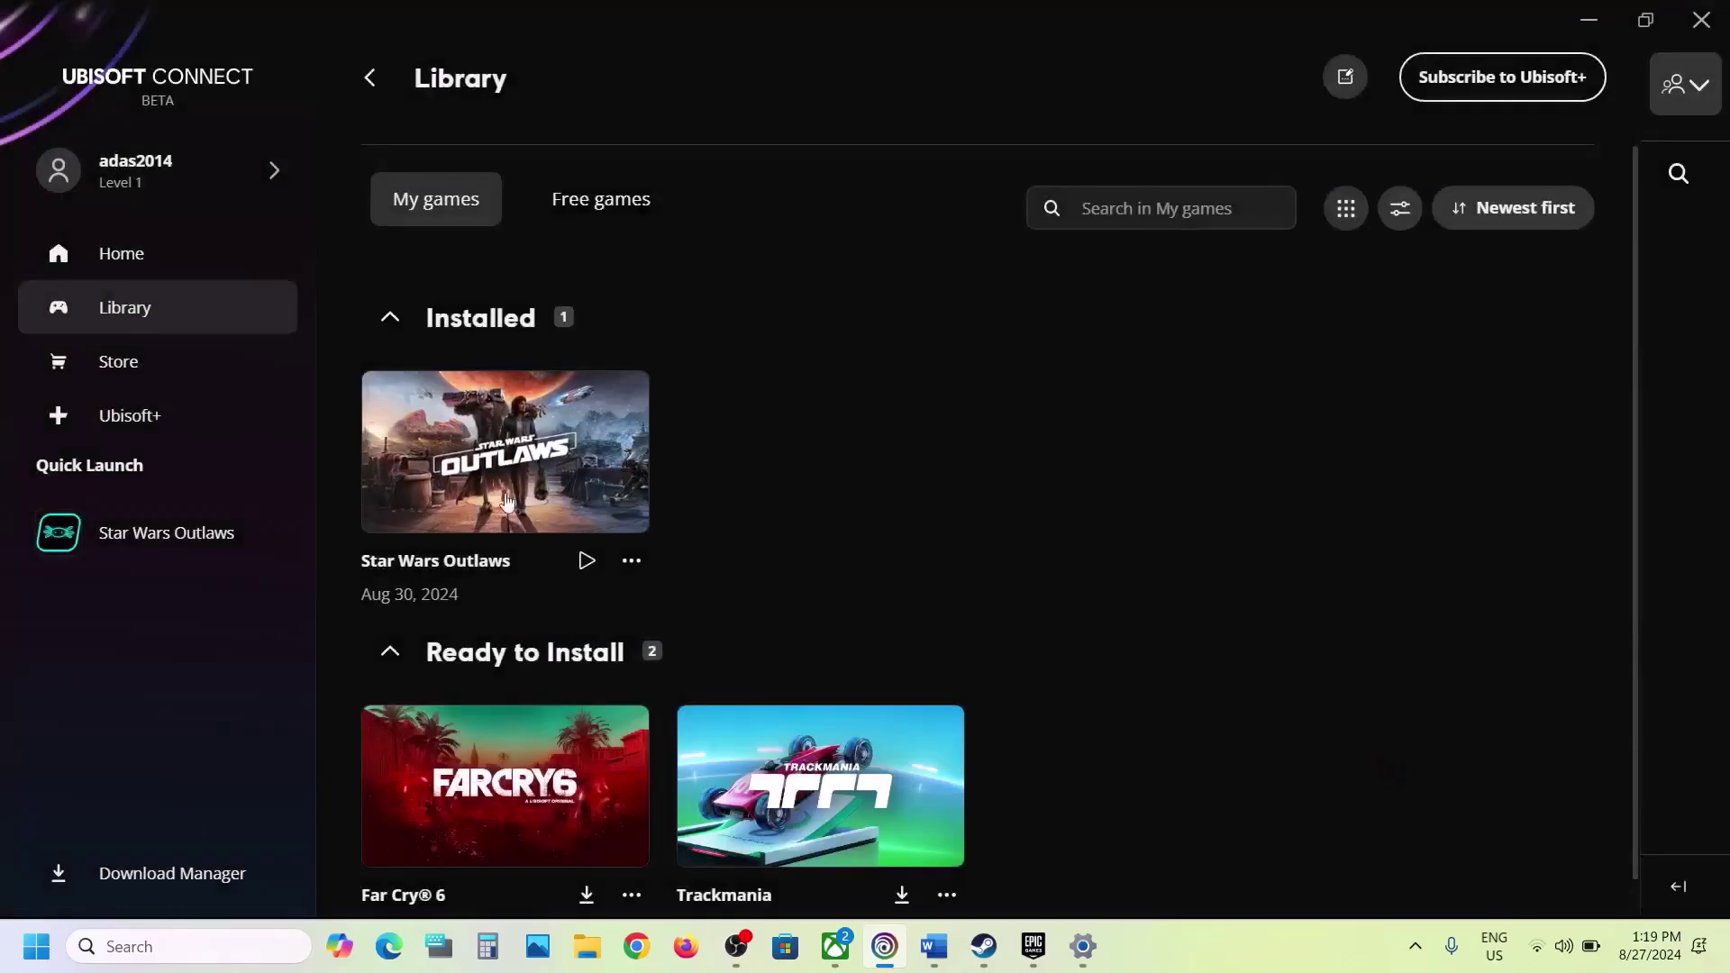
Step: Open the Star Wars Outlaws properties, replace the launch argument with -dx12, and save it
left_click(632, 561)
mouse_move(803, 538)
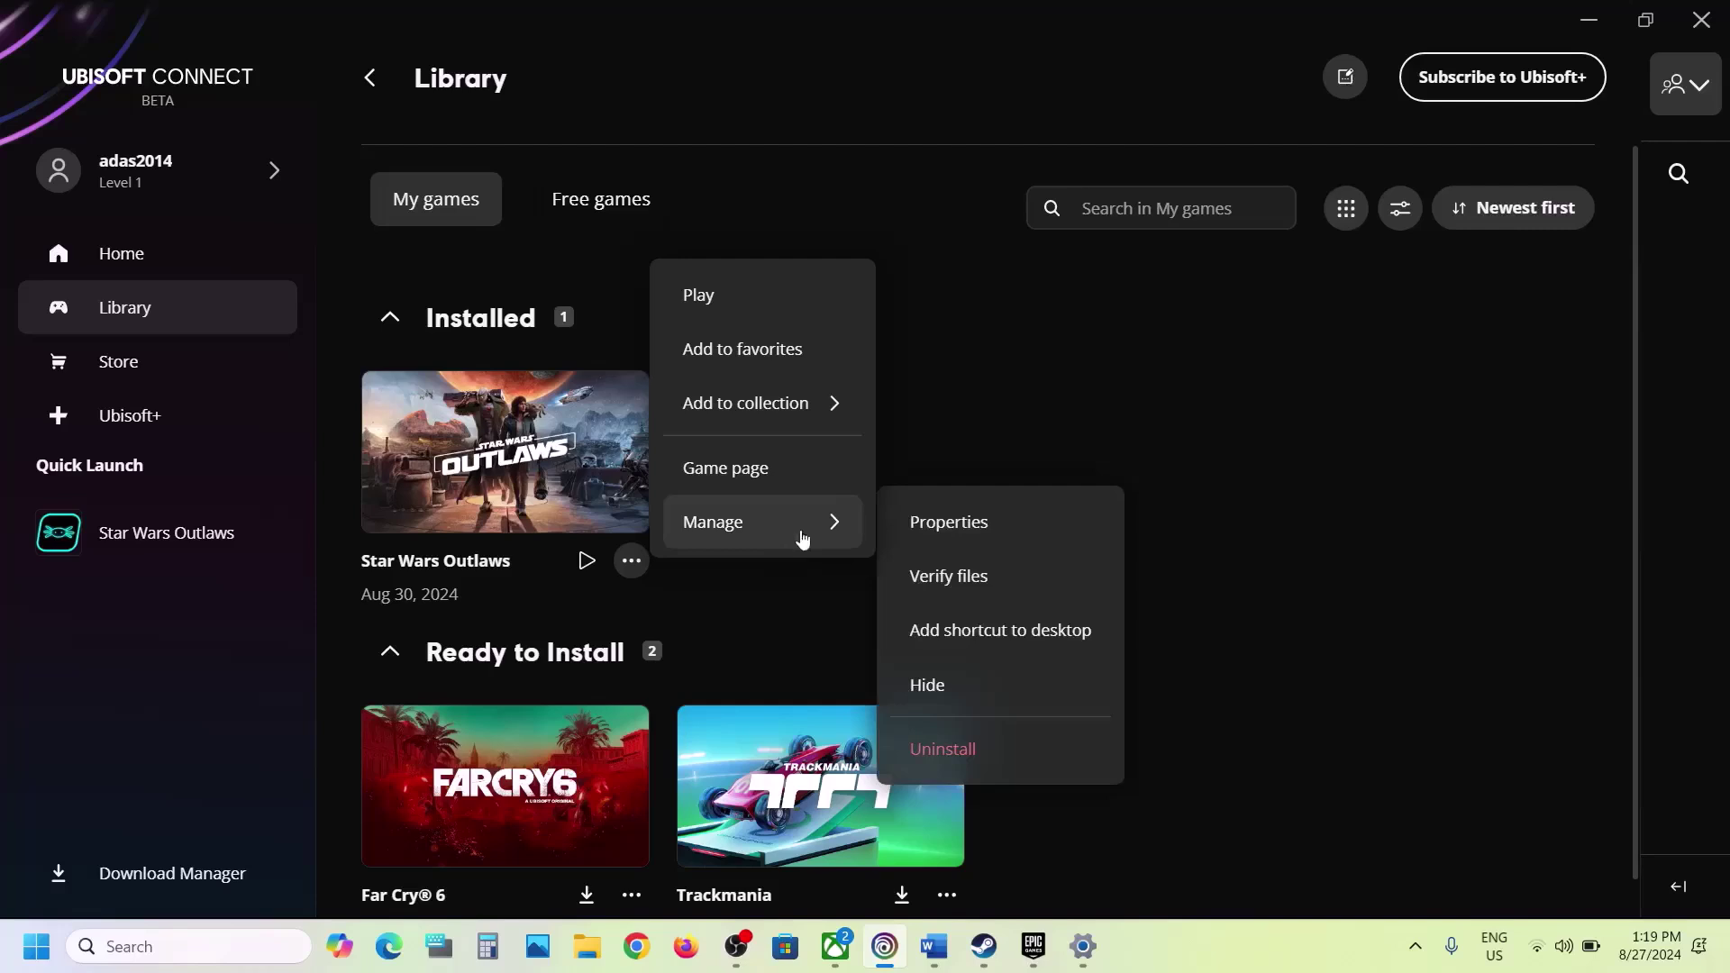
left_click(957, 526)
left_click_drag(665, 465, 585, 469)
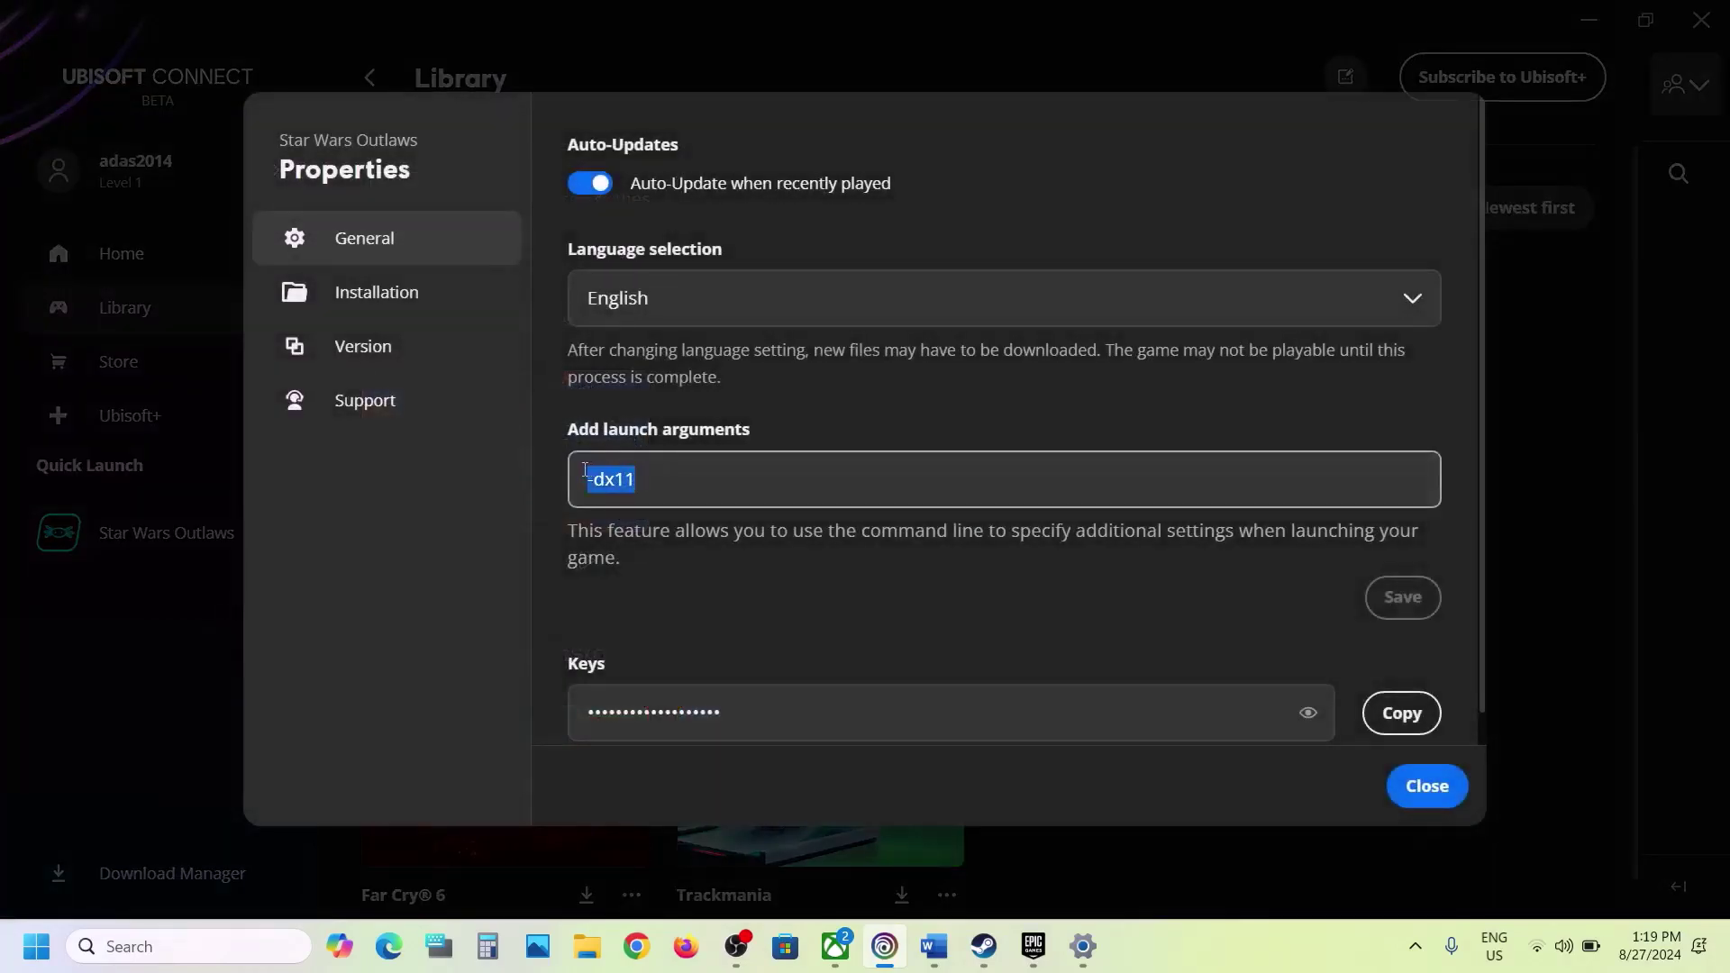
key("Right")
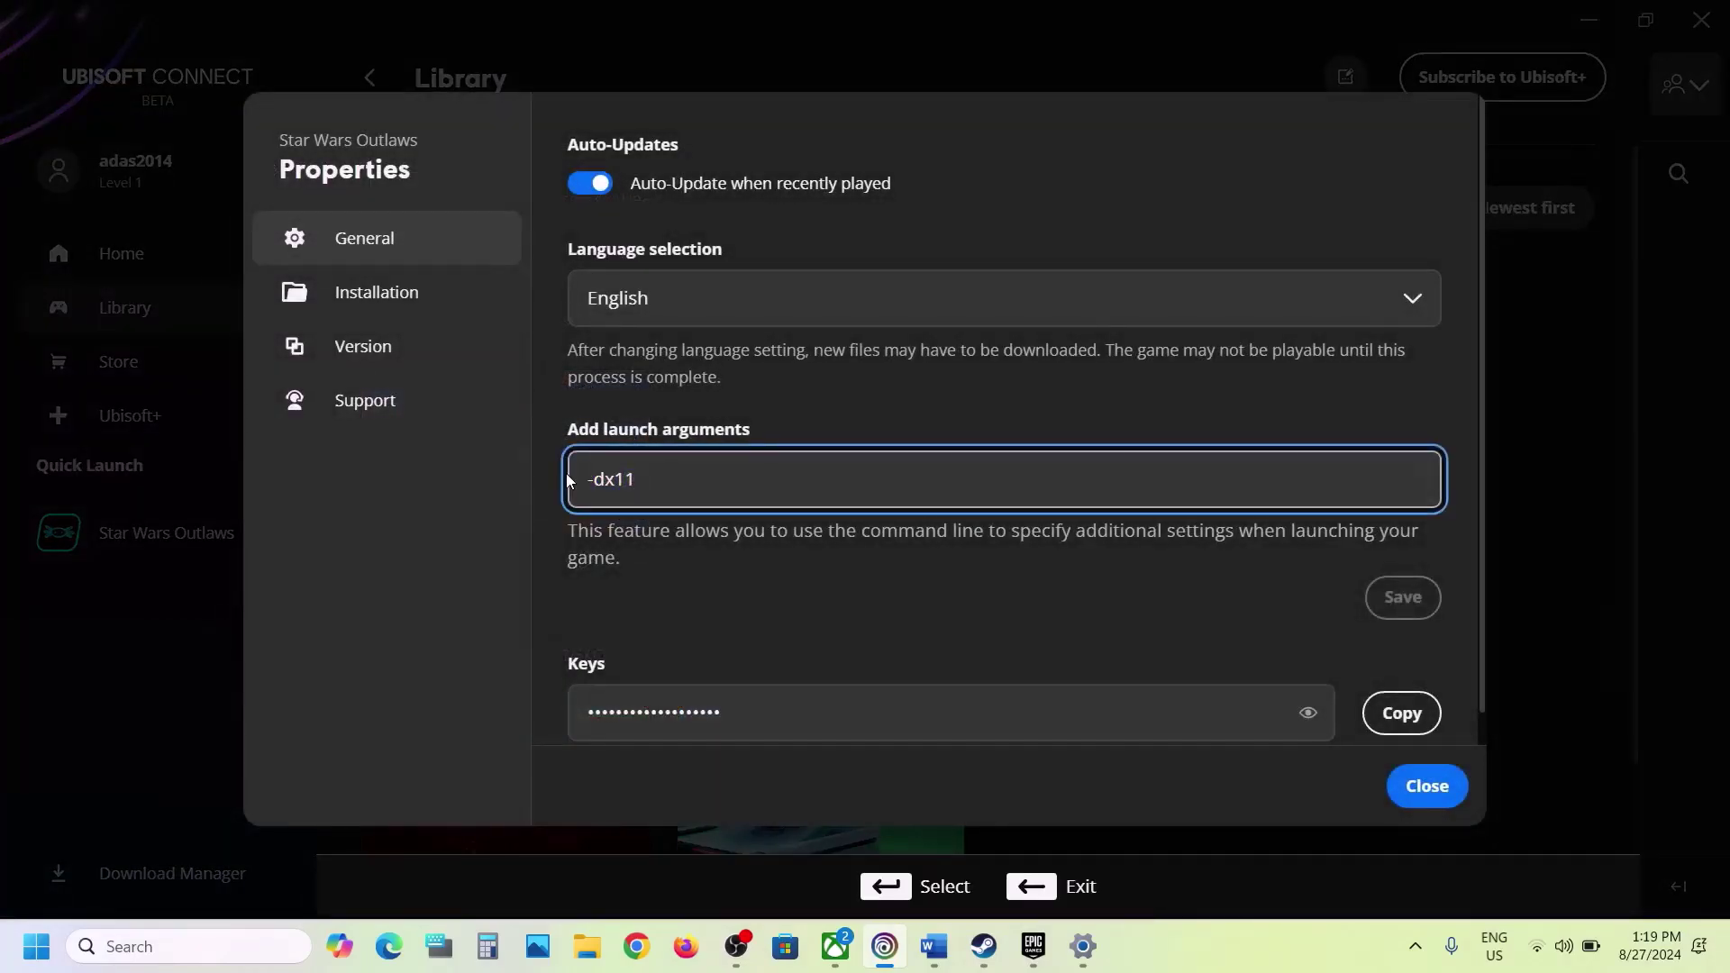
left_click_drag(640, 479, 546, 481)
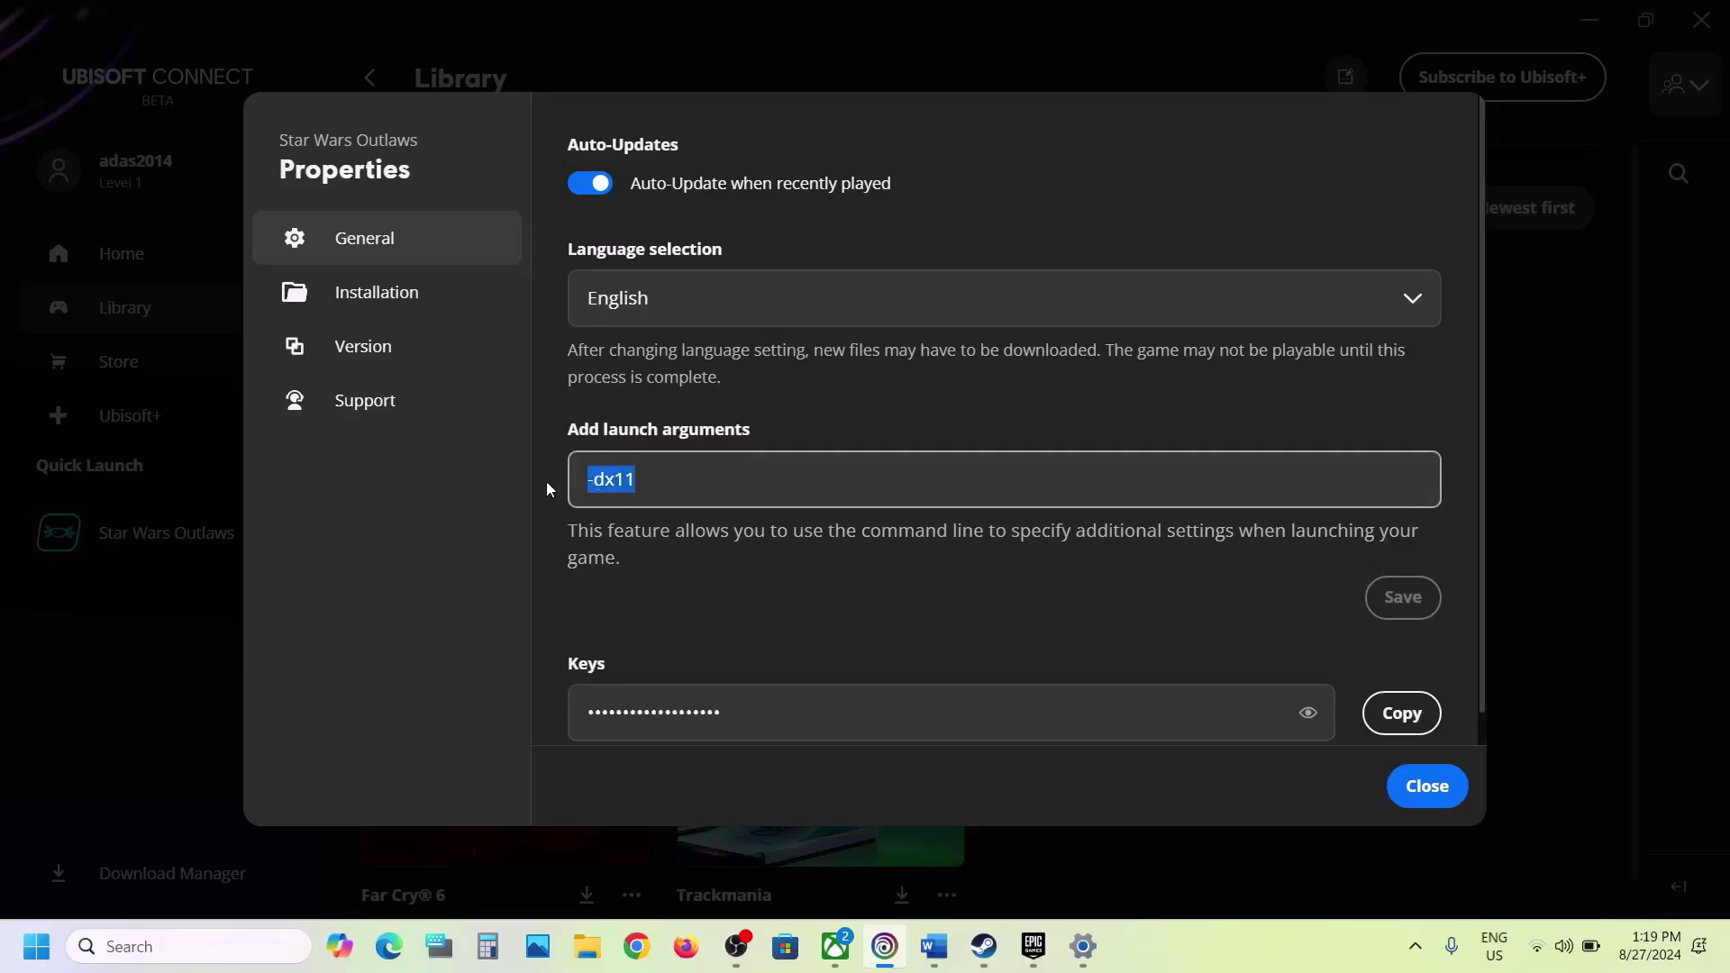
key("Right")
key("BackSpace")
key("BackSpace")
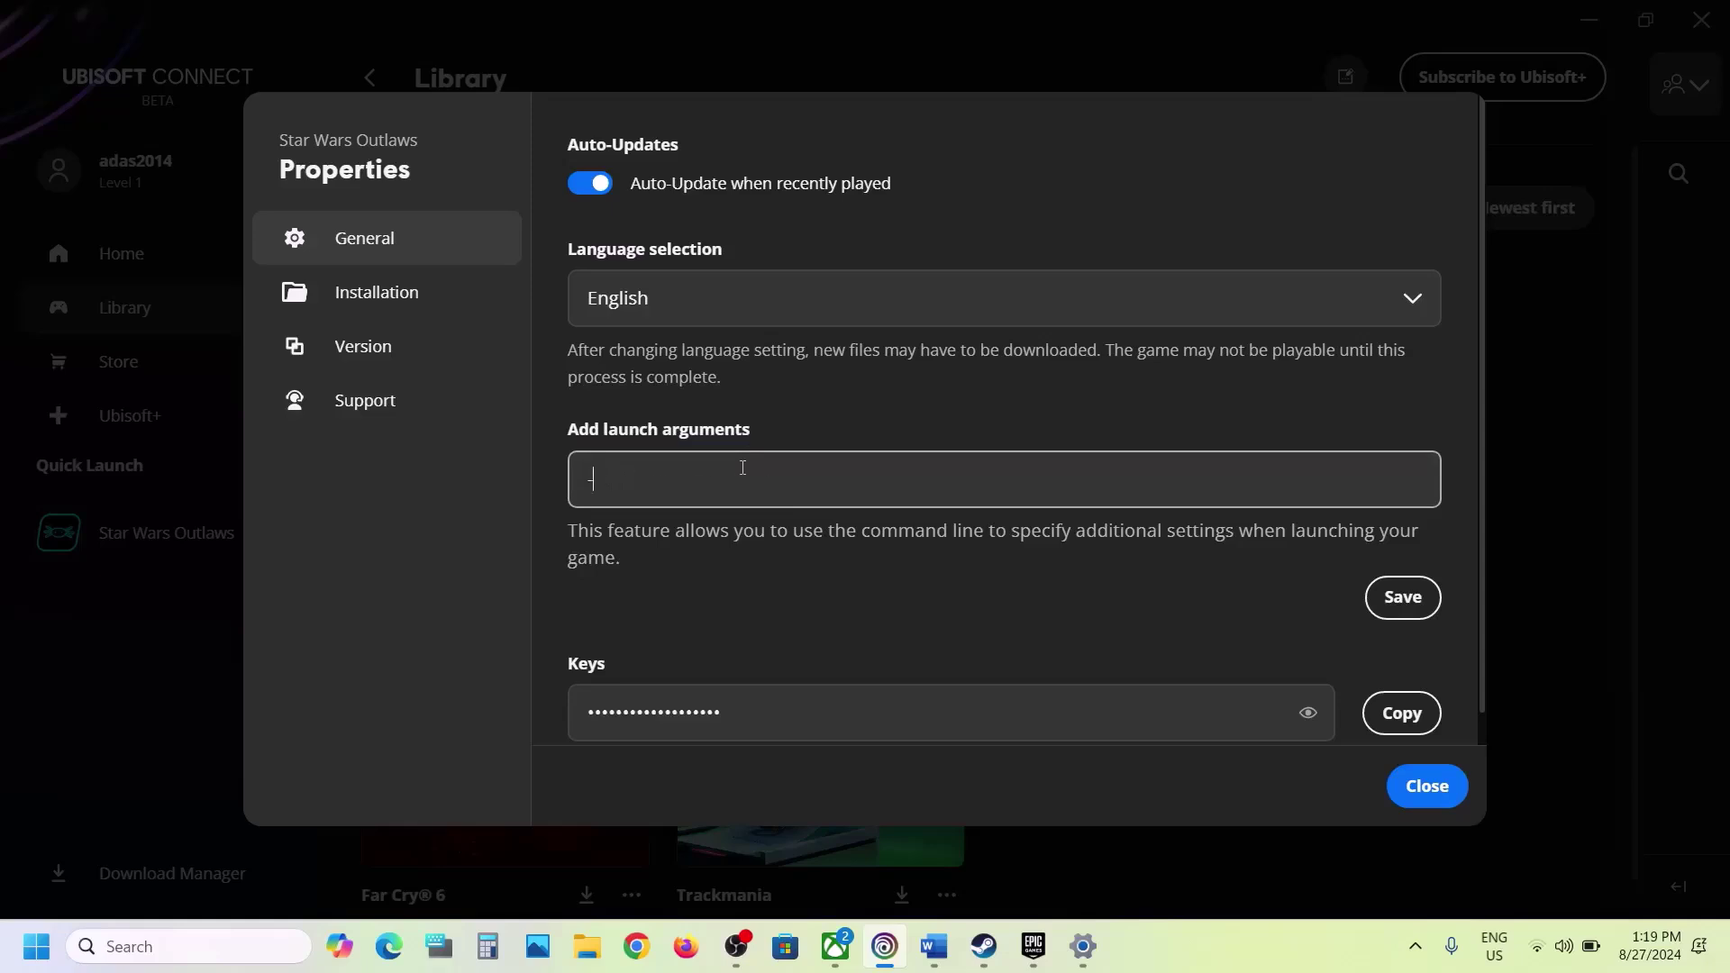
key("BackSpace")
type("-dx12")
left_click(1402, 598)
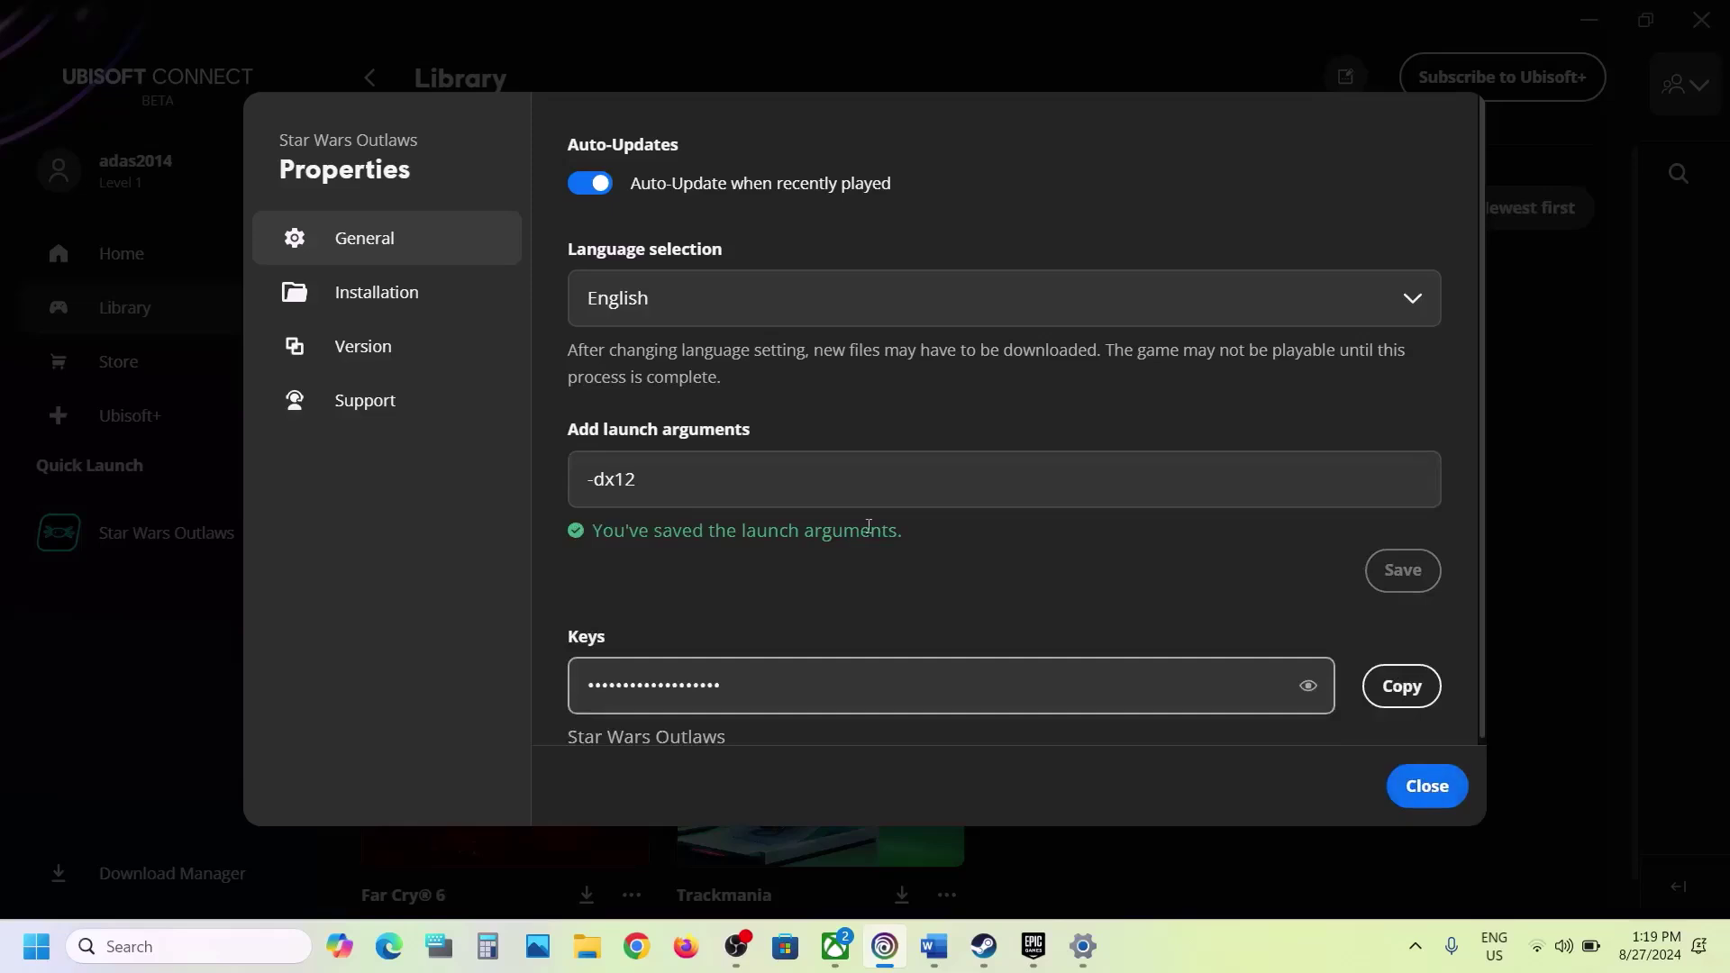
Step: Clear the launch arguments of Star Wars Outlaws, save the empty entry, and close the properties
left_click_drag(638, 478, 610, 478)
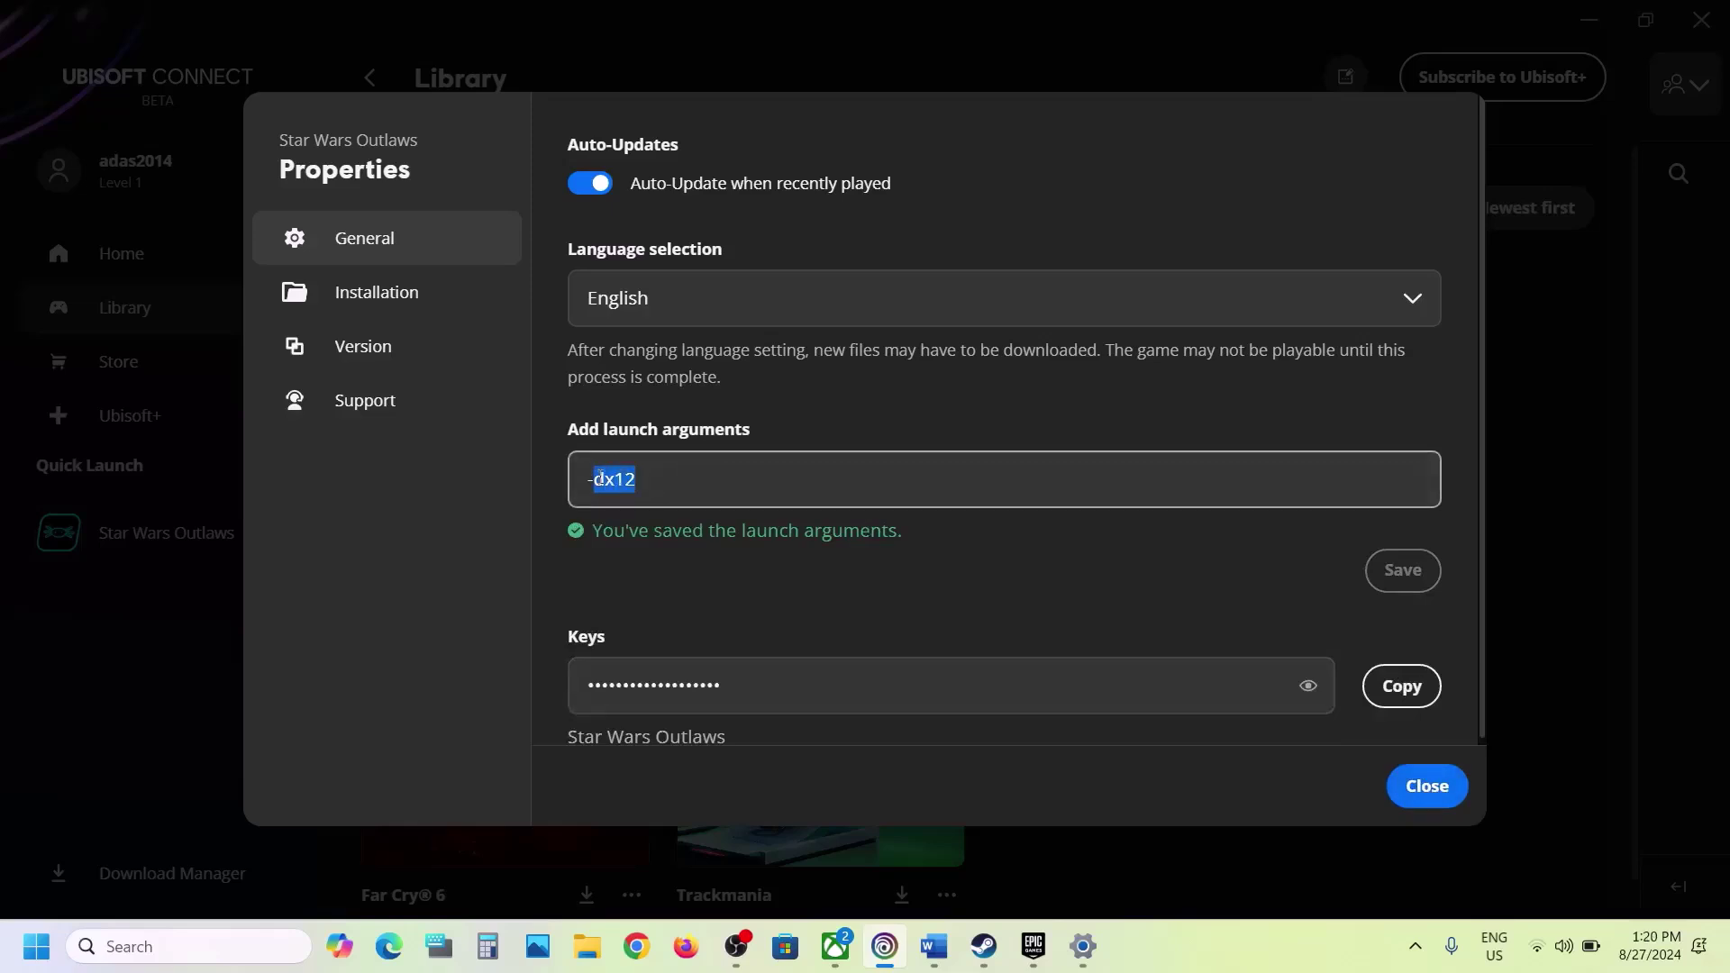
key("BackSpace")
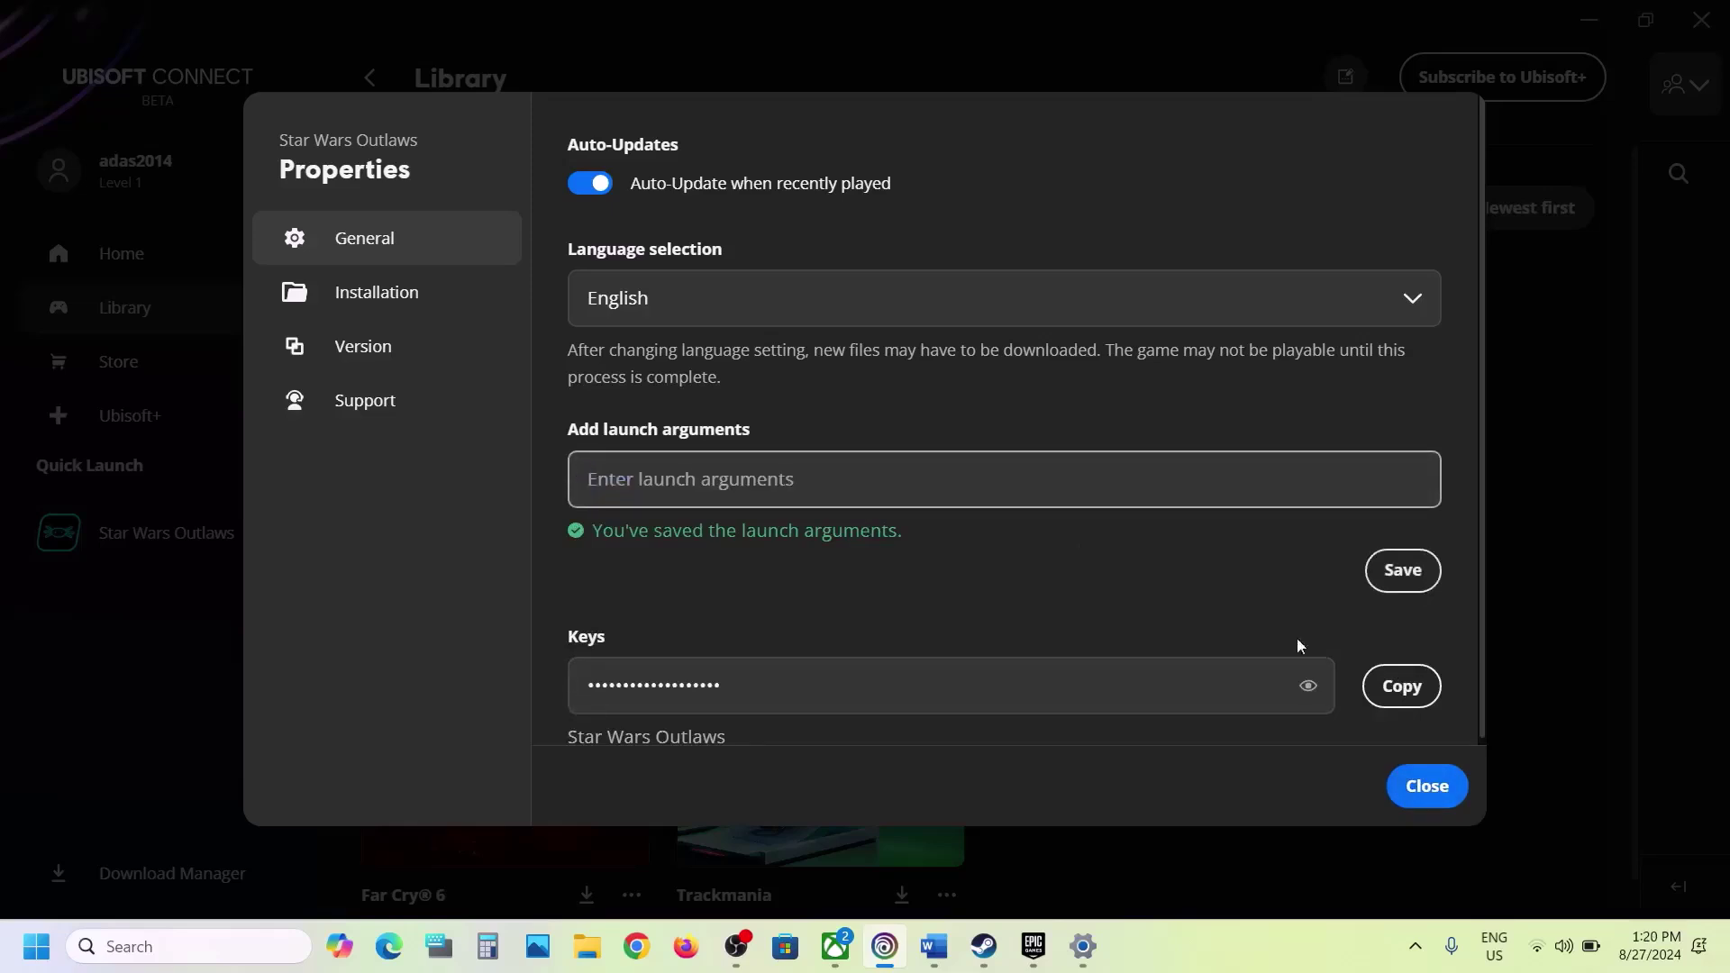
left_click(1399, 577)
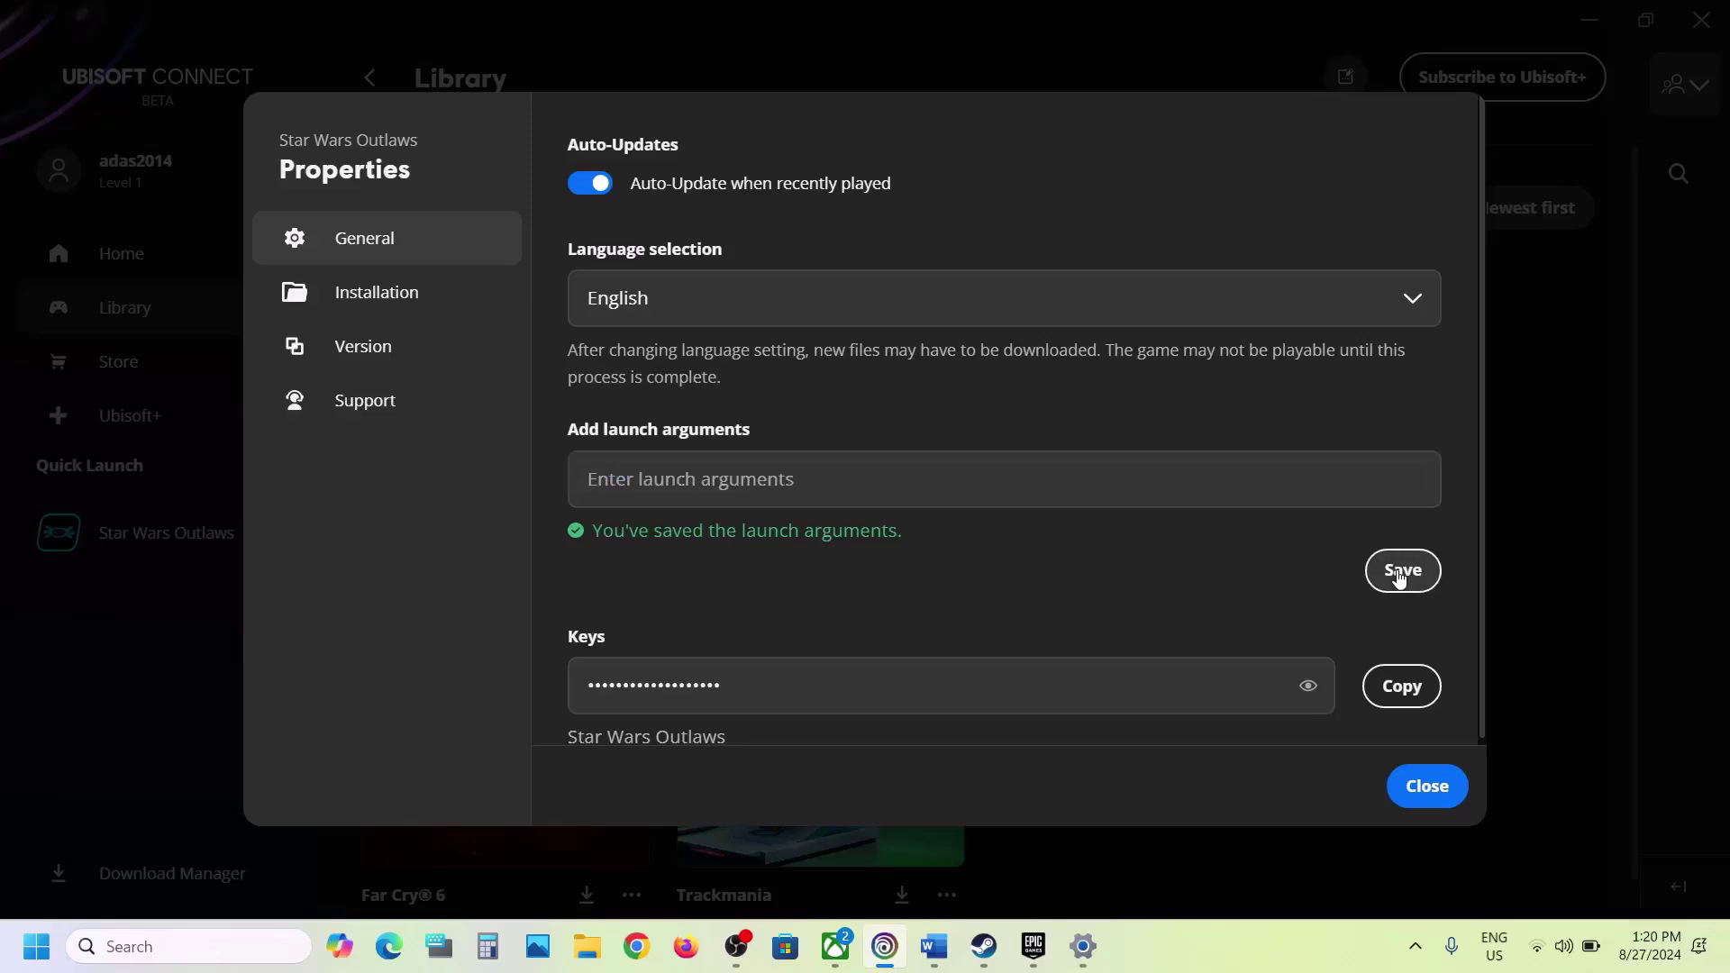
left_click(1429, 793)
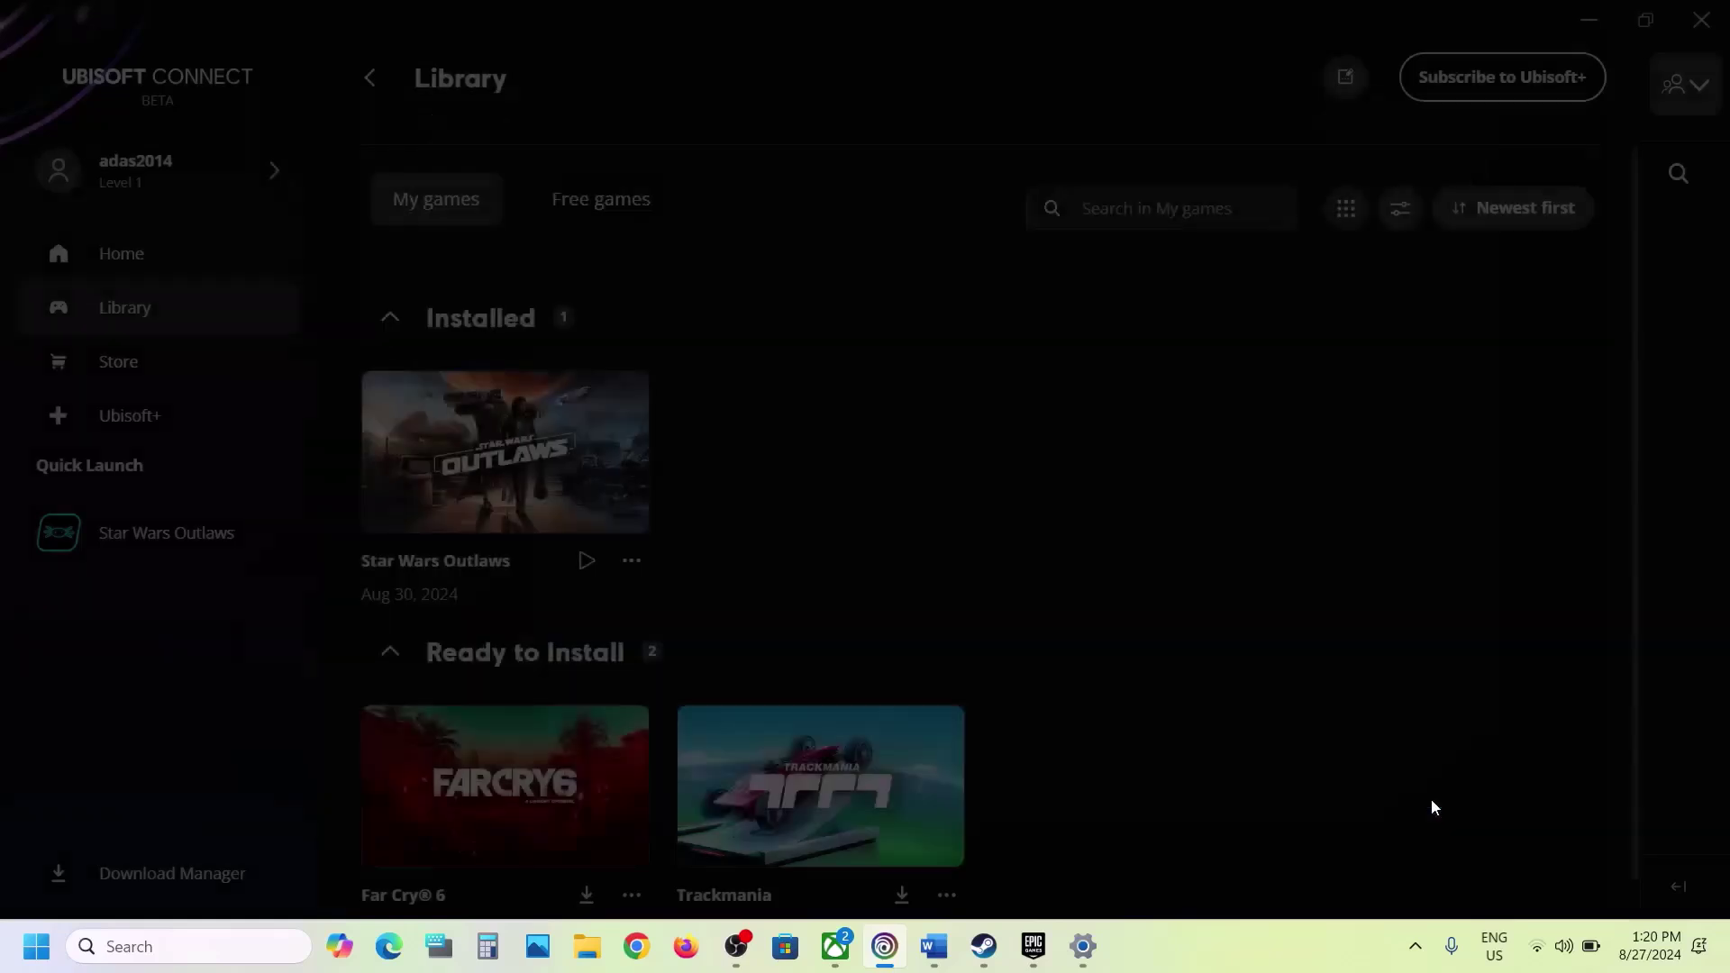
Step: Take the Visual C++ downloads link from Step 9 of the Word document and open it in Chrome
left_click(952, 946)
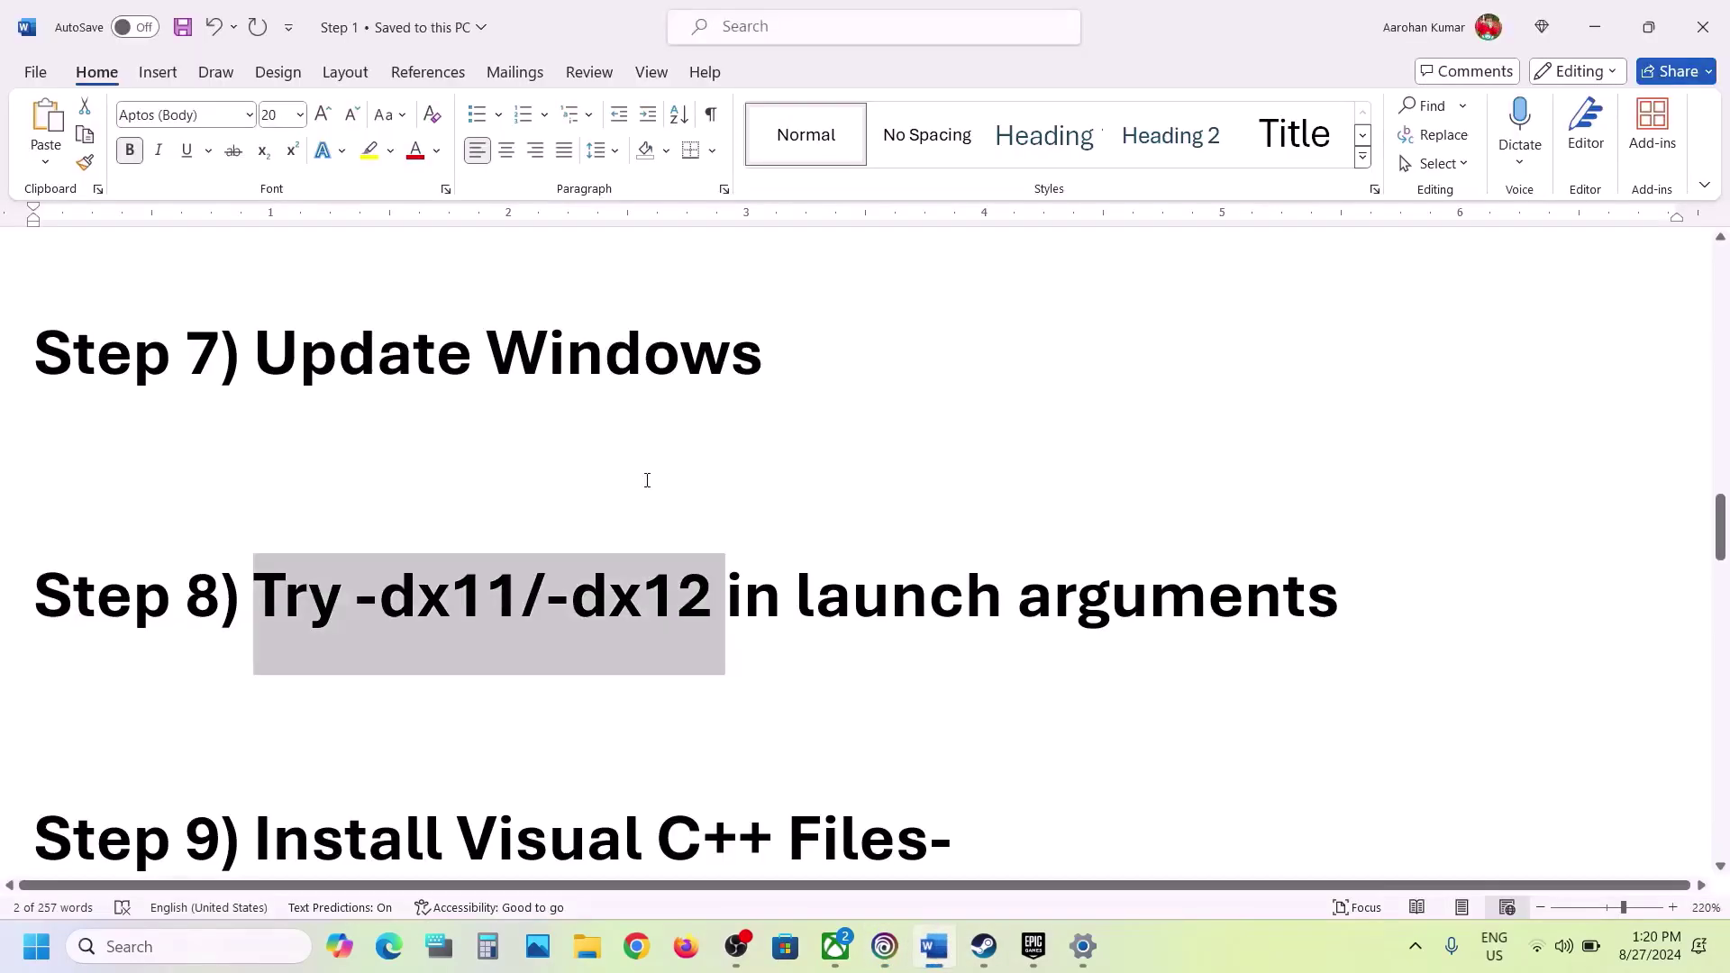
scroll(647, 480, "down", 4)
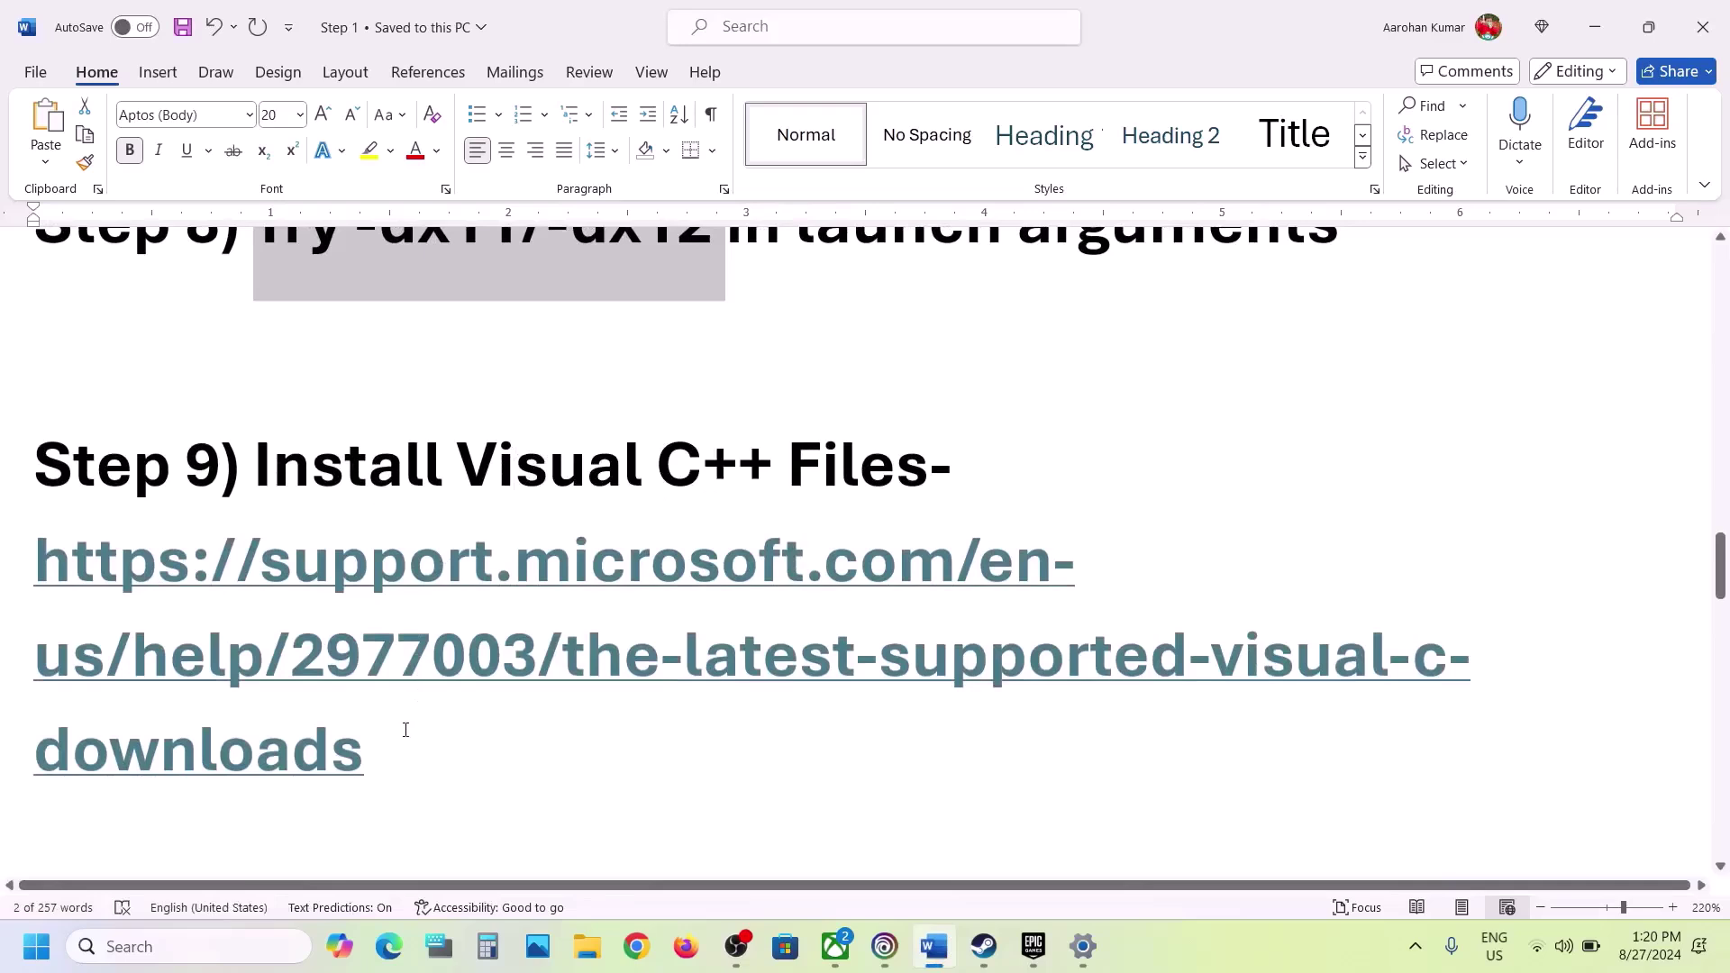
left_click_drag(405, 730, 77, 587)
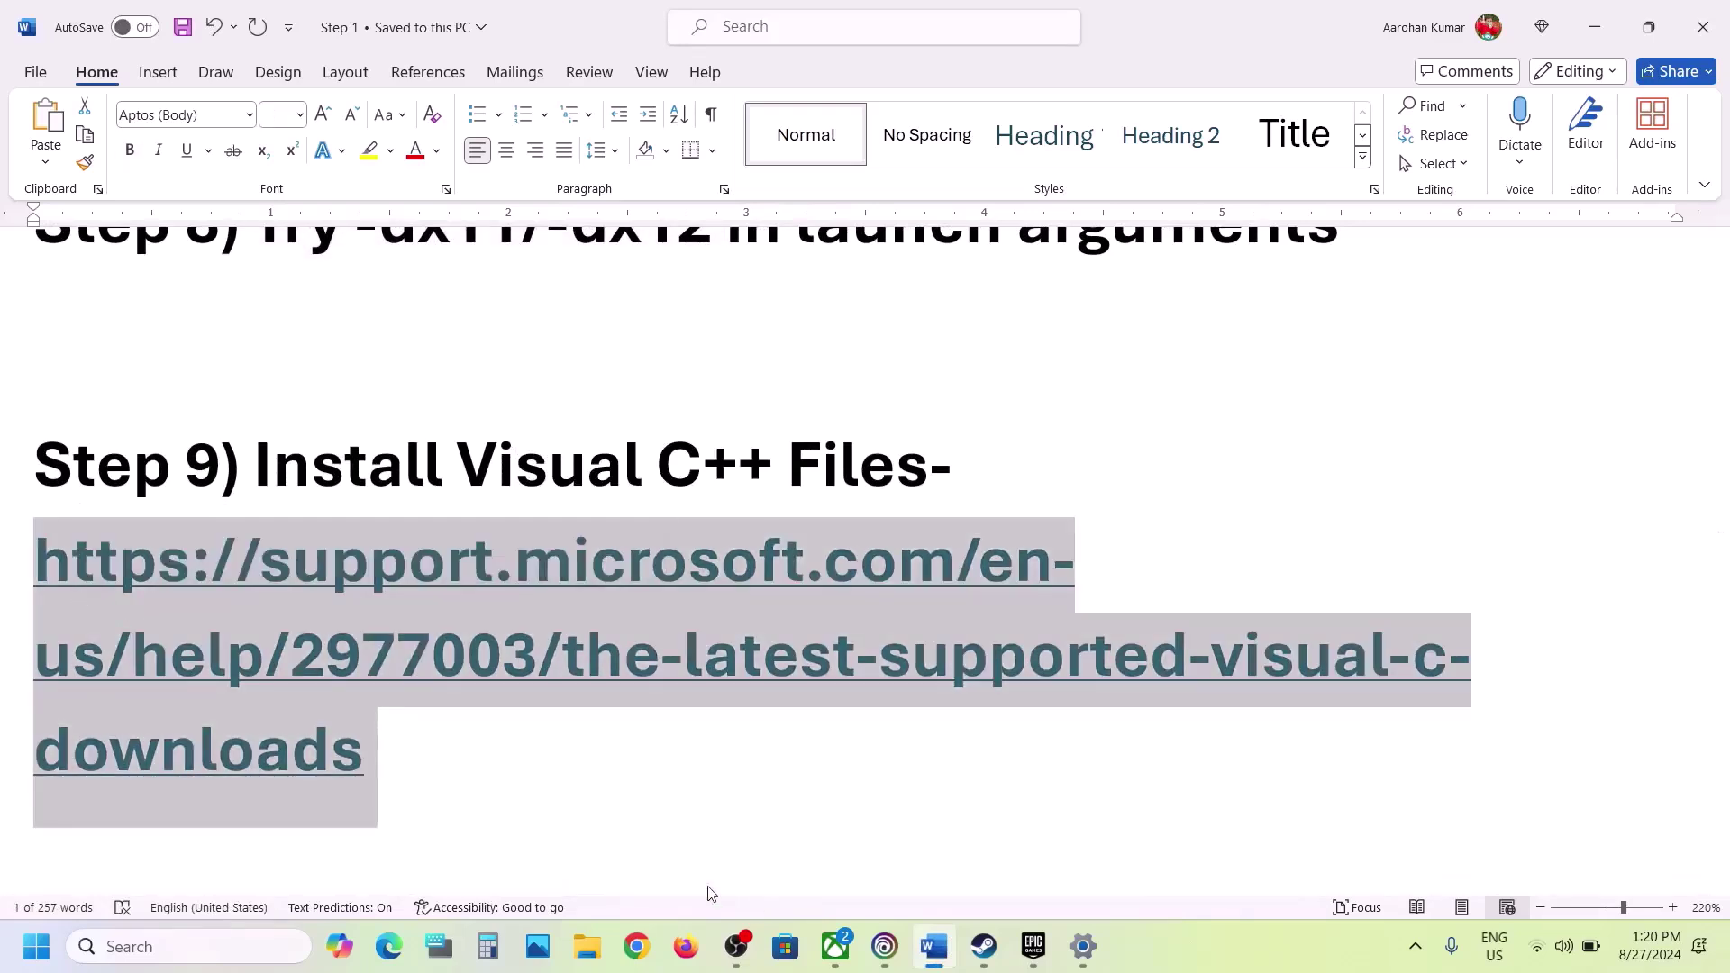
left_click(633, 954)
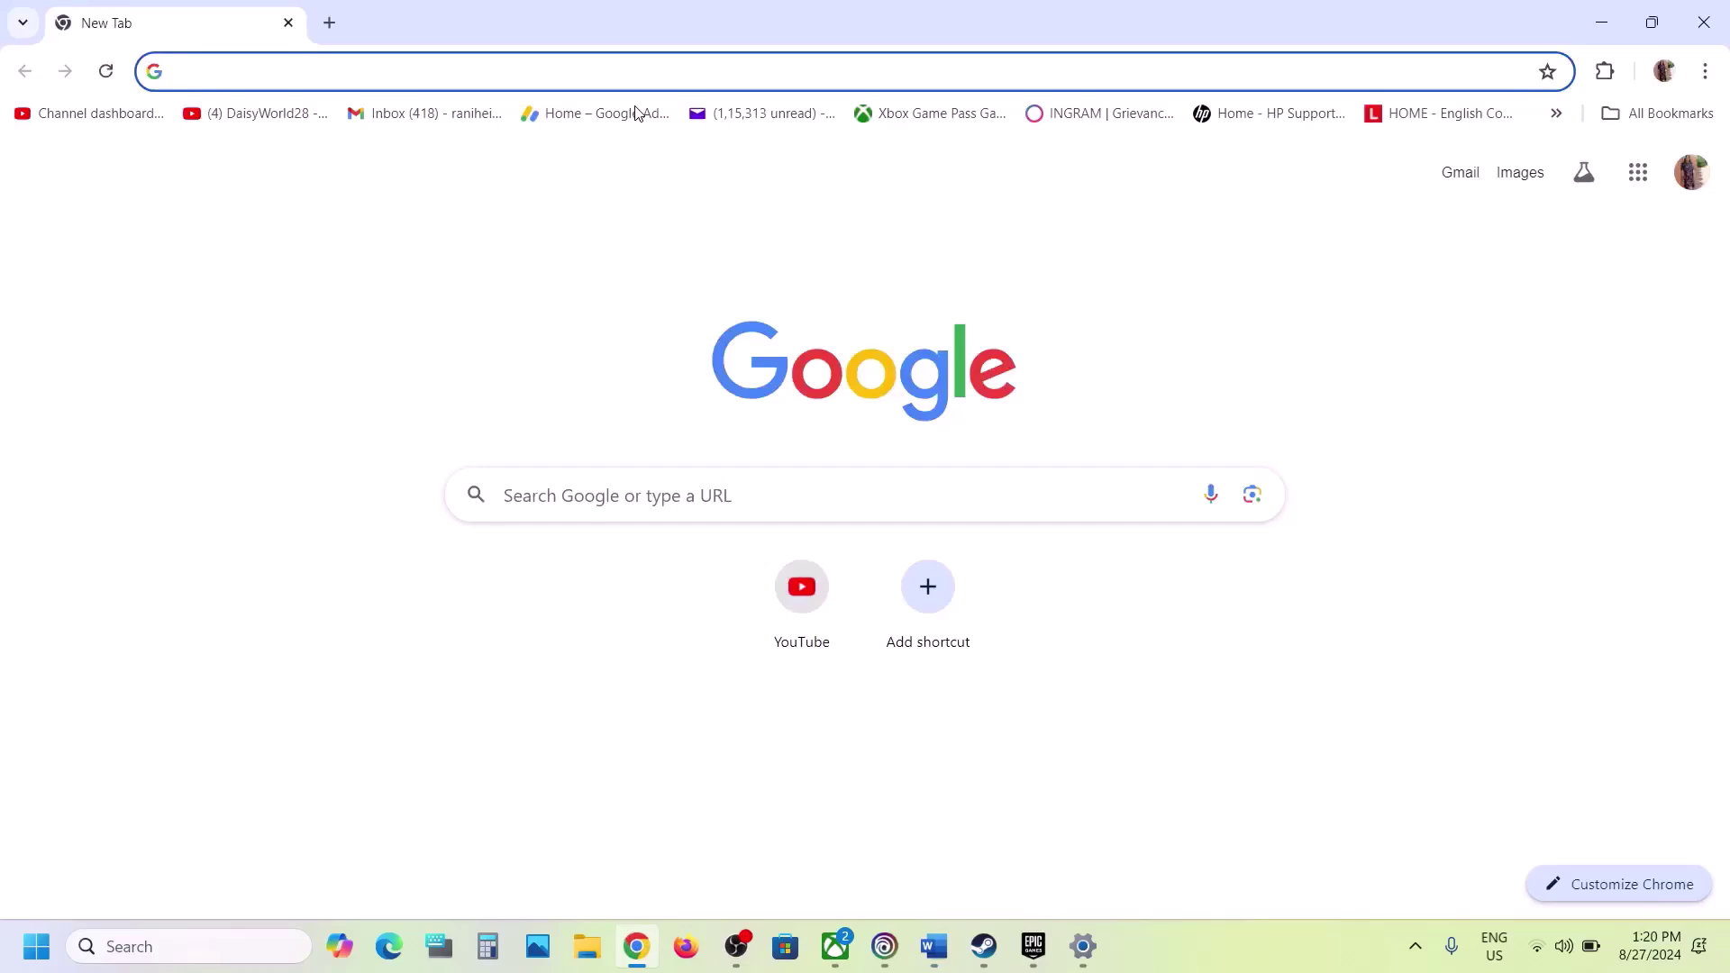
key("ctrl+v")
key("Return")
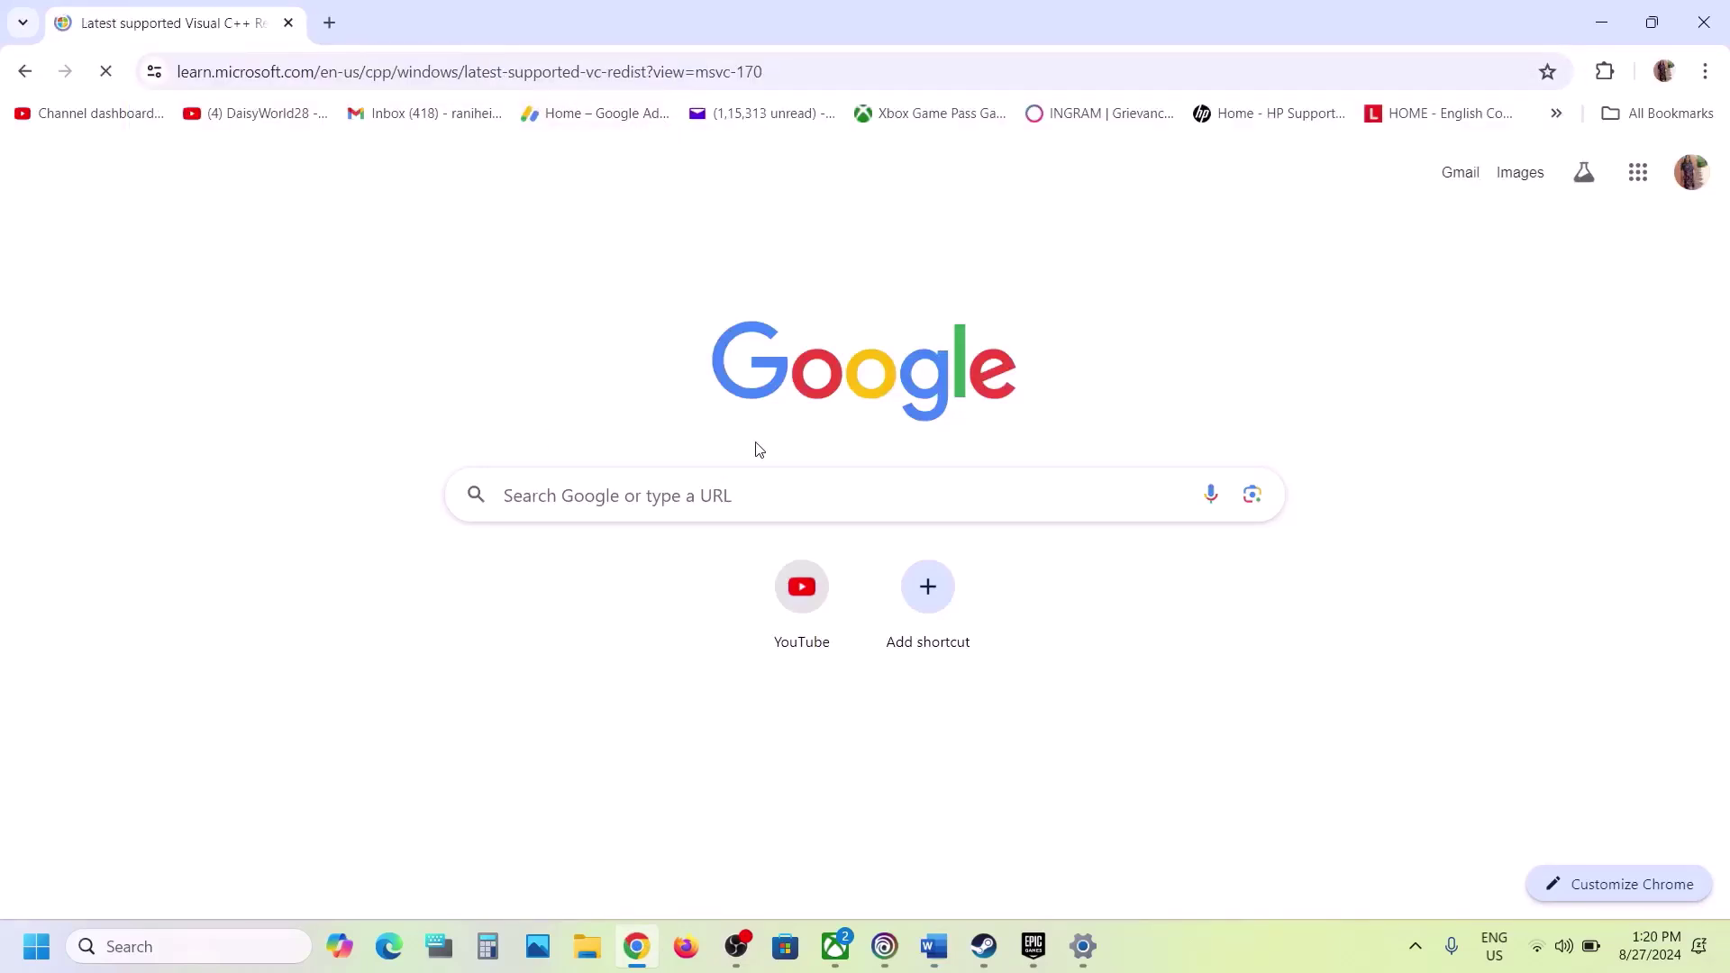
Step: Download the X86 redistributable from the Visual Studio 2015, 2017, 2019, and 2022 section, run it, and start its repair
scroll(757, 441, "down", 8)
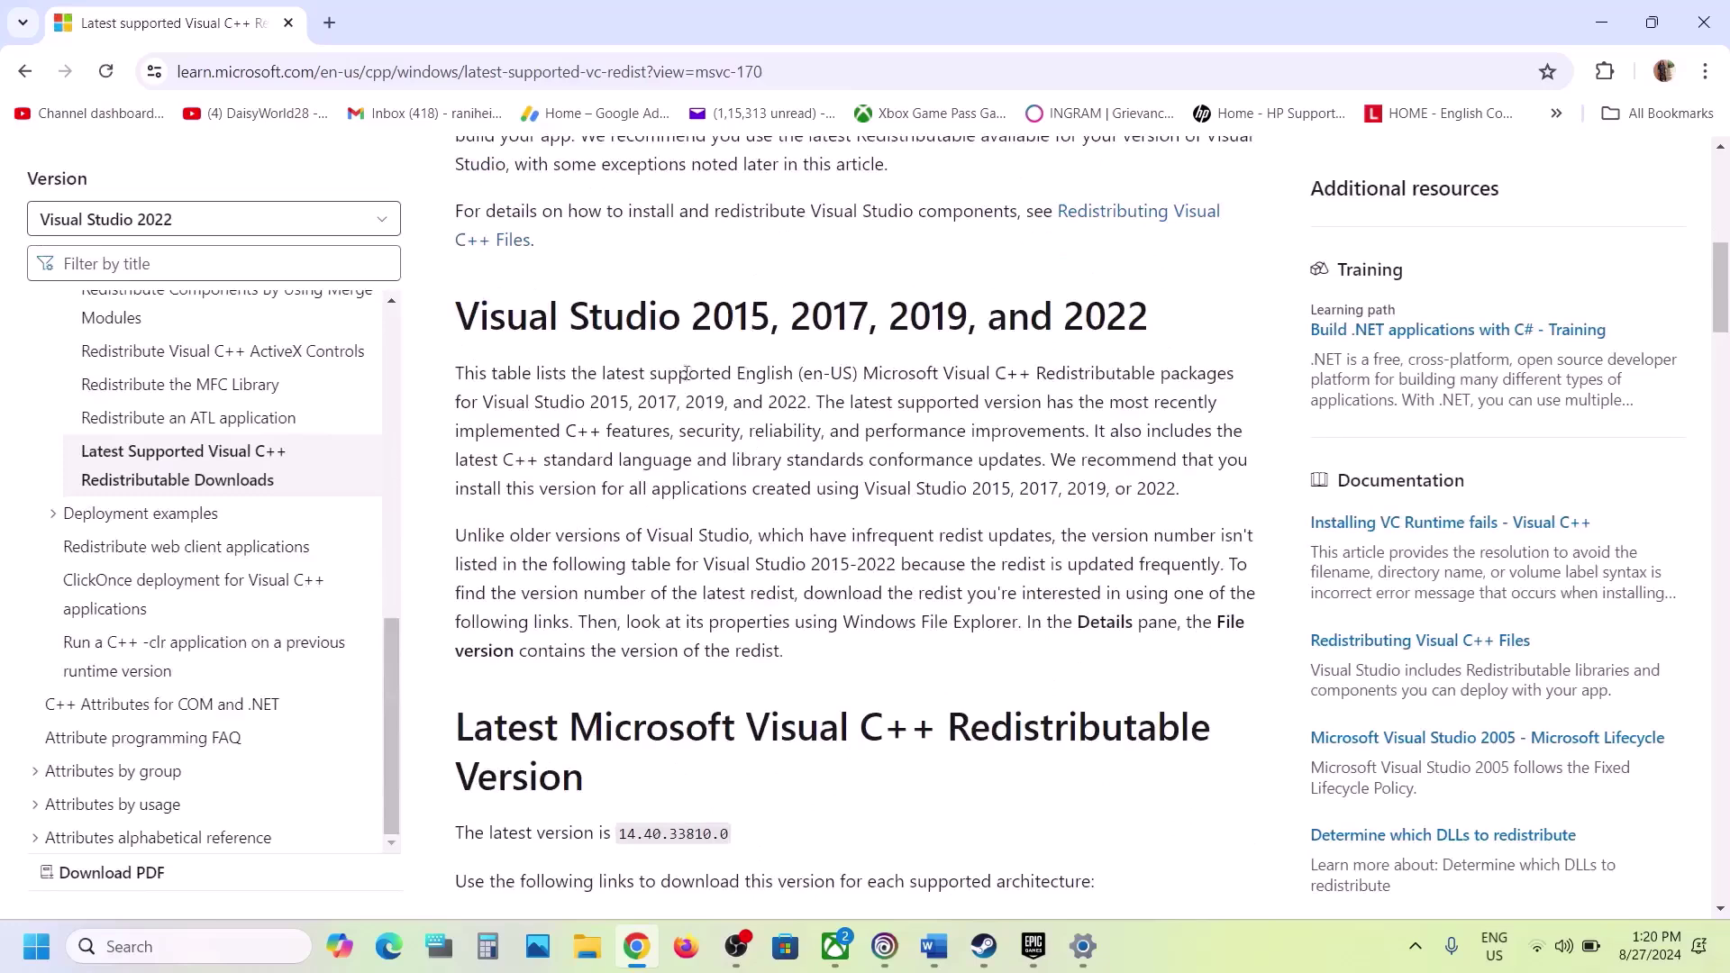
left_click_drag(719, 306, 1172, 356)
scroll(635, 572, "down", 5)
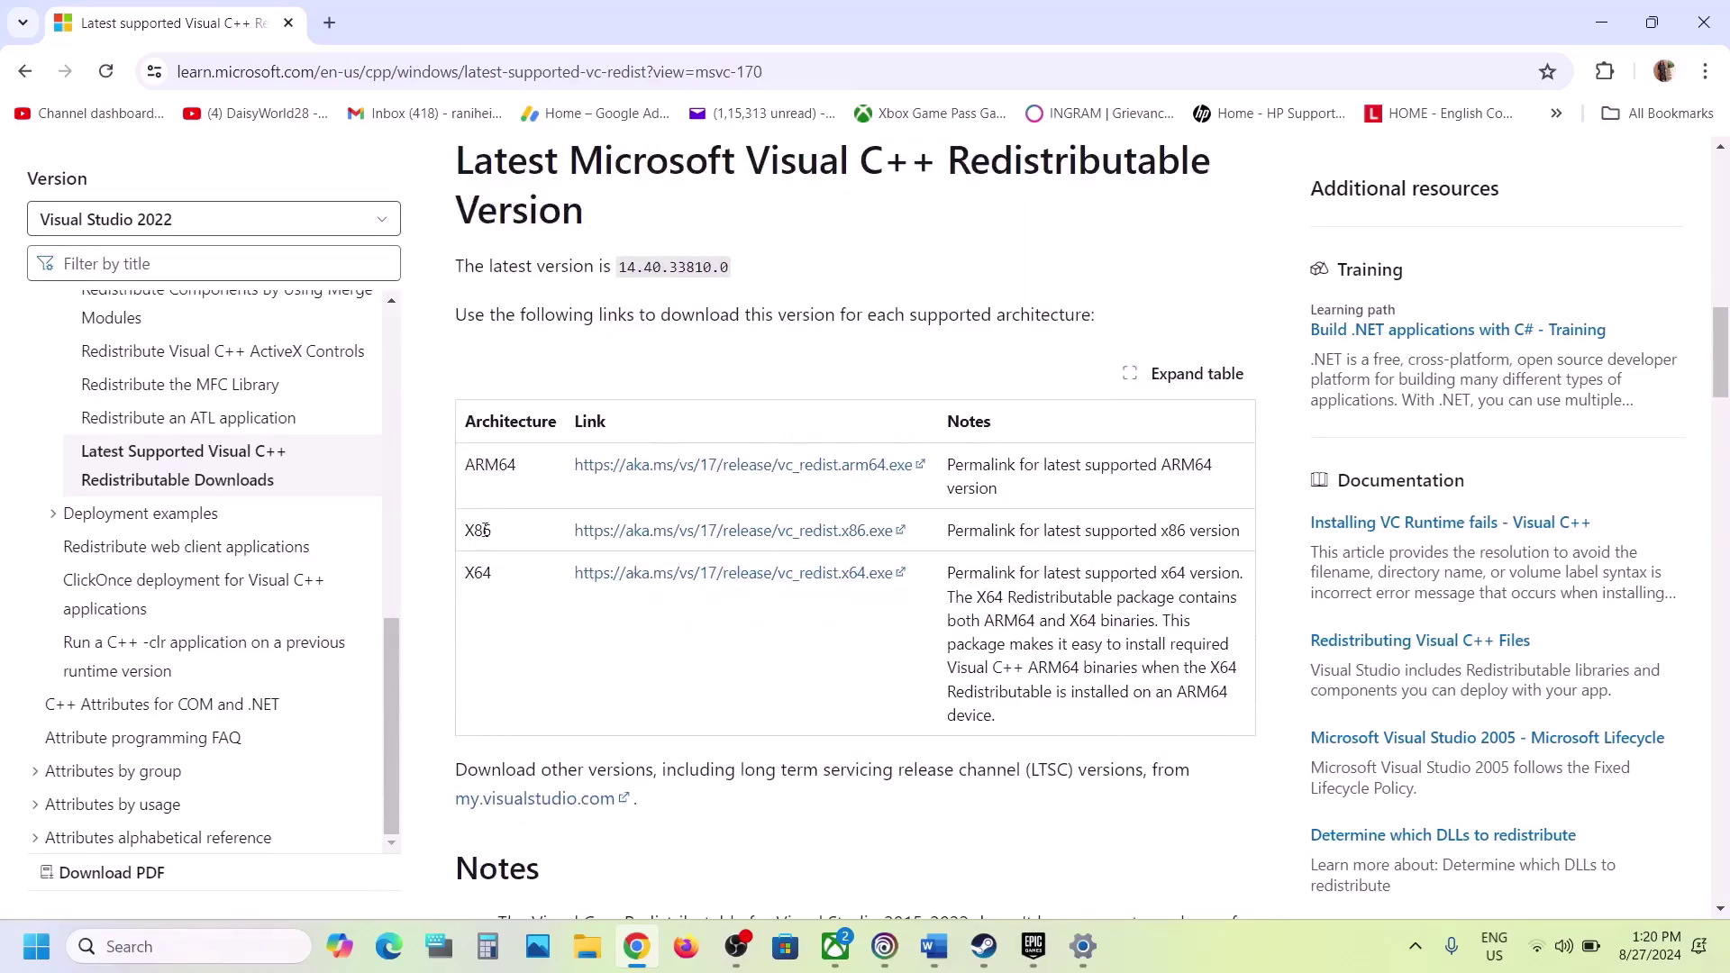
double_click(484, 530)
double_click(485, 560)
double_click(474, 544)
left_click(767, 542)
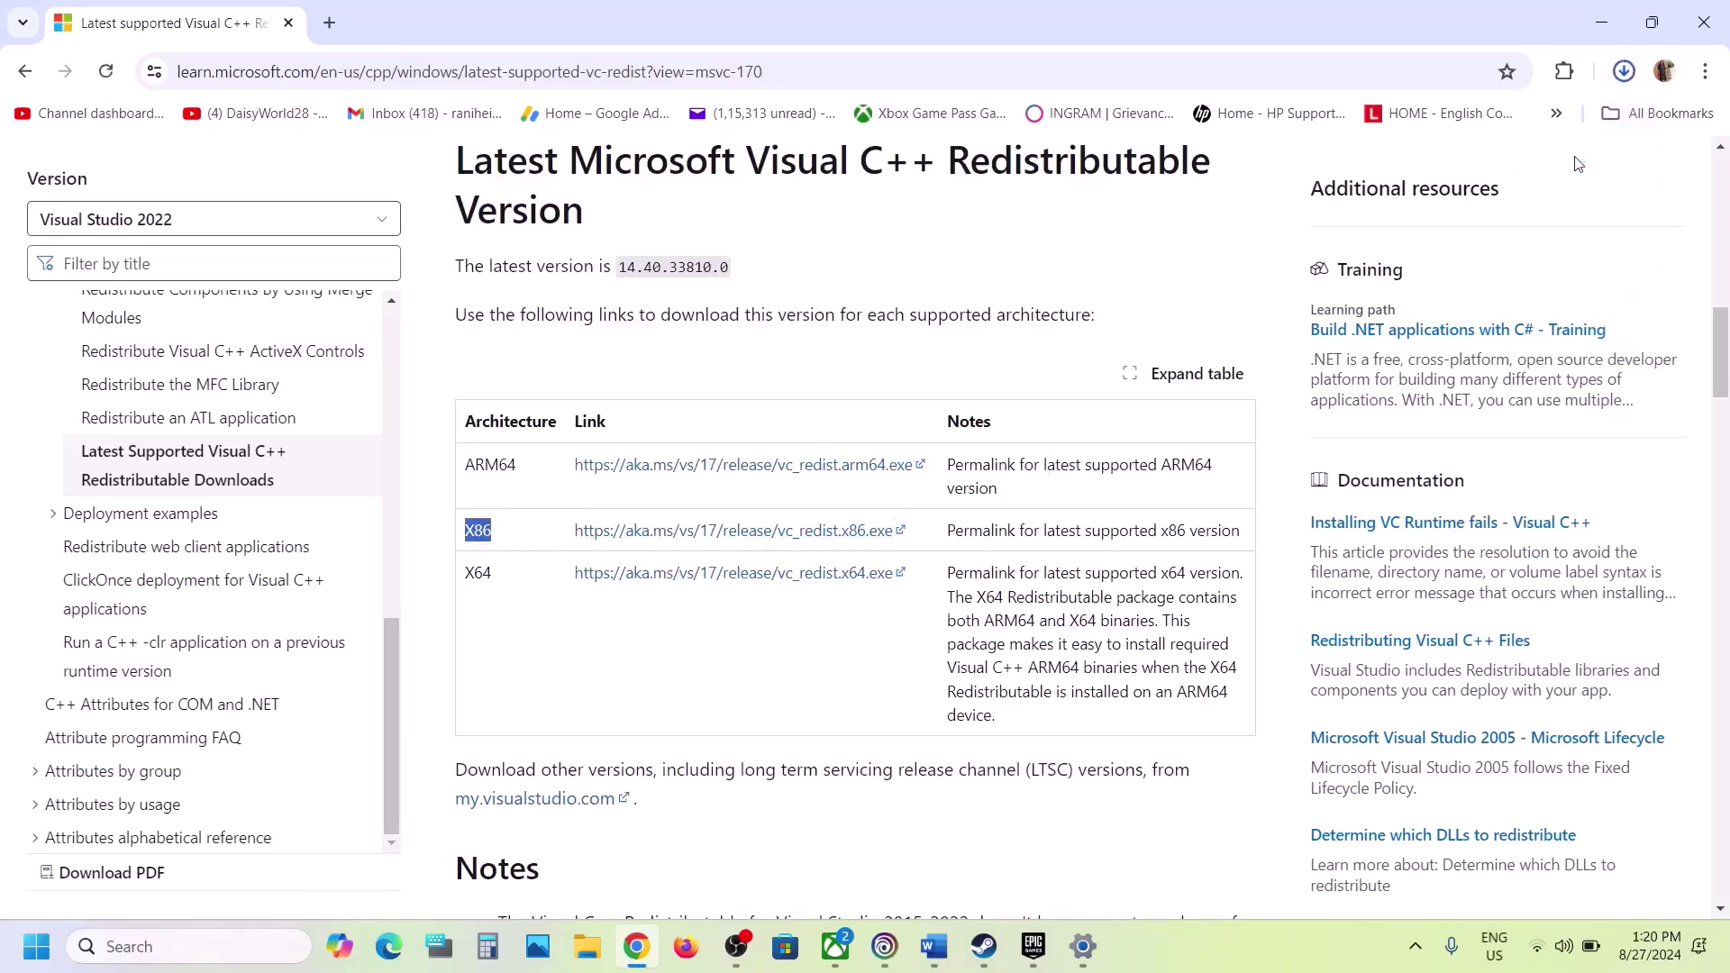
left_click(1455, 136)
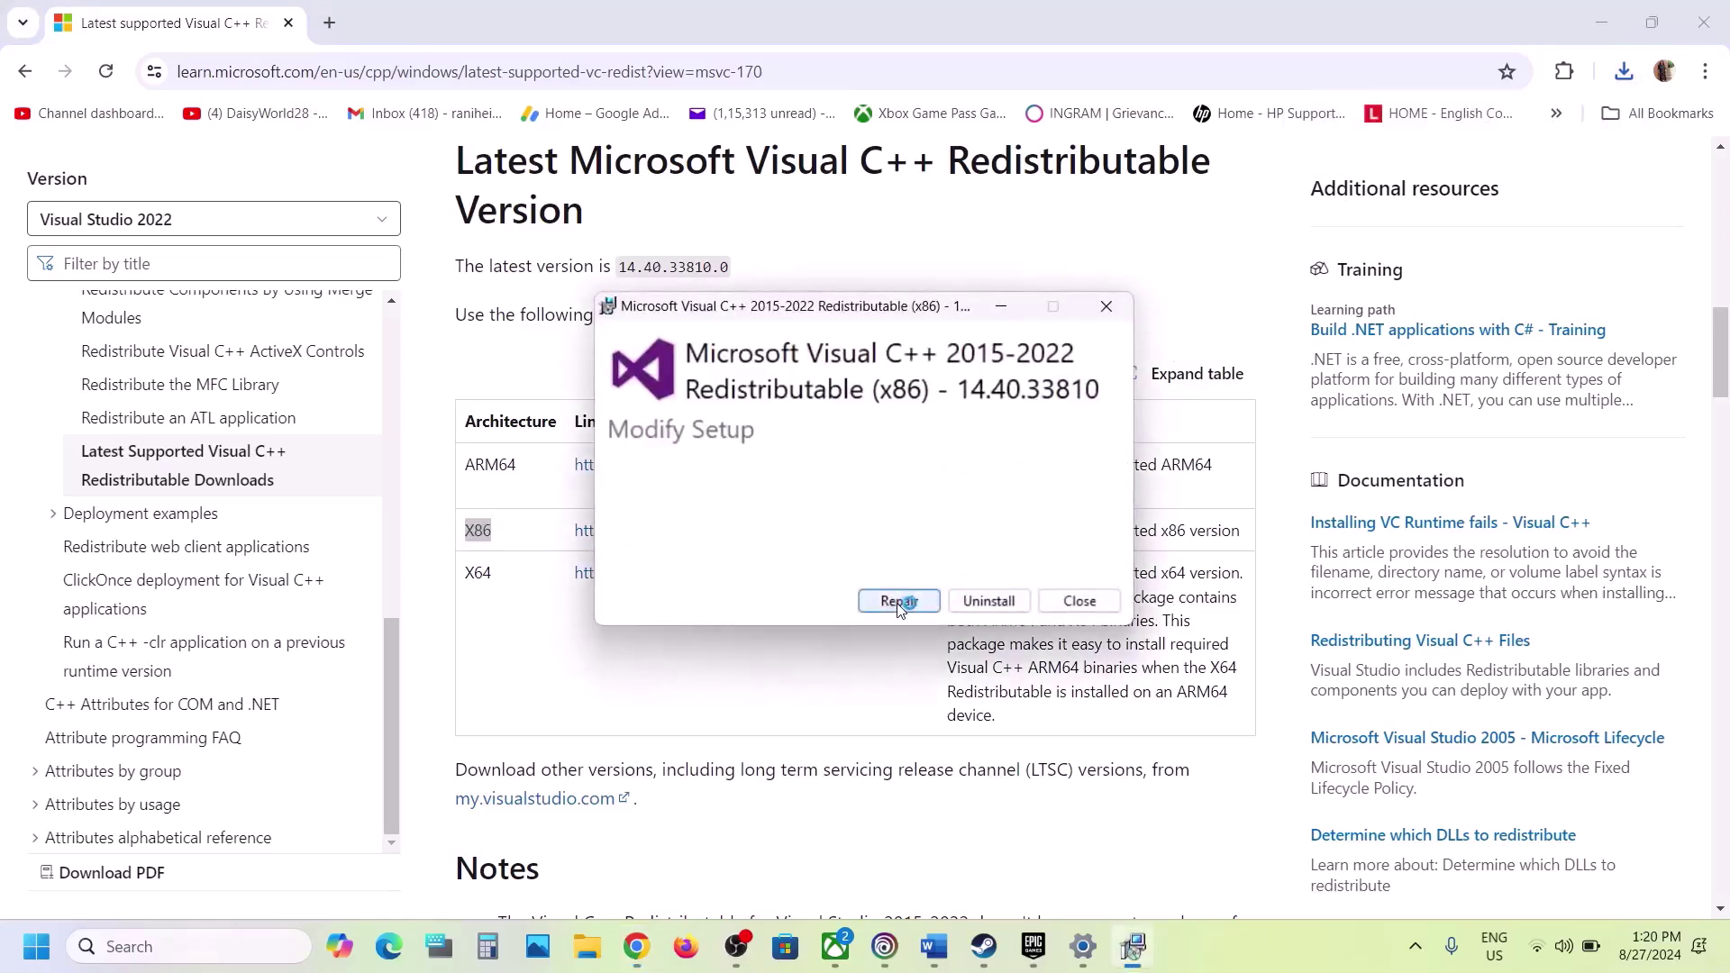
left_click(899, 601)
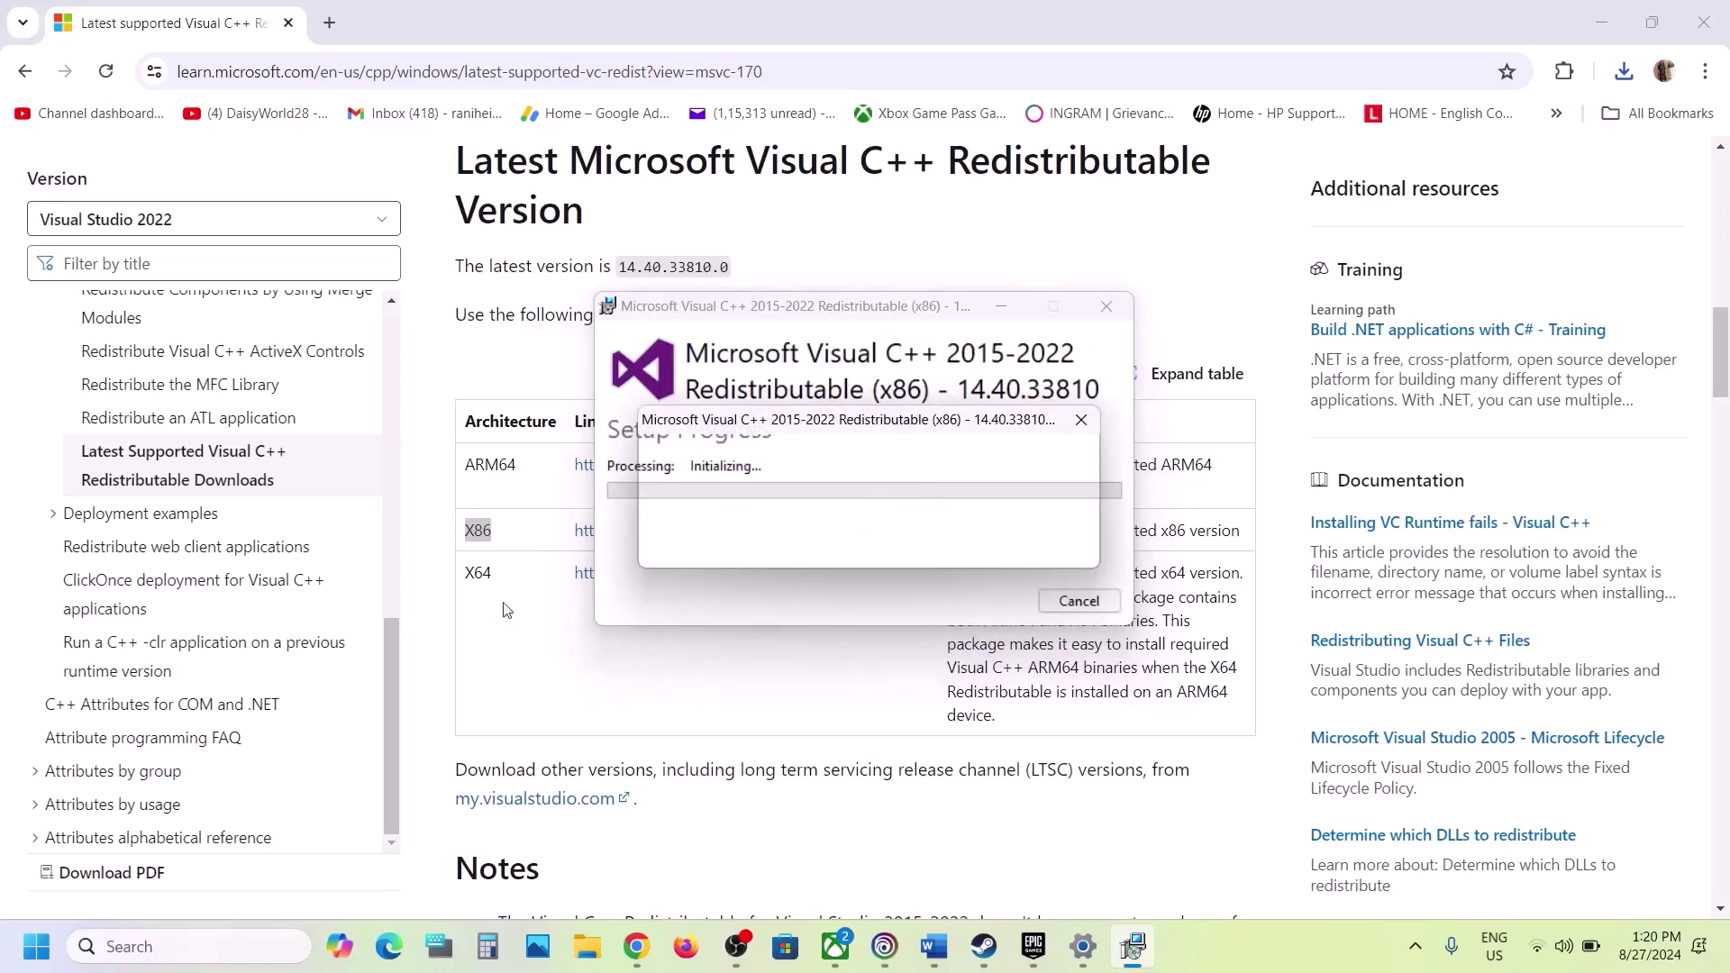
Step: Download the X64 Visual C++ redistributable, run it, and start its repair
left_click(488, 571)
double_click(477, 572)
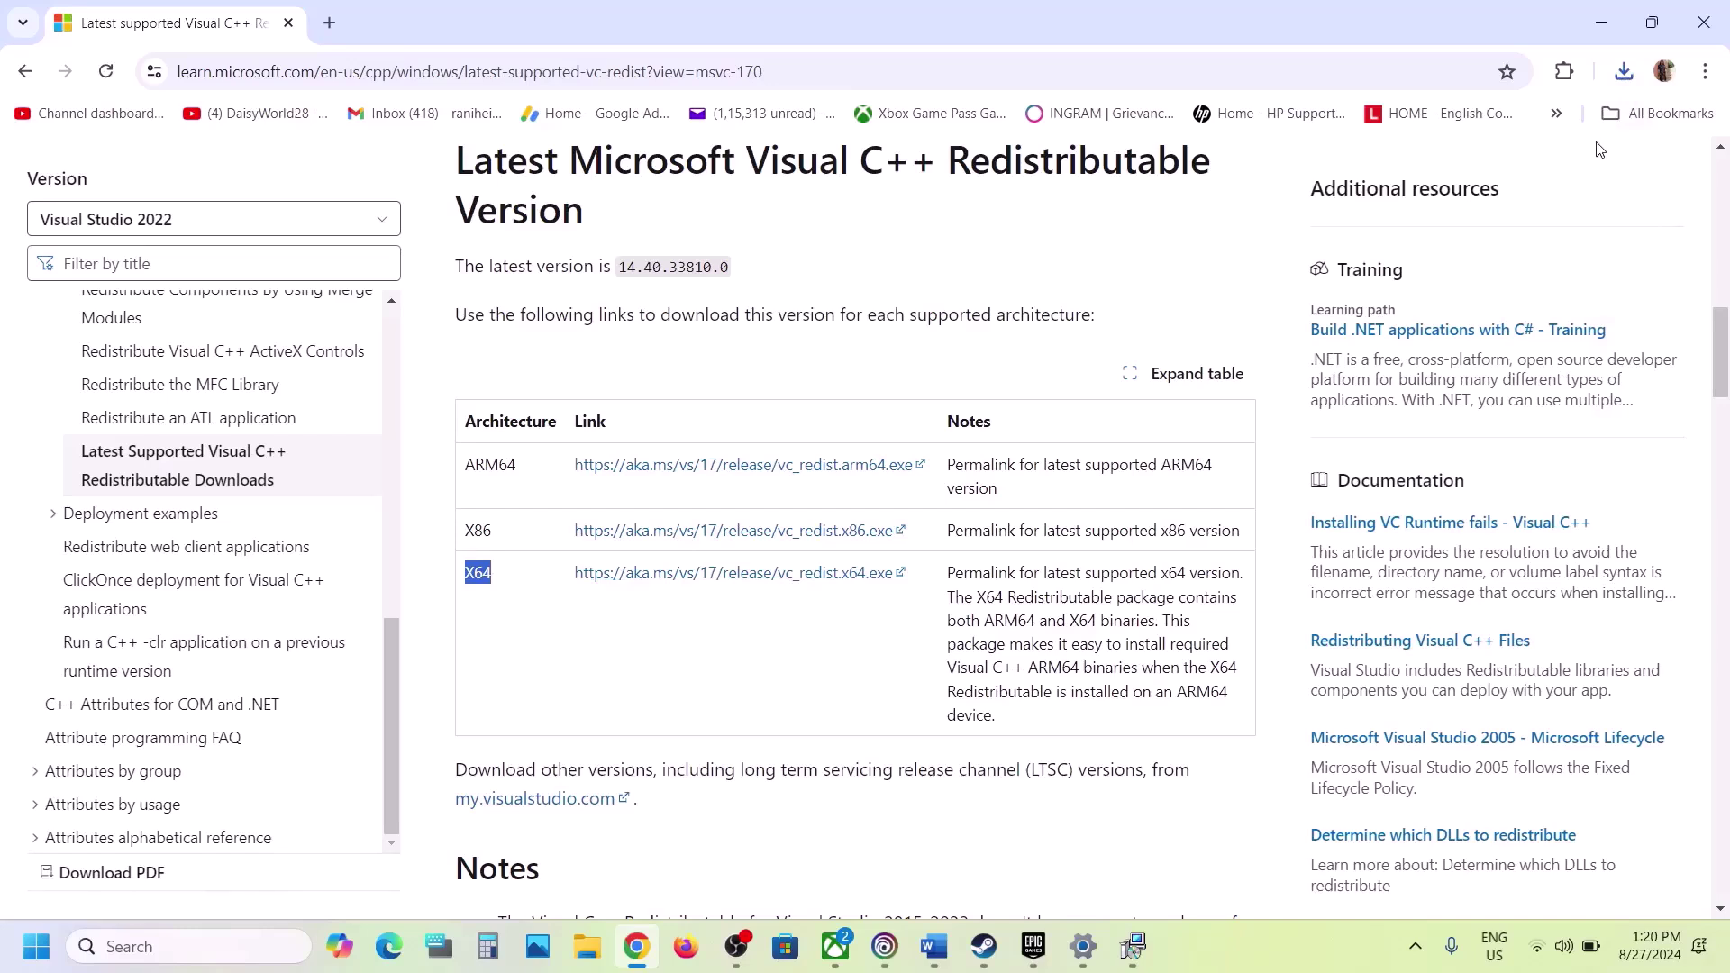
left_click(735, 573)
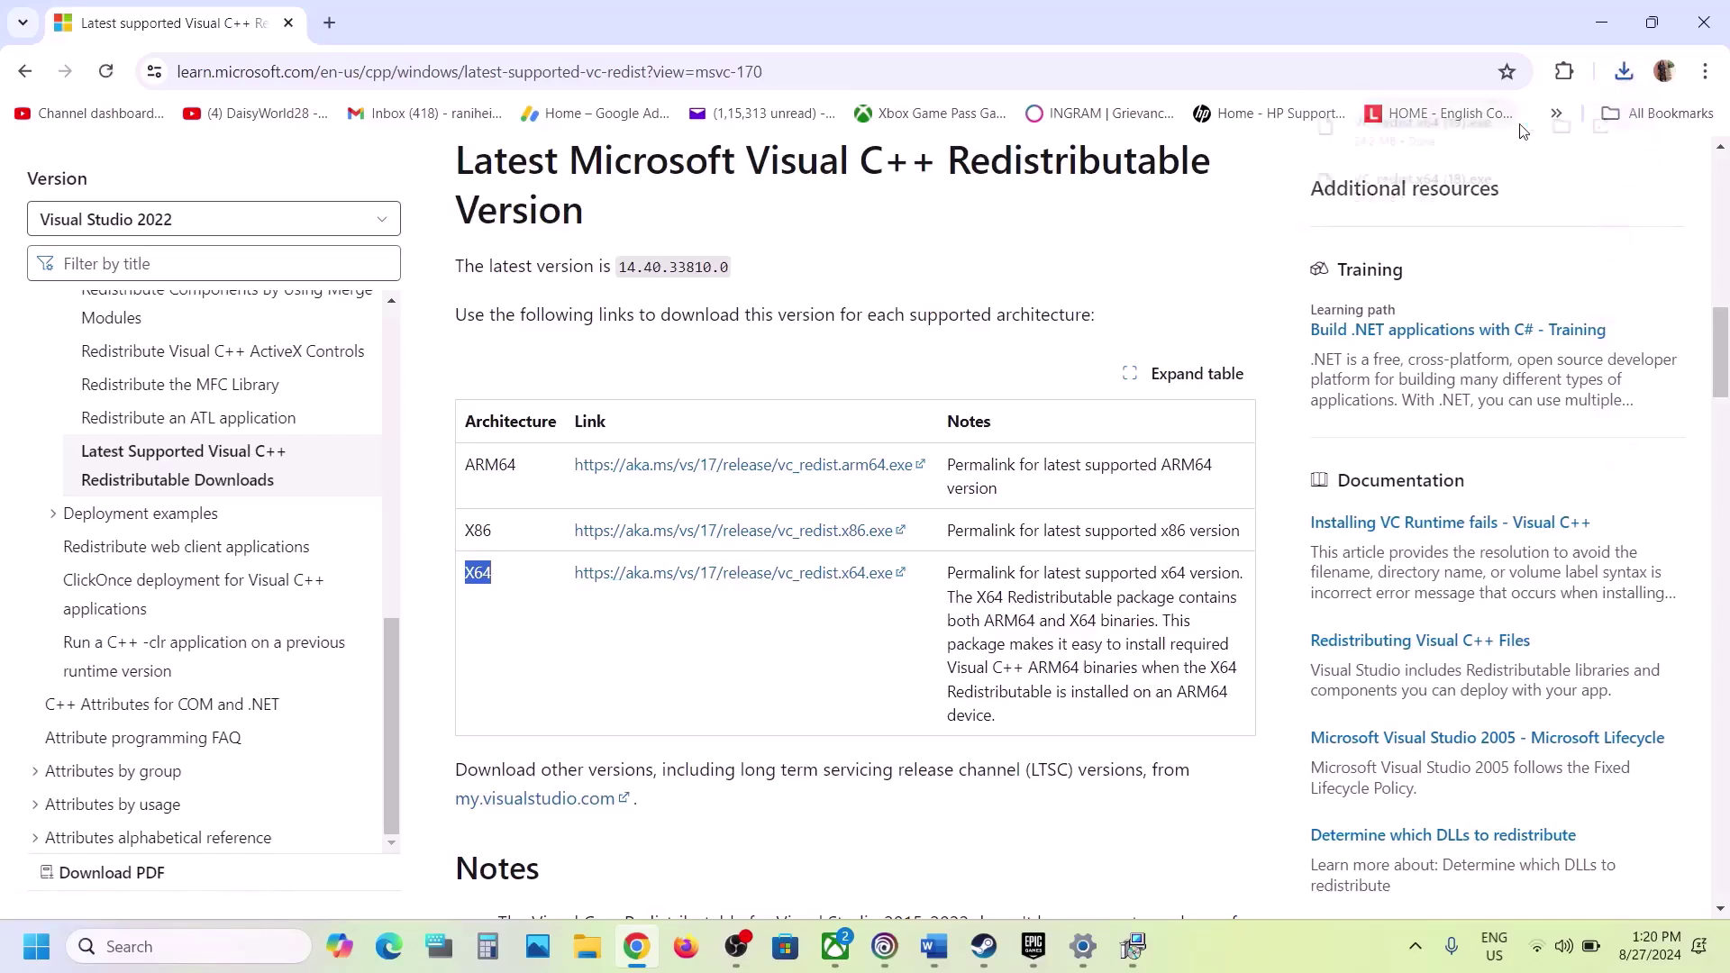
left_click(1463, 146)
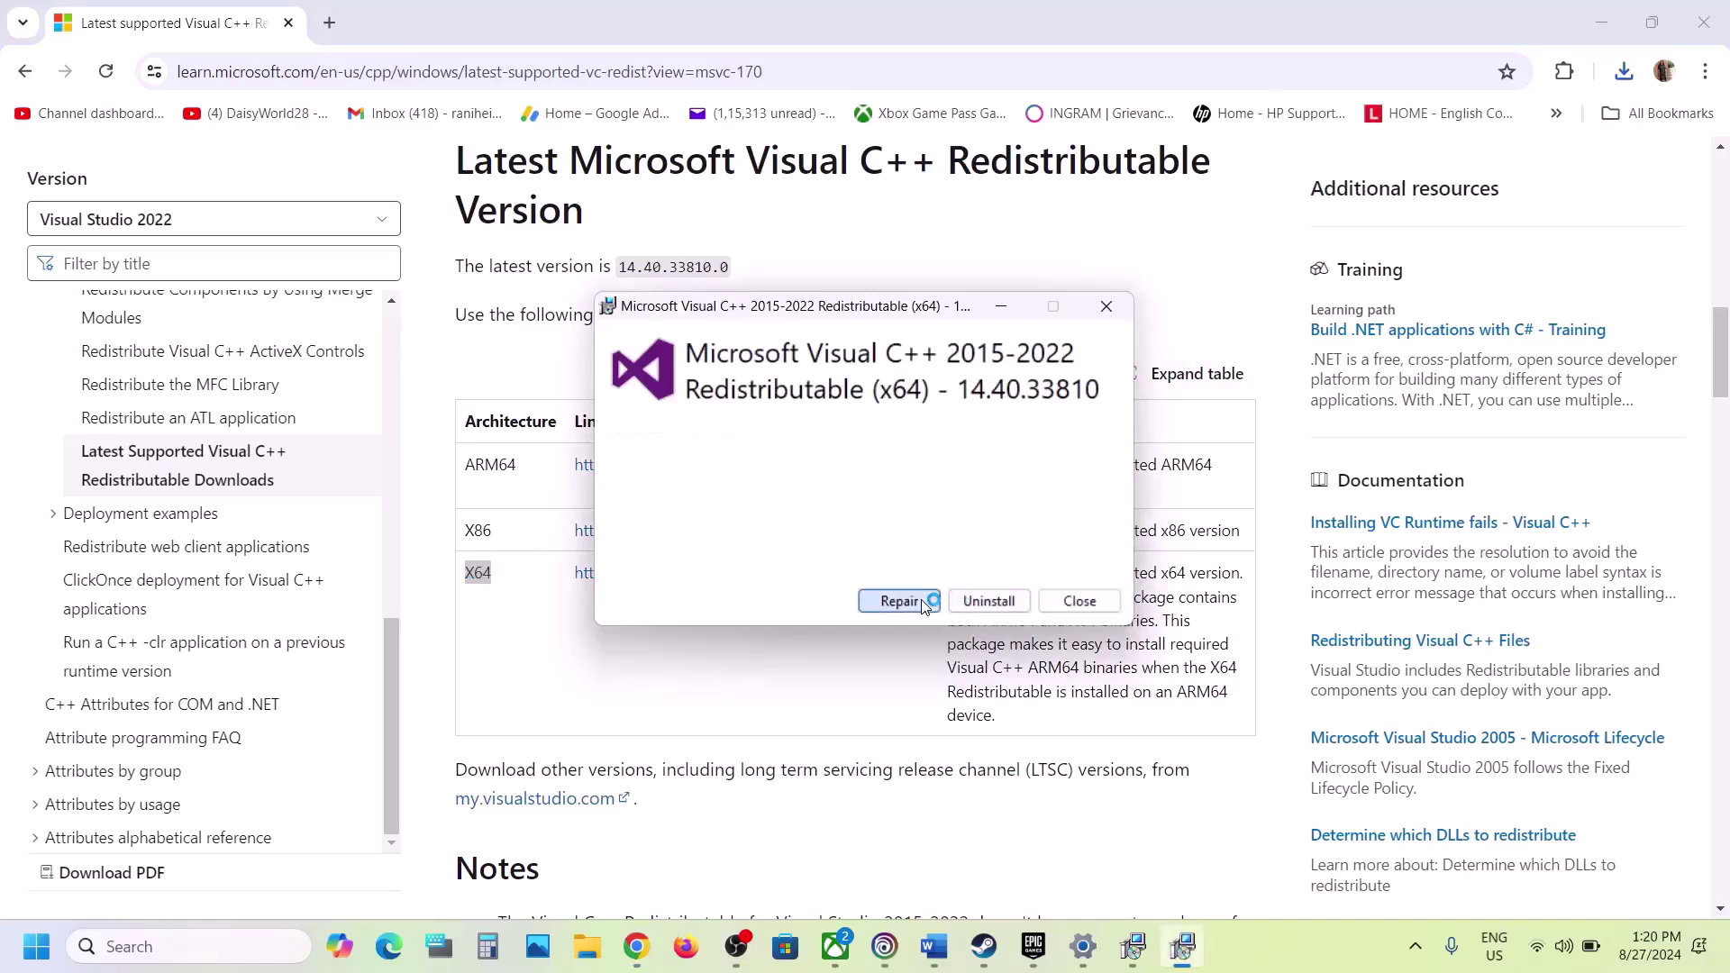
left_click(899, 601)
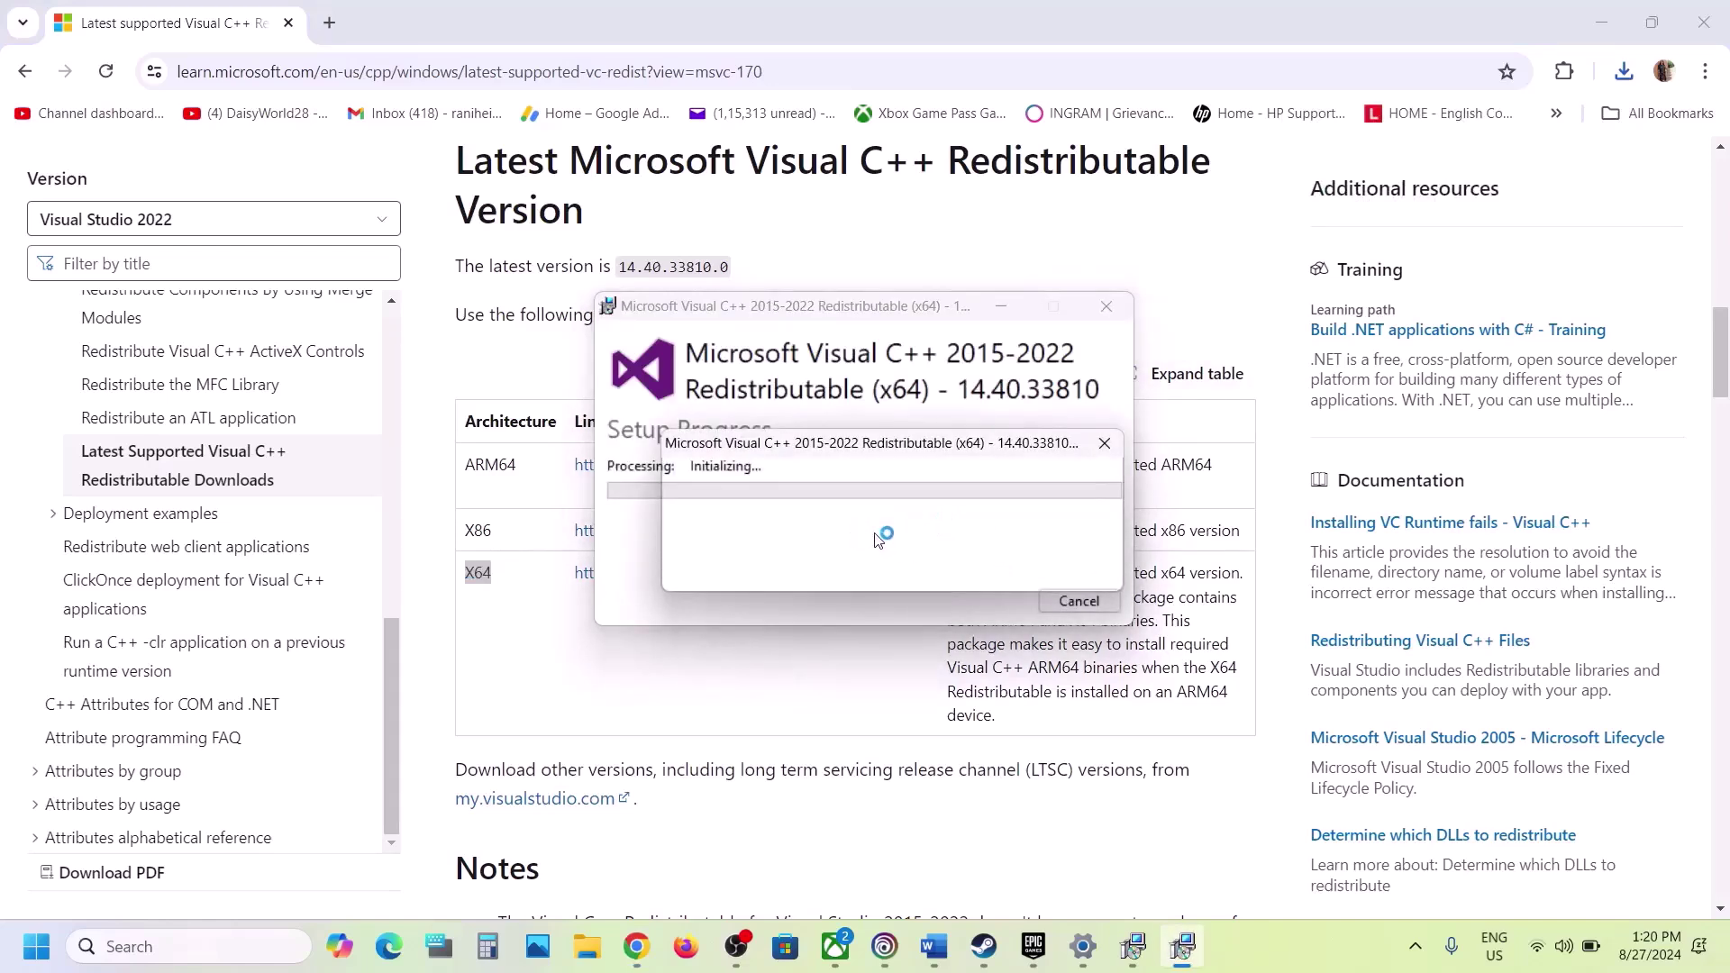
Step: Acknowledge the messages of the x86 and x64 setups, moving the x86 window aside, and go back to the download page
left_click(1131, 950)
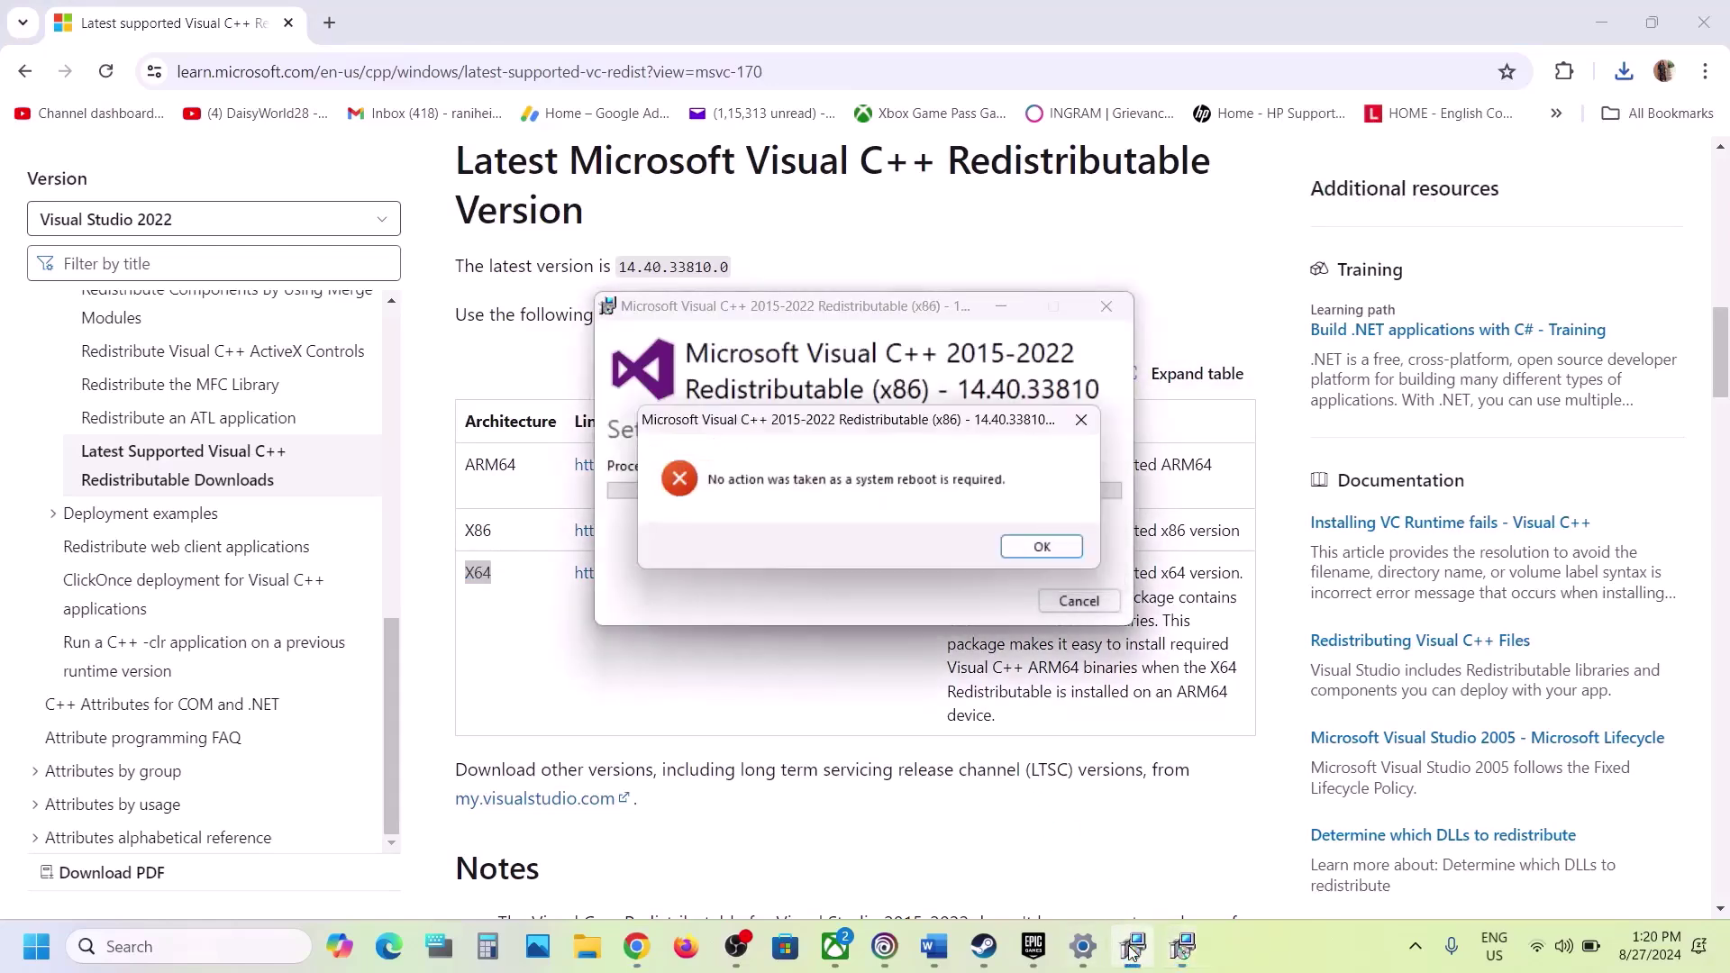
left_click(1042, 546)
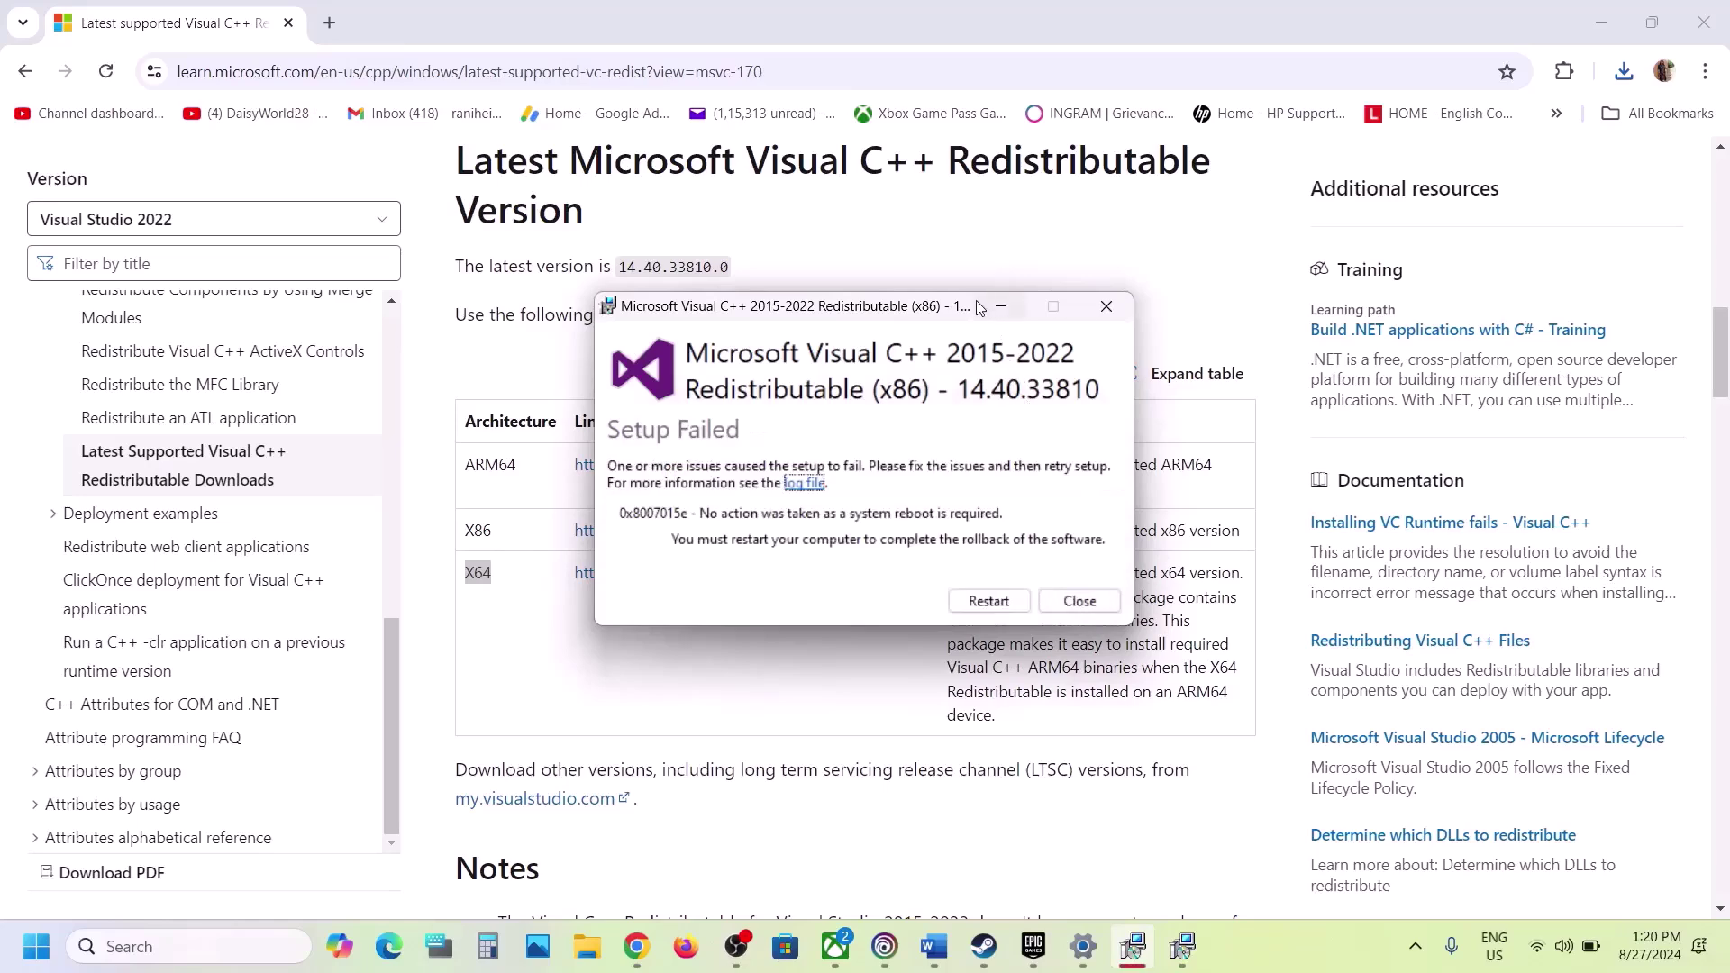
left_click_drag(782, 311, 332, 317)
left_click(931, 496)
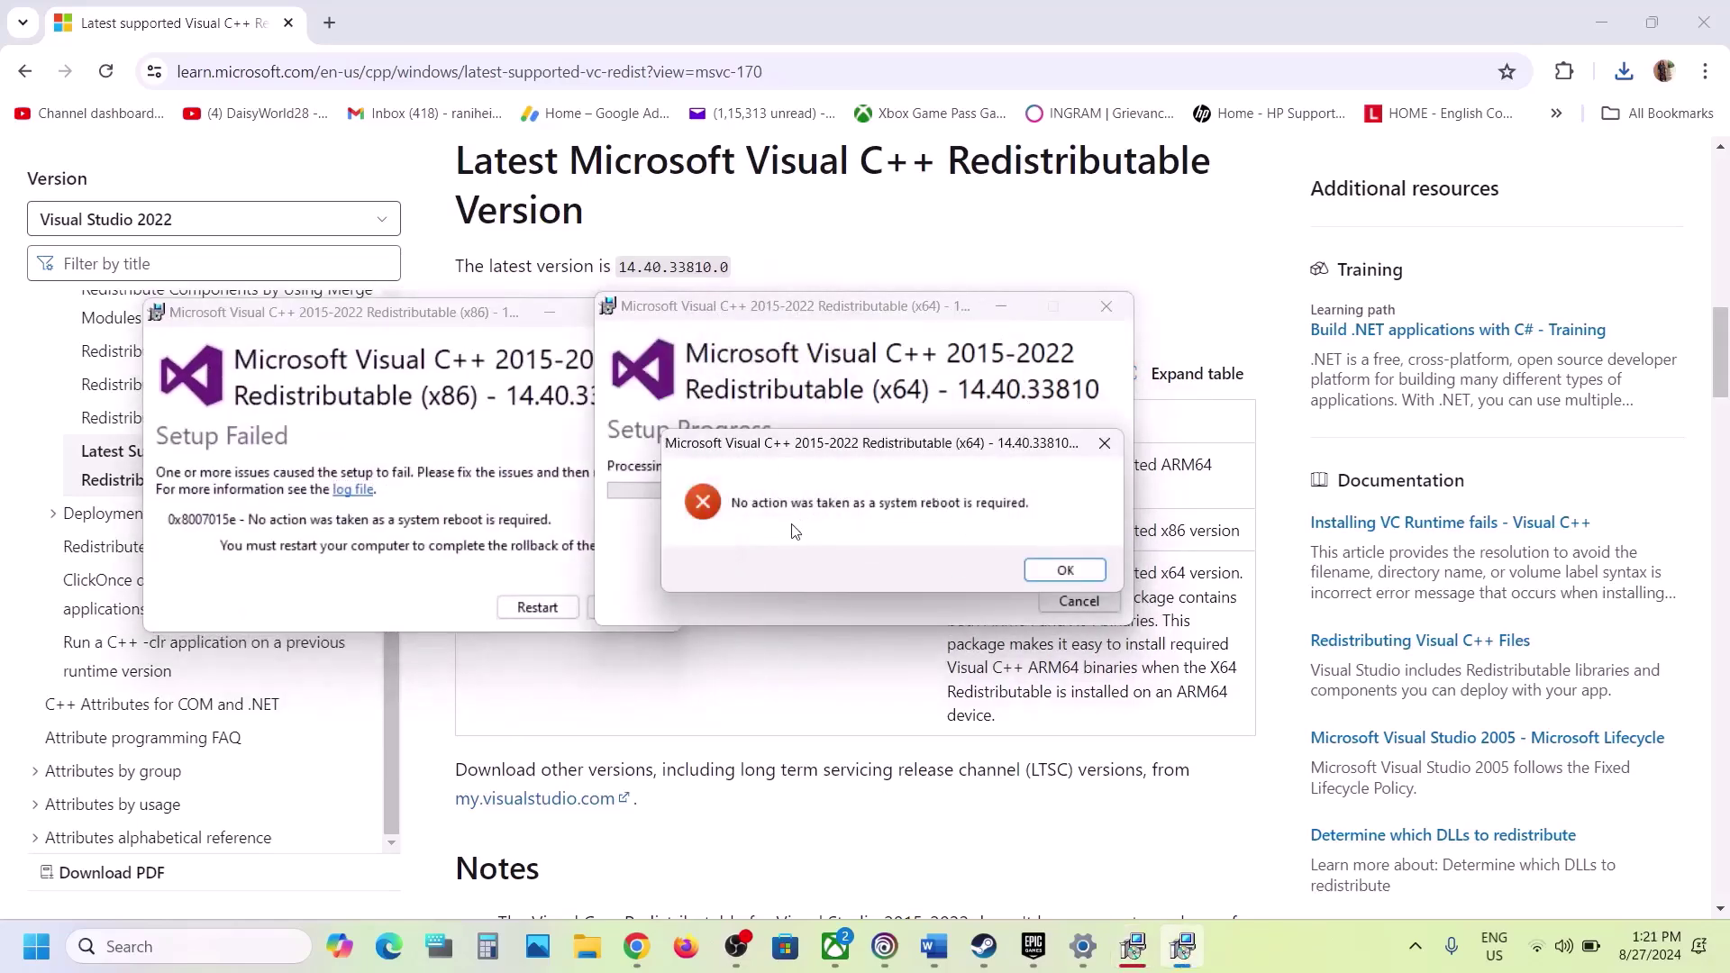
left_click(1055, 573)
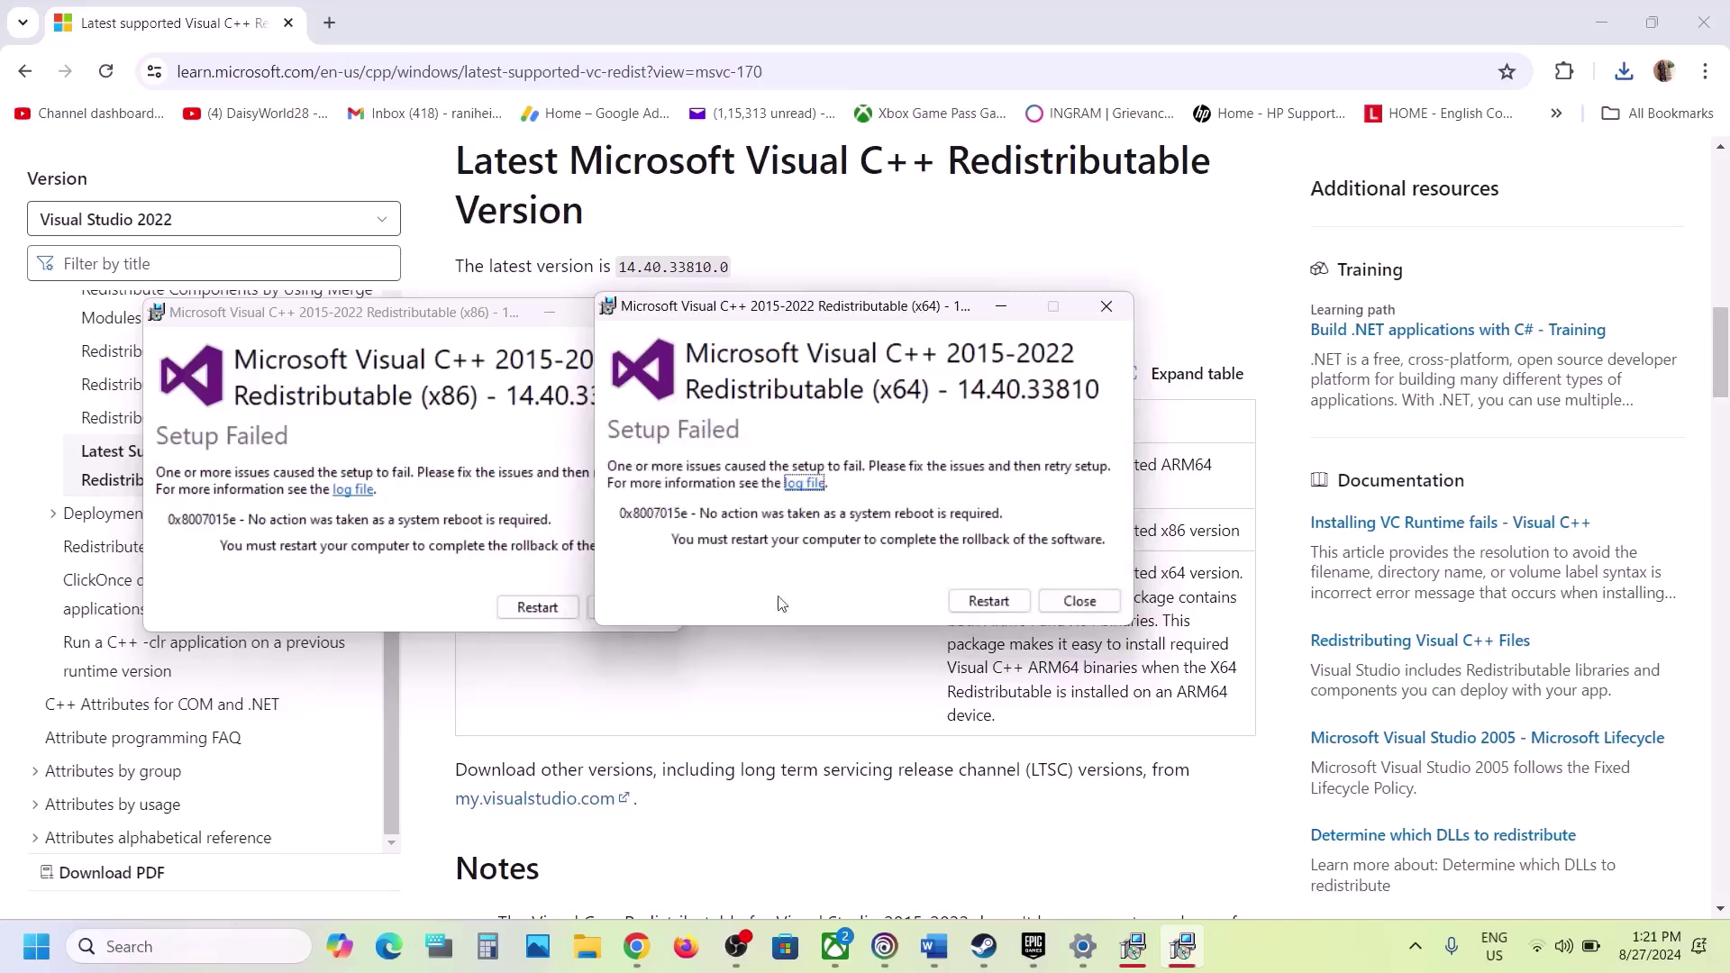
left_click(988, 601)
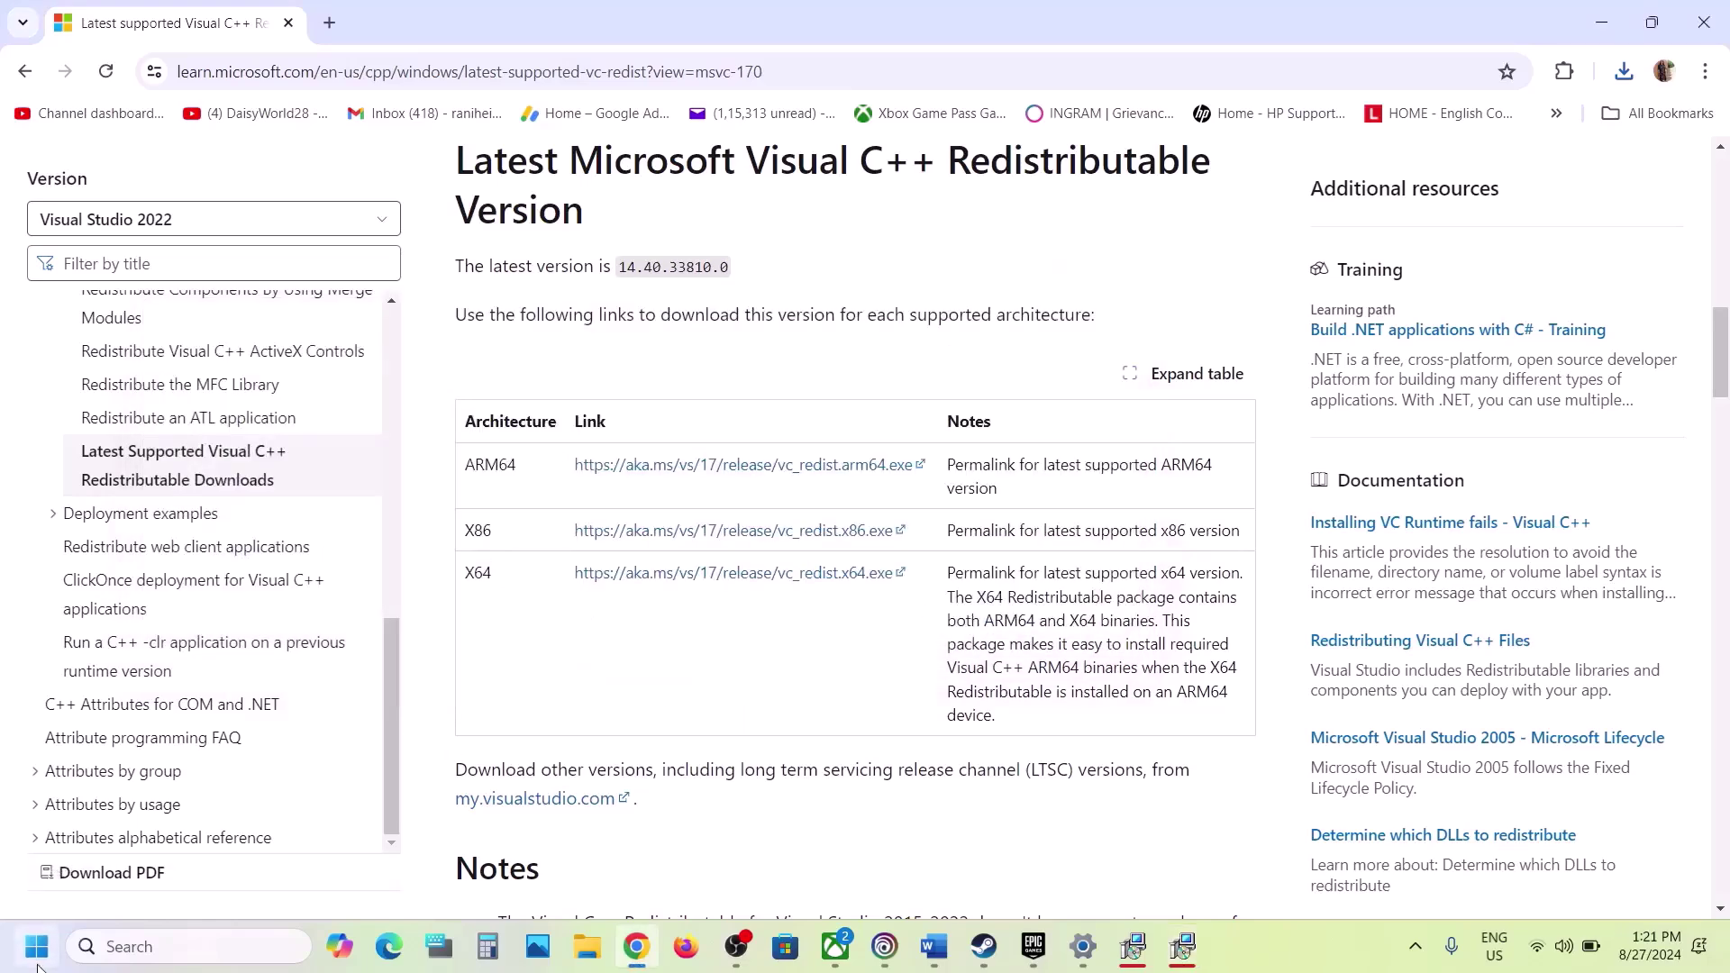
Step: Show the Restart option among the Windows power options and leave the Start menu without restarting
left_click(37, 946)
left_click(655, 868)
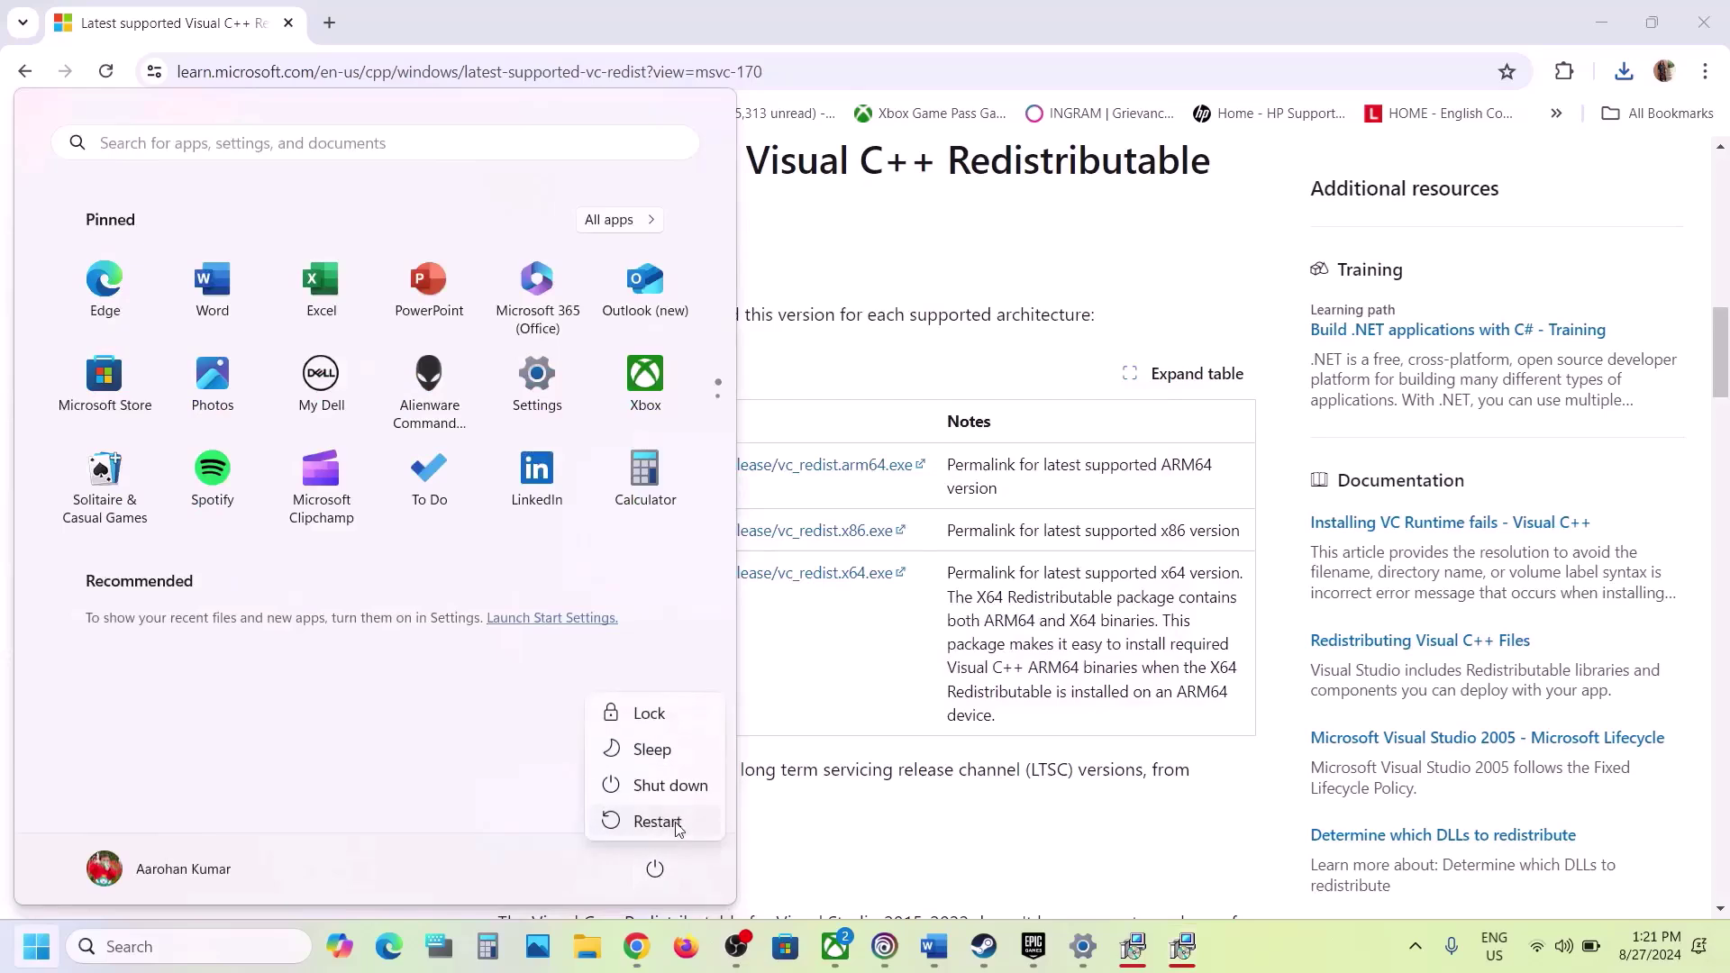
left_click(656, 823)
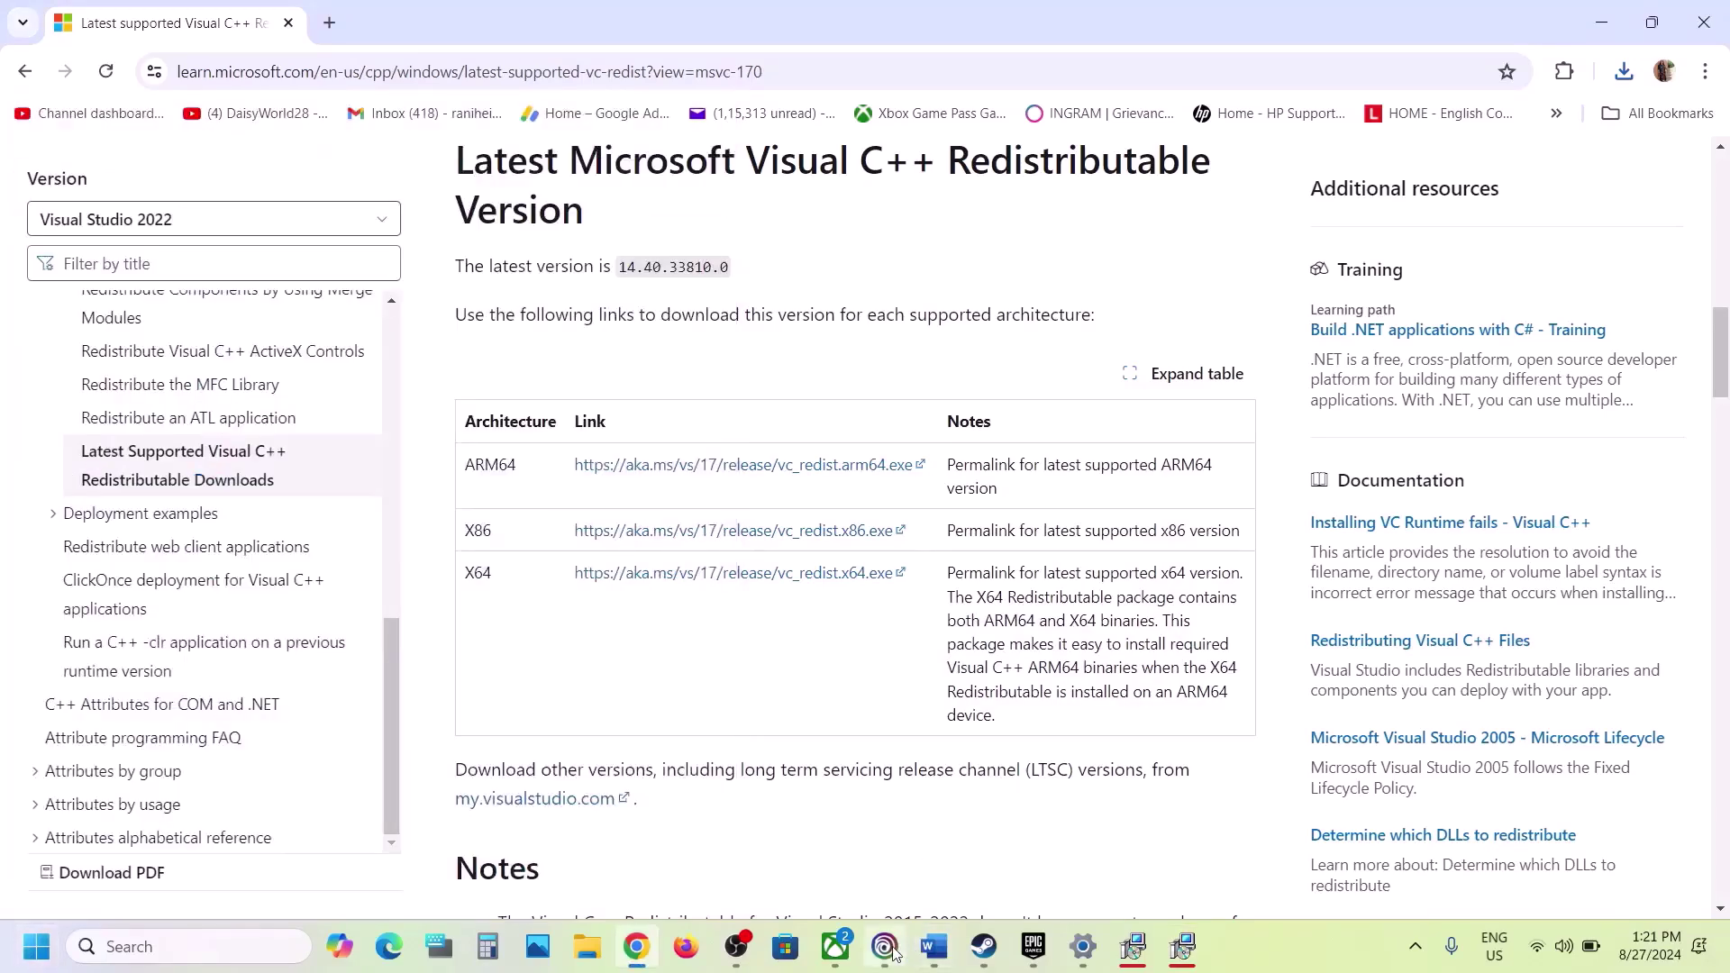
Step: Return to the Word document and highlight the Step 10 instructions on unplugging hotas, wheel, pedals, mouse, Razer Tartarus and additional USB adapters
left_click(887, 948)
left_click(933, 946)
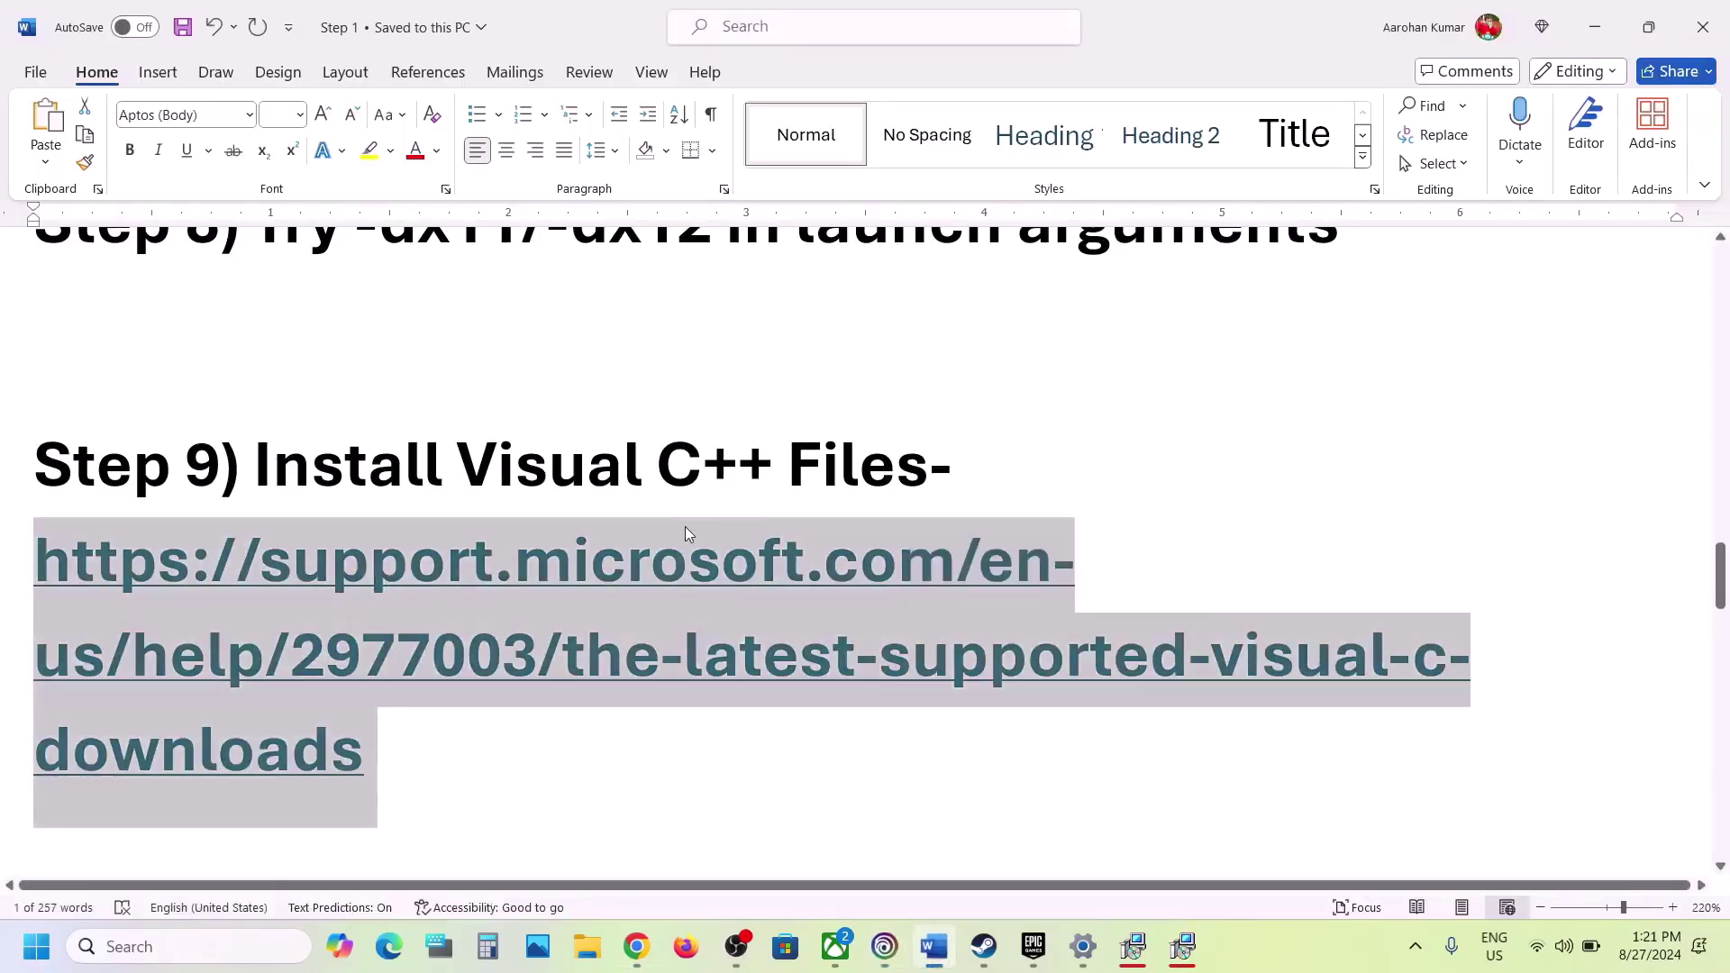
scroll(684, 534, "down", 5)
left_click(289, 492)
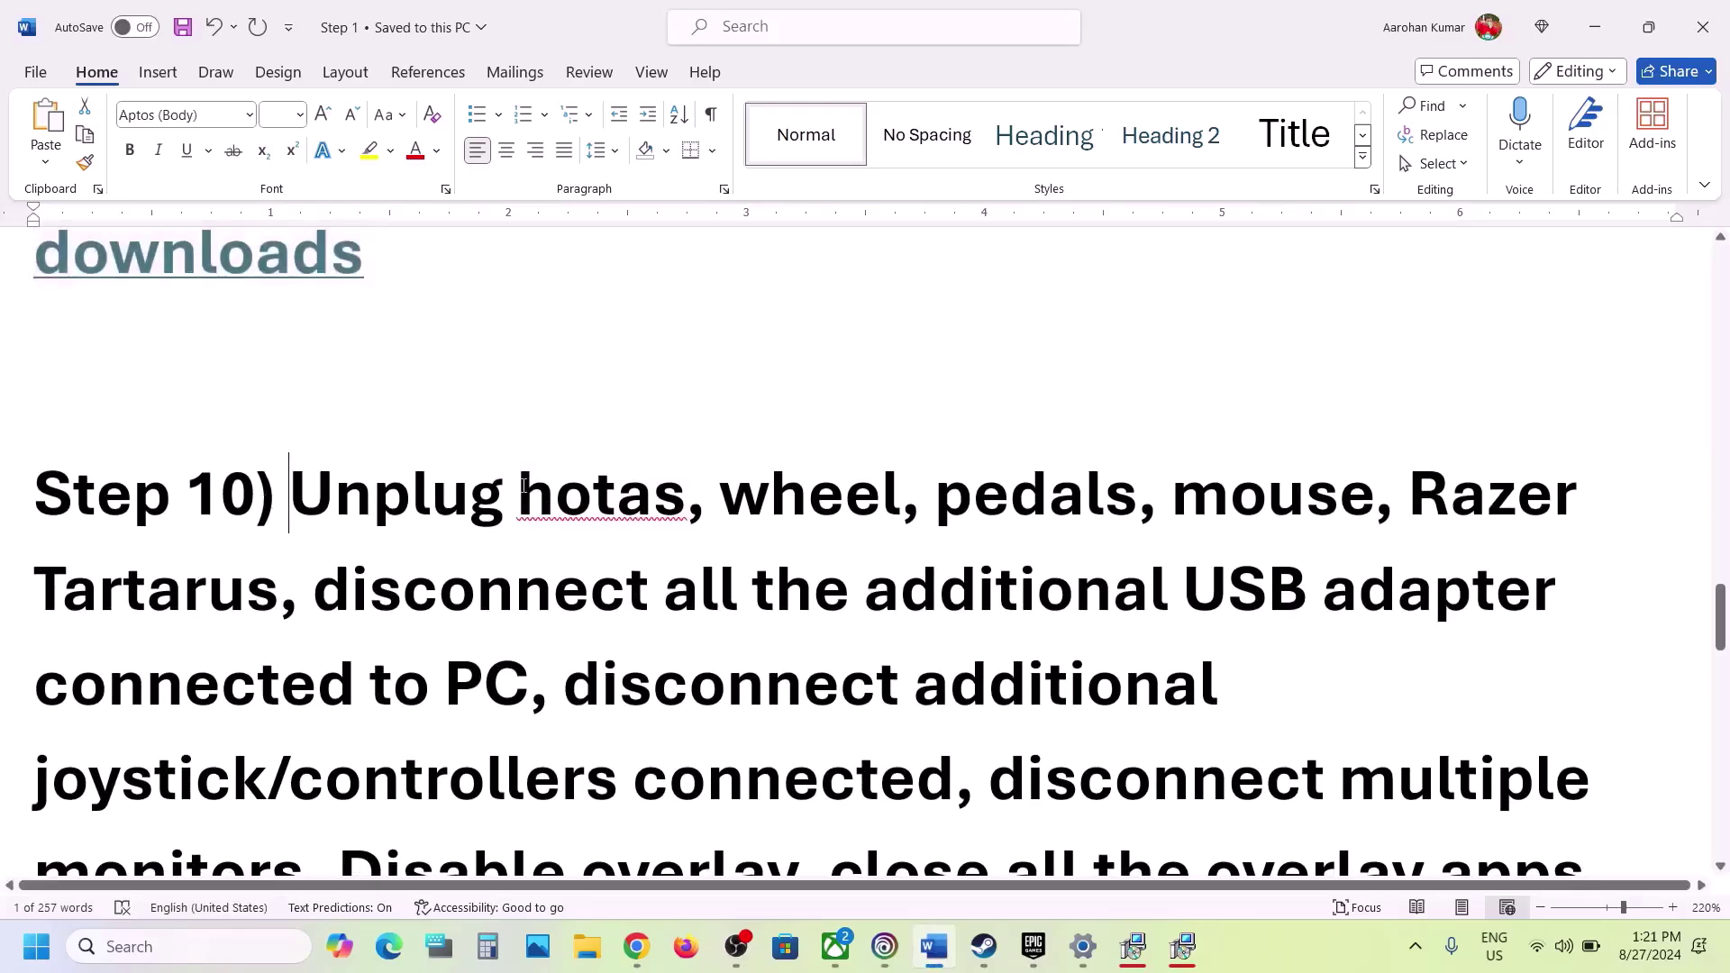
left_click_drag(288, 493, 286, 594)
scroll(357, 402, "down", 3)
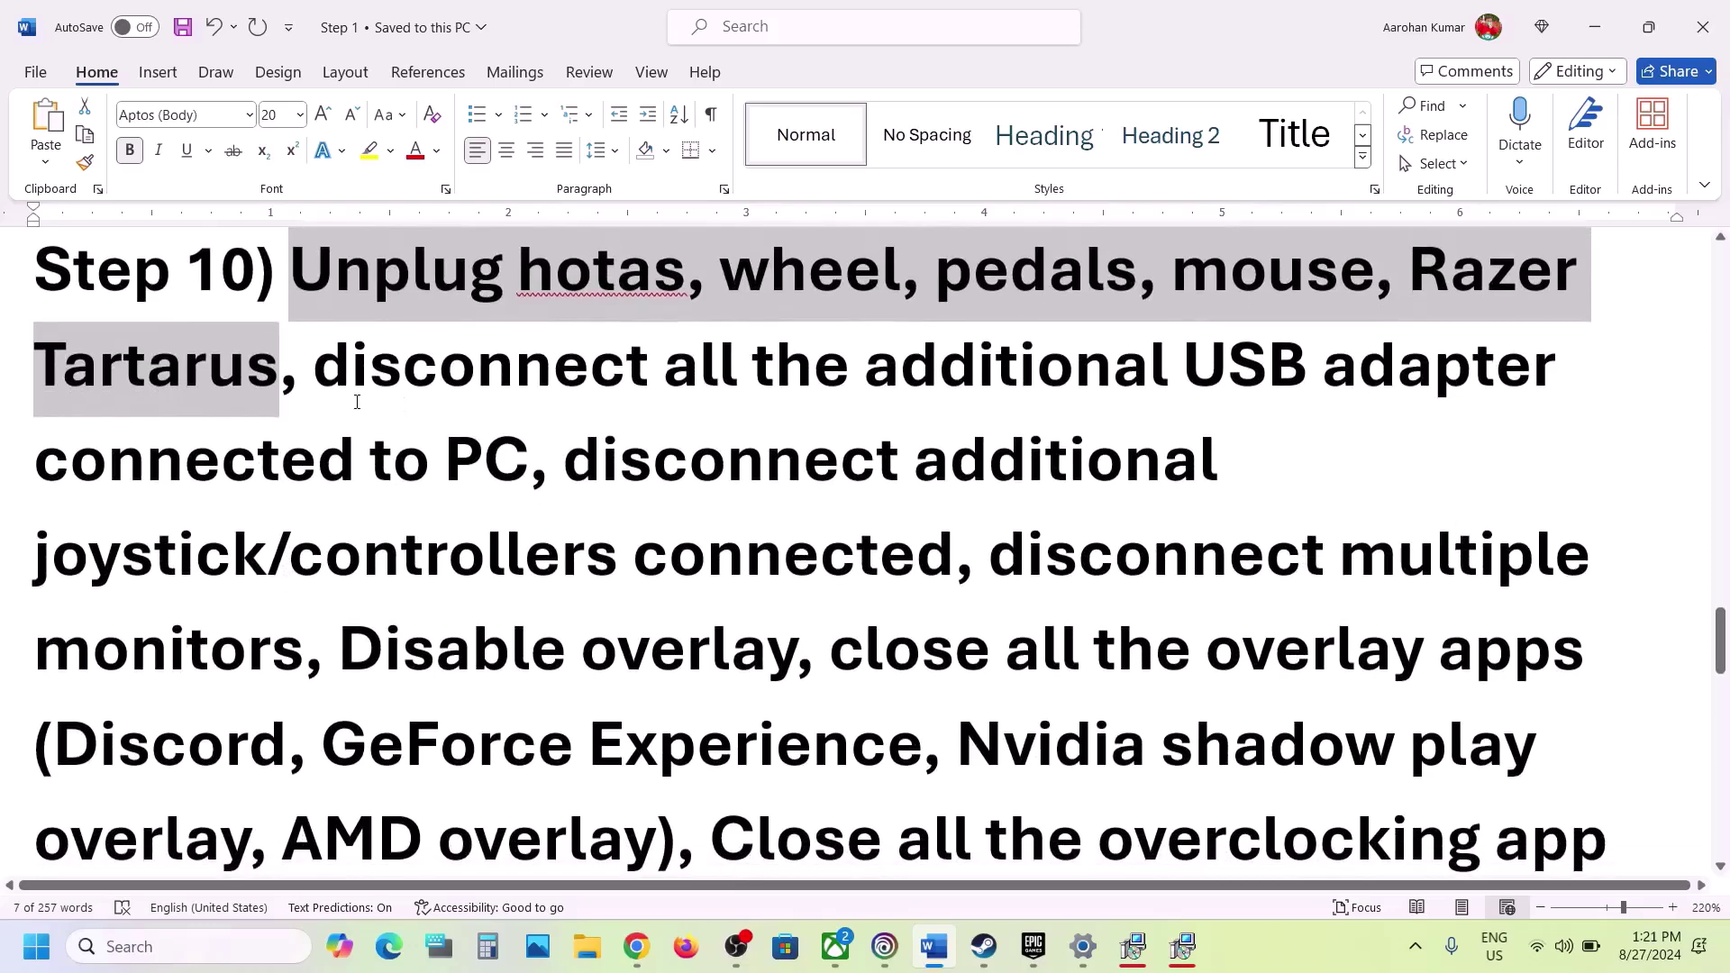
left_click_drag(335, 383, 433, 460)
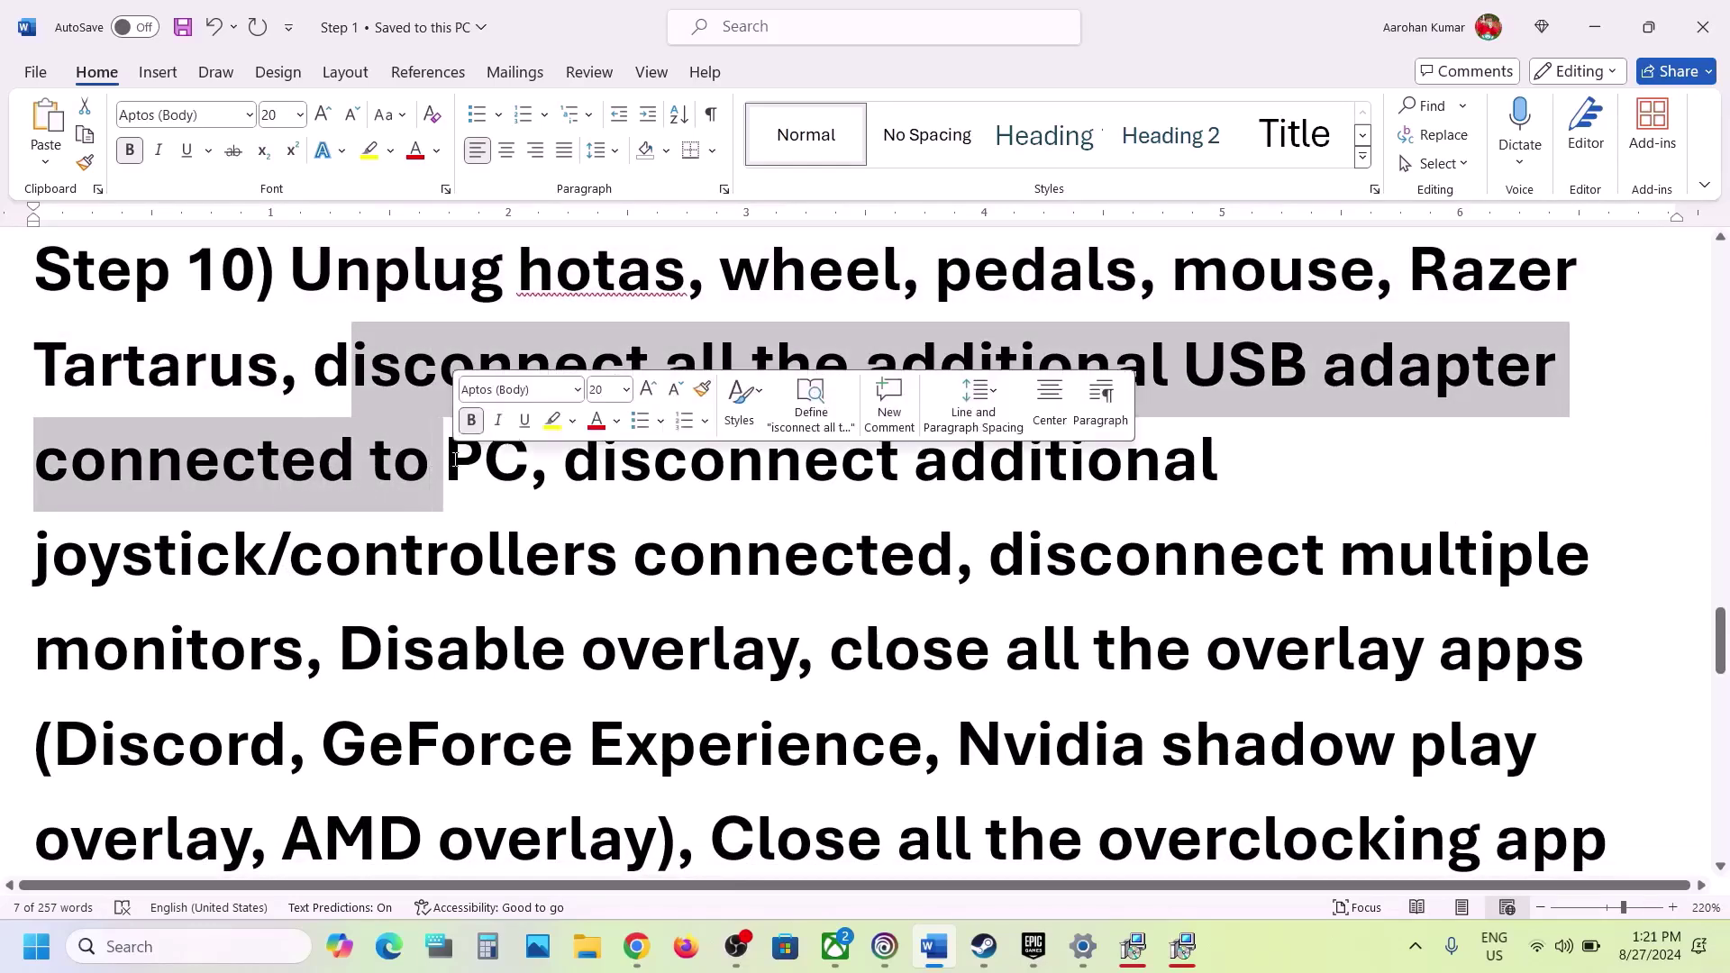
Step: Highlight the Step 10 instructions on disconnecting additional joysticks/controllers, disconnecting multiple monitors and disabling the overlay
left_click_drag(568, 464, 878, 538)
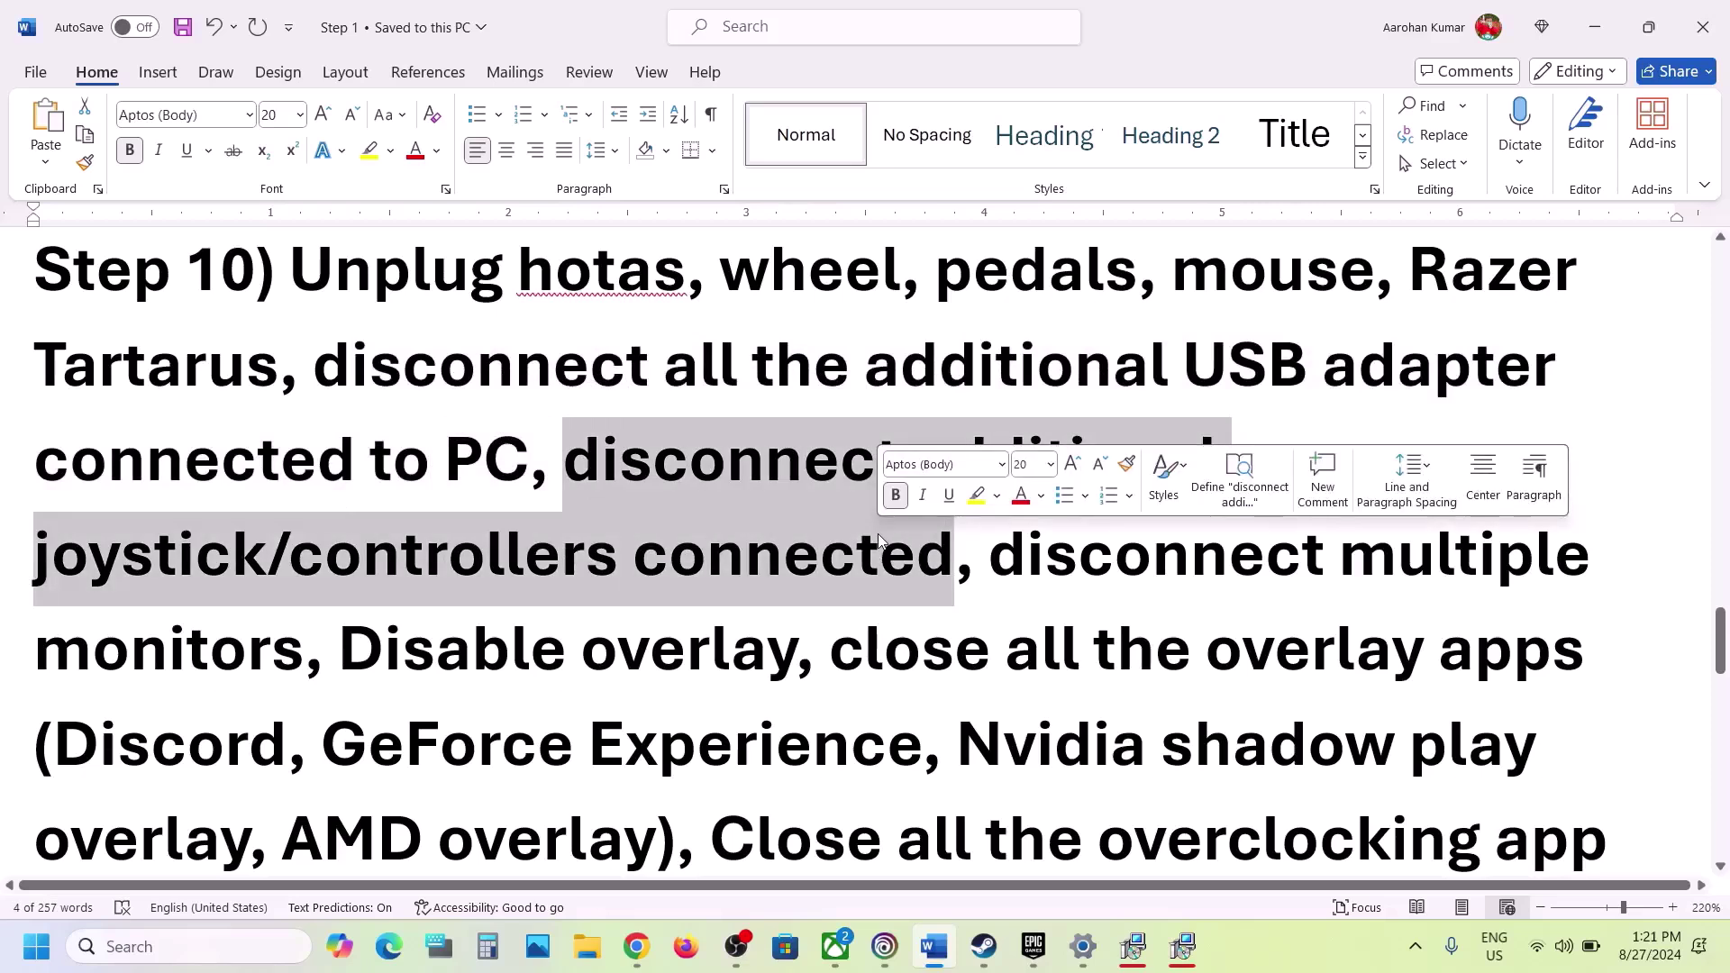
left_click_drag(1001, 556, 285, 653)
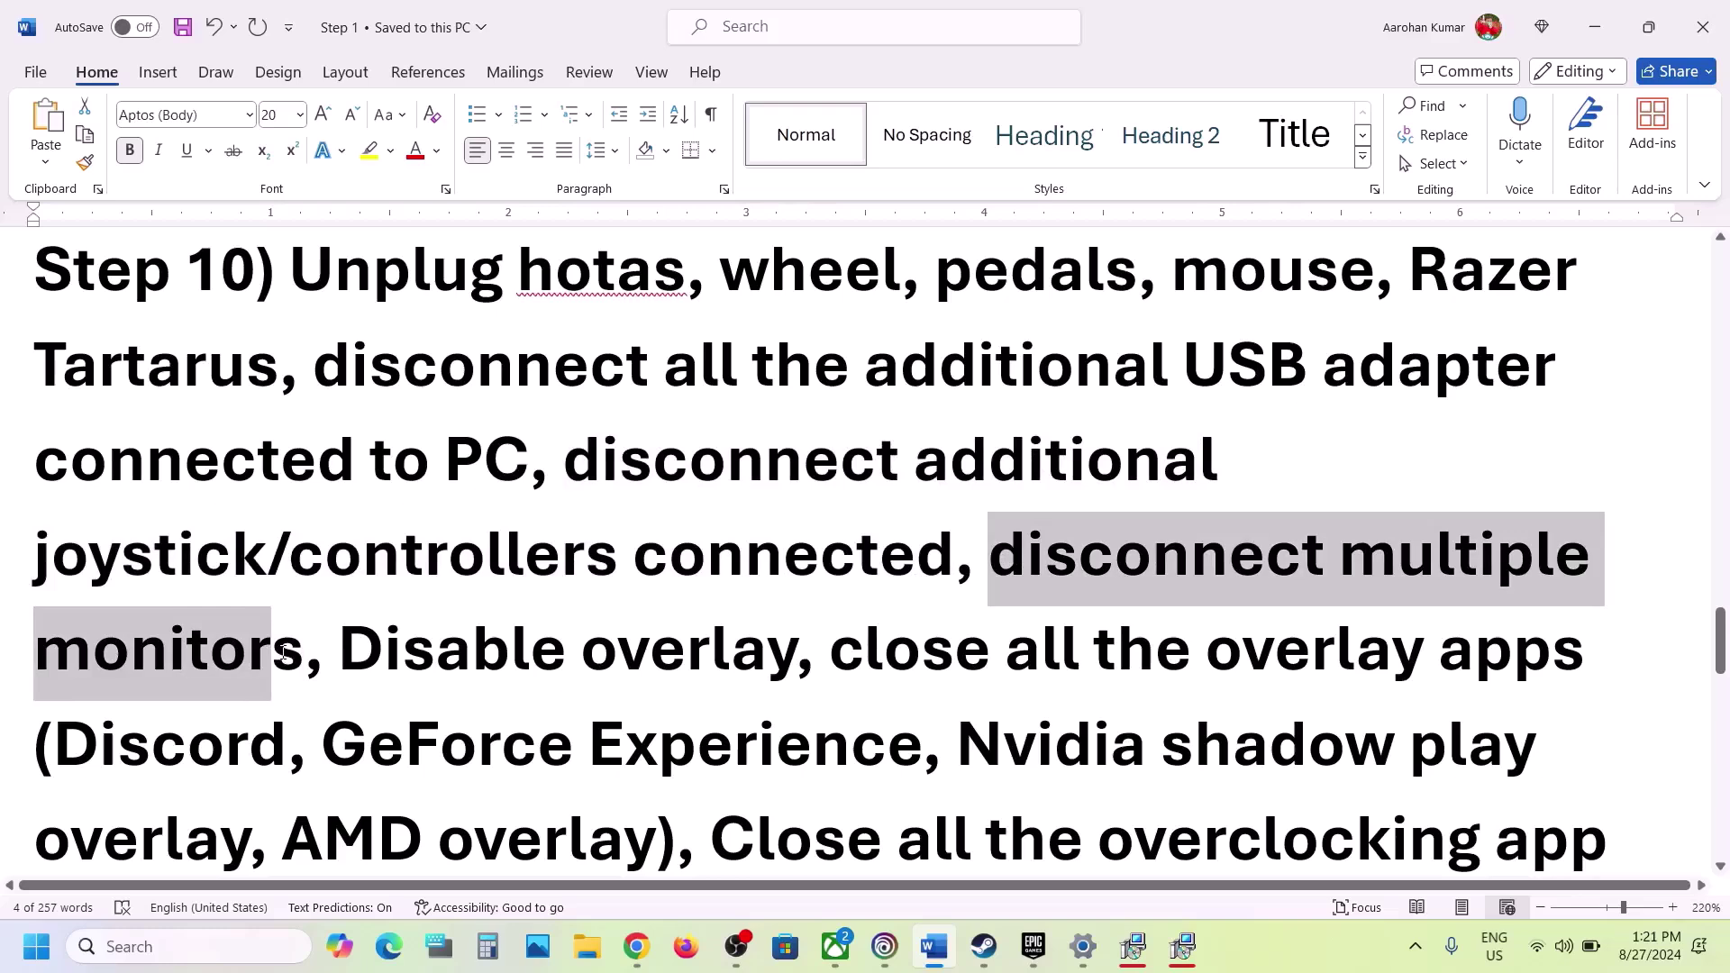
left_click_drag(340, 651, 795, 650)
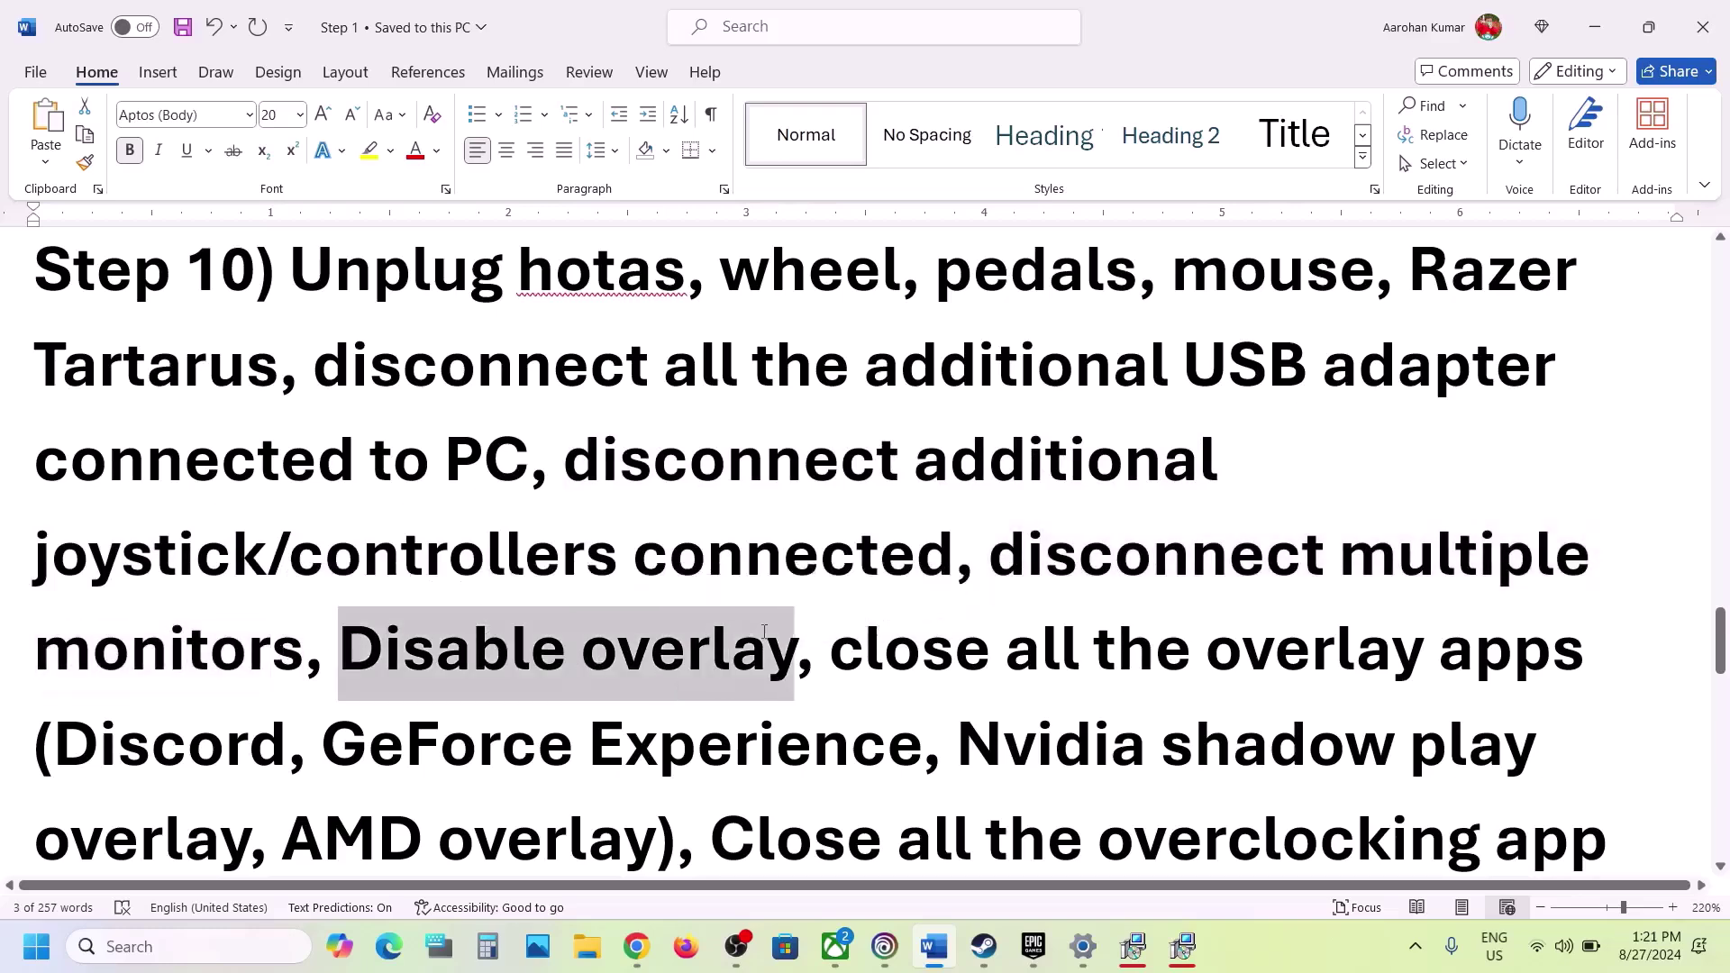
Step: Switch to Ubisoft Connect and disable the in-game overlay for supported games in its interface settings
left_click(884, 946)
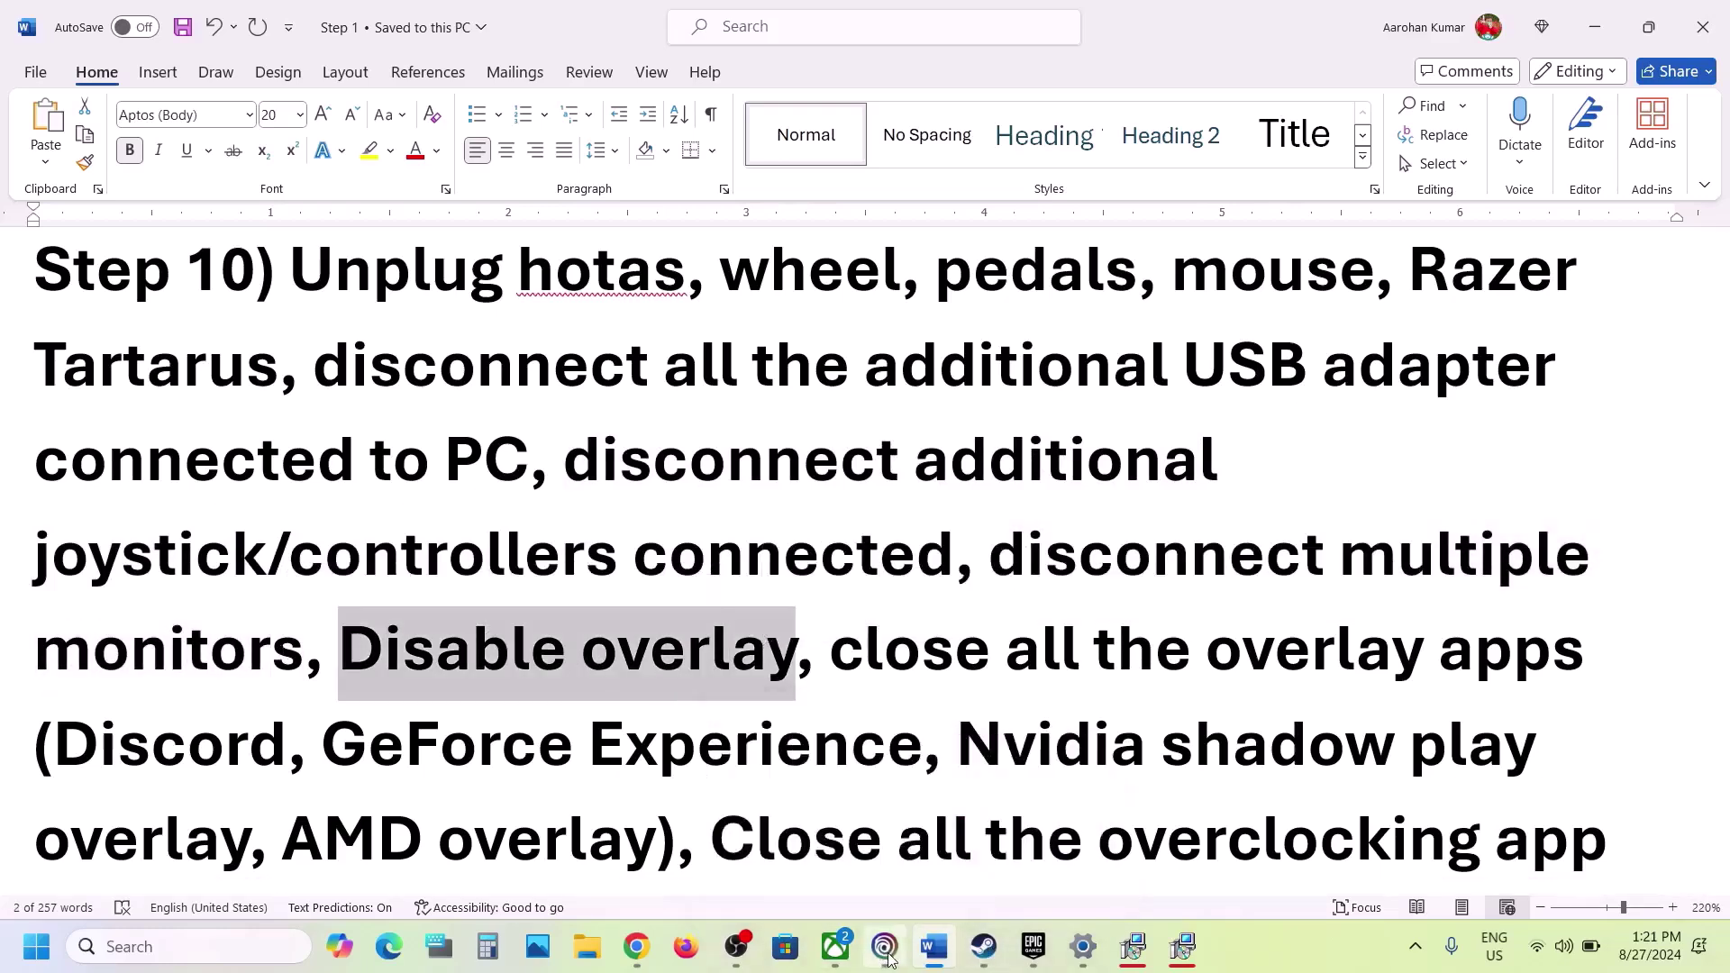
left_click(167, 185)
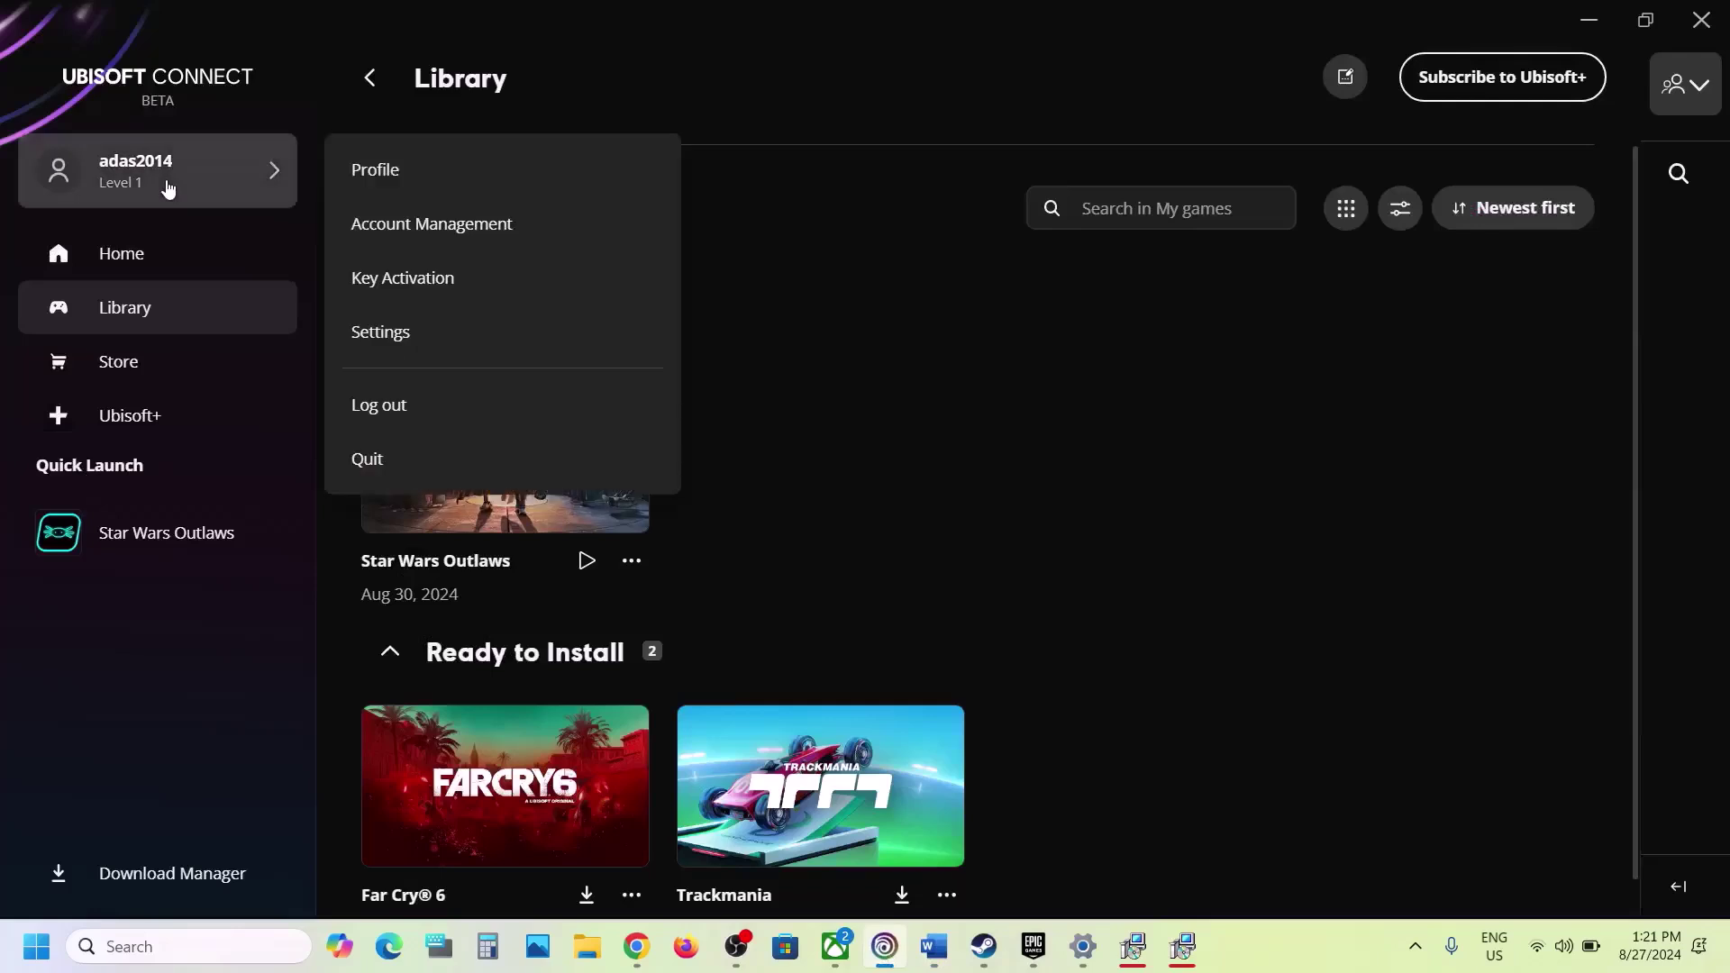
left_click(429, 333)
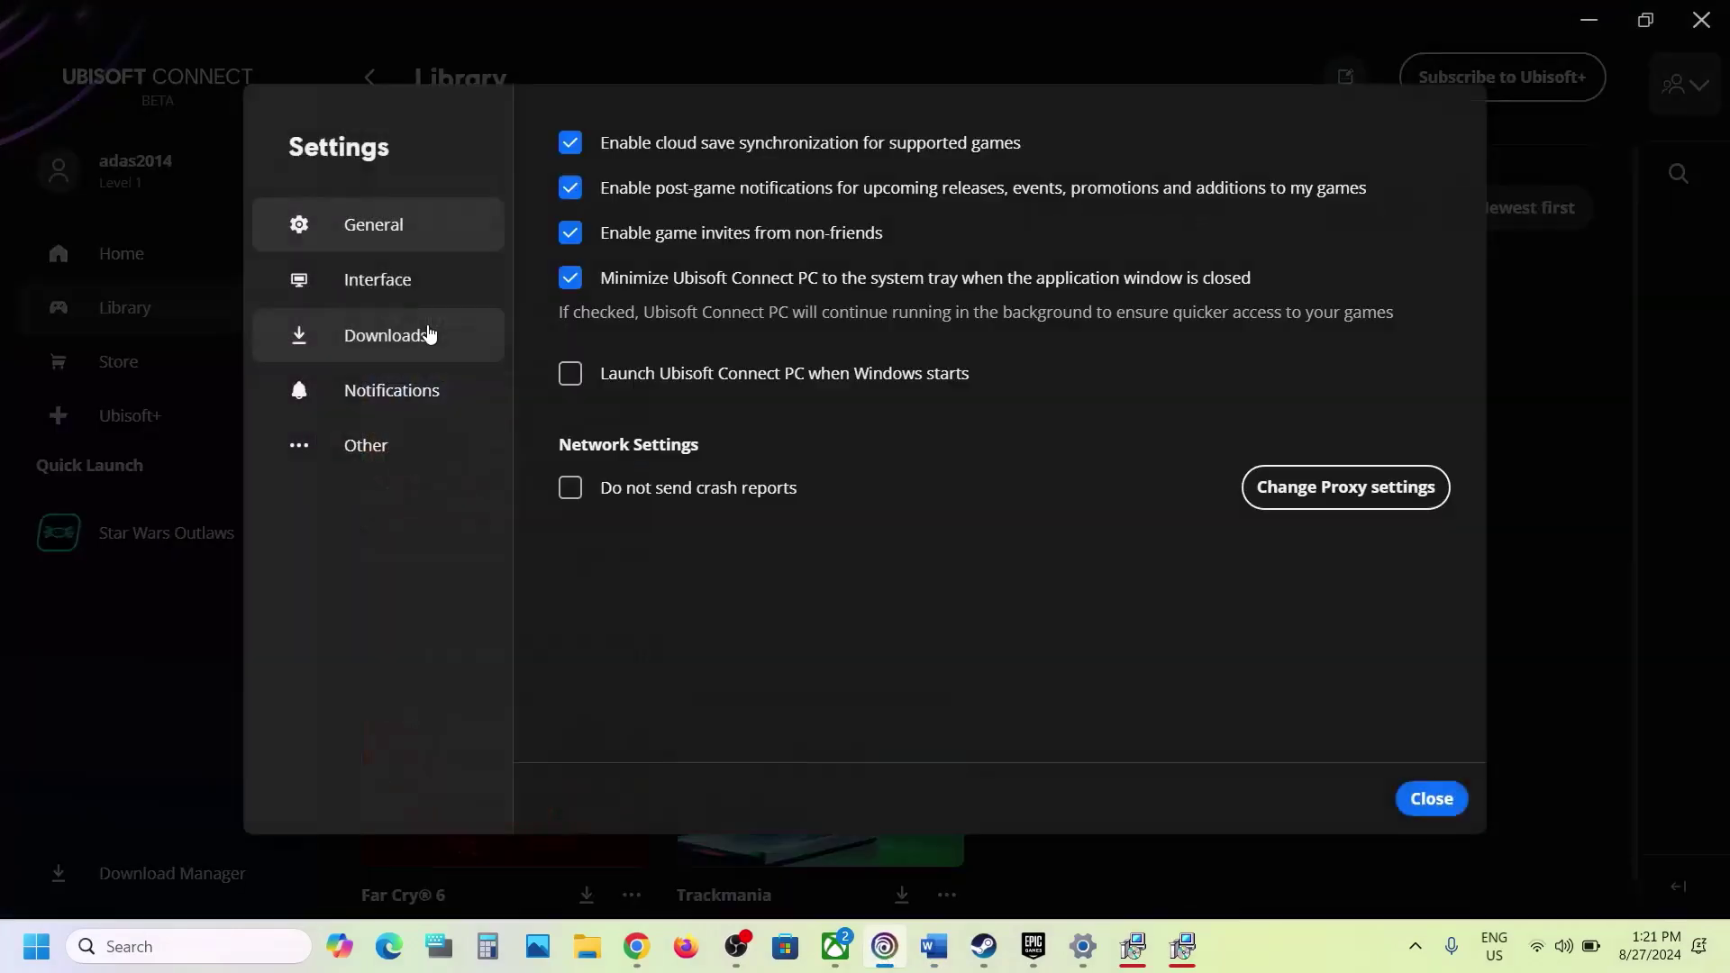
left_click(415, 290)
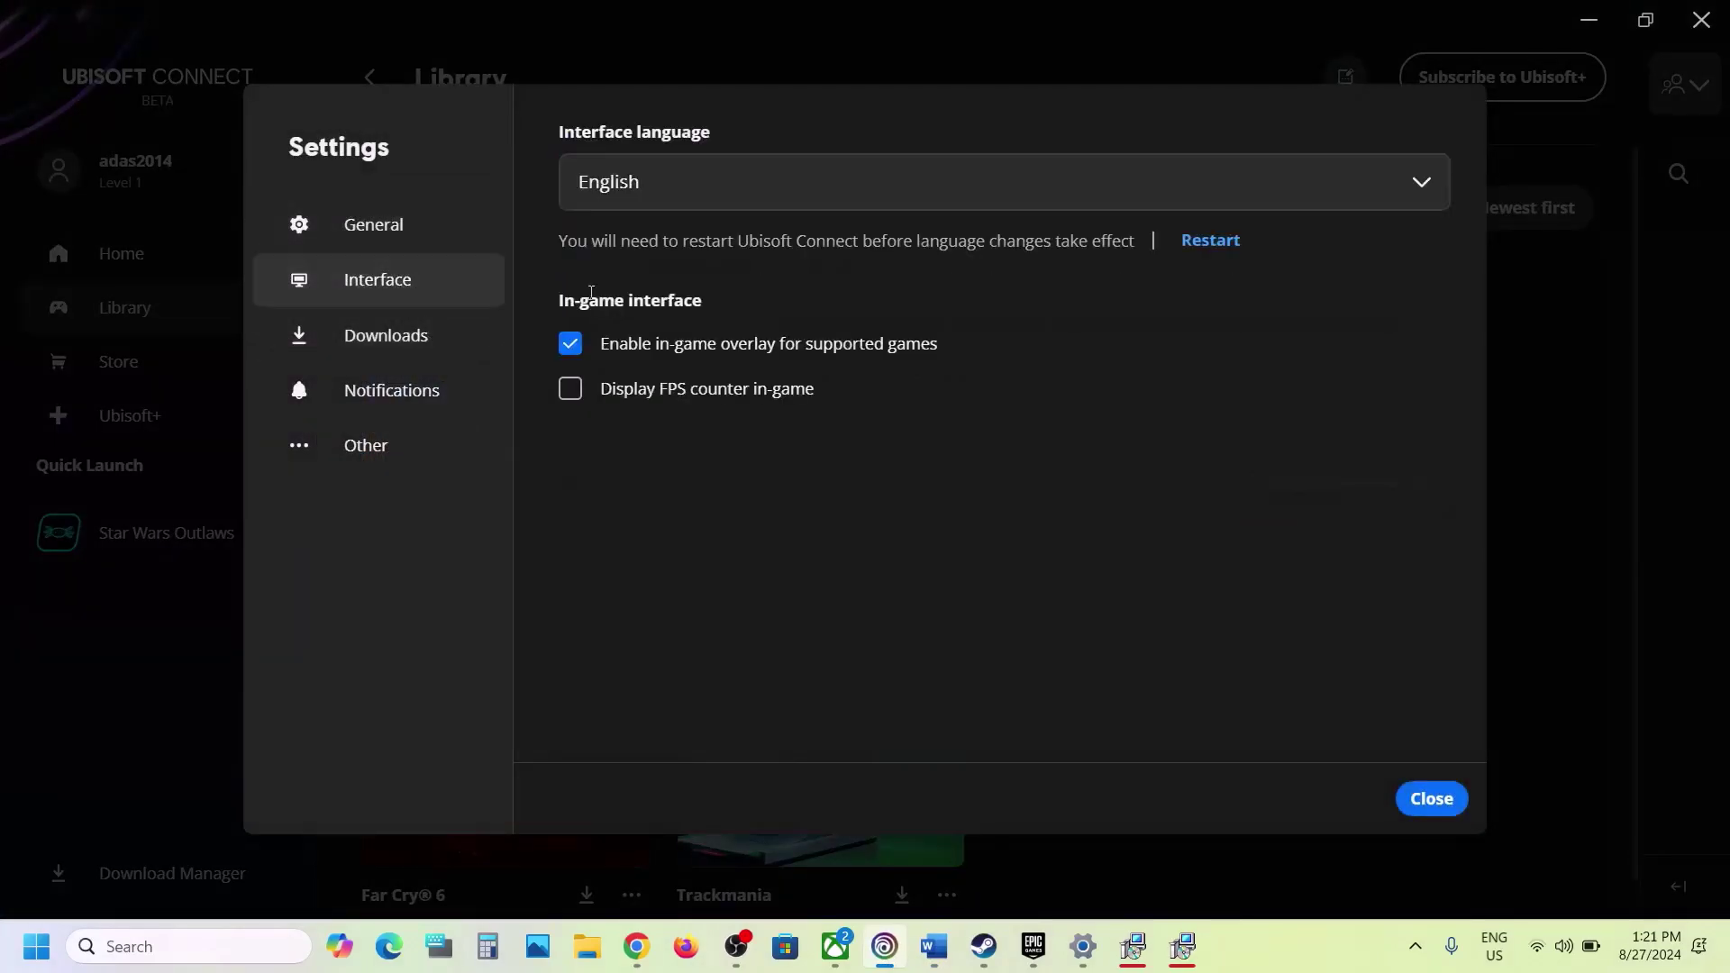
left_click(570, 346)
left_click(1431, 799)
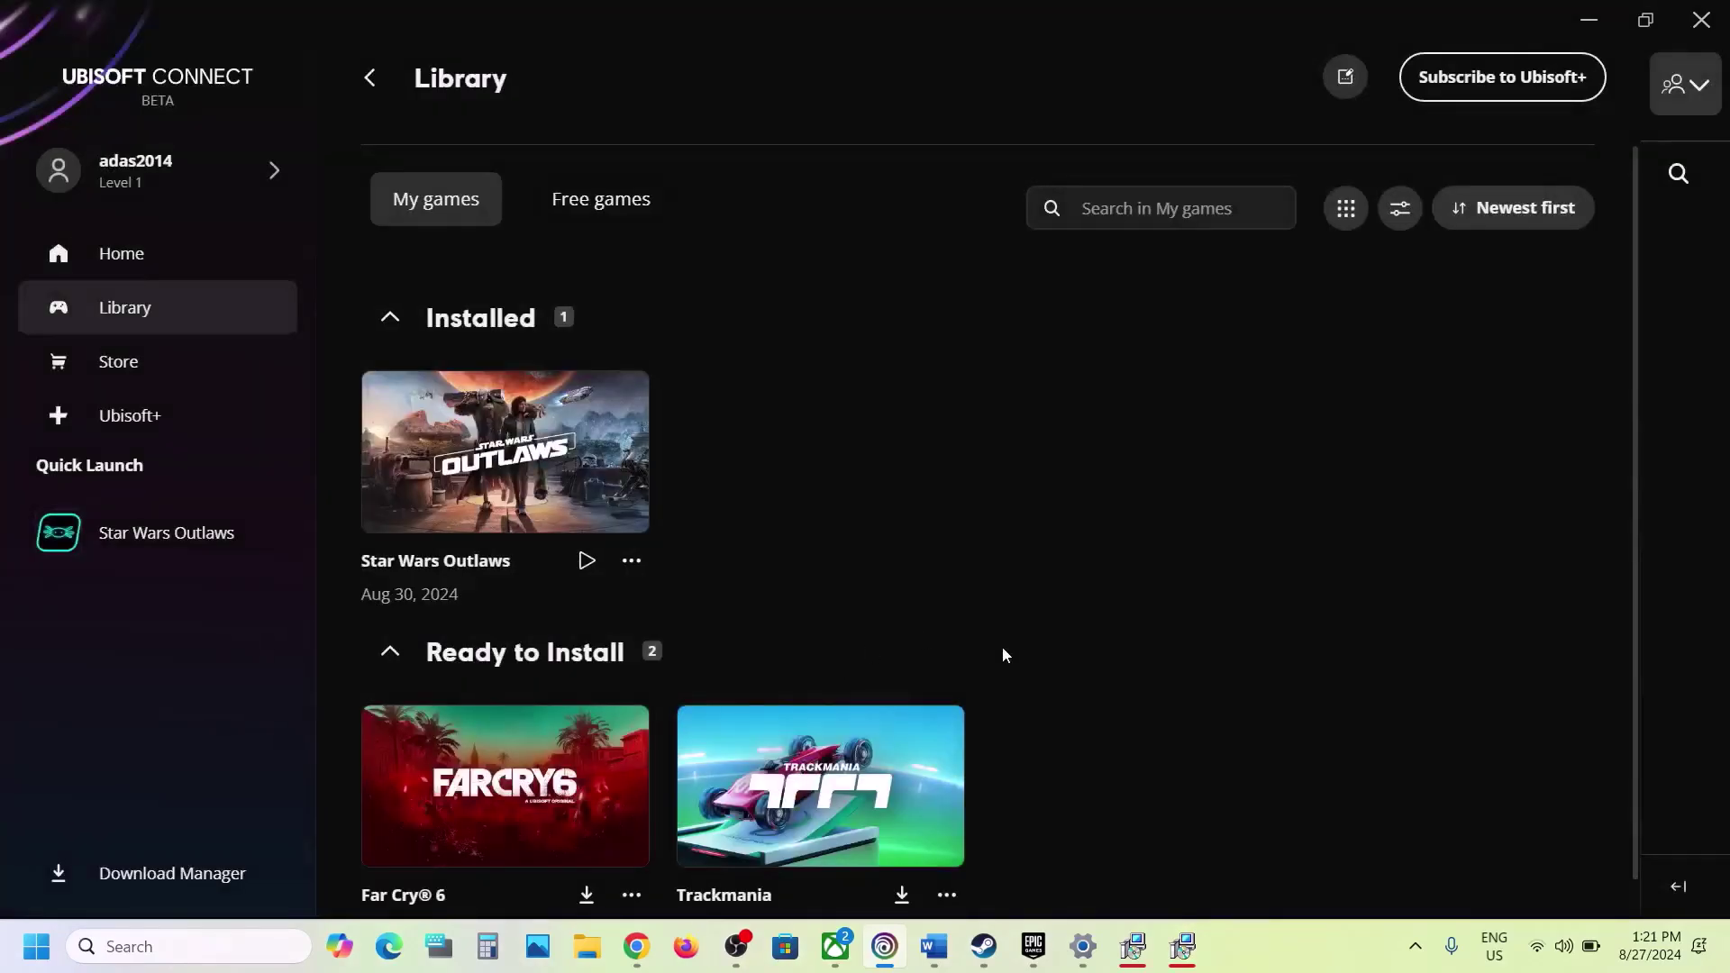
Step: Return to the Word document and highlight the instruction to close overlay apps such as Discord, GeForce Experience, Nvidia shadow play and AMD overlay
left_click(934, 946)
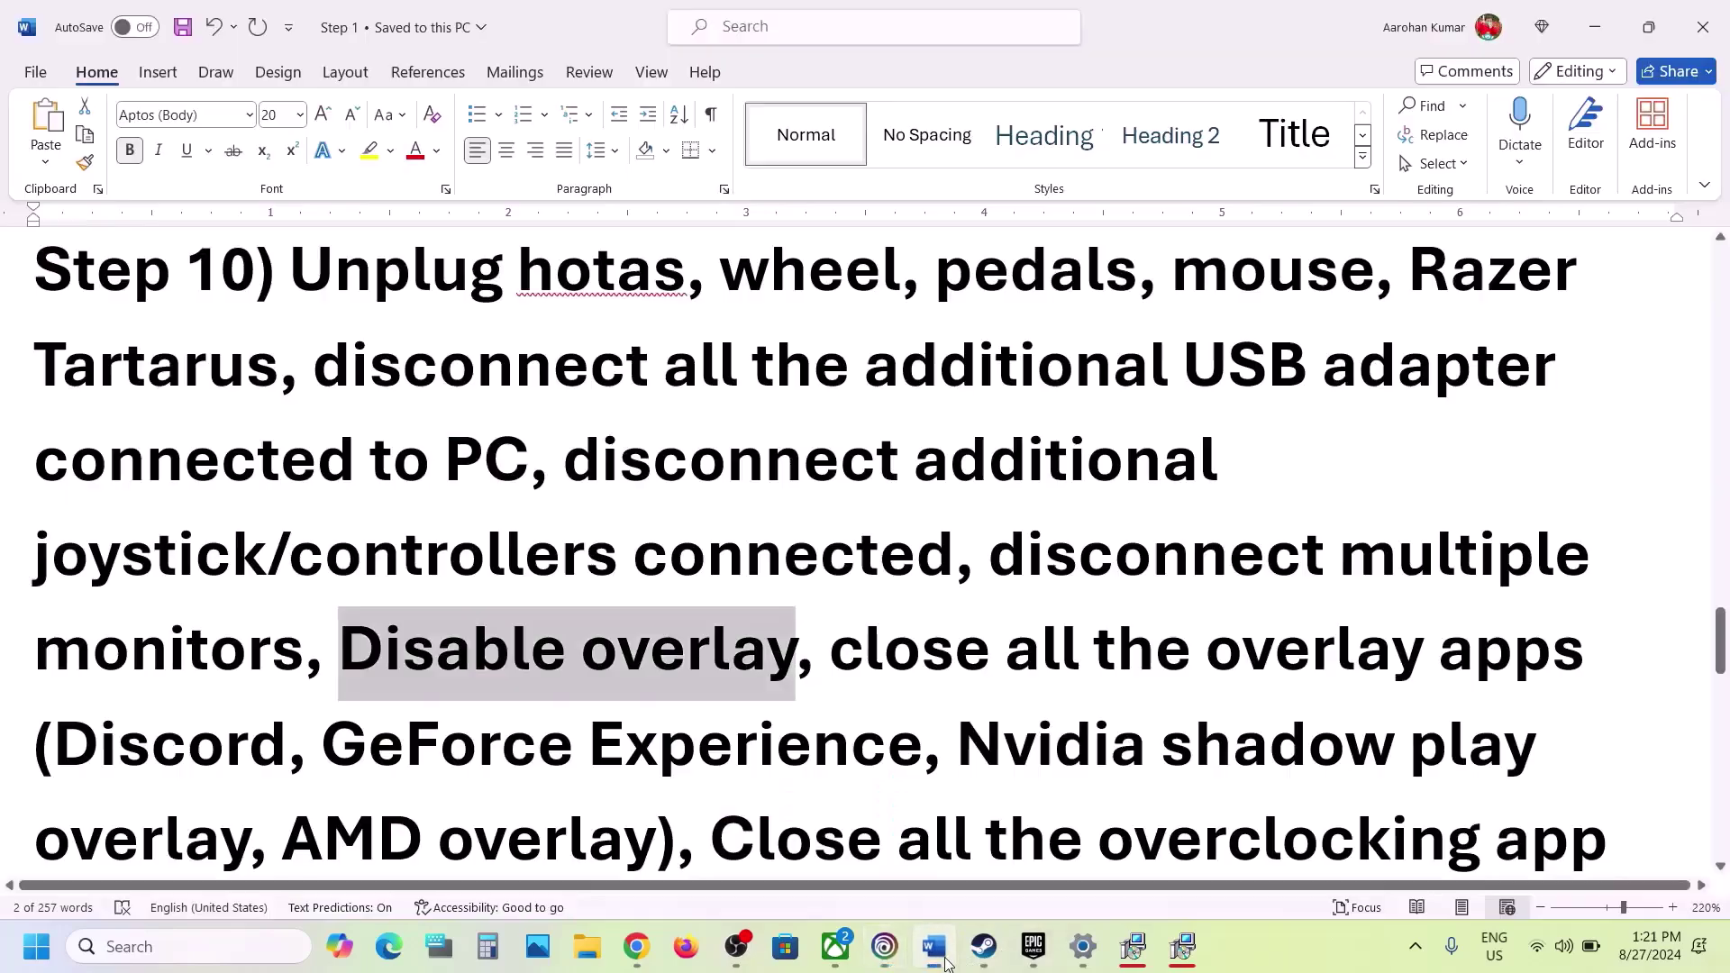
left_click_drag(830, 649, 221, 739)
left_click(214, 725)
scroll(214, 725, "down", 3)
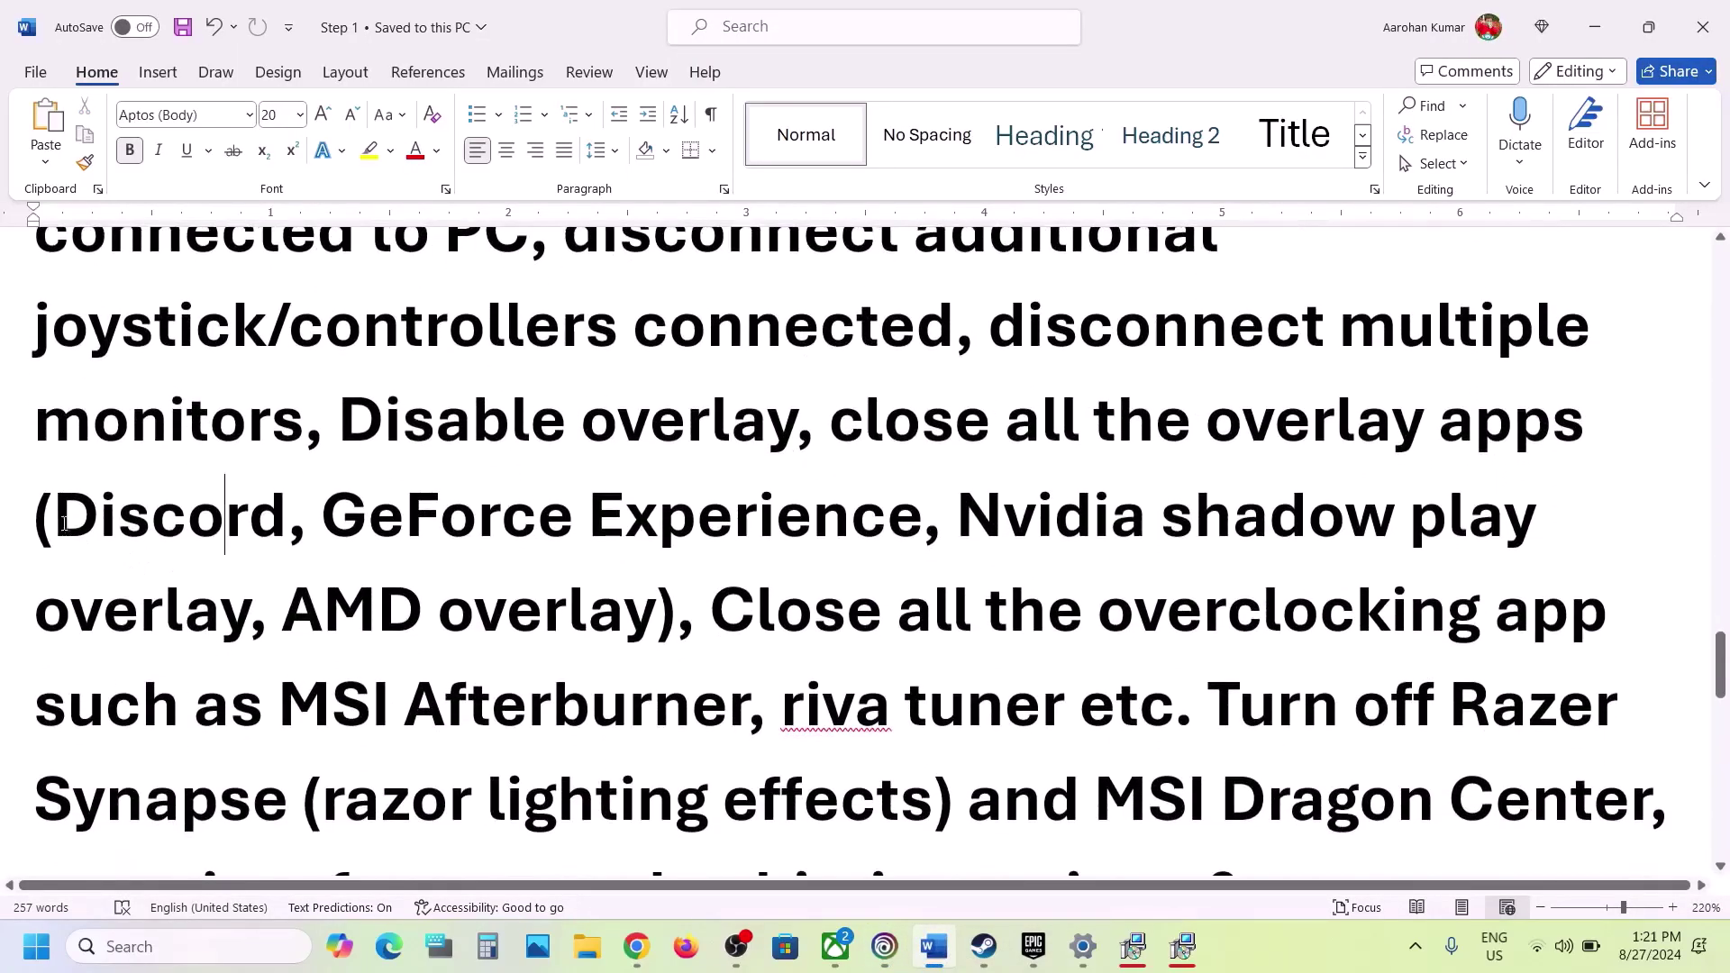
left_click_drag(326, 514, 925, 518)
left_click(850, 522)
left_click_drag(850, 418, 685, 616)
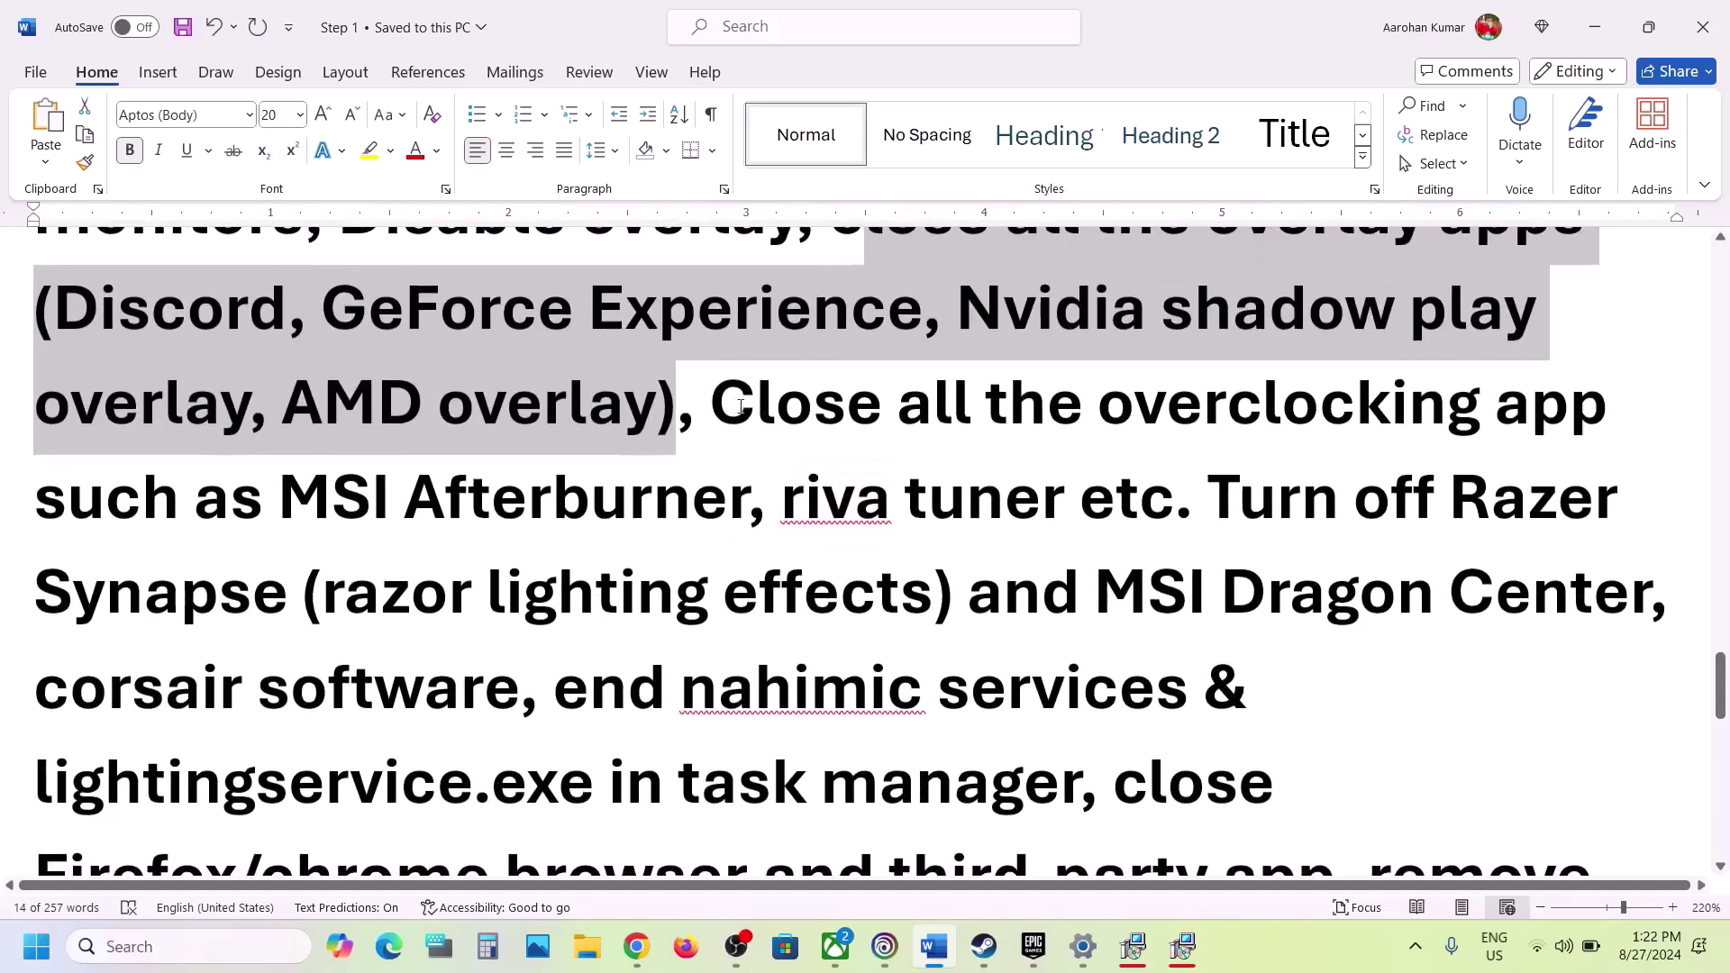
Step: Highlight the instruction to close overclocking apps such as MSI Afterburner and riva tuner
left_click_drag(721, 402, 1460, 416)
left_click_drag(1061, 433, 1005, 505)
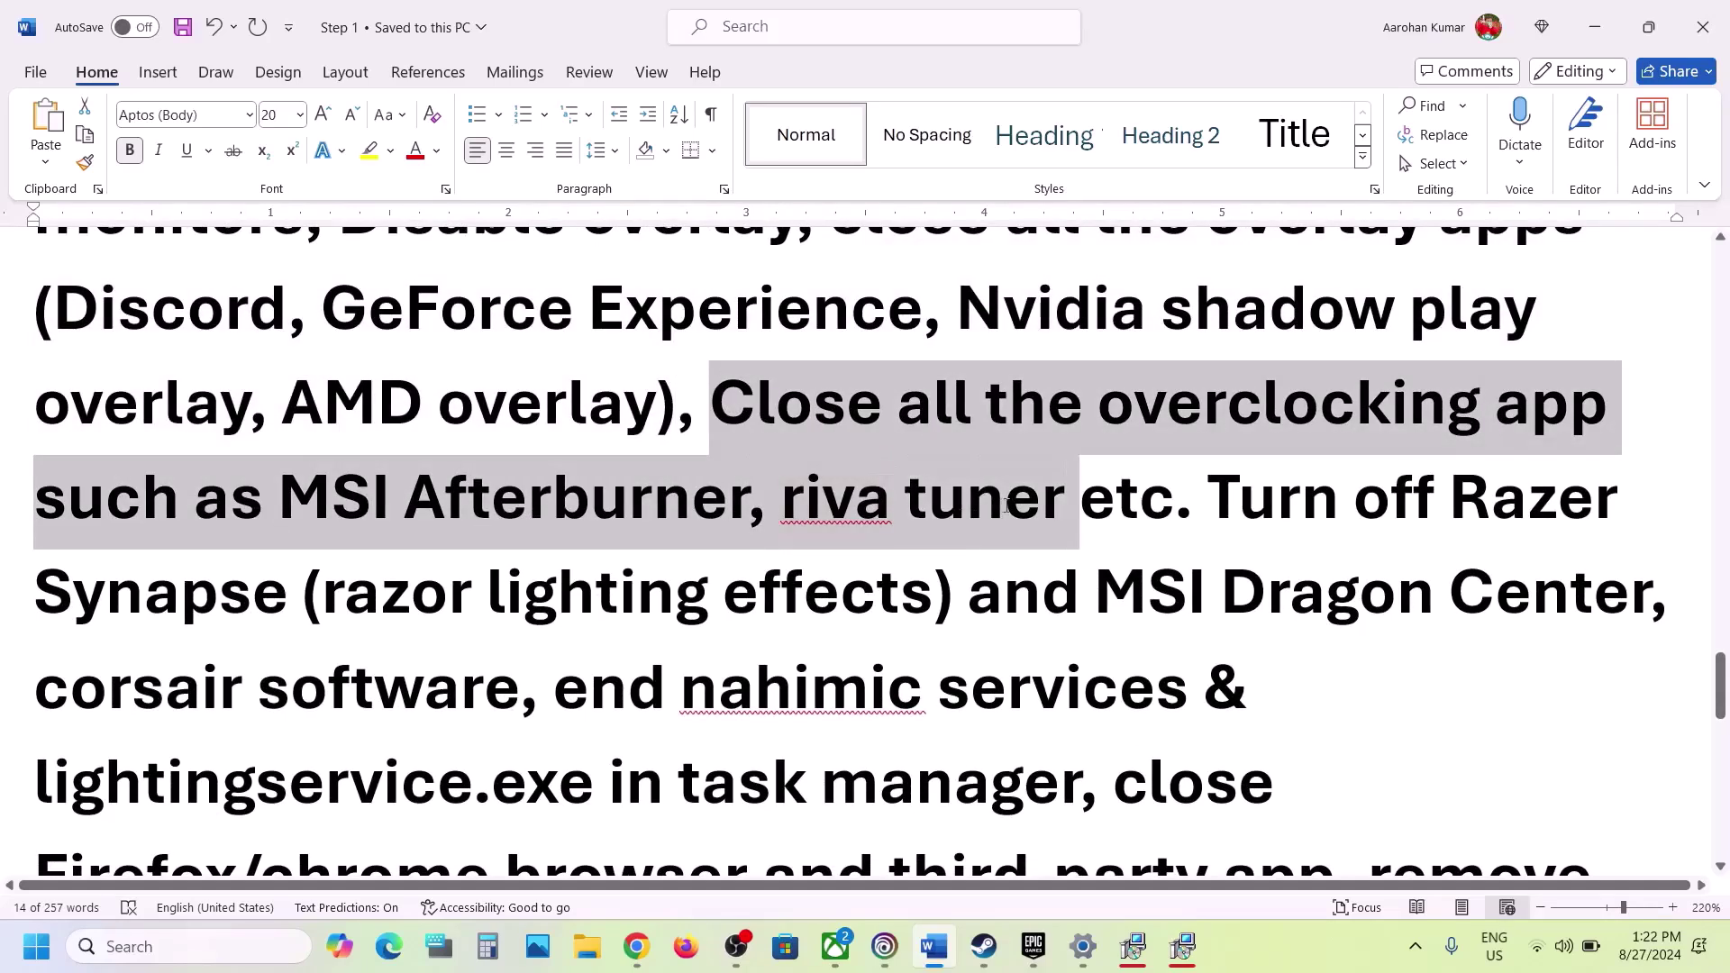
left_click(1006, 503)
left_click_drag(1096, 405, 1446, 410)
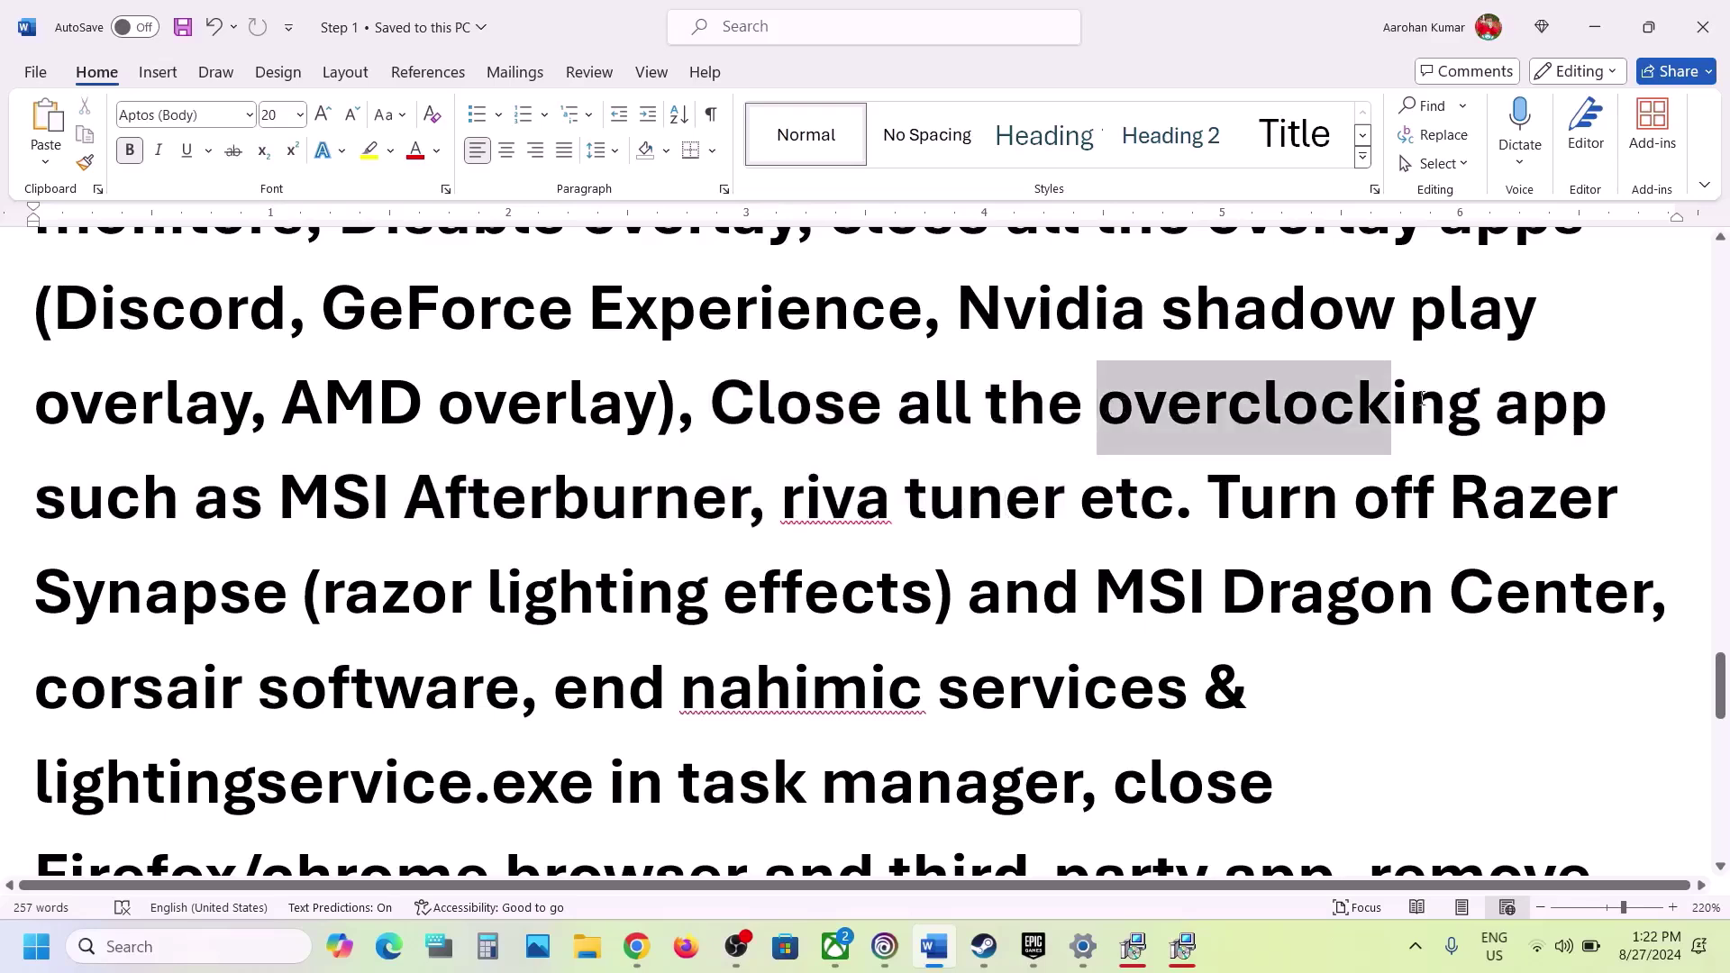
Step: Highlight the rest of Step 10, from turning off Razer Synapse and MSI Dragon Center to closing browsers and removing the undervolt
left_click_drag(1216, 500, 1072, 772)
scroll(1072, 772, "down", 3)
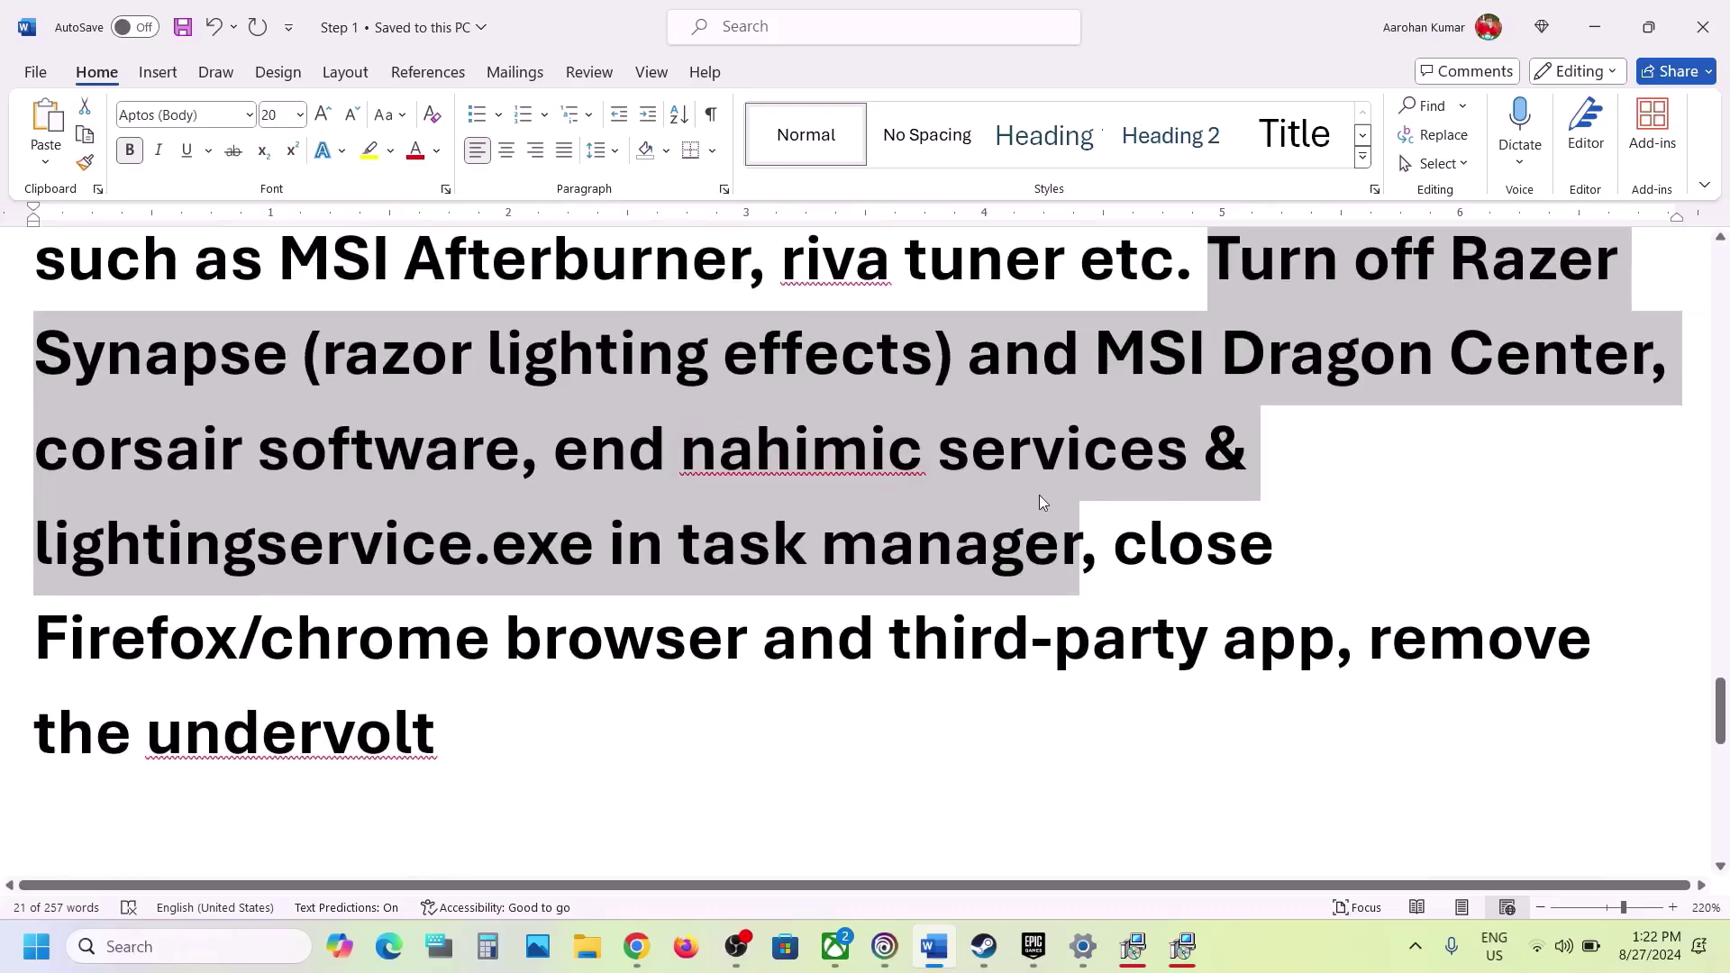
left_click_drag(1129, 549, 1029, 641)
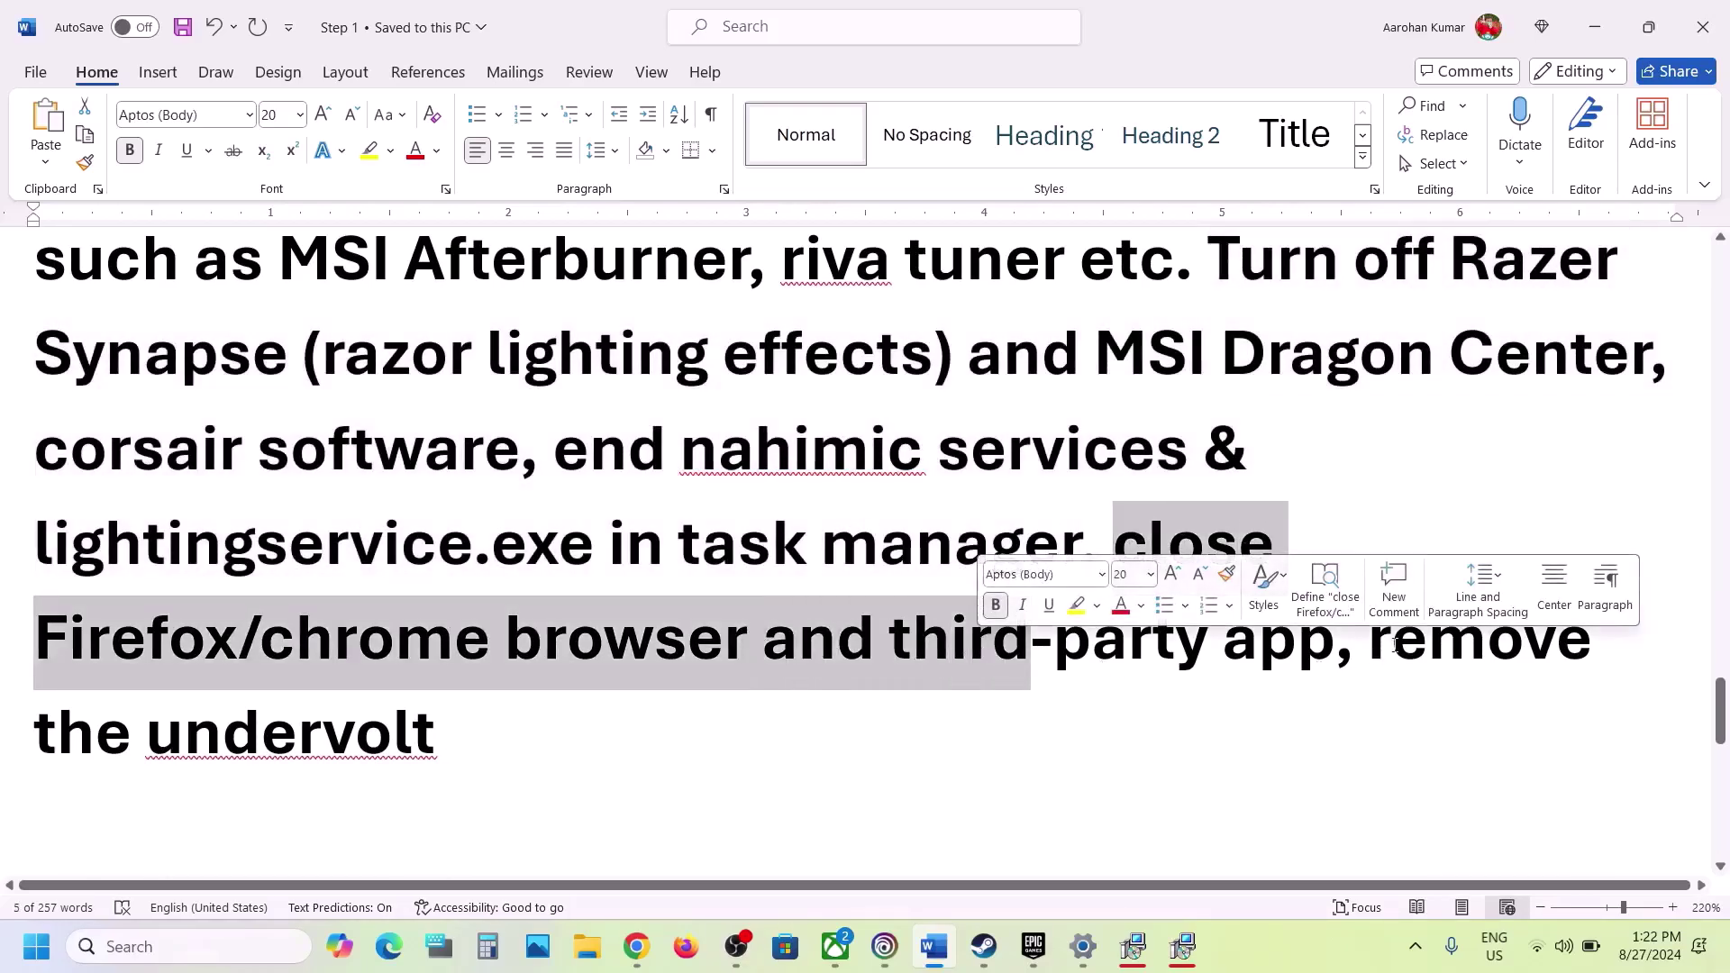
left_click_drag(1395, 645, 1506, 698)
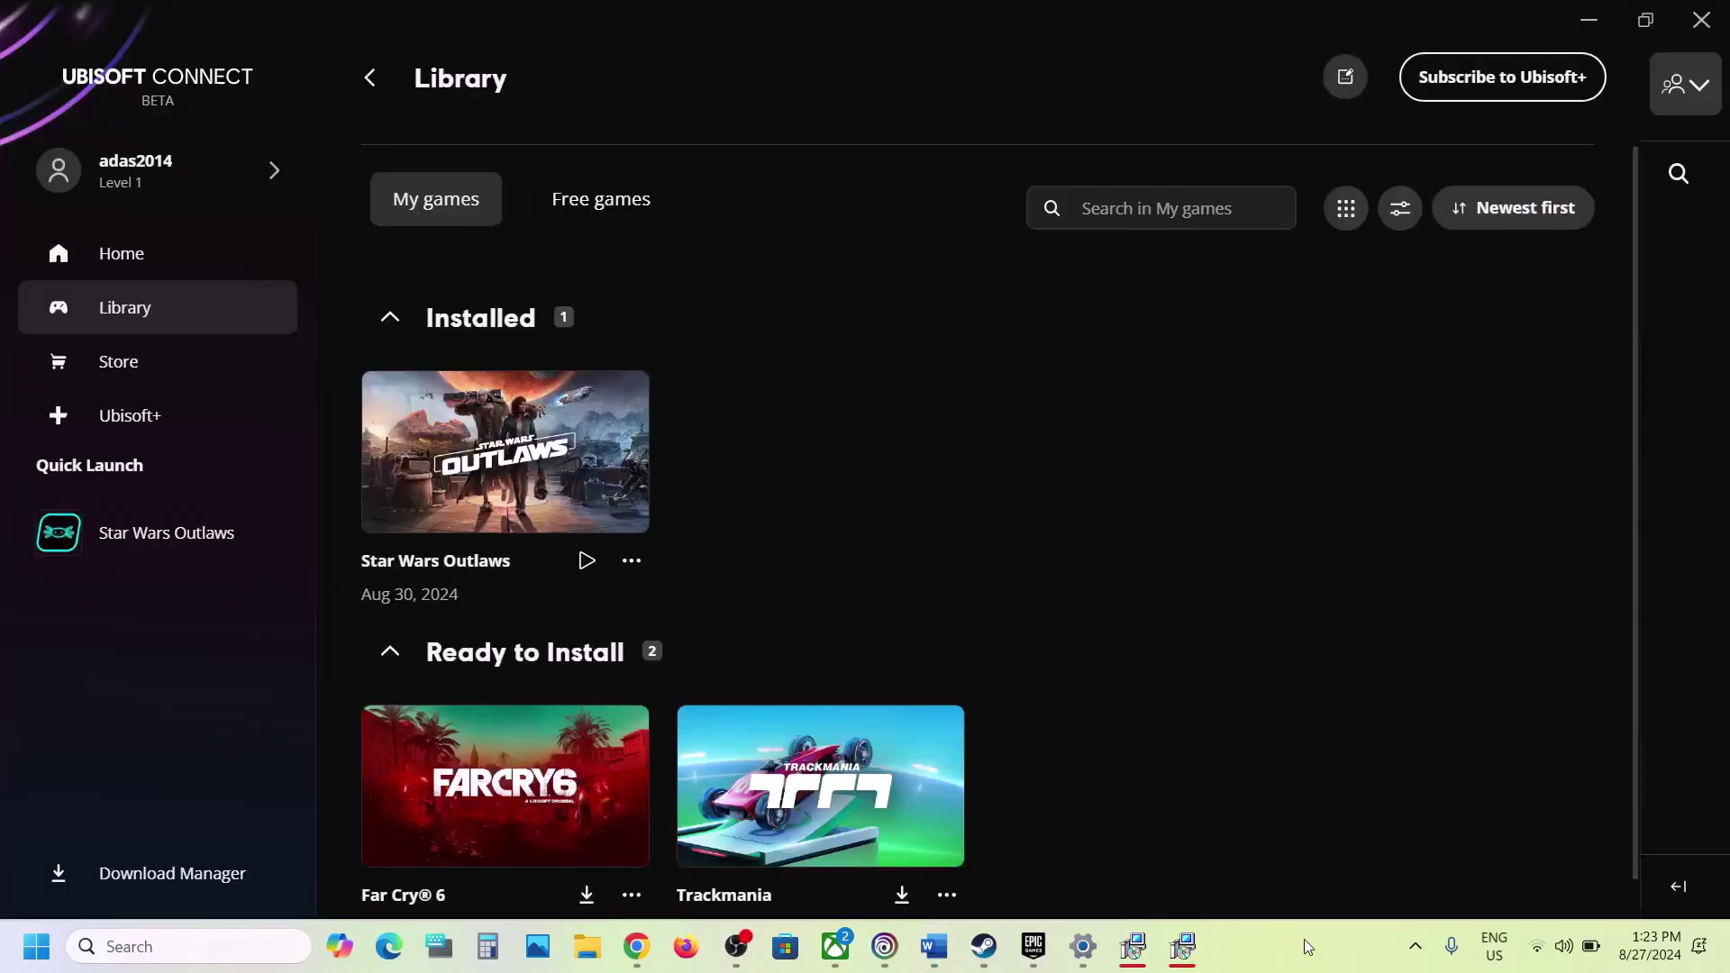
Step: Go back to the Word document and highlight the Step 11 heading on increasing the virtual memory
left_click(934, 945)
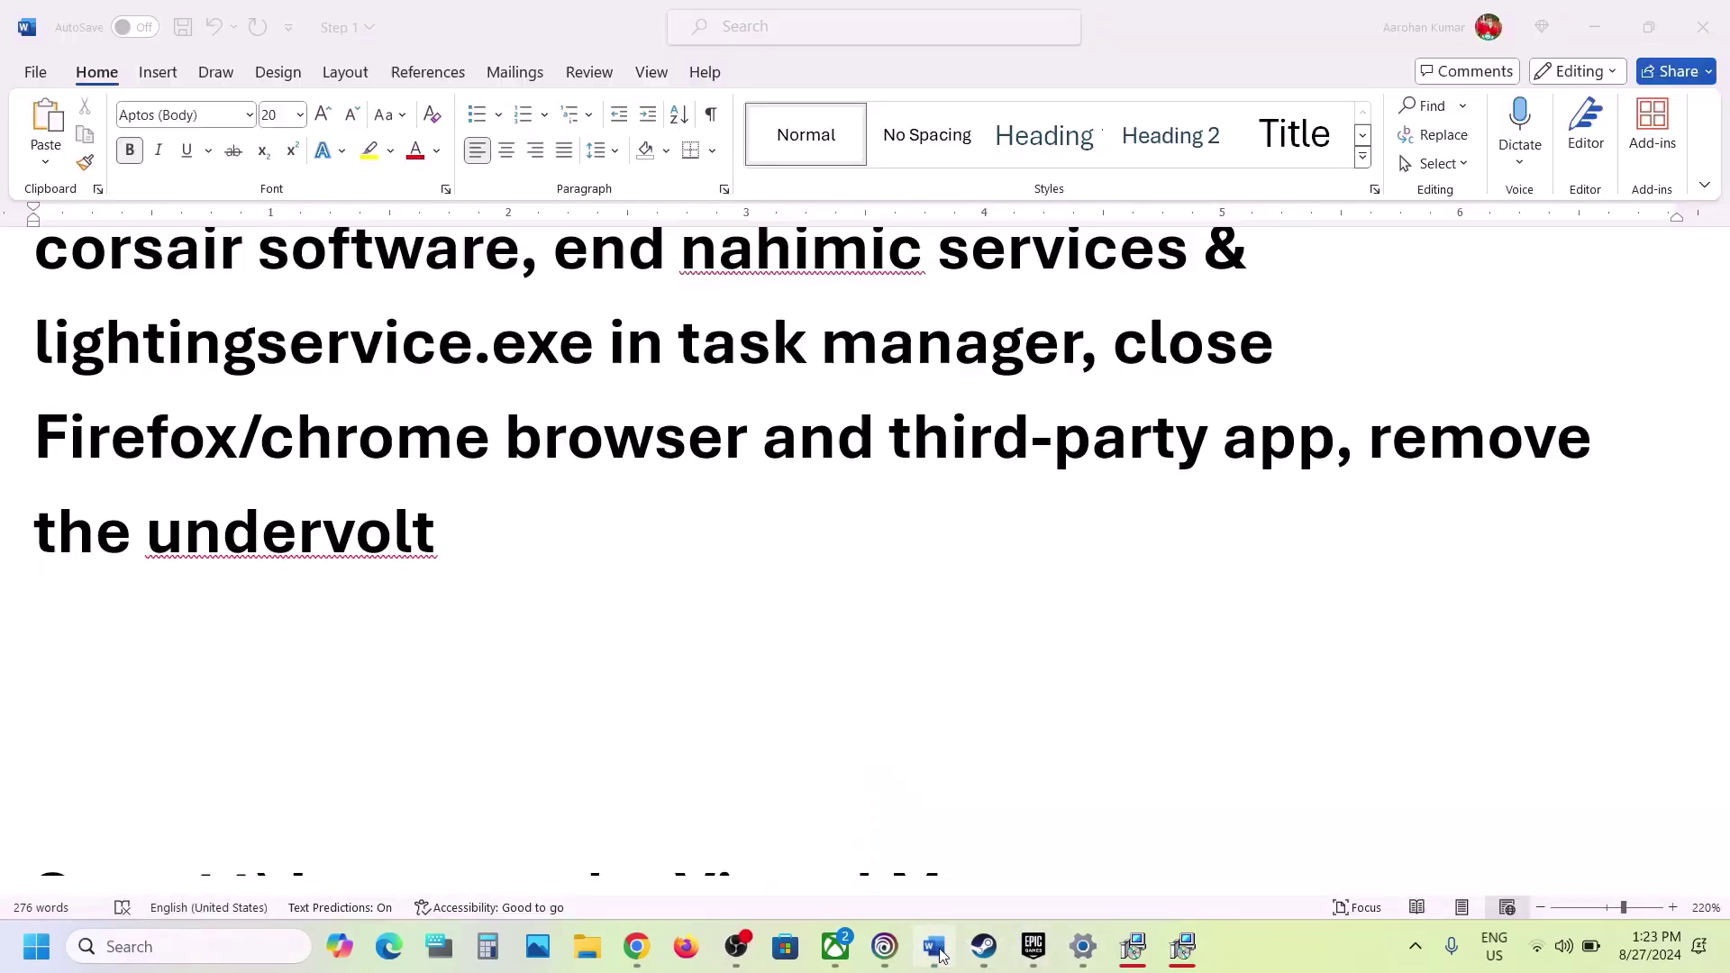
scroll(555, 576, "down", 8)
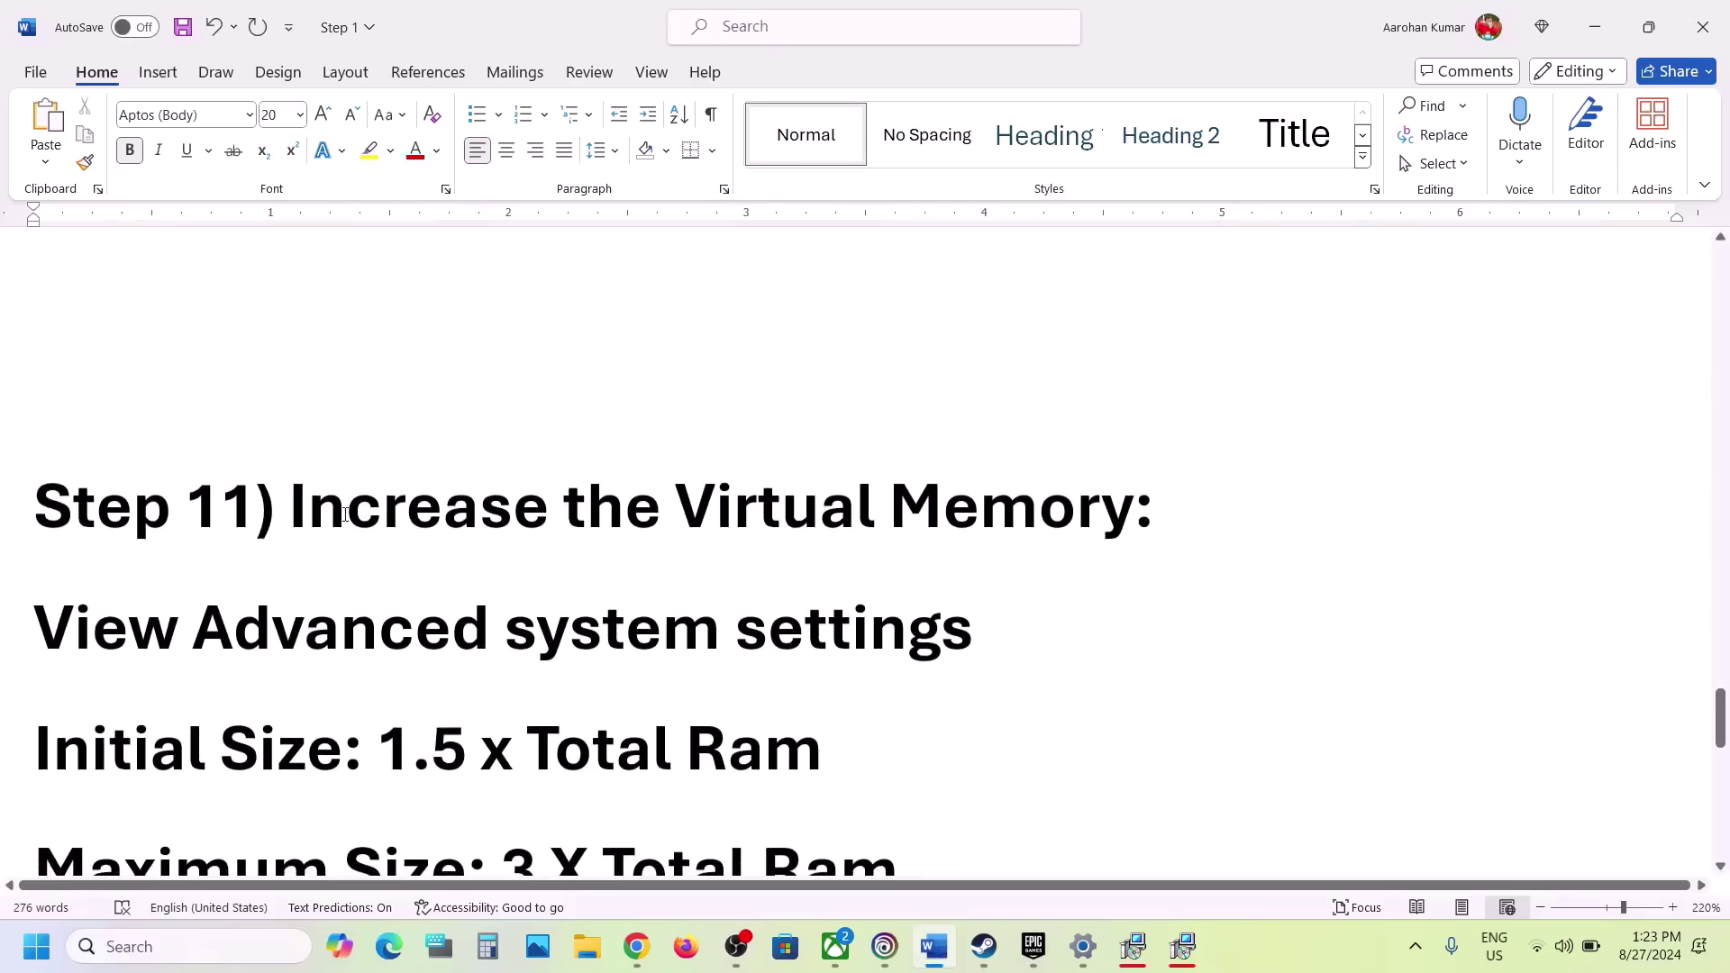
left_click_drag(293, 509, 1036, 527)
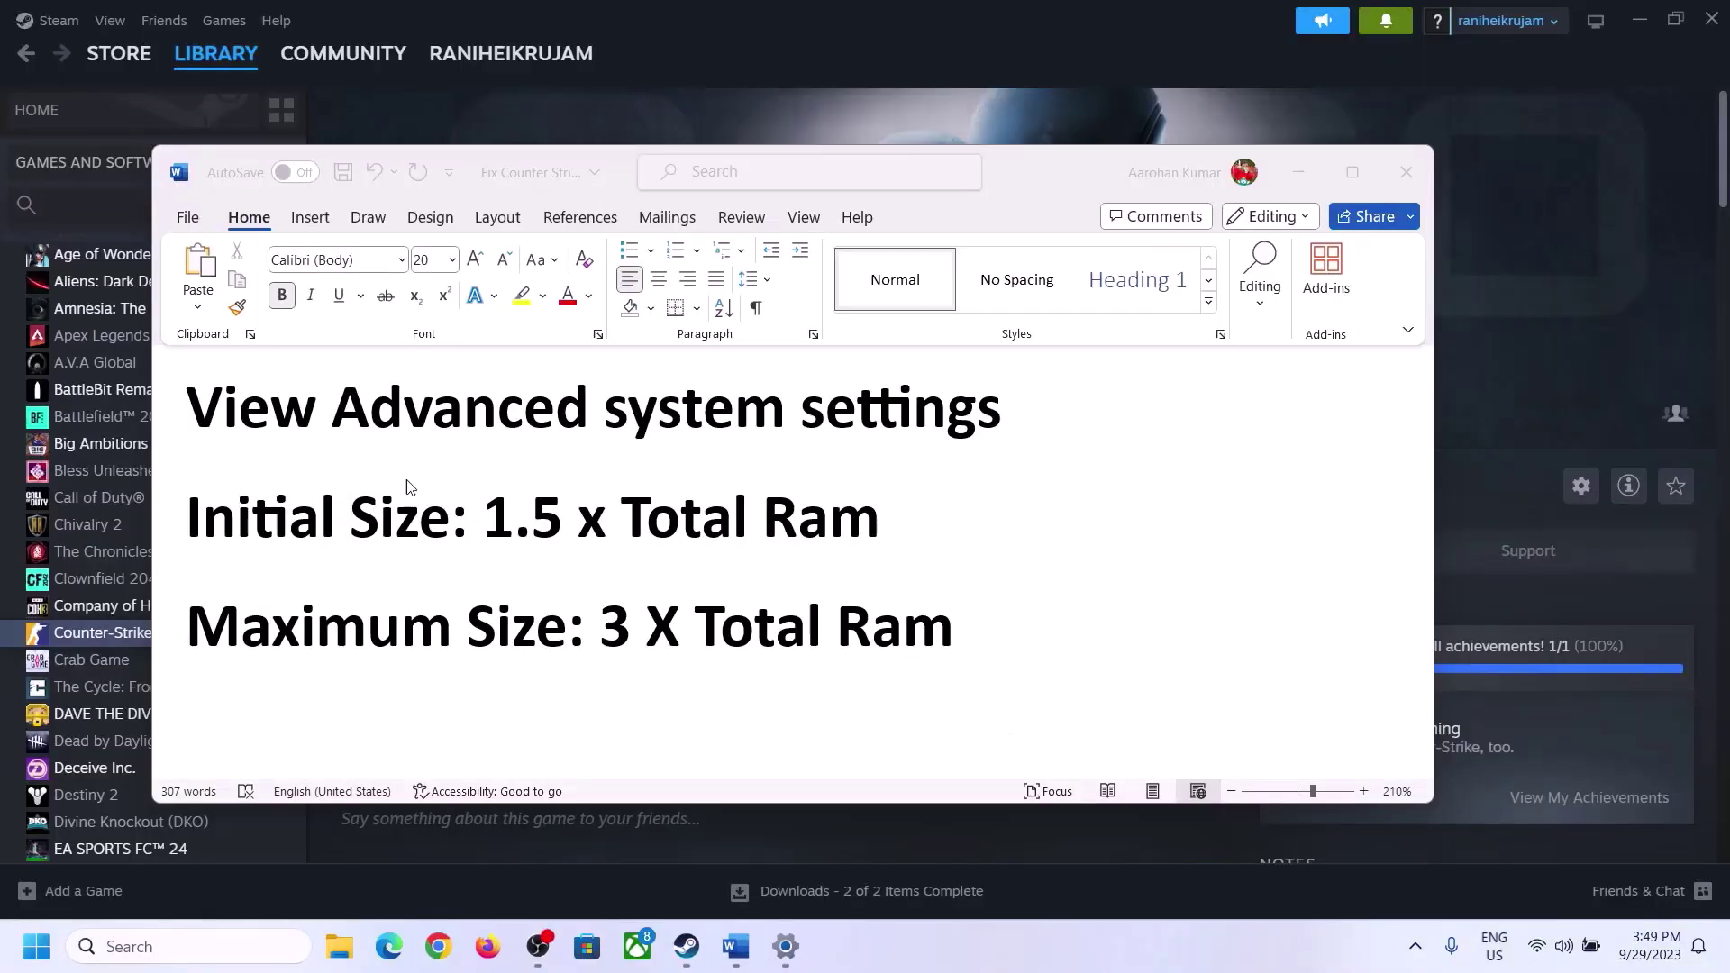
Step: Copy "View Advanced system settings" from the document, open it through Windows search, and move the System Properties window aside
left_click(297, 419)
left_click_drag(189, 410, 945, 436)
key("ctrl+c")
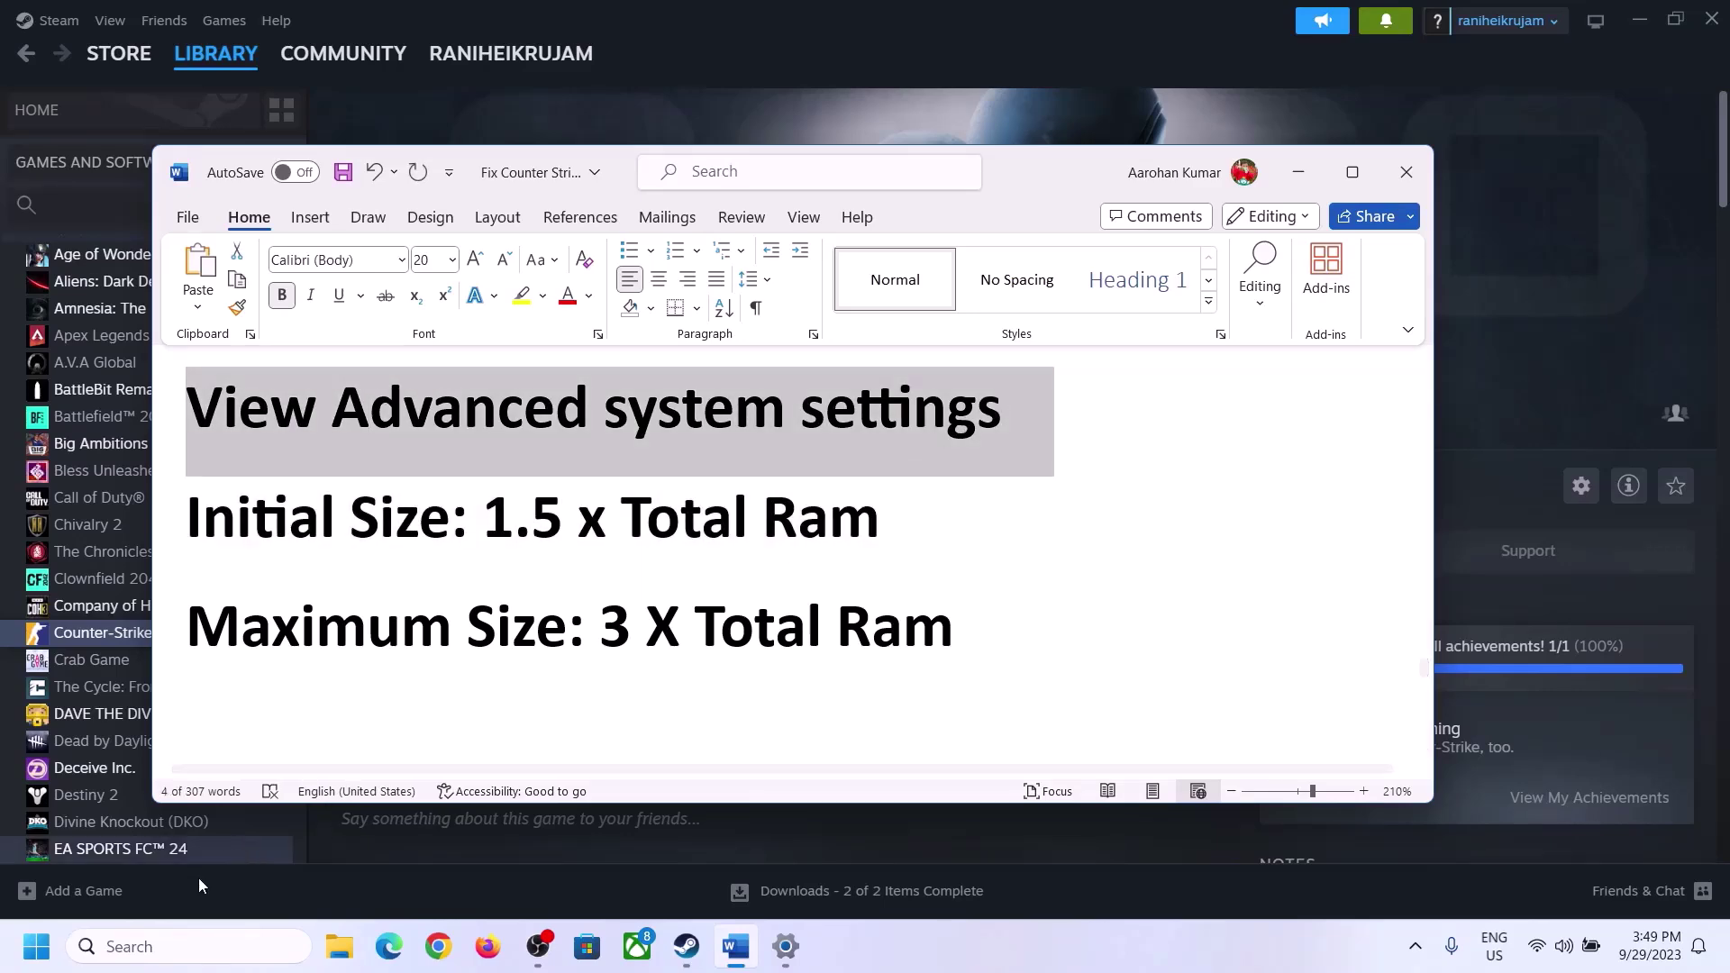
left_click(205, 945)
key("ctrl+v")
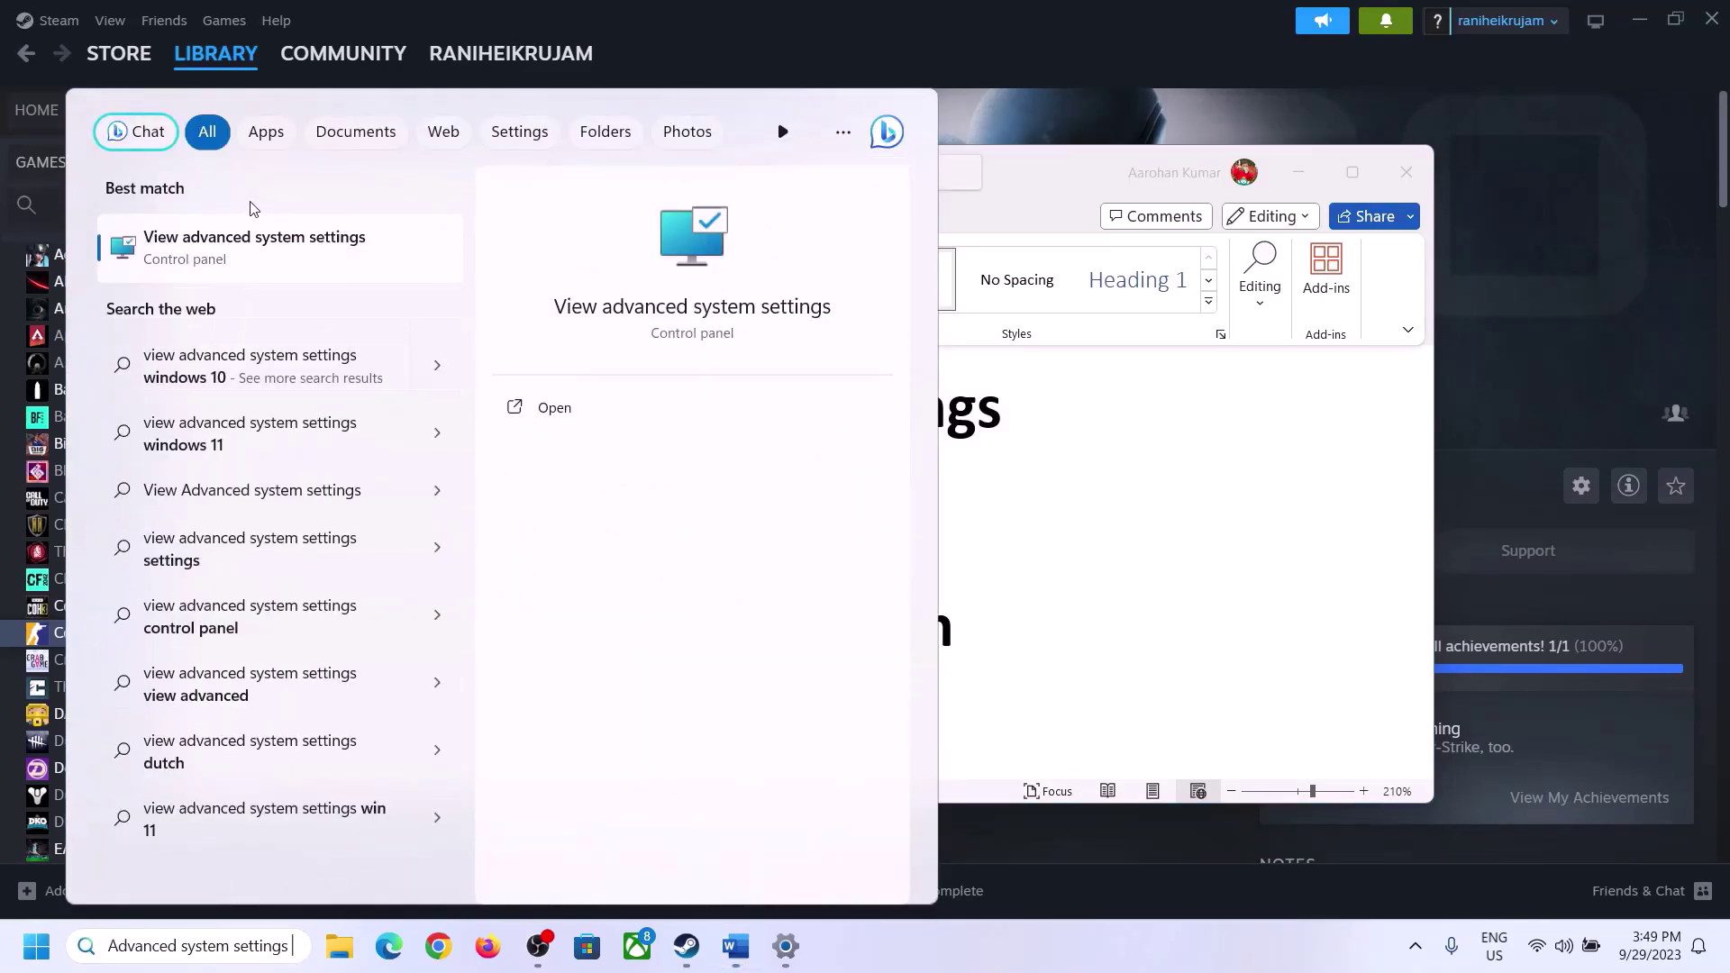
left_click(243, 263)
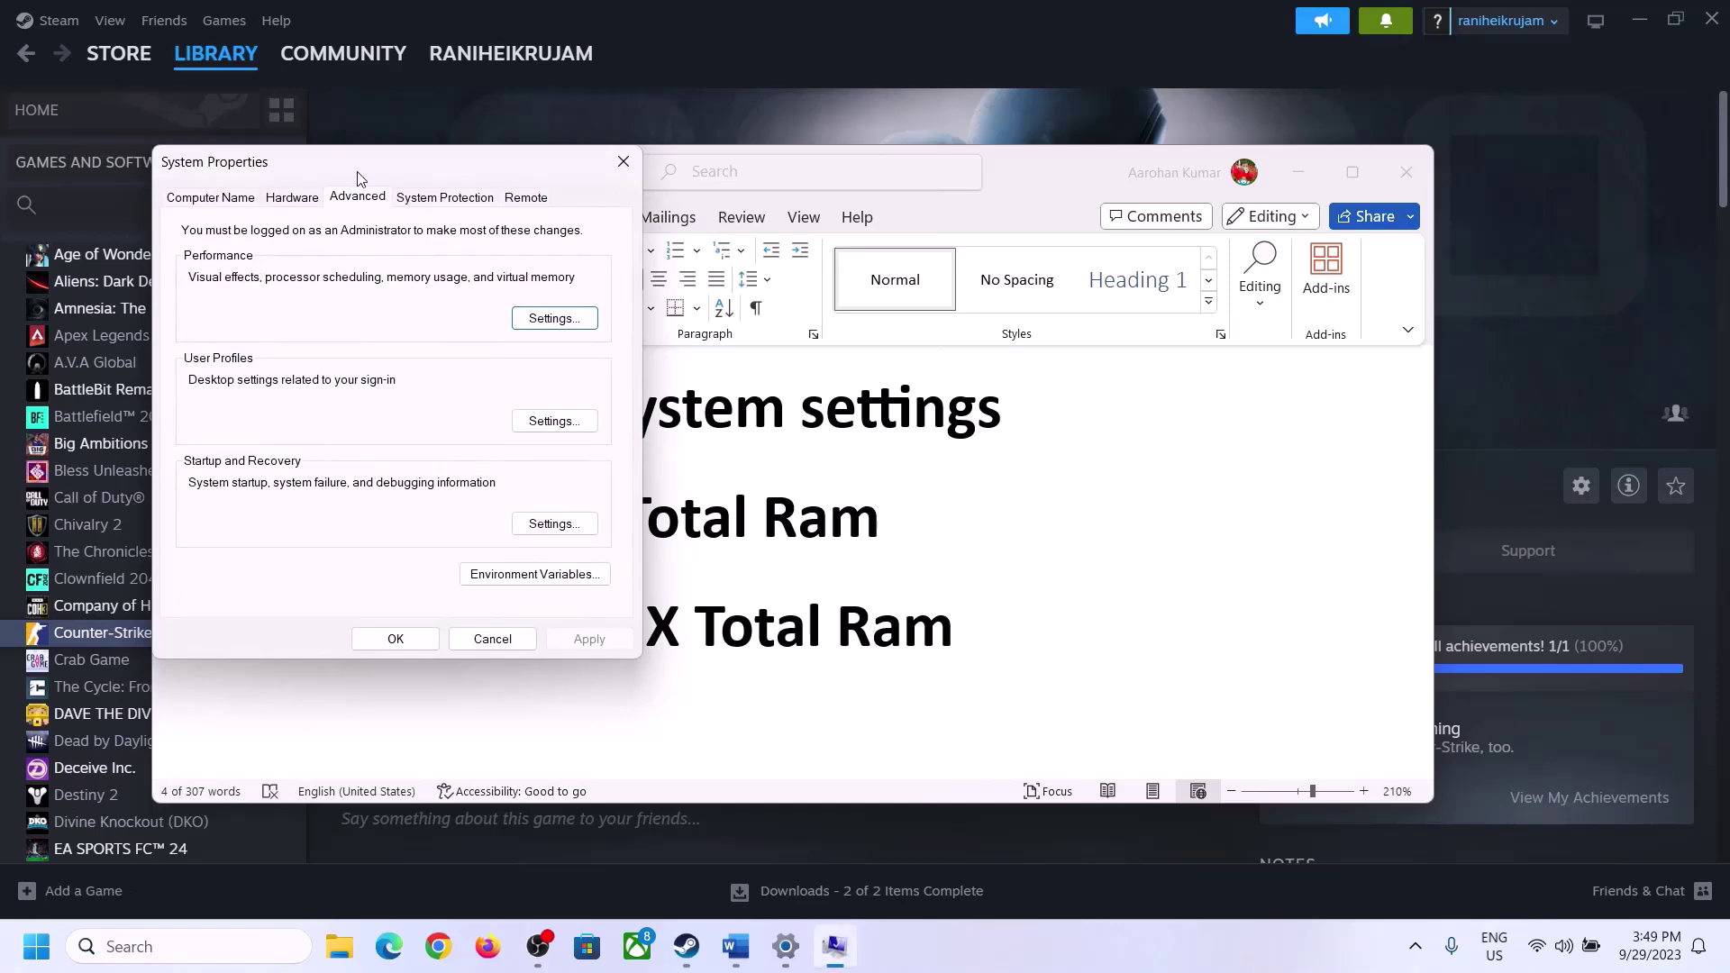
left_click_drag(360, 174, 773, 313)
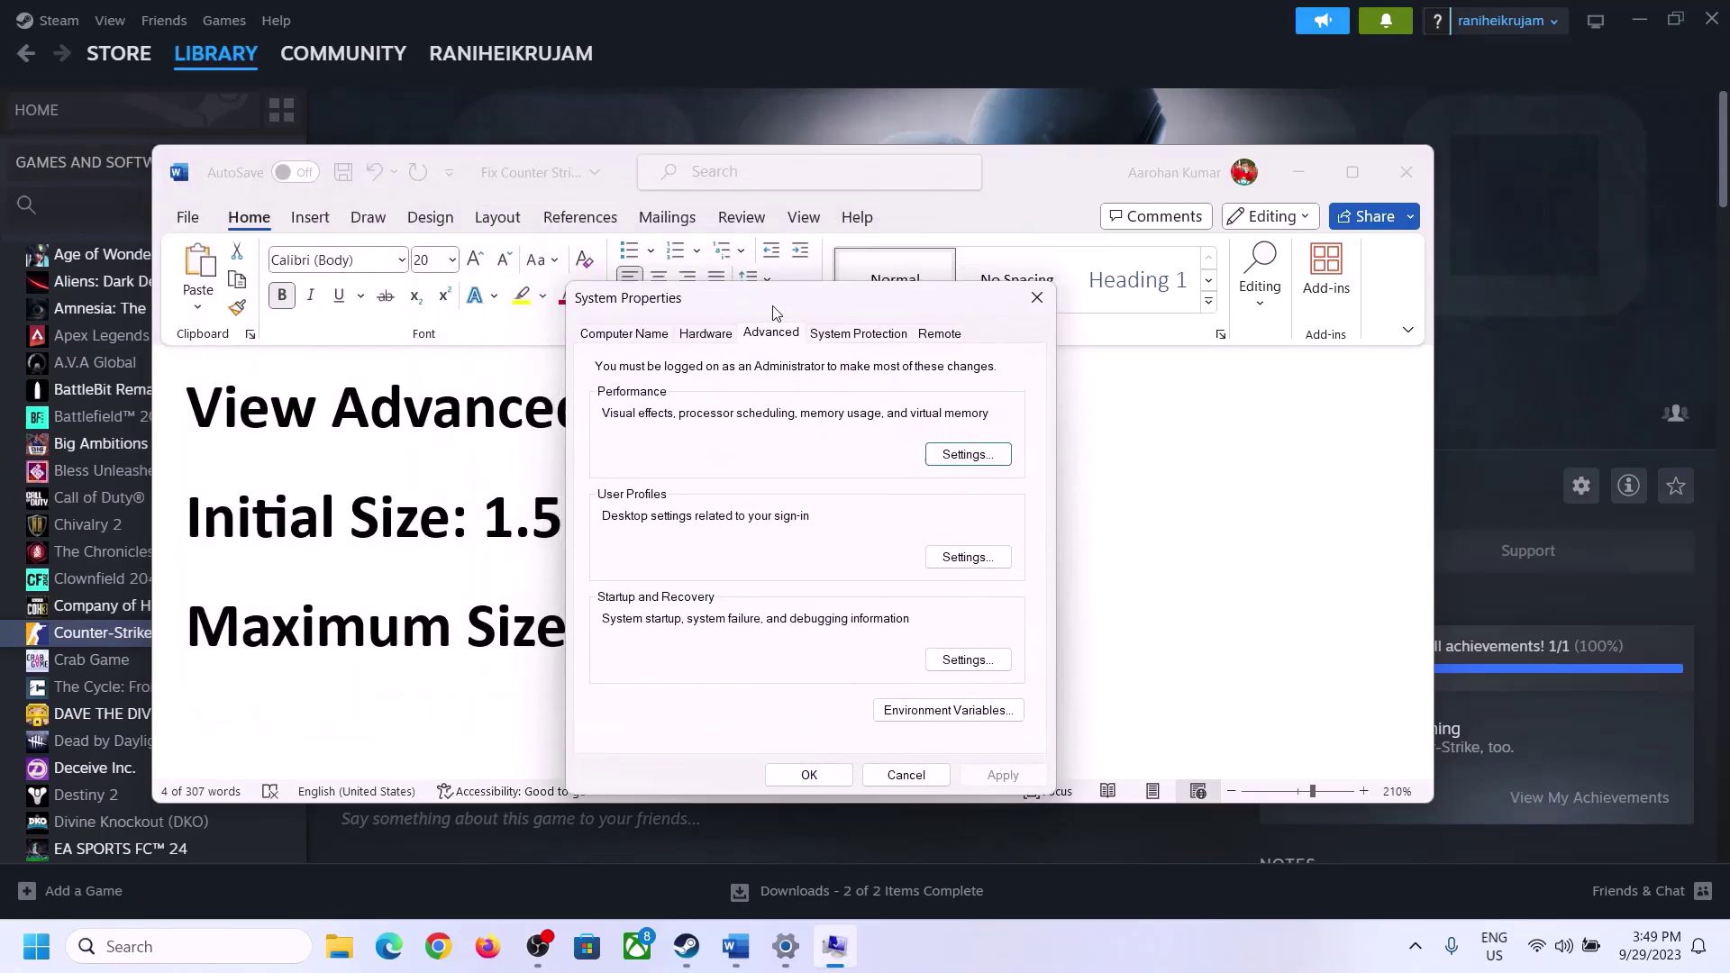
Step: Open the virtual memory settings, turn off automatic paging file management, and choose a custom size for drive C
left_click(967, 455)
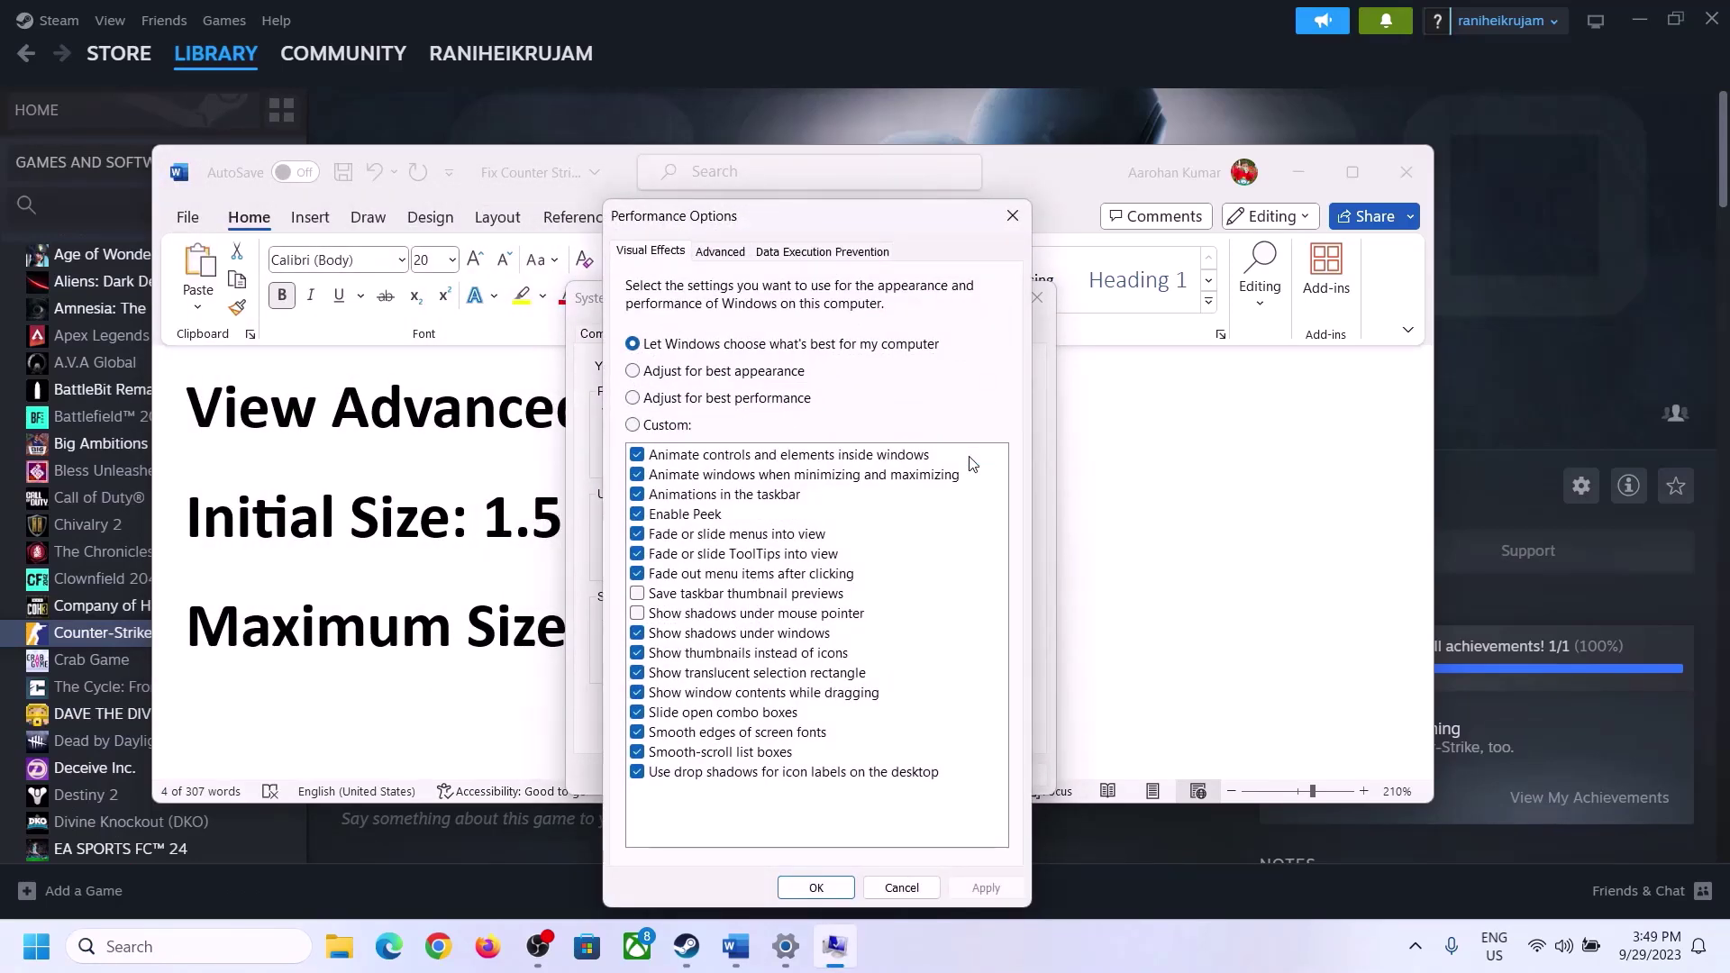
left_click(721, 253)
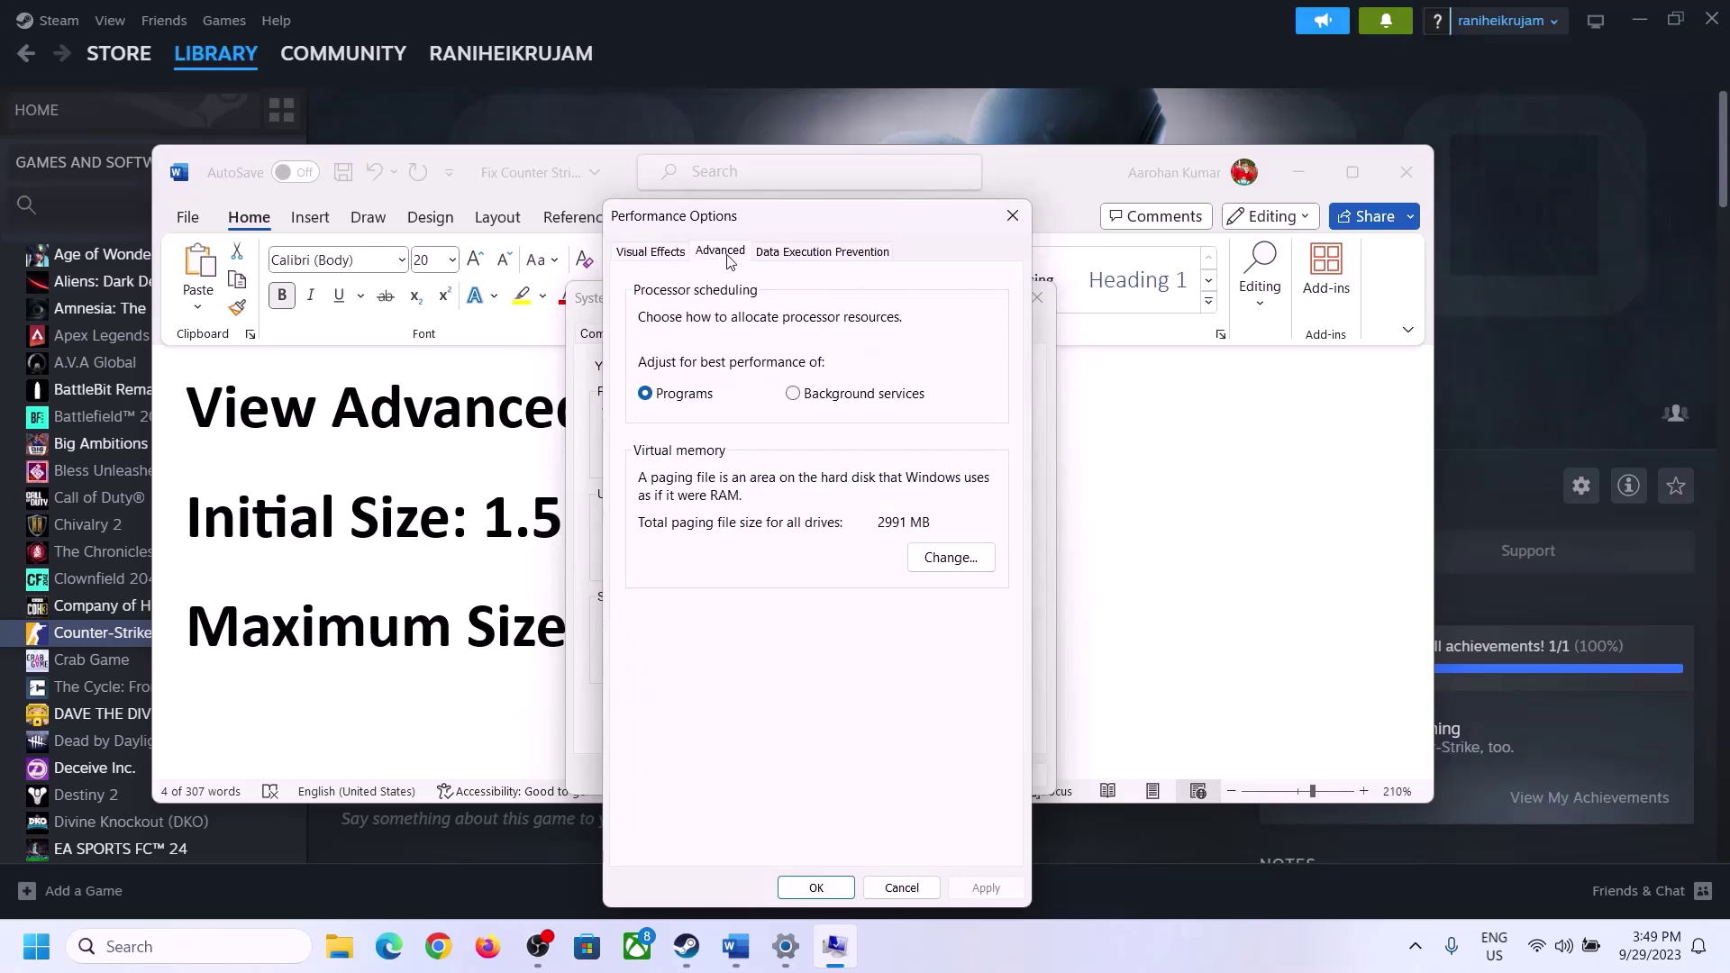
left_click(956, 556)
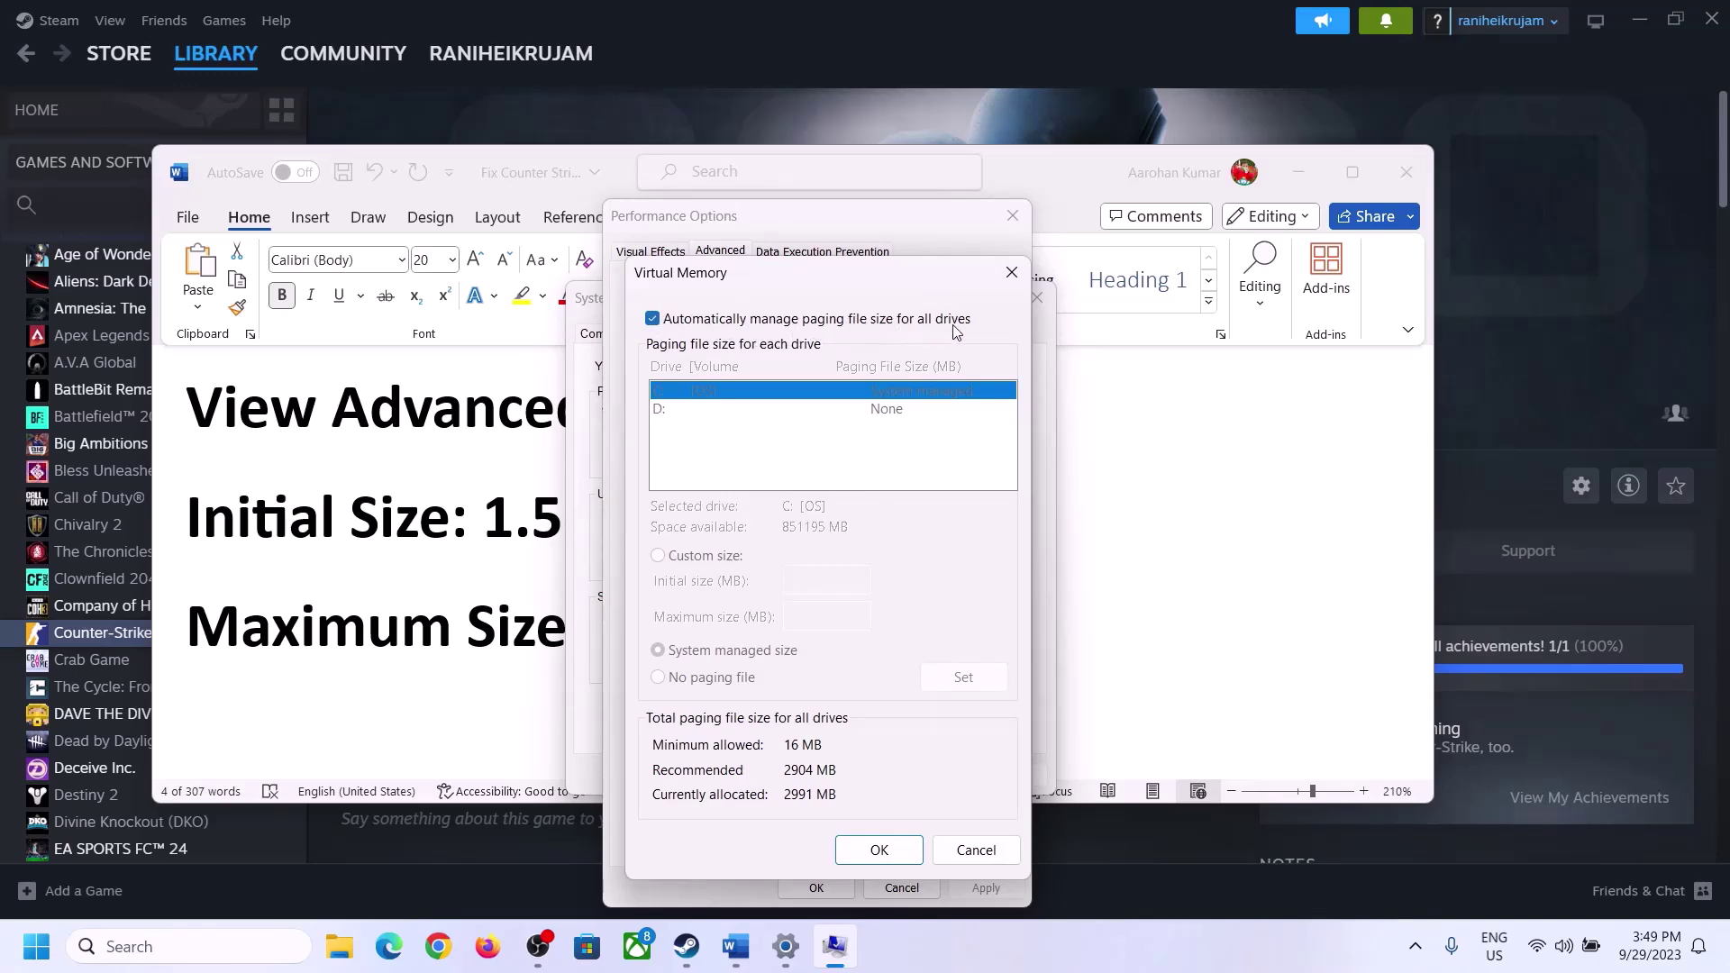
left_click(653, 323)
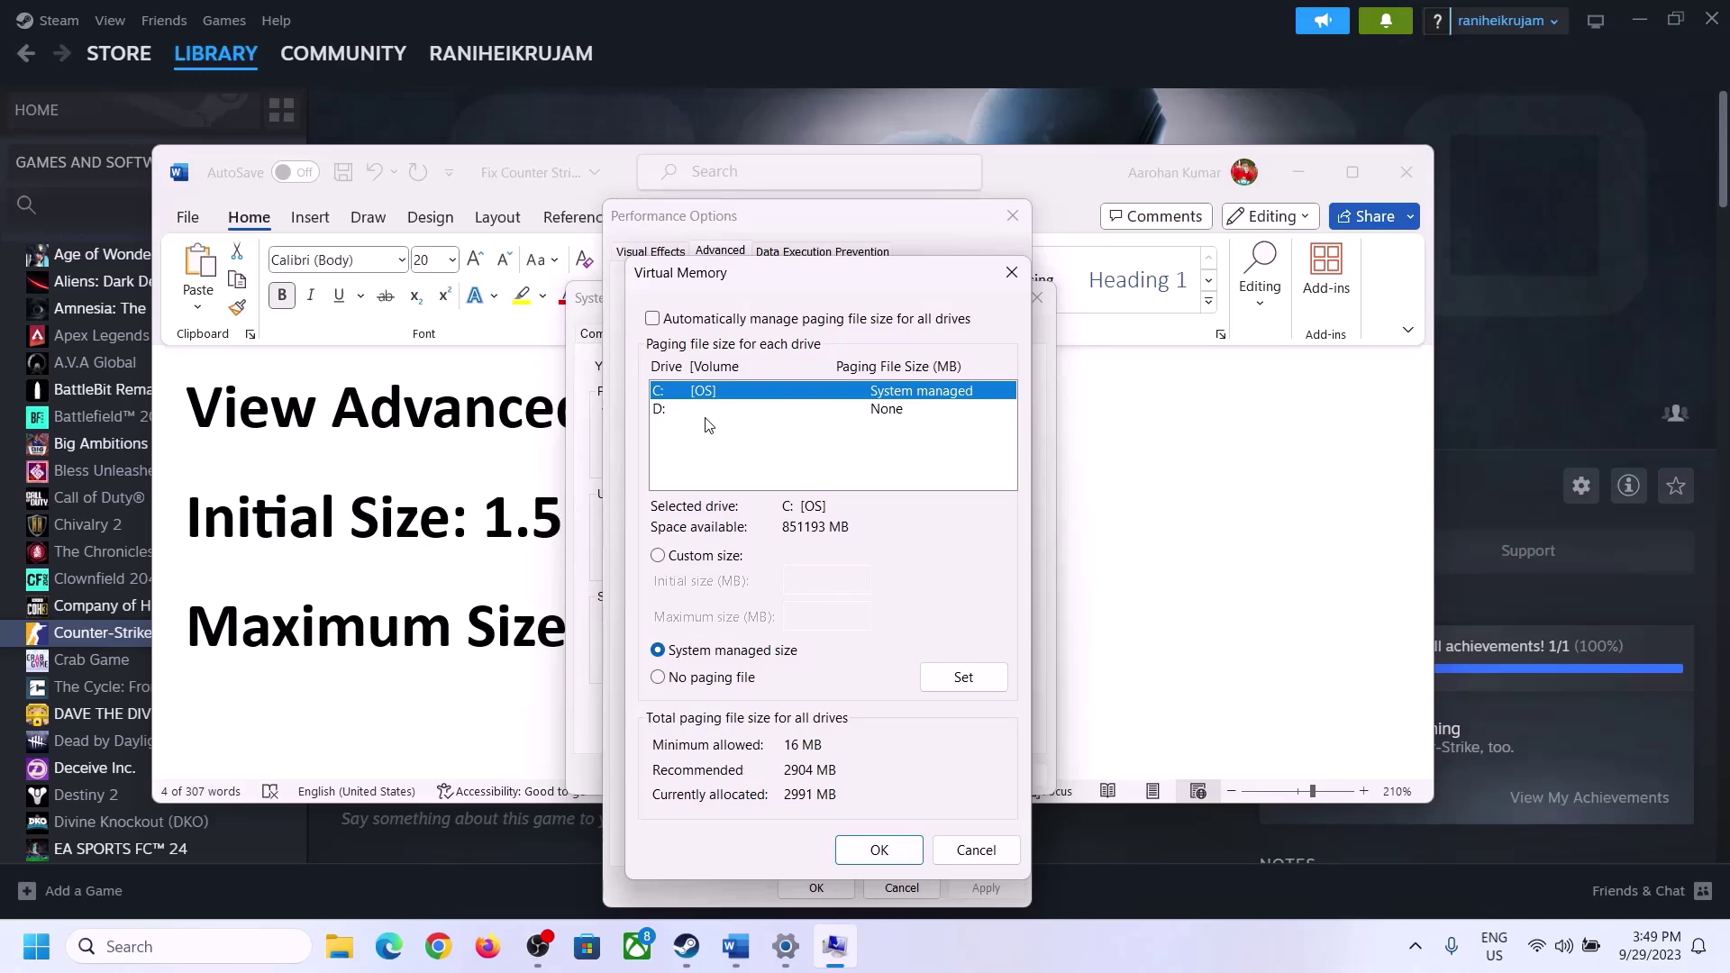
left_click(659, 556)
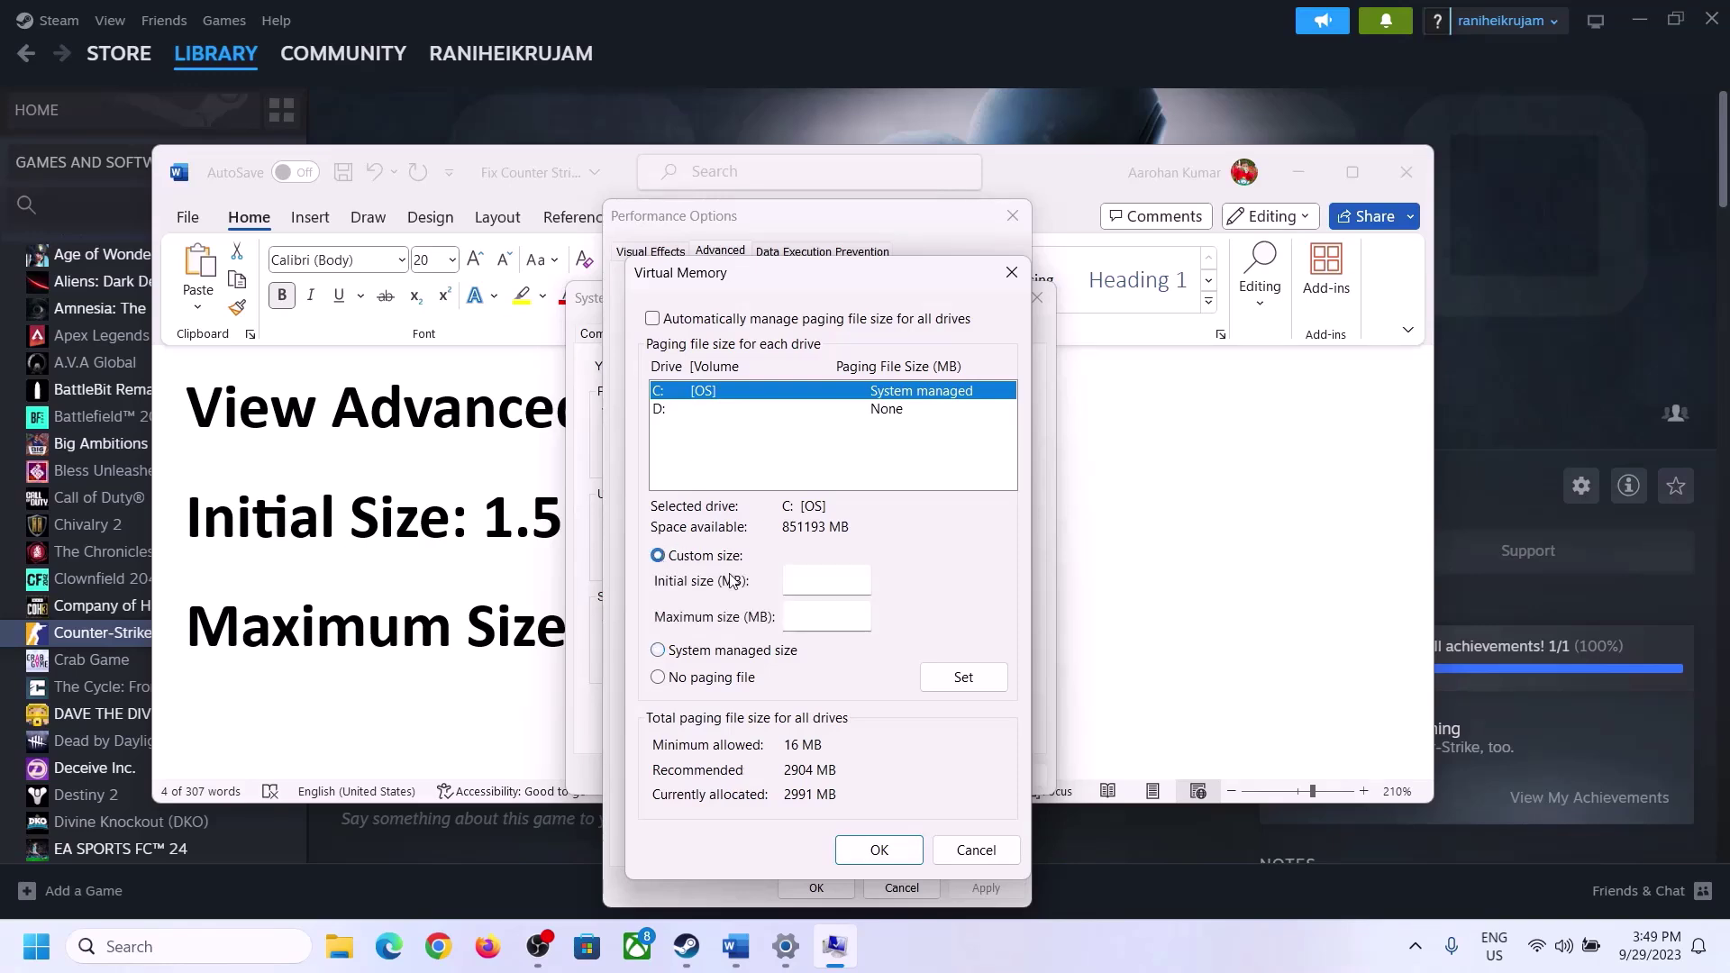
Step: Highlight the 1.5 x Total Ram rule in the document and look up the installed RAM on the Windows Settings About page
left_click(475, 538)
left_click_drag(532, 518, 891, 522)
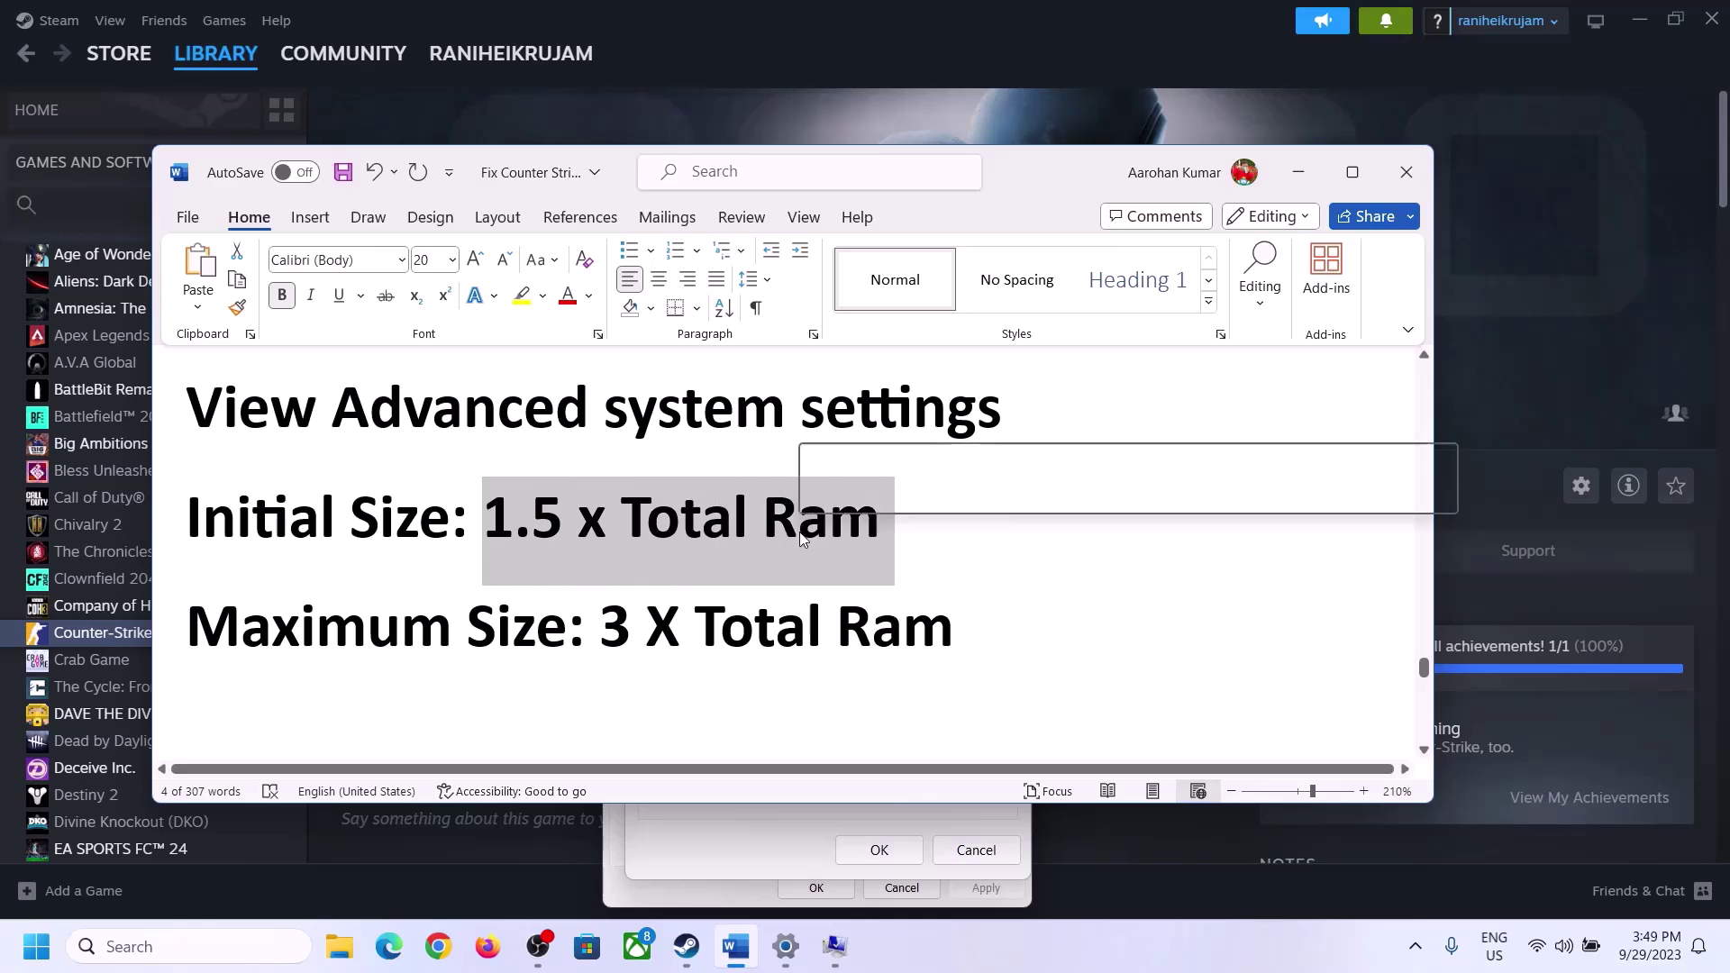
left_click(786, 951)
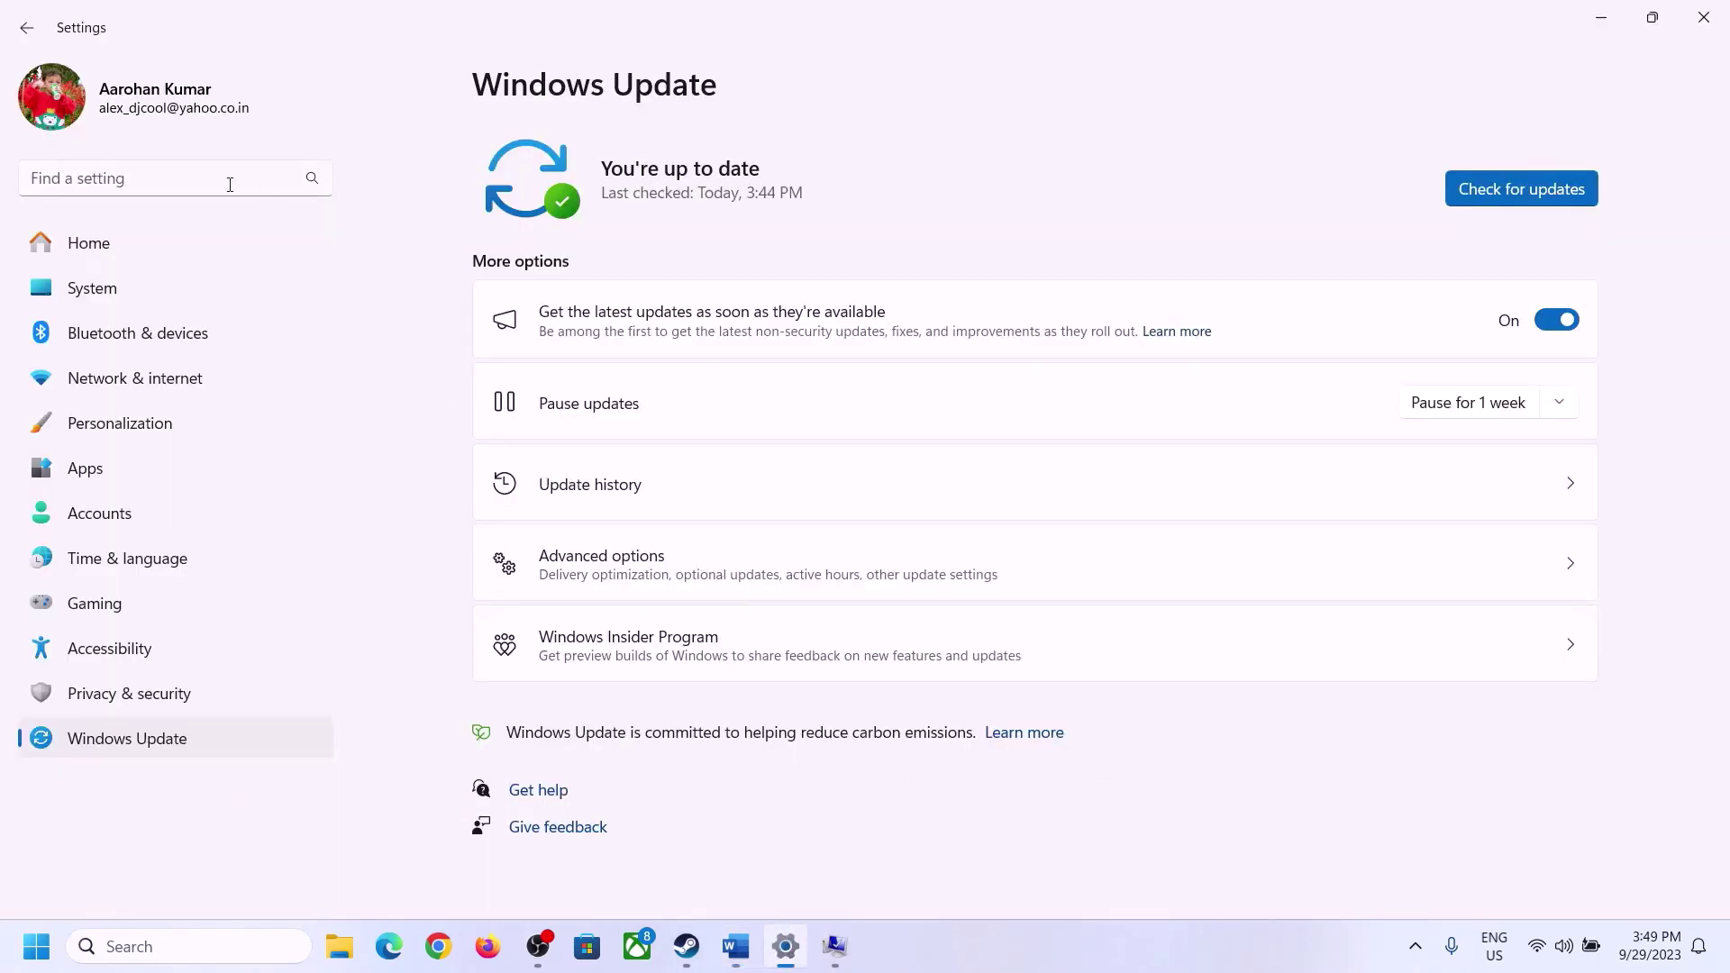
left_click(79, 297)
scroll(568, 757, "down", 8)
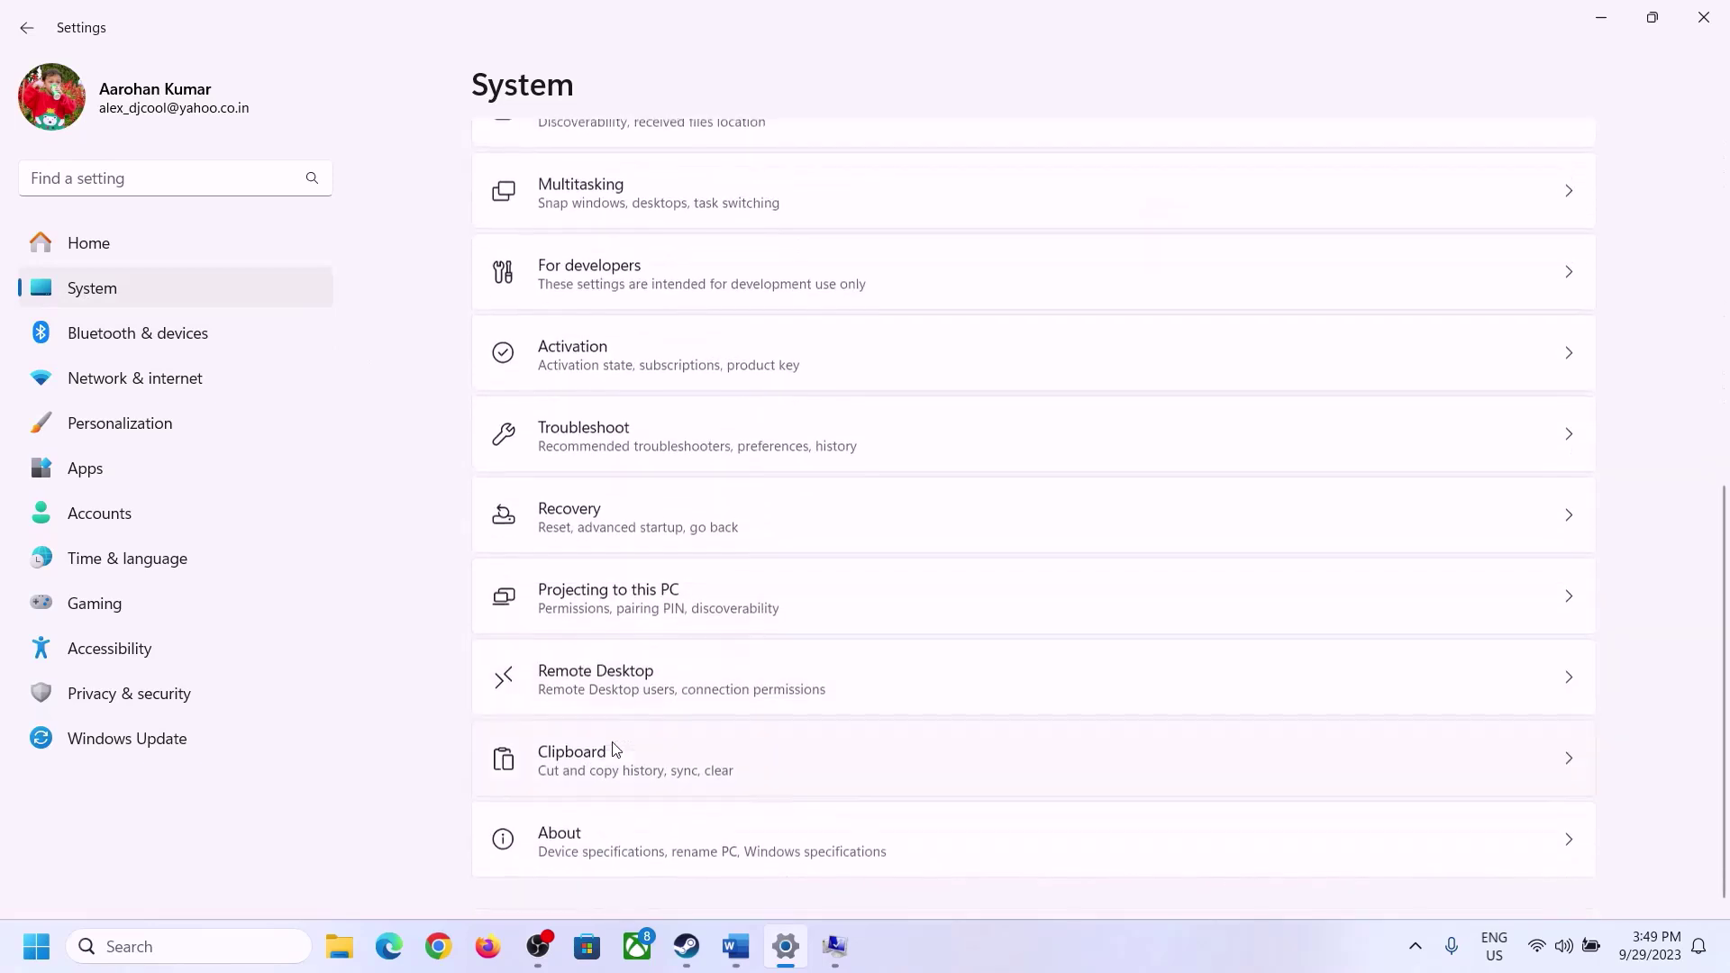
left_click(570, 854)
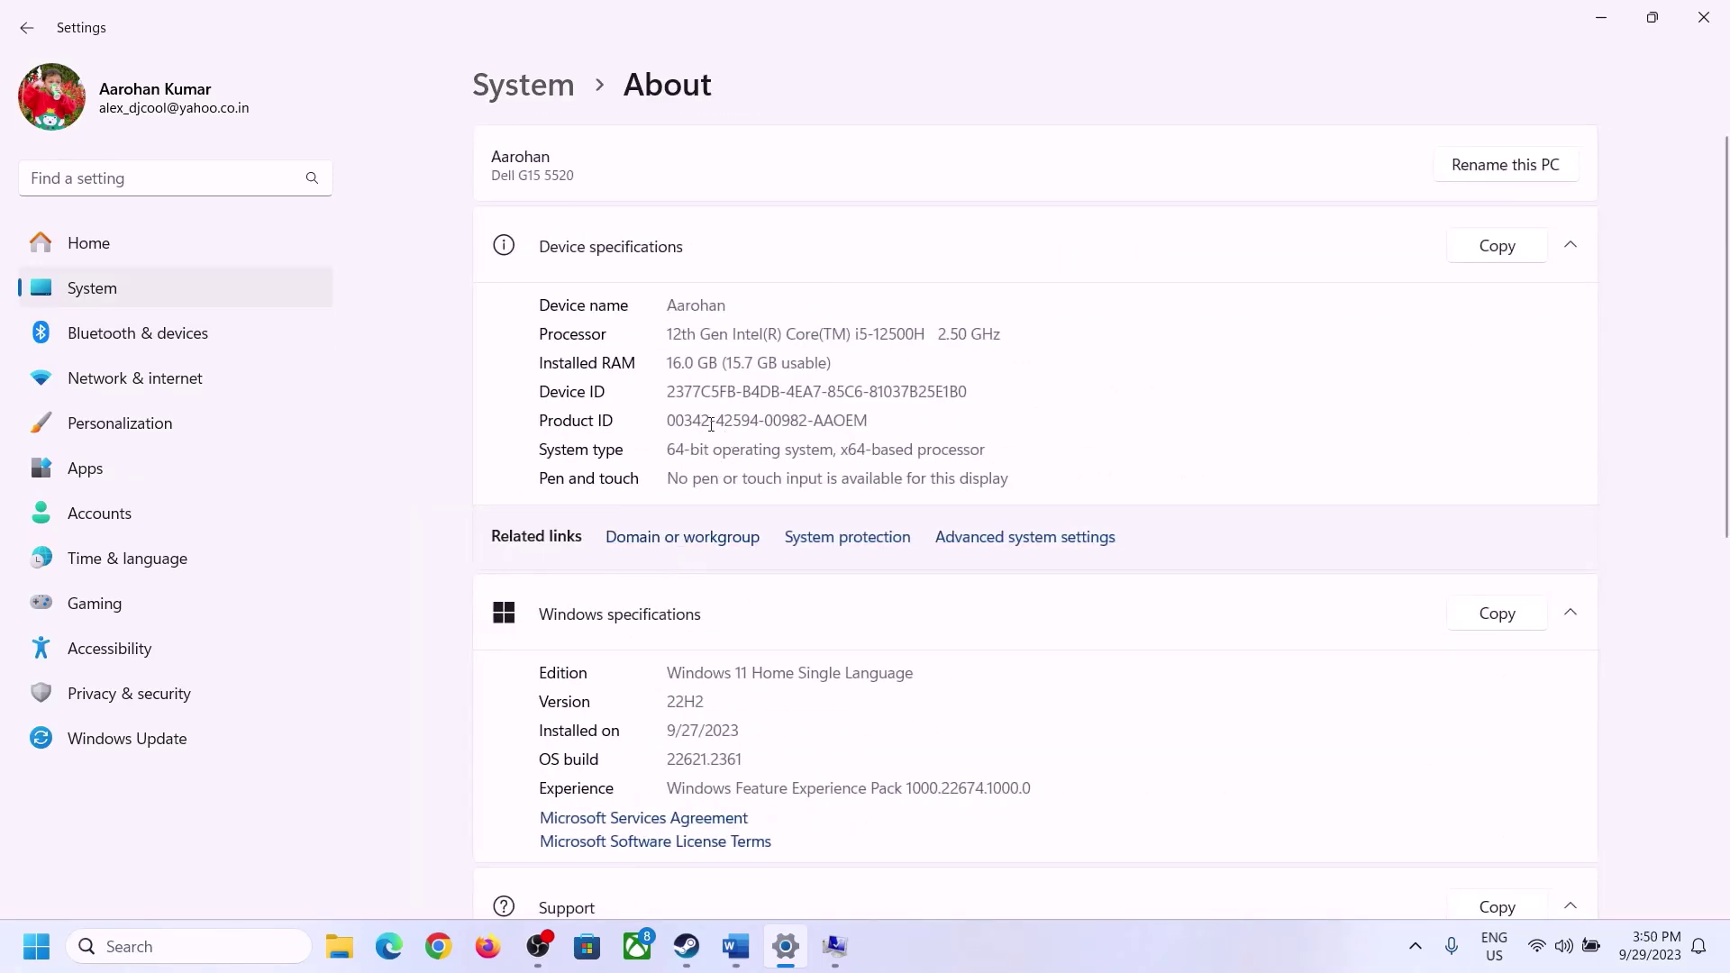
left_click_drag(680, 361, 658, 366)
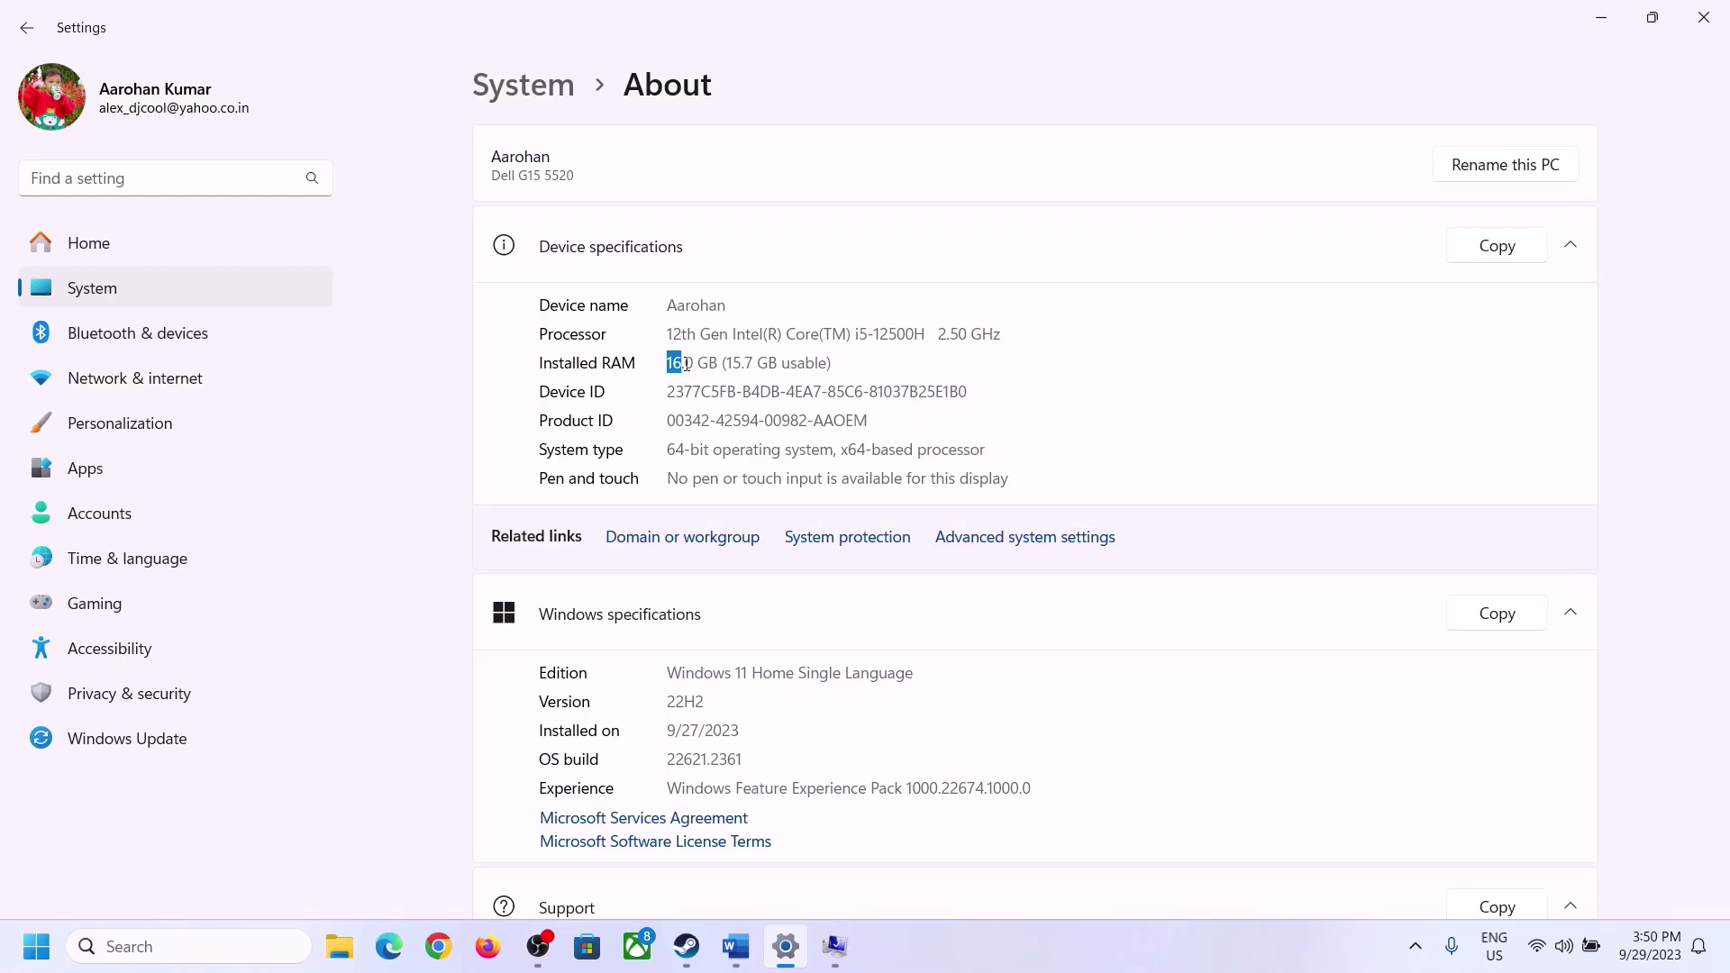
left_click(695, 365)
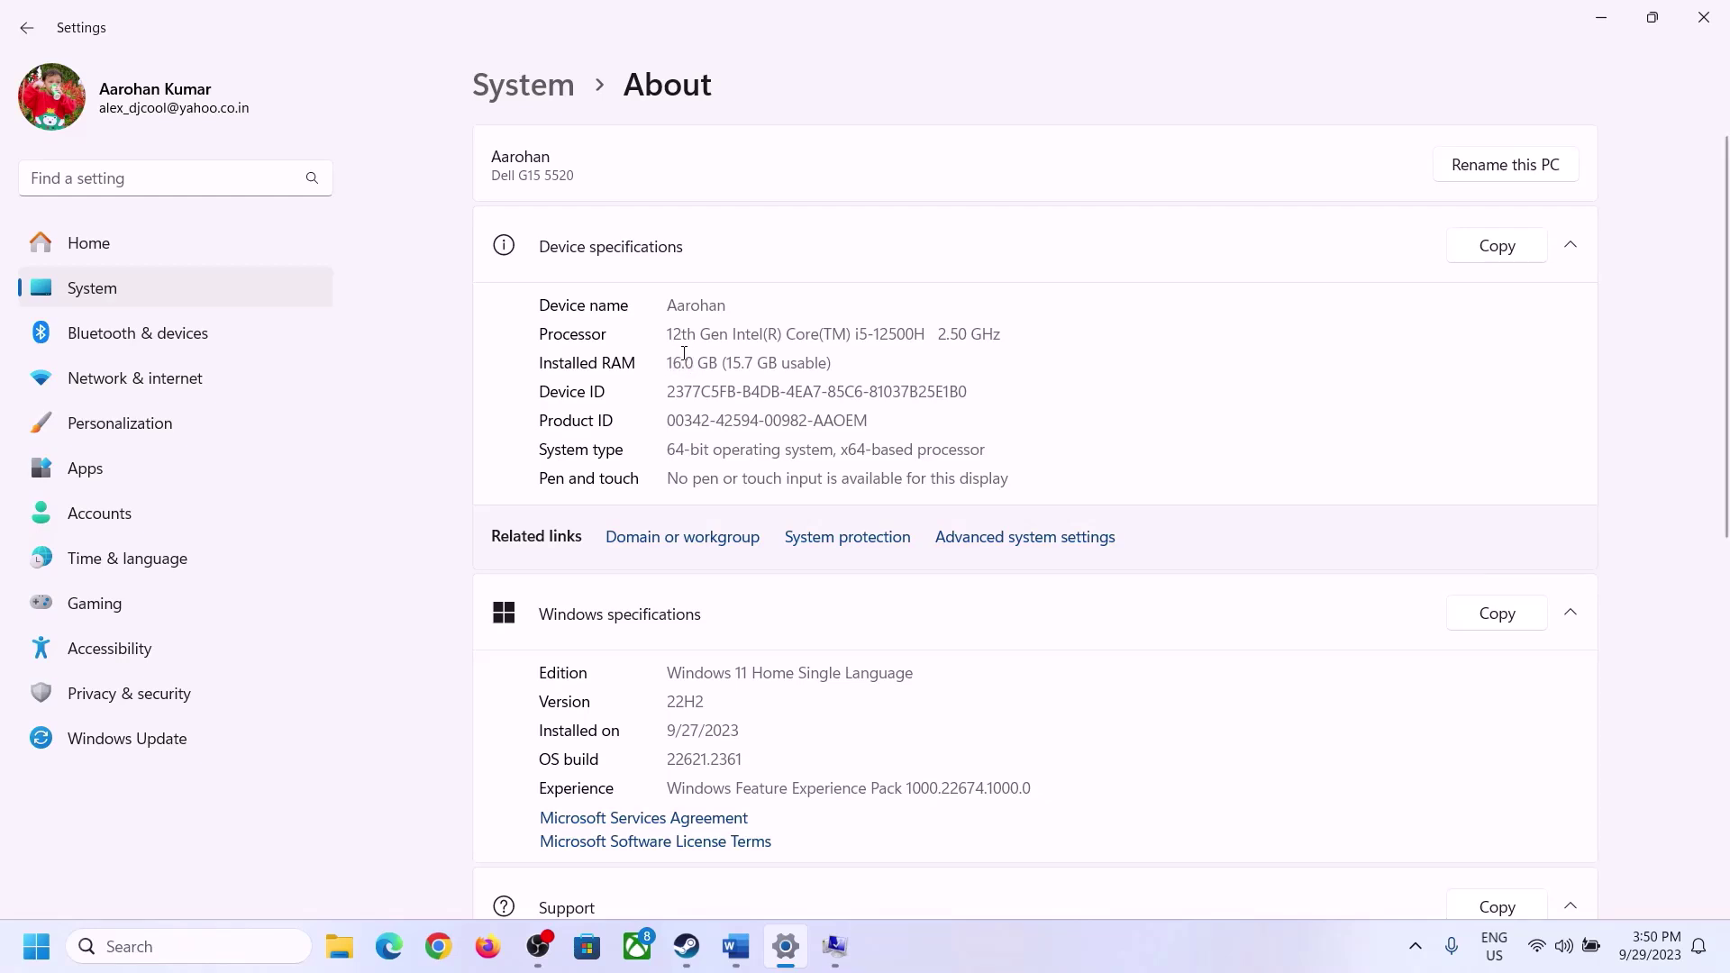
left_click_drag(684, 353, 658, 353)
left_click(834, 948)
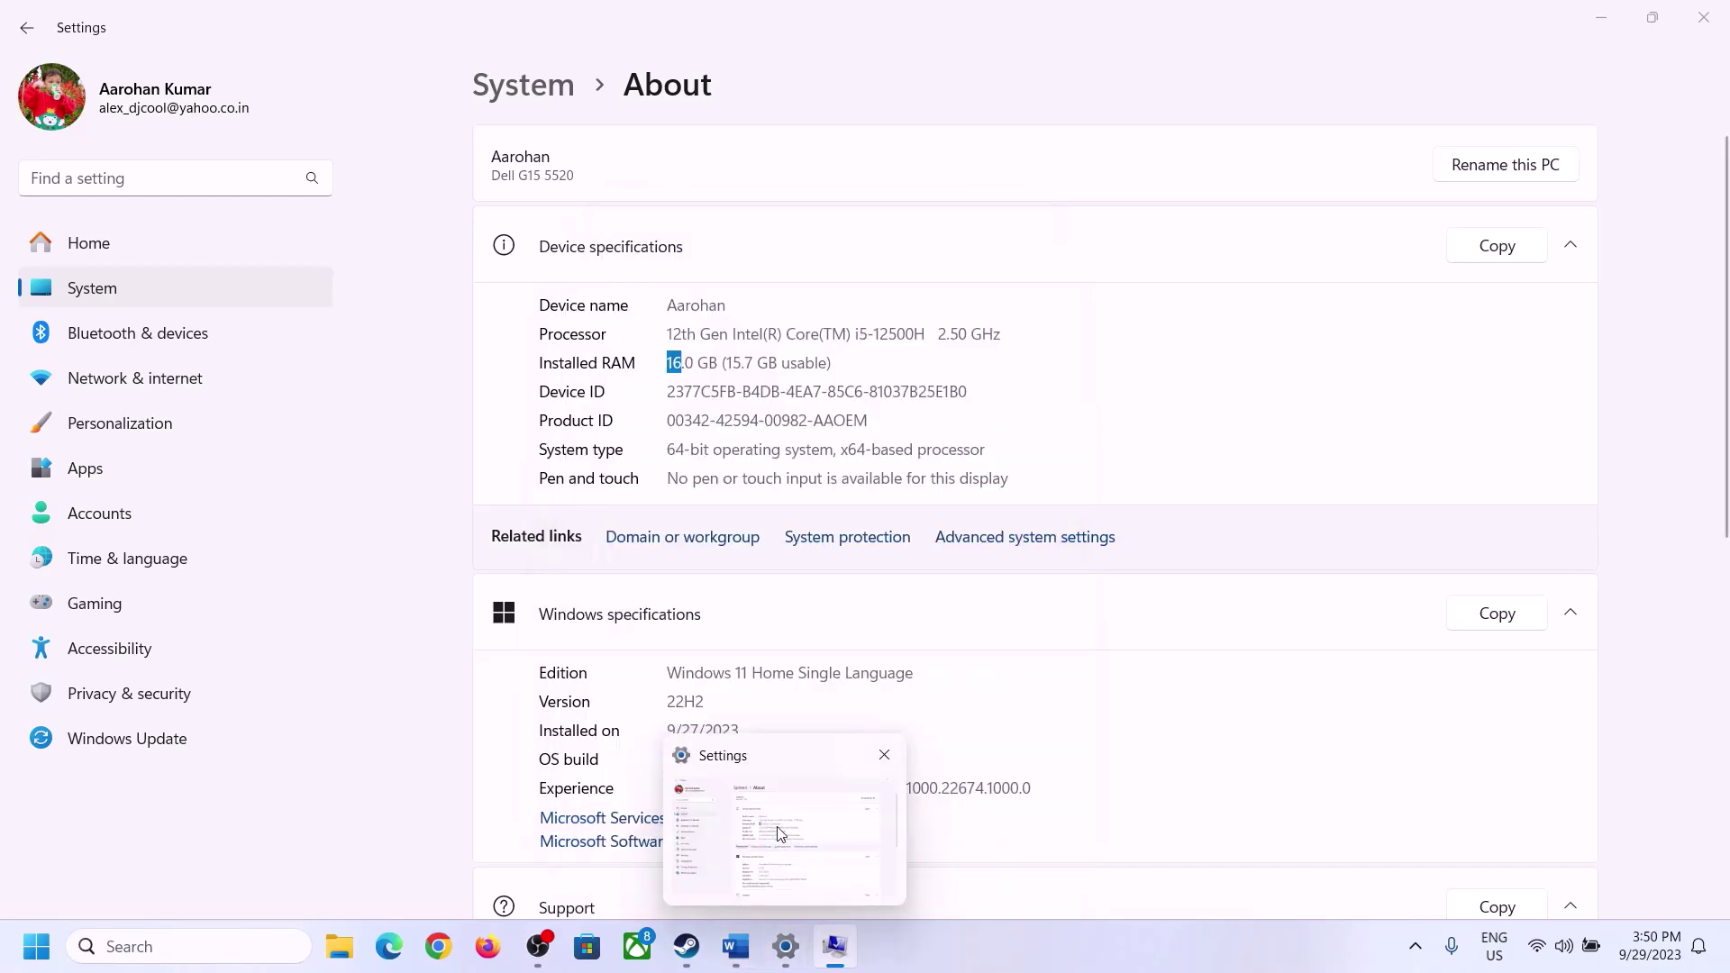
Step: Open Calculator with the Run command "calc", place it beside the Virtual Memory dialog, and consult the document's Initial Size rule
left_click(780, 833)
key("super+r")
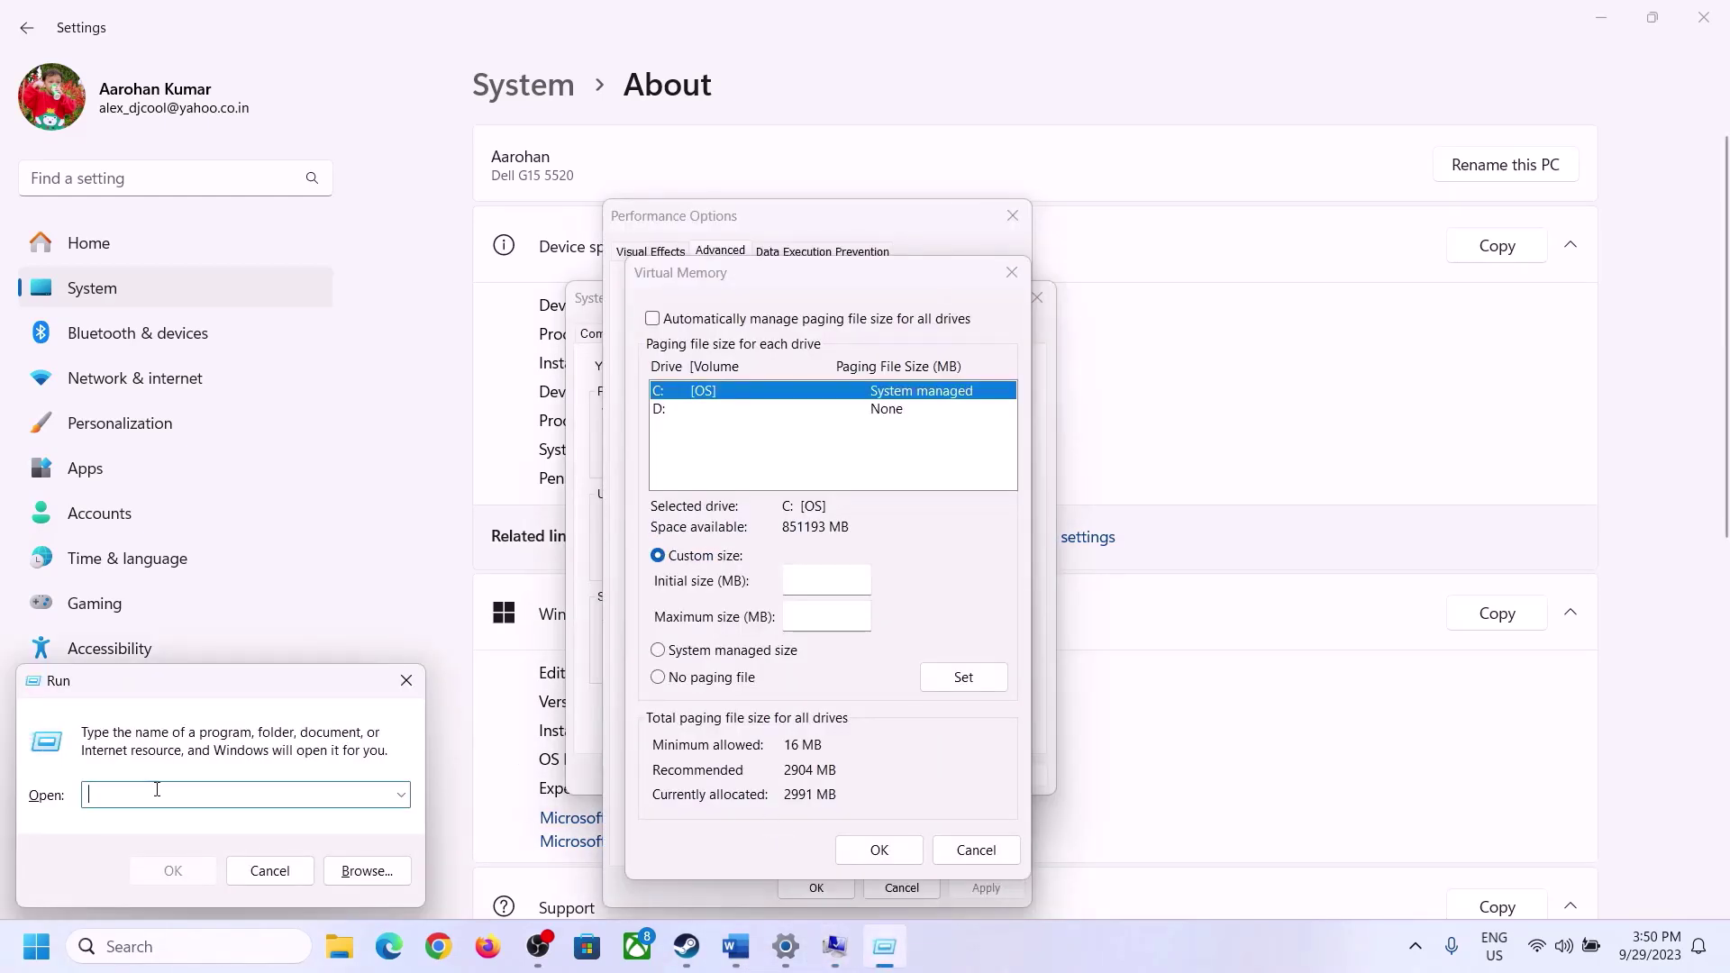
type("calc")
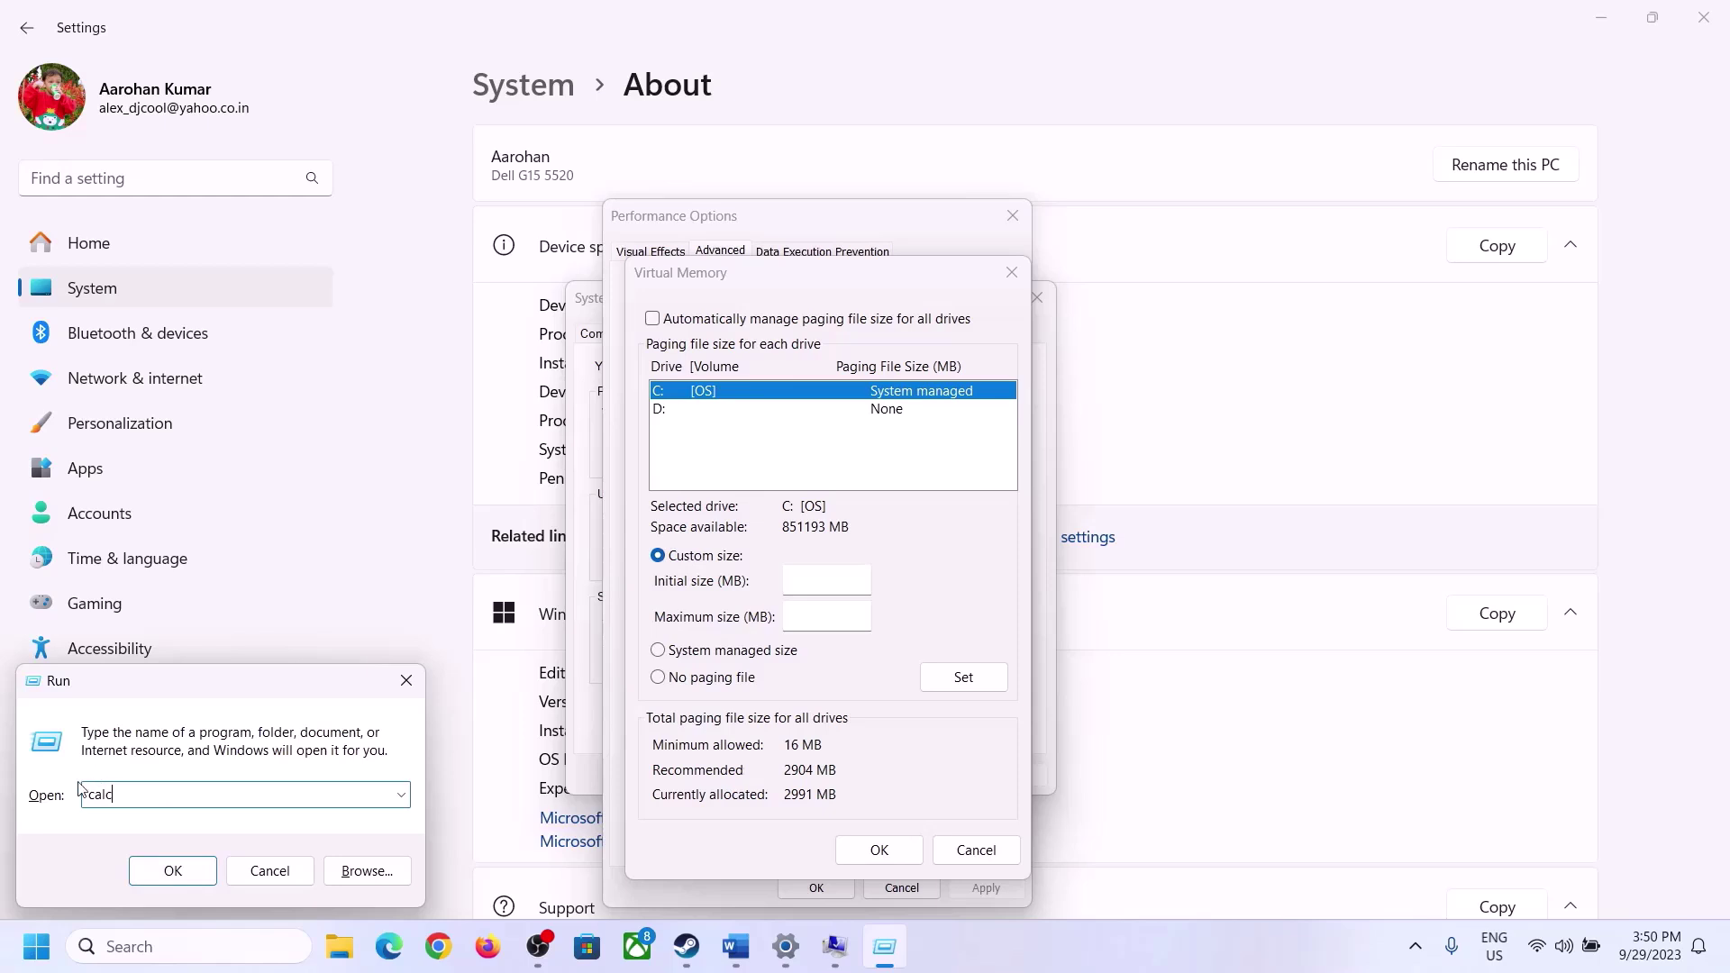
left_click(167, 870)
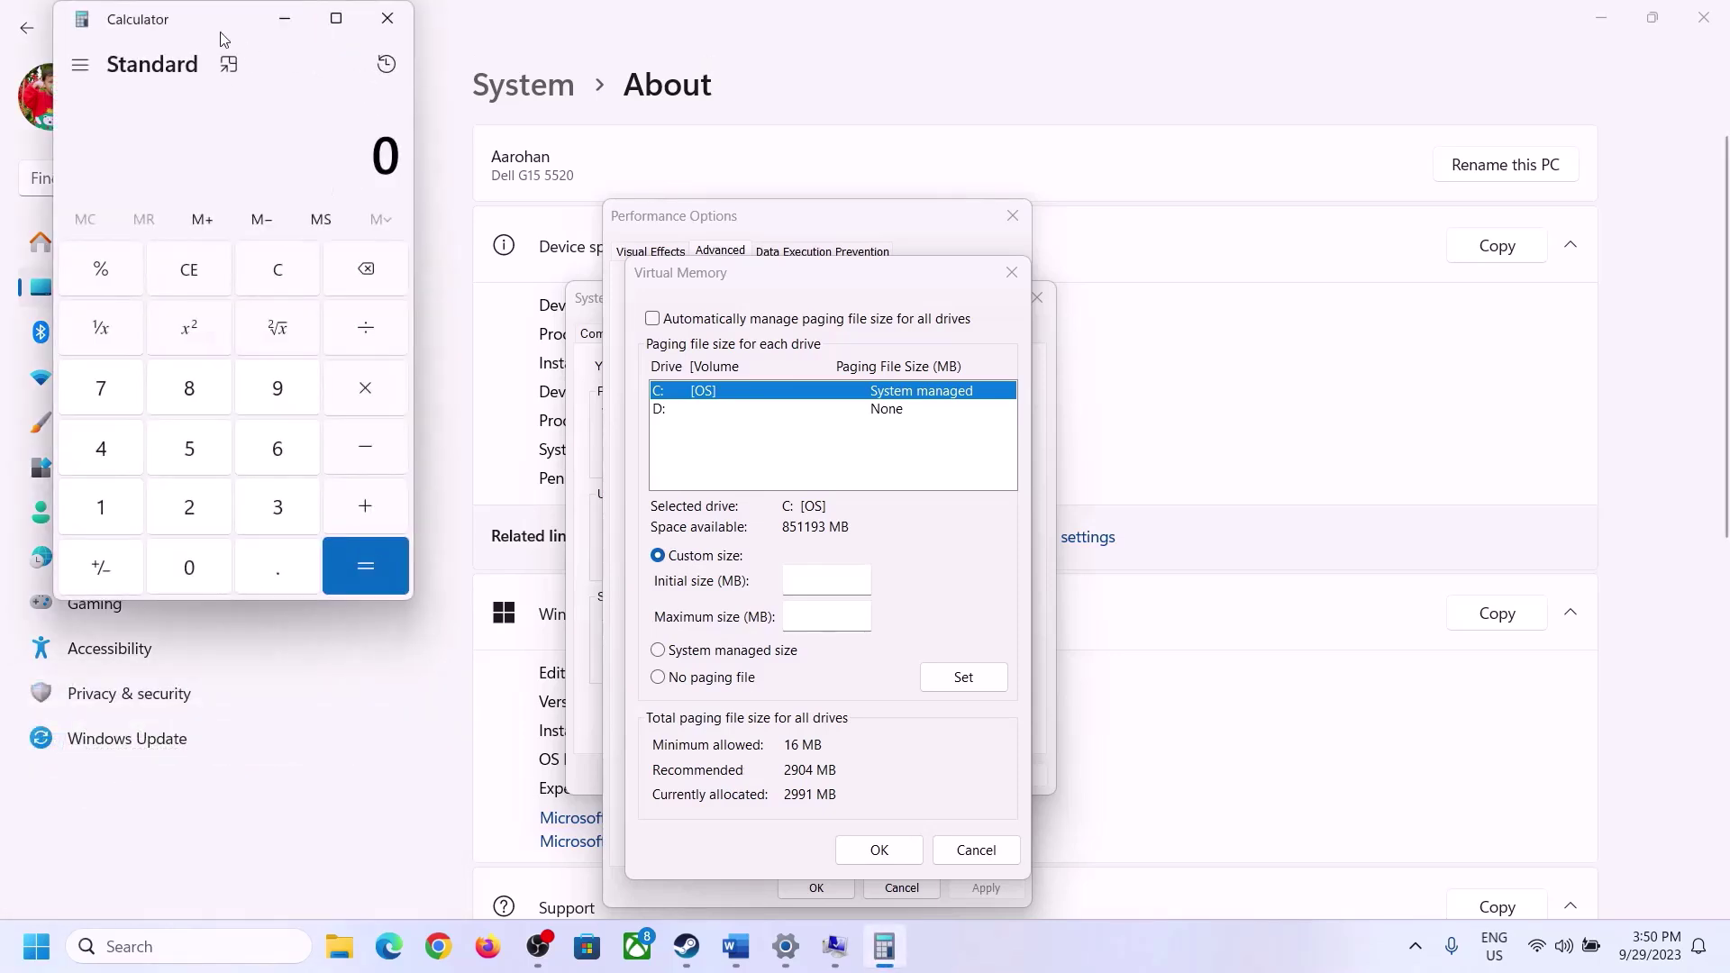
left_click_drag(223, 39, 1268, 302)
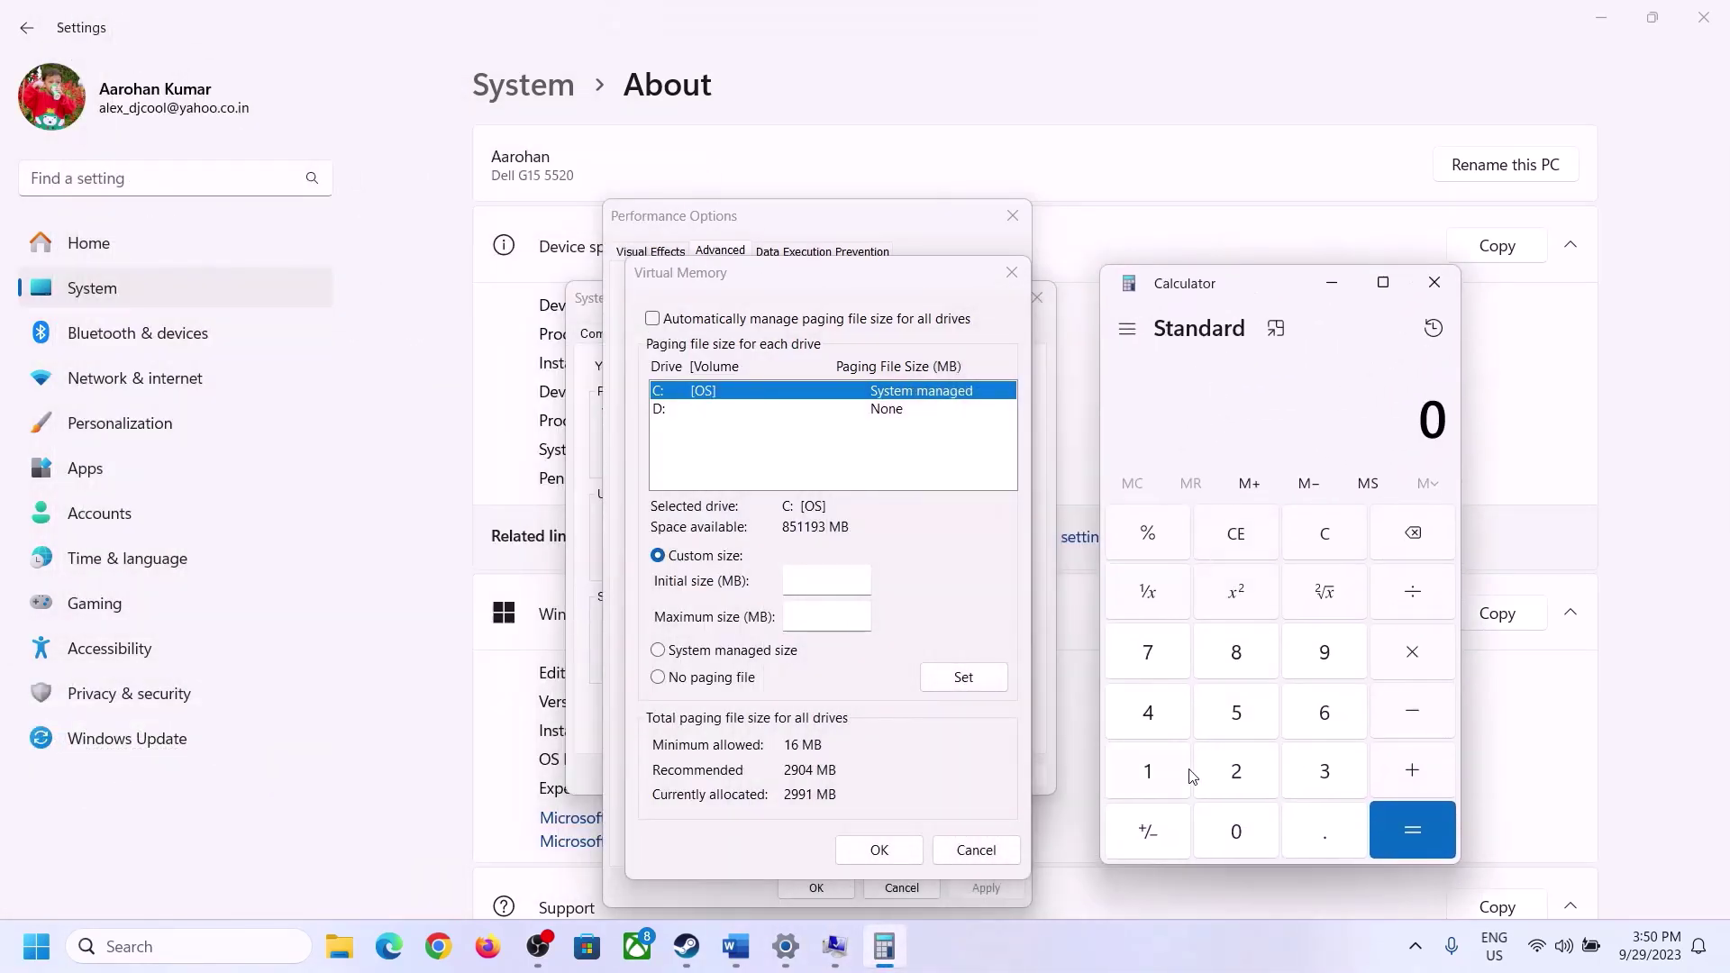
left_click(735, 948)
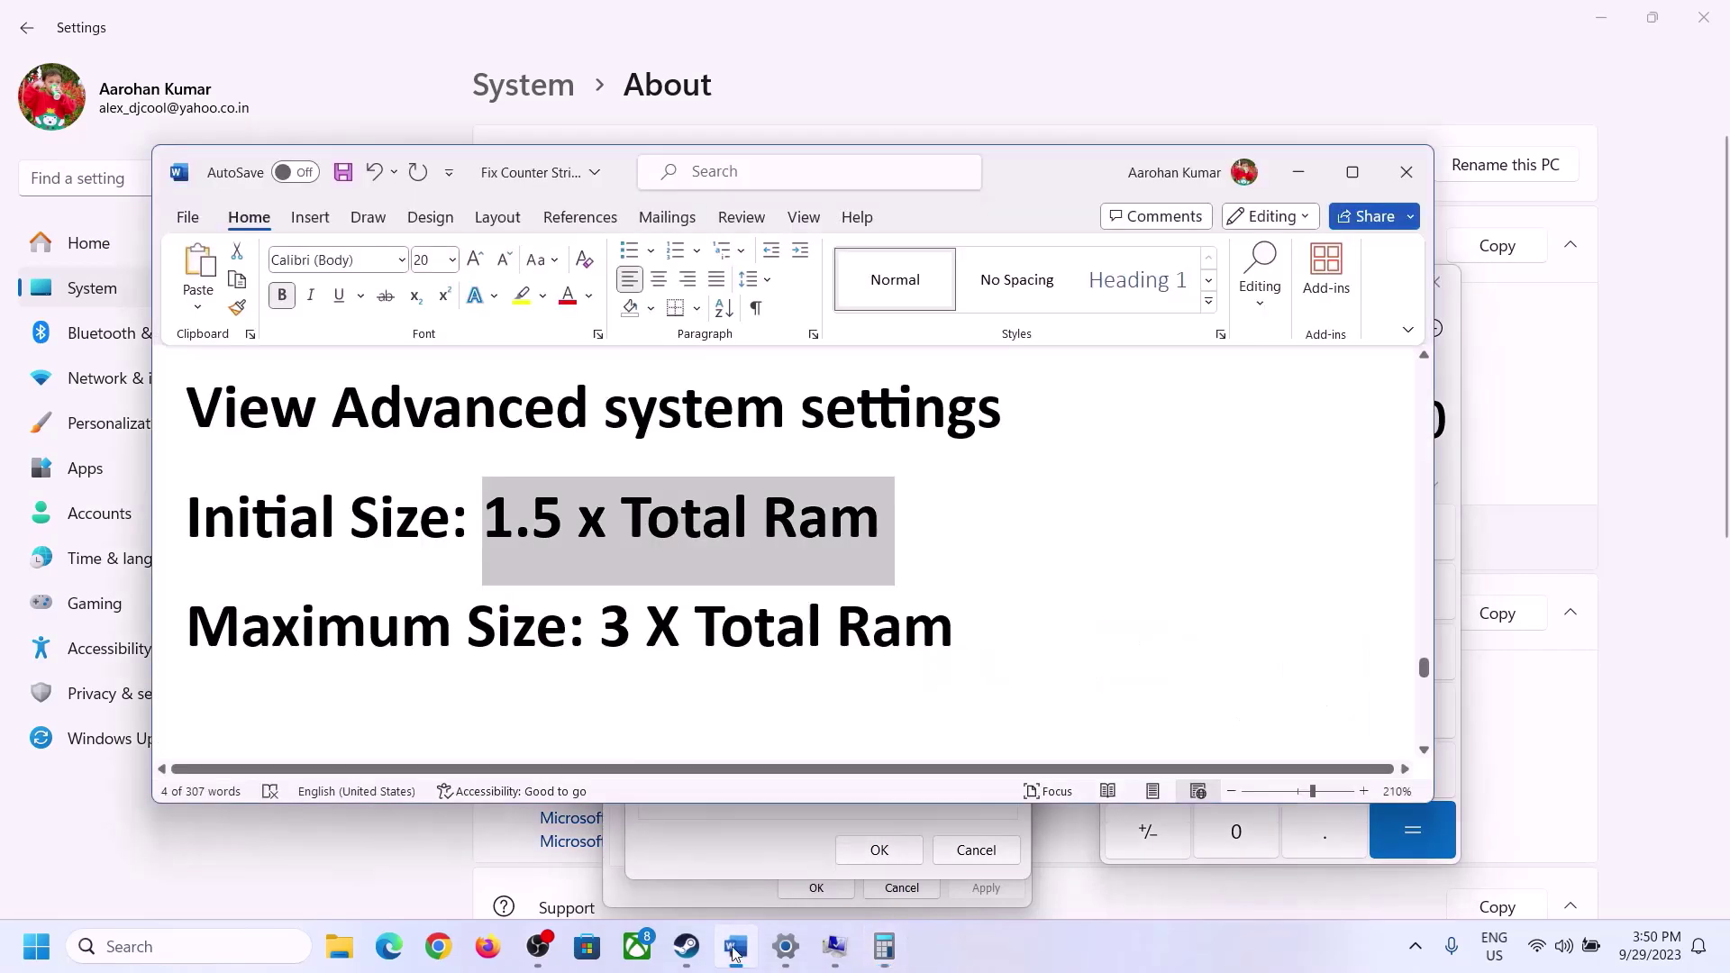
left_click(903, 946)
left_click(1148, 771)
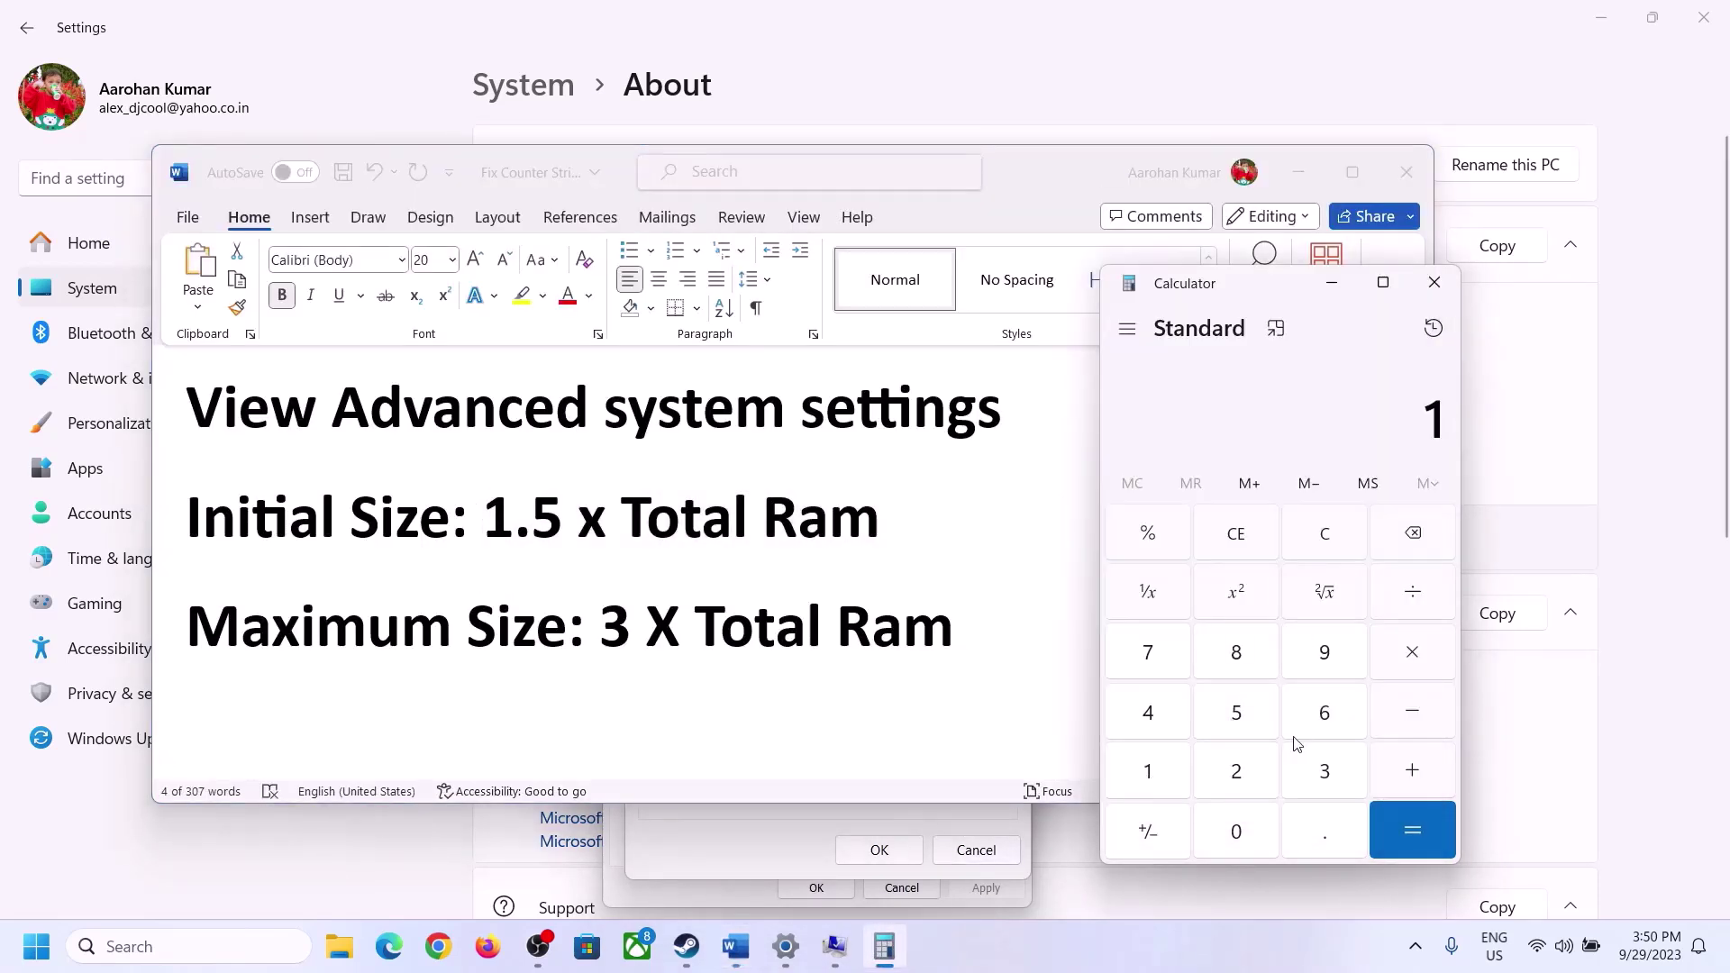
left_click(1318, 726)
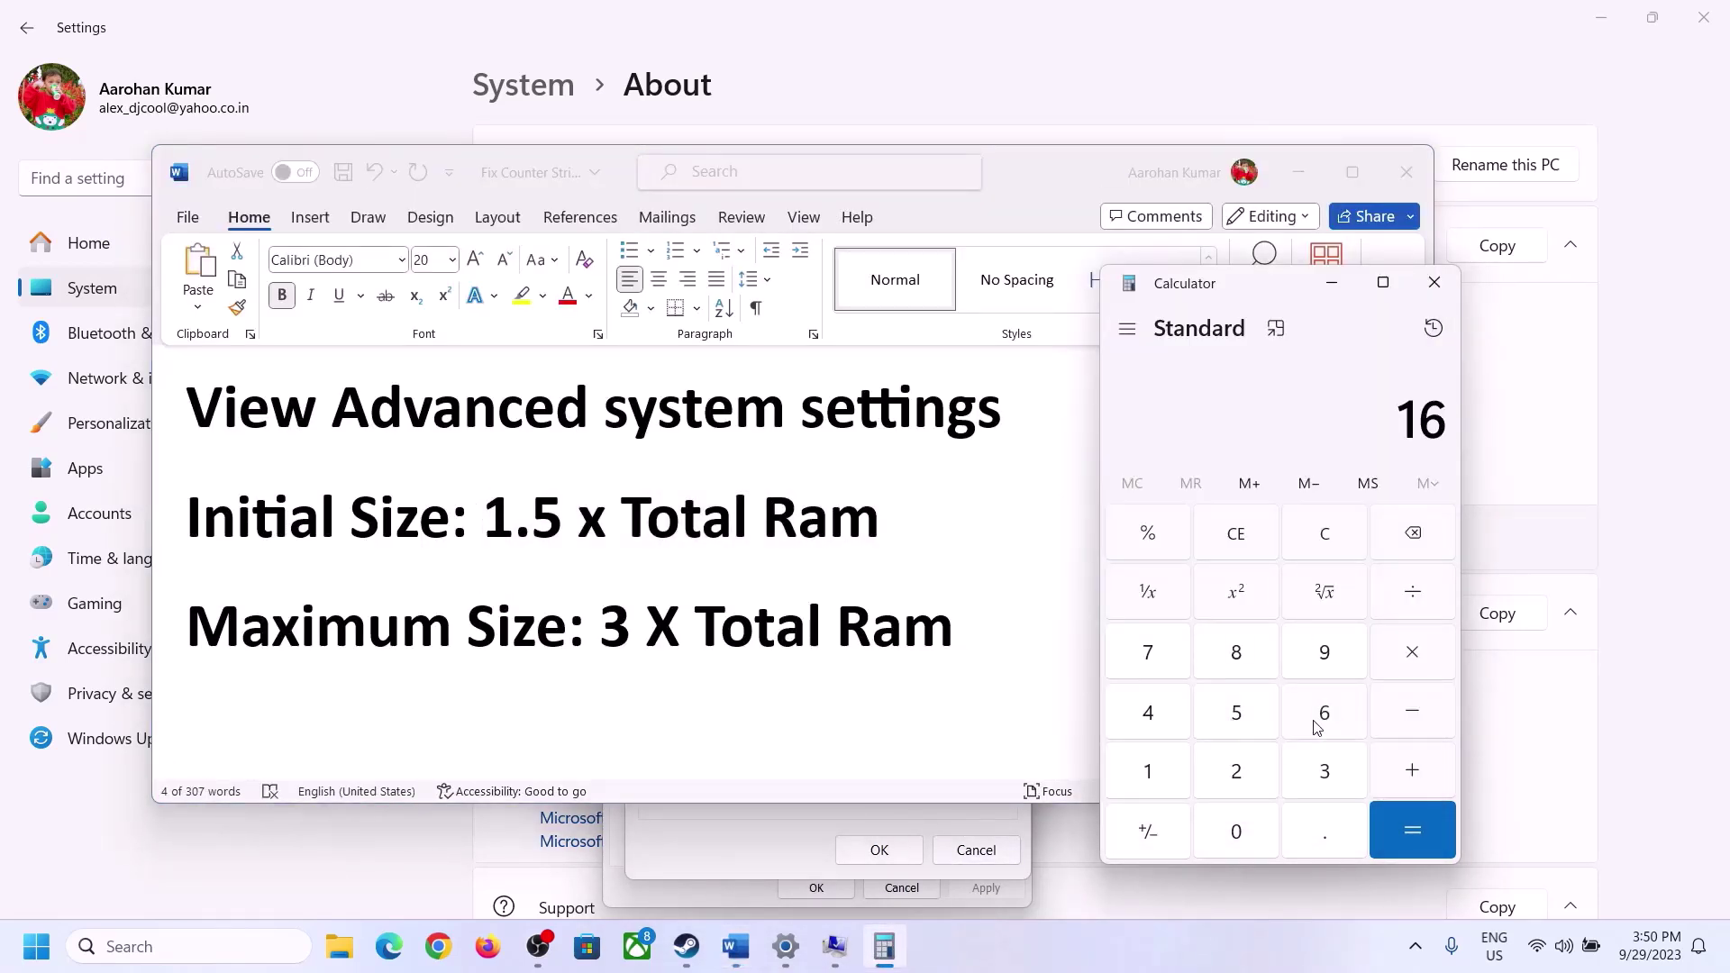
left_click(1328, 548)
Step: Convert the 16 GB of installed RAM to megabytes in Calculator by multiplying 16 by 1024
left_click(1161, 773)
left_click(1317, 721)
left_click(1412, 664)
left_click(1144, 779)
left_click(1236, 831)
left_click(1236, 771)
left_click(1157, 719)
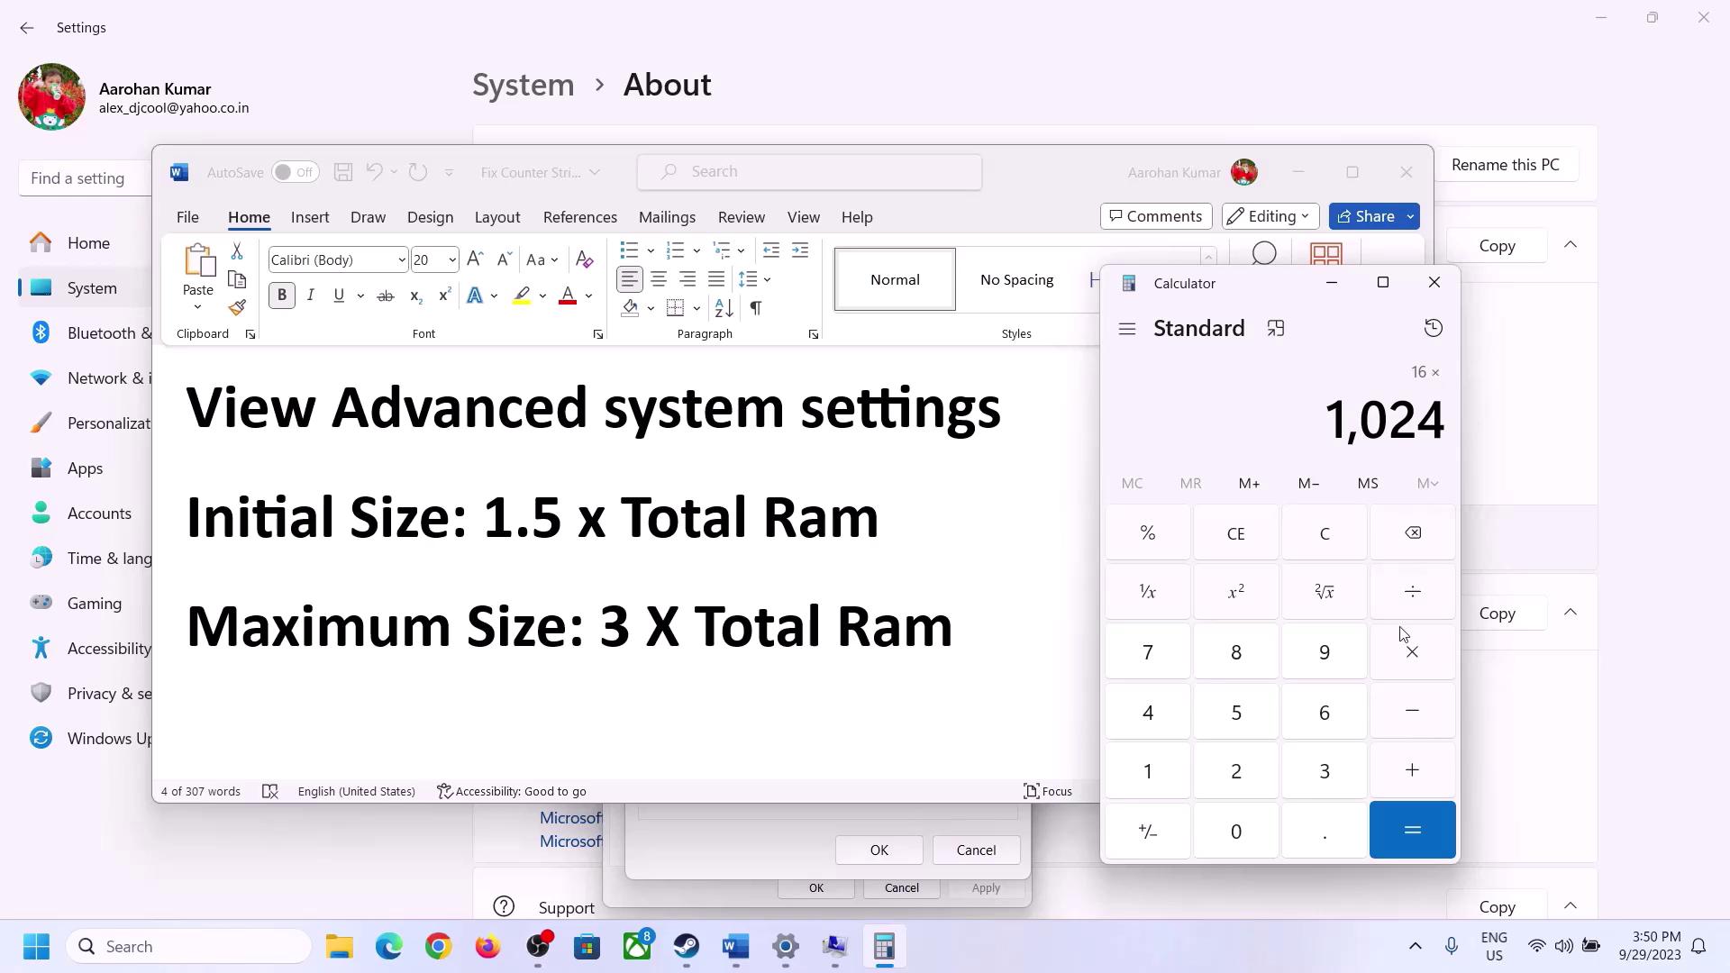
left_click(1412, 836)
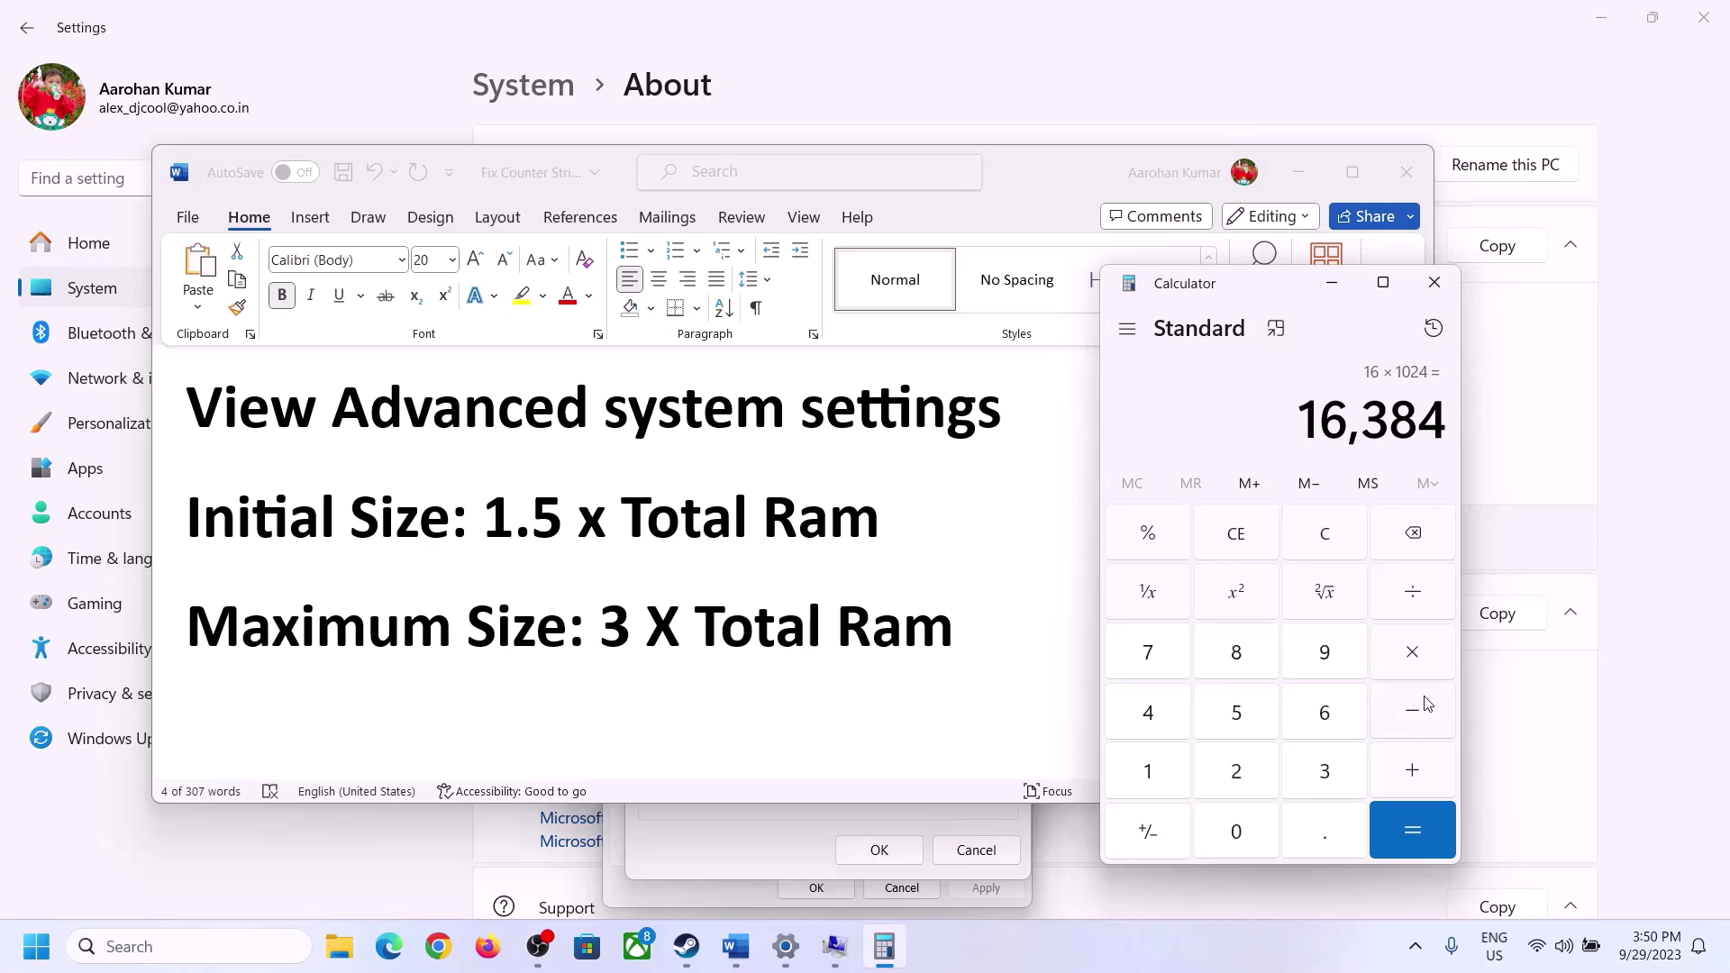
Step: Multiply the RAM in megabytes by 1.5 to get the initial paging file size
left_click(1414, 657)
left_click(1171, 777)
left_click(1318, 833)
left_click(1237, 716)
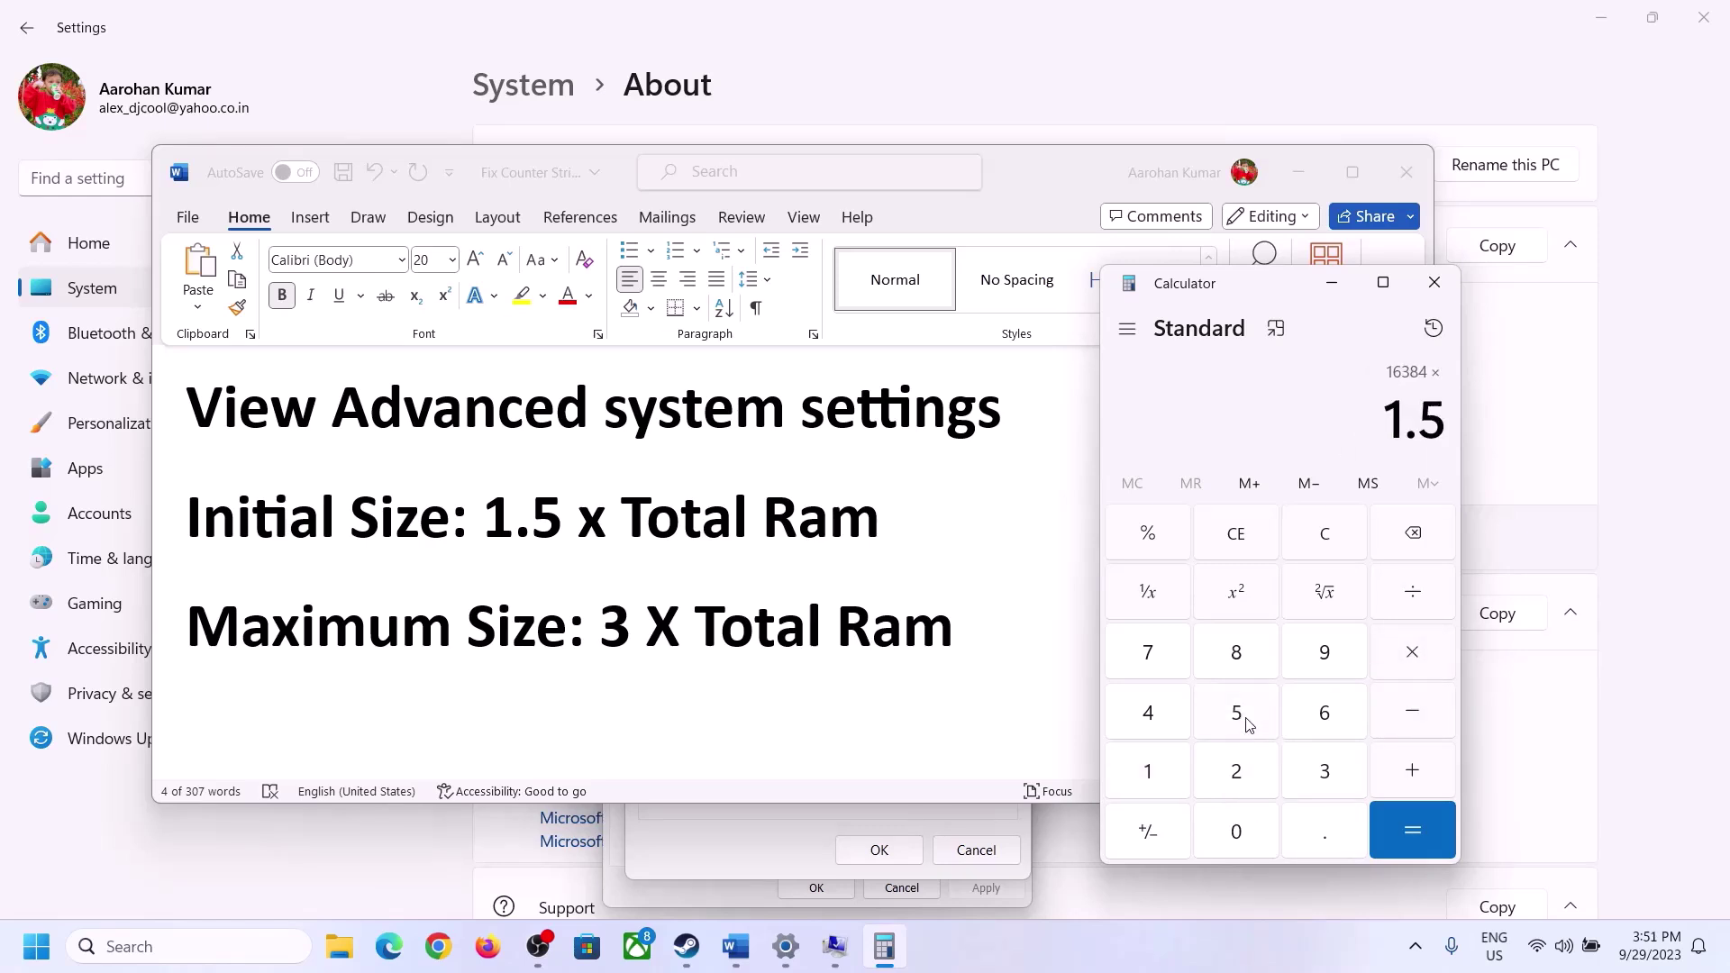
left_click(1411, 827)
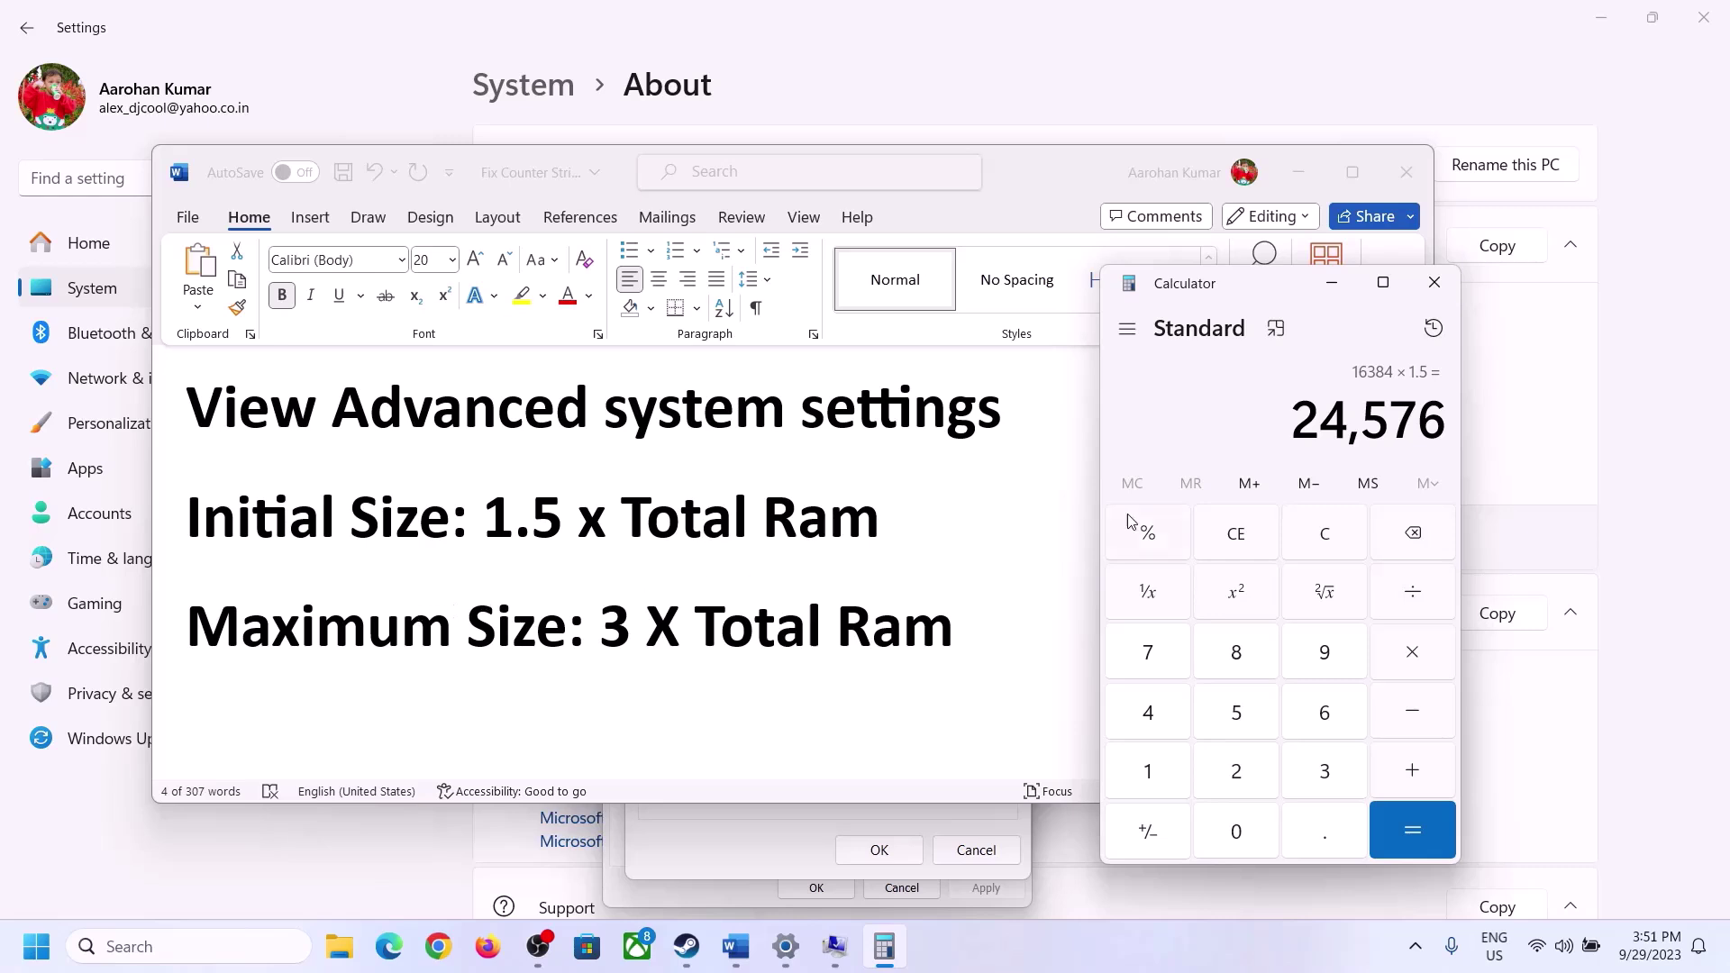
Step: Set the initial paging file size for drive C to 24576 MB and move on to the maximum size
left_click(798, 813)
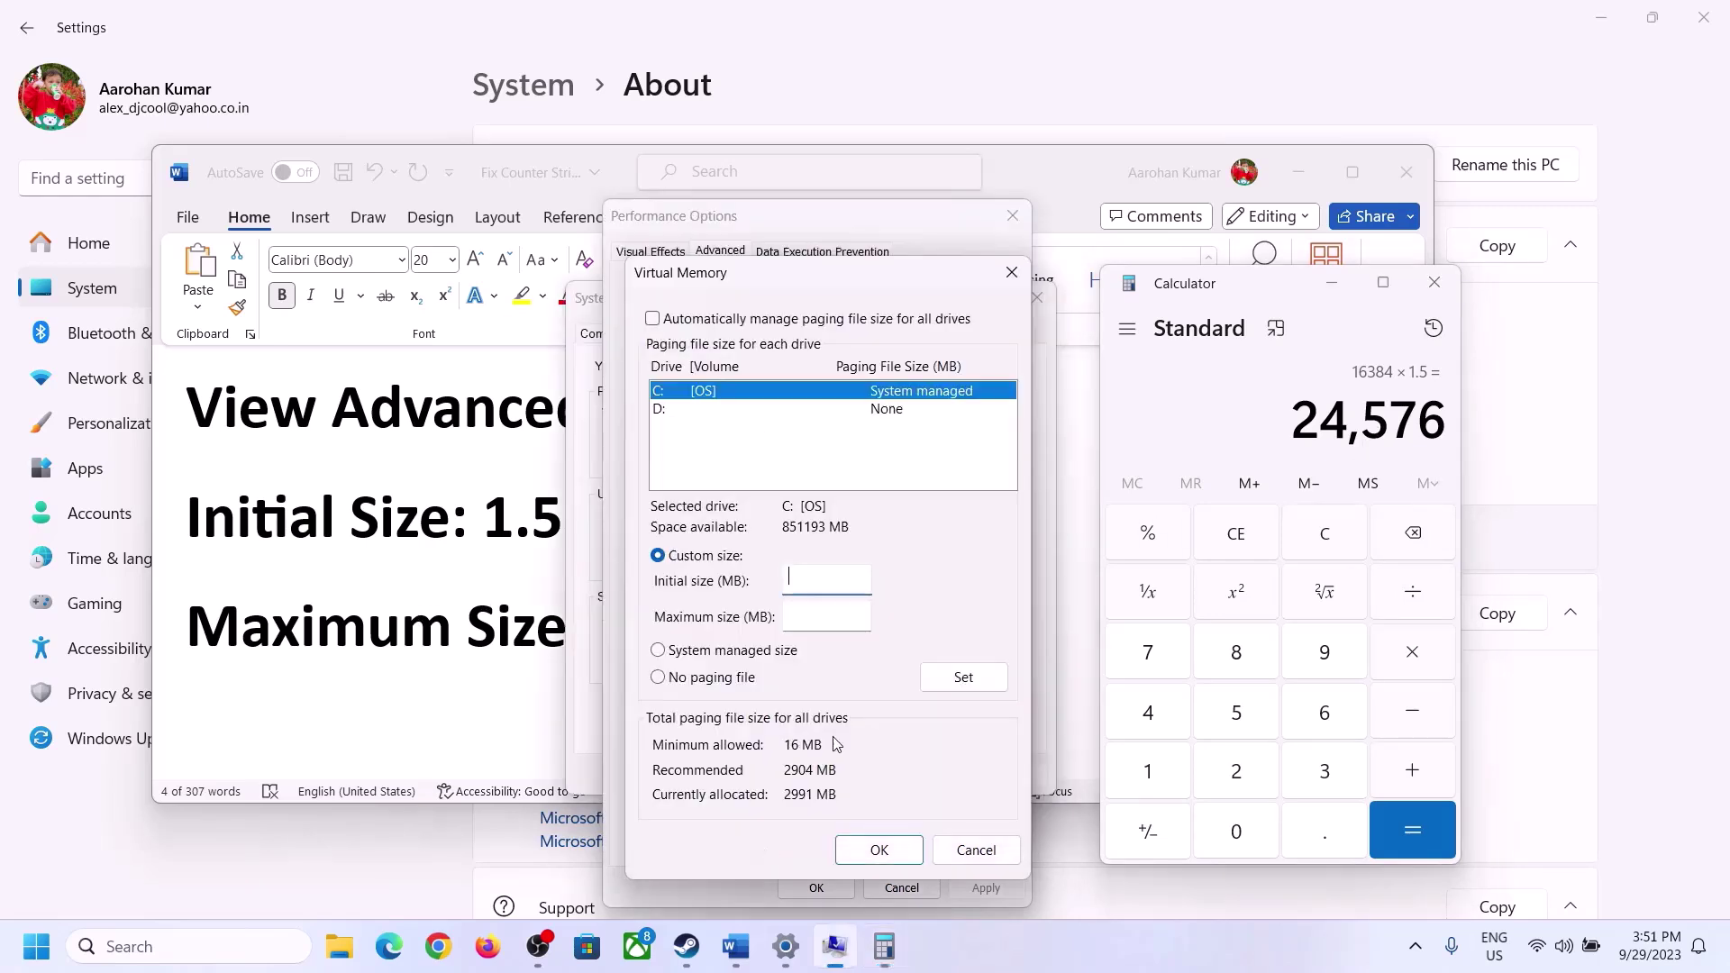
type("24576")
left_click(866, 615)
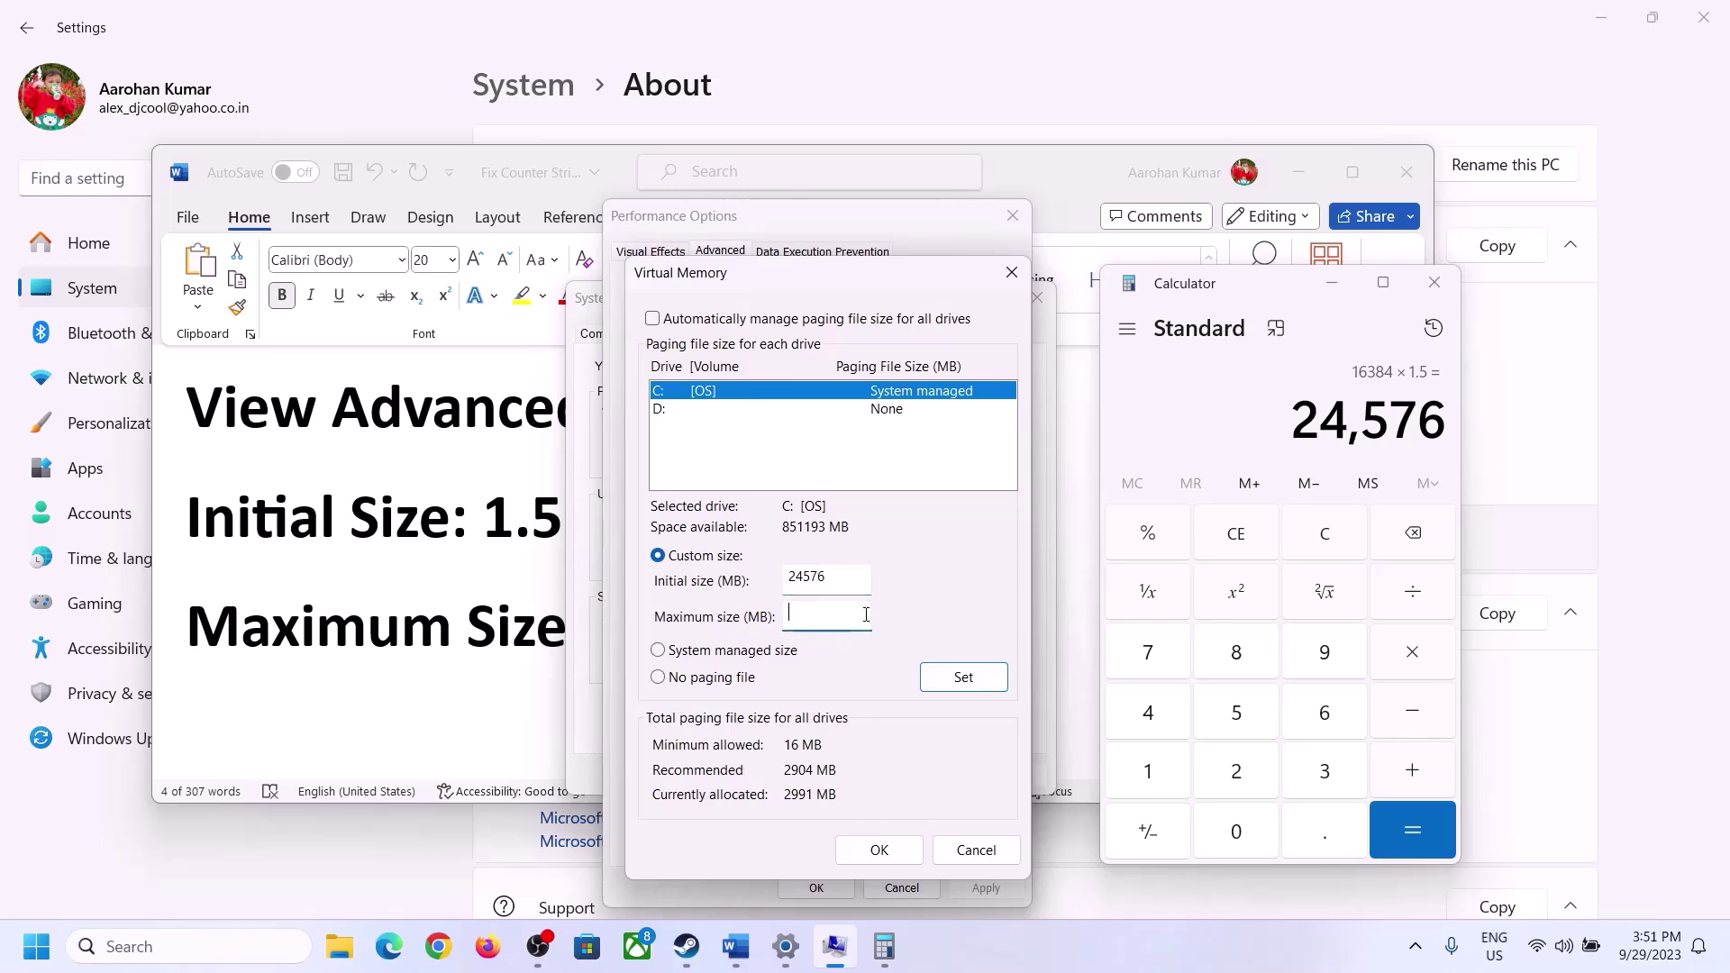
Step: Check the Maximum Size rule in the document, clear Calculator, and review the installed RAM on the Settings About page
left_click(495, 636)
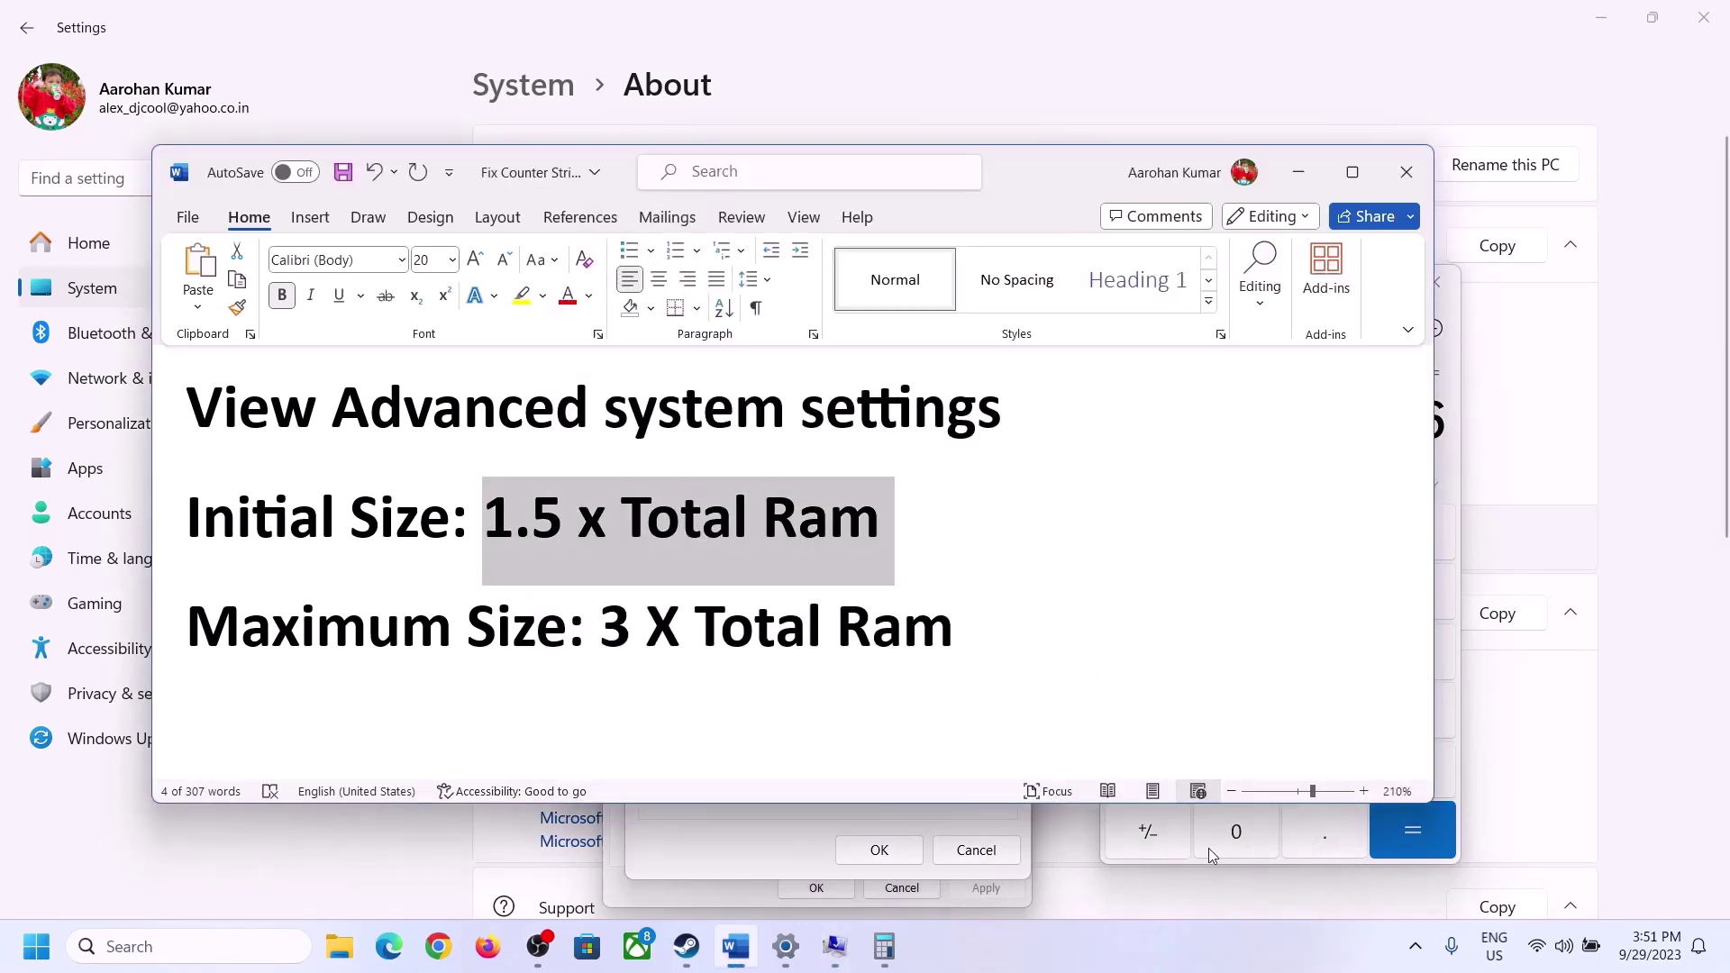
left_click(1456, 483)
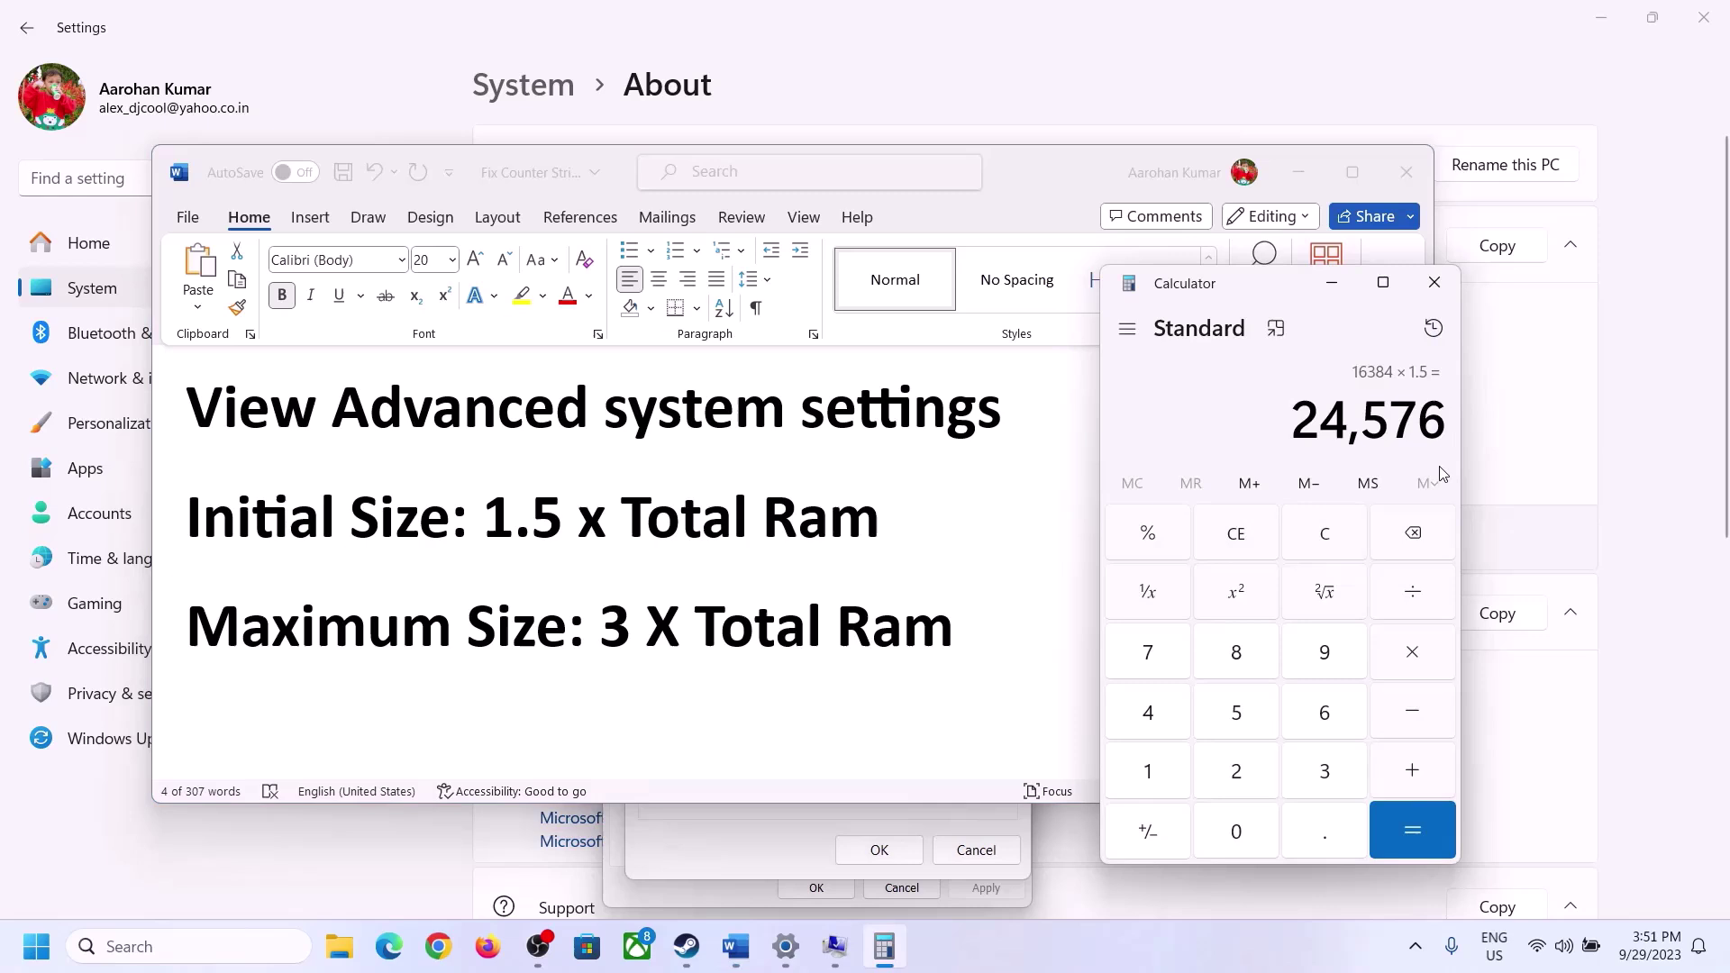
left_click(1339, 533)
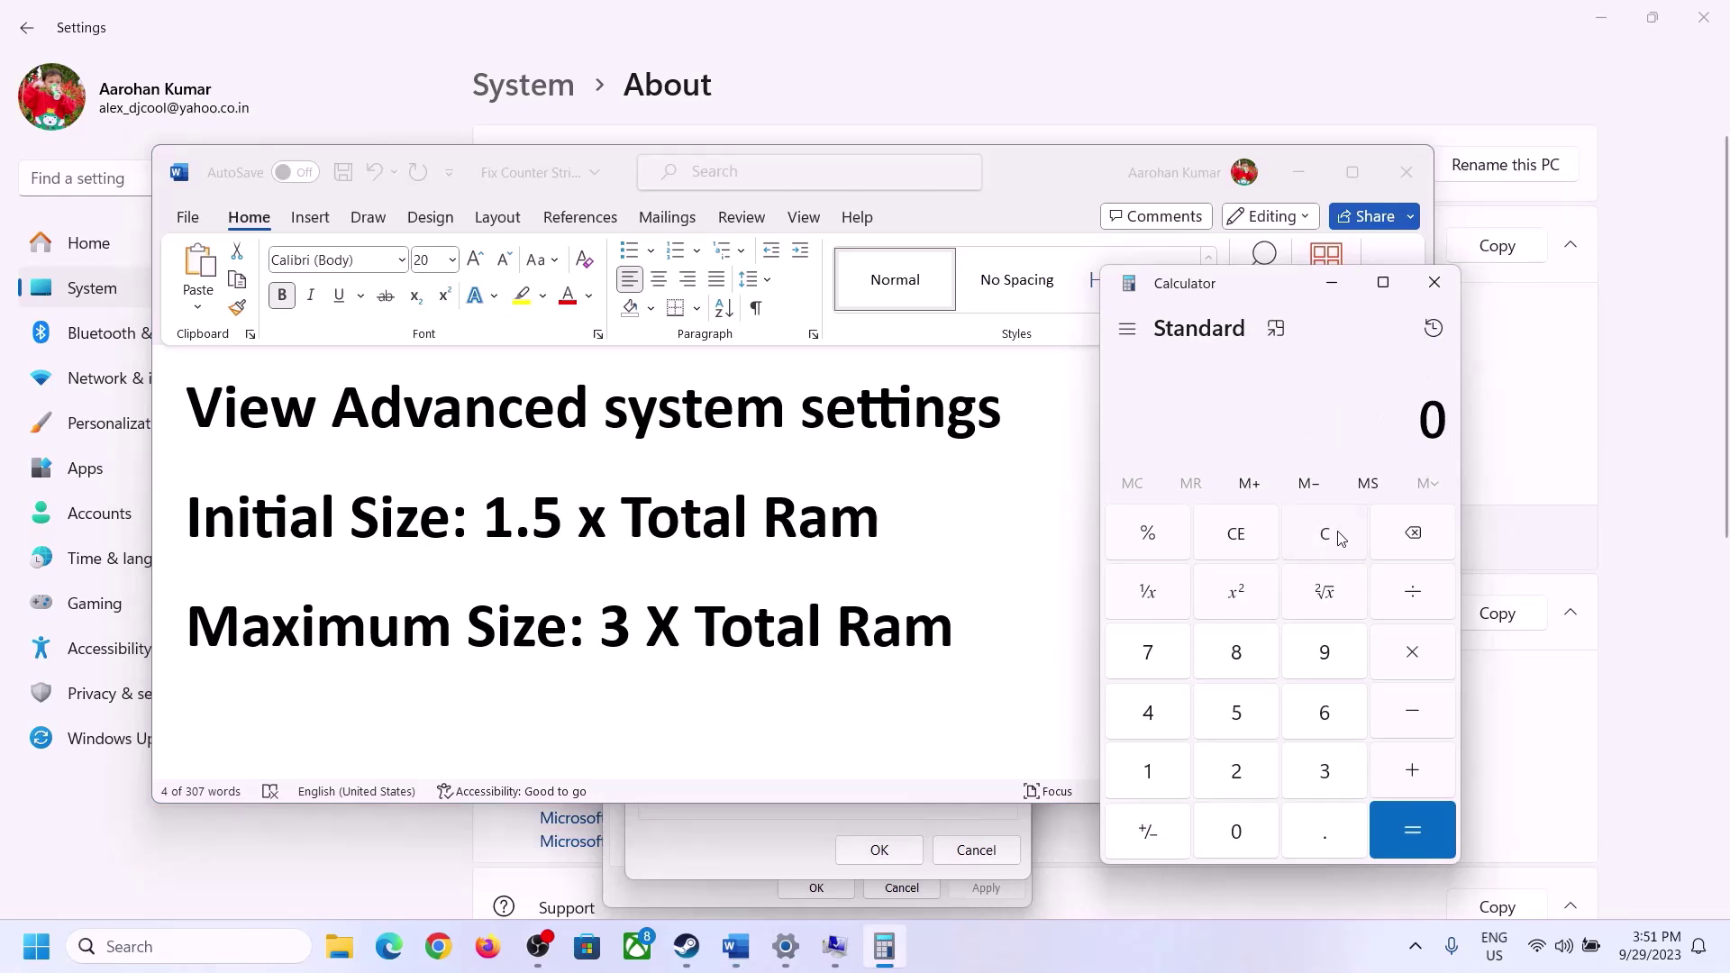
left_click(785, 946)
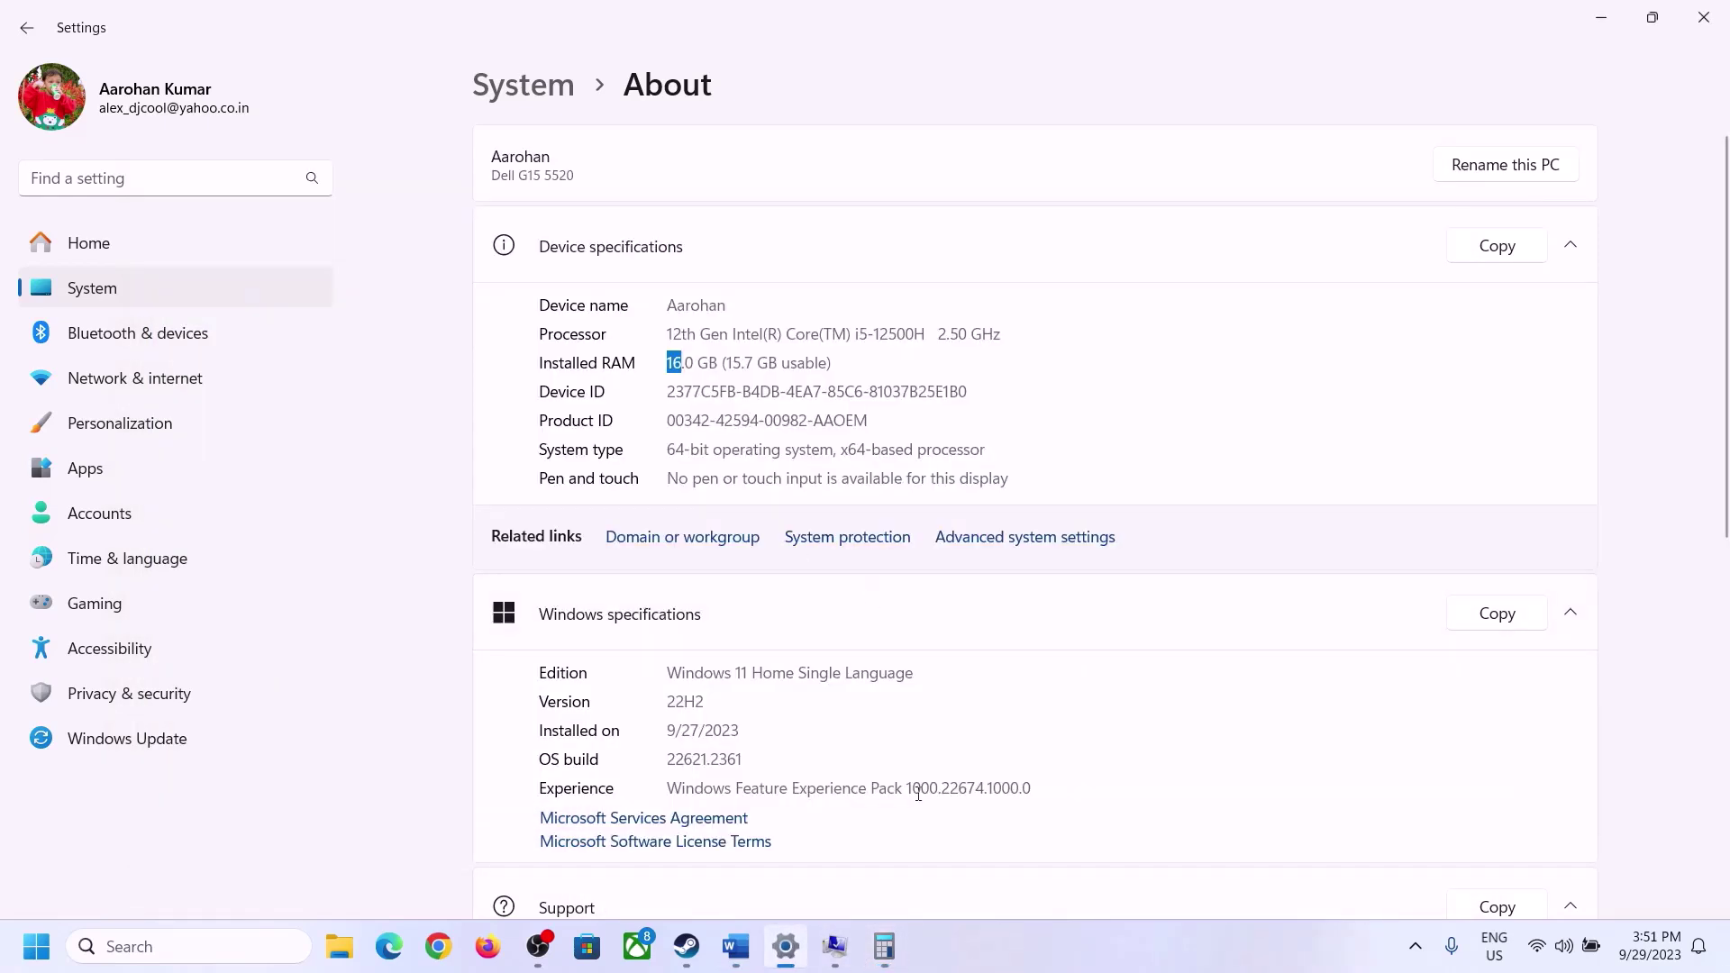
Step: Return to Calculator and multiply 16 by 1024 again for the maximum size calculation
left_click(883, 946)
left_click(1168, 766)
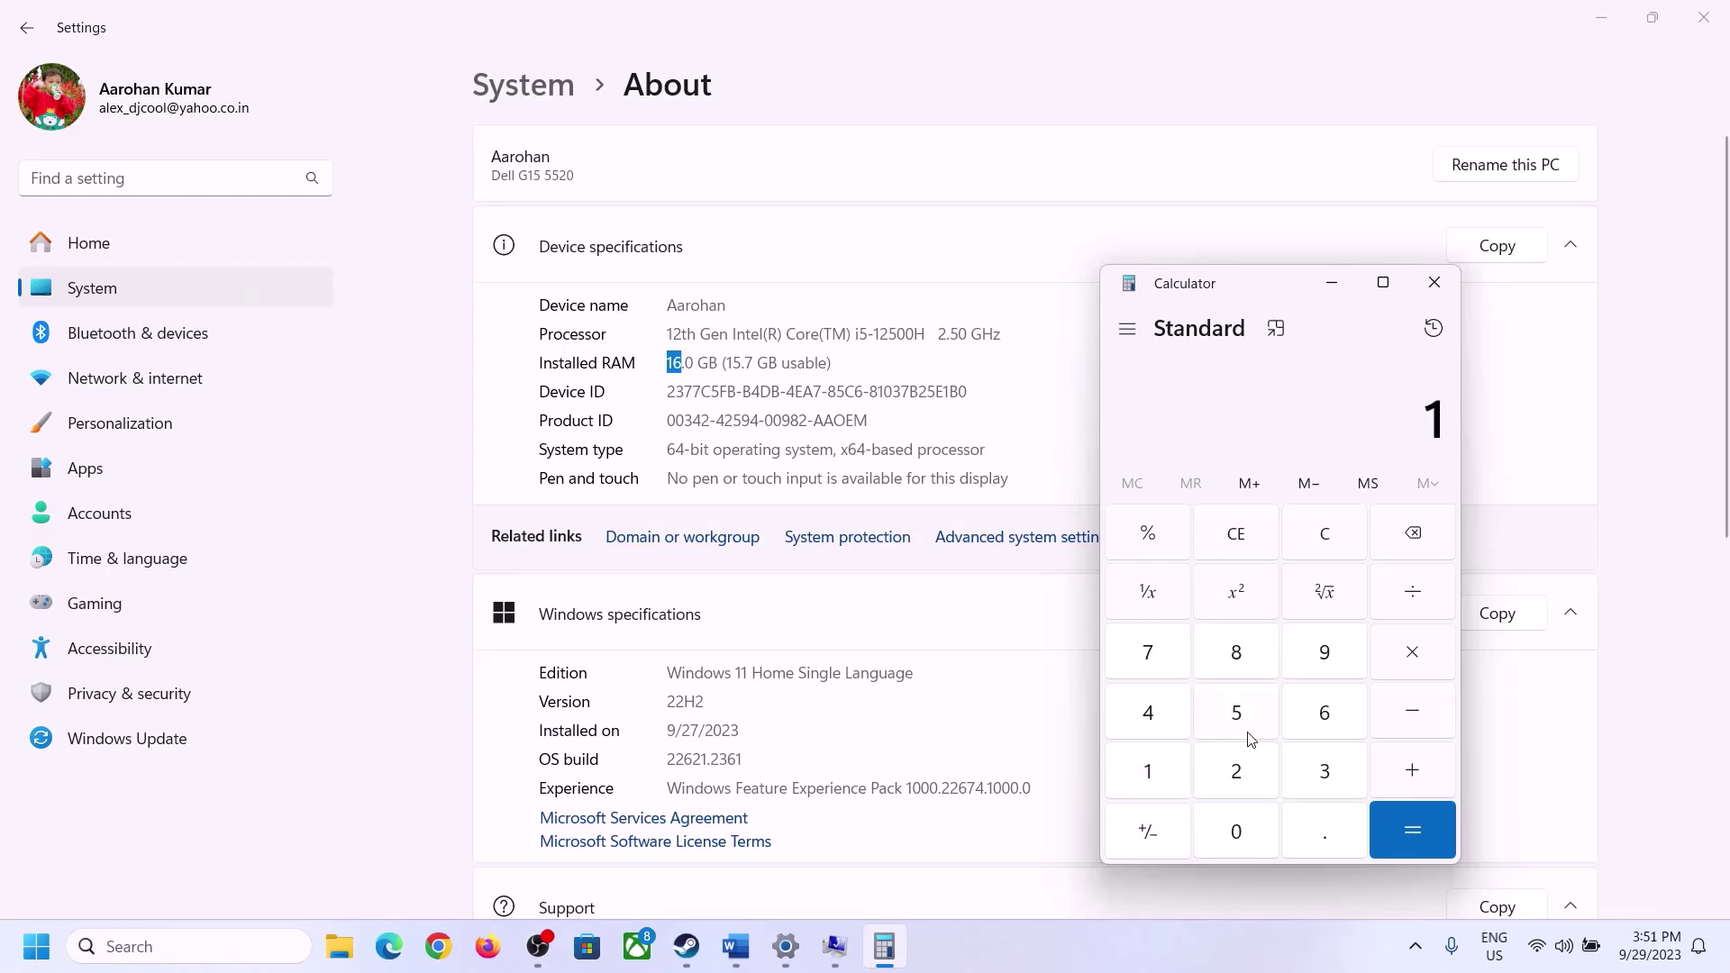
left_click(1319, 718)
left_click(1390, 661)
left_click(1162, 761)
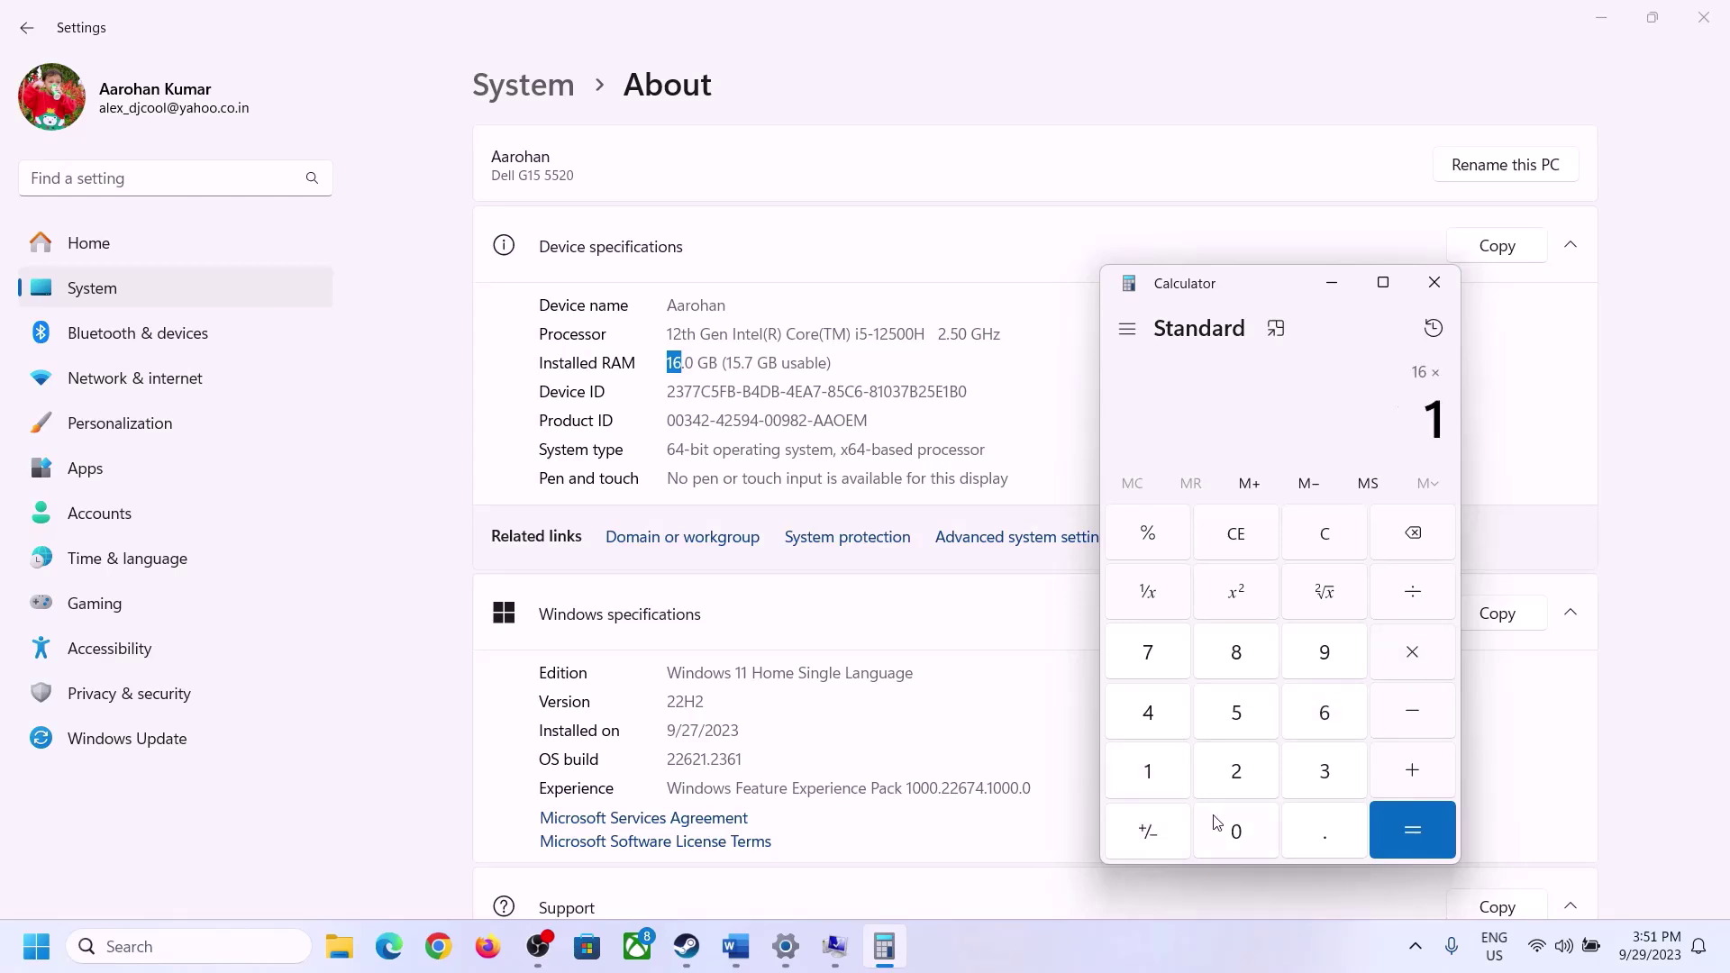
left_click(1218, 824)
left_click(1227, 766)
left_click(1152, 718)
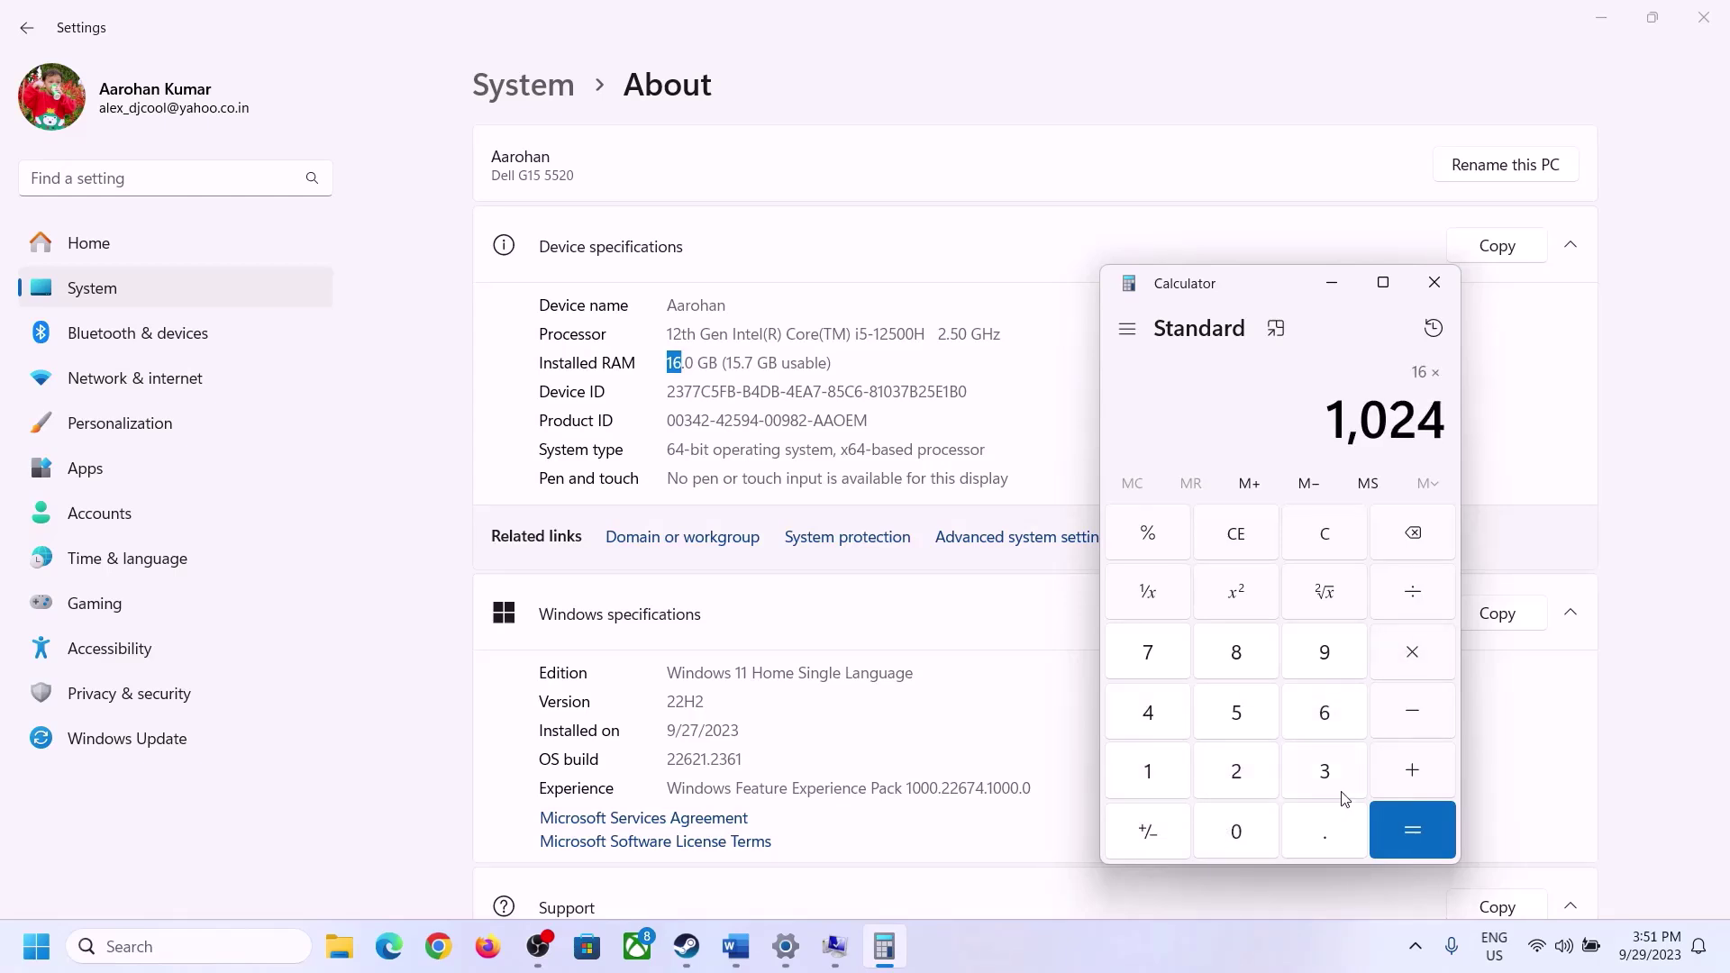
left_click(1398, 841)
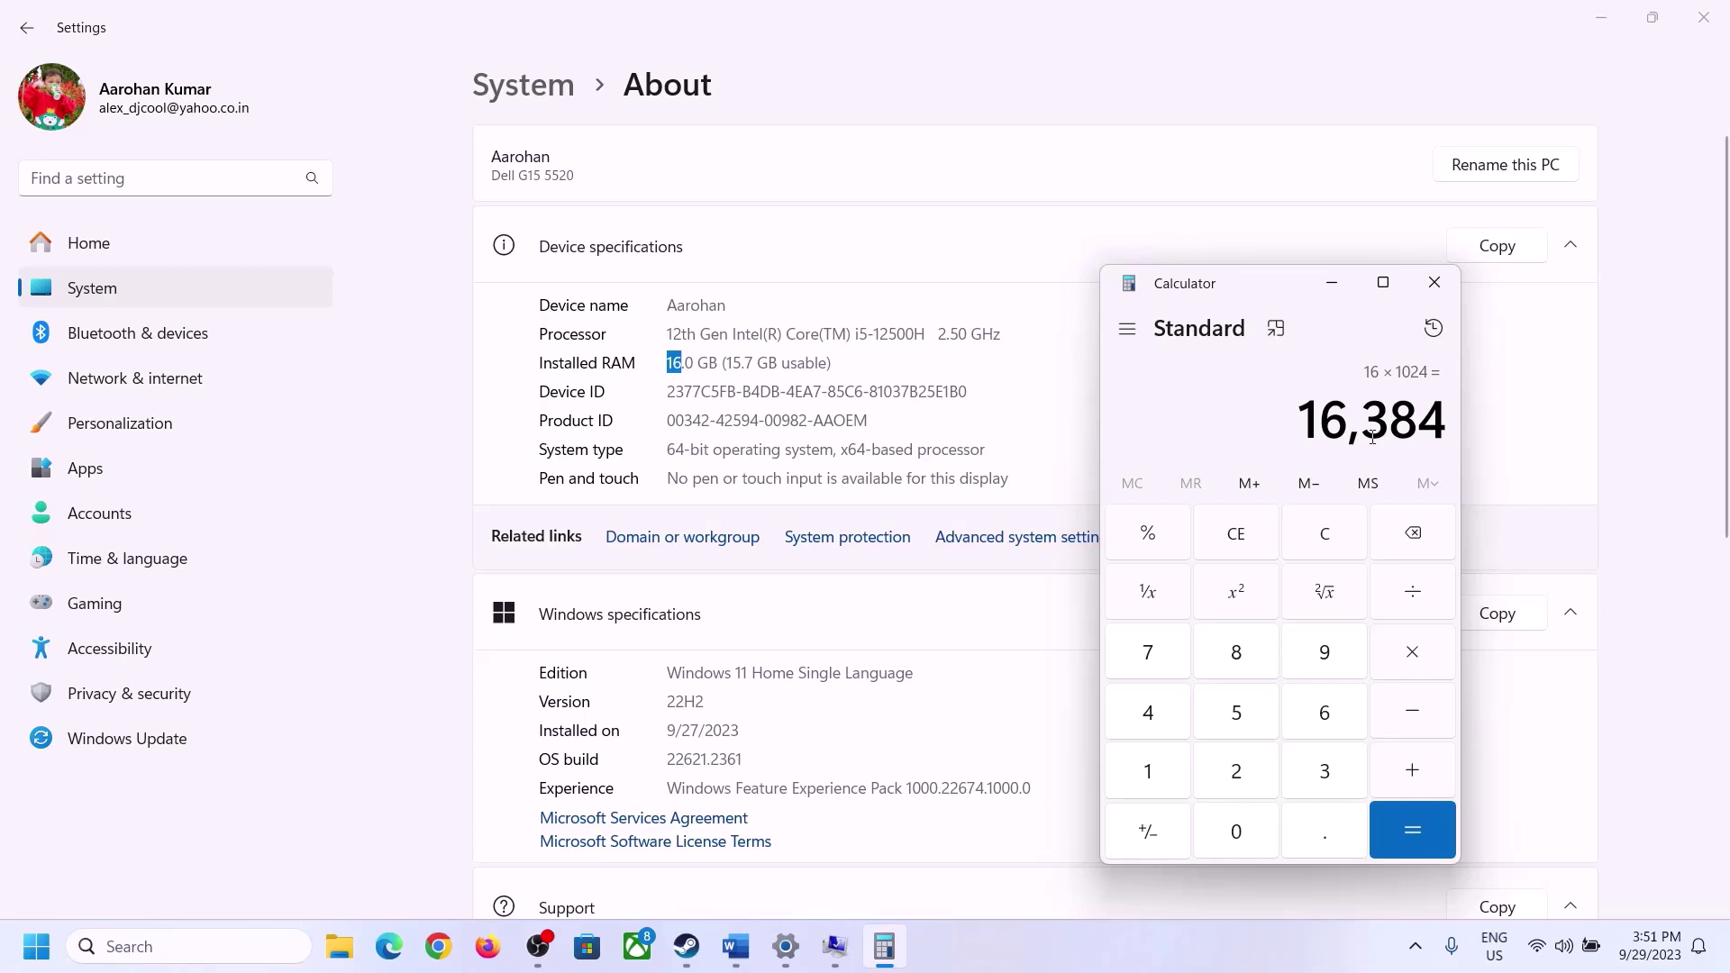
Step: Check the document's 3 X Total Ram rule and multiply the RAM in megabytes by 3 in Calculator
left_click(735, 946)
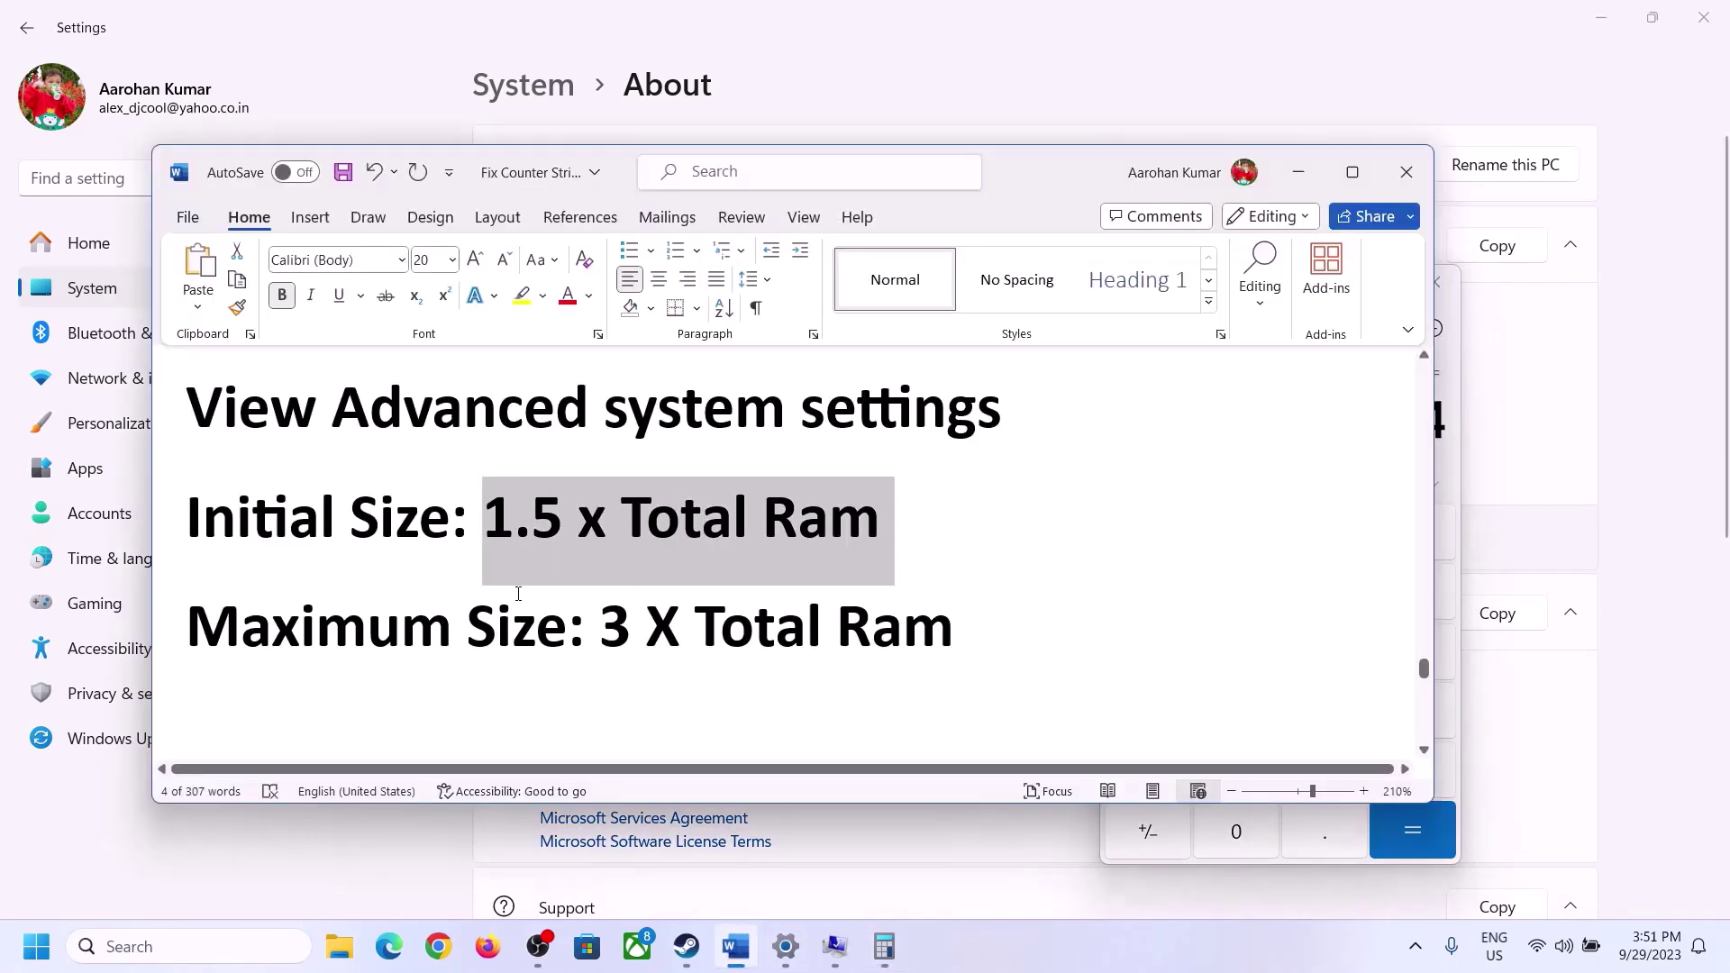
left_click(884, 946)
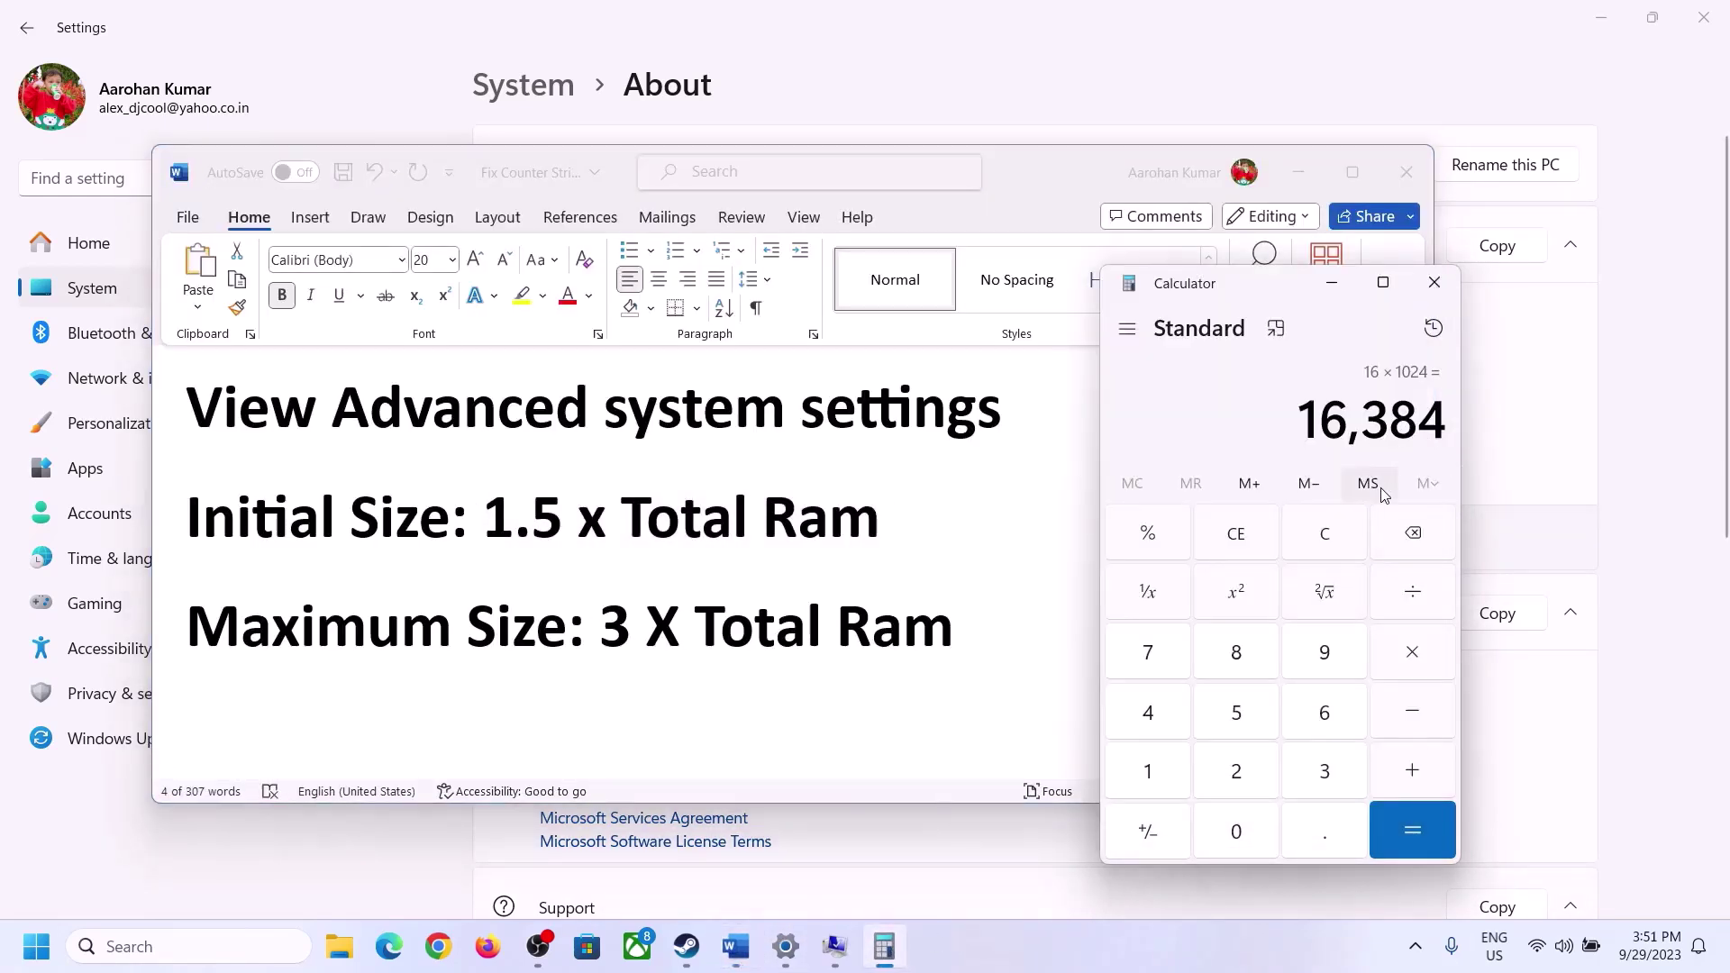
left_click(1413, 657)
left_click(1295, 780)
left_click(1437, 834)
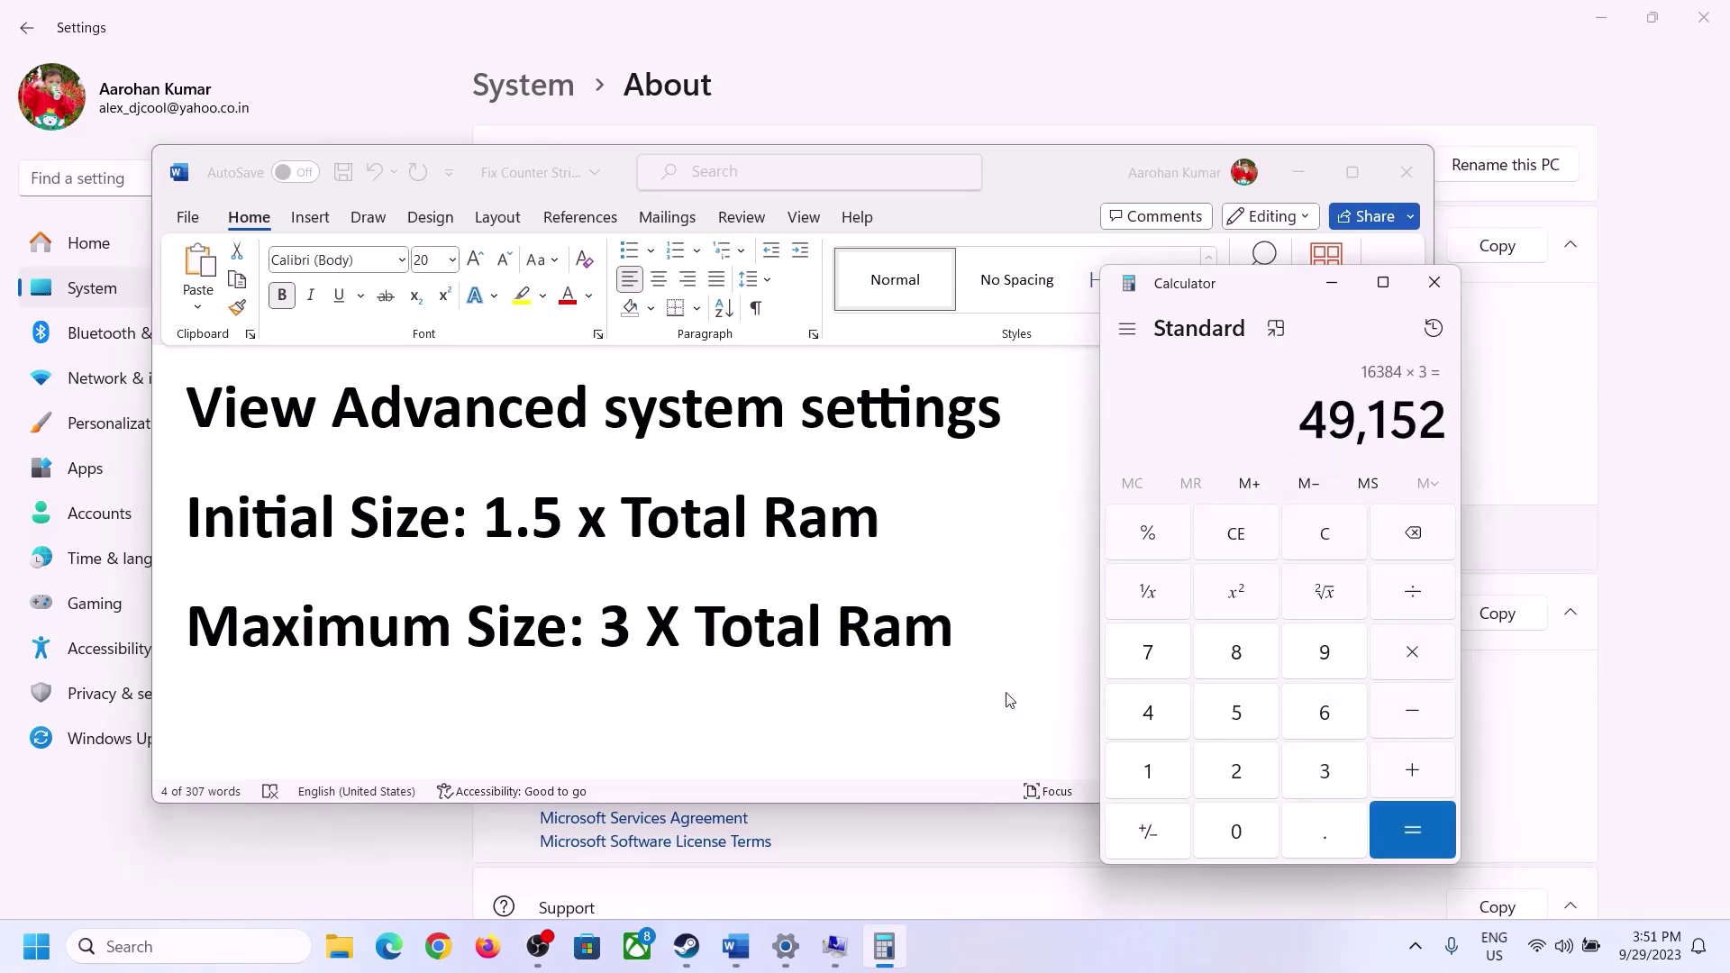
Step: Set the maximum paging file size for drive C to 49152 MB, assign the custom size, and confirm the Virtual Memory dialog
left_click(834, 946)
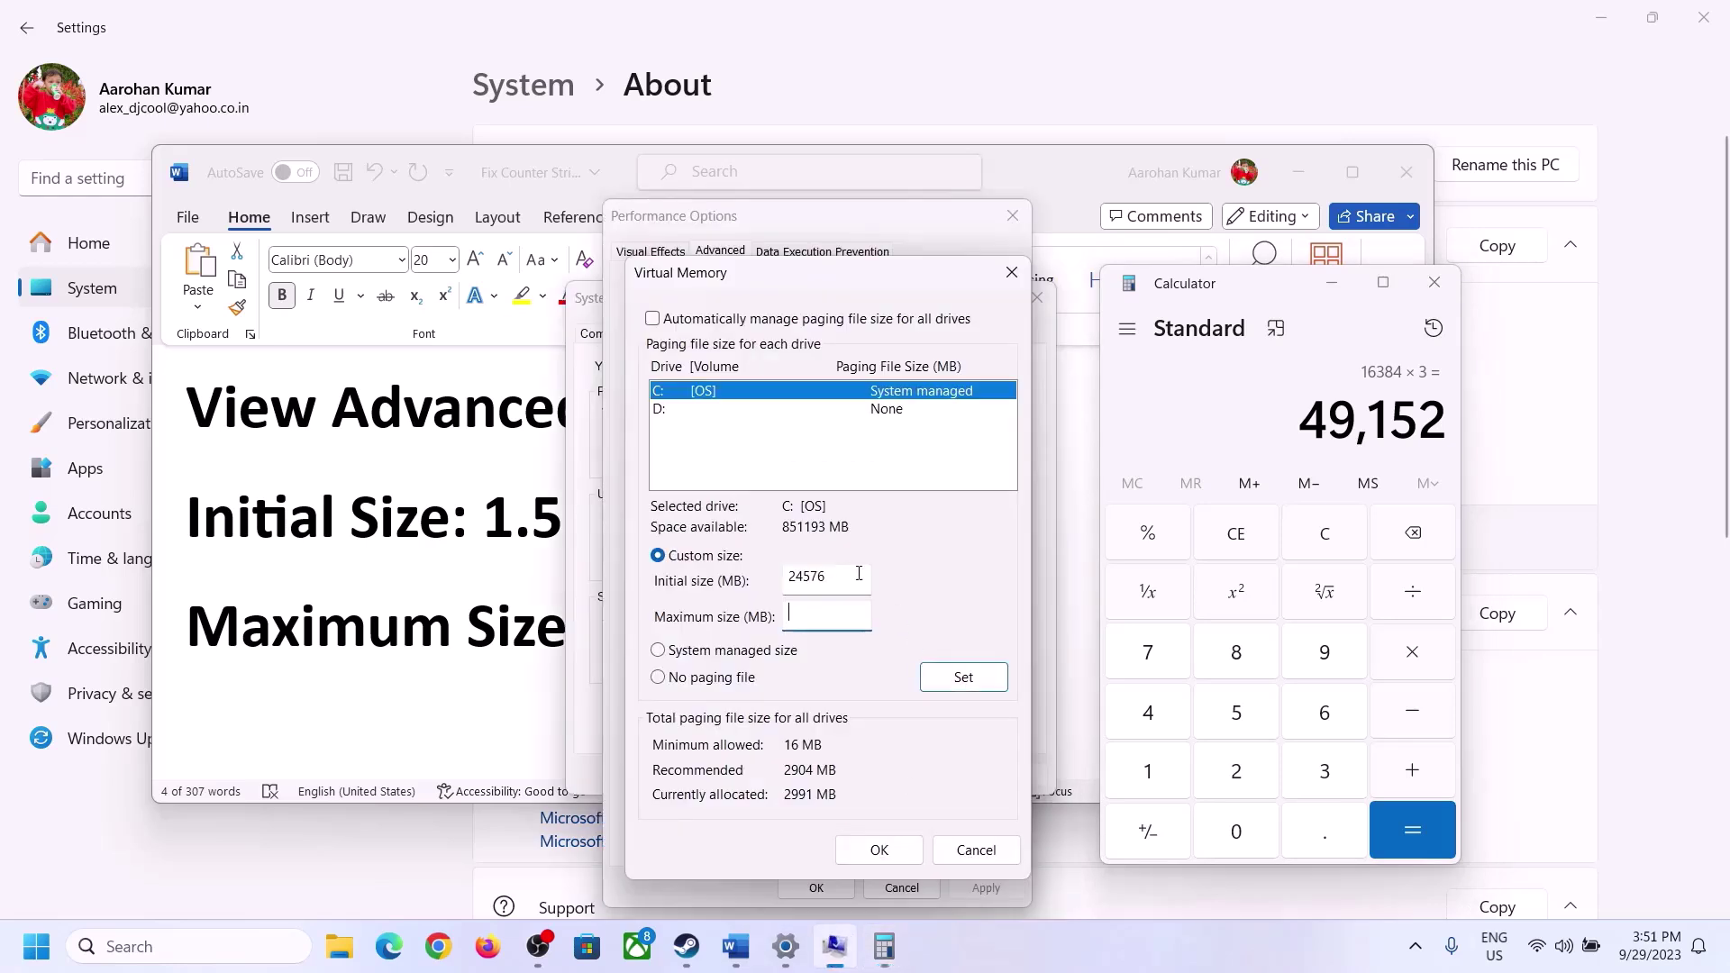
type("49152")
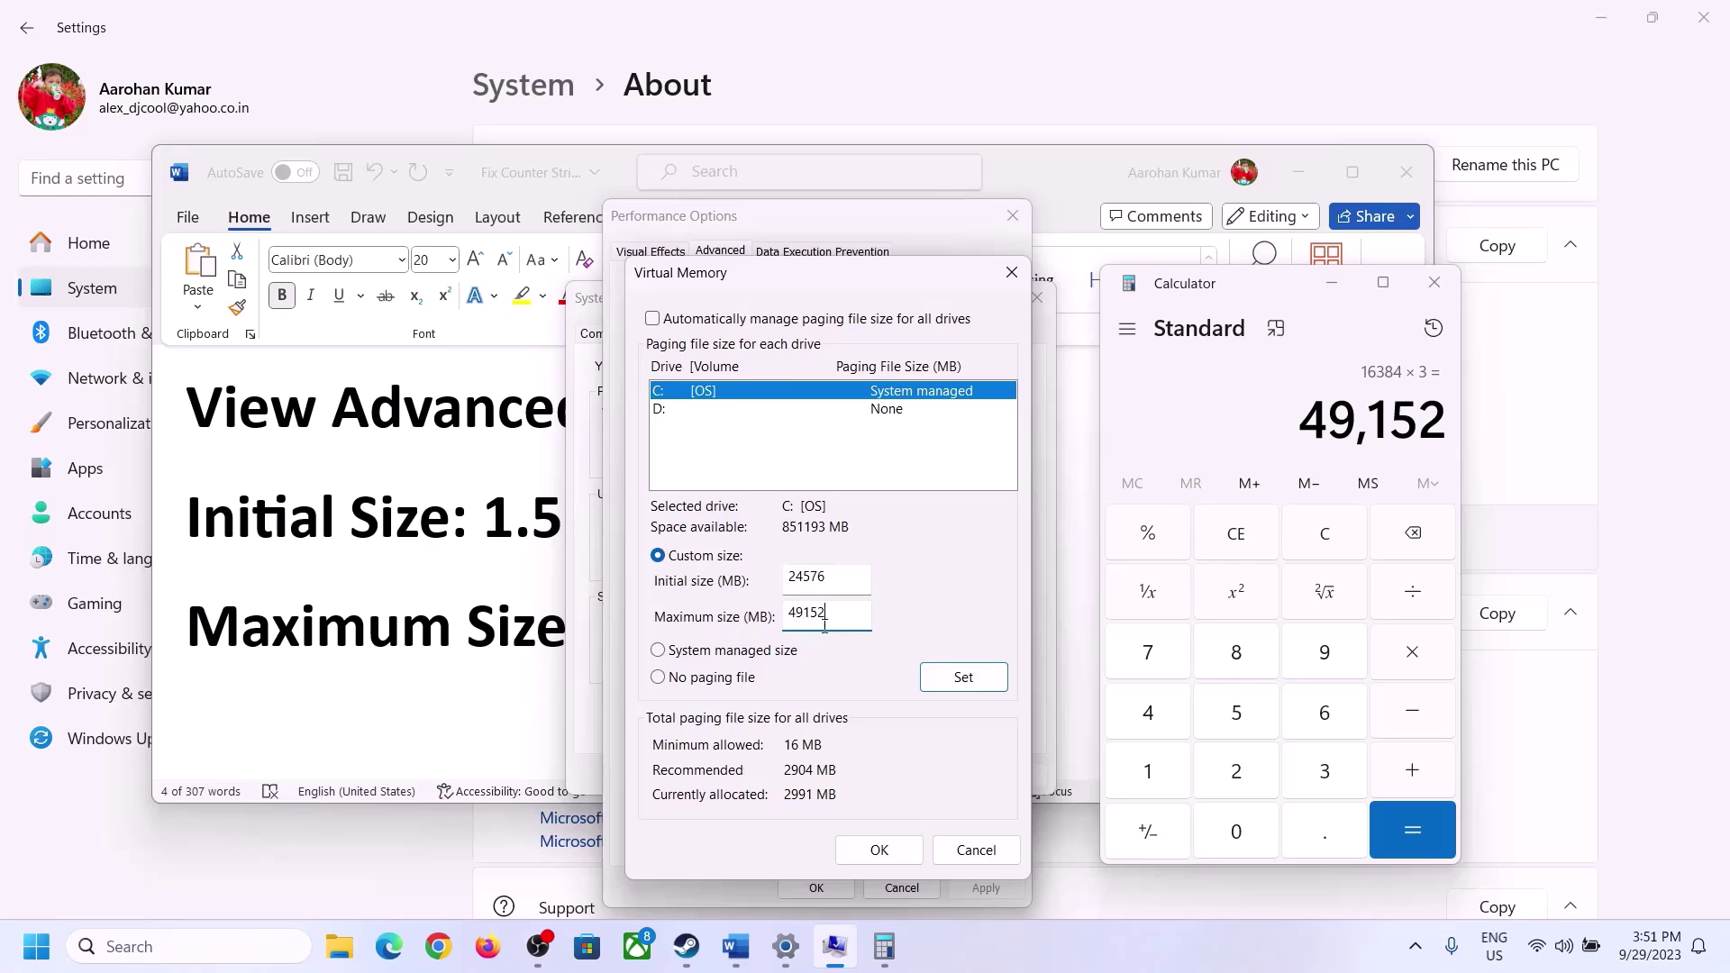
left_click(963, 677)
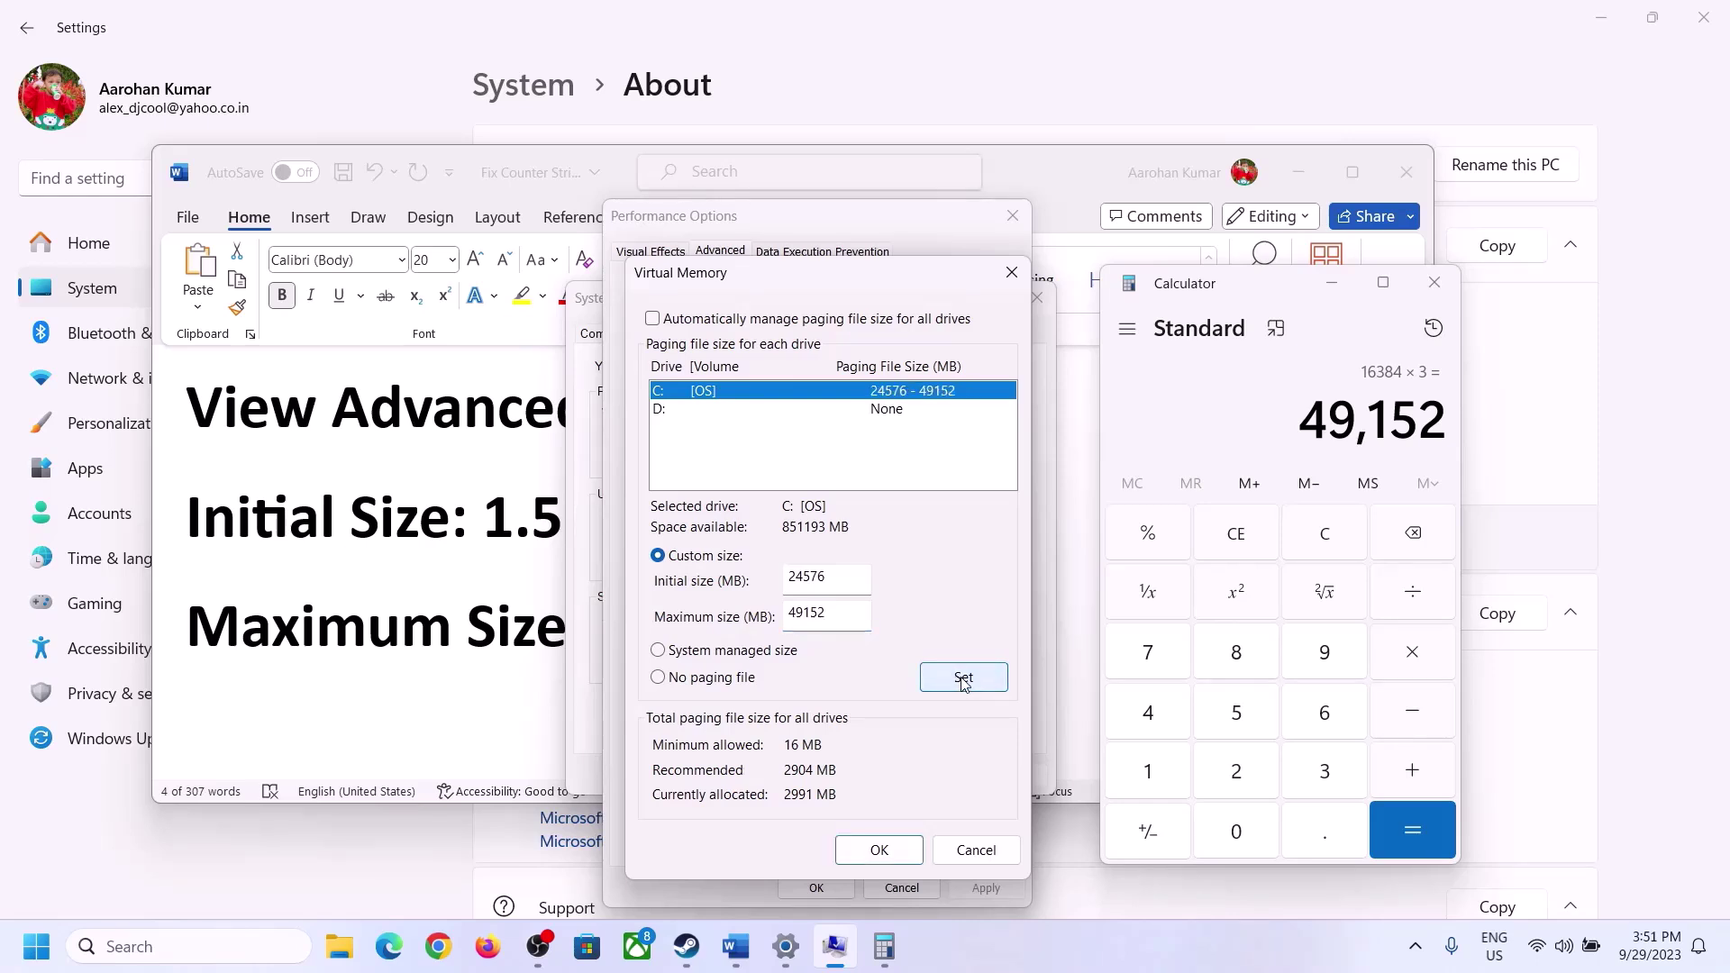
left_click(881, 852)
Step: Confirm Performance Options and System Properties, and dismiss the restart dialog without restarting the computer
left_click(1071, 552)
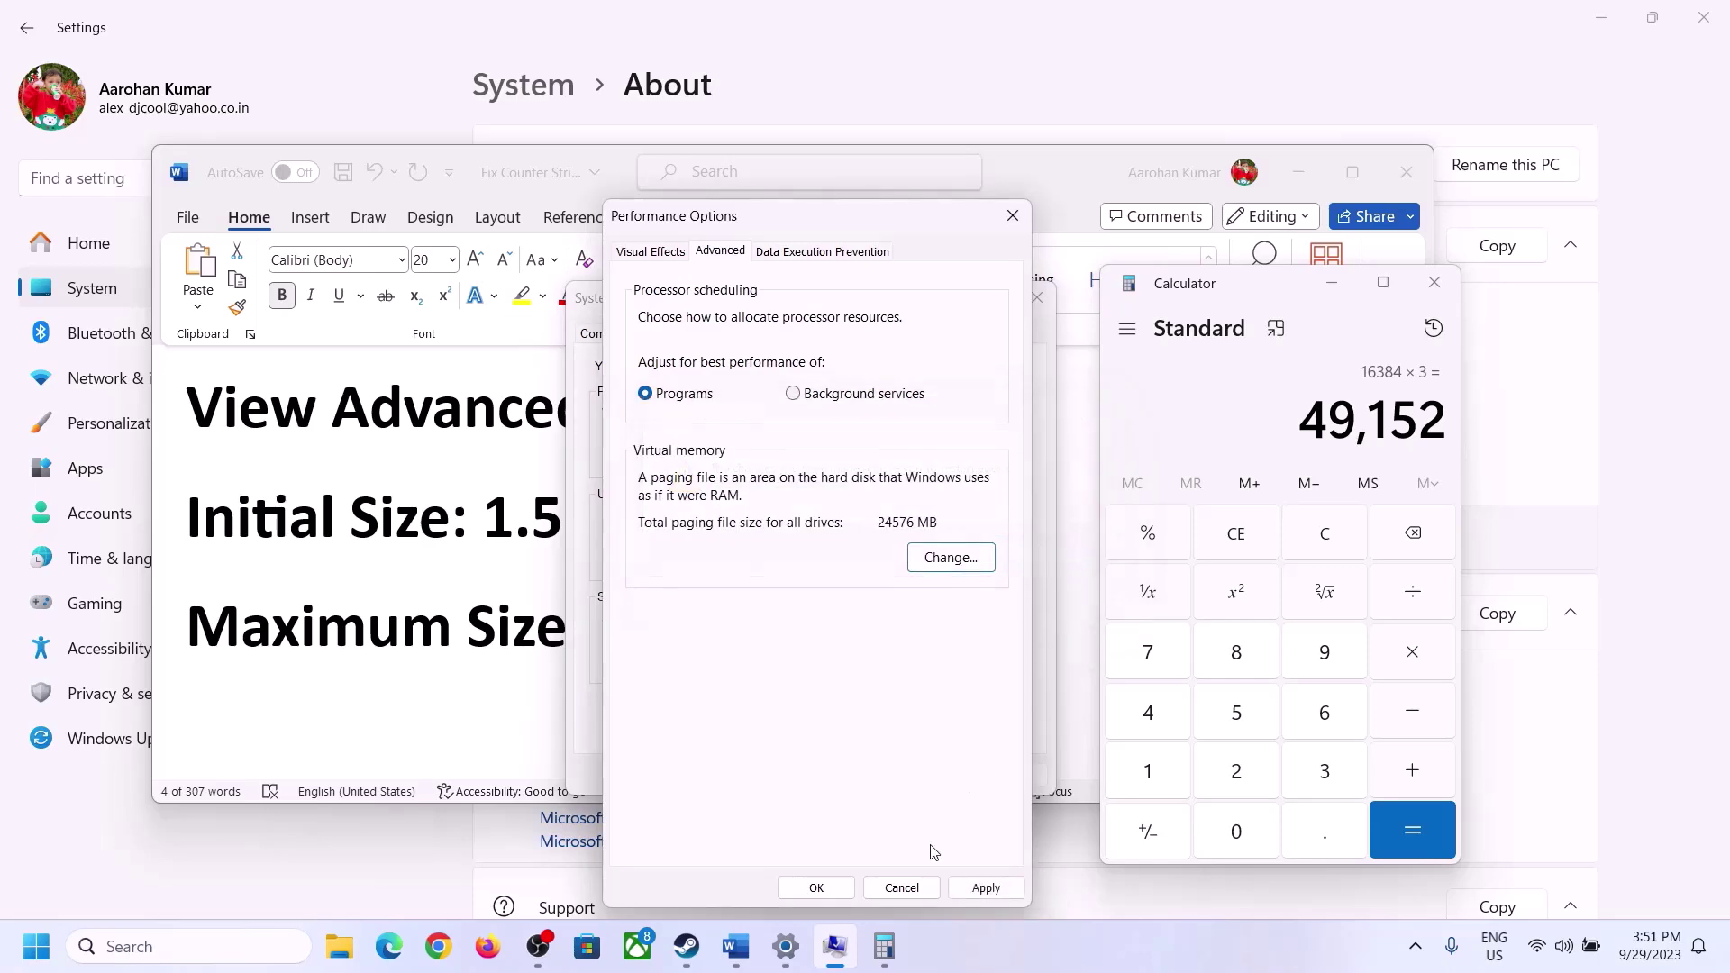
left_click(818, 888)
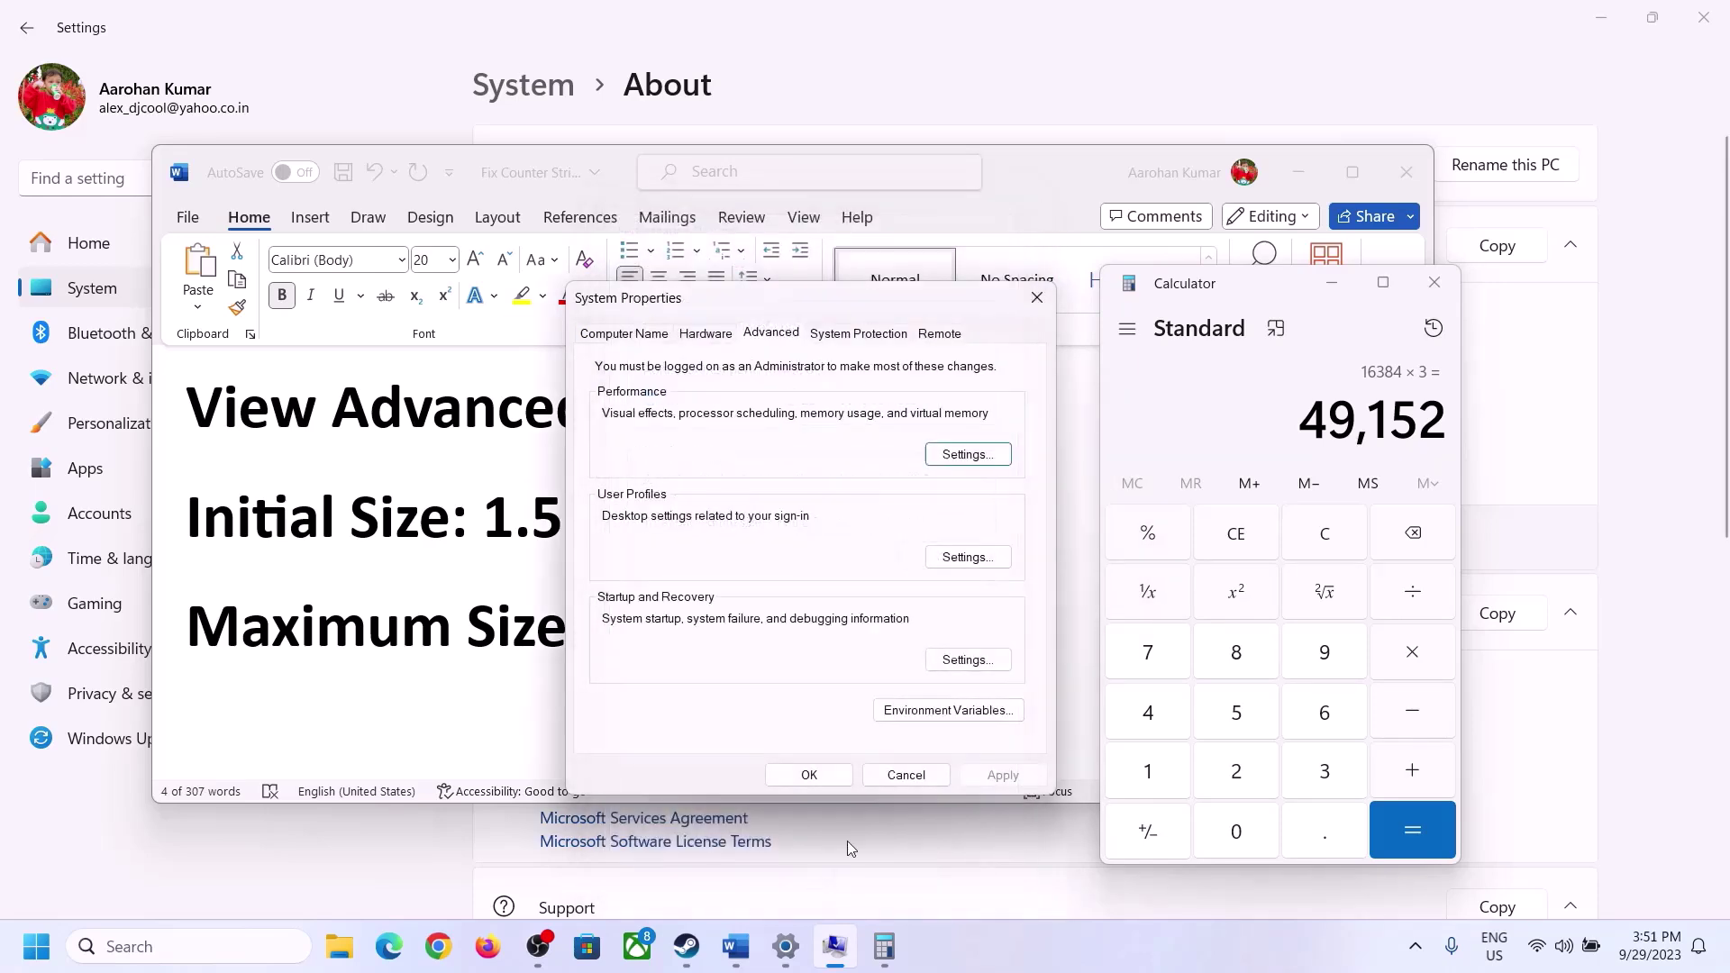
left_click(821, 773)
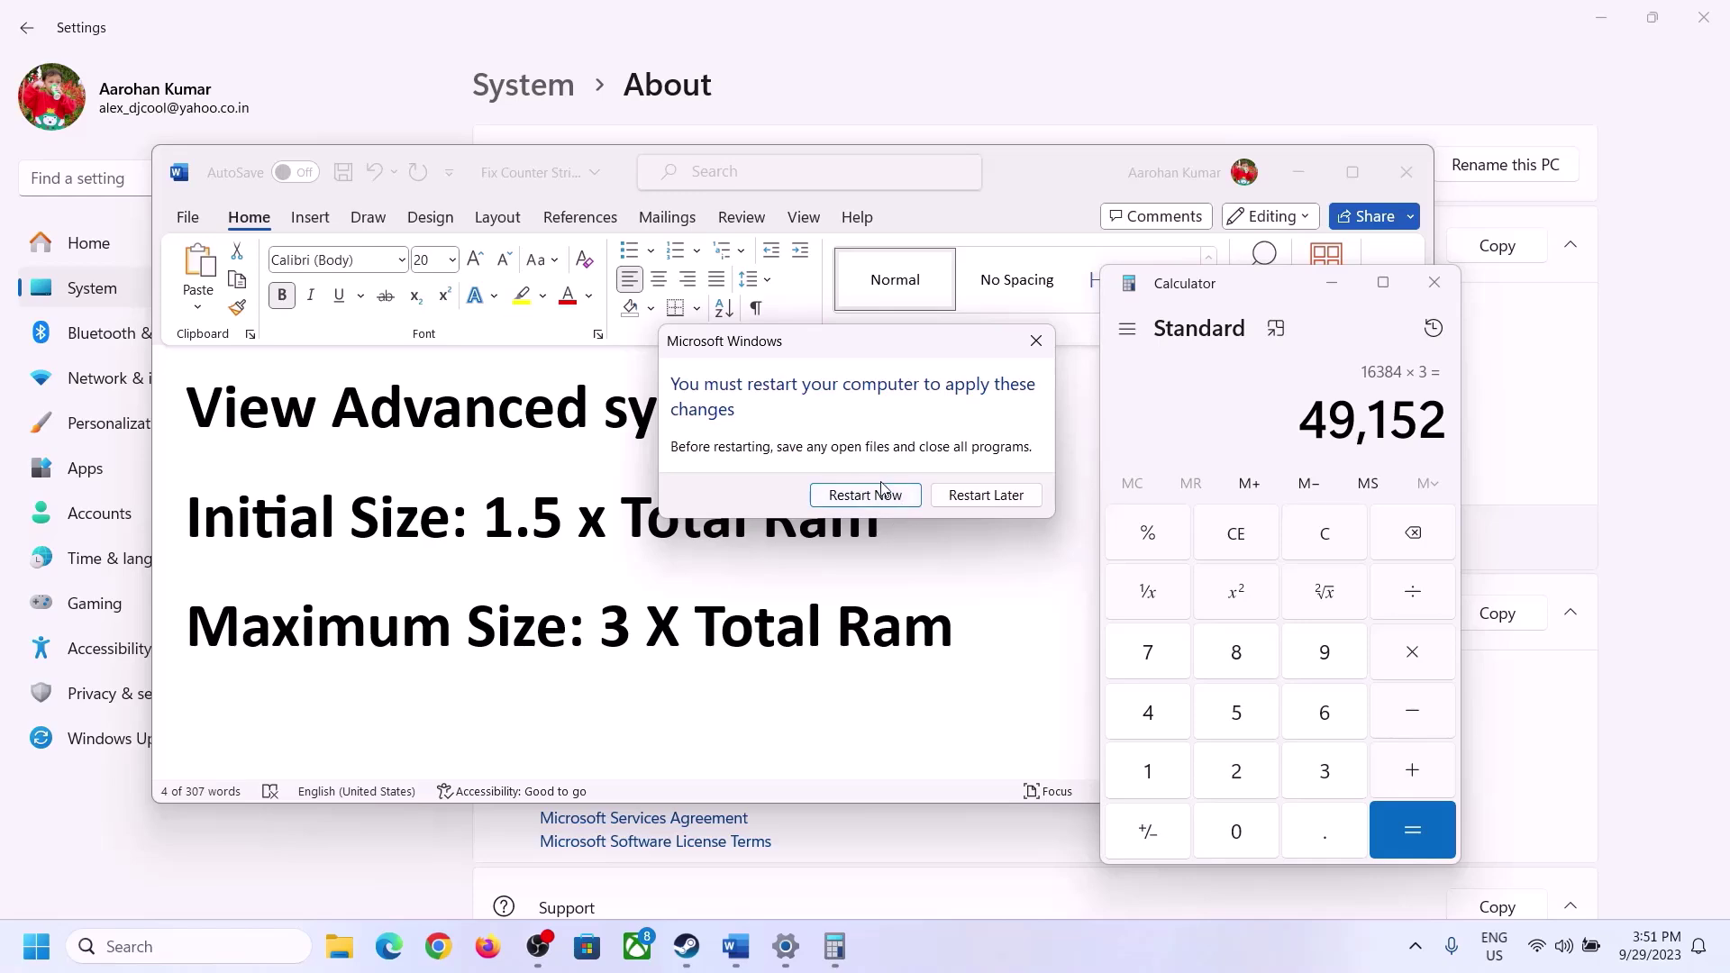
left_click(1036, 342)
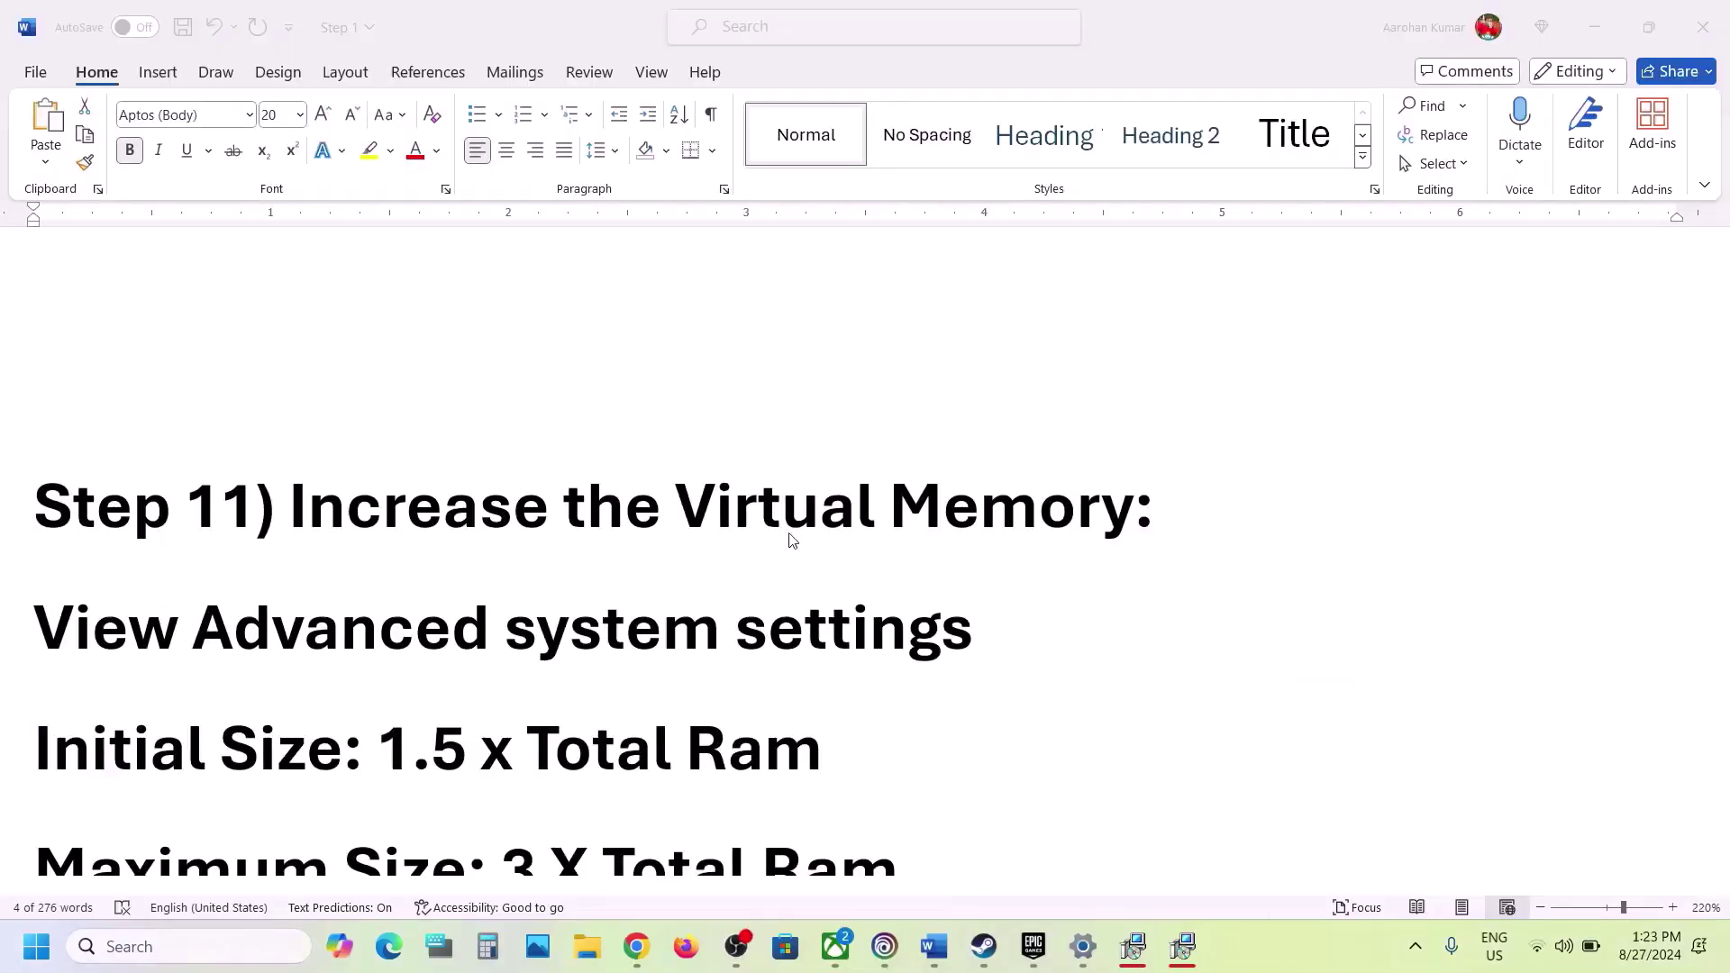
Step: Highlight "If able to launch the game" in Step 12 of the document and switch to the Ubisoft Connect library
scroll(792, 538, "down", 6)
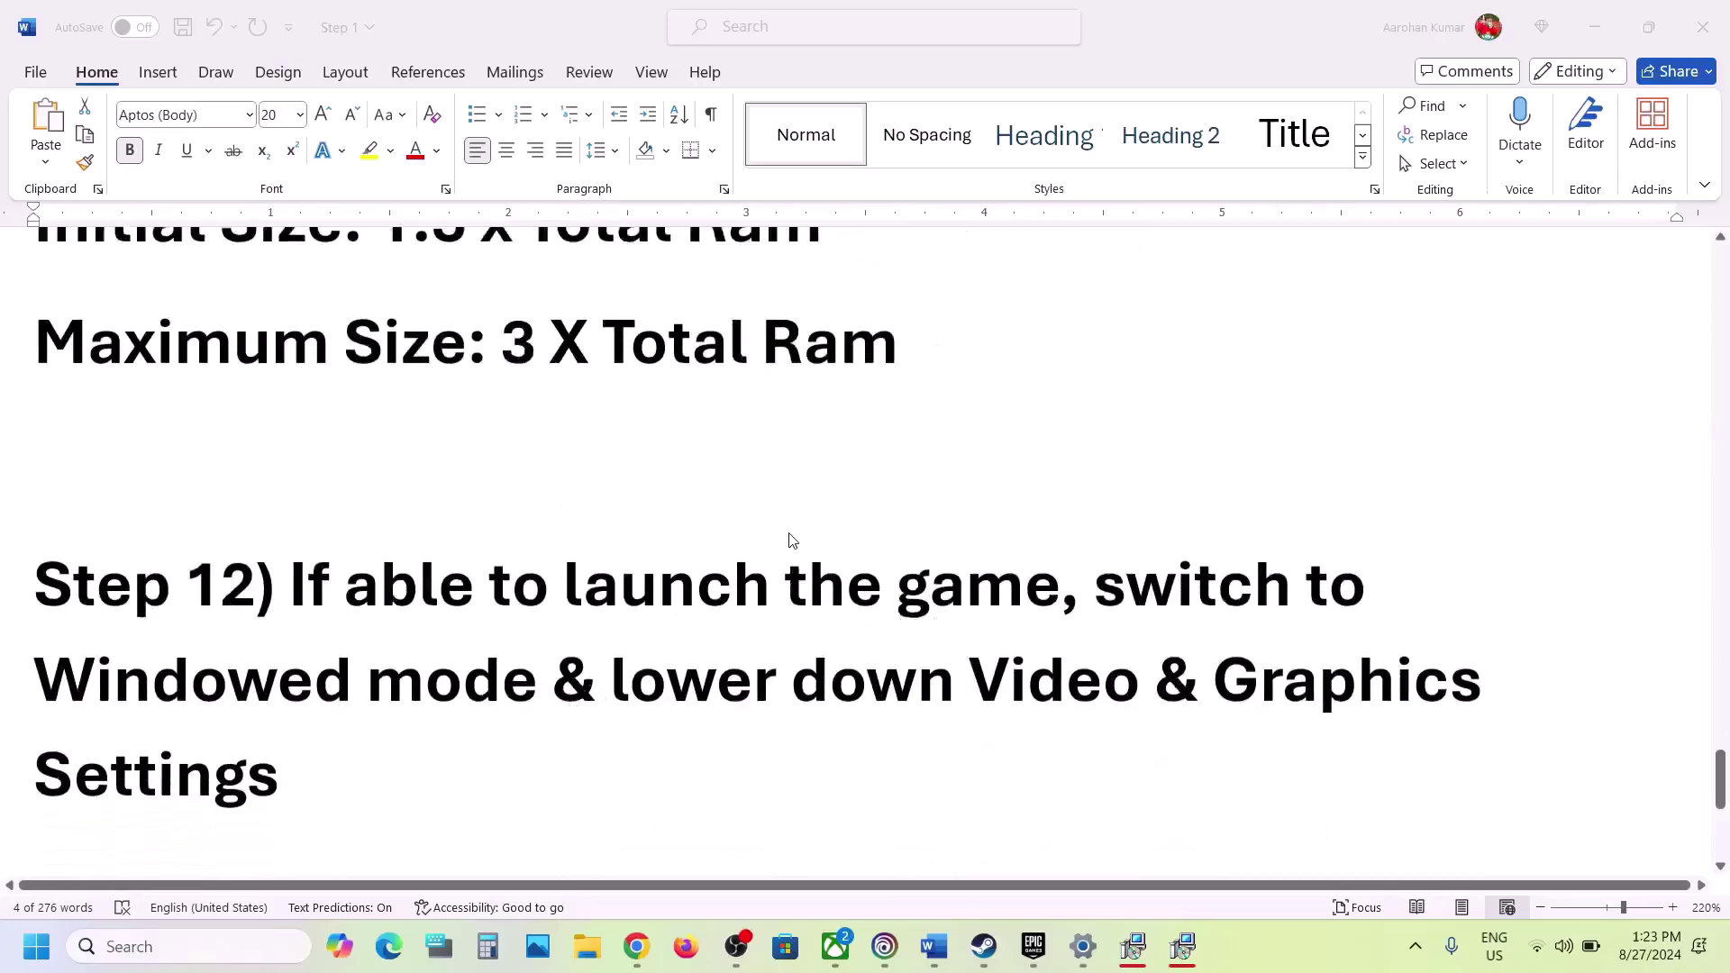
scroll(792, 538, "down", 2)
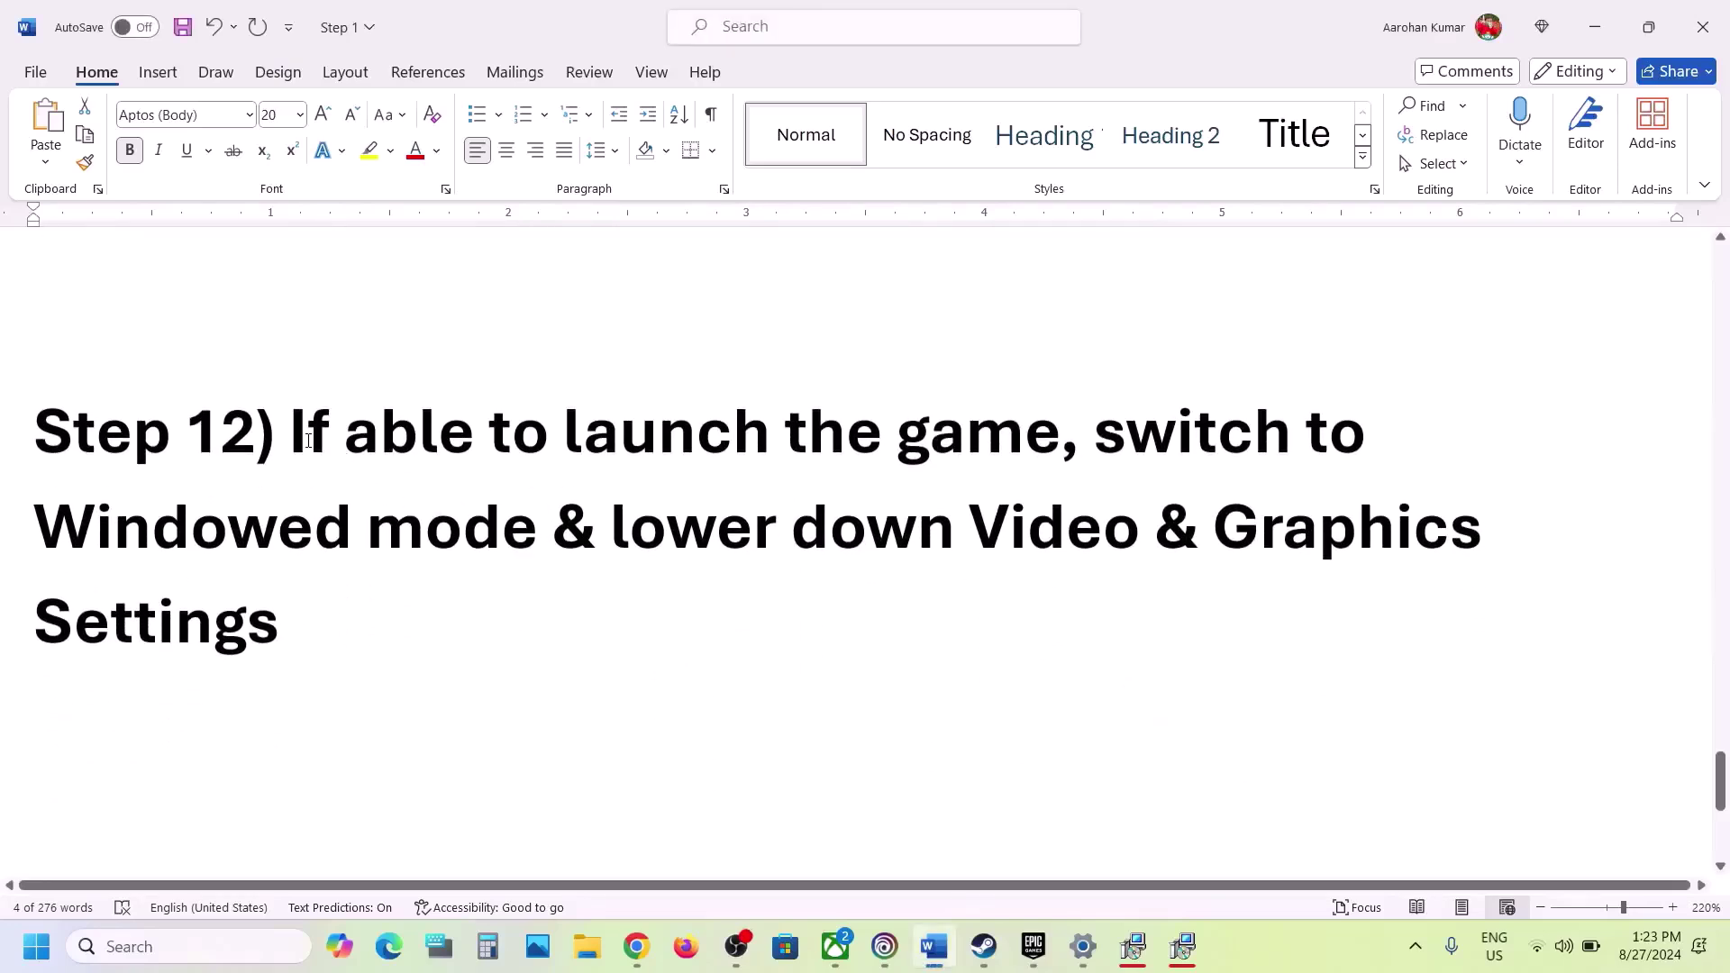
left_click_drag(300, 436, 1018, 452)
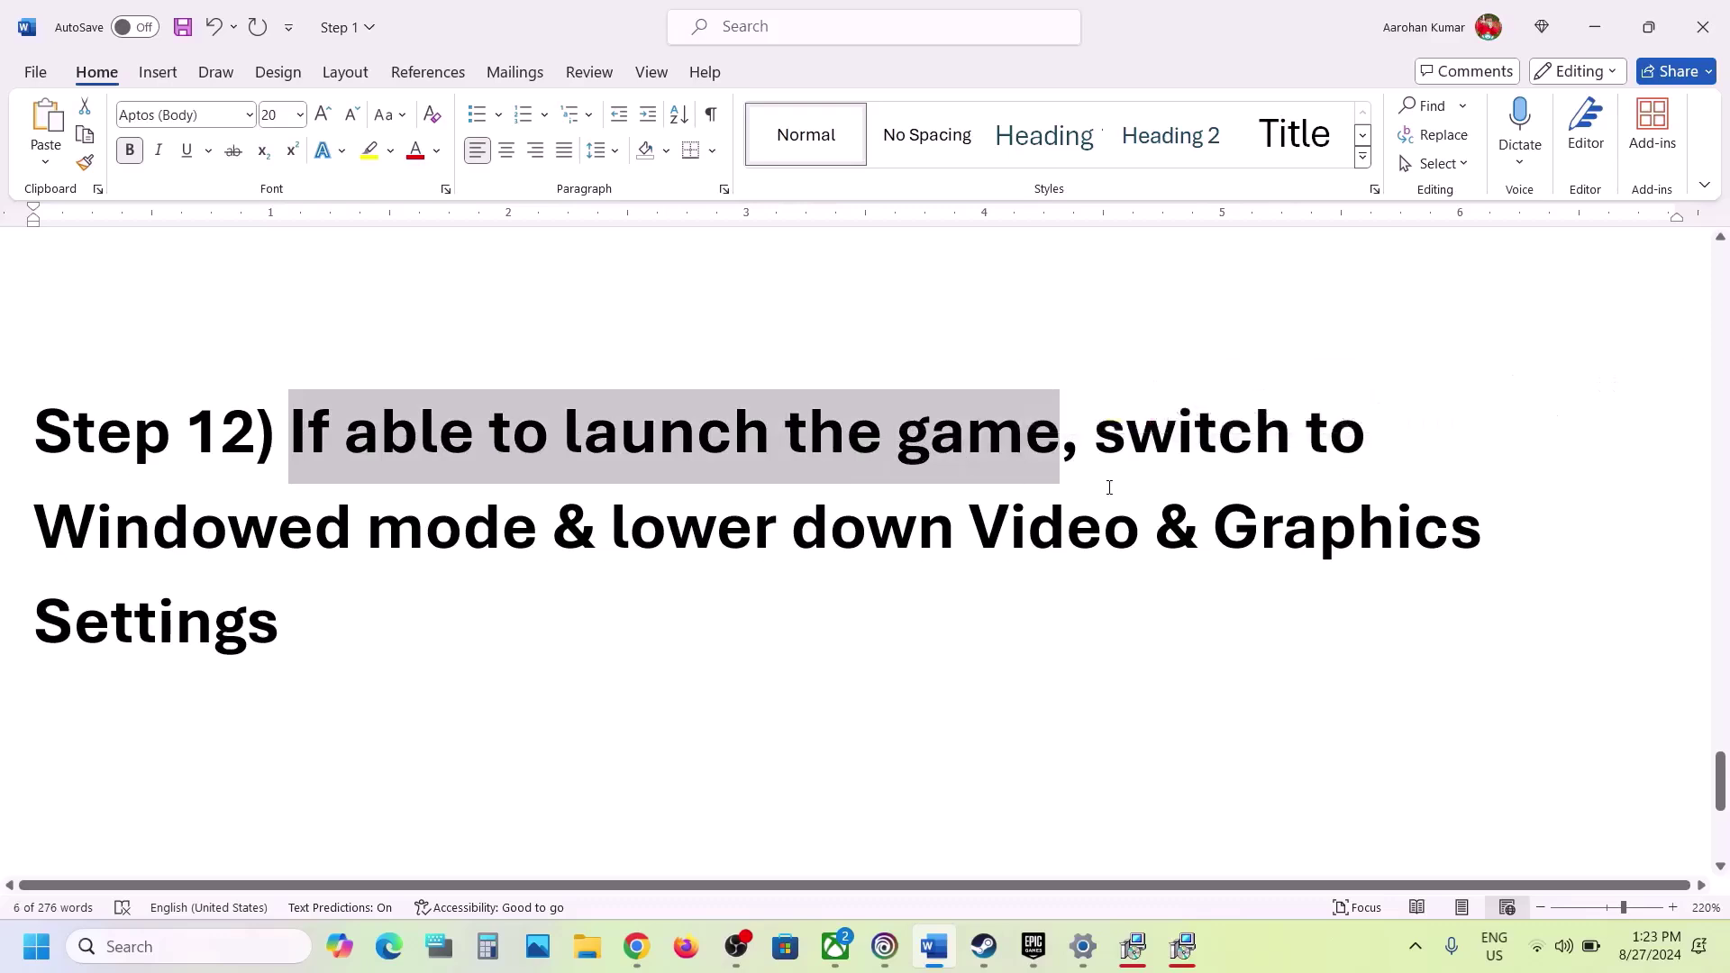
left_click(1229, 939)
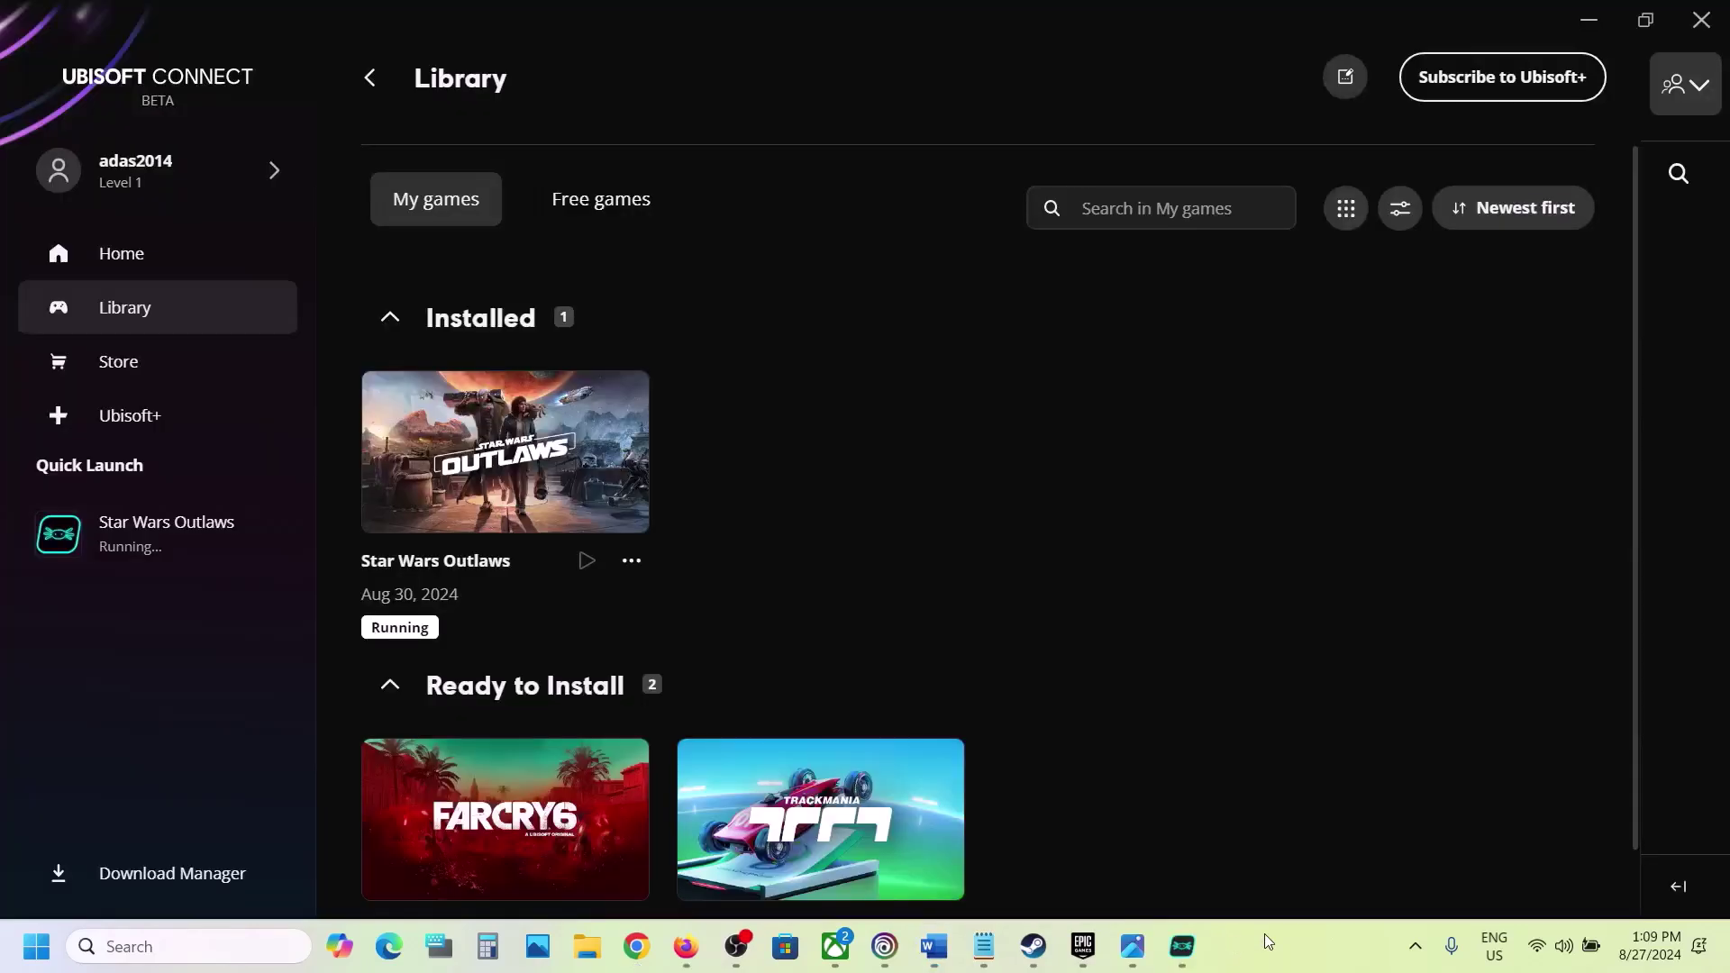
Step: Switch to the running Star Wars Outlaws game, open its Video settings, and set Vertical sync to Off
left_click(1182, 946)
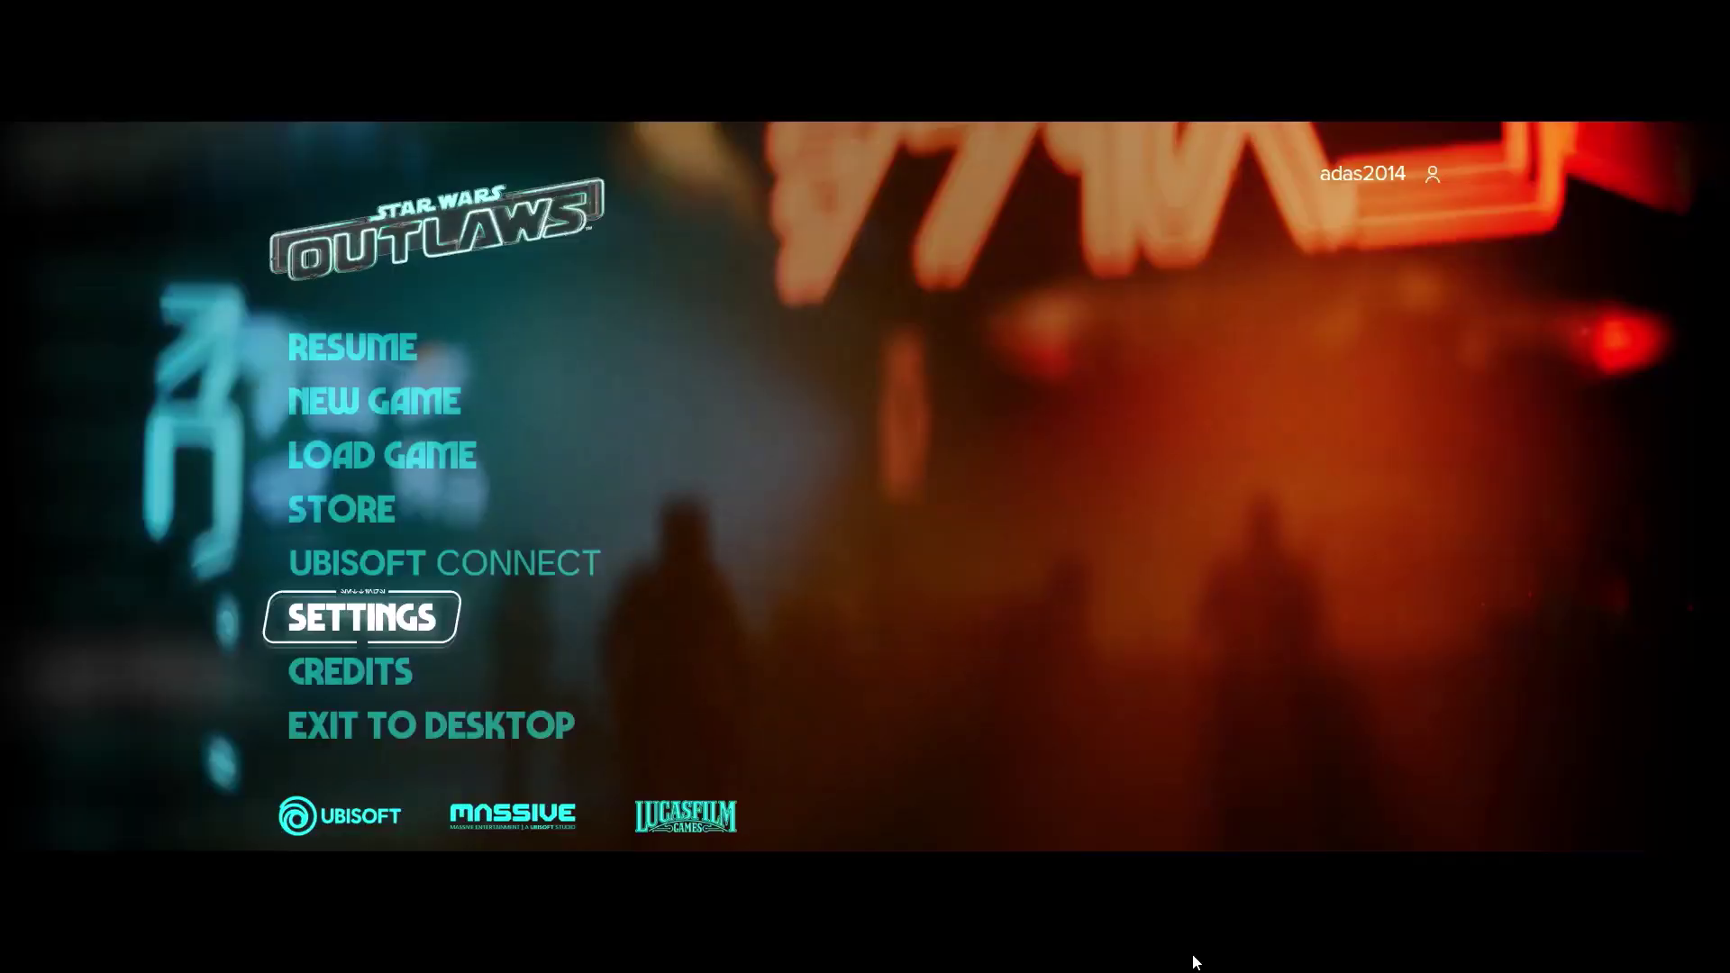
left_click(403, 628)
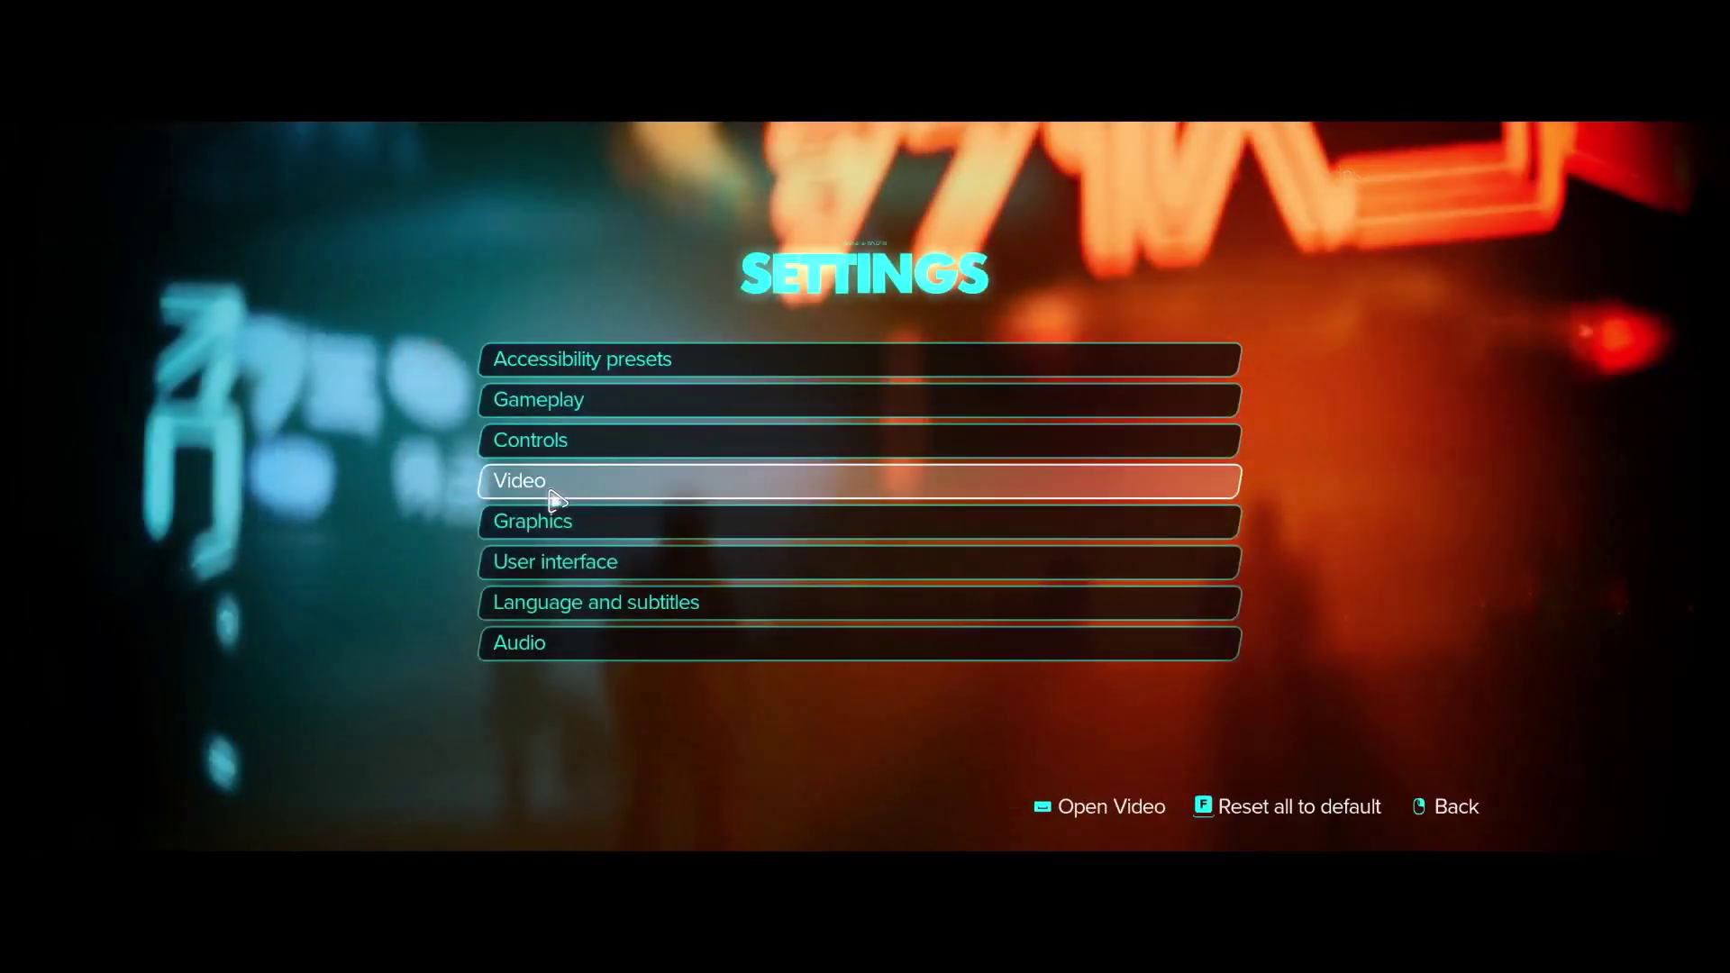
left_click(551, 487)
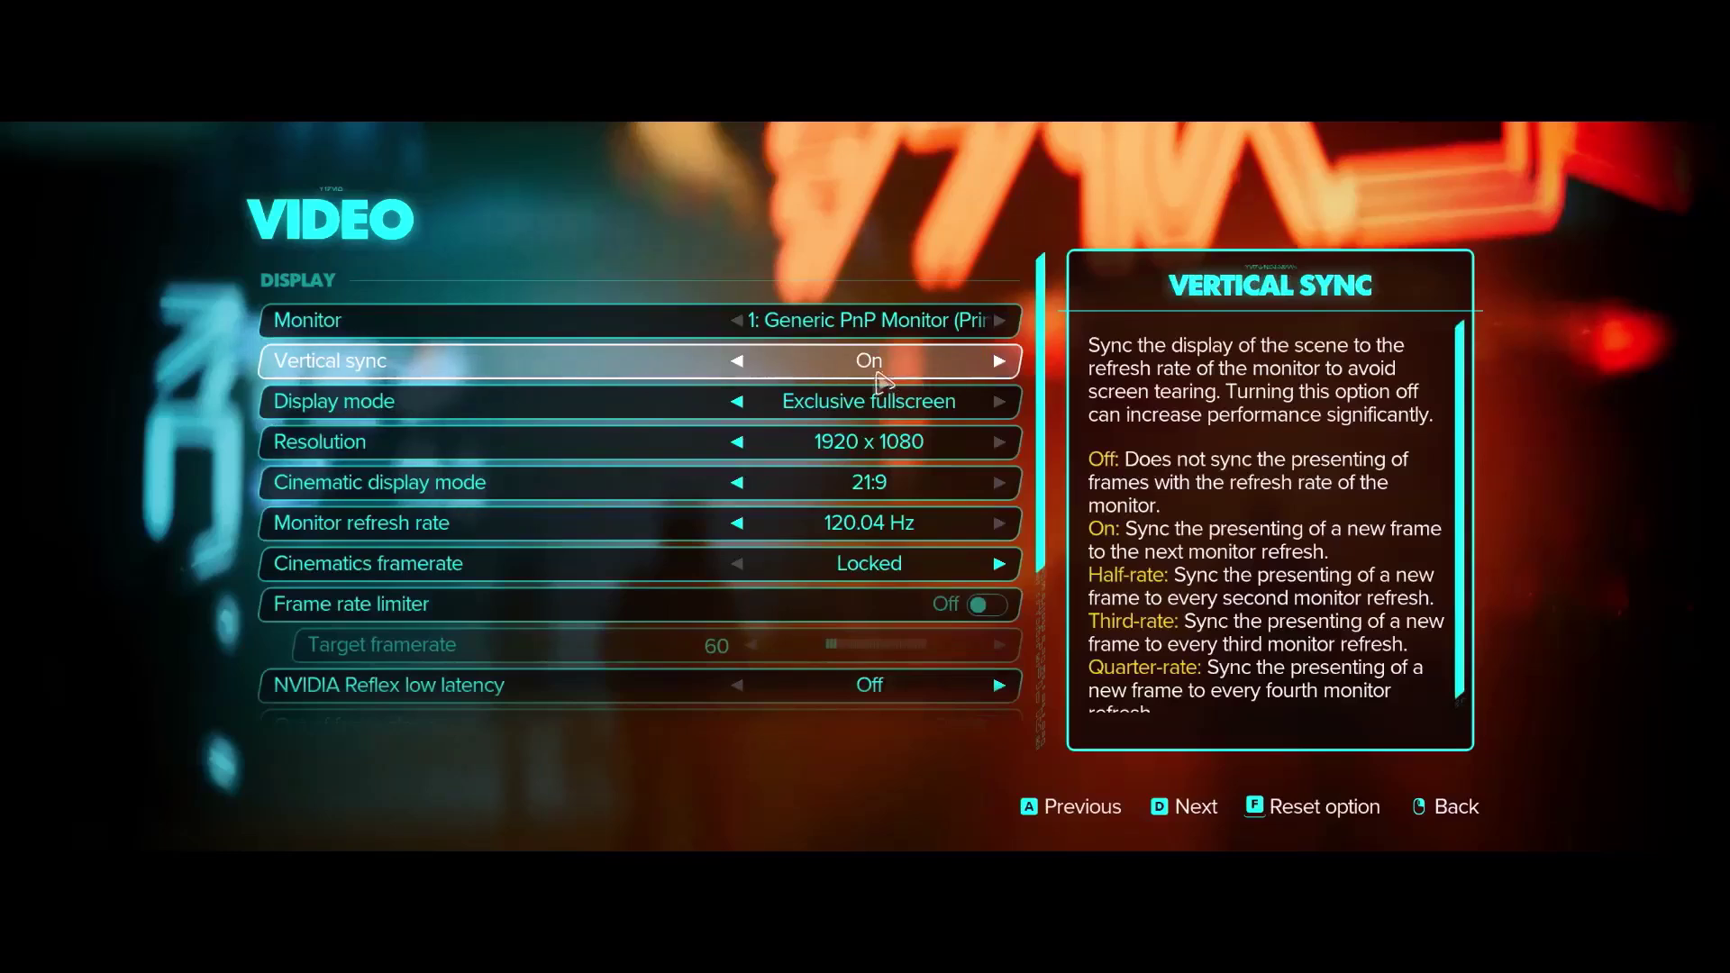
left_click(739, 361)
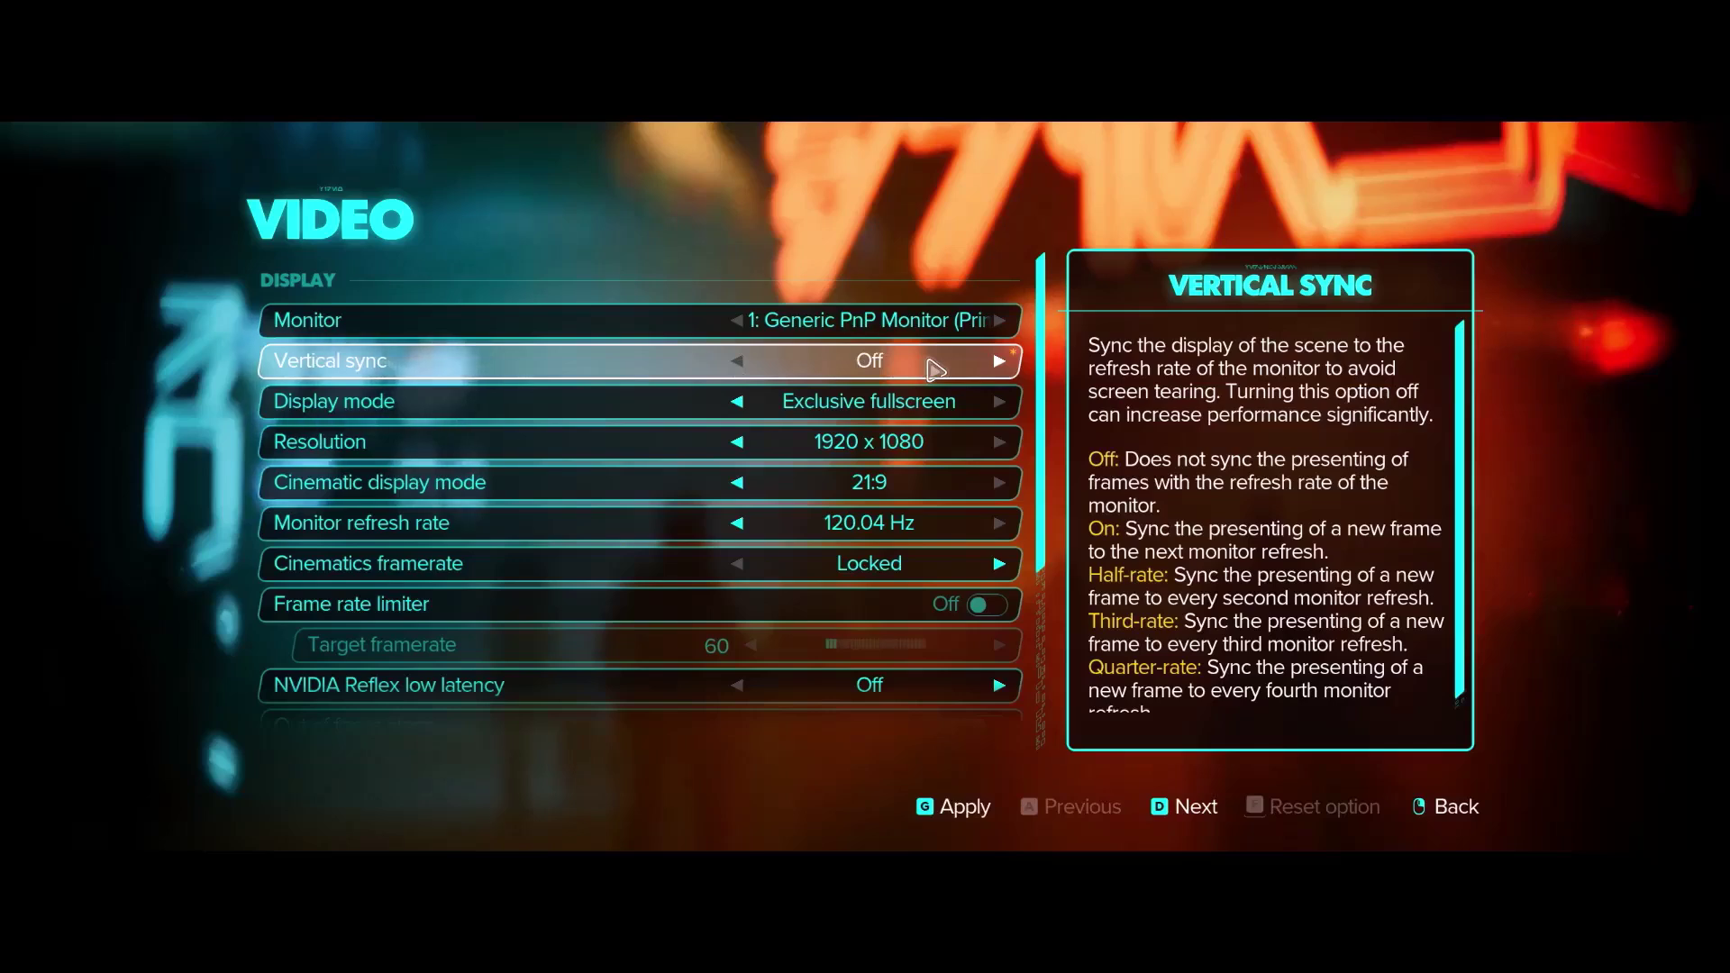
Step: Set the display mode to Window and the resolution to 1680 x 1050
left_click(737, 403)
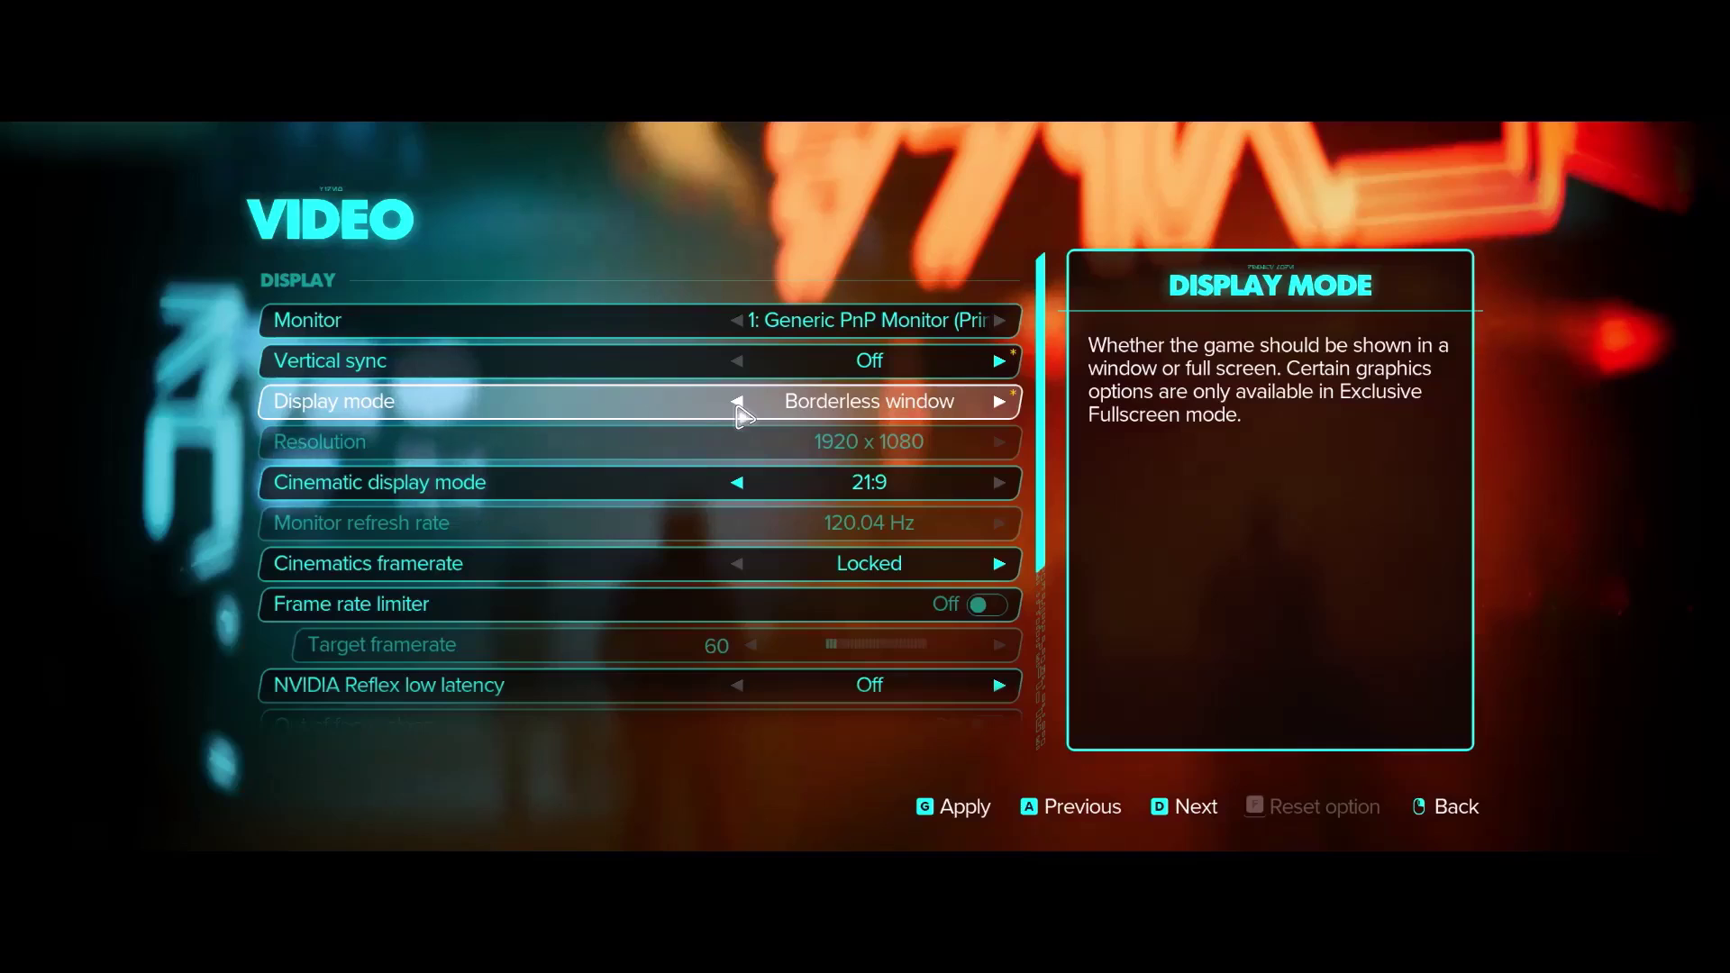
left_click(737, 403)
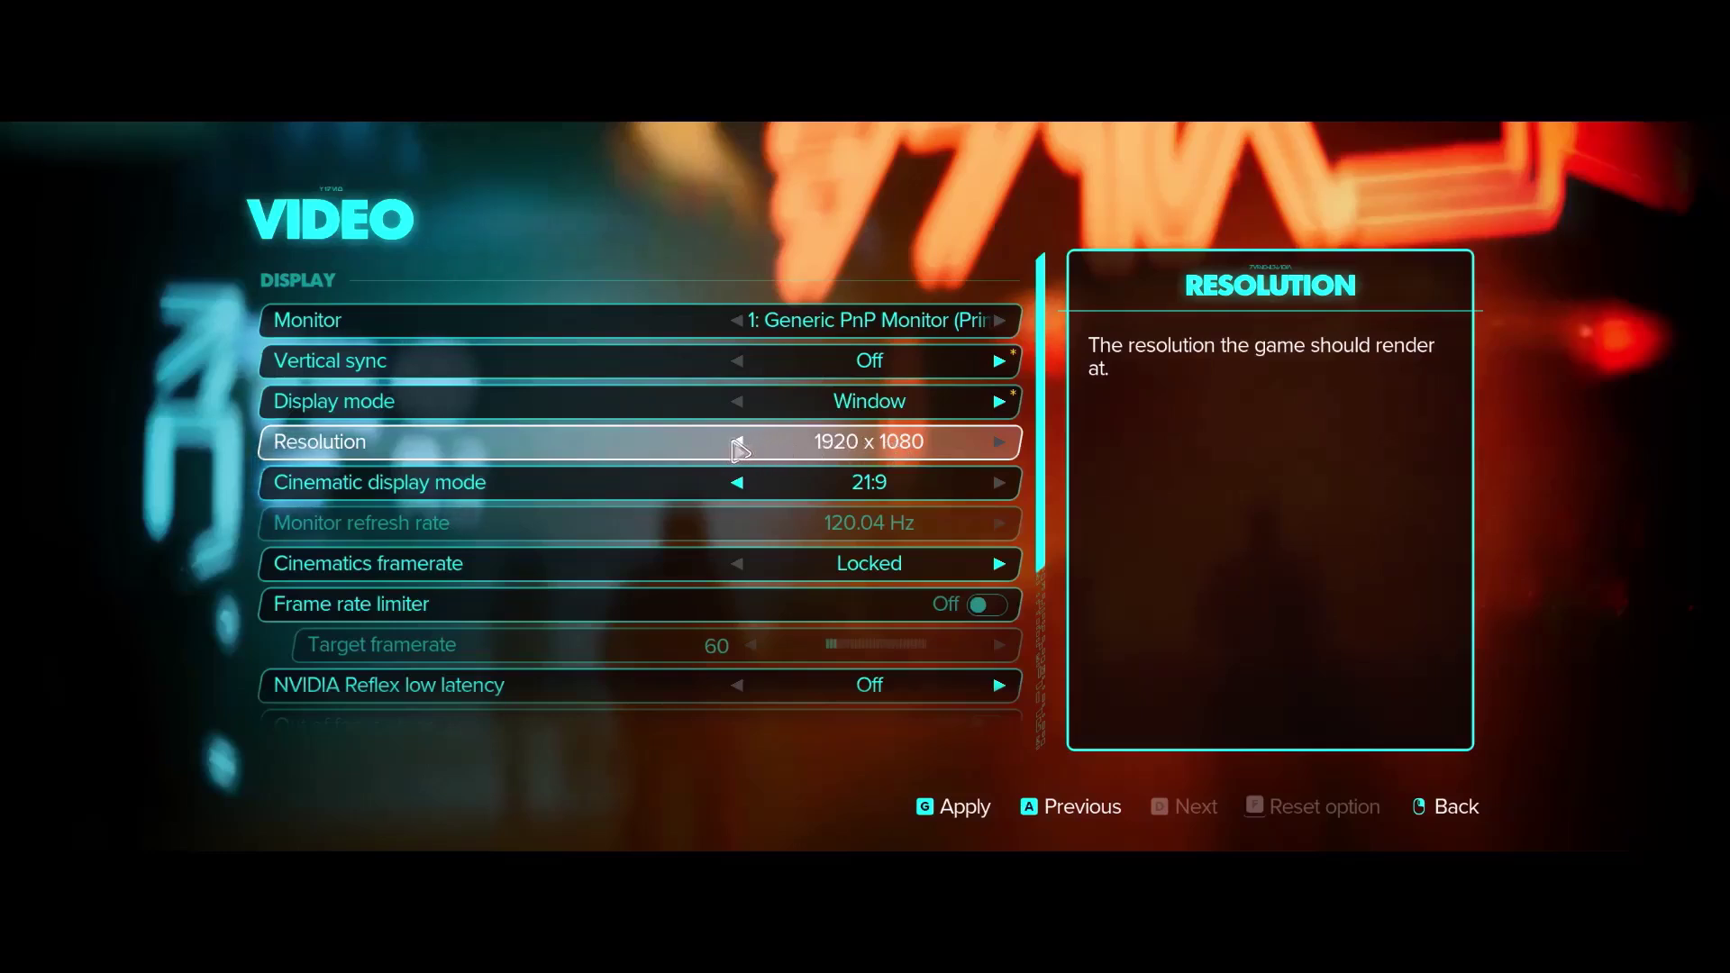
left_click(738, 443)
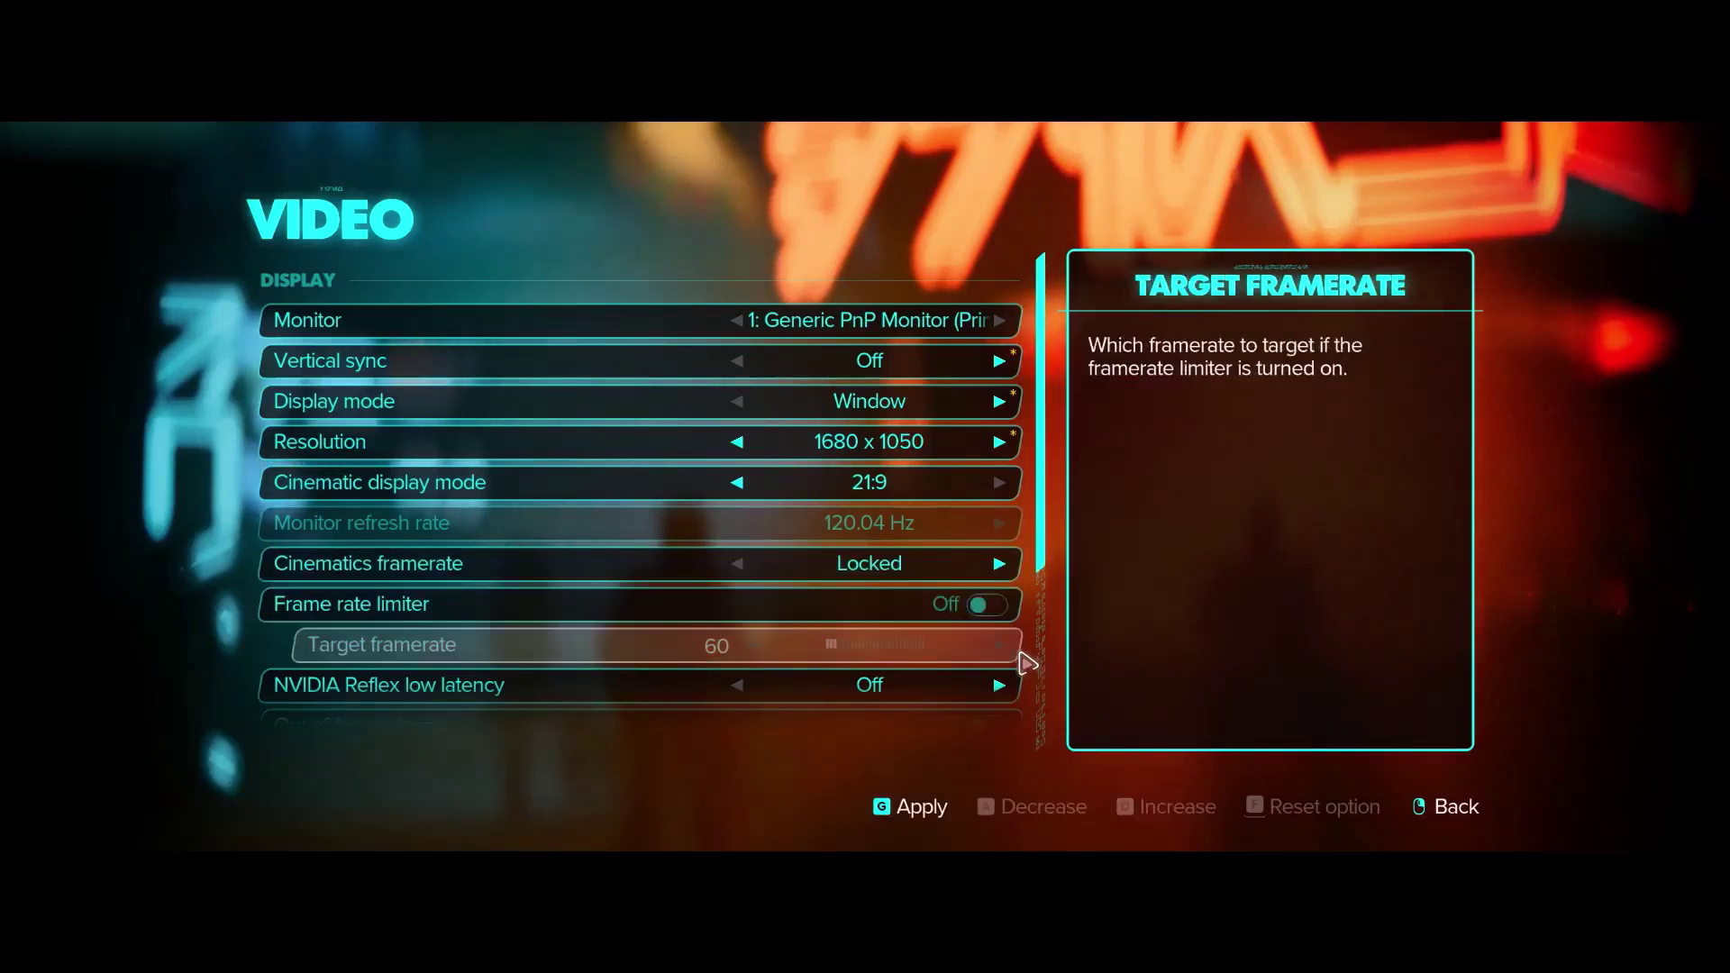
Step: Set the upscaler type to NVIDIA DLSS, apply the video settings, and keep the changes
key("Down")
key("Down")
key("Down")
key("Down")
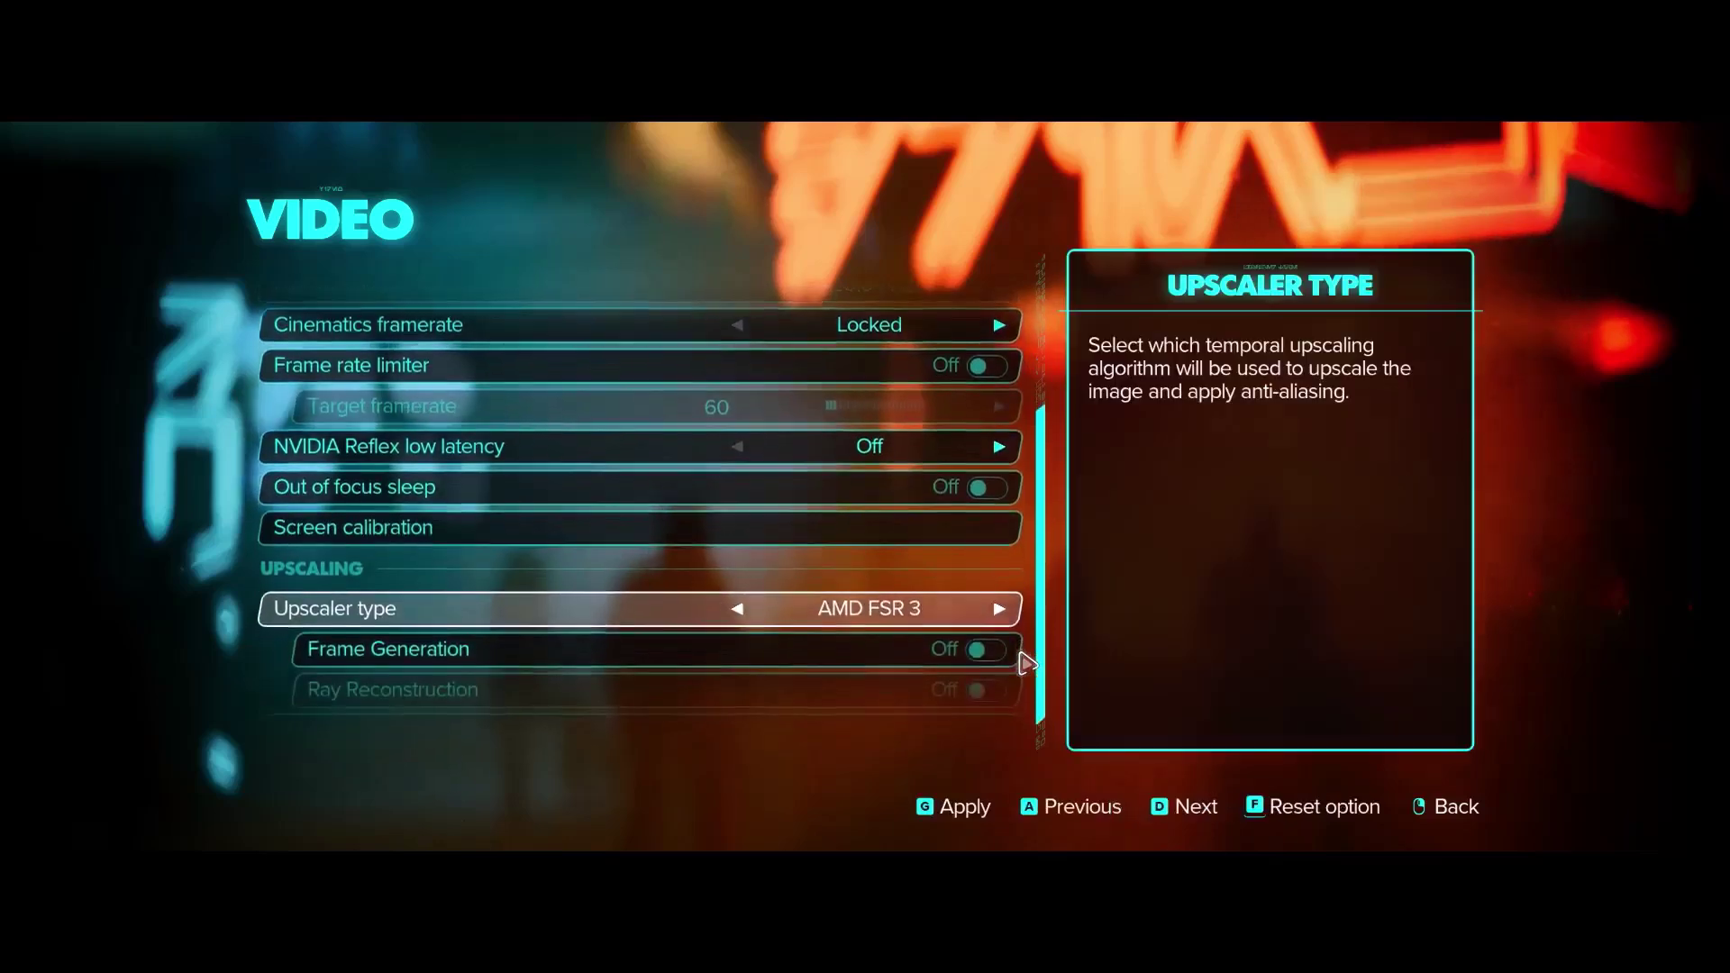
key("Down")
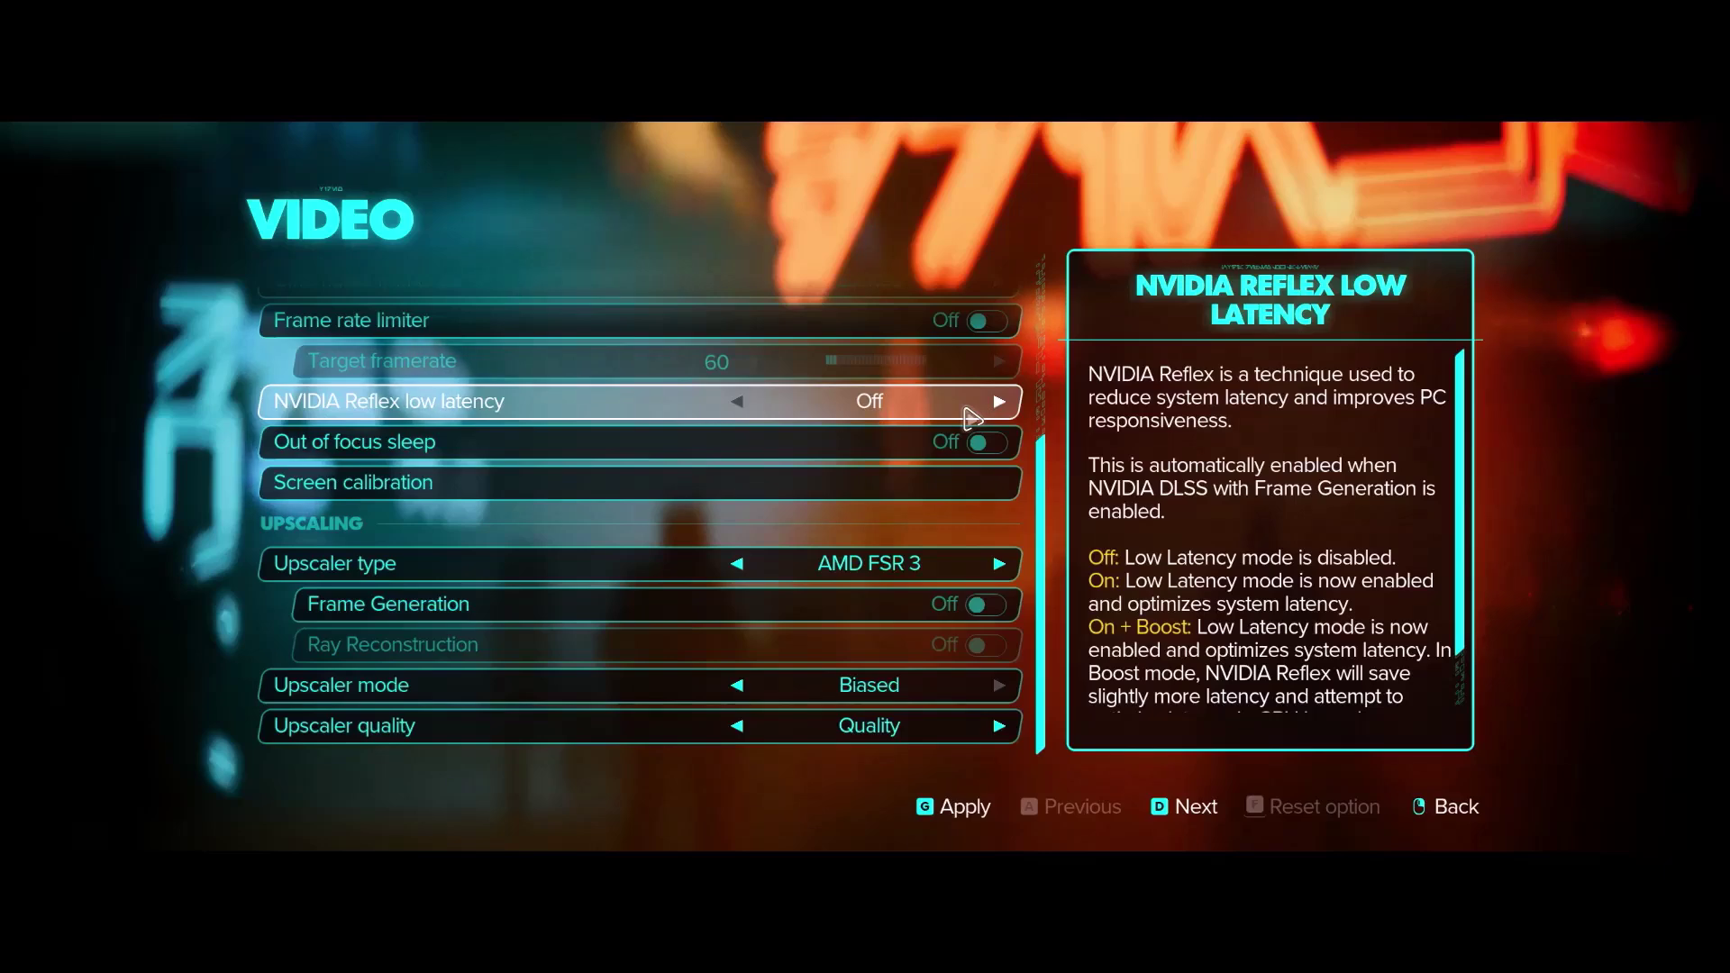
key("Down")
key("Down")
key("Down")
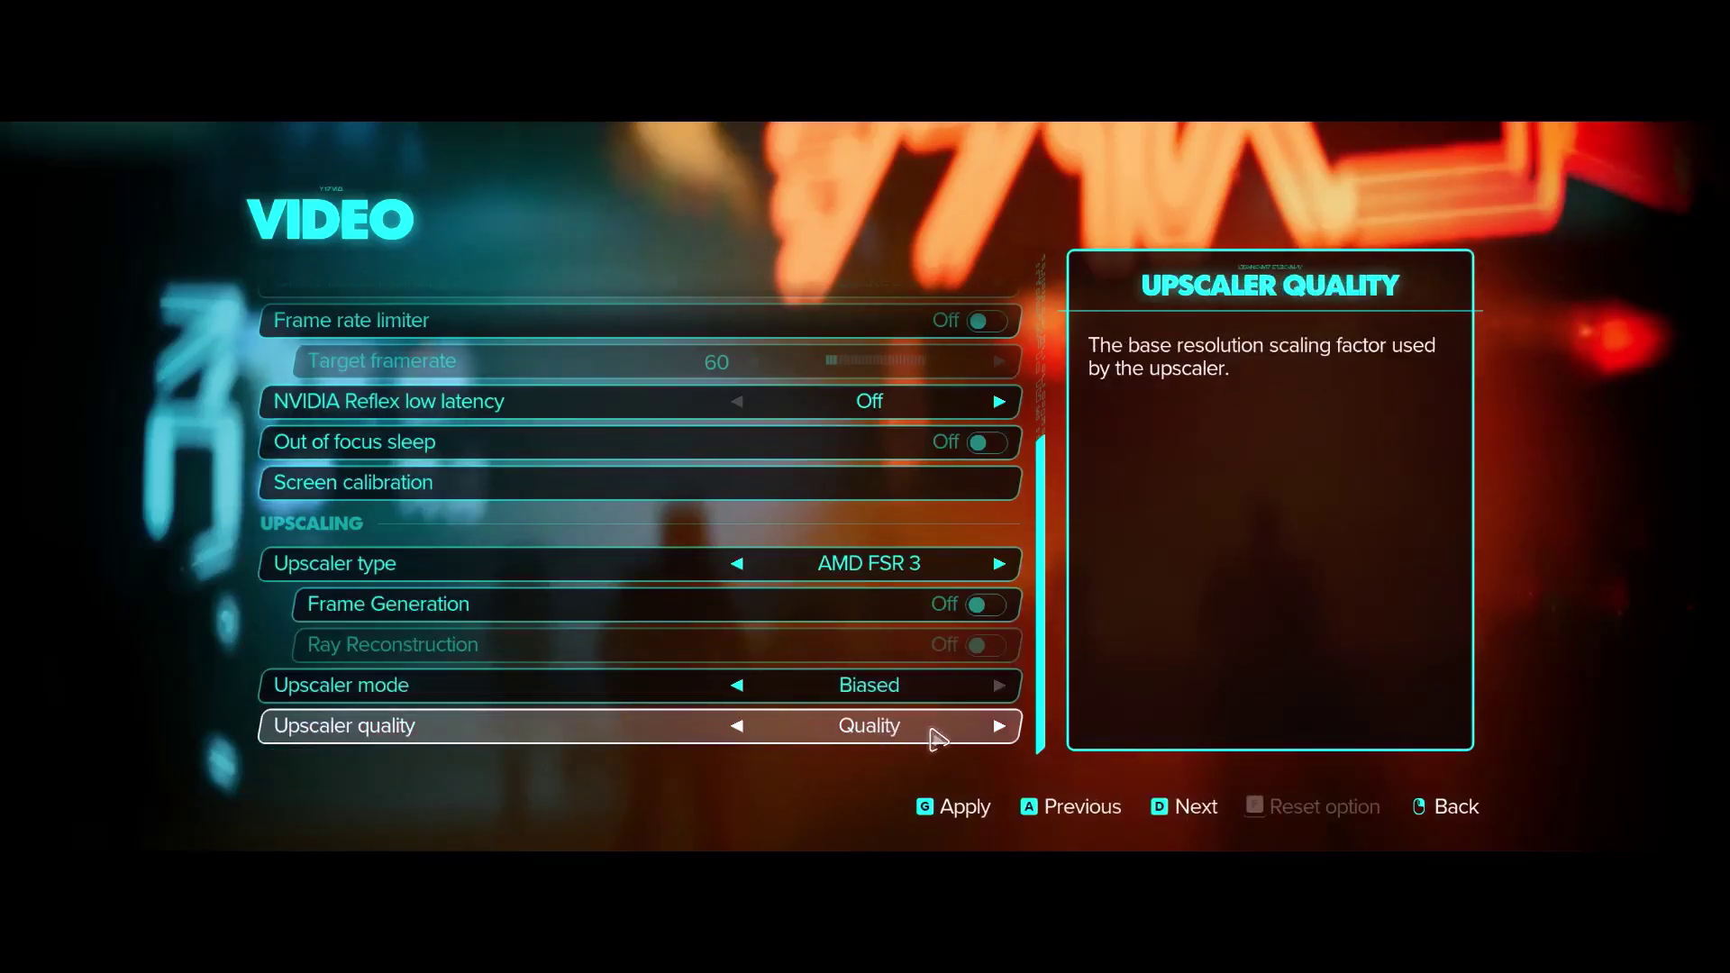
left_click(997, 570)
left_click(997, 567)
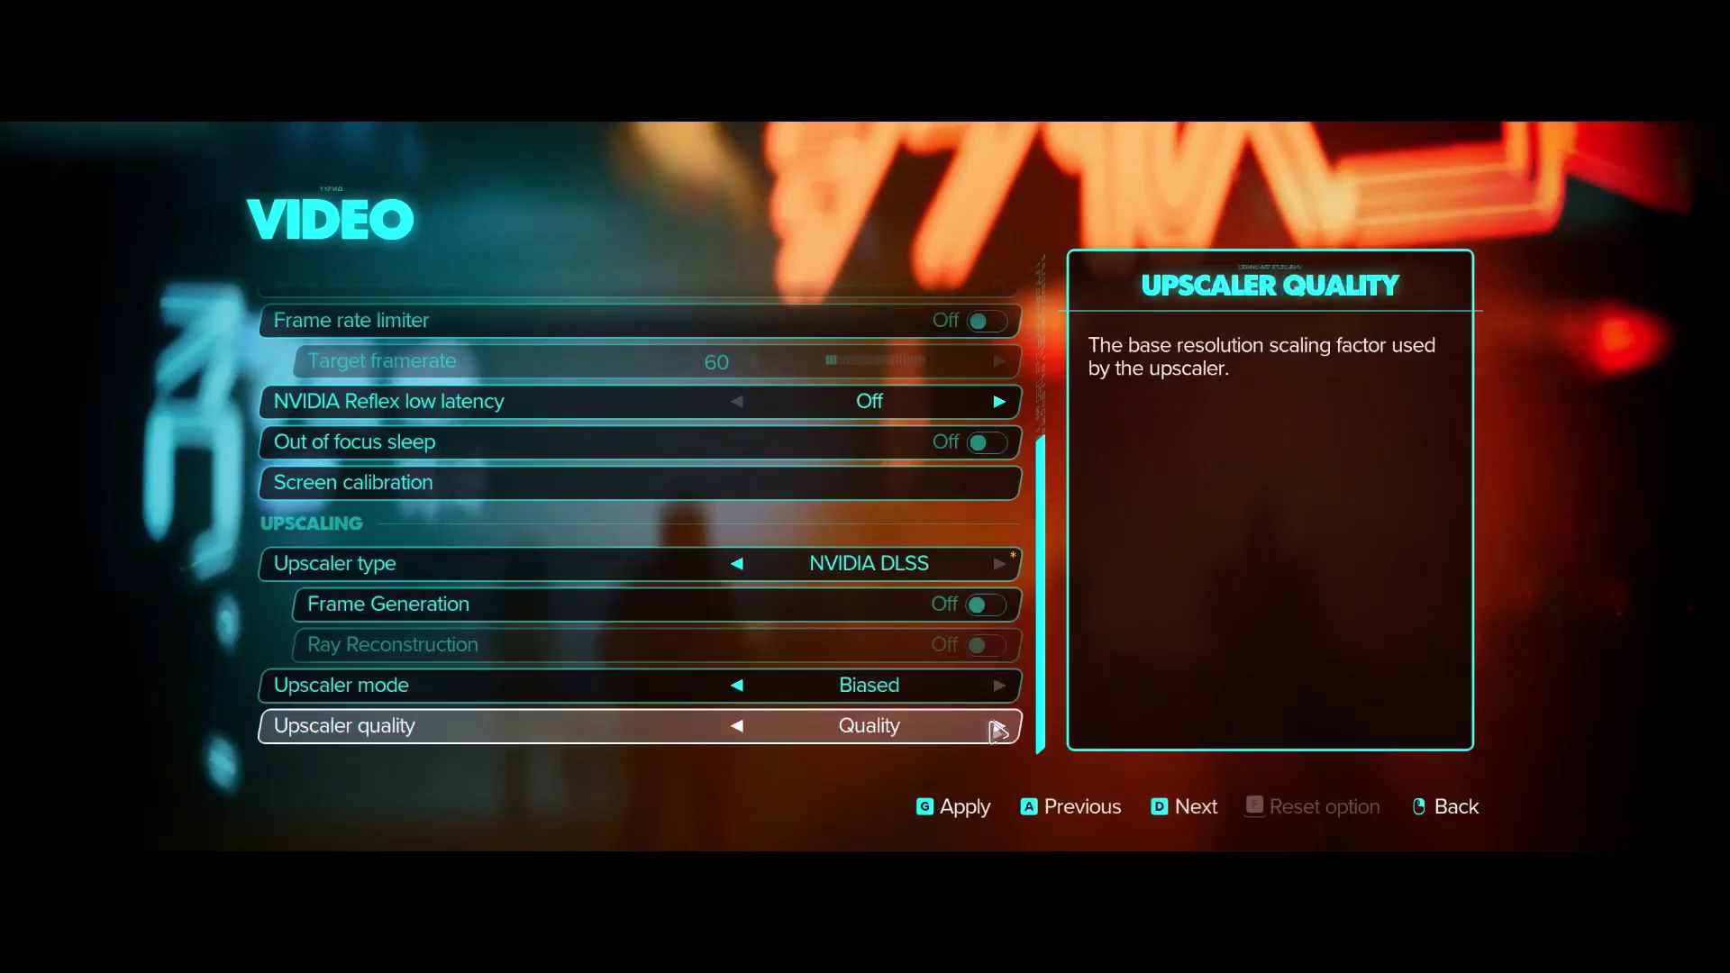
left_click(953, 808)
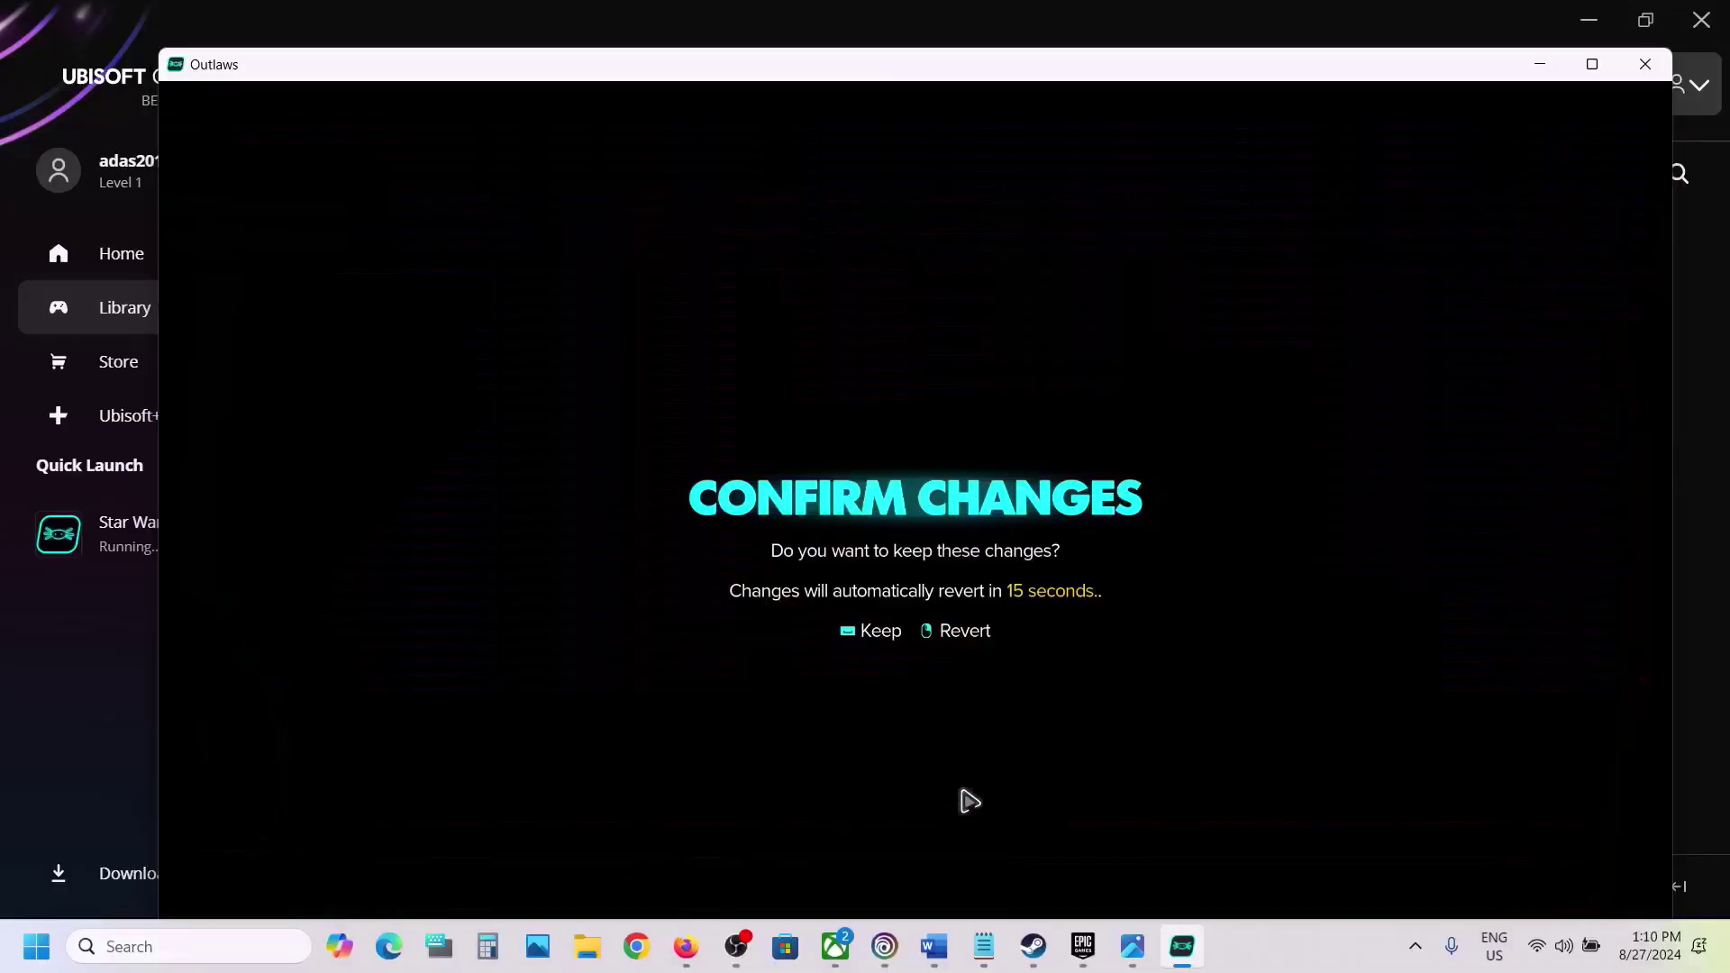
left_click(866, 641)
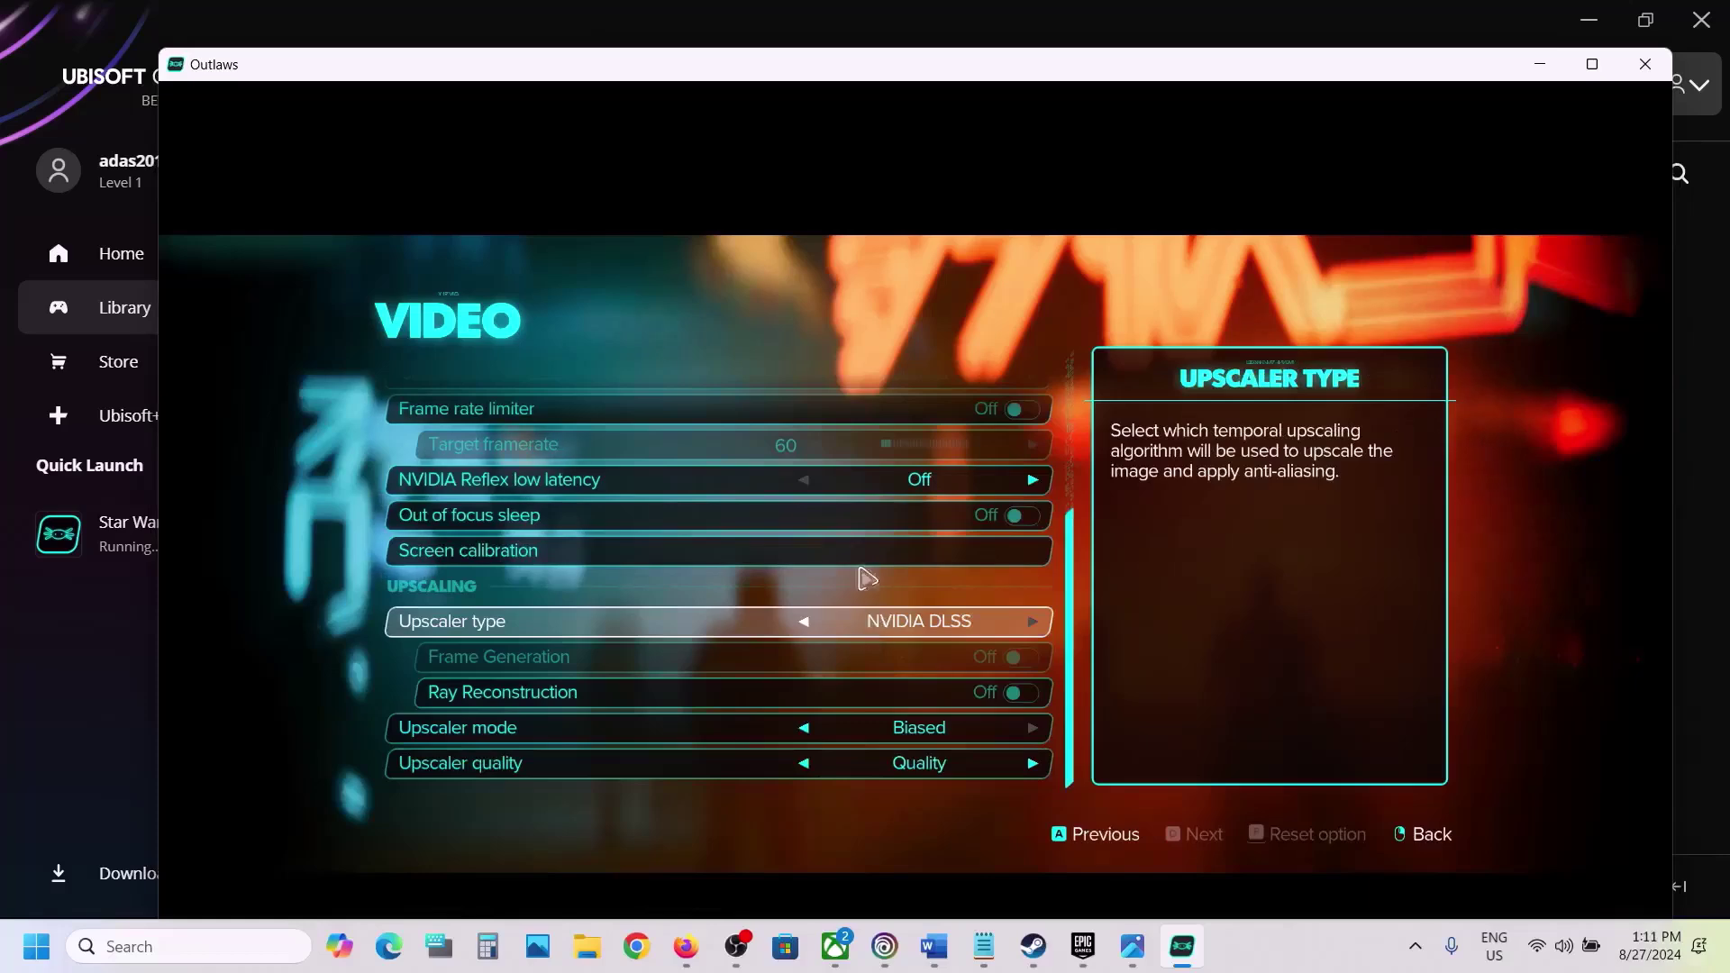
Step: Return to the main settings list, open the Graphics settings, and set Quality to Medium
right_click(813, 538)
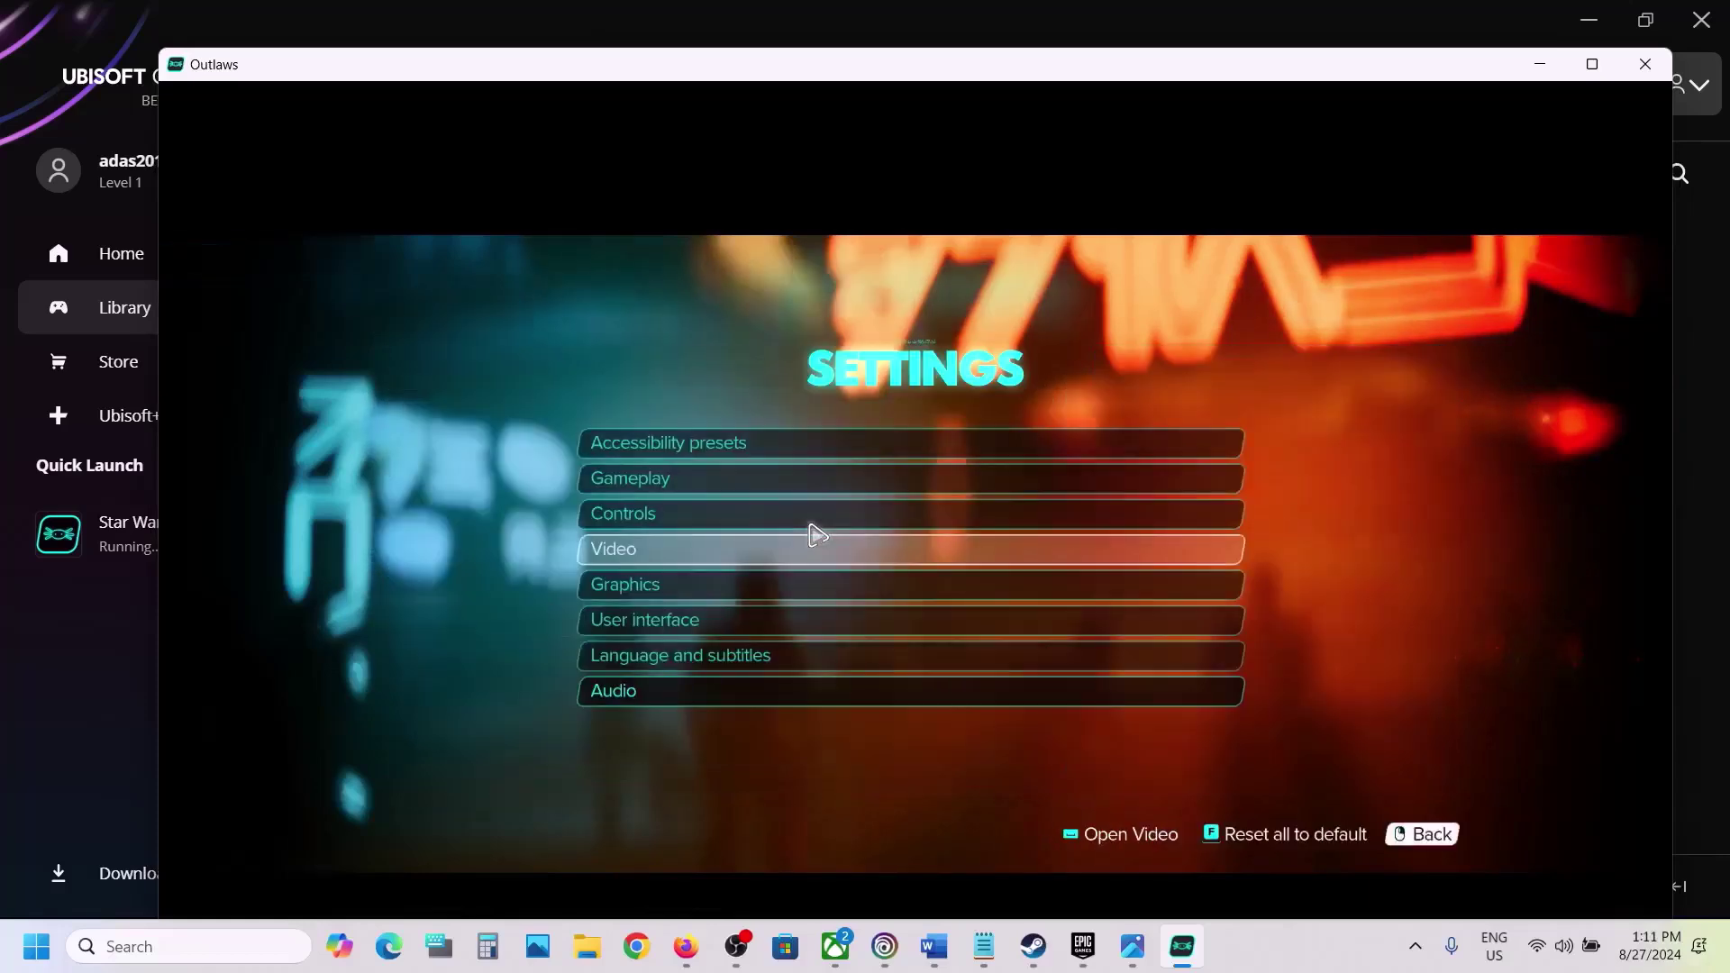
left_click(650, 593)
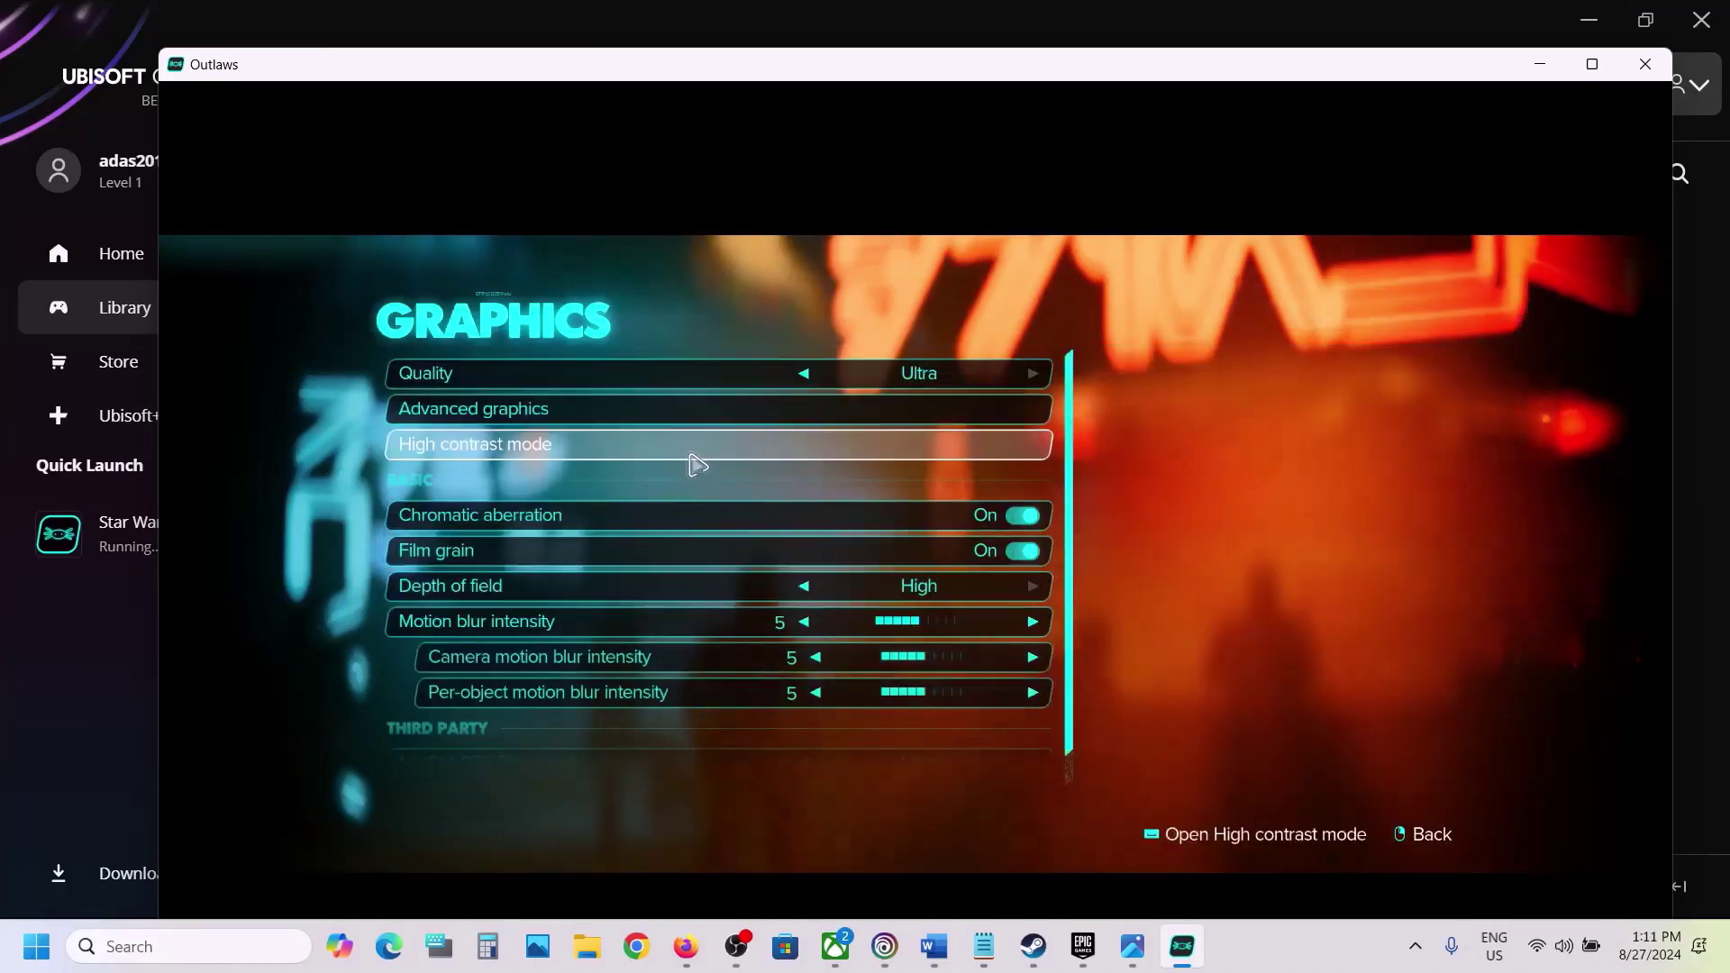
left_click(805, 373)
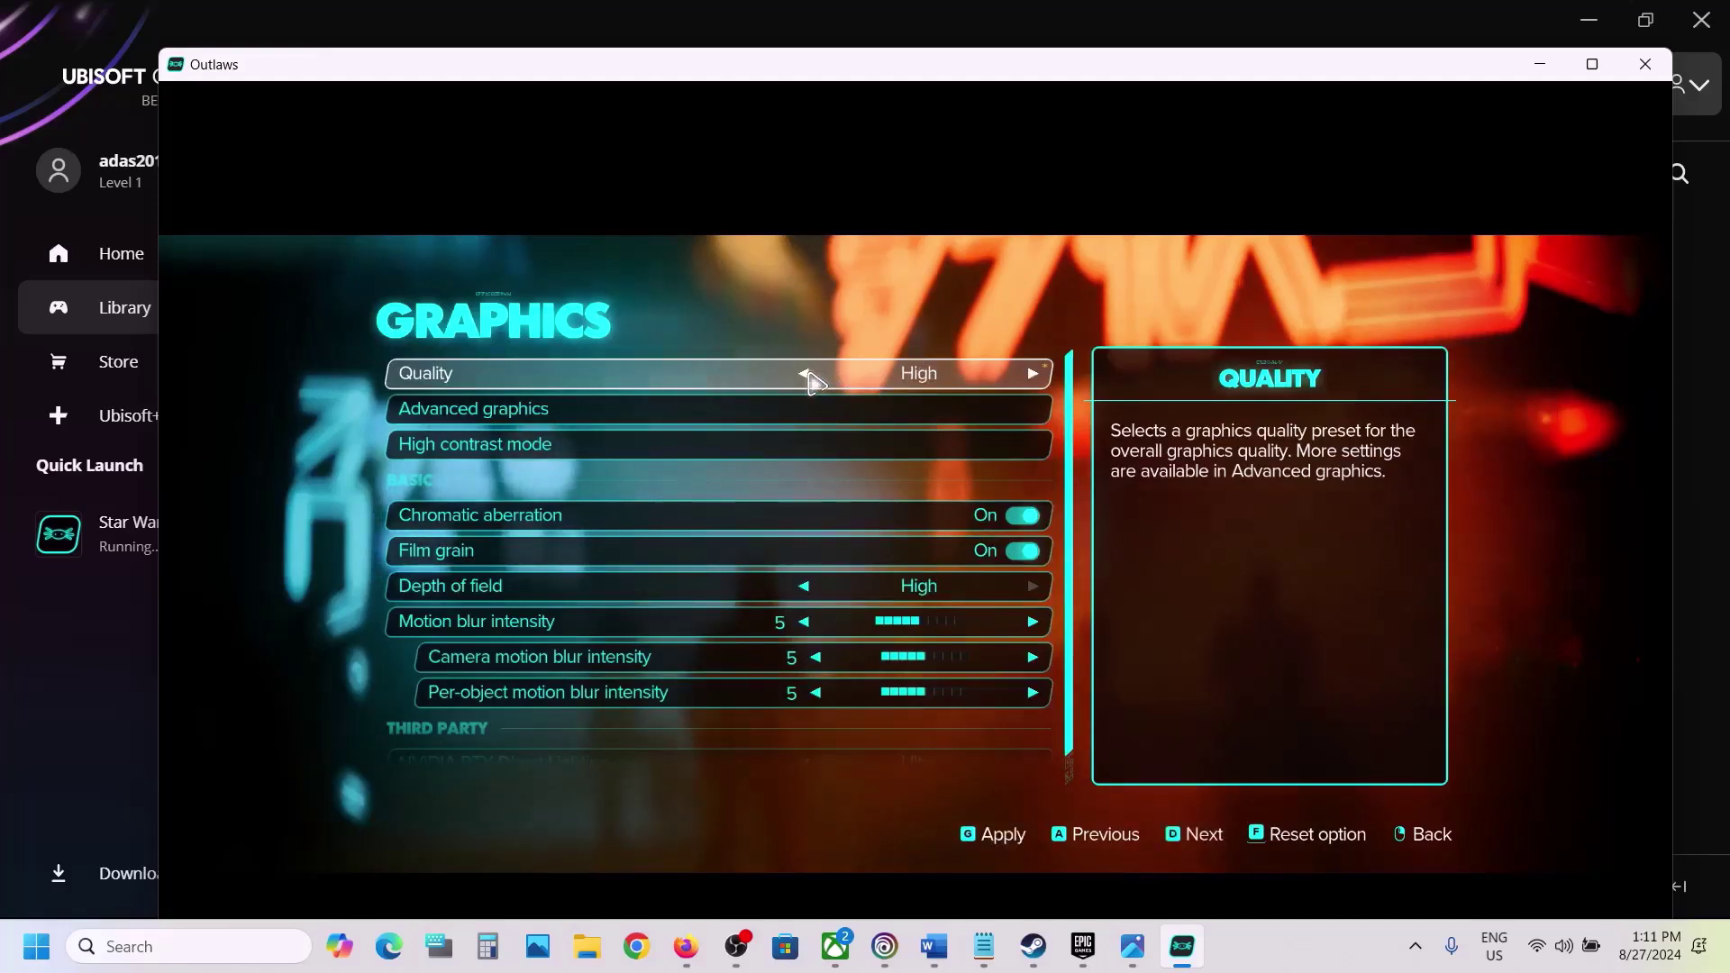
left_click(804, 373)
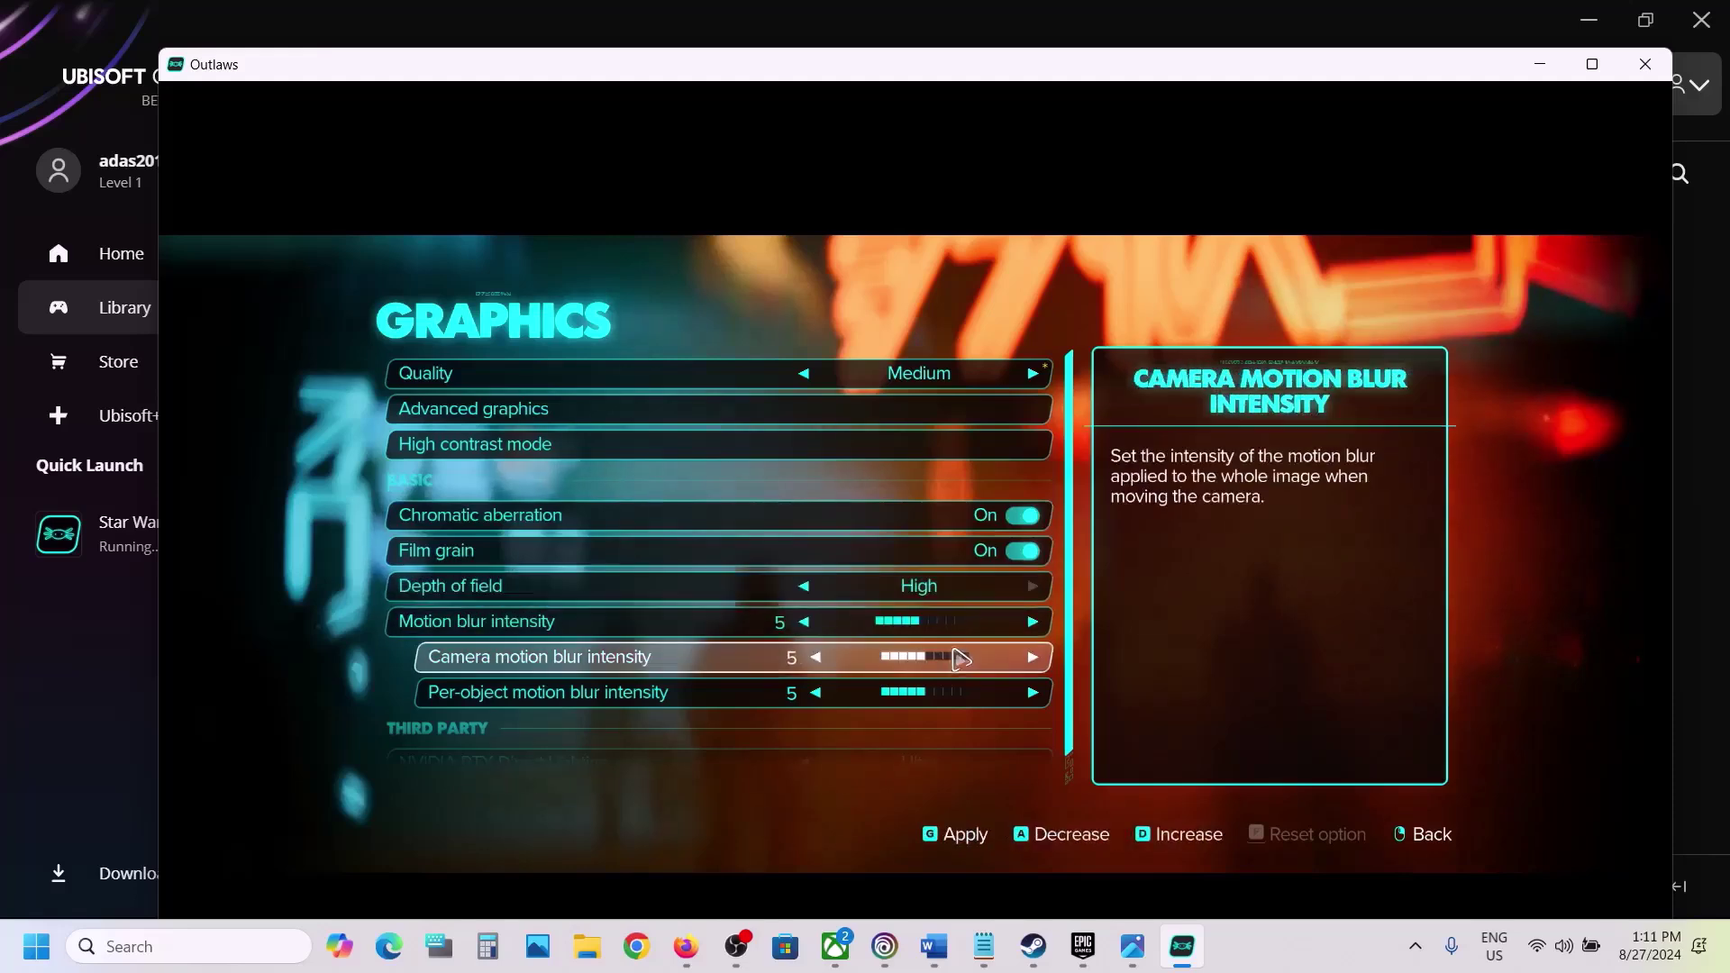
Step: Set NVIDIA RTX Direct Lighting to Off, apply the graphics settings, and keep the changes
scroll(961, 659, "down", 1)
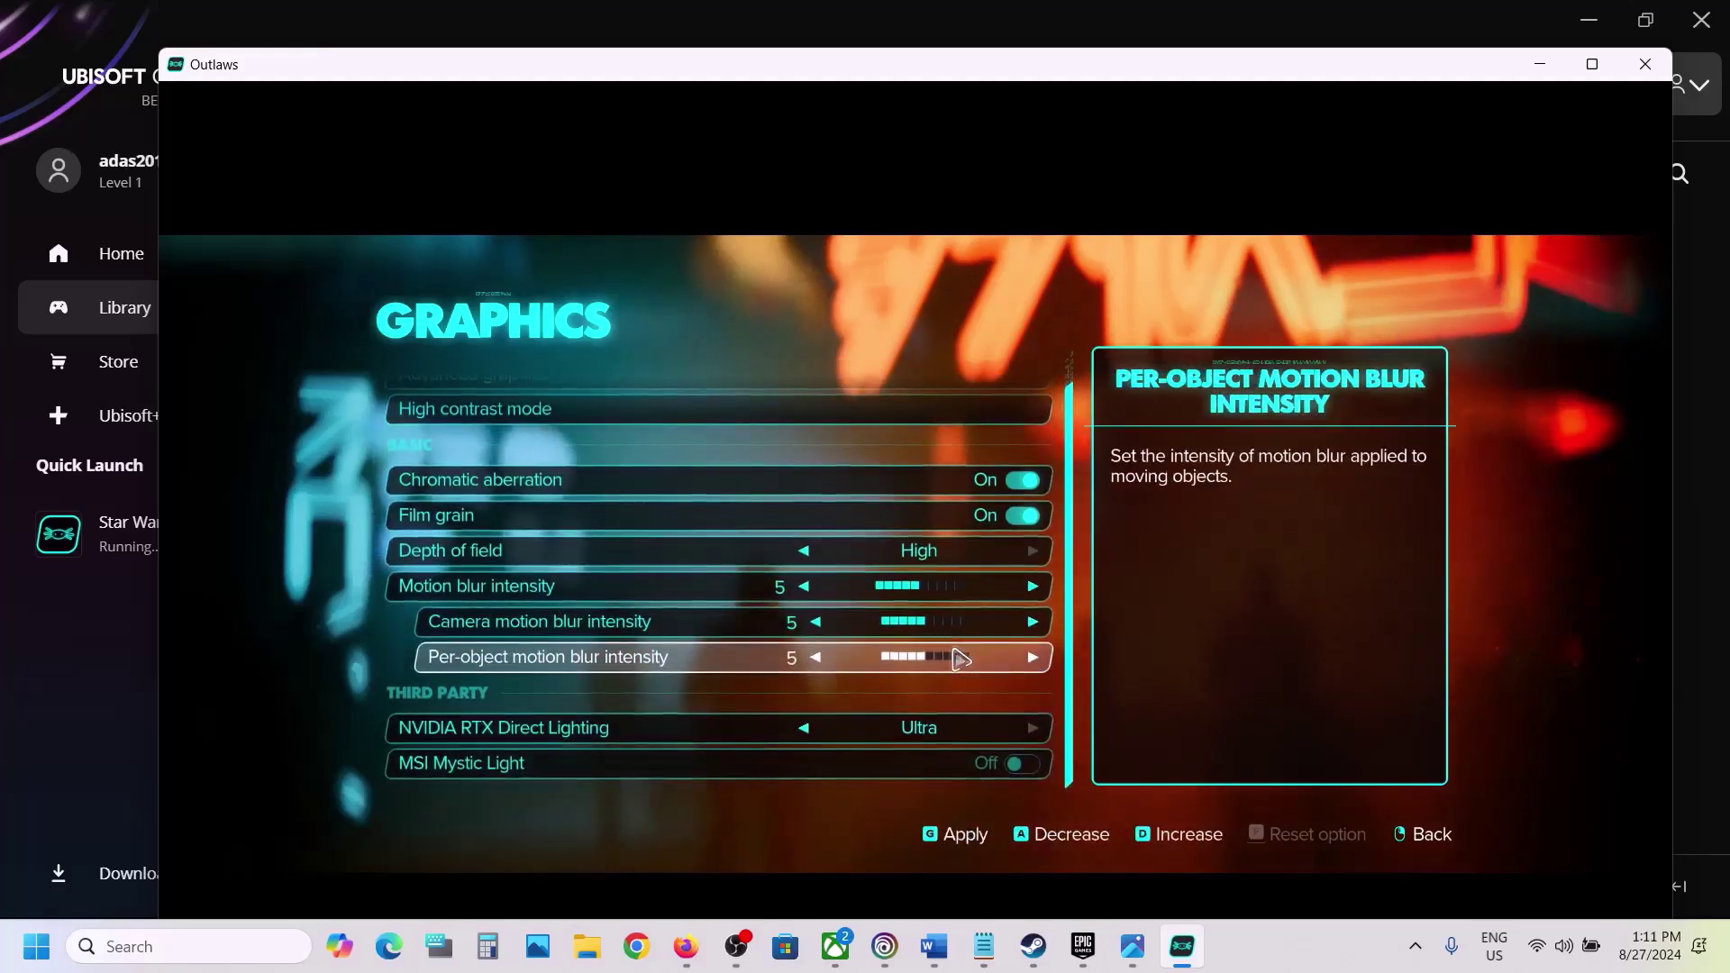
key("Down")
key("Down")
key("Up")
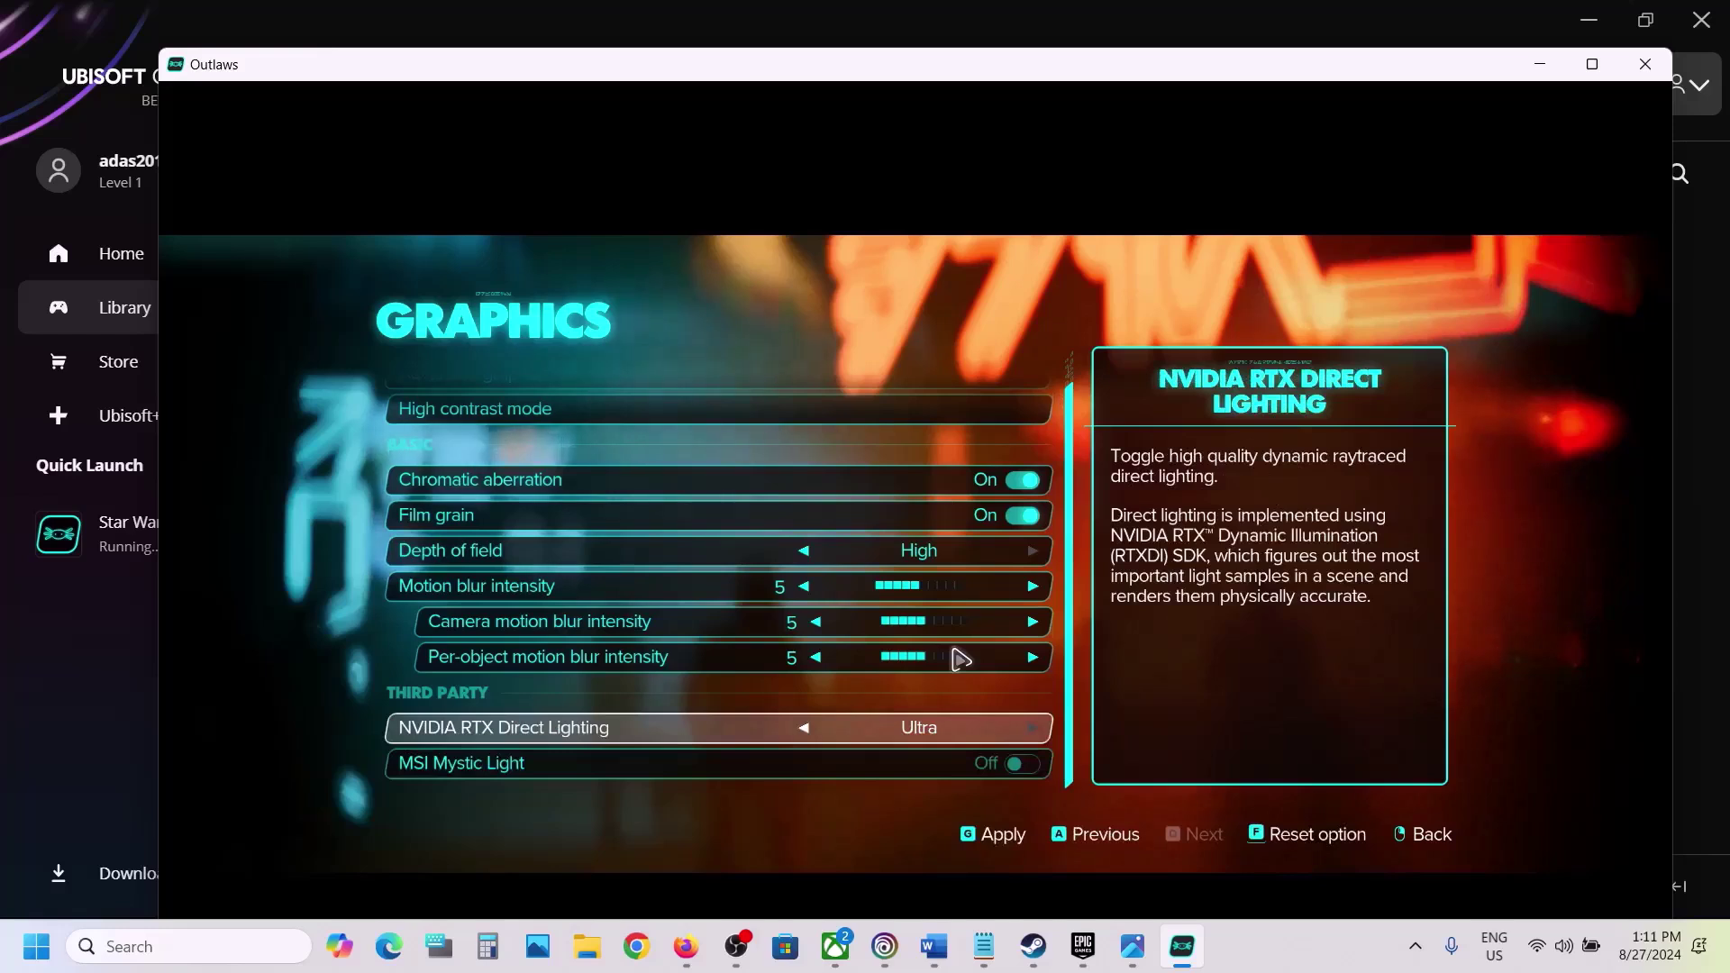
key("Left")
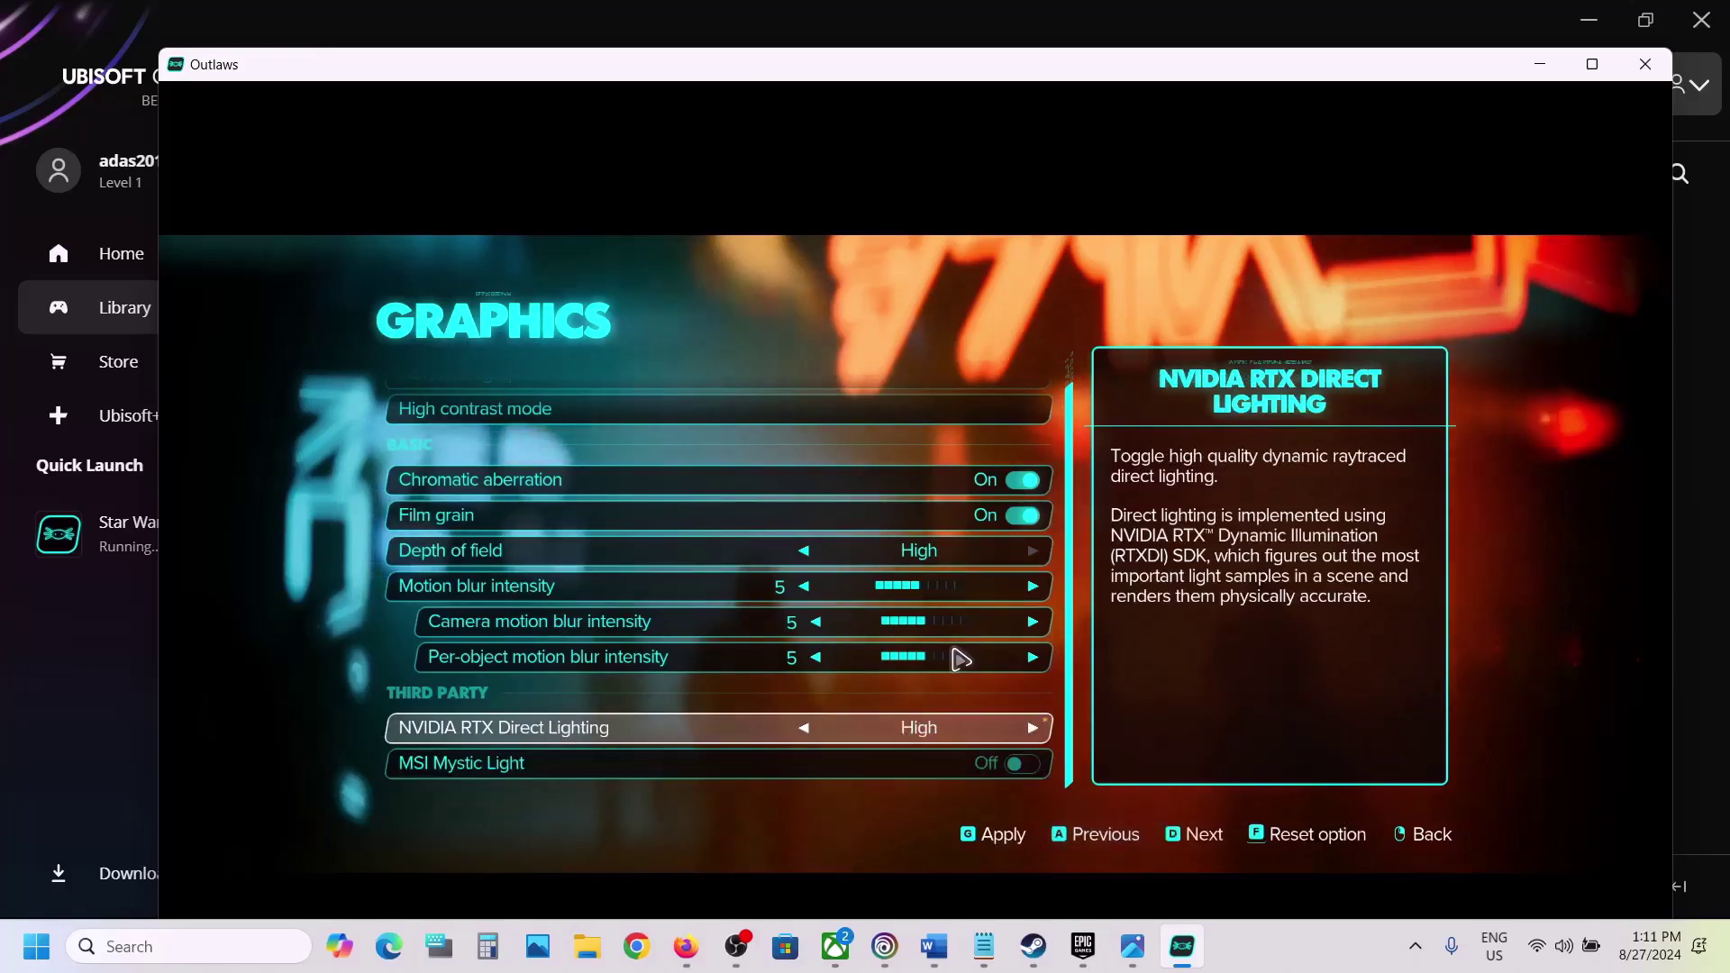
key("Left")
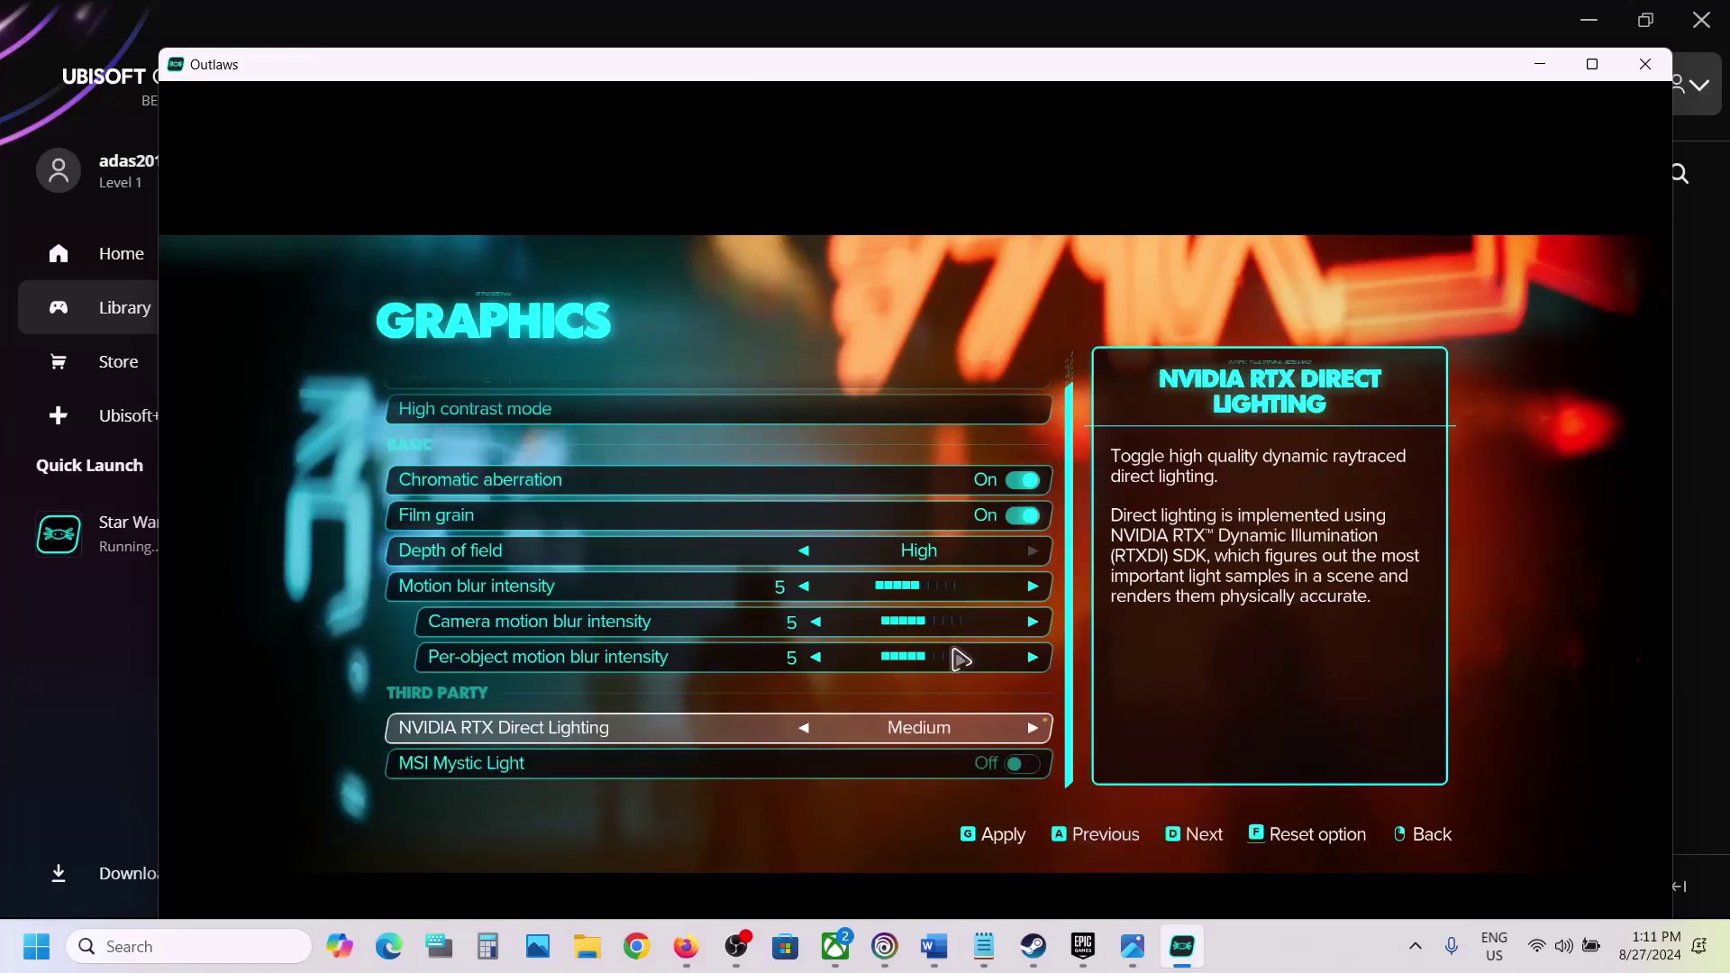
key("Left")
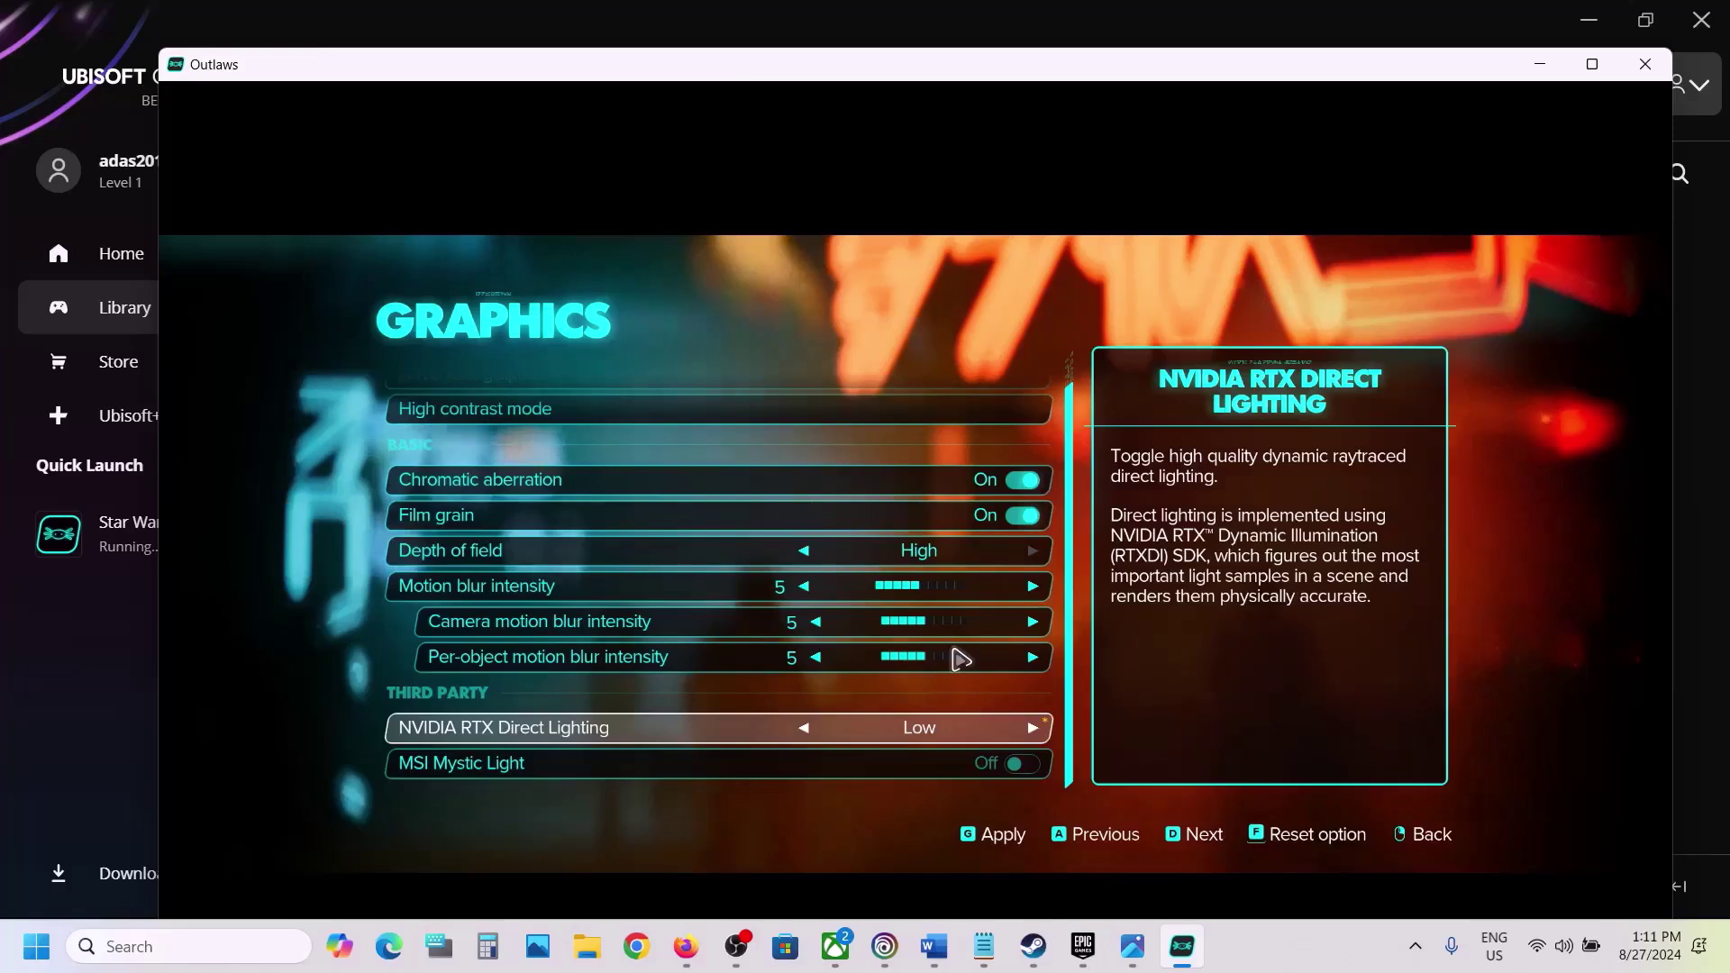
key("Left")
key("Up")
key("Up")
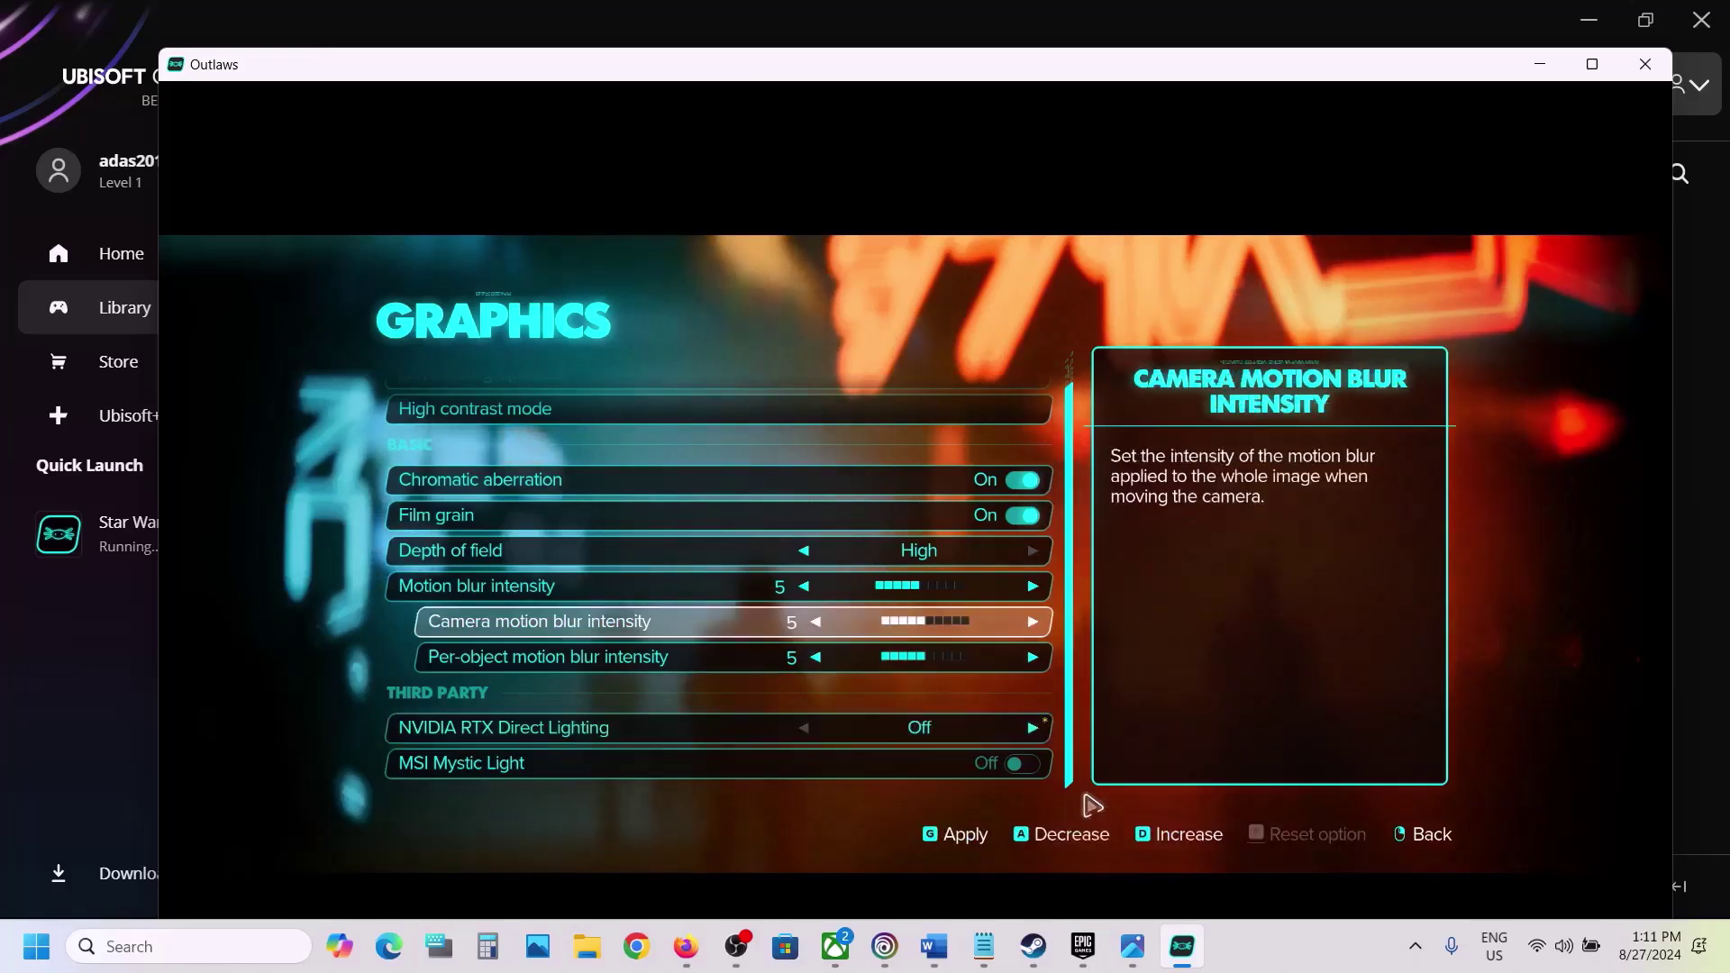
left_click(957, 843)
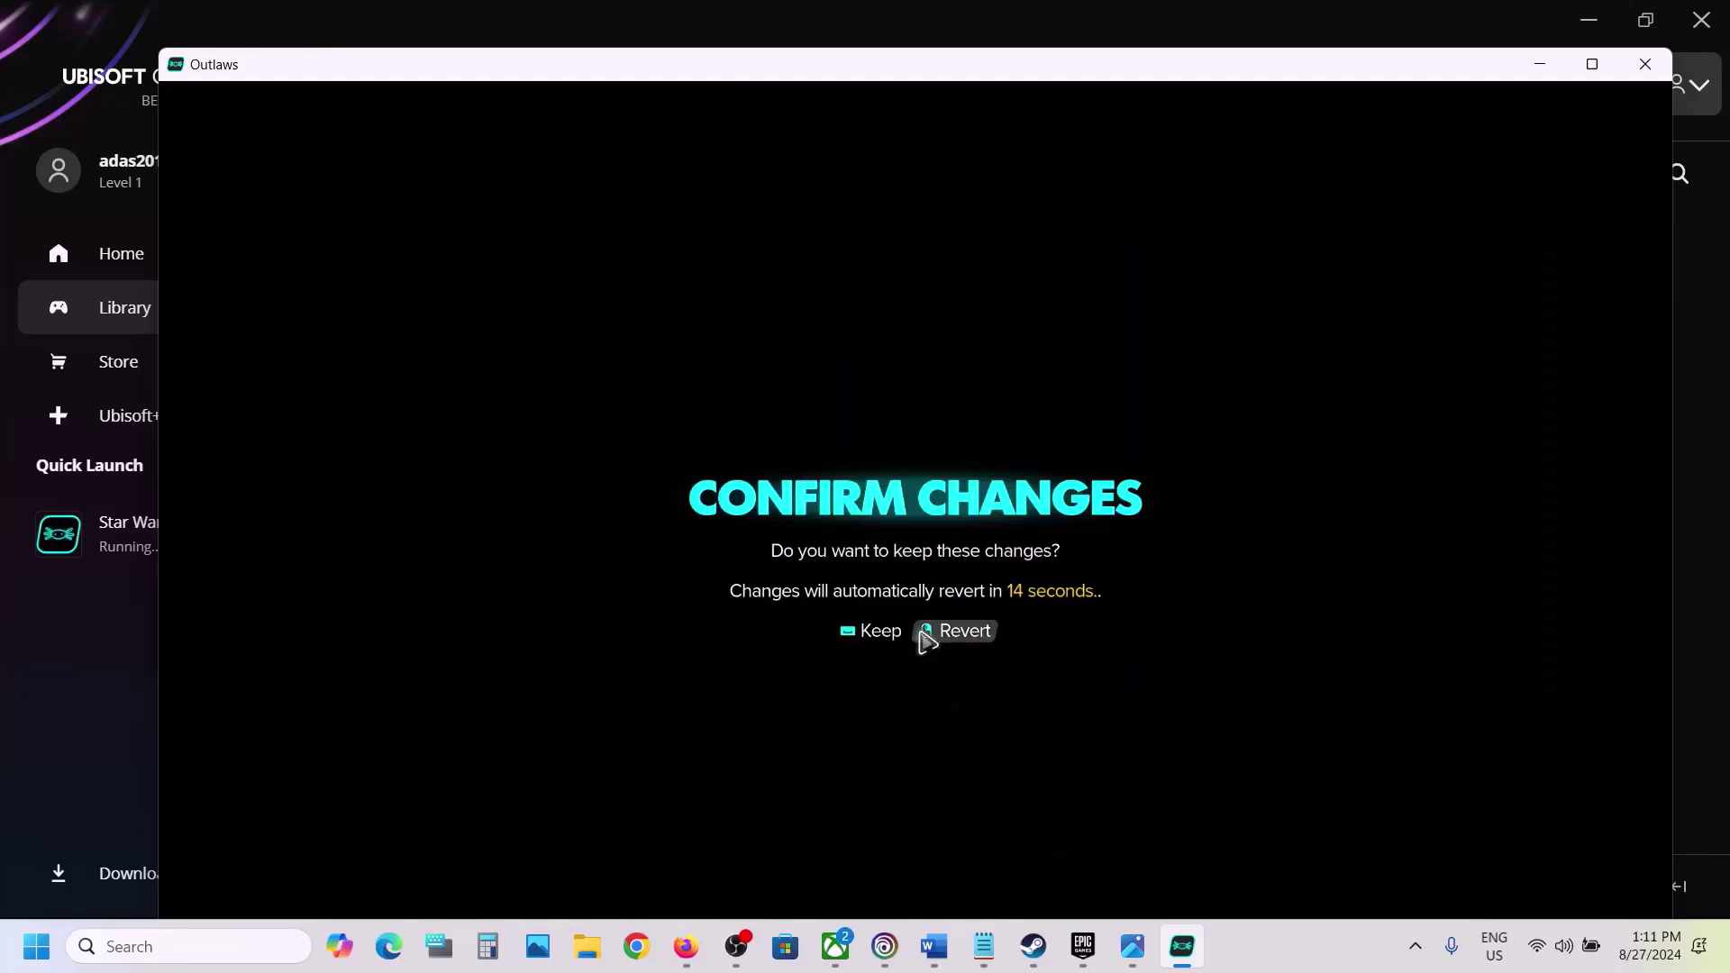
left_click(881, 638)
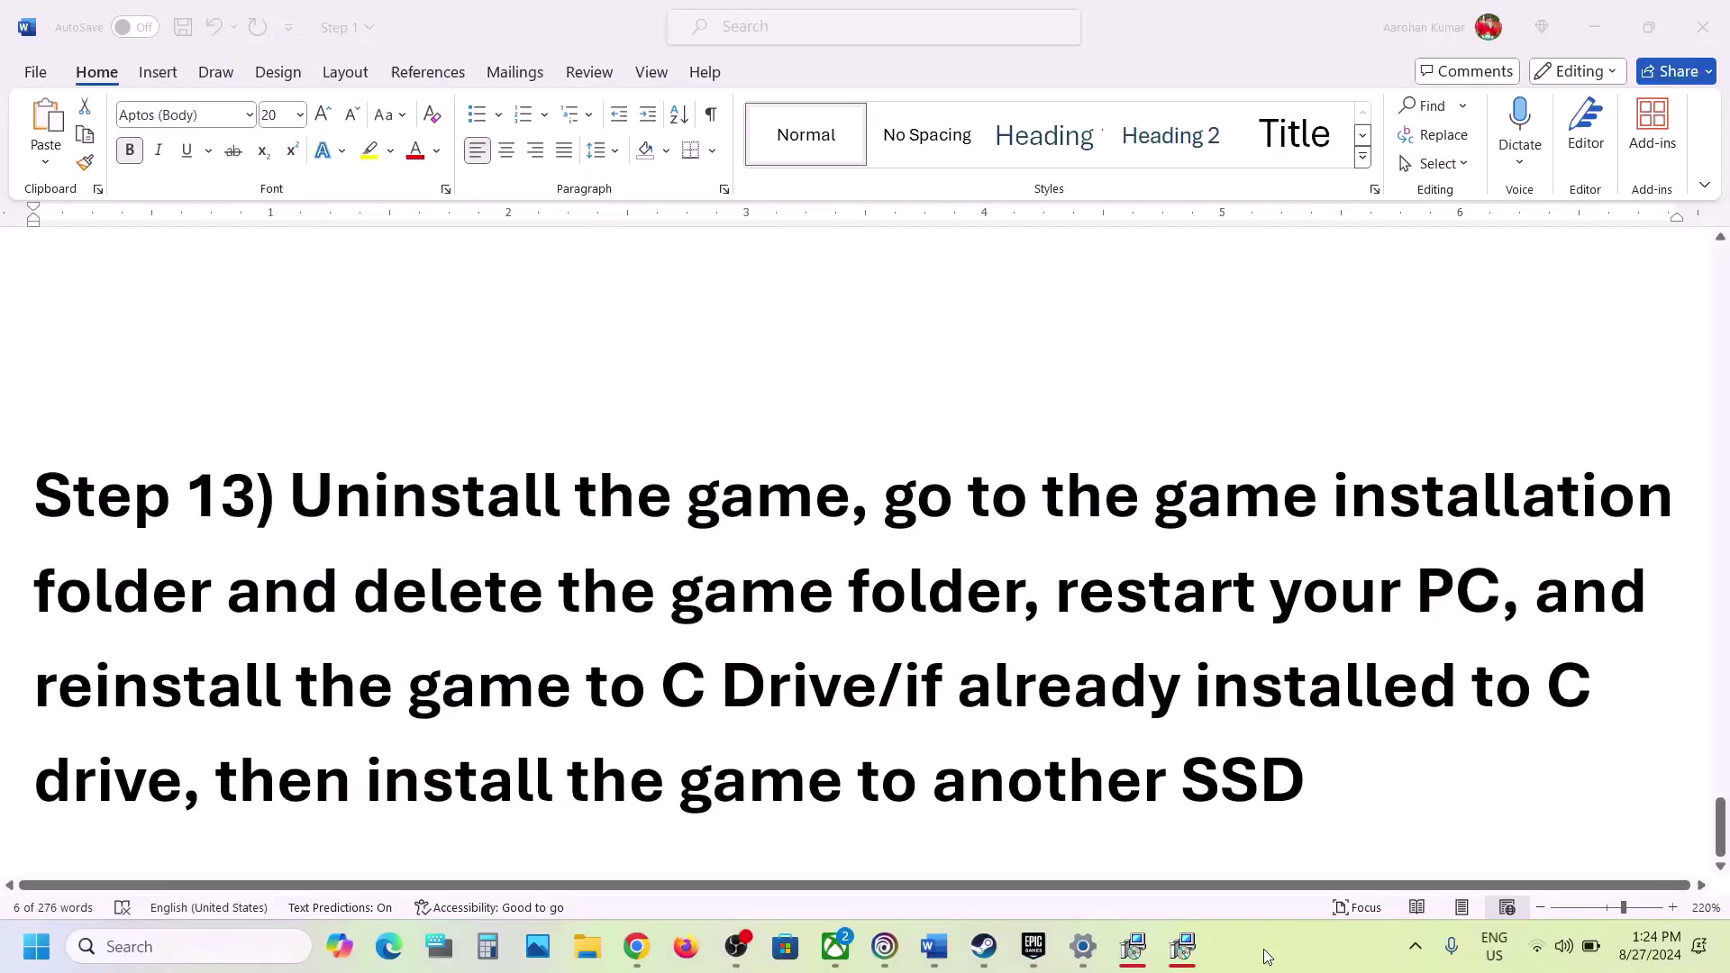
Step: Highlight the uninstall instruction in Step 13 of the document and locate the Uninstall option for Star Wars Outlaws in Ubisoft Connect
left_click(293, 509)
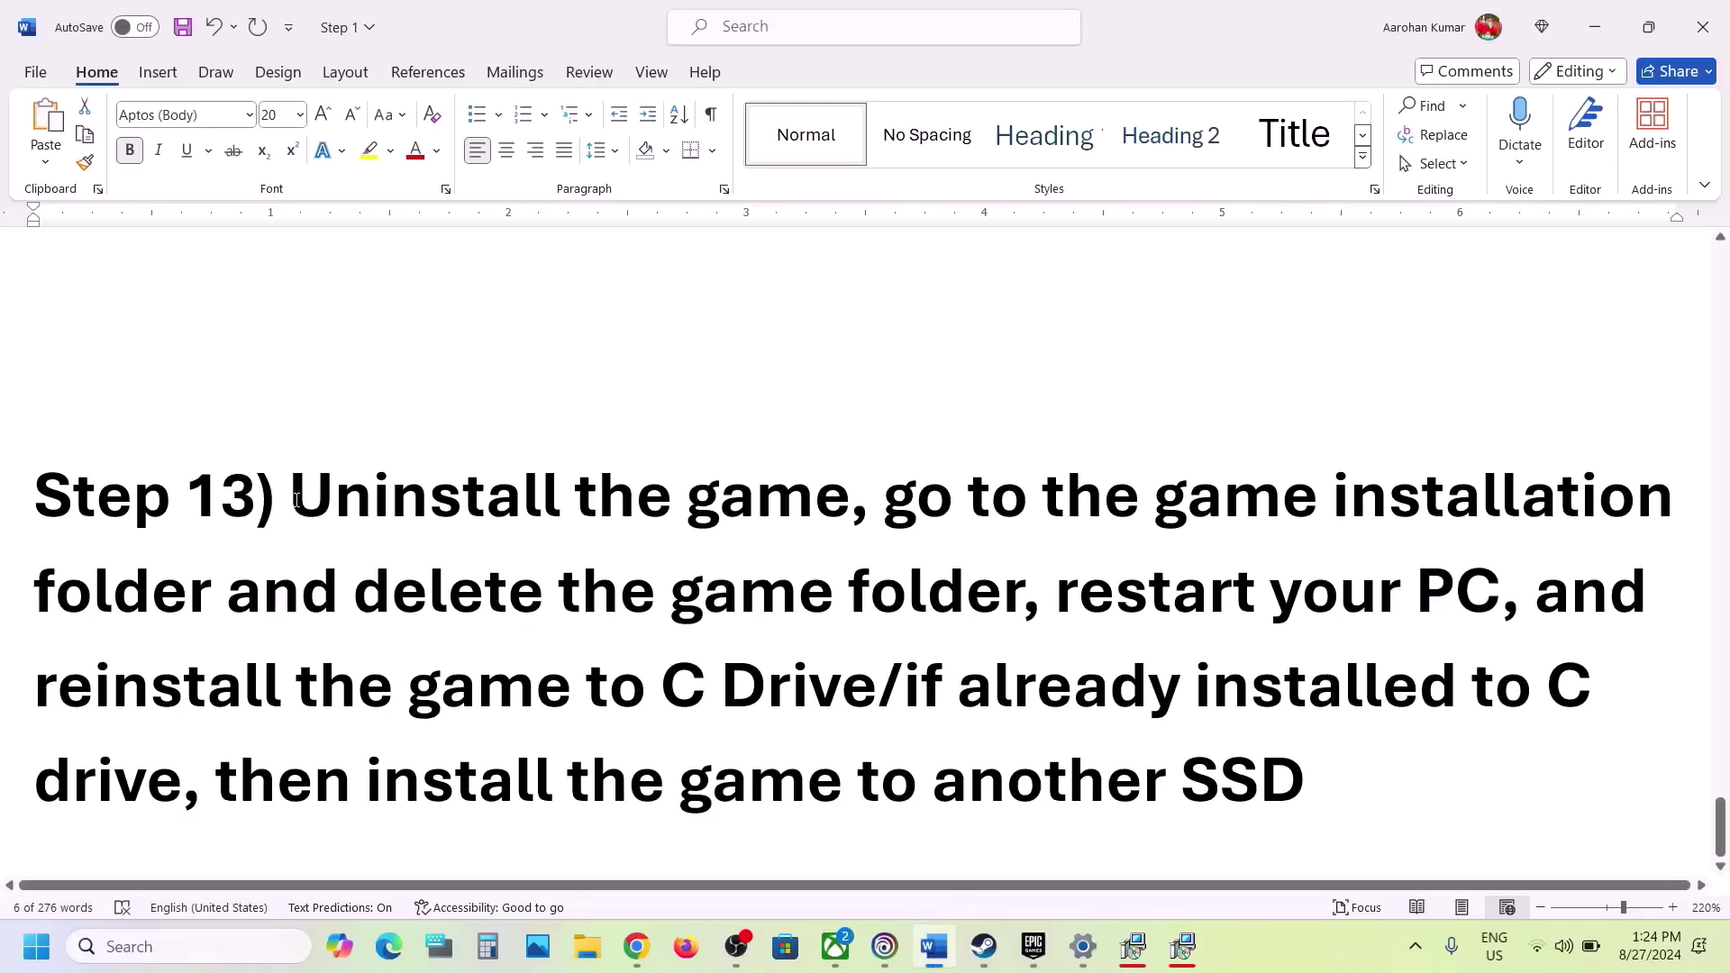
left_click_drag(296, 500, 905, 597)
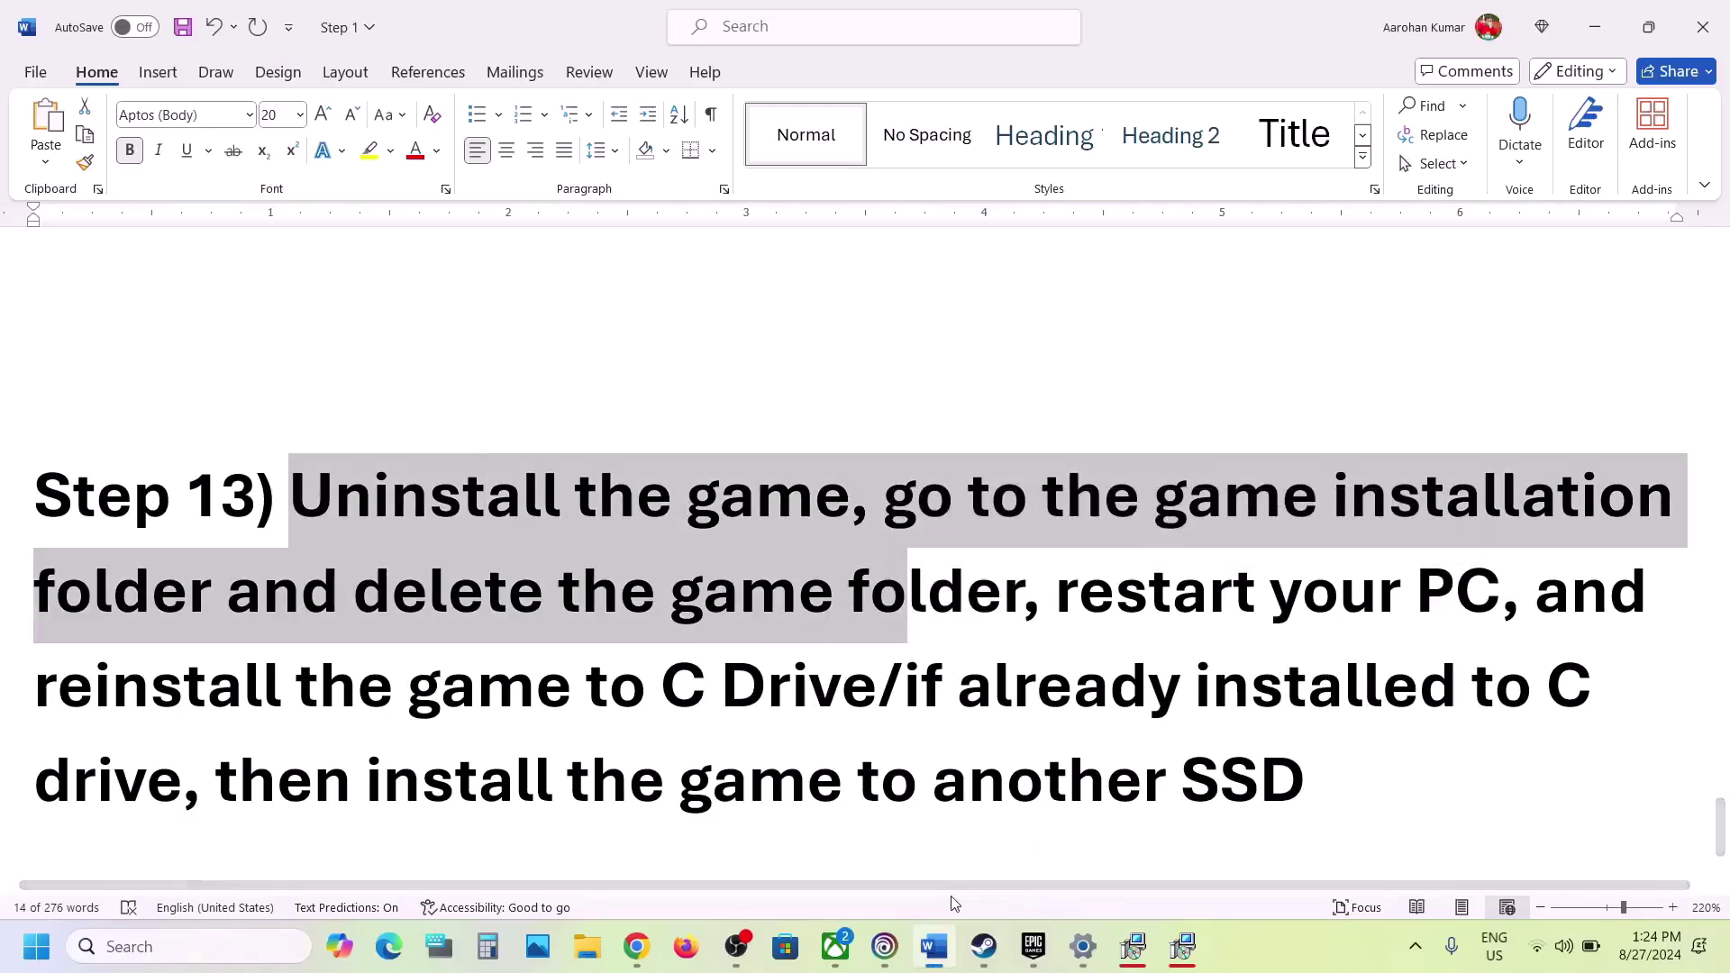
left_click(884, 946)
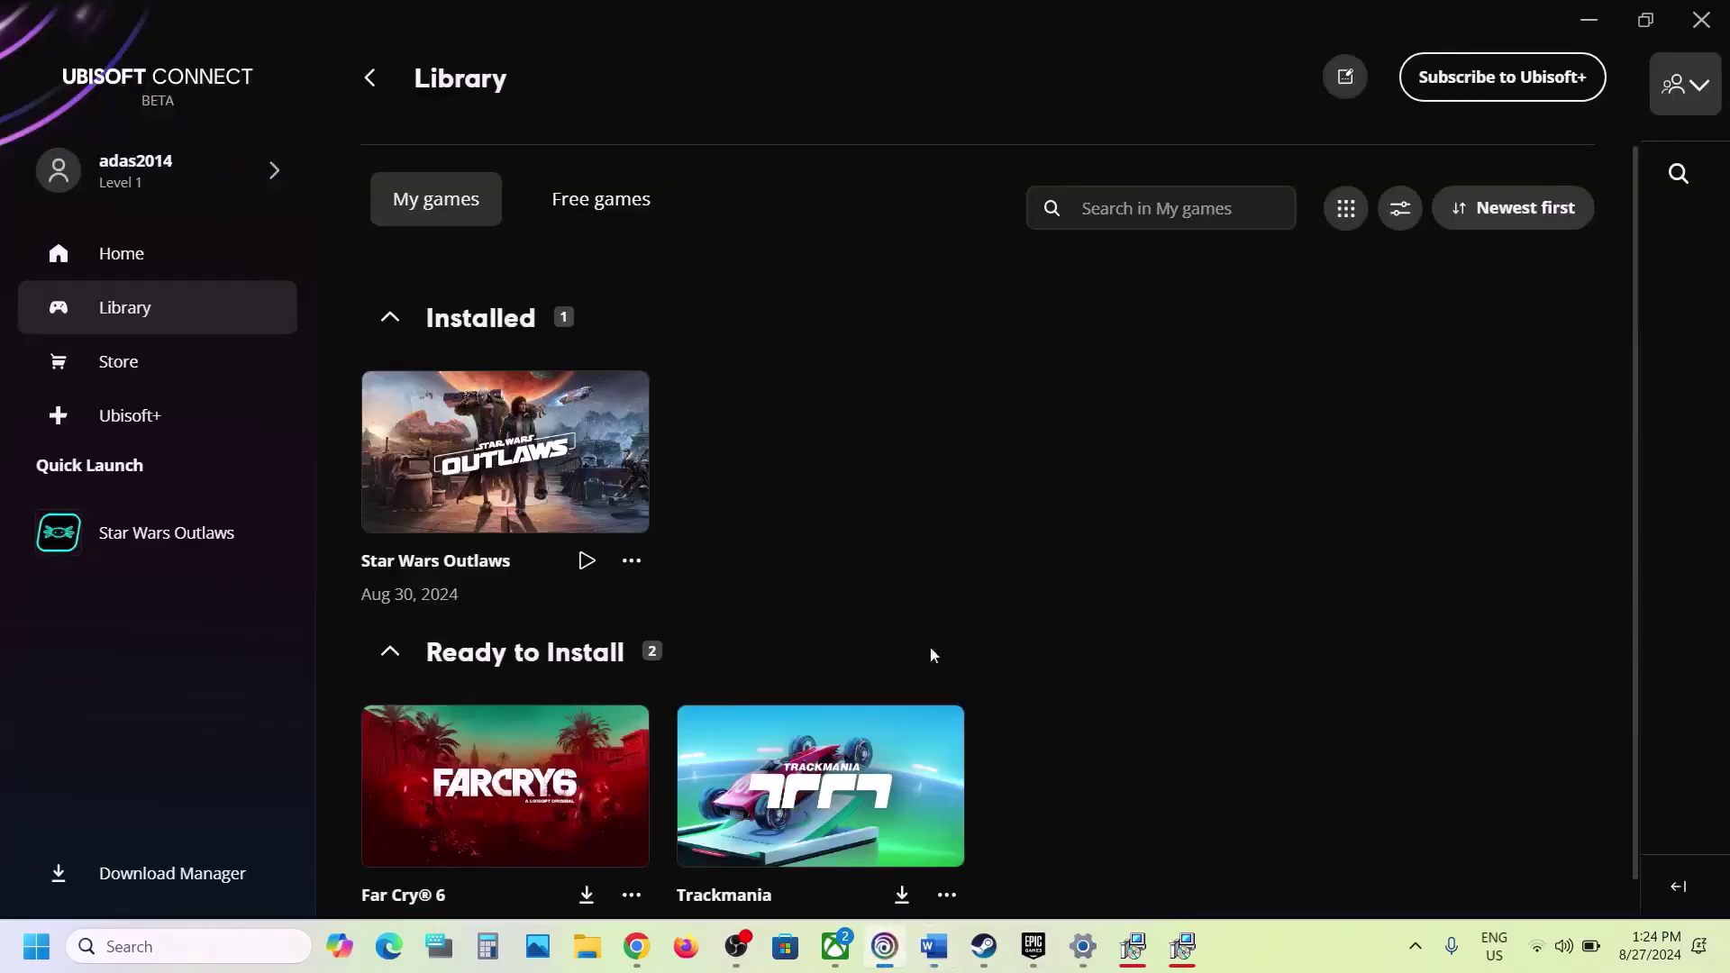
left_click(639, 574)
mouse_move(782, 542)
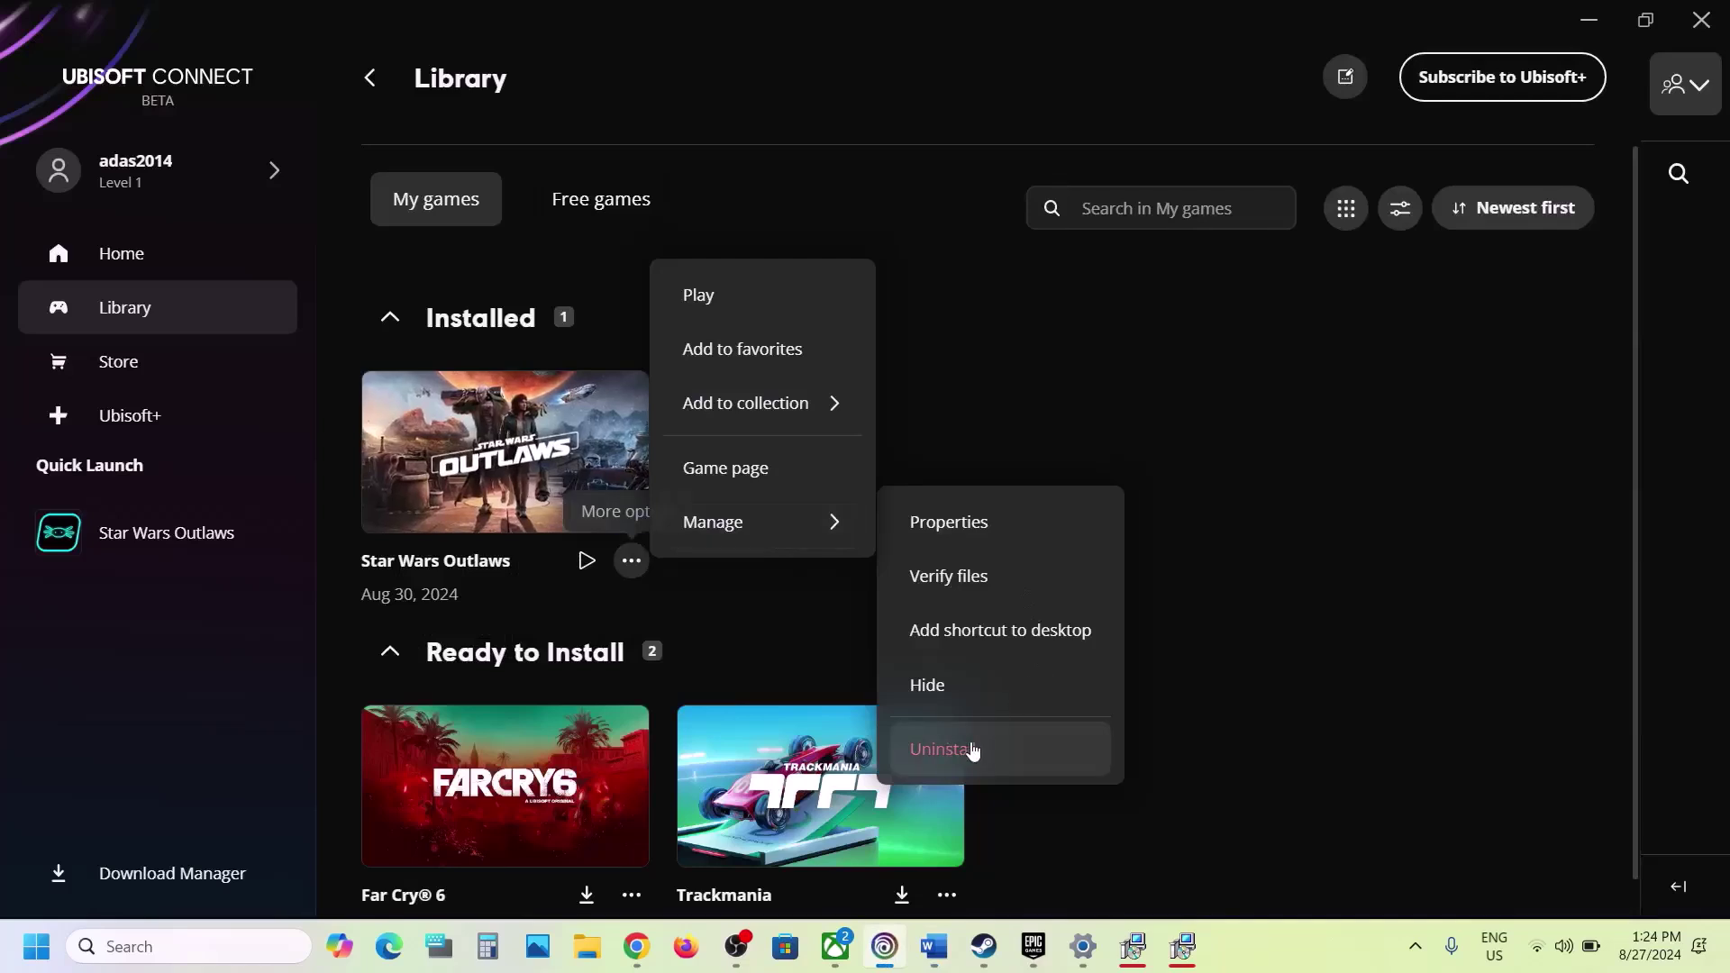
Step: Switch back to the Word document and highlight Step 13's instructions on deleting the game folder, restarting the PC, and reinstalling to another drive
left_click(934, 946)
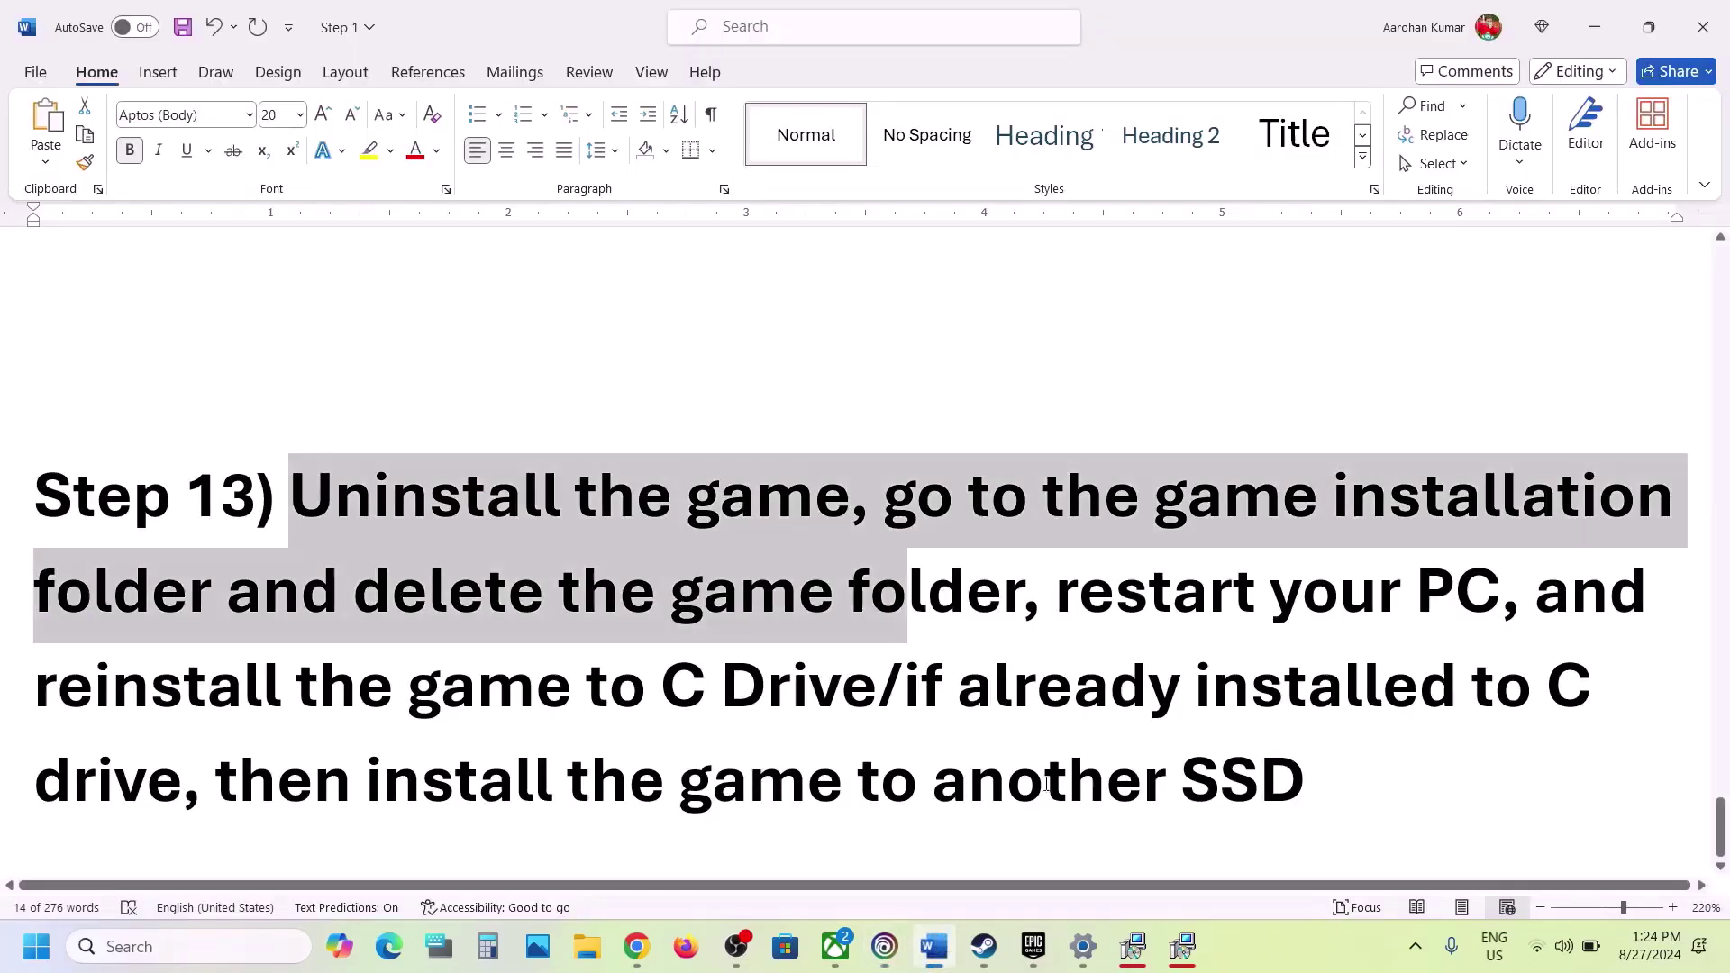
left_click(1097, 504)
left_click_drag(888, 498, 946, 596)
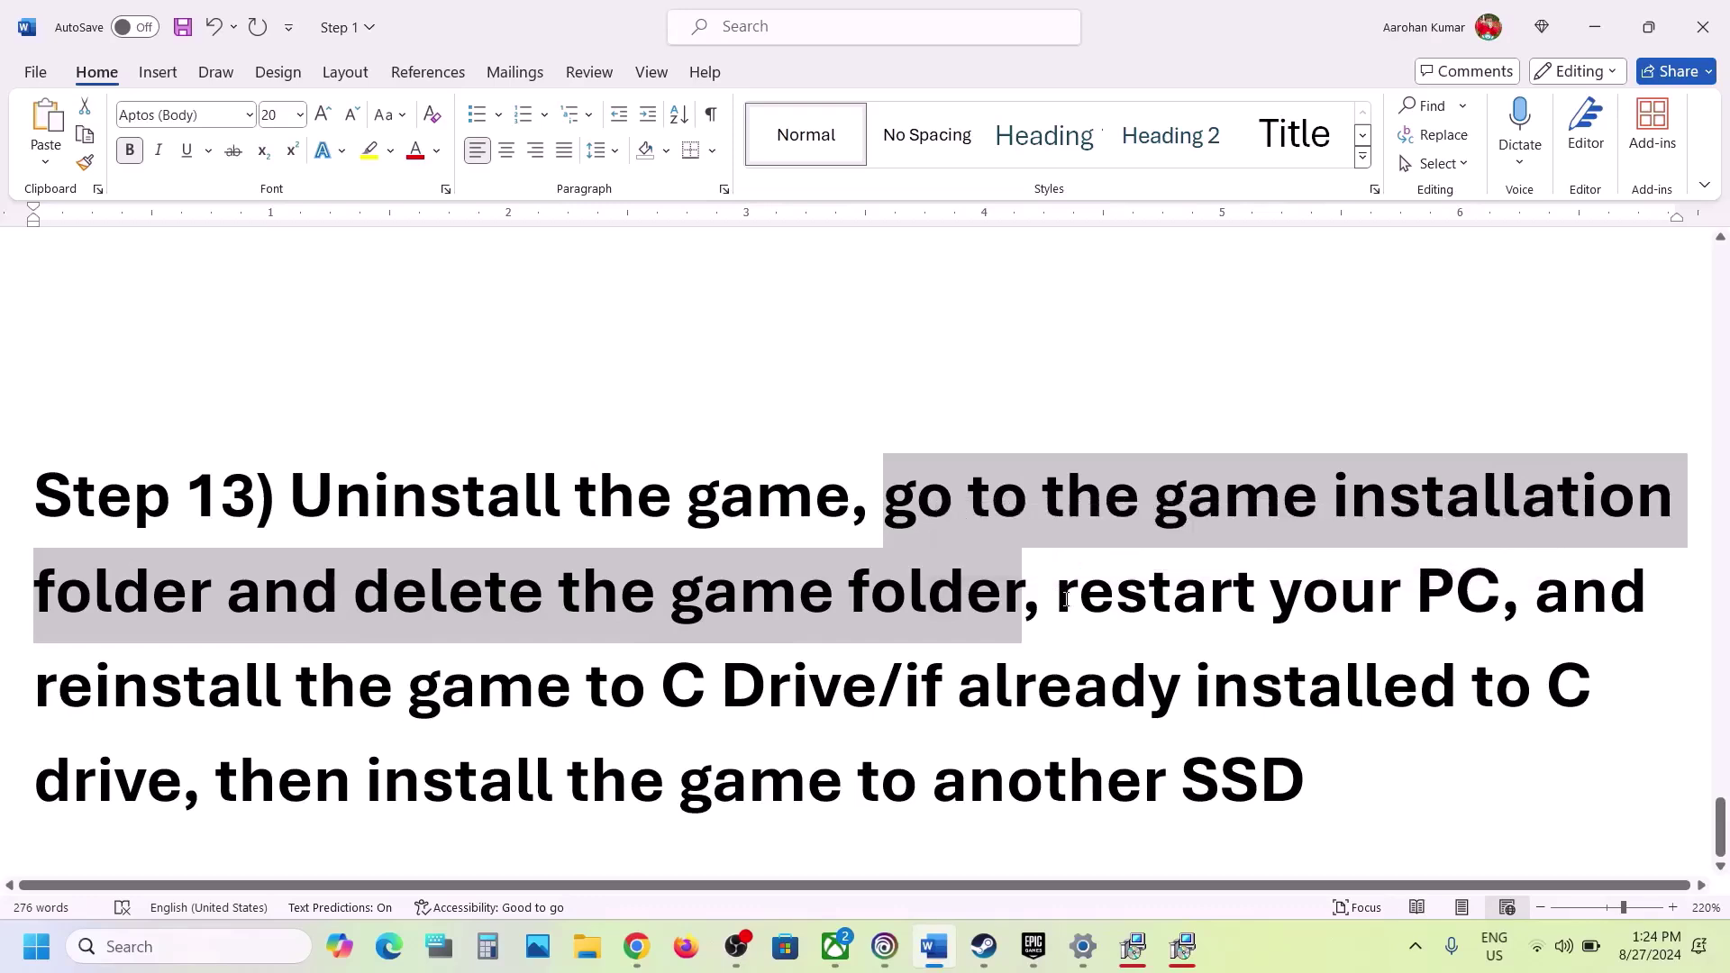
left_click_drag(1059, 596, 1407, 594)
left_click_drag(299, 684, 872, 687)
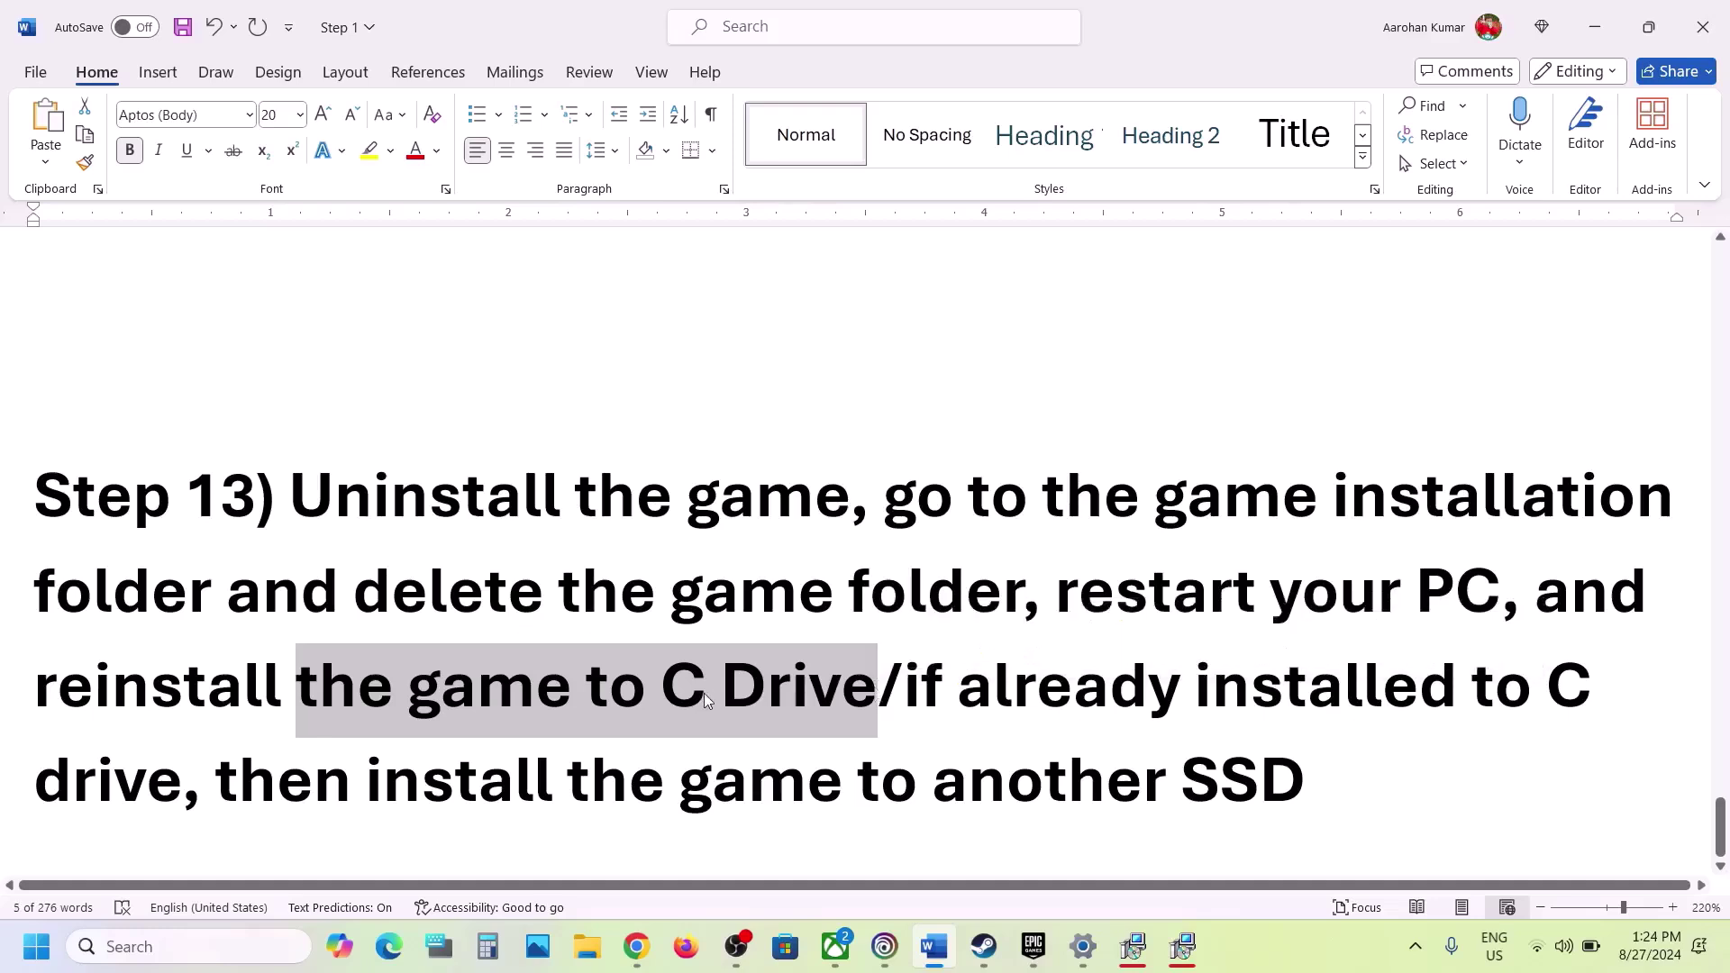
left_click_drag(911, 701, 1321, 768)
left_click(764, 686)
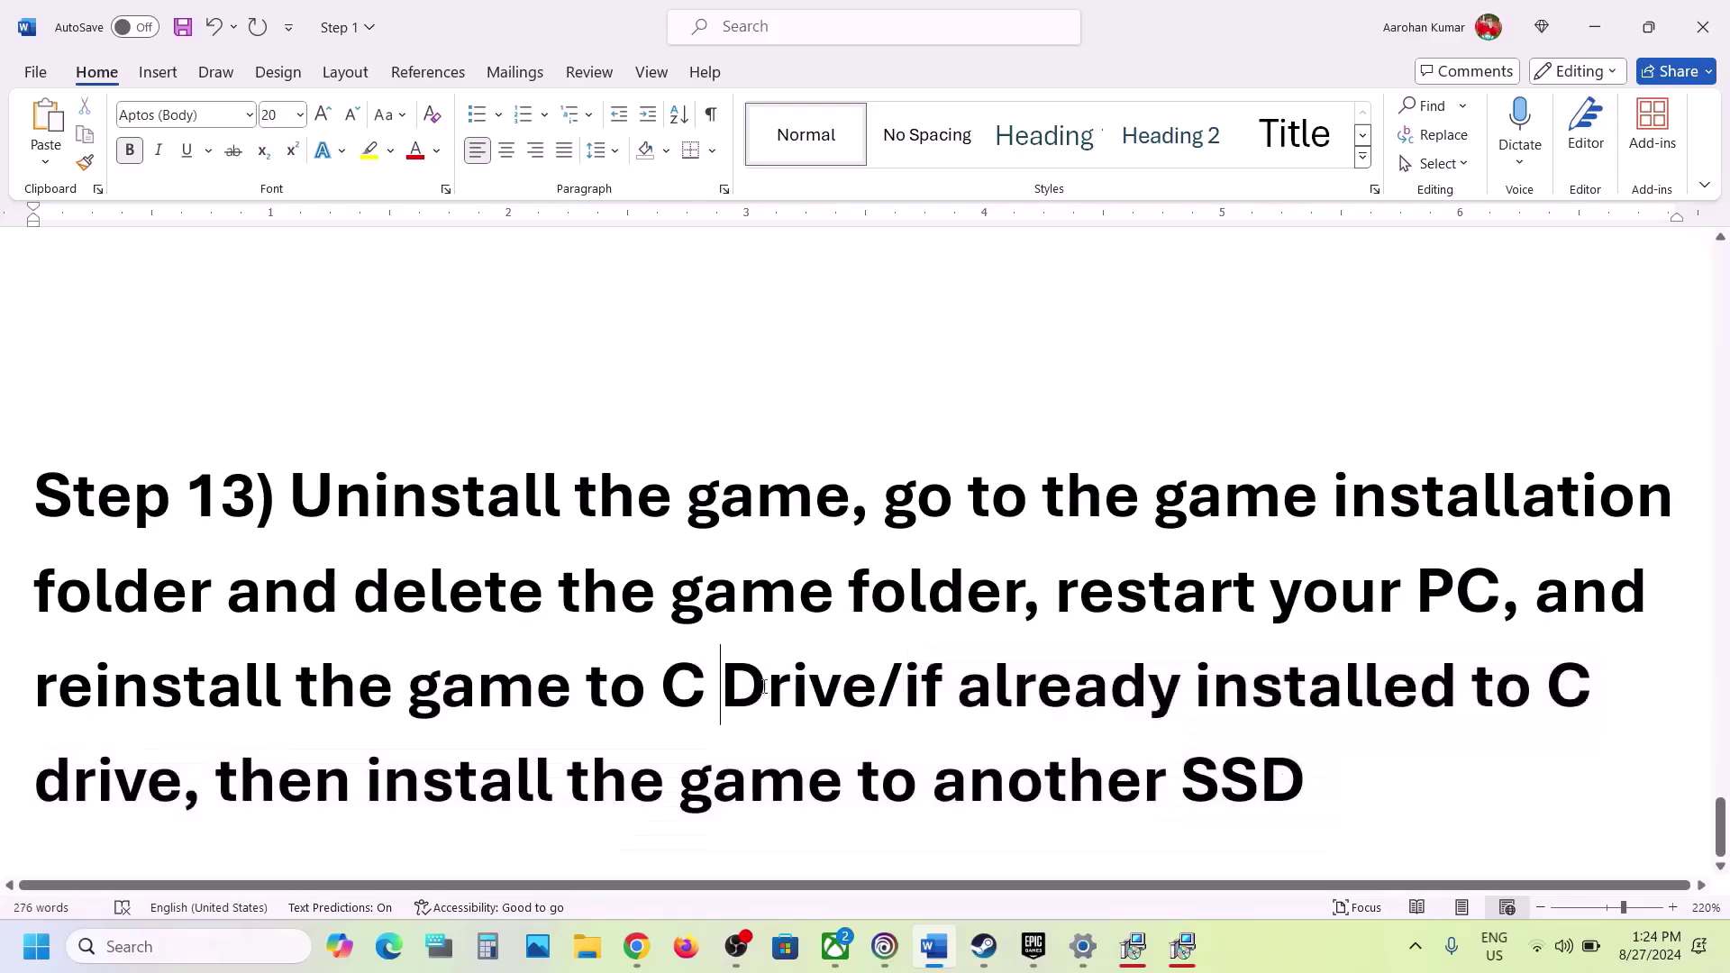
Step: Switch to Ubisoft Connect, view the Star Wars Outlaws properties, and close them
left_click(884, 946)
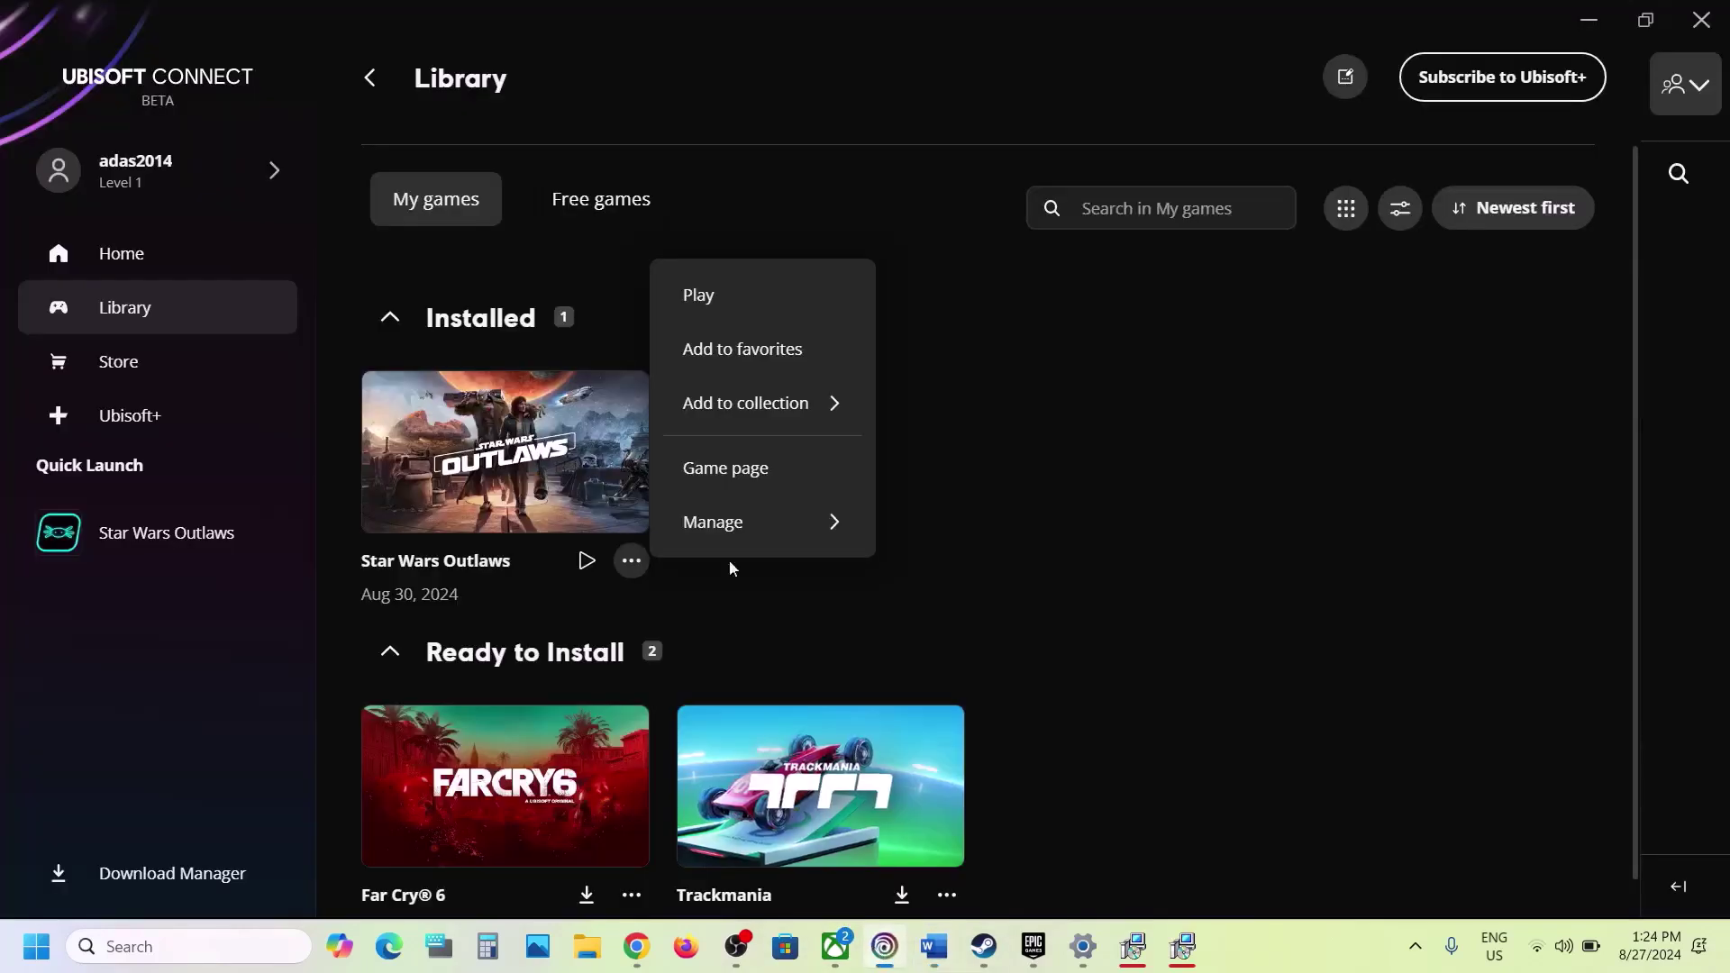
left_click(1032, 539)
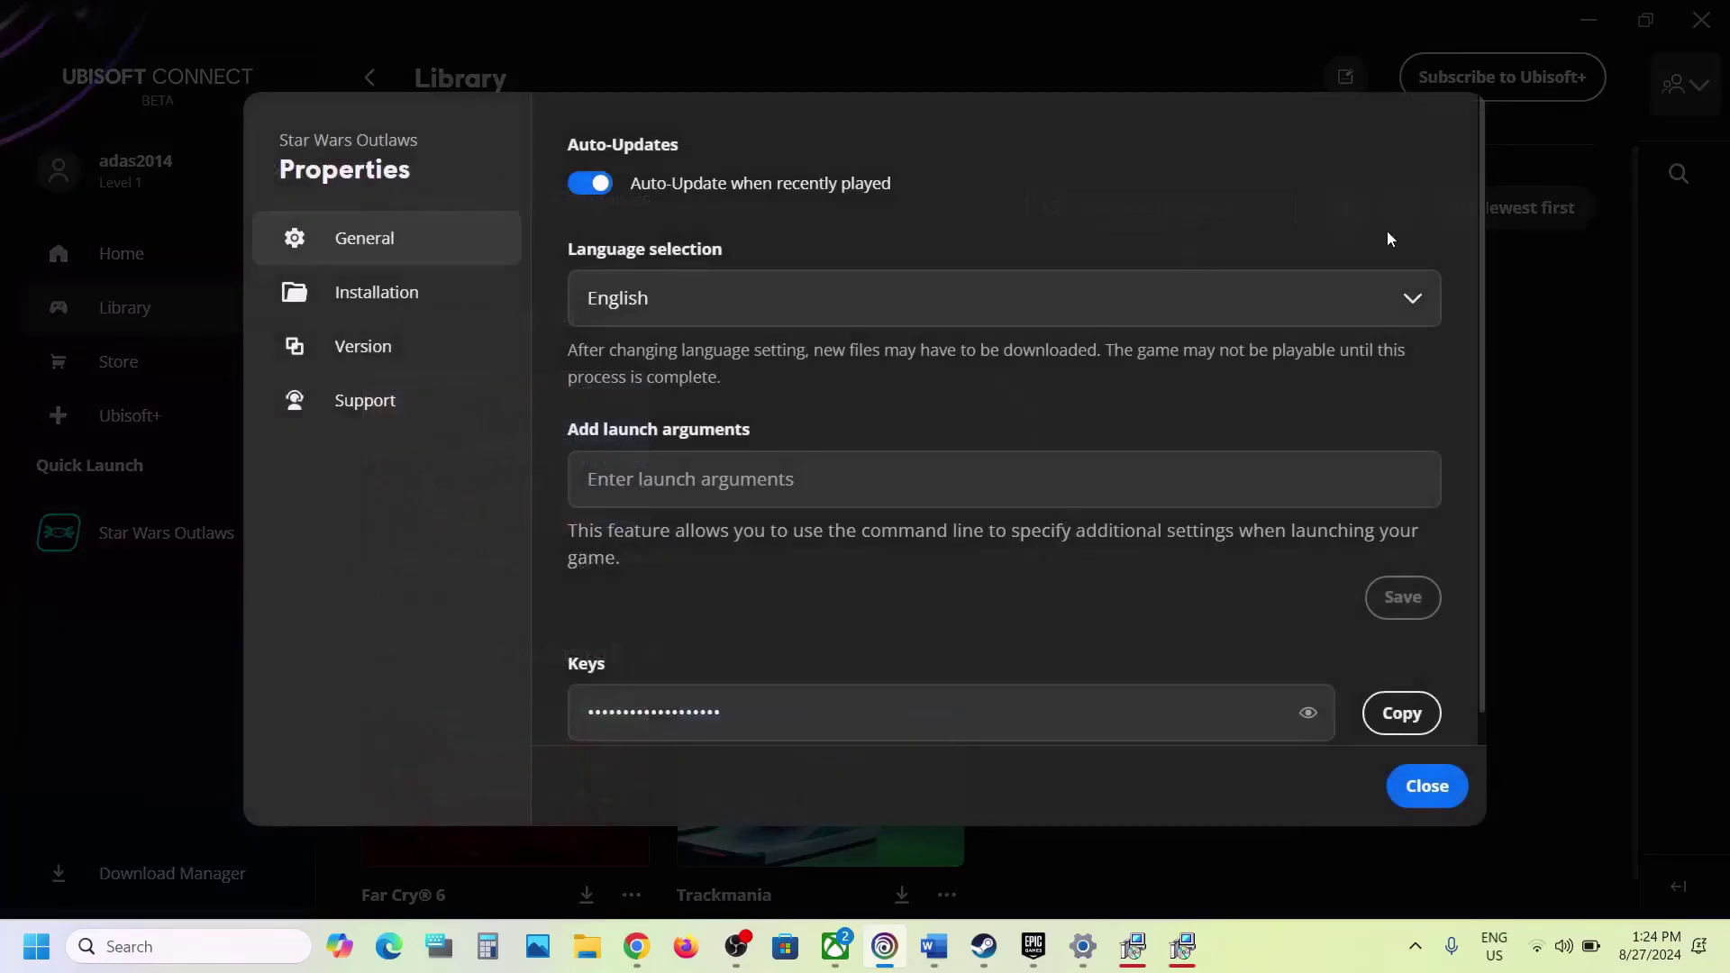
left_click(1427, 786)
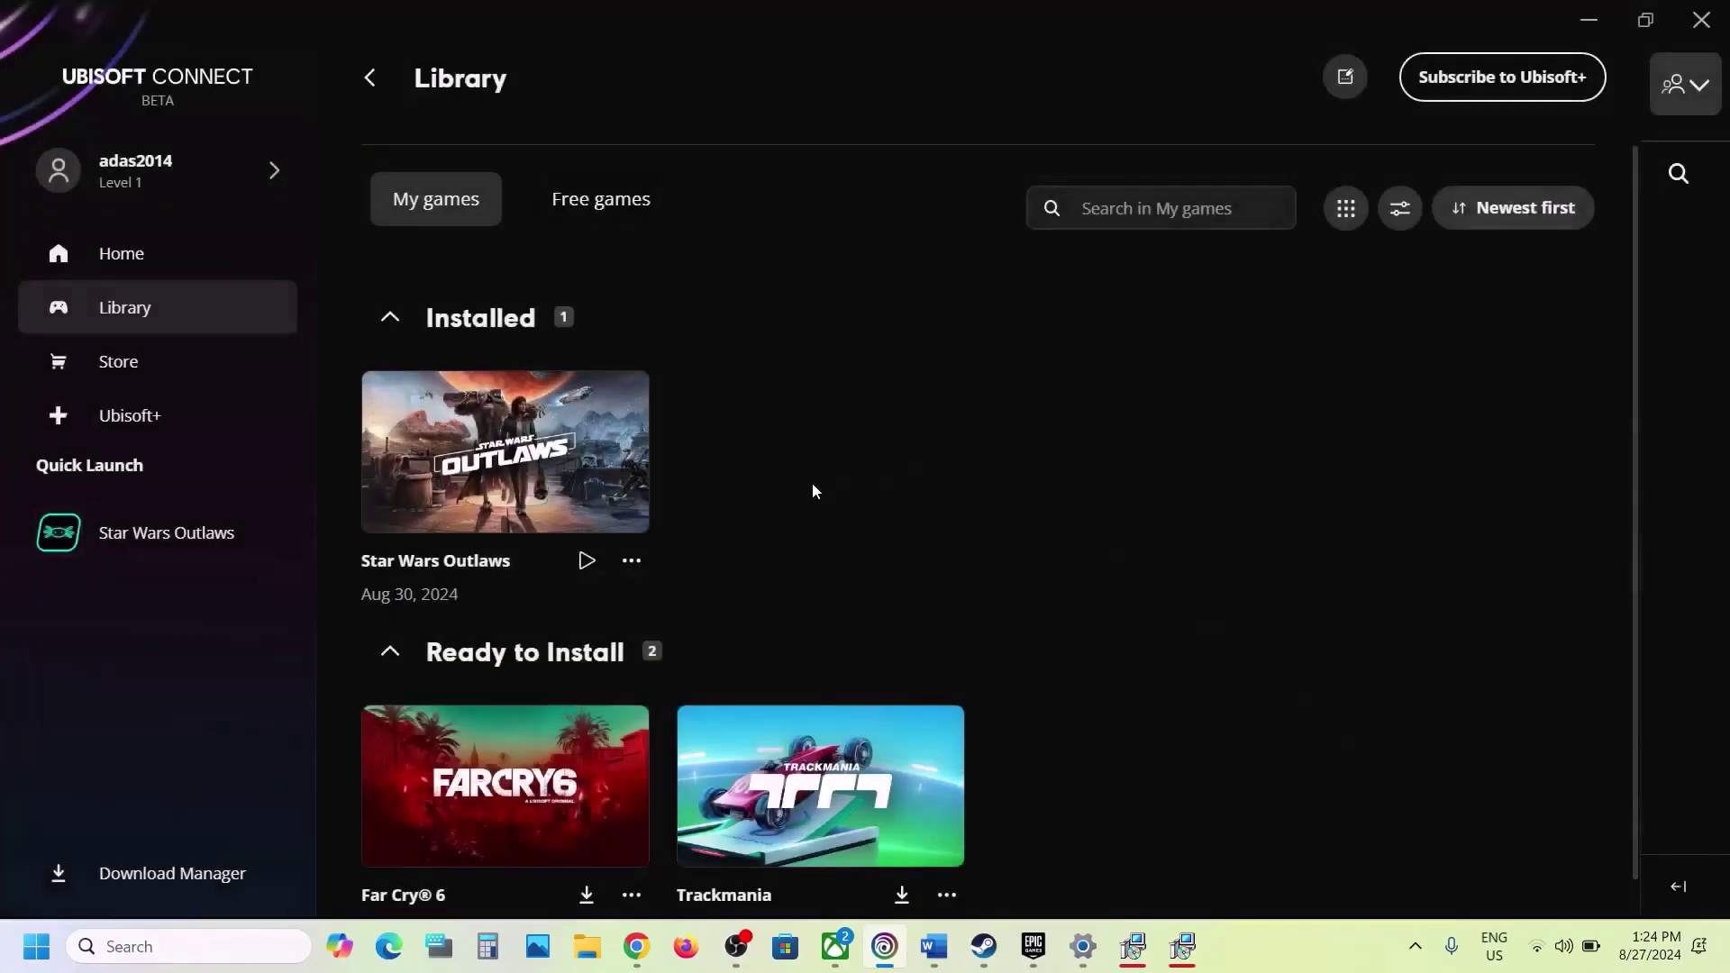